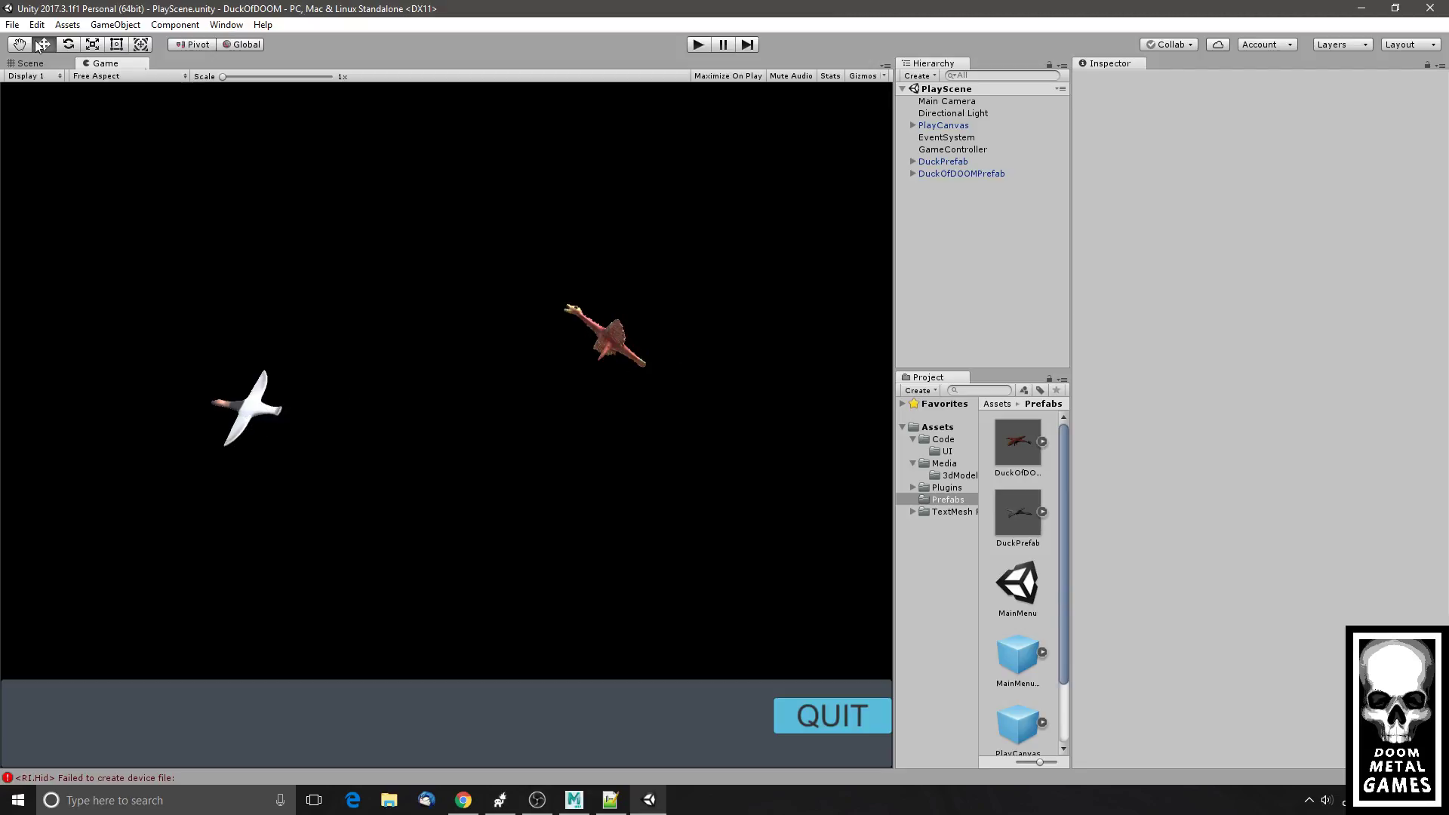
# - Inspect DuckOfDOOMPrefab and DuckPrefab up close in the scene, and return to the game view
pyautogui.click(31, 64)
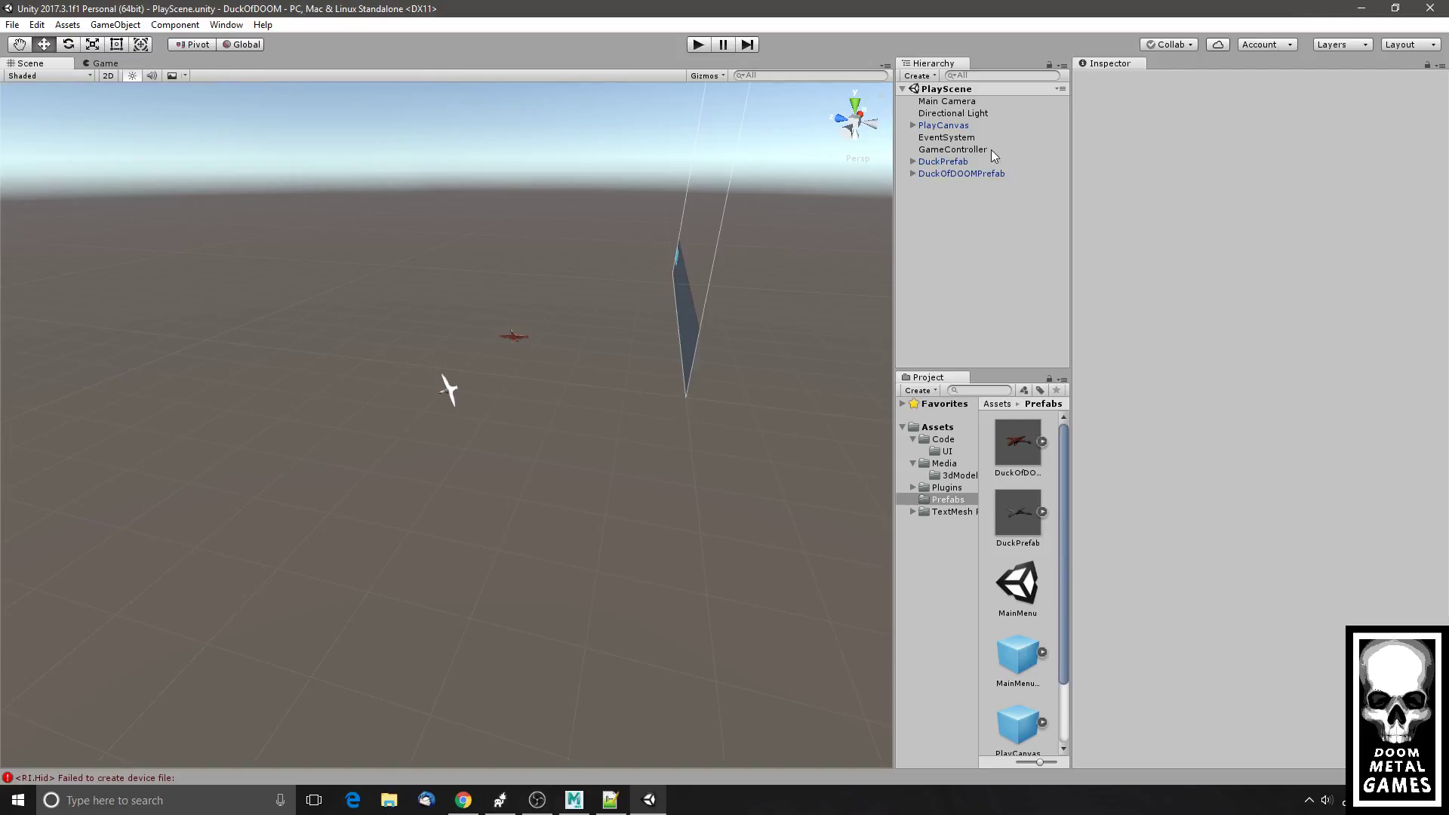
pyautogui.doubleClick(950, 172)
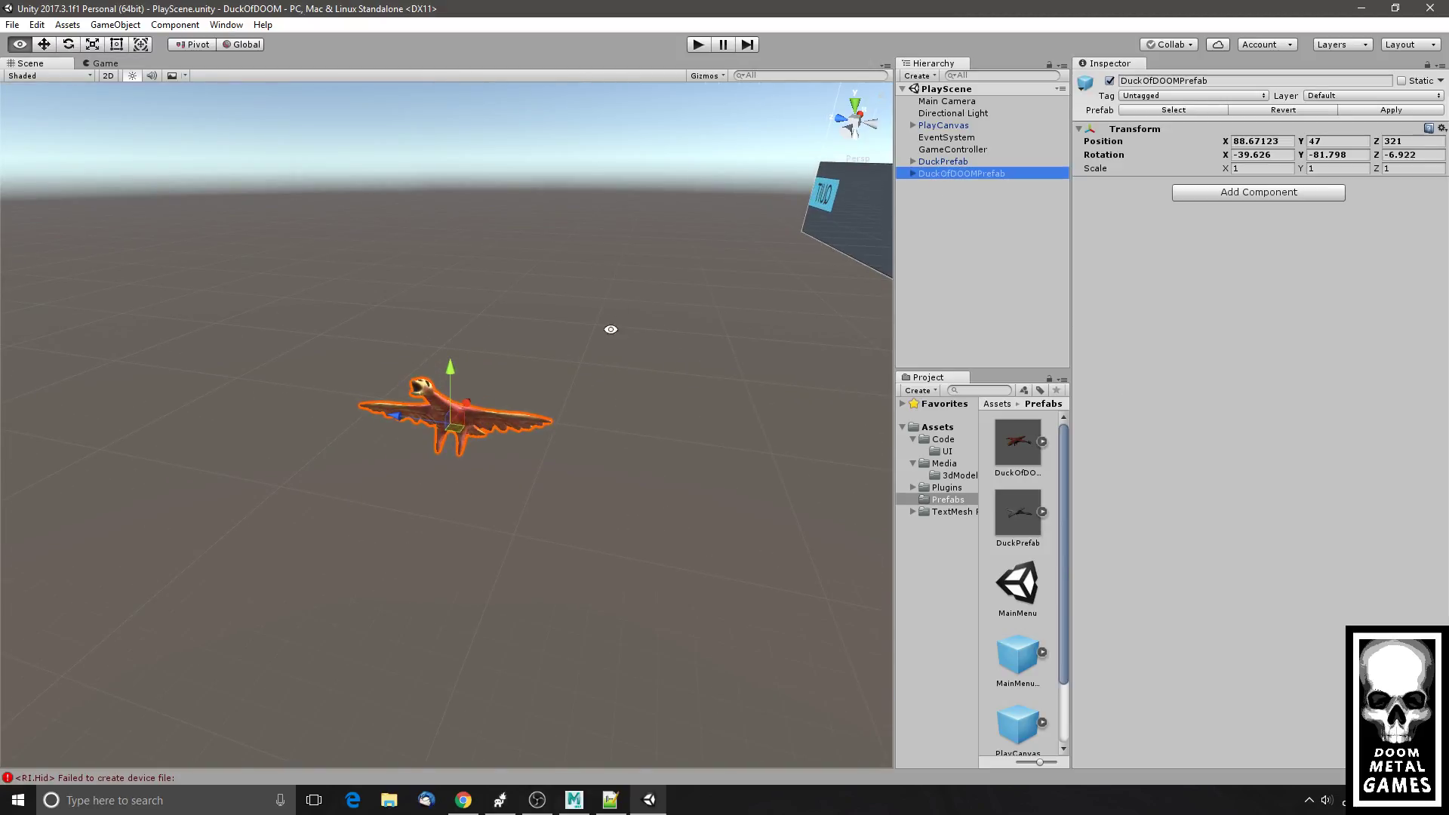
pyautogui.moveTo(611, 329); pyautogui.dragTo(562, 369)
pyautogui.click(692, 391)
pyautogui.moveTo(691, 390); pyautogui.dragTo(838, 209)
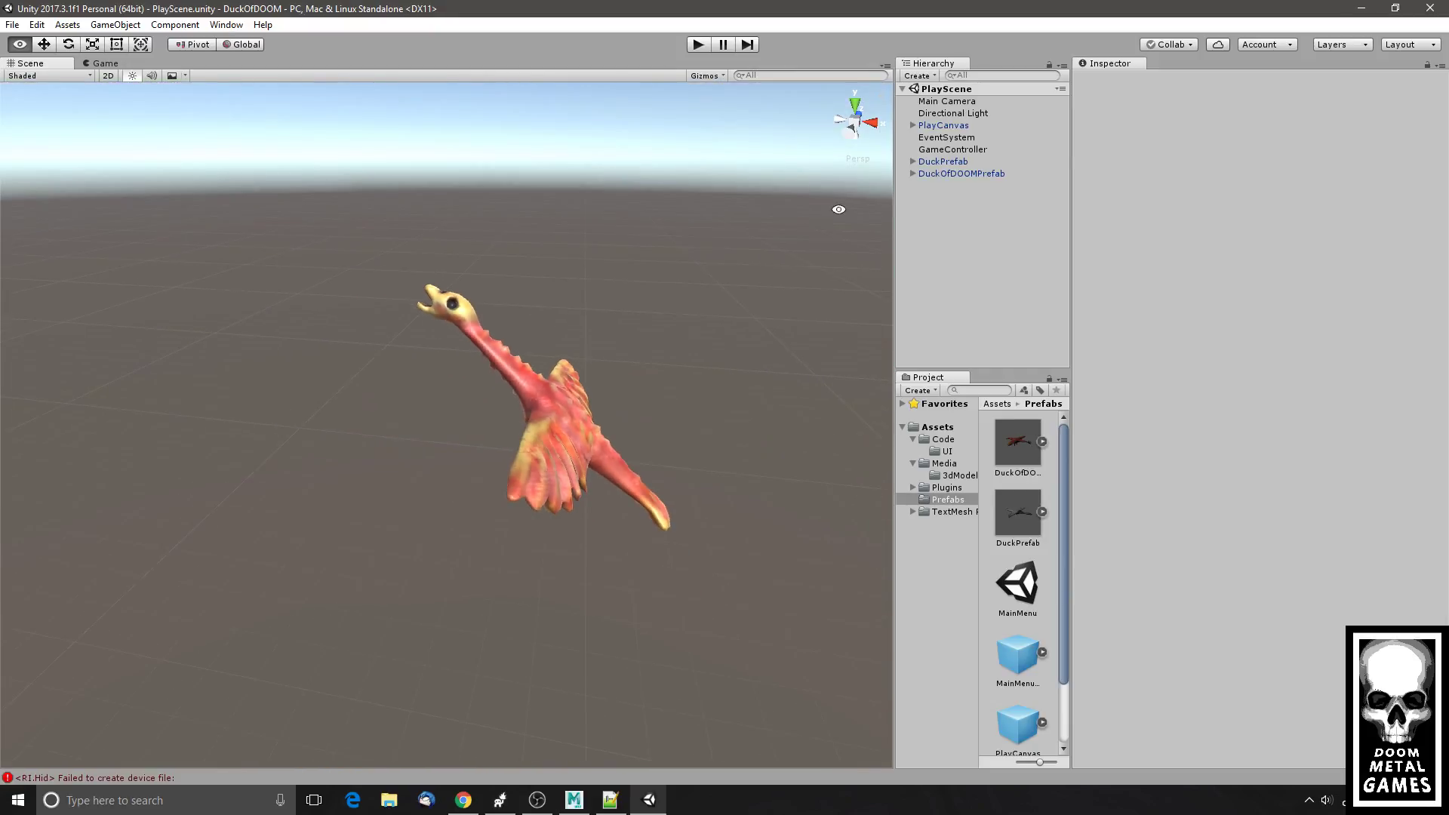
pyautogui.doubleClick(944, 162)
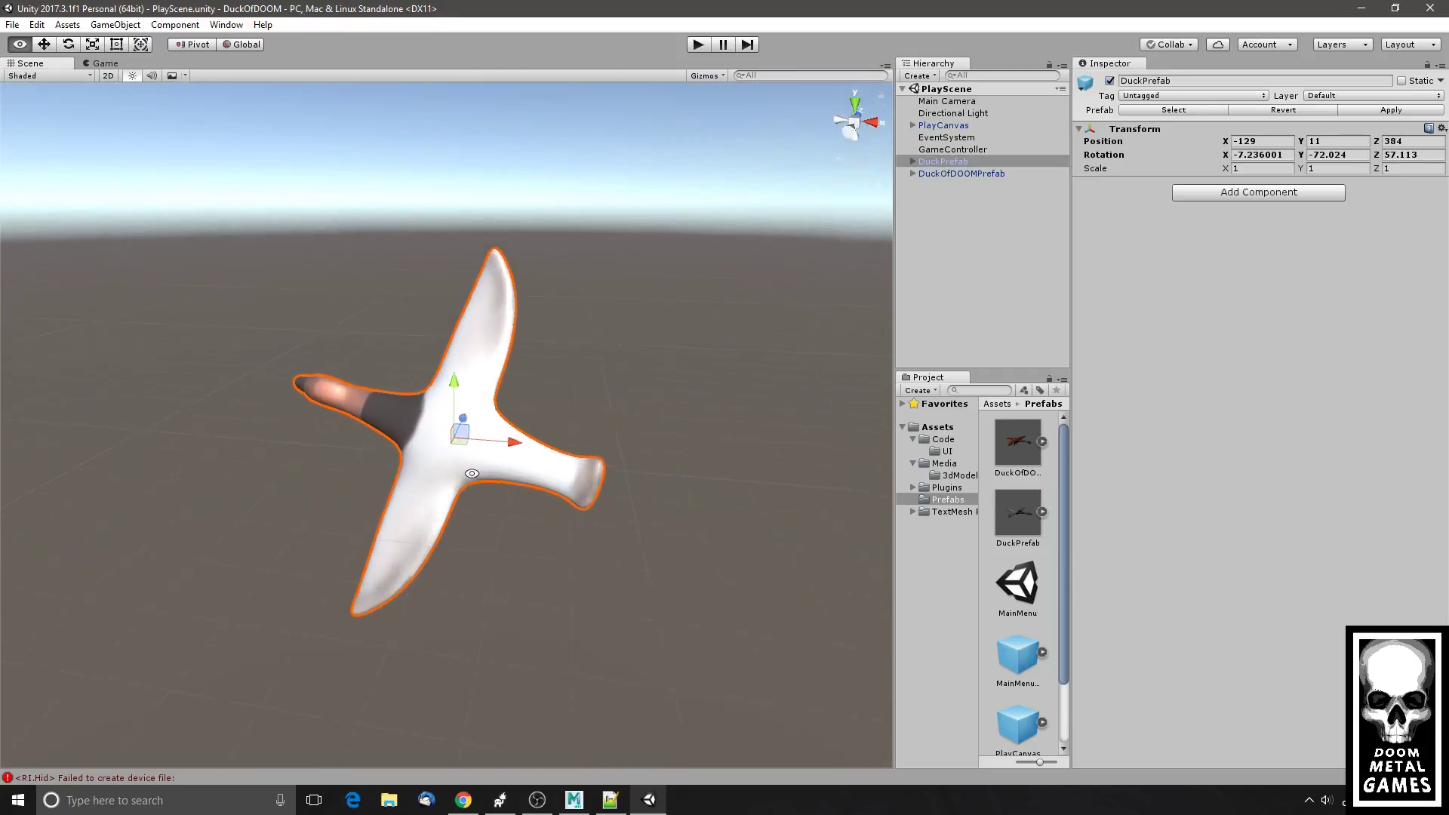
pyautogui.moveTo(472, 474); pyautogui.dragTo(440, 460)
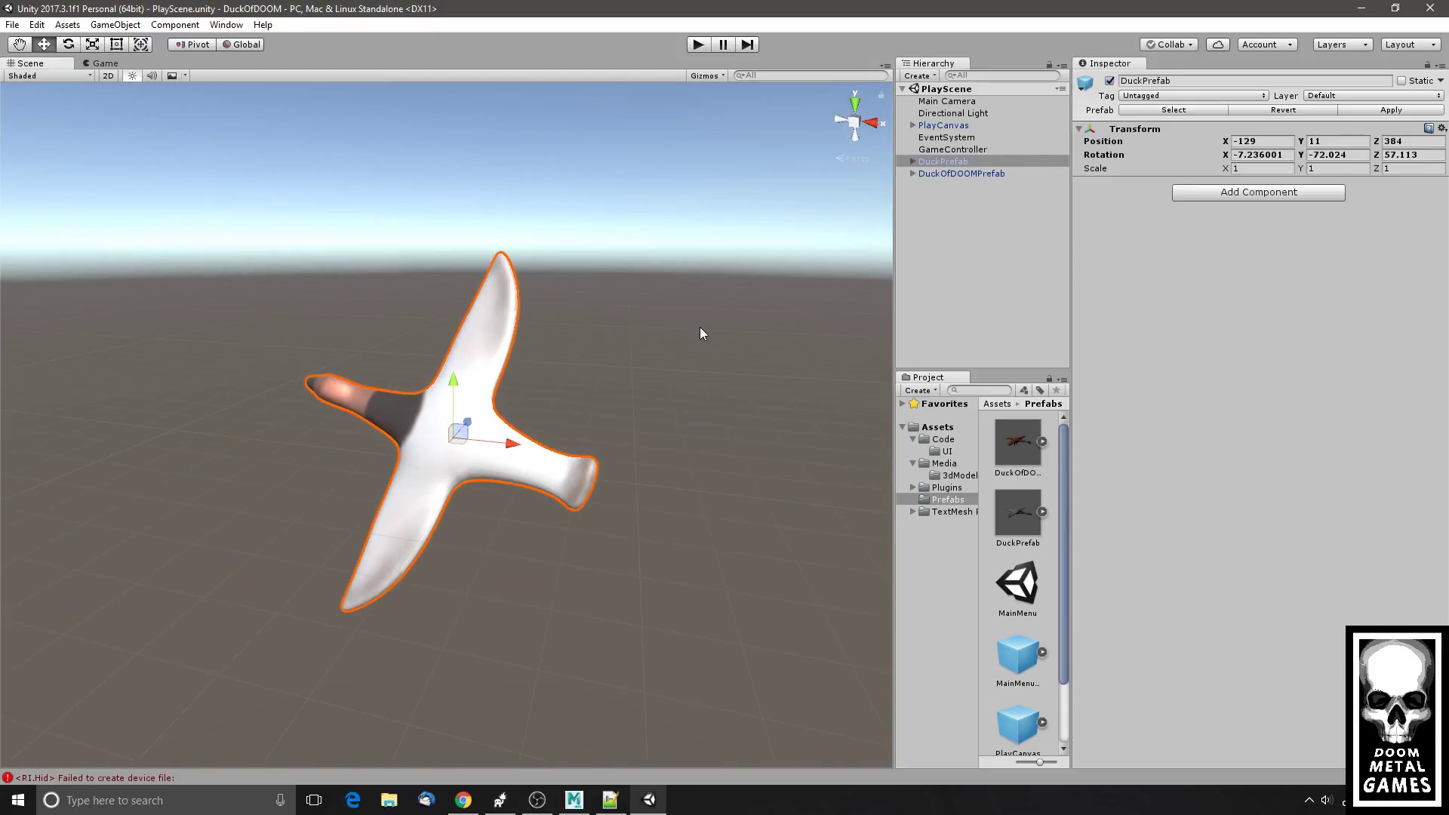
pyautogui.click(115, 67)
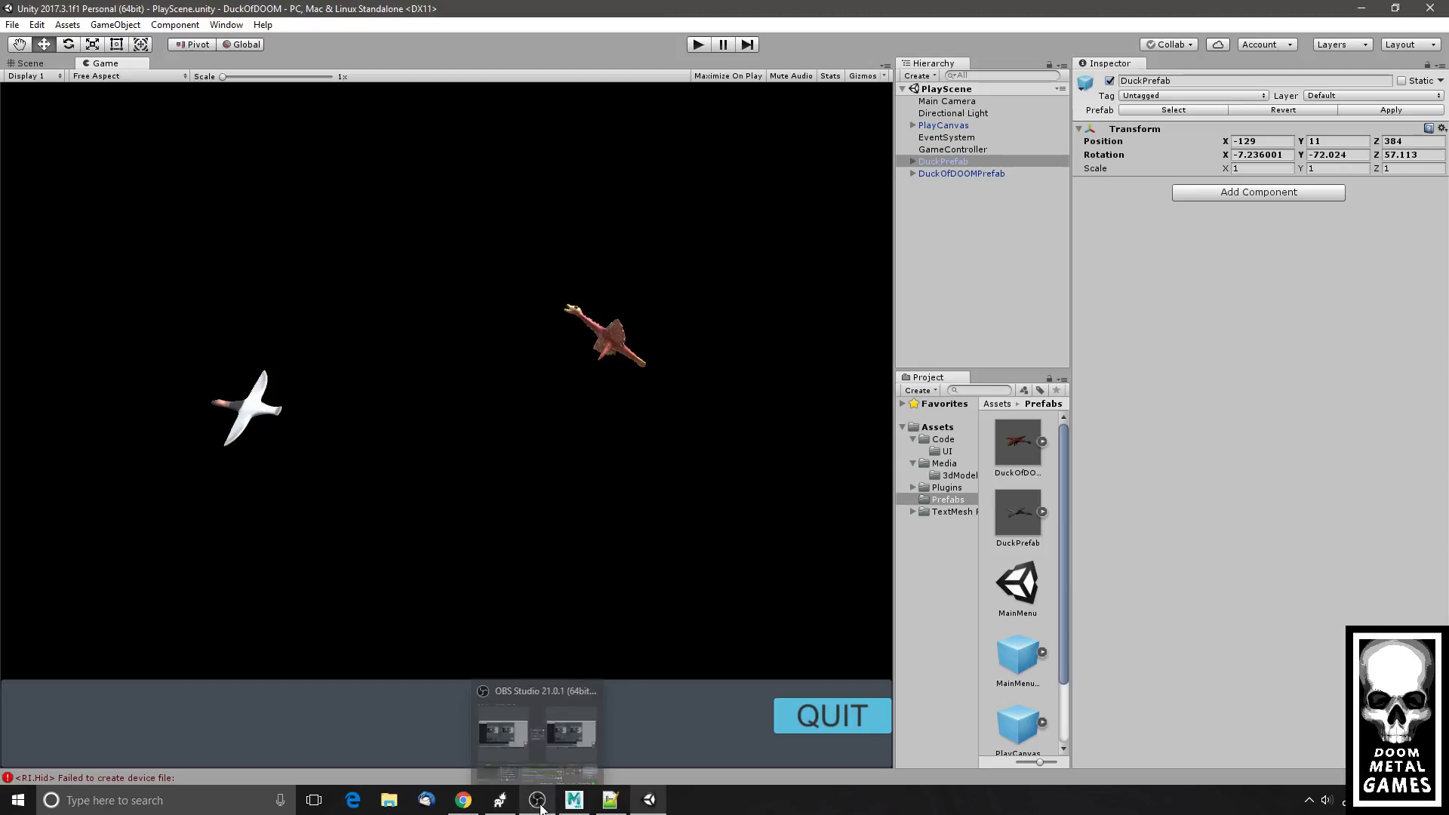
# - Switch to Nevercenter Silo and examine the double-barrel shotgun model from the front along with its 3D UV layout
pyautogui.moveTo(619, 804)
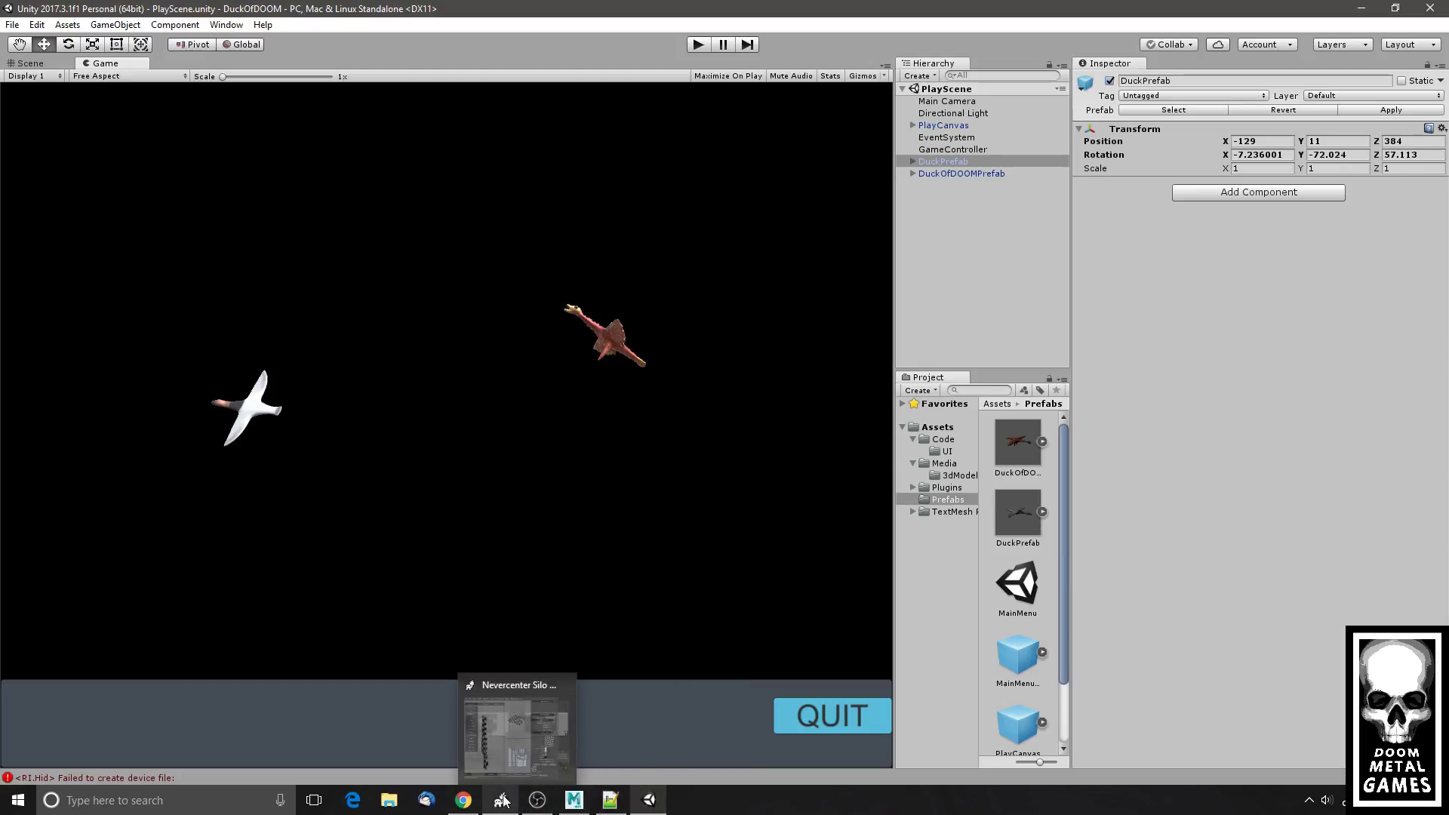
pyautogui.click(508, 767)
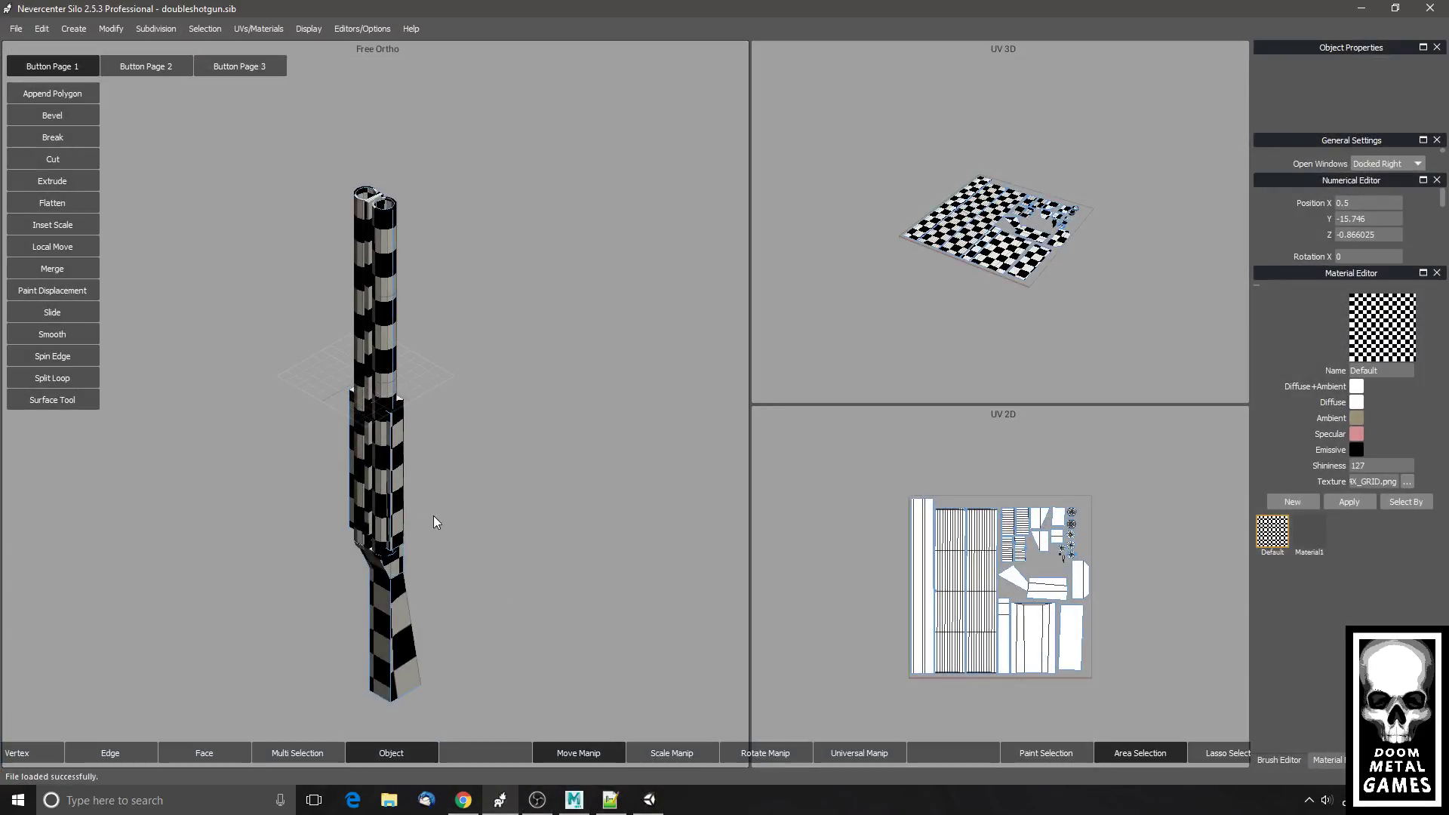
pyautogui.click(380, 506)
pyautogui.moveTo(500, 560); pyautogui.dragTo(524, 472)
pyautogui.scroll(5, 565, 447)
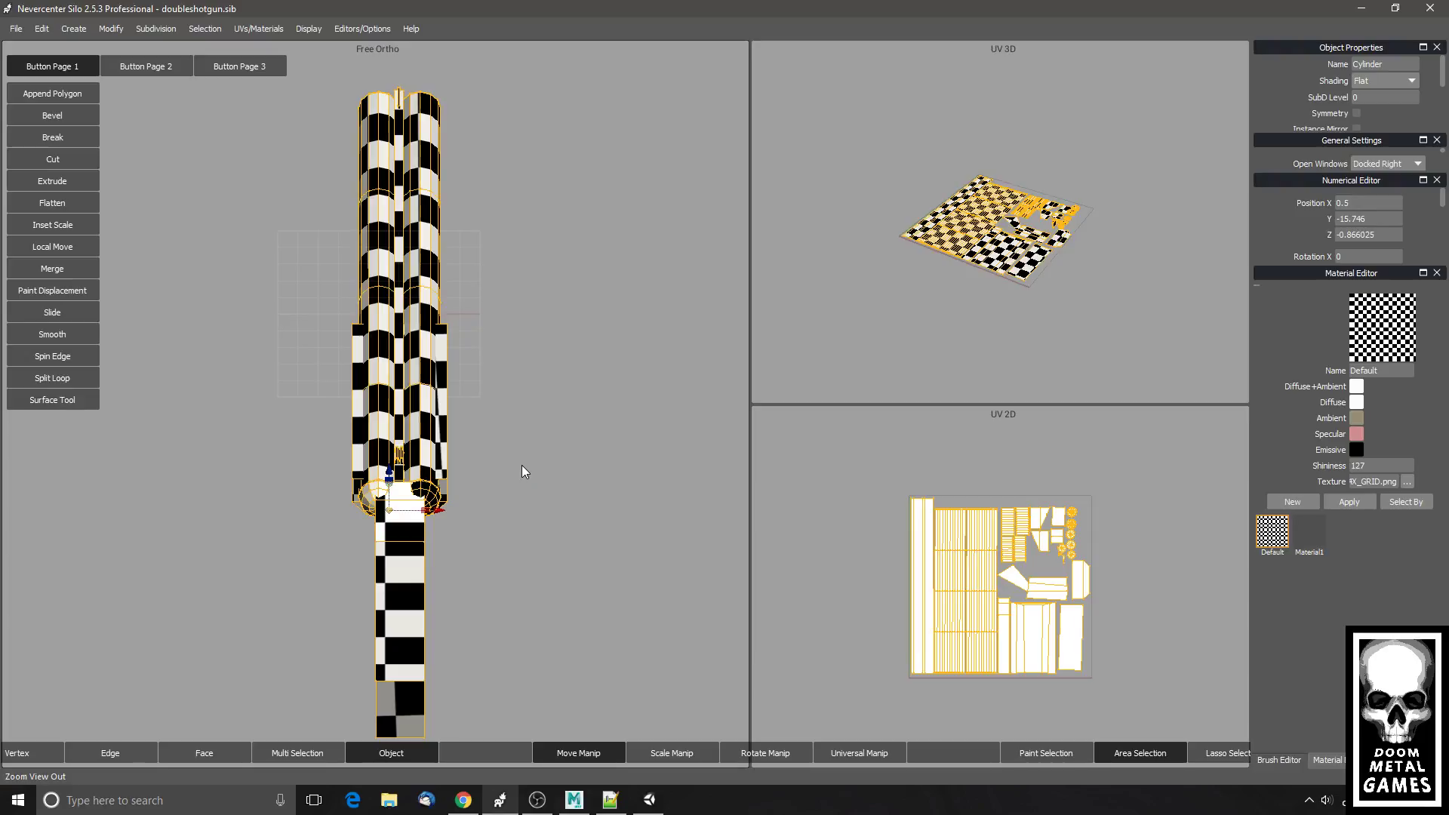
pyautogui.click(16, 29)
pyautogui.click(16, 29)
pyautogui.moveTo(891, 235); pyautogui.dragTo(958, 301)
pyautogui.scroll(5, 928, 288)
pyautogui.scroll(-3, 929, 289)
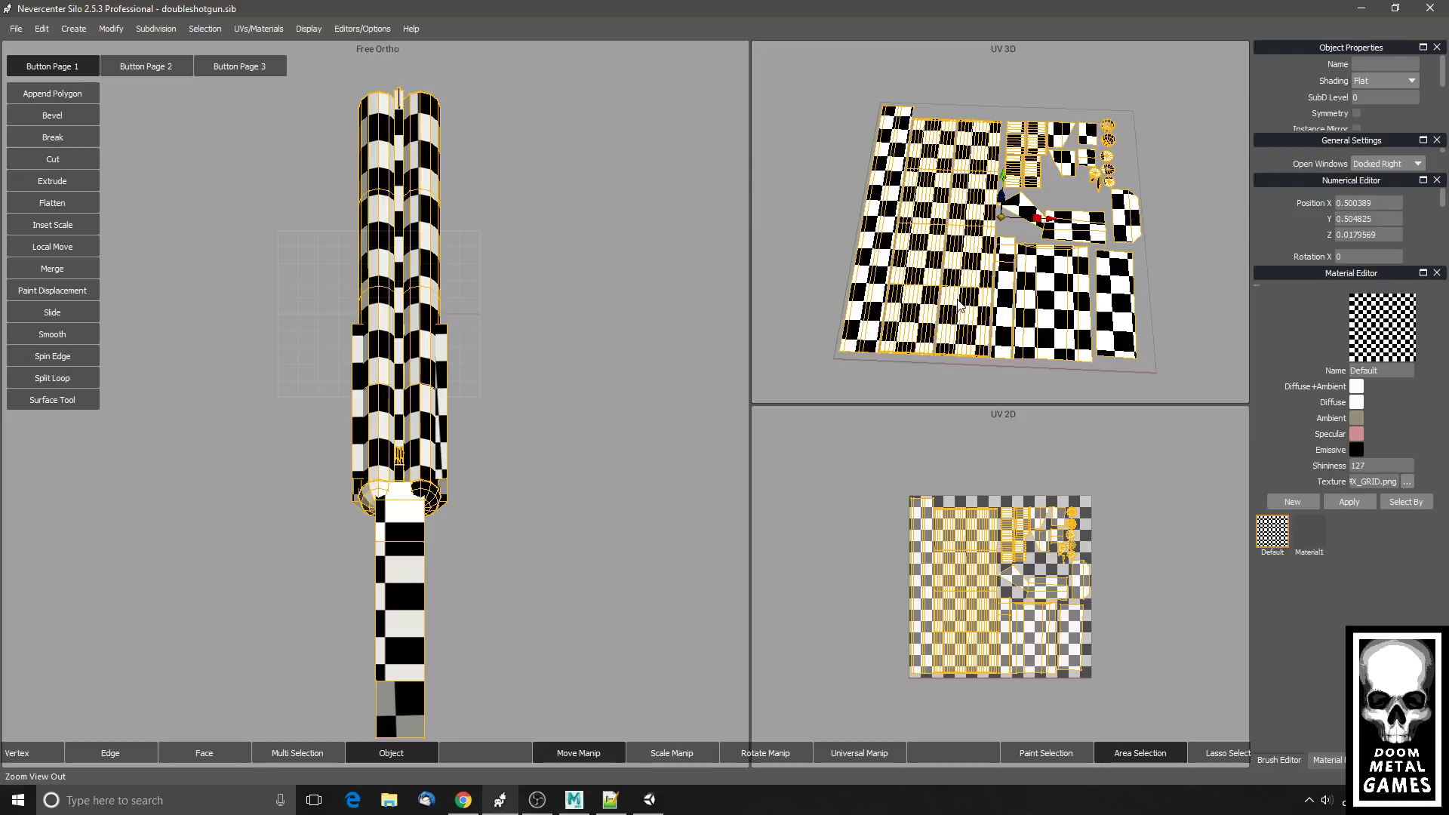
# - Duplicate the whole shotgun object and move the copy along X to about 34.57, clear of the original
pyautogui.click(549, 318)
pyautogui.moveTo(633, 160); pyautogui.dragTo(302, 668)
pyautogui.moveTo(436, 512); pyautogui.dragTo(397, 513)
pyautogui.hotkey('ctrl', 'z')
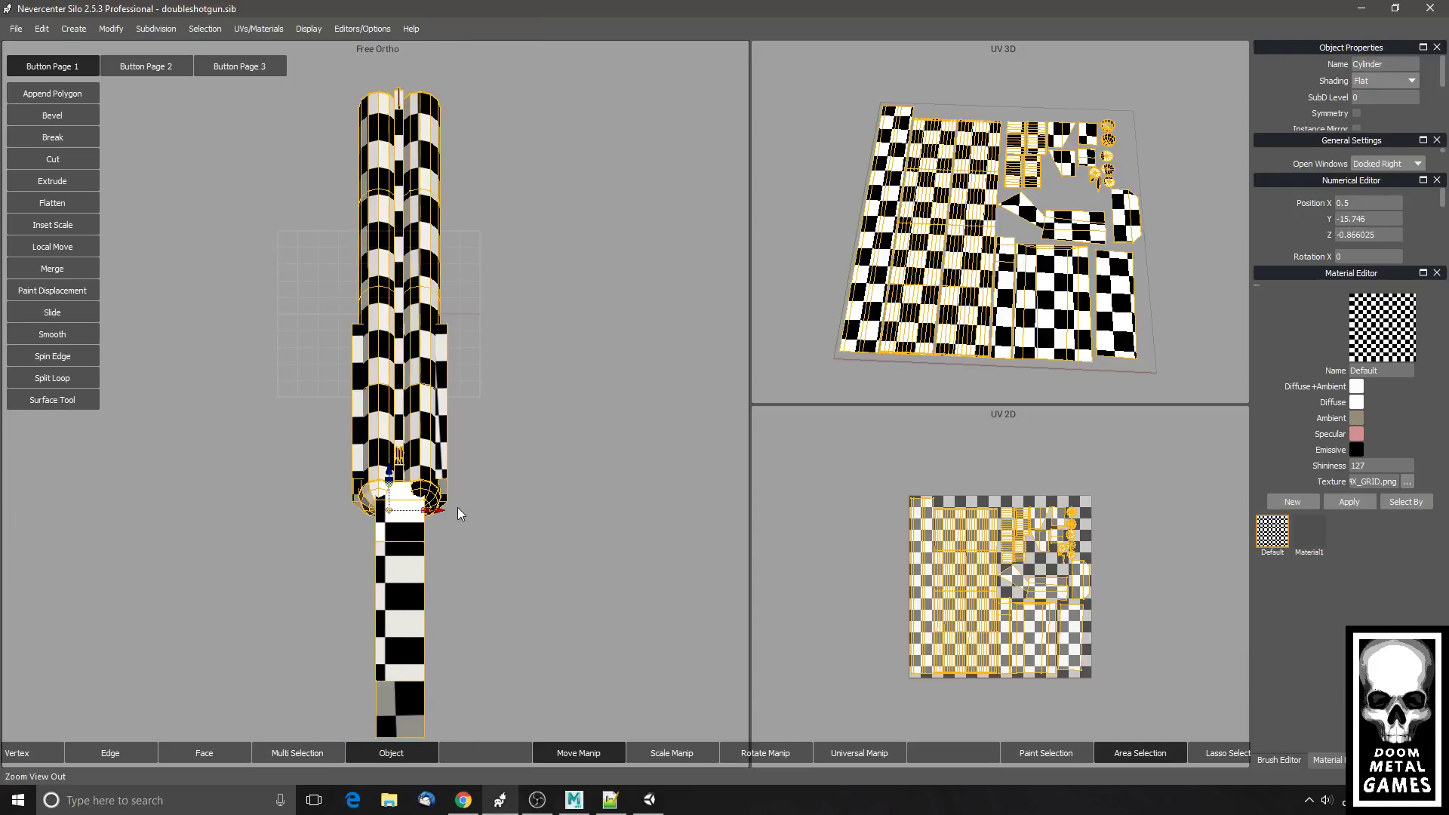
pyautogui.hotkey('ctrl', 'c')
pyautogui.hotkey('ctrl', 'v')
pyautogui.moveTo(445, 510); pyautogui.dragTo(593, 516)
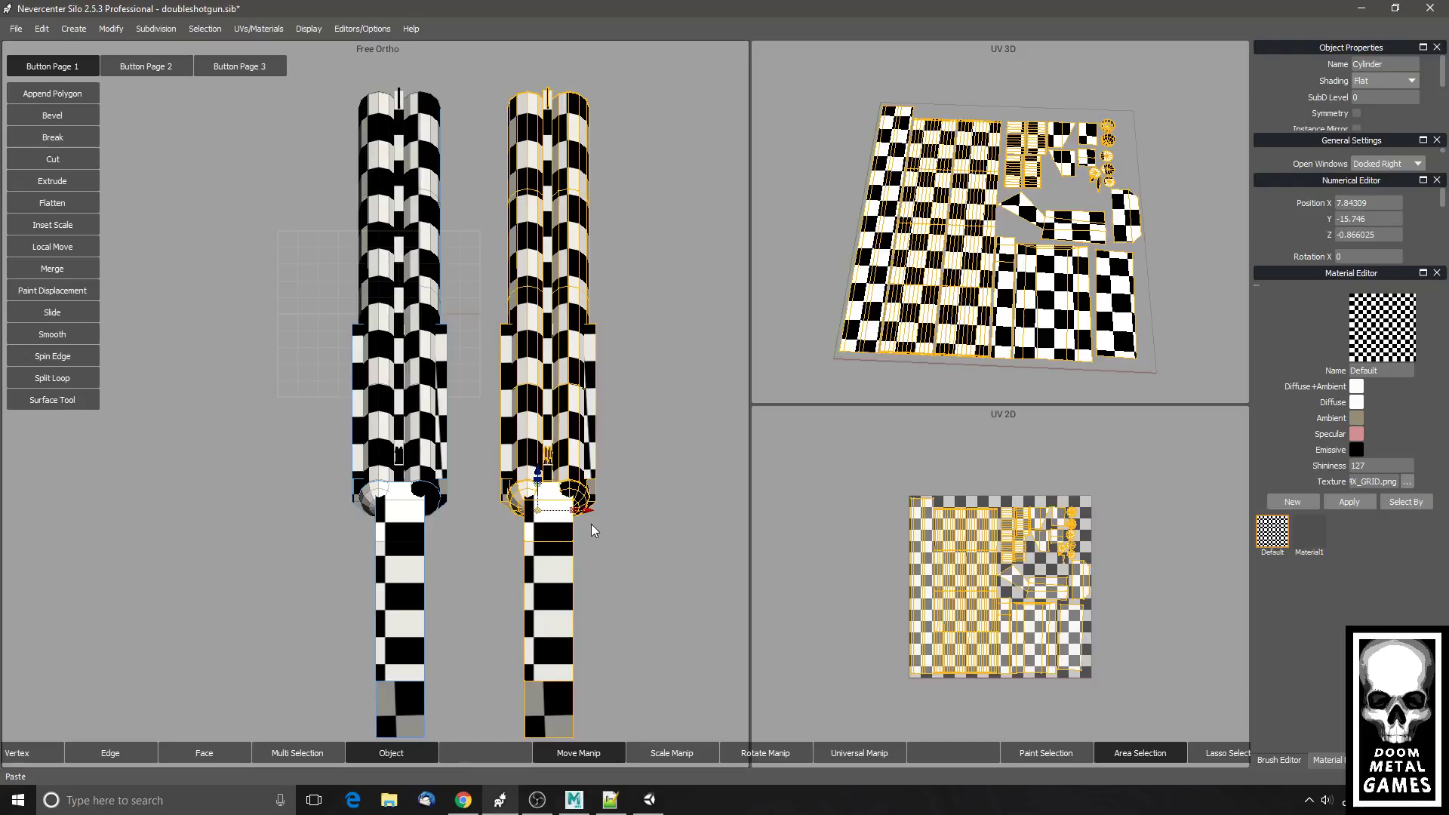
pyautogui.moveTo(590, 512); pyautogui.dragTo(622, 575)
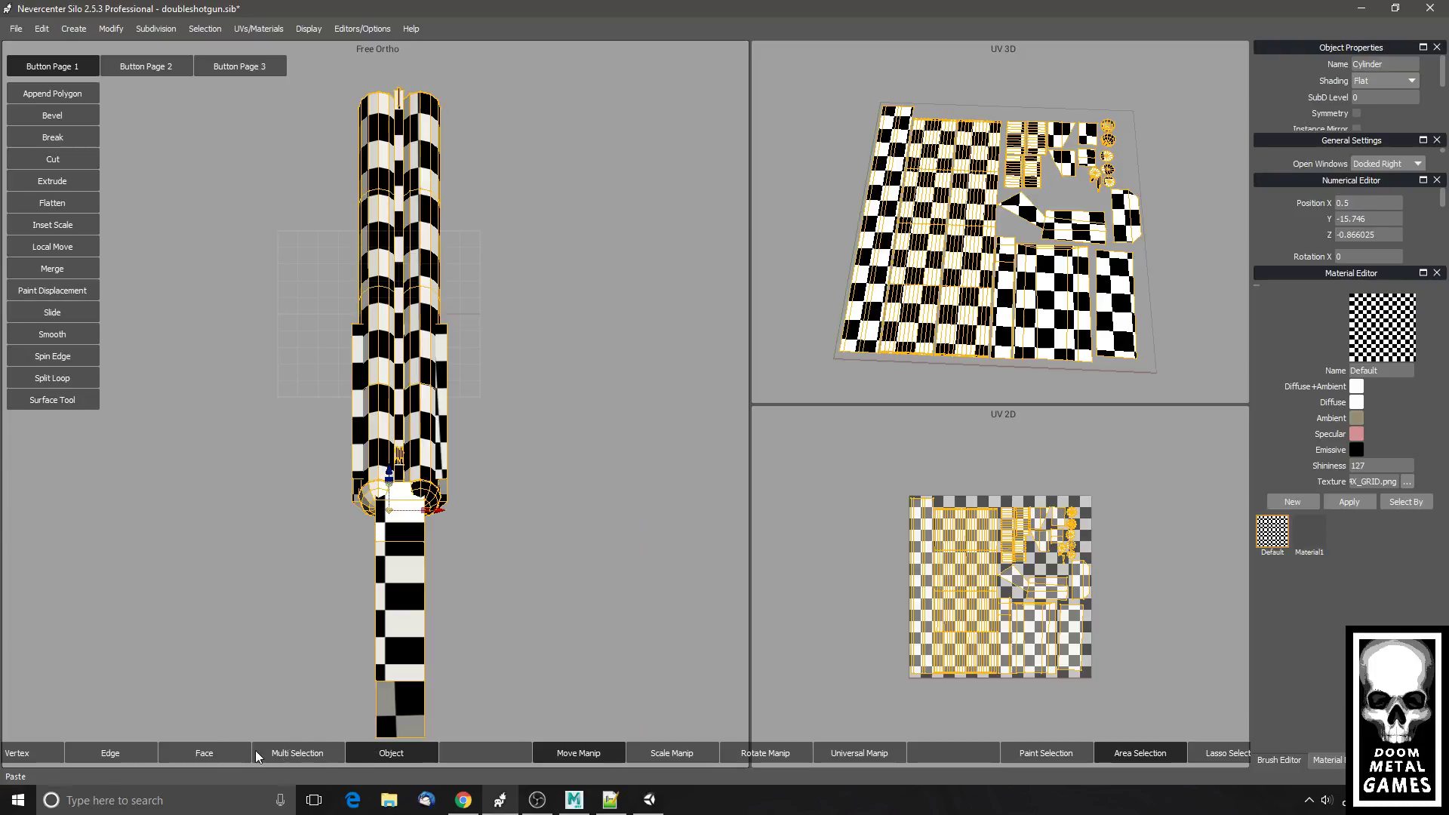
# - Separate both barrels from the original shotgun by moving their faces in the negative X direction, to about -9.80 and -4.55
pyautogui.click(227, 747)
pyautogui.doubleClick(383, 426)
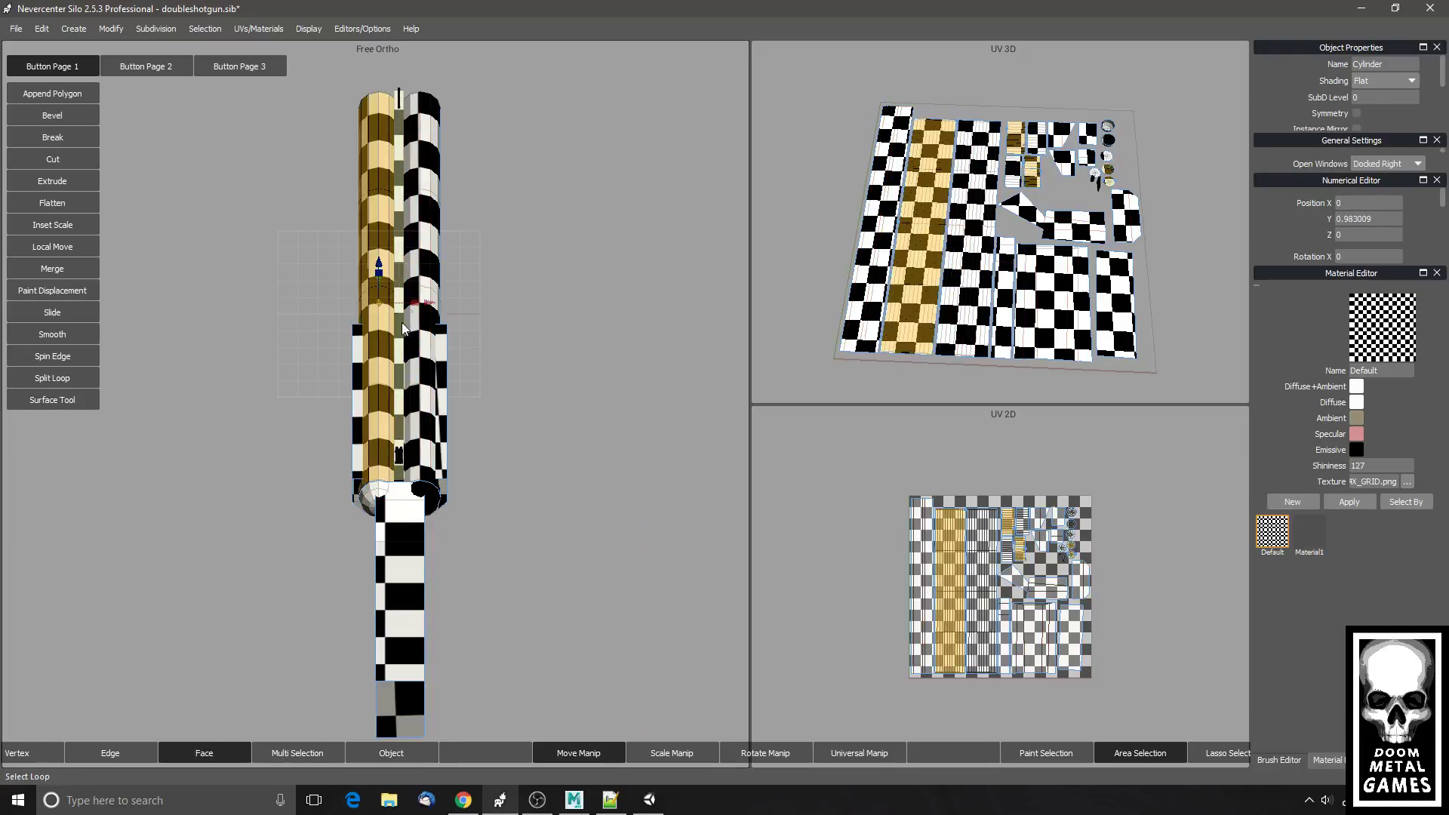
pyautogui.moveTo(433, 307); pyautogui.dragTo(219, 310)
pyautogui.click(432, 294)
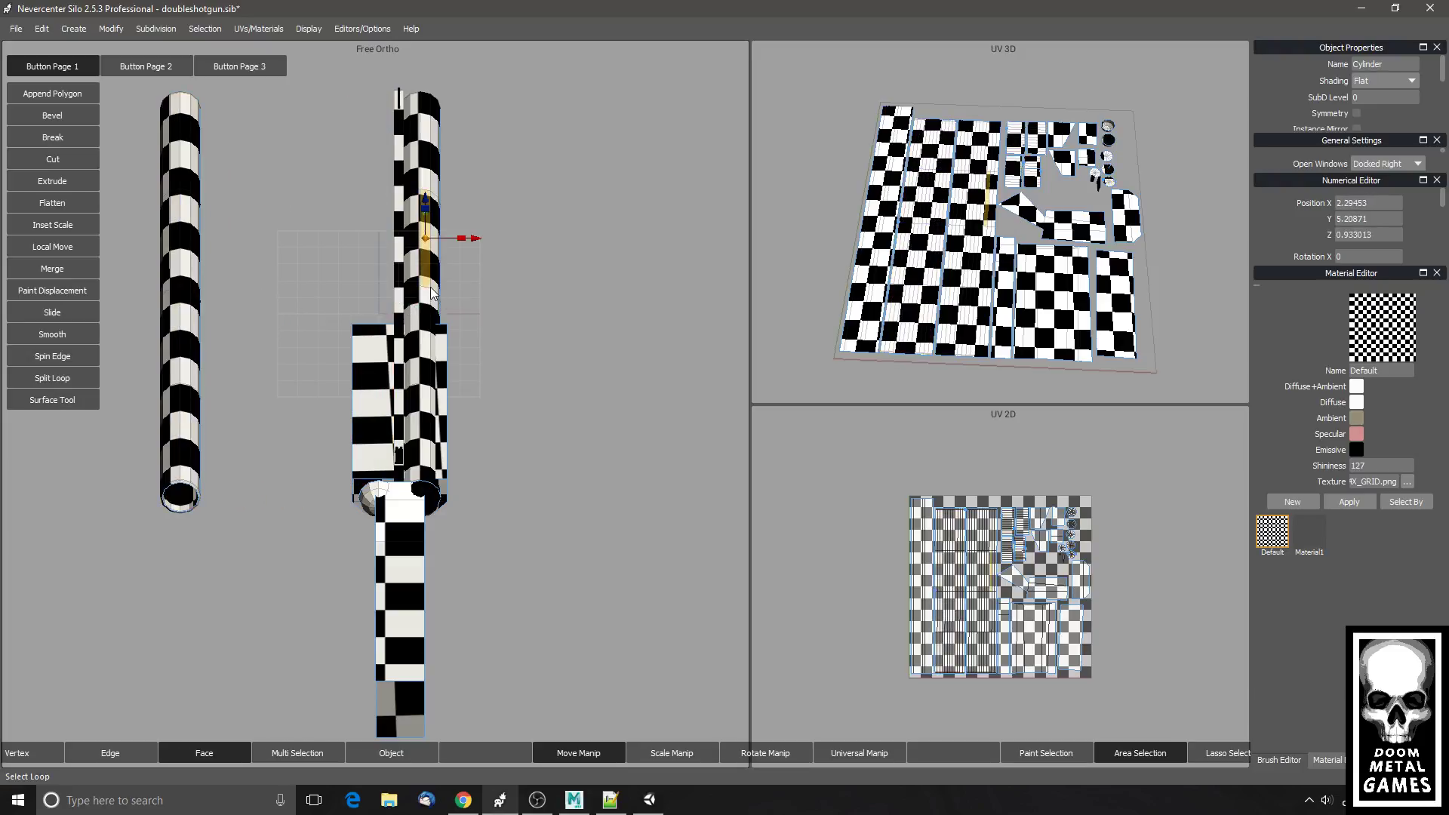
pyautogui.doubleClick(432, 294)
pyautogui.moveTo(477, 298); pyautogui.dragTo(342, 298)
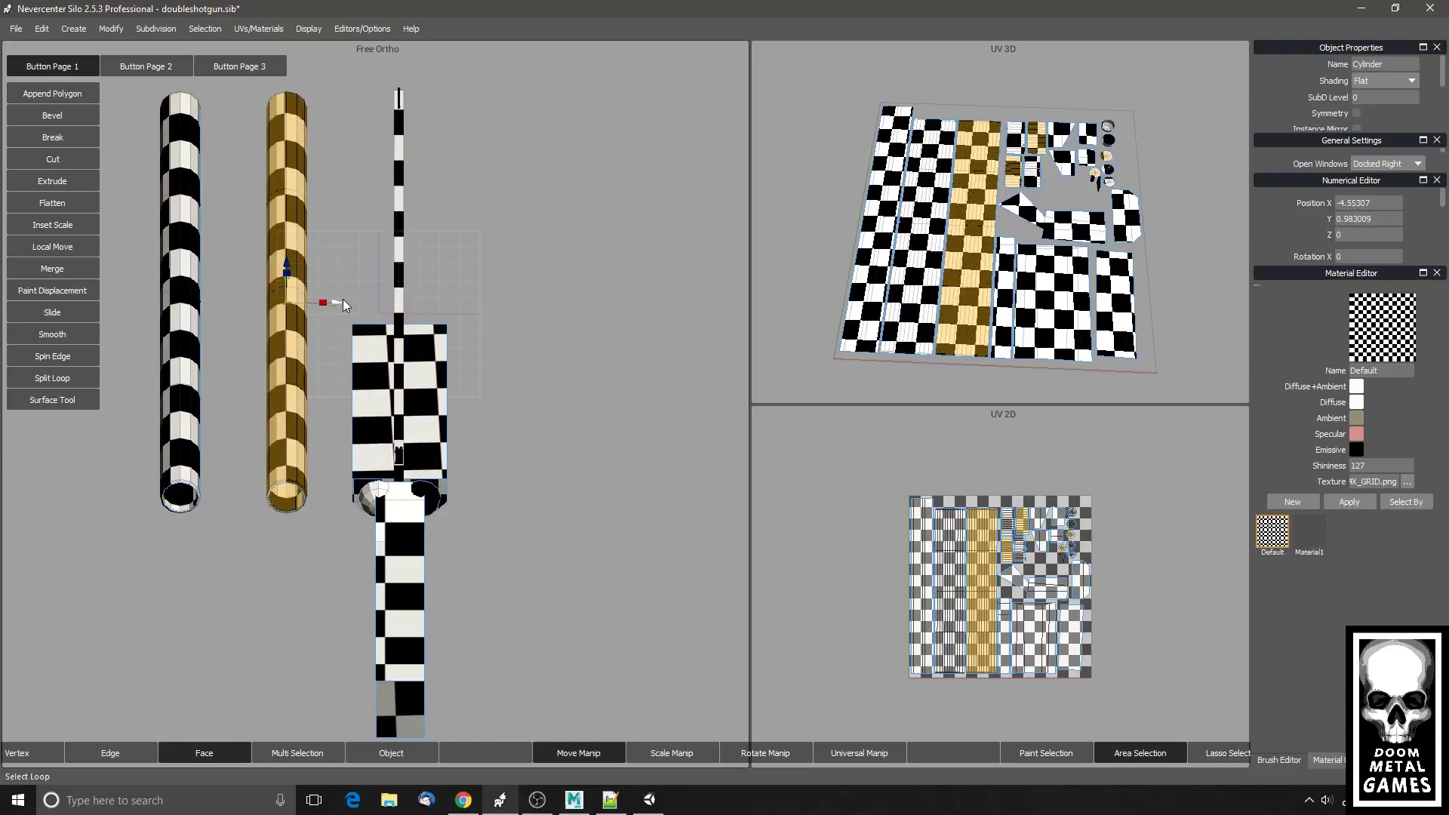
# - Move the long rib between the barrels to about X 10.76 and raise the receiver block along Z to about 6.51
pyautogui.doubleClick(403, 297)
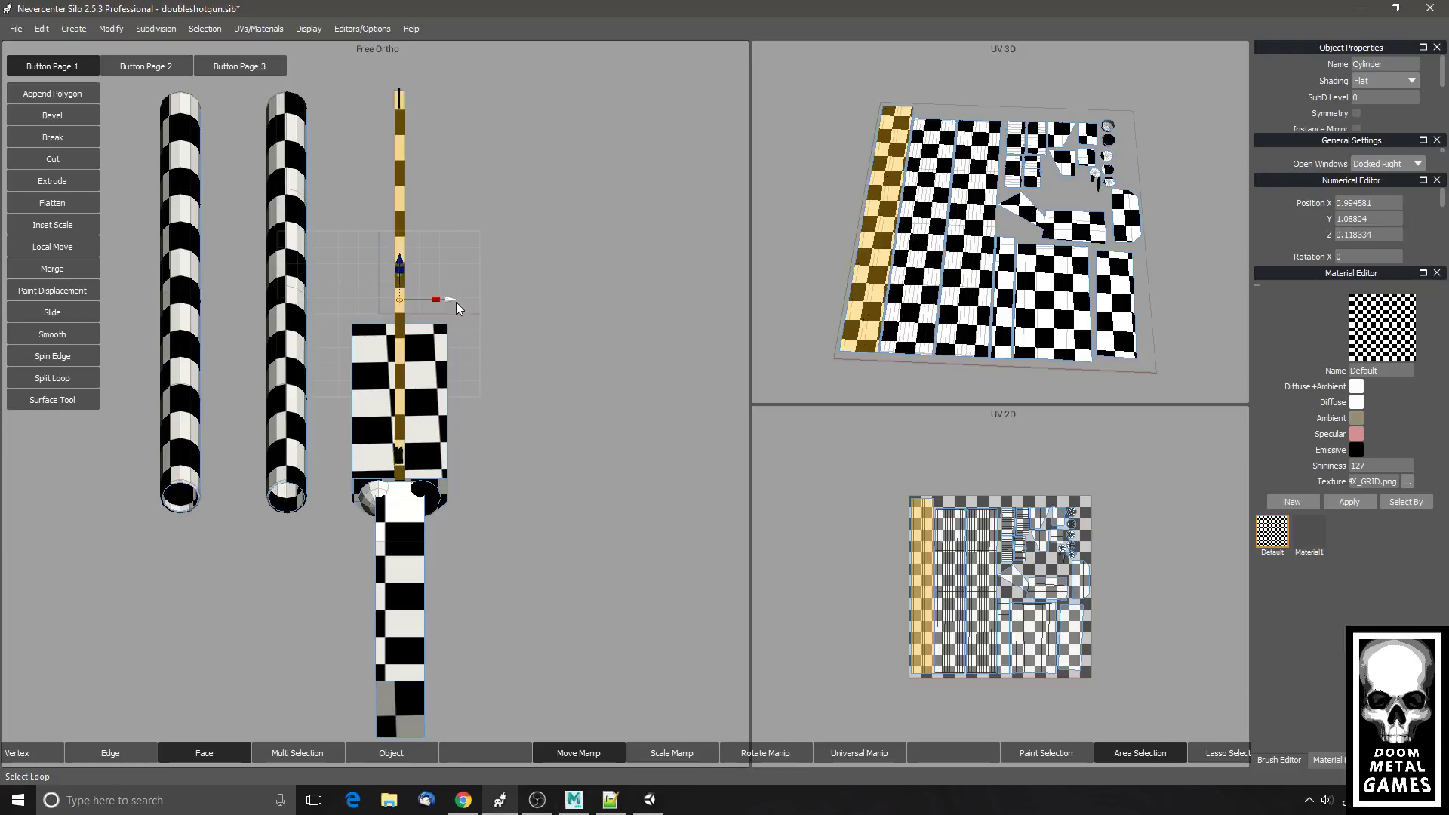
pyautogui.moveTo(456, 302); pyautogui.dragTo(642, 335)
pyautogui.doubleClick(423, 406)
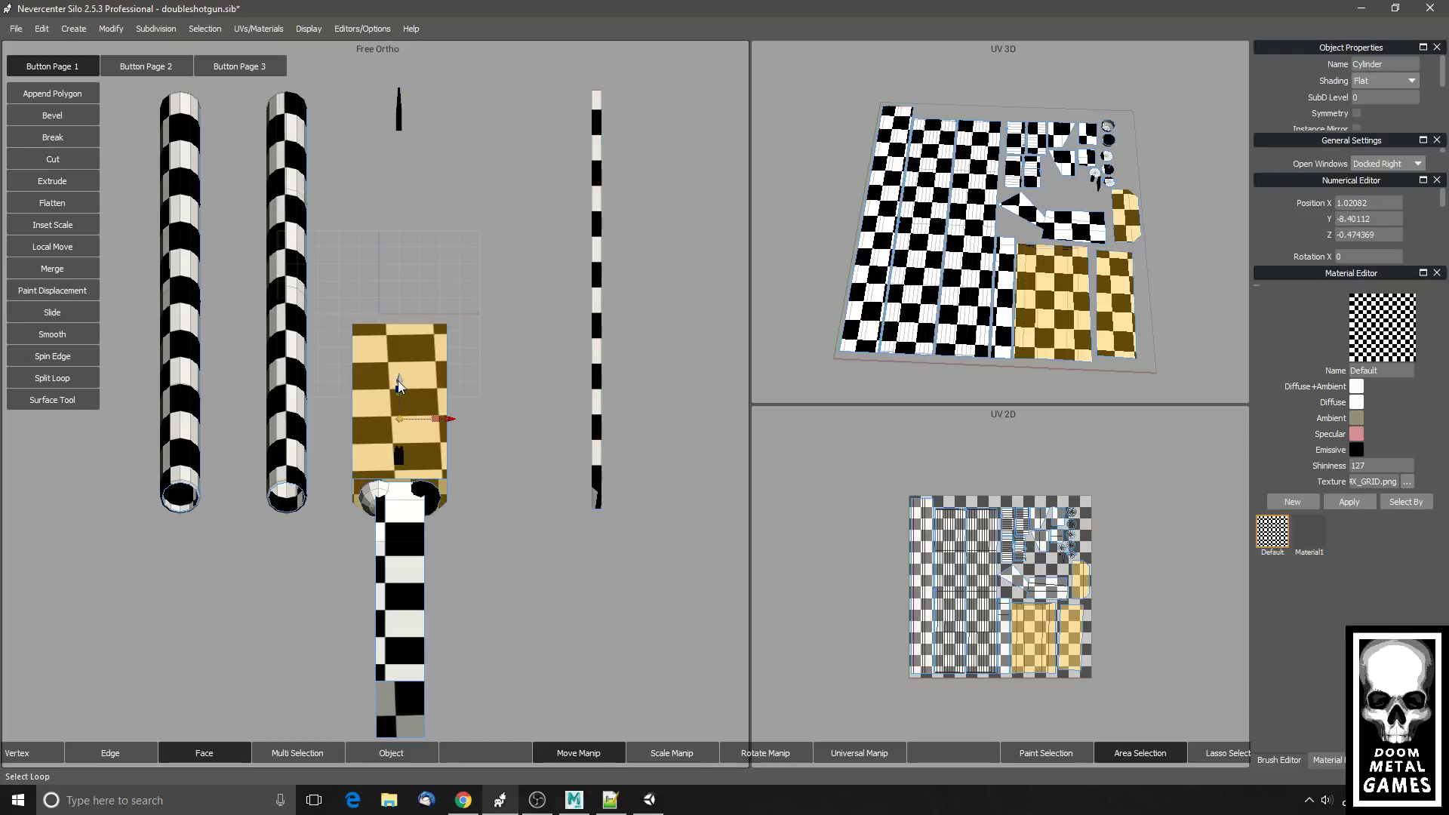
pyautogui.moveTo(399, 385); pyautogui.dragTo(399, 268)
# - Move the stock along X to about 6.64 and reposition the receiver block at about Y 1.71, Z 0.20
pyautogui.doubleClick(423, 574)
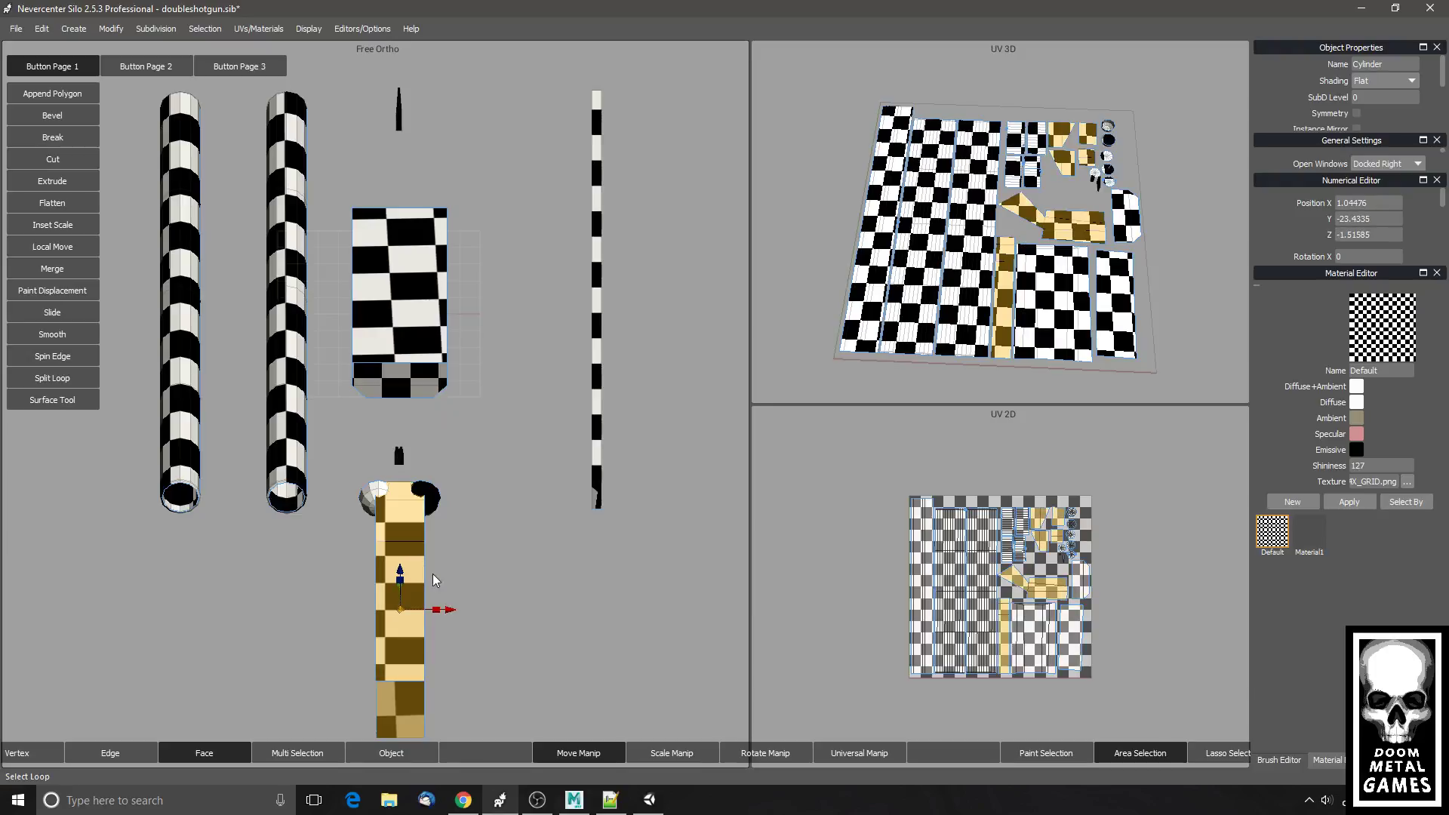
pyautogui.moveTo(453, 611); pyautogui.dragTo(566, 624)
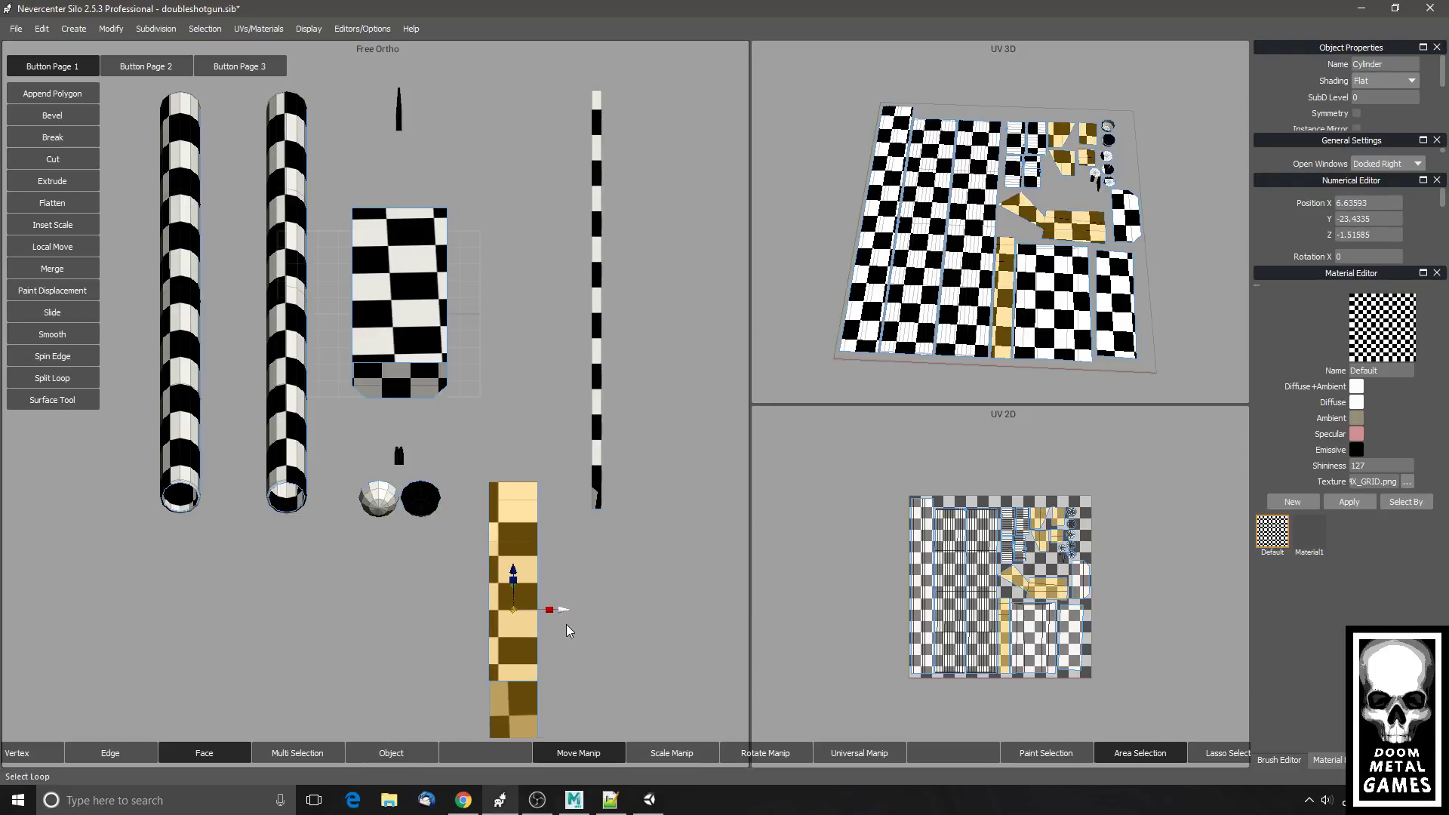
pyautogui.scroll(-5, 636, 595)
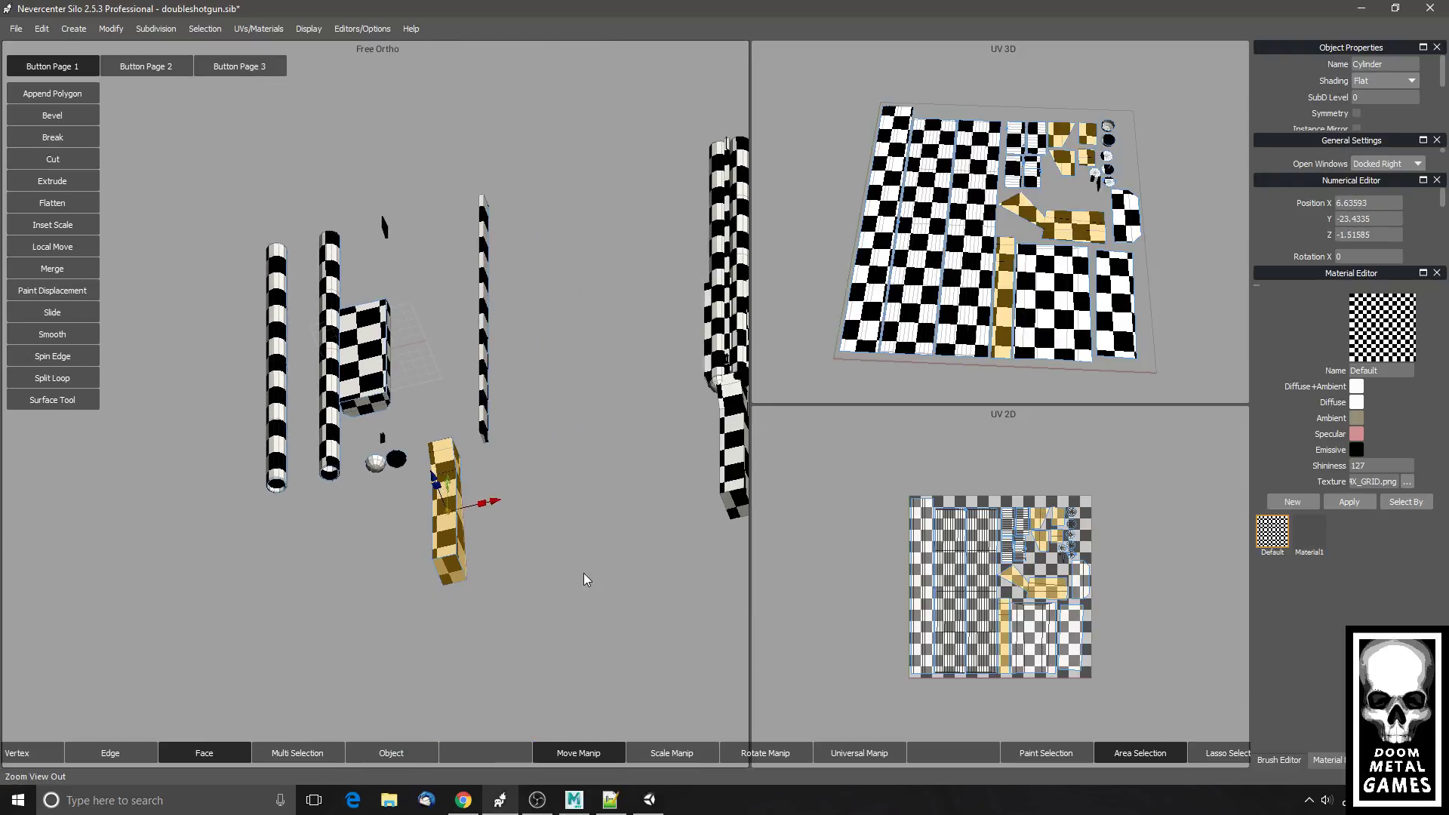
pyautogui.moveTo(533, 528); pyautogui.dragTo(486, 396)
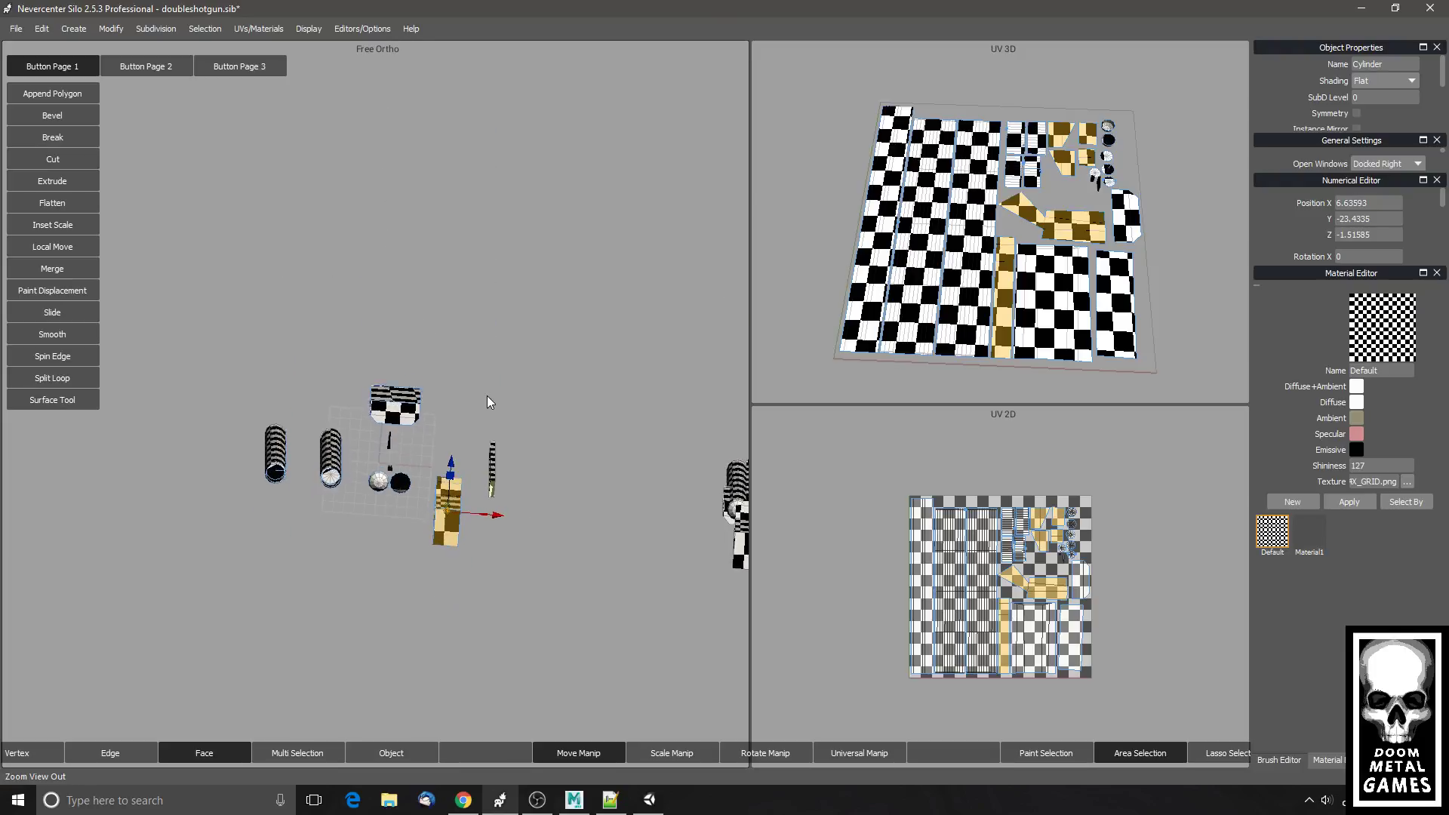
pyautogui.doubleClick(372, 391)
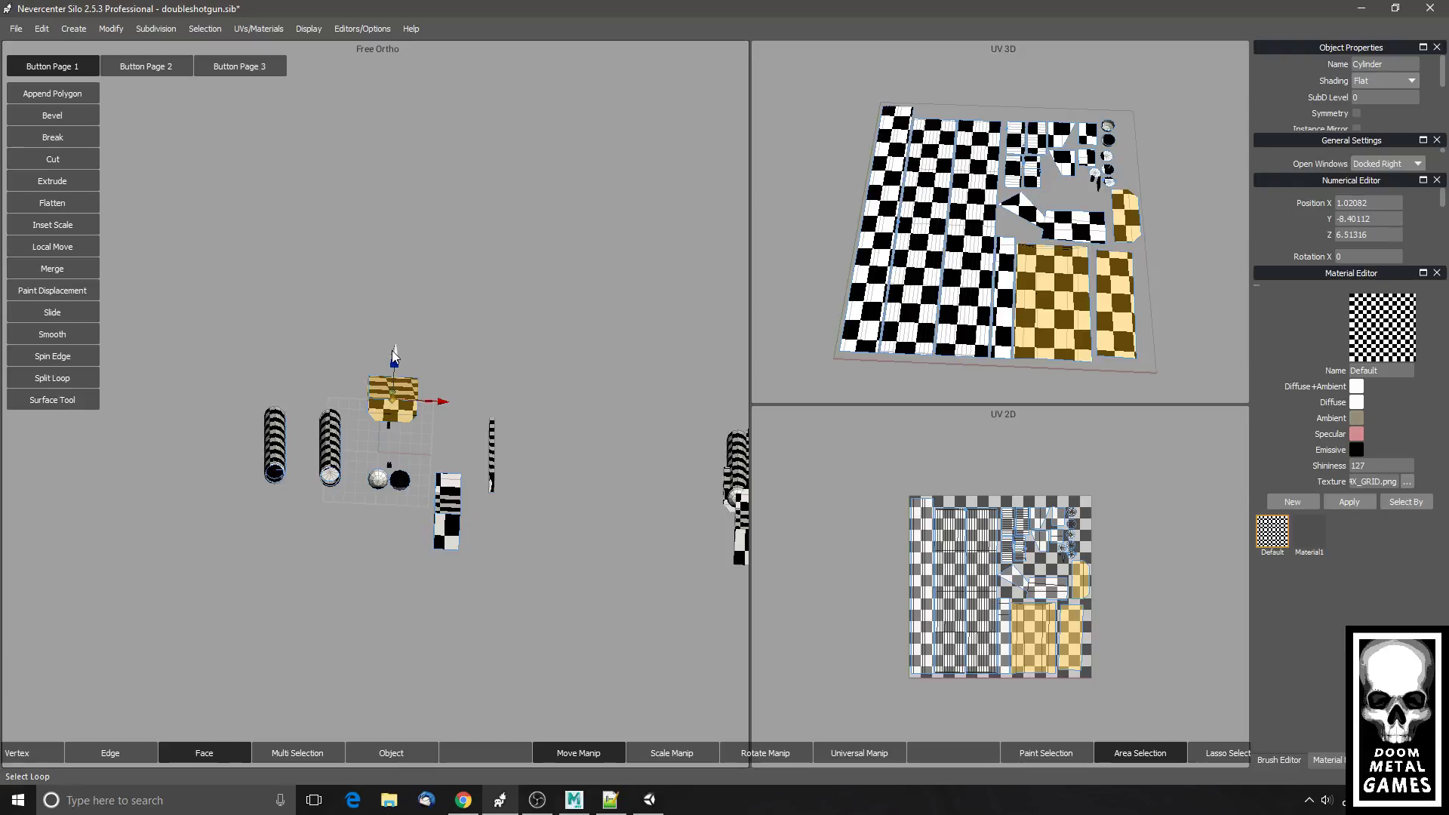
pyautogui.moveTo(391, 350); pyautogui.dragTo(395, 309)
pyautogui.scroll(5, 392, 430)
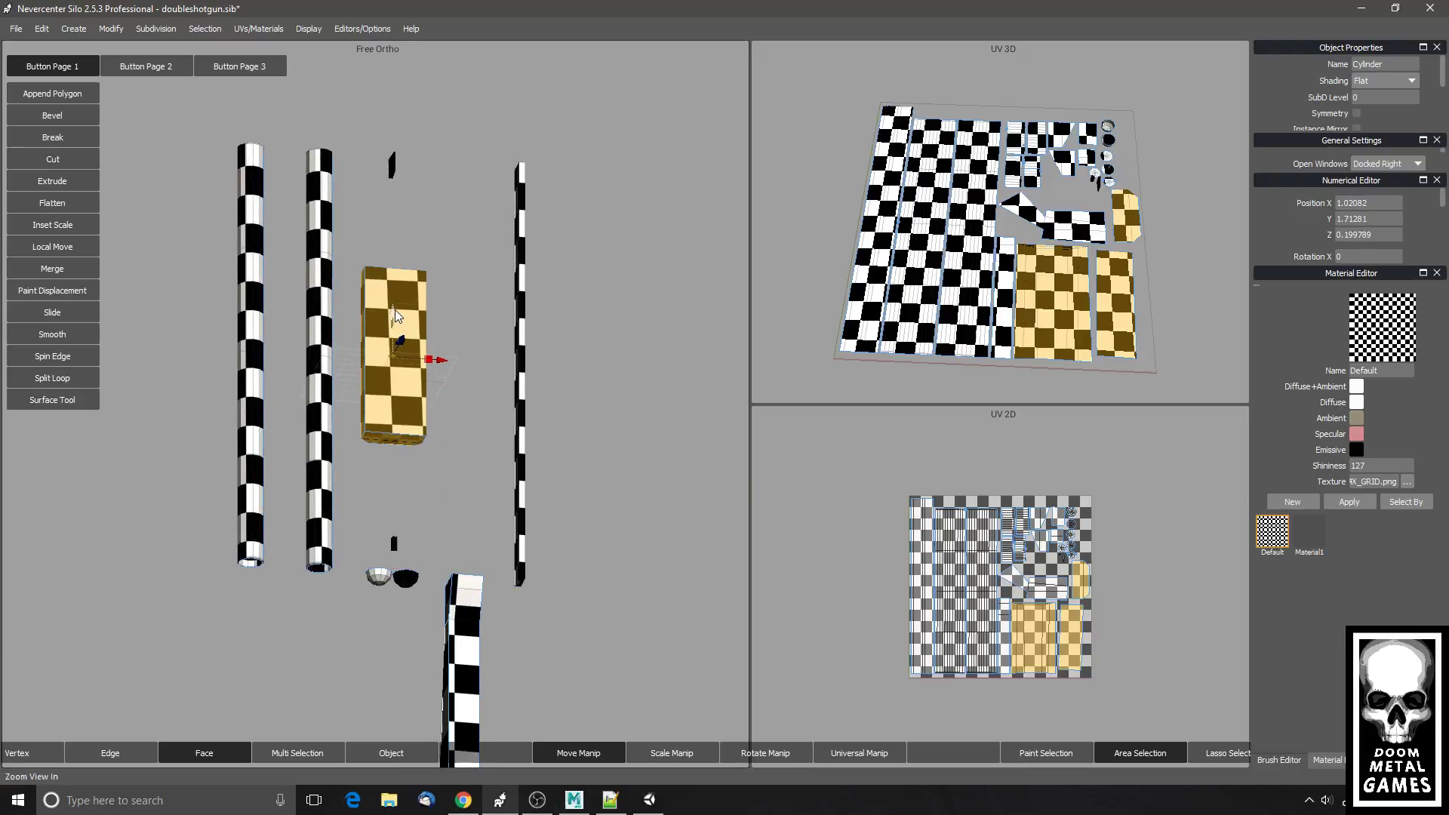
# - Spread the two barrels farther from the receiver in the negative X direction, placing the inner barrel at about -7.04
pyautogui.doubleClick(247, 372)
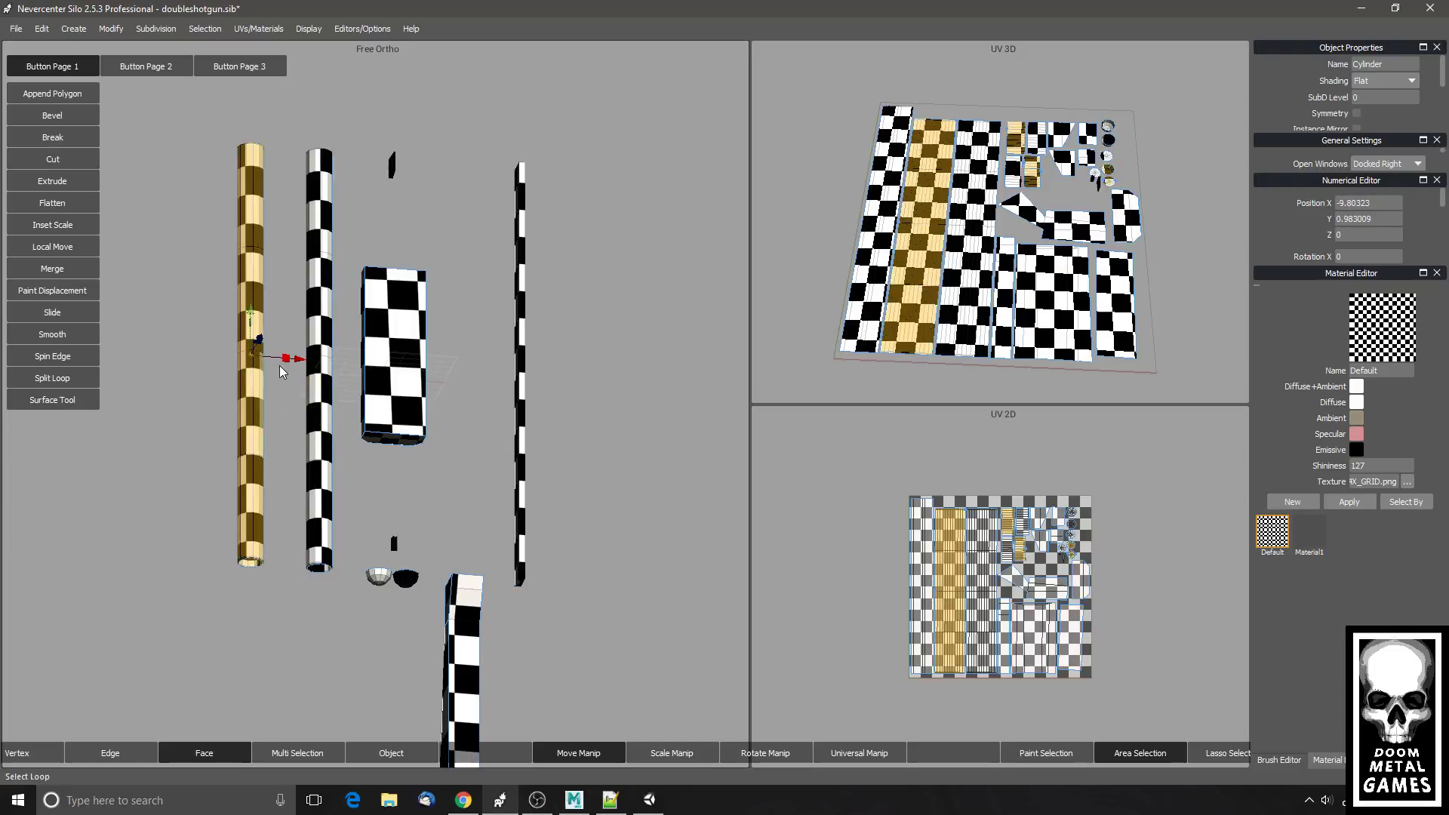
pyautogui.moveTo(297, 358); pyautogui.dragTo(259, 364)
pyautogui.doubleClick(320, 392)
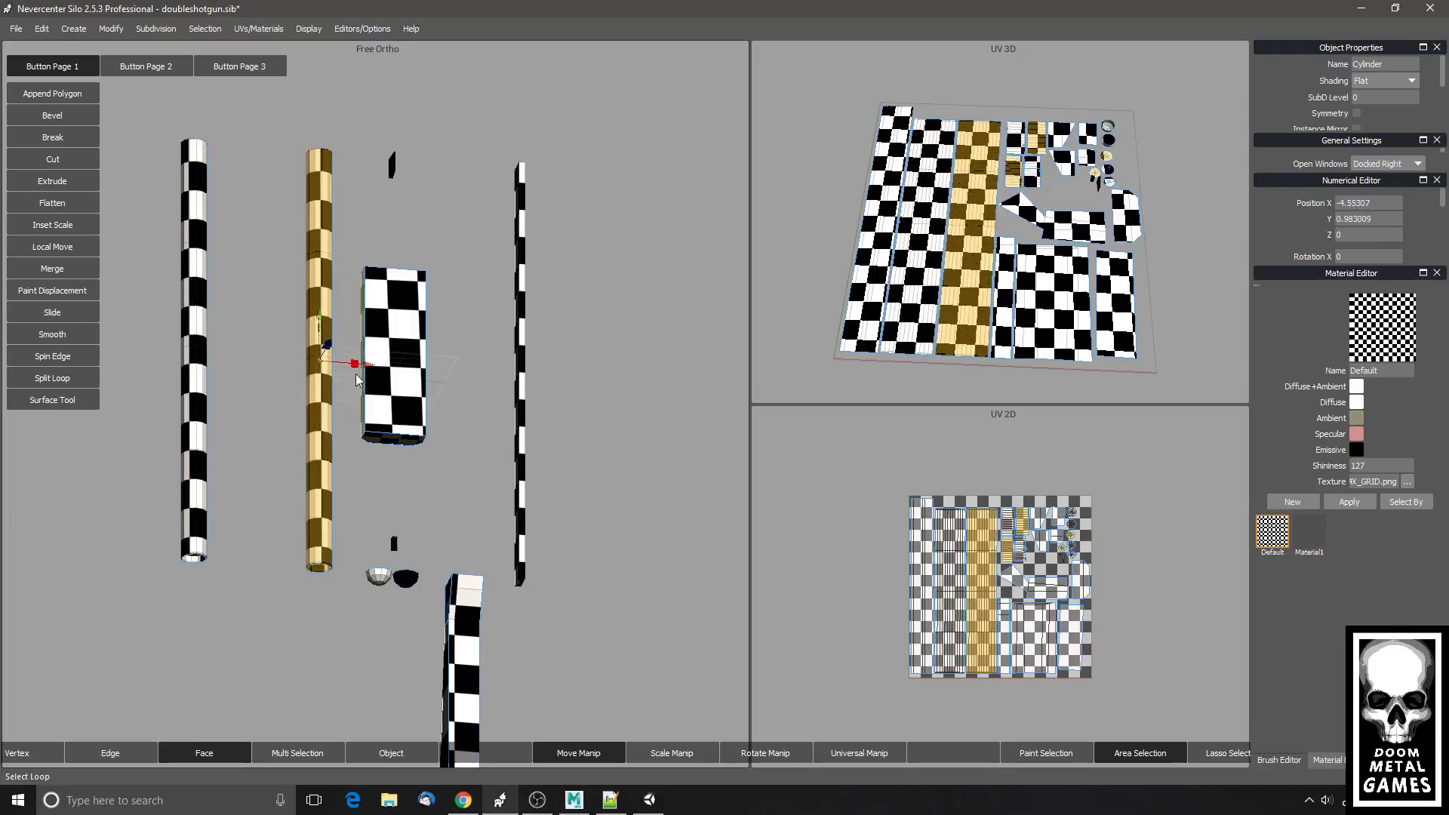
pyautogui.moveTo(360, 372); pyautogui.dragTo(332, 367)
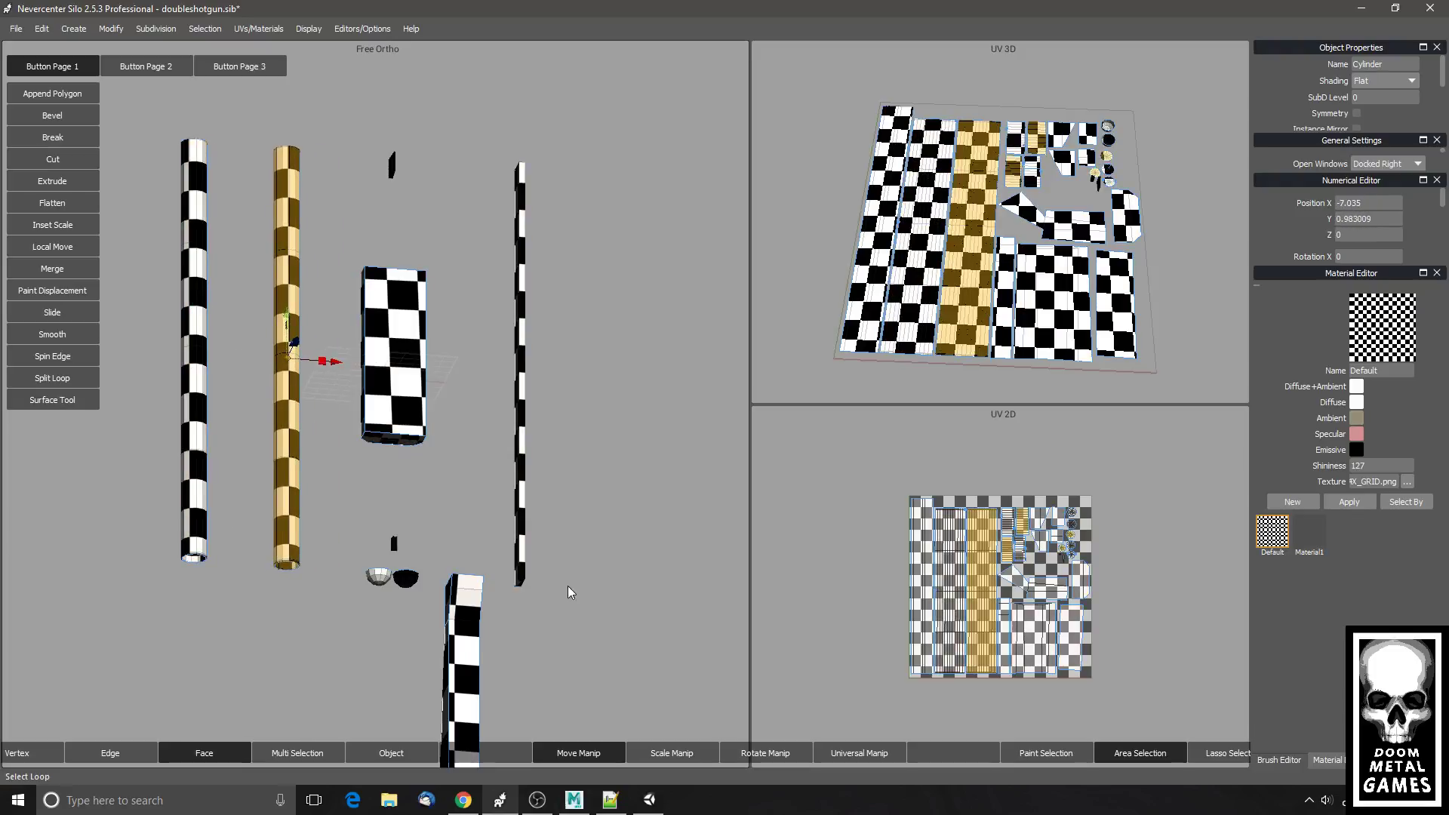
# - Move the rib farther out in positive X and the outer barrel farther out in negative X, to about -17.90
pyautogui.moveTo(570, 590); pyautogui.dragTo(556, 475)
pyautogui.doubleClick(515, 371)
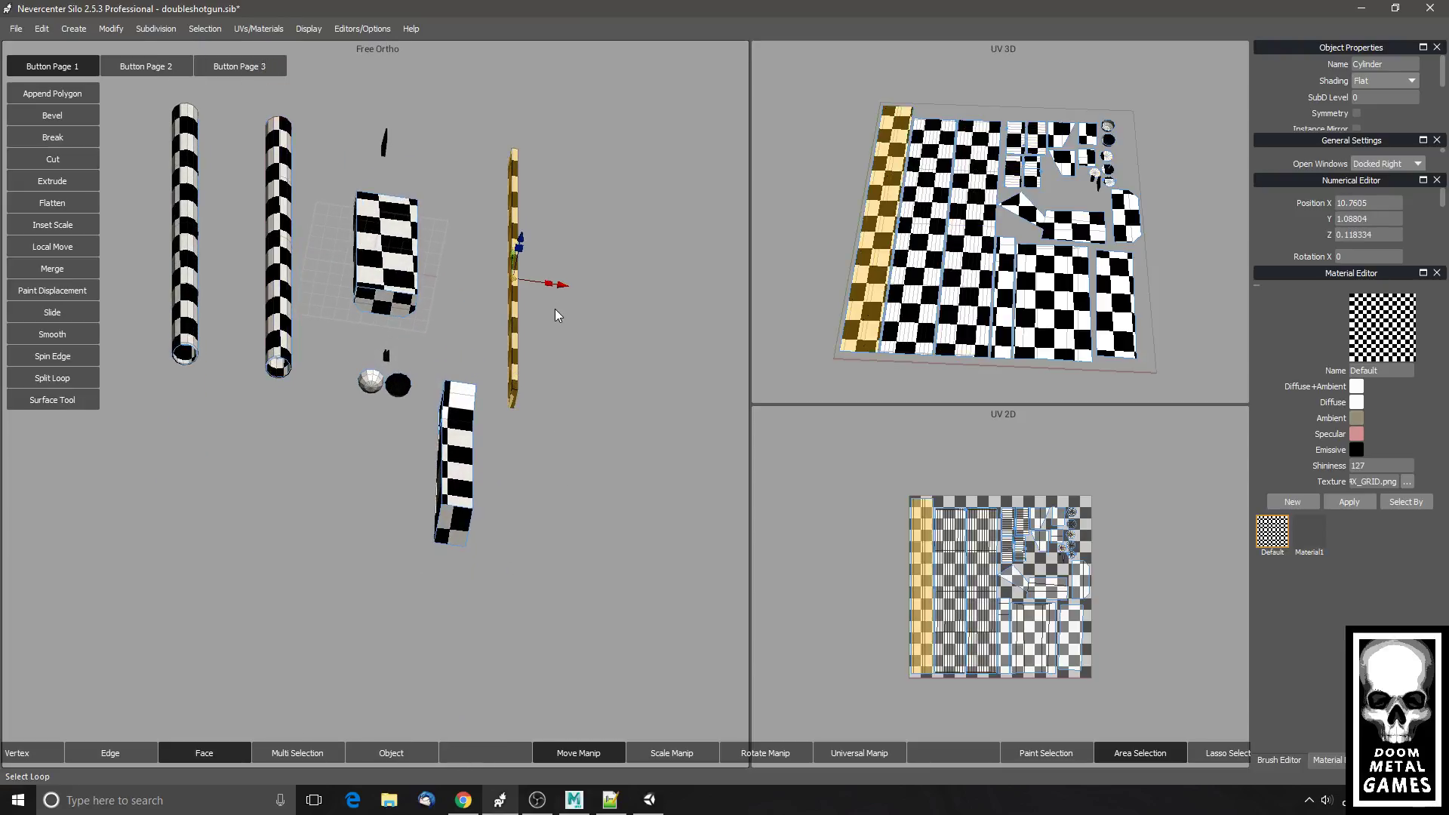
pyautogui.moveTo(563, 287); pyautogui.dragTo(628, 315)
pyautogui.doubleClick(189, 242)
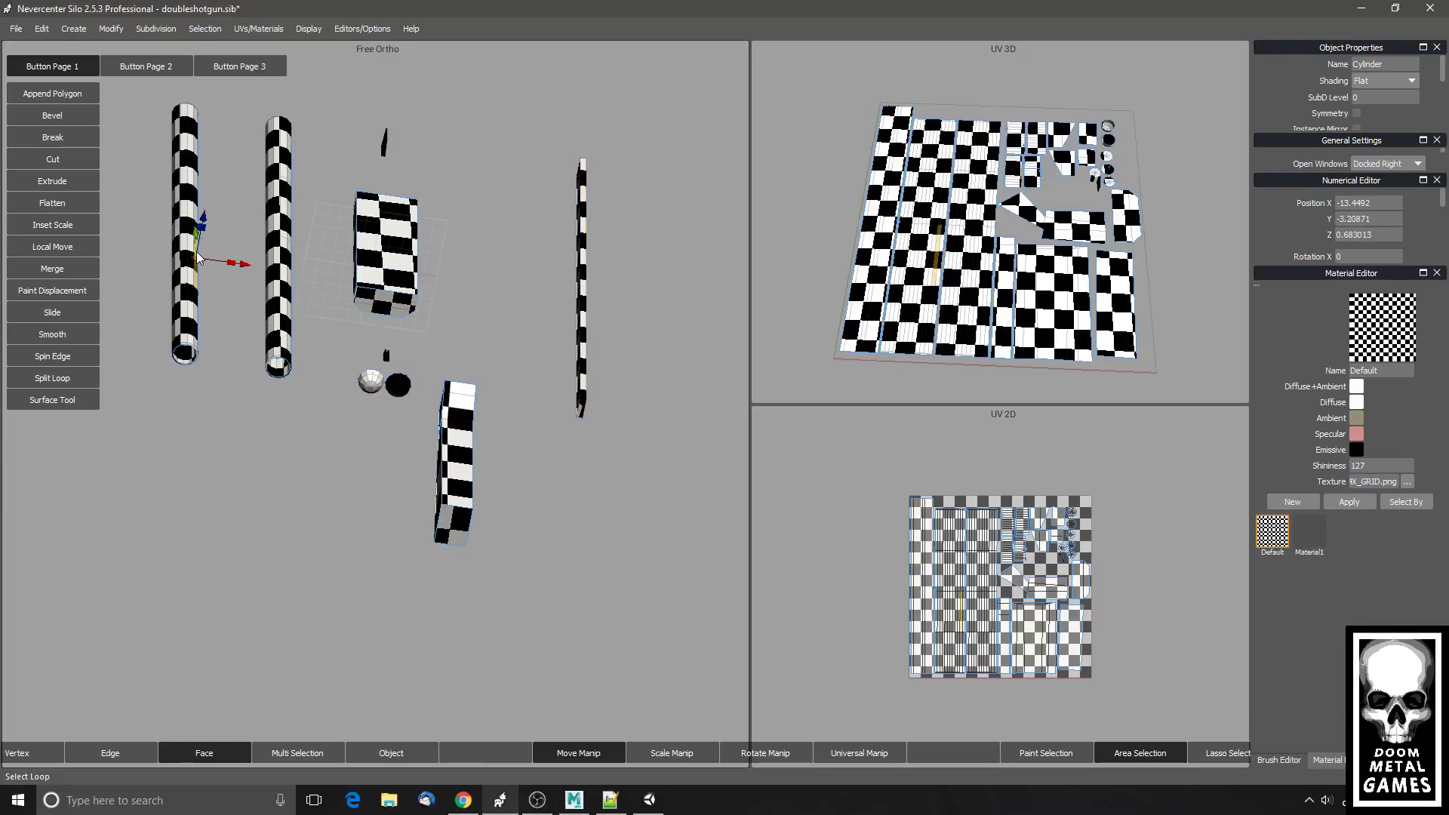
pyautogui.moveTo(230, 247); pyautogui.dragTo(180, 246)
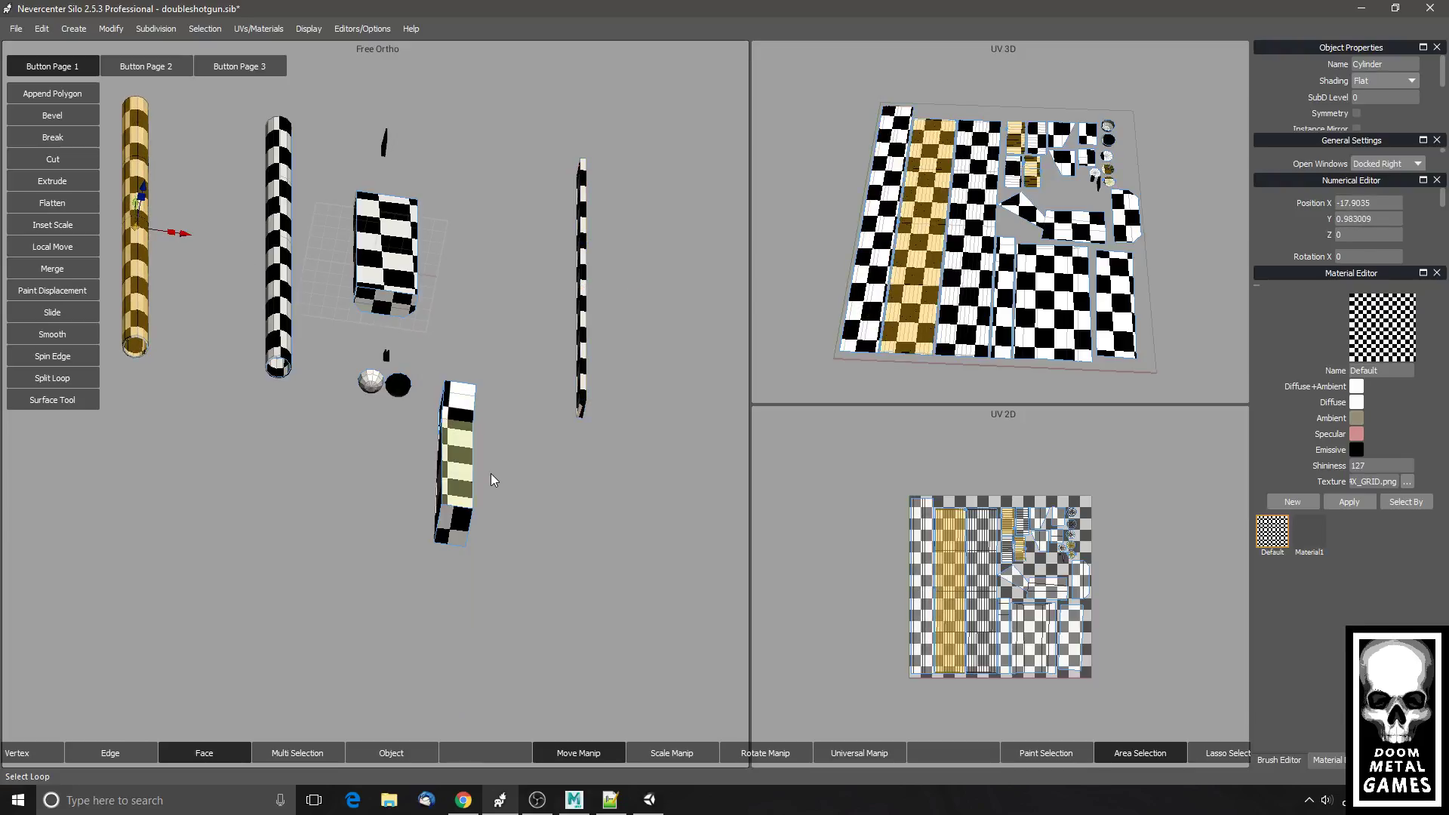
# - Spread the two rounded barrel-end pieces apart along X, with the dark one at about 2.51
pyautogui.click(381, 388)
pyautogui.doubleClick(370, 380)
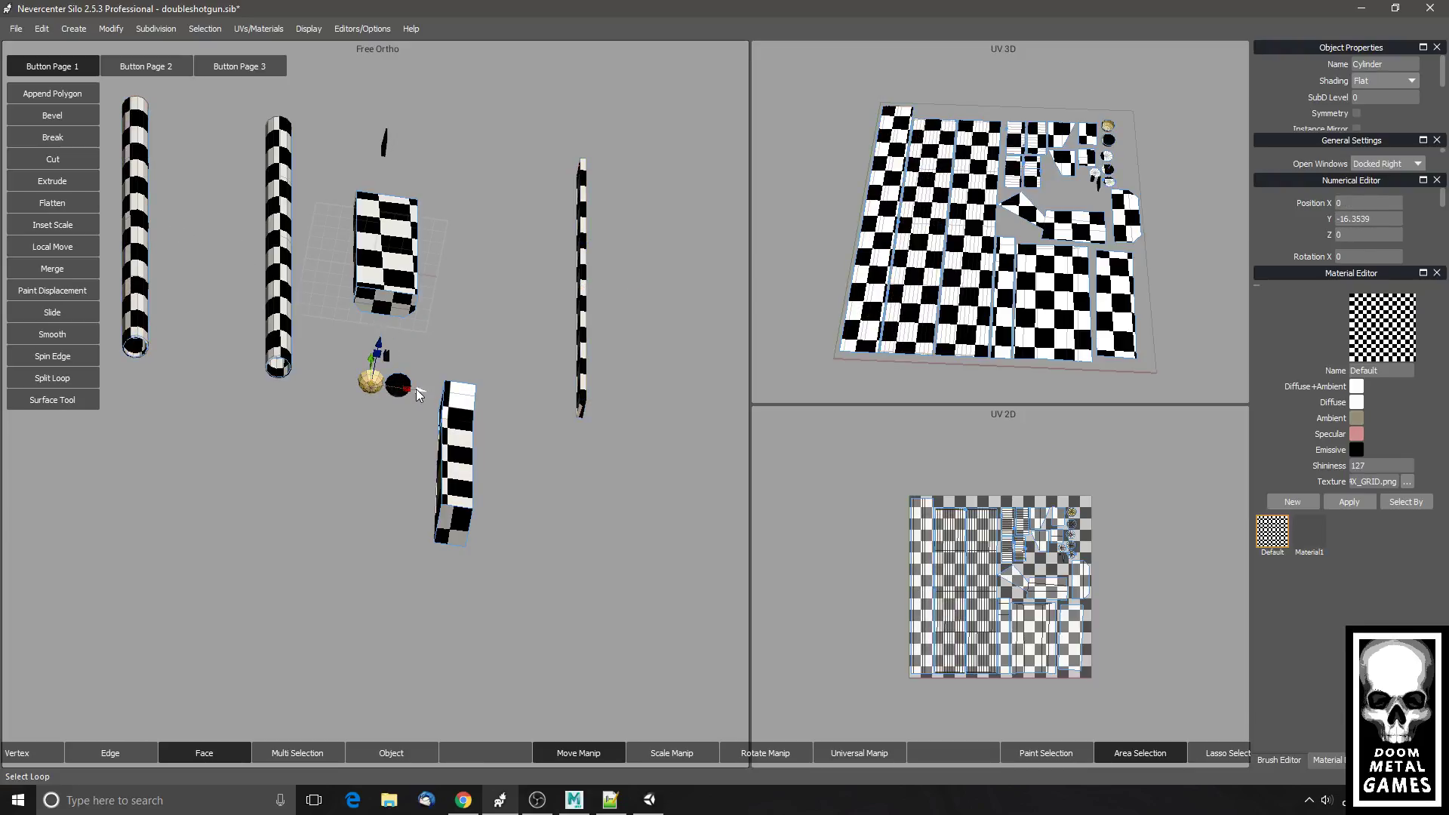
pyautogui.moveTo(417, 389); pyautogui.dragTo(451, 405)
pyautogui.doubleClick(400, 388)
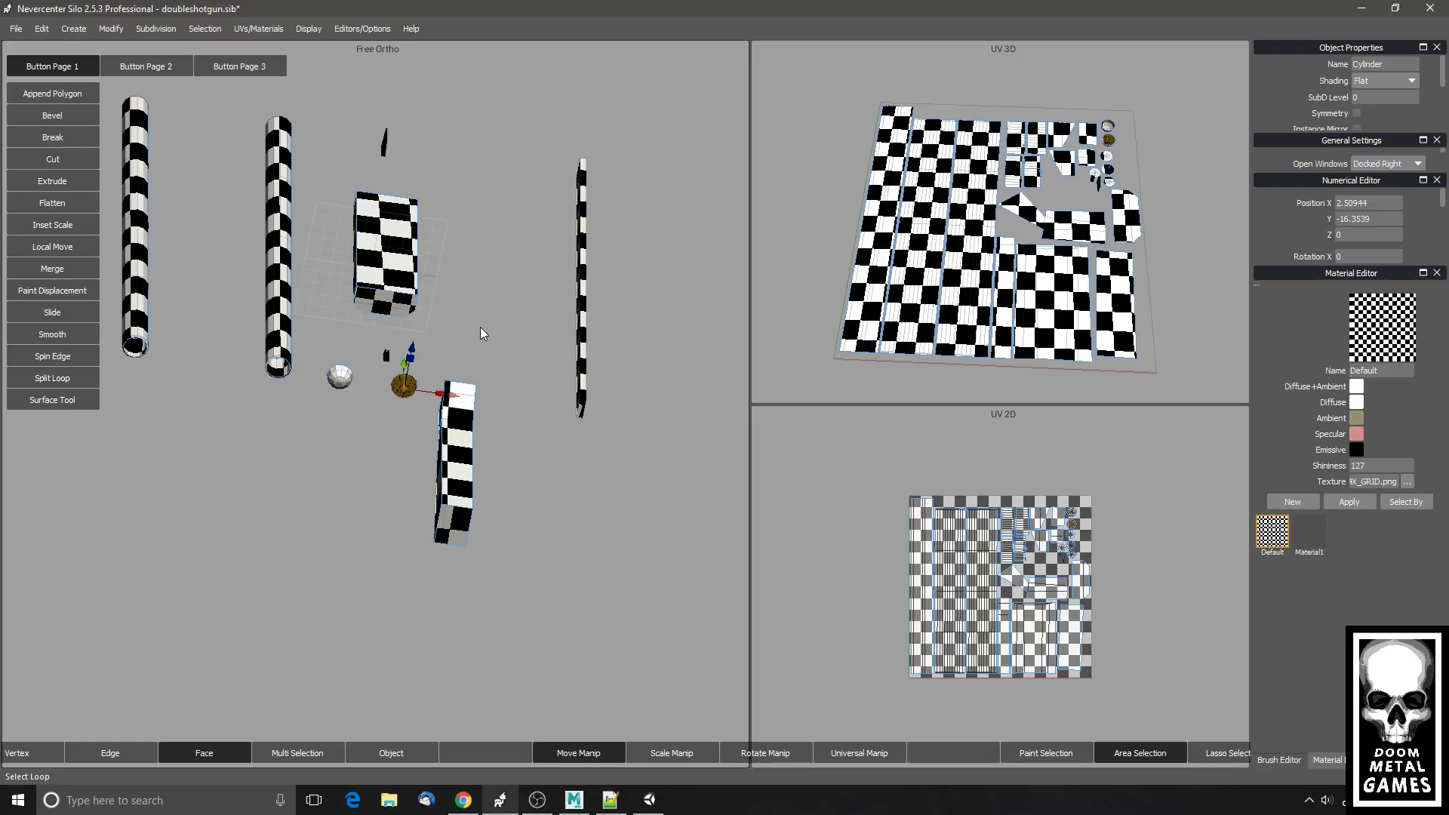
# - Switch to object selection and select the intact shotgun copy beside the separated parts
pyautogui.scroll(-2, 521, 454)
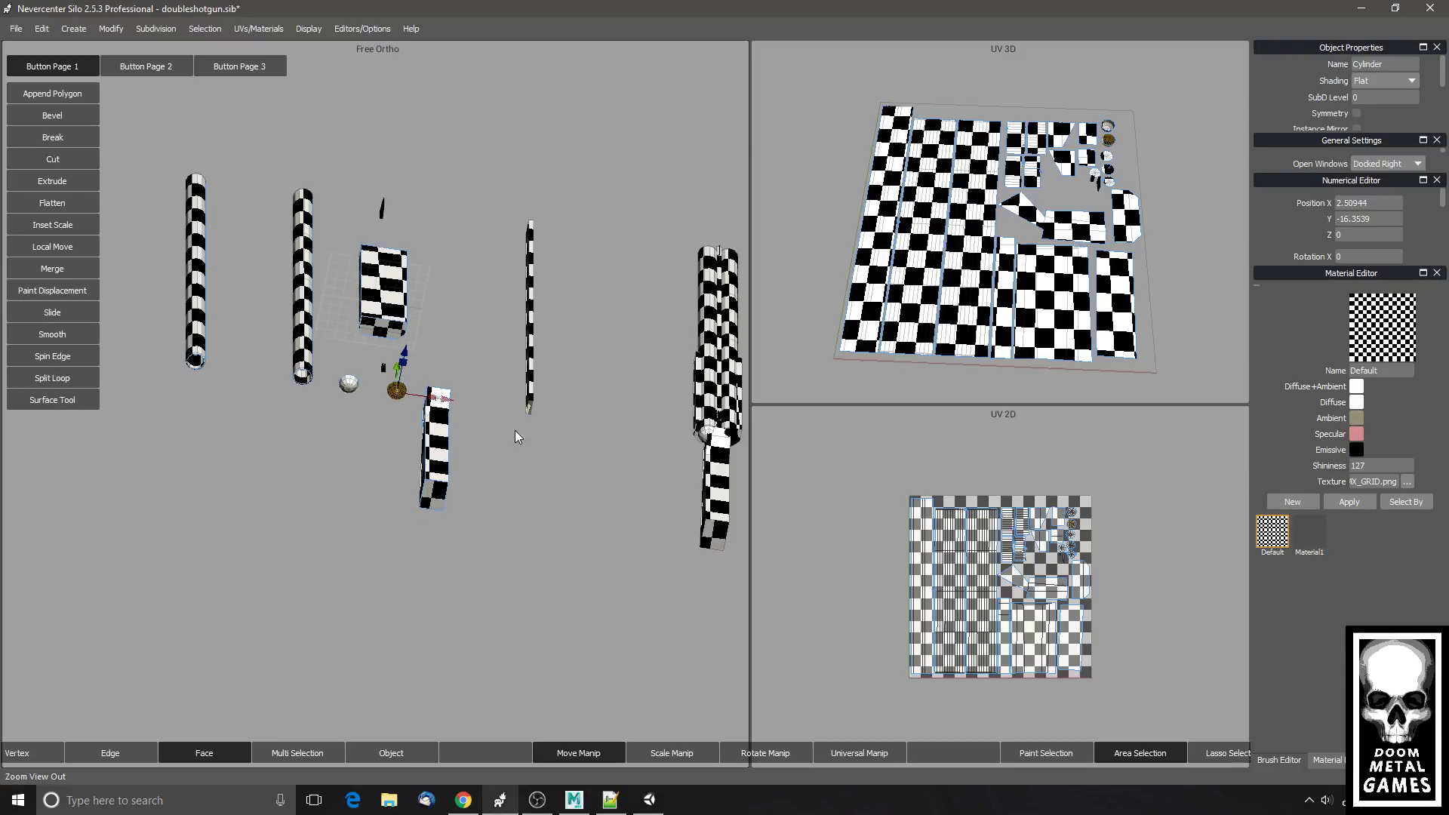
pyautogui.moveTo(499, 420); pyautogui.dragTo(444, 441)
pyautogui.click(409, 753)
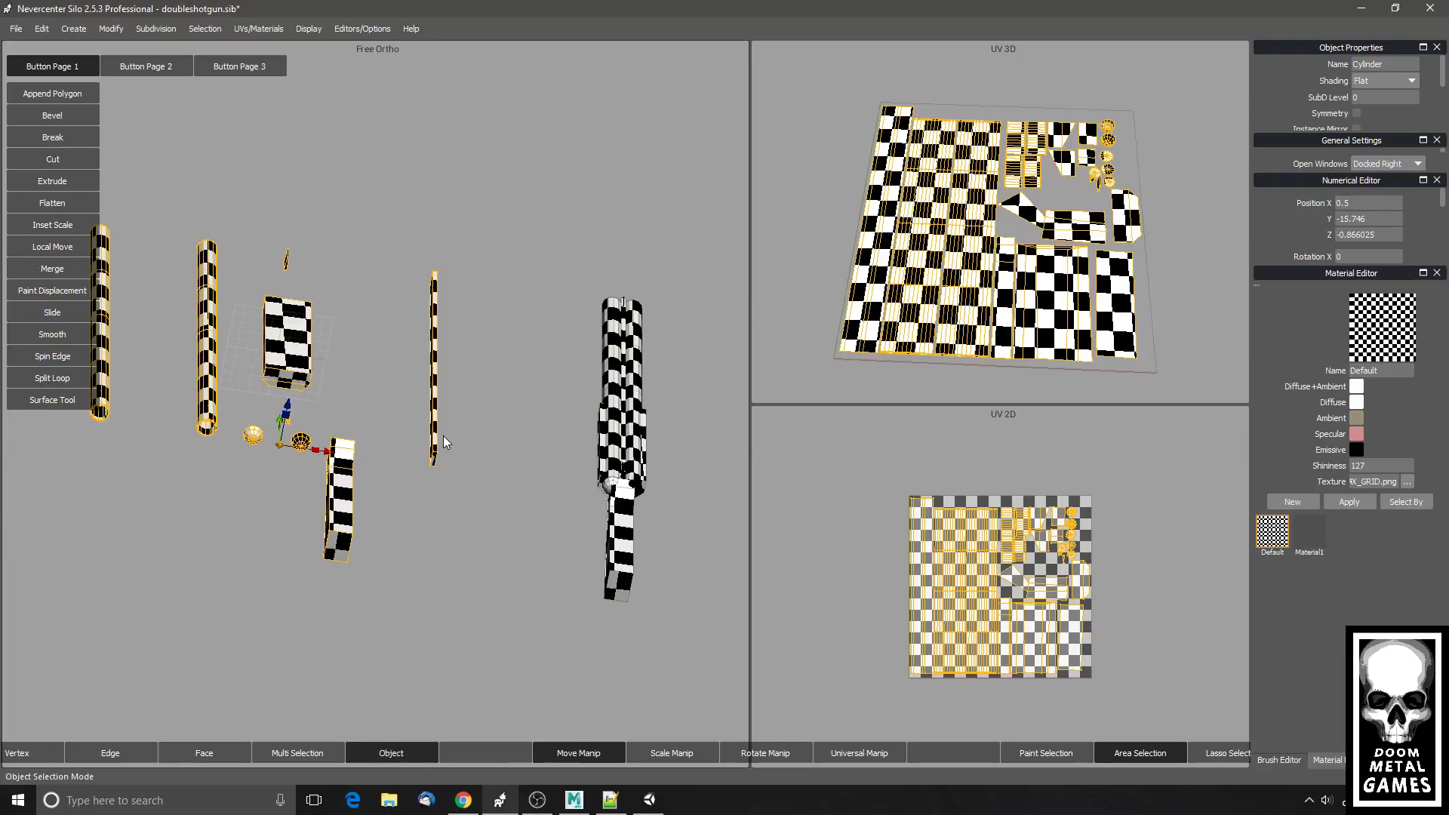
pyautogui.click(613, 426)
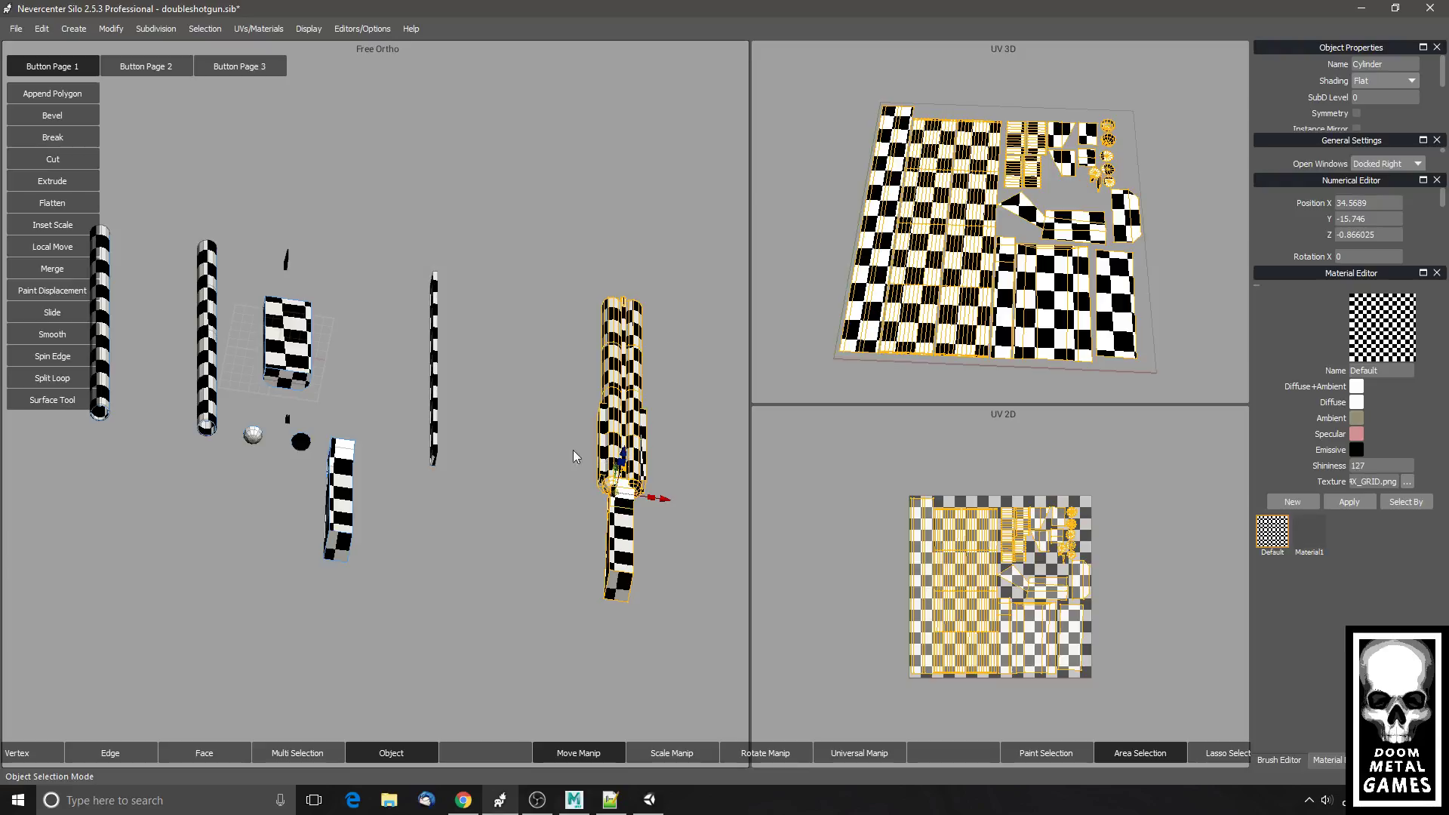
# - Invert the selection so the separated shotgun parts are selected instead of the intact copy, and save the scene
pyautogui.hotkey('ctrl', 'i')
pyautogui.click(15, 29)
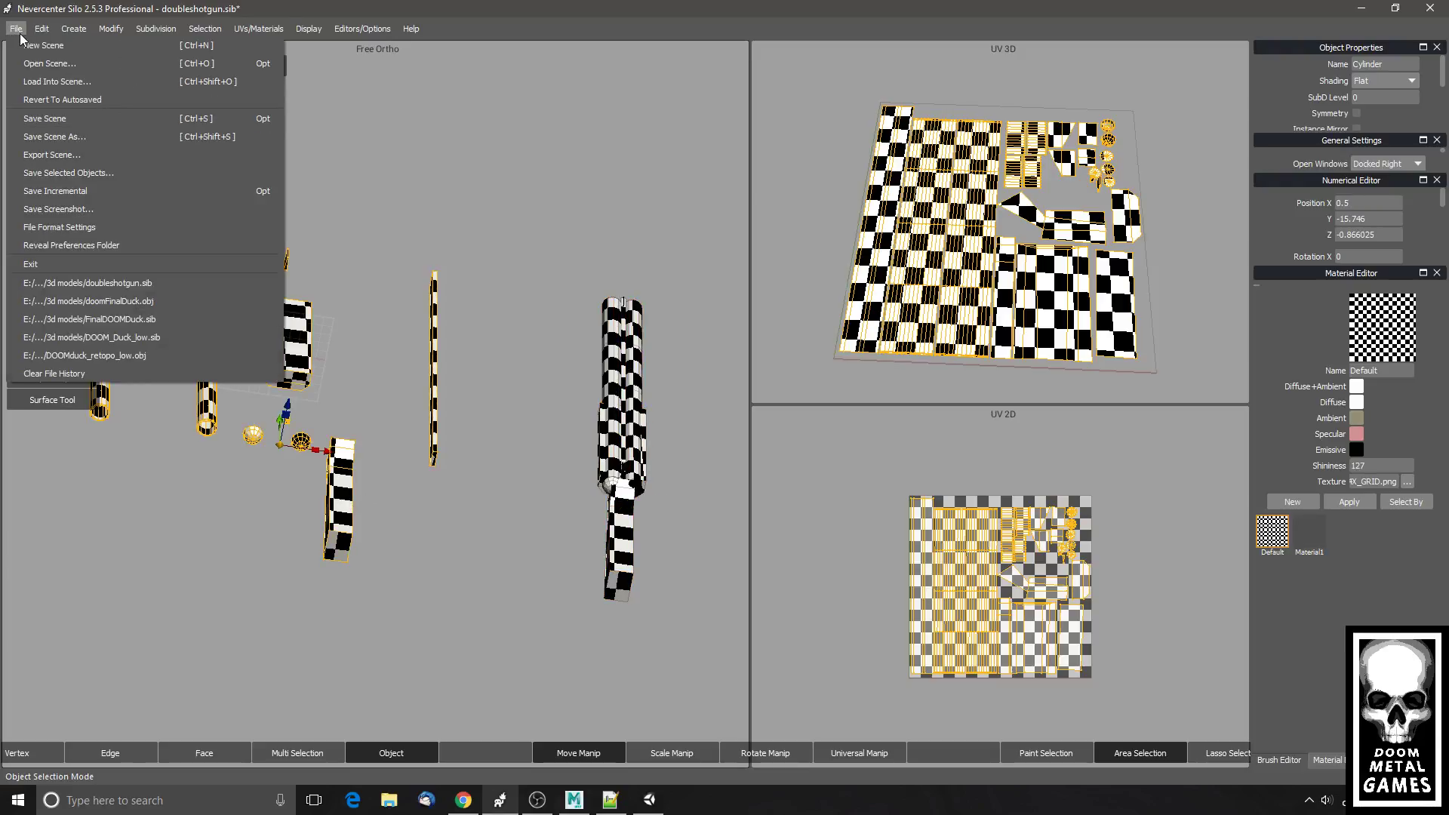
pyautogui.click(15, 28)
pyautogui.click(15, 30)
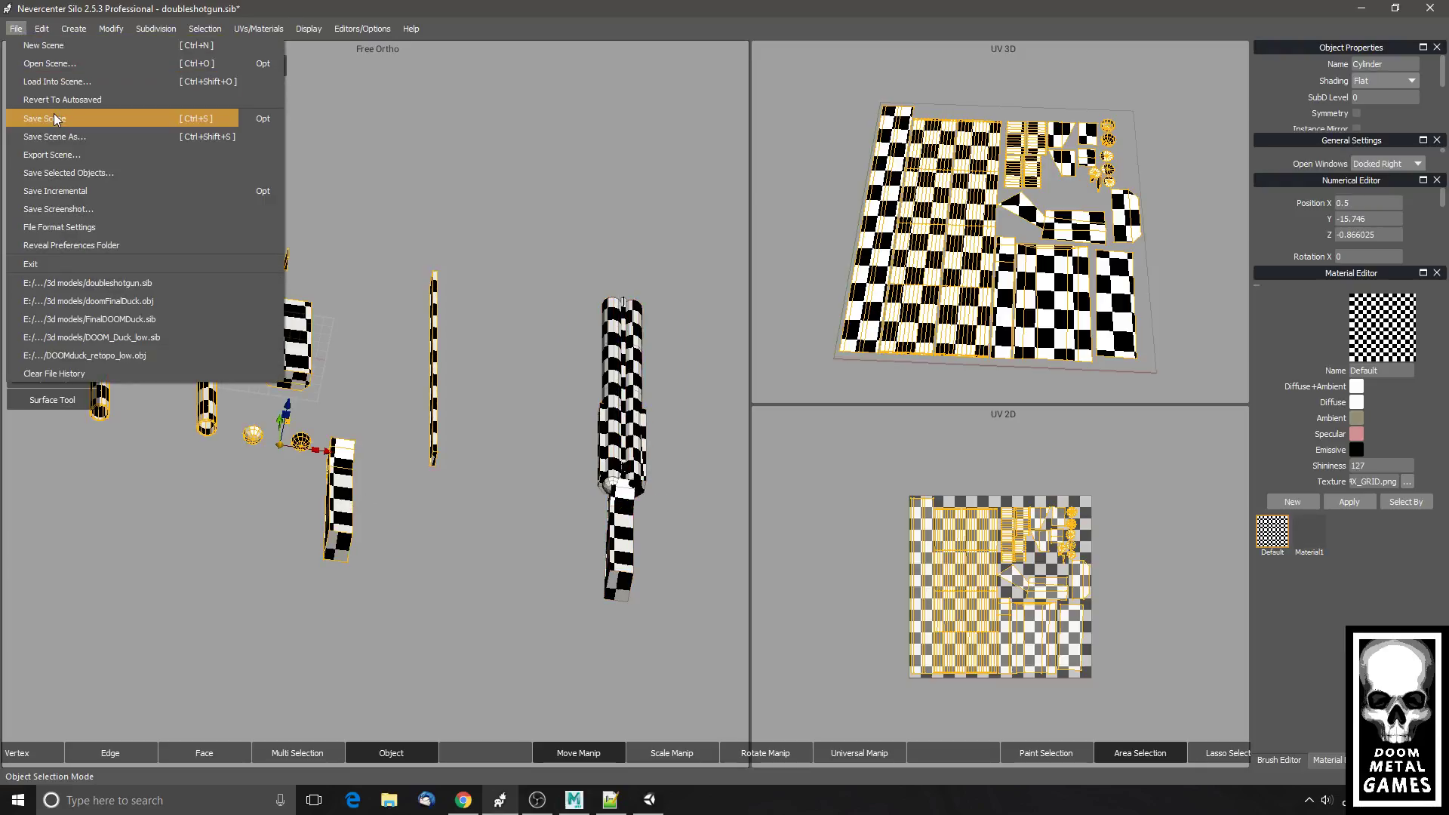
pyautogui.click(56, 121)
# - Export only the selected separated shotgun parts as shotgun_to_paint.obj in the 3d models folder
pyautogui.click(15, 29)
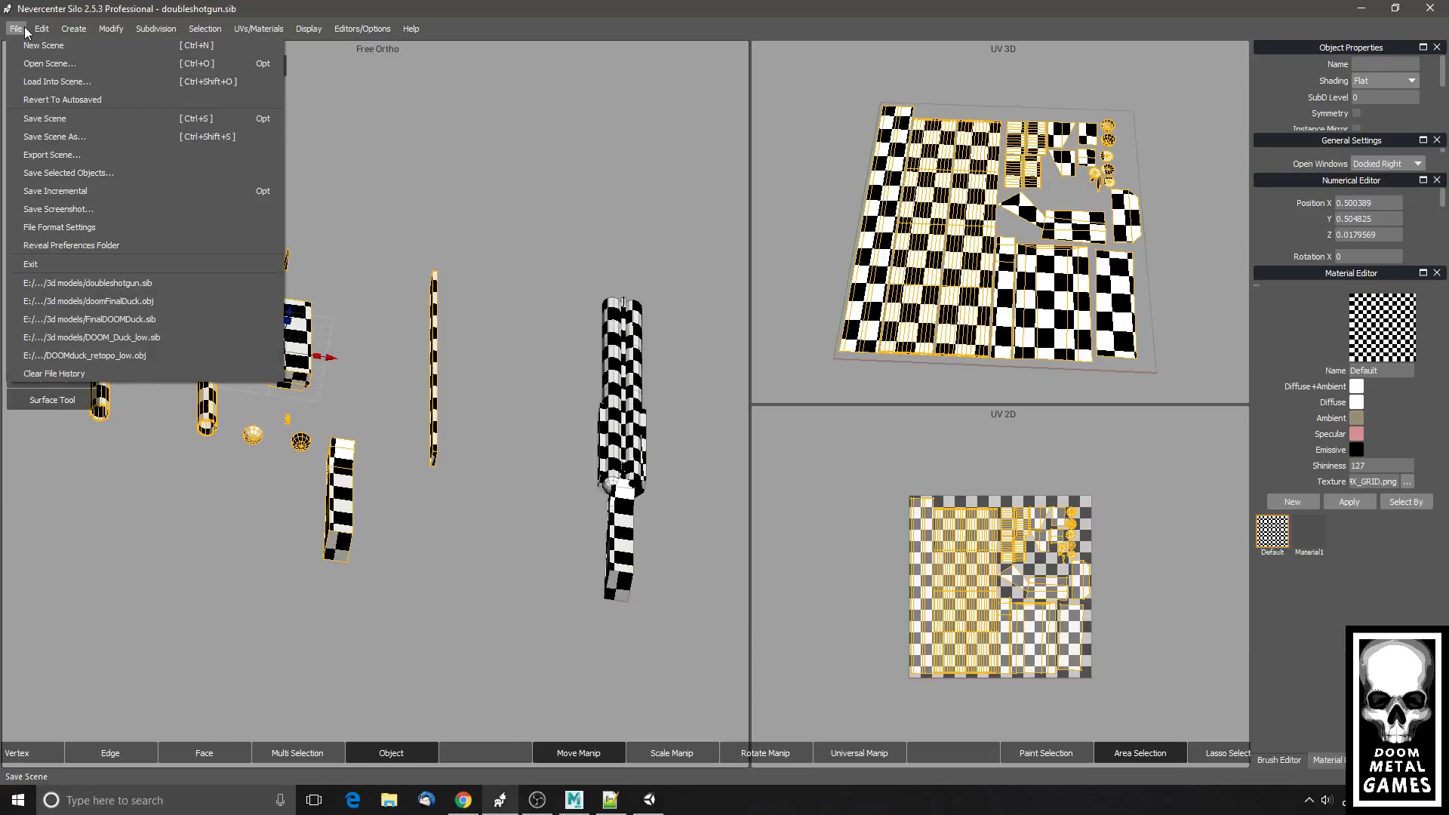
pyautogui.click(117, 170)
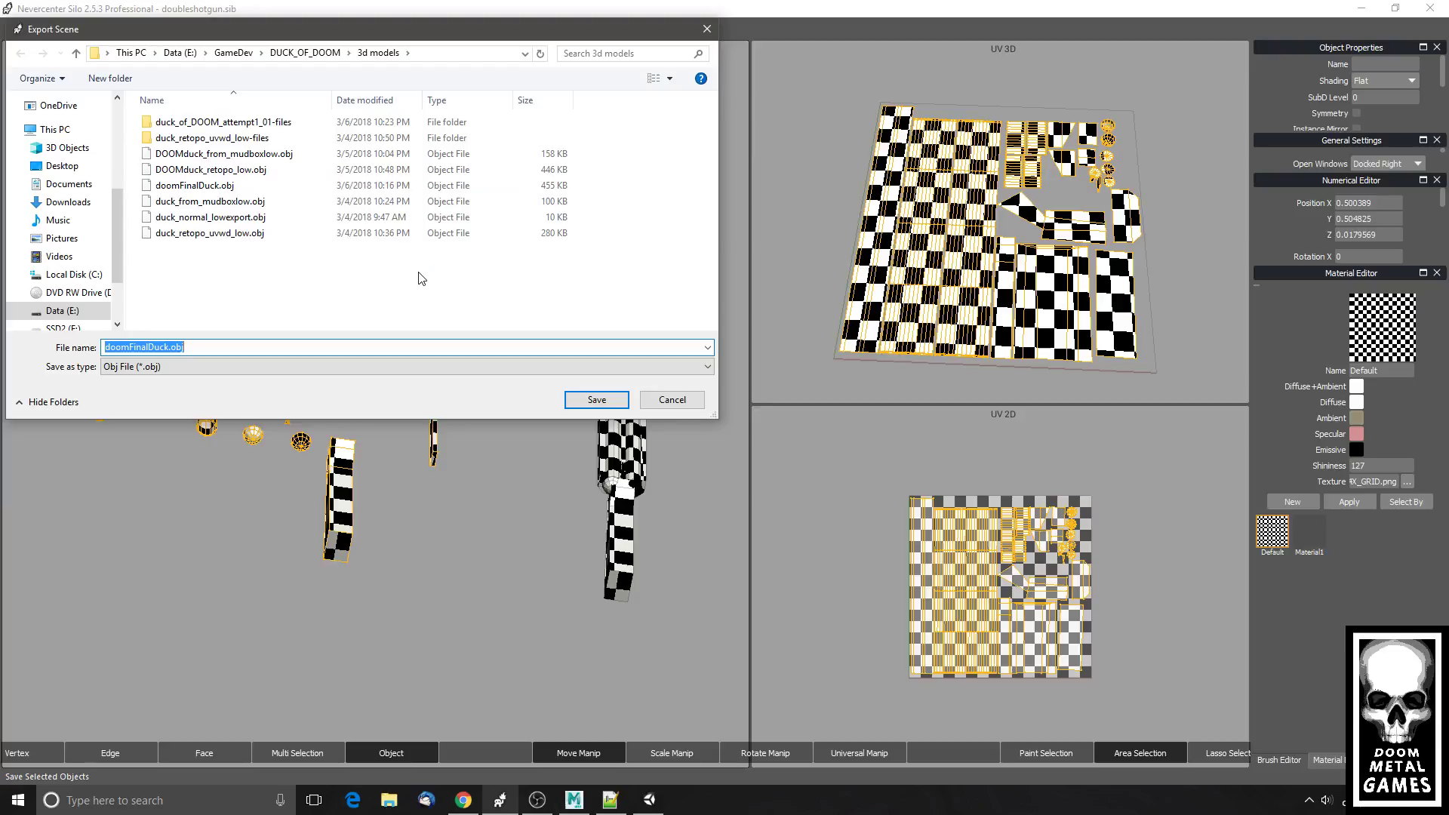
pyautogui.write('shotgun_to_paint.obj')
pyautogui.press('Return')
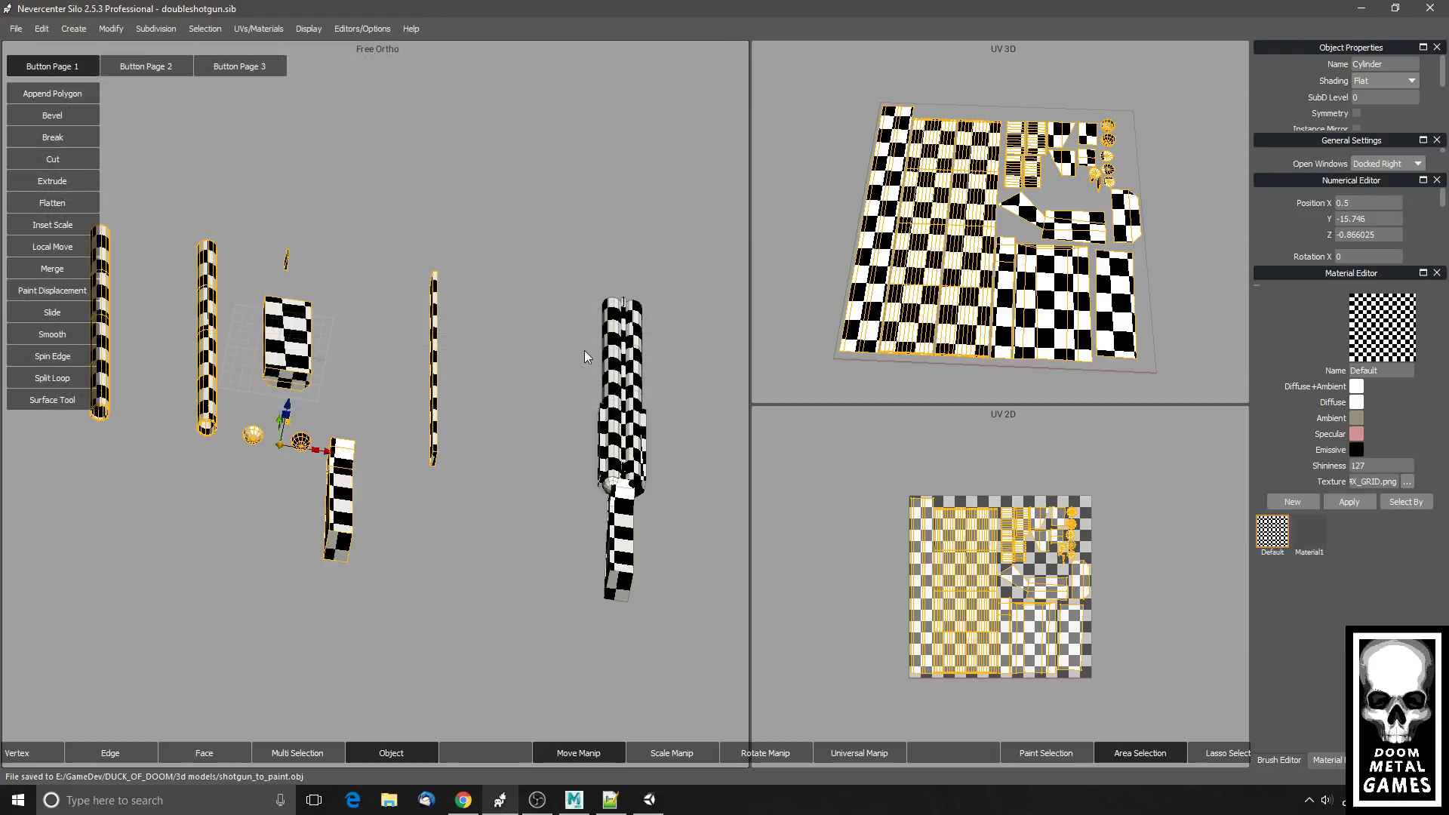
# - Switch to Mudbox and start a new scene
pyautogui.click(574, 799)
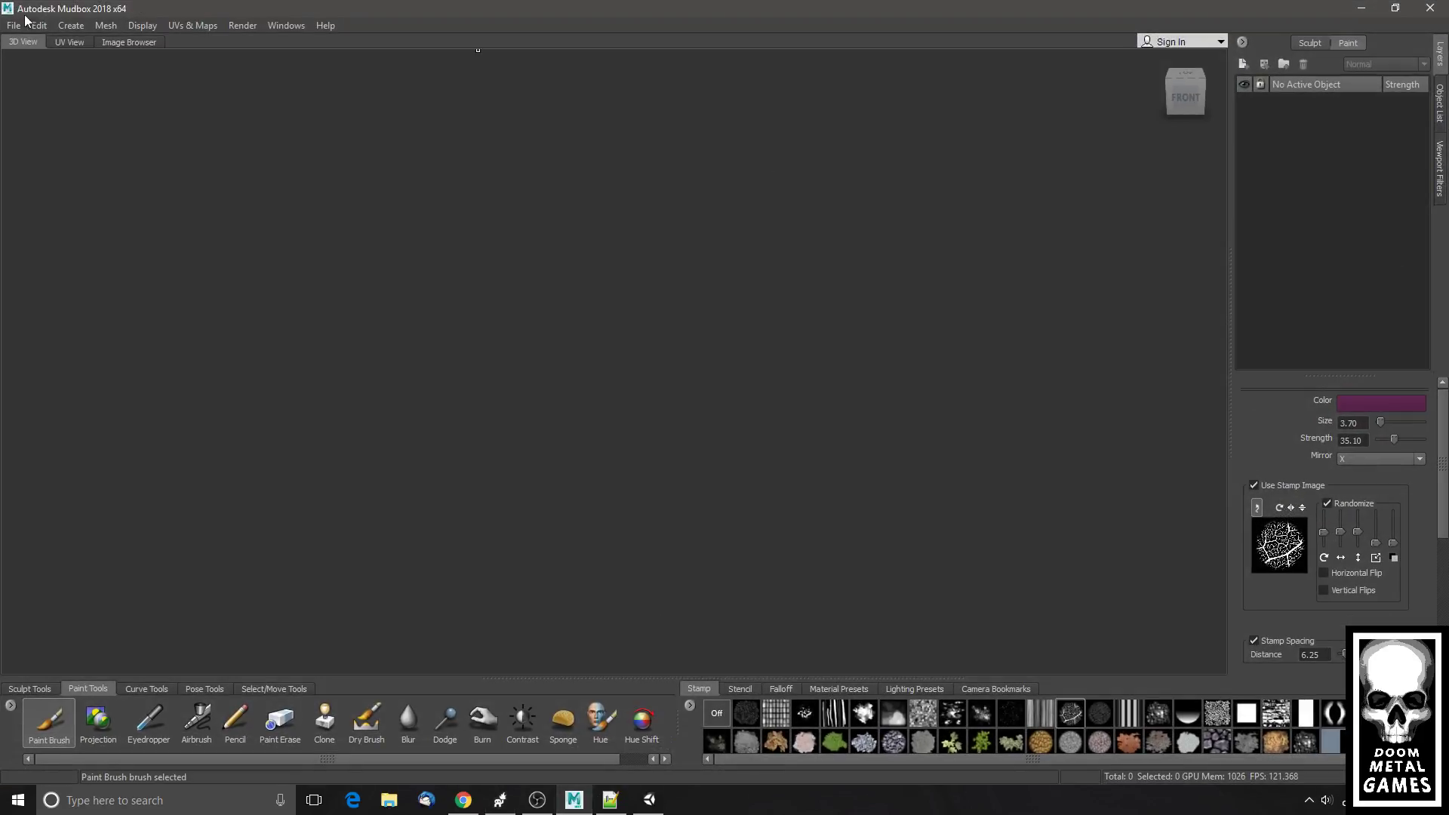
pyautogui.click(12, 30)
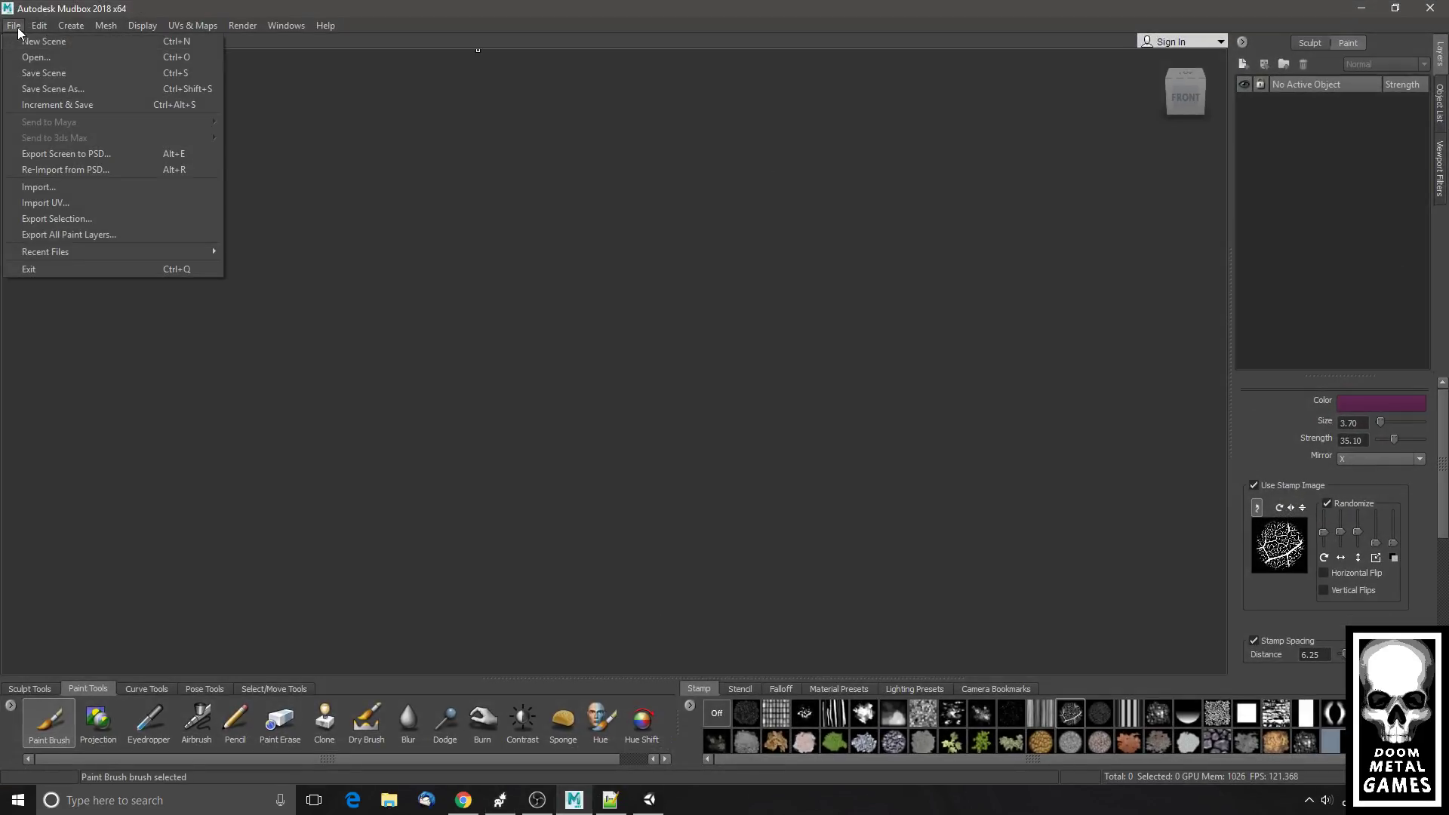
pyautogui.click(27, 44)
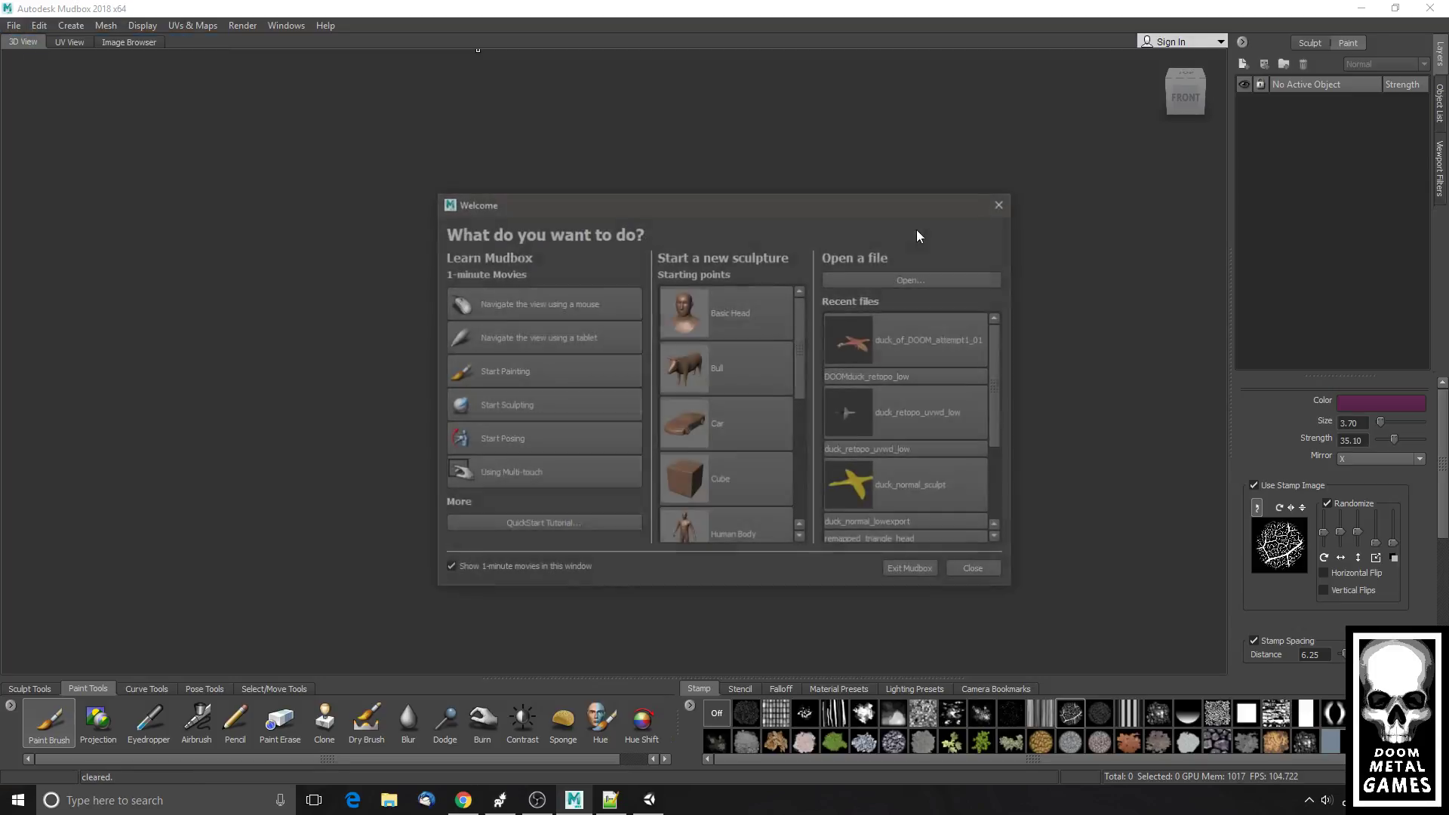
# - Open shotgun_to_paint.obj from the 3d models folder and keep the mesh despite its incomplete UV set
pyautogui.click(905, 282)
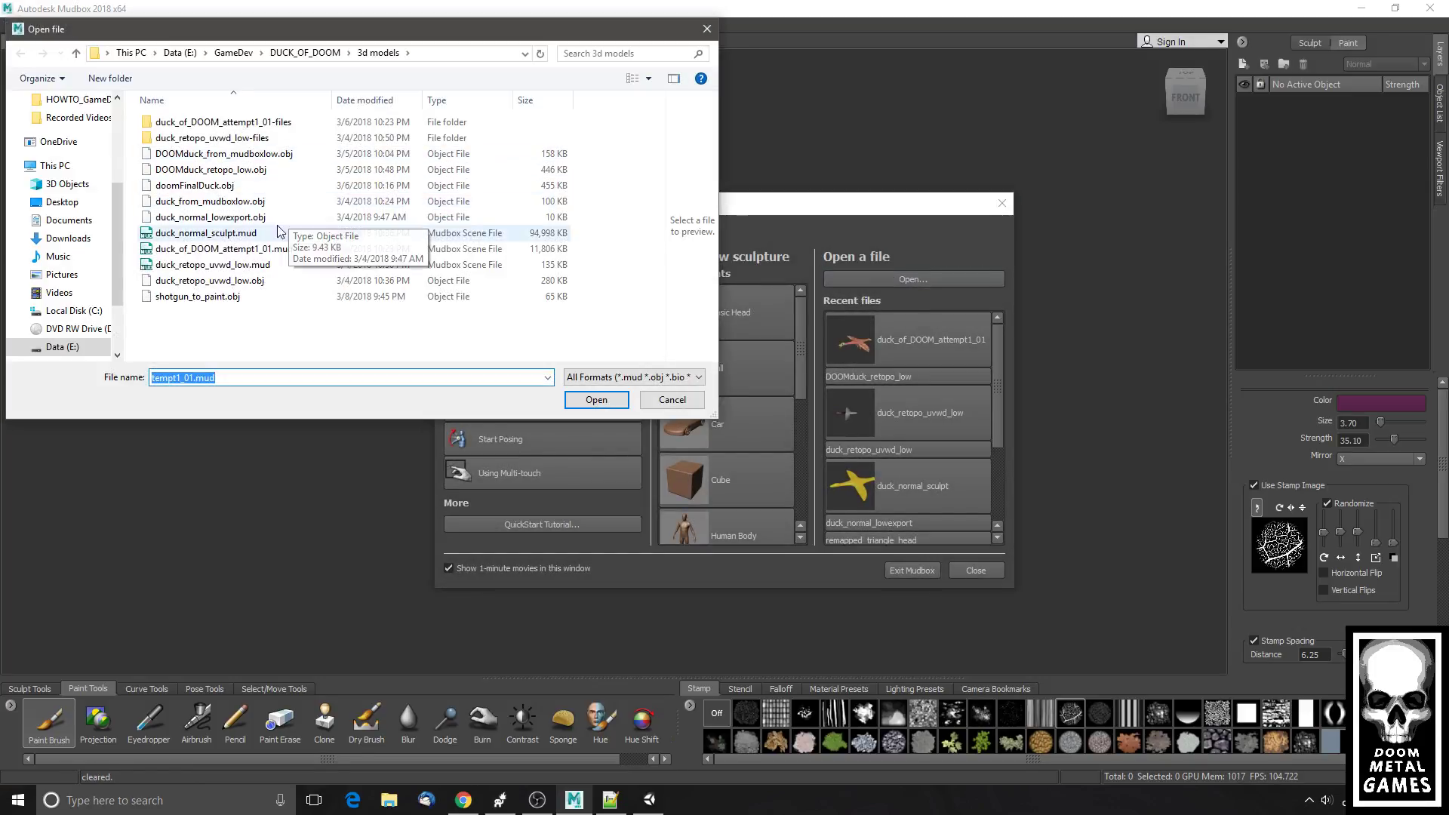
pyautogui.click(223, 297)
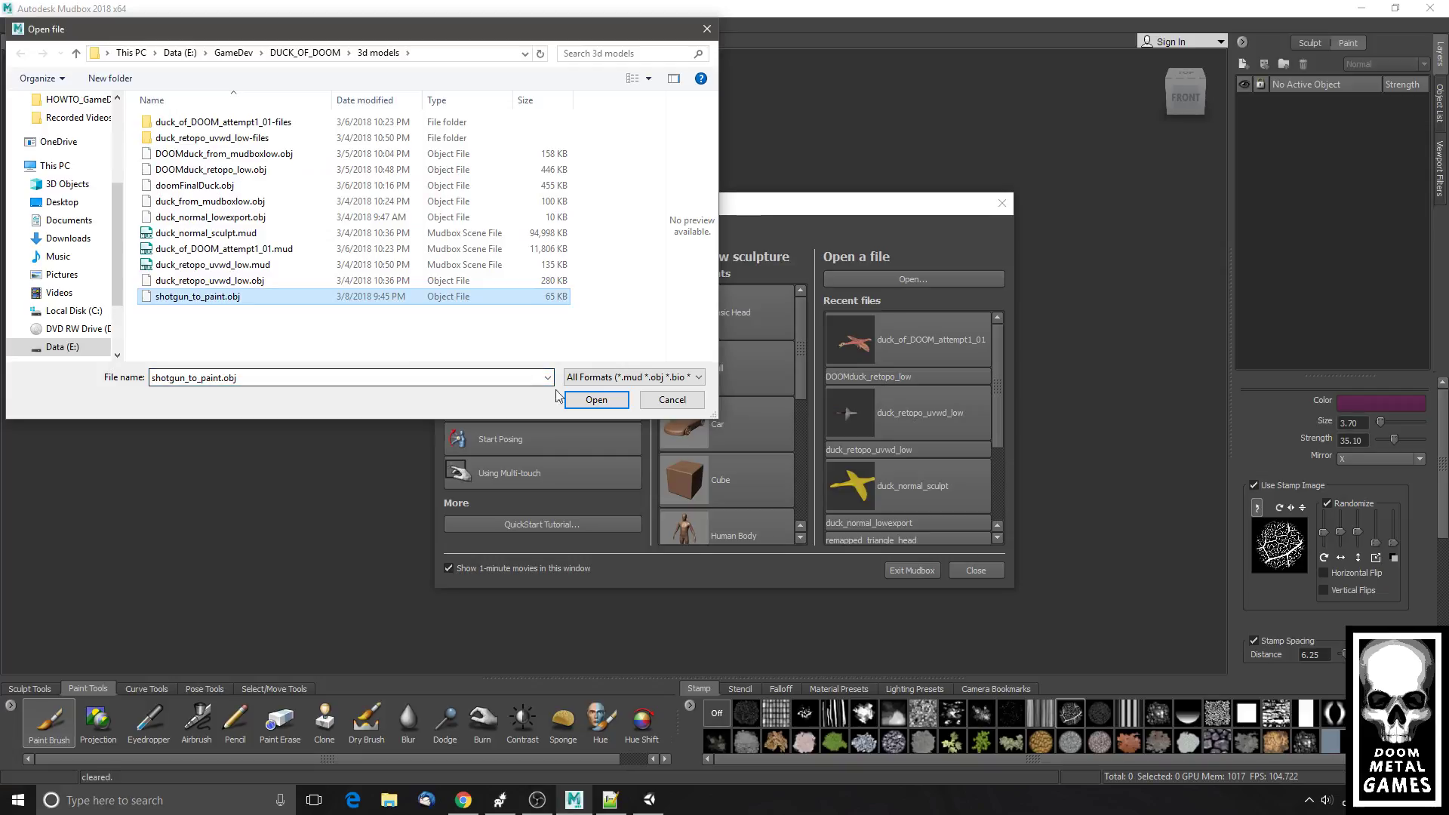
pyautogui.click(596, 399)
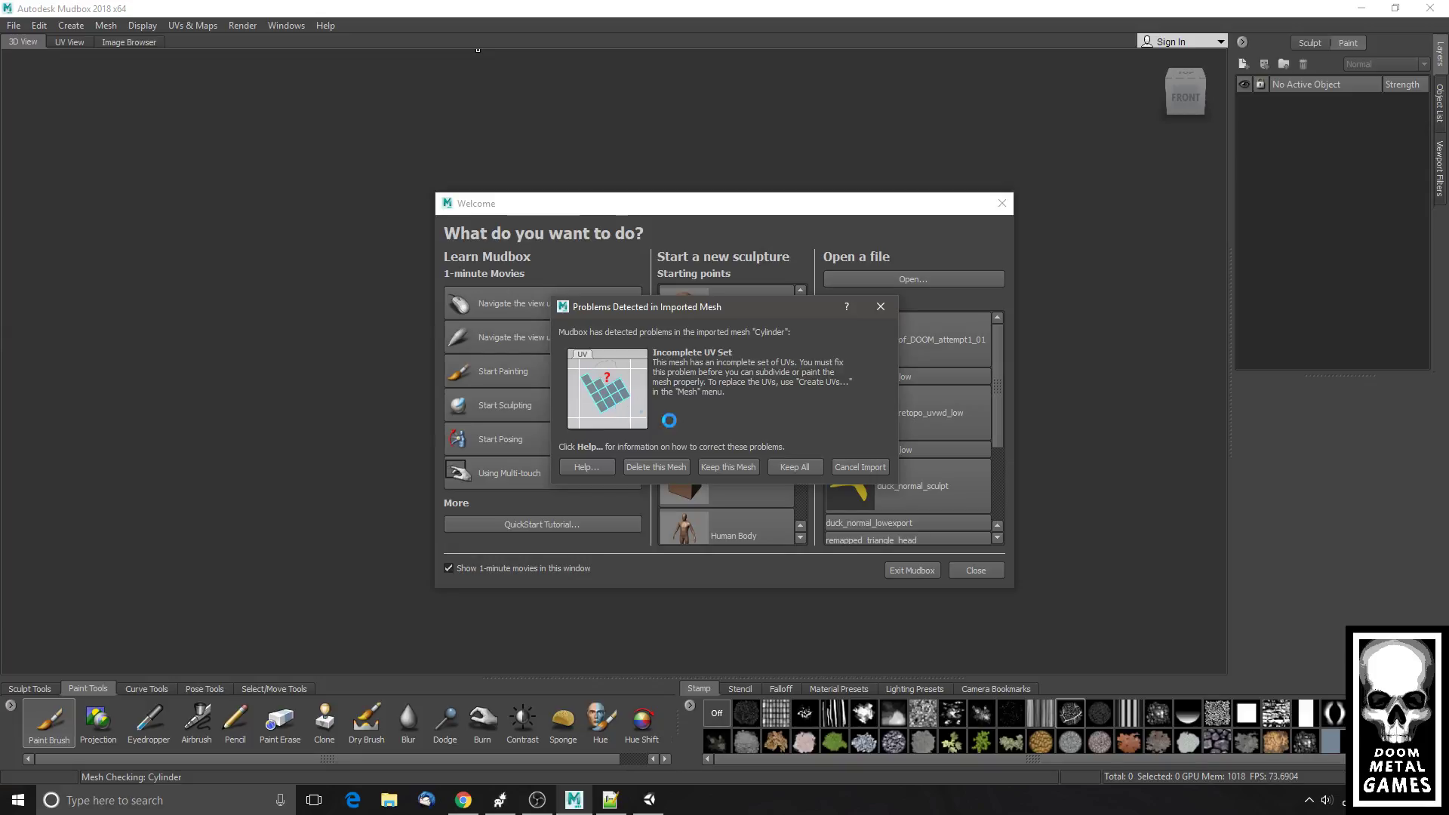
pyautogui.click(739, 467)
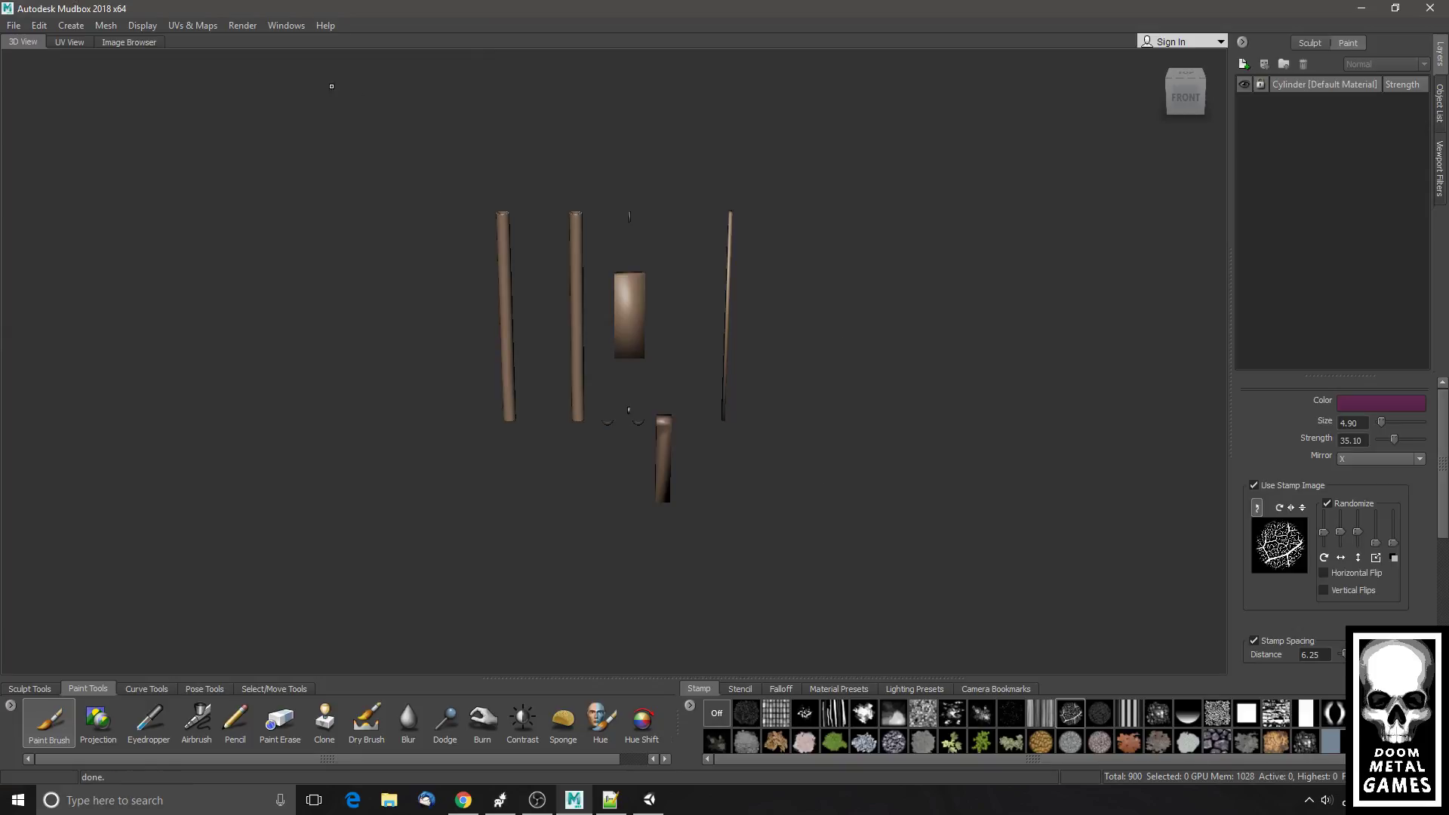
# - Examine the imported shotgun's UV layout, looking closely at the round caps and the small islands beside them
pyautogui.click(66, 42)
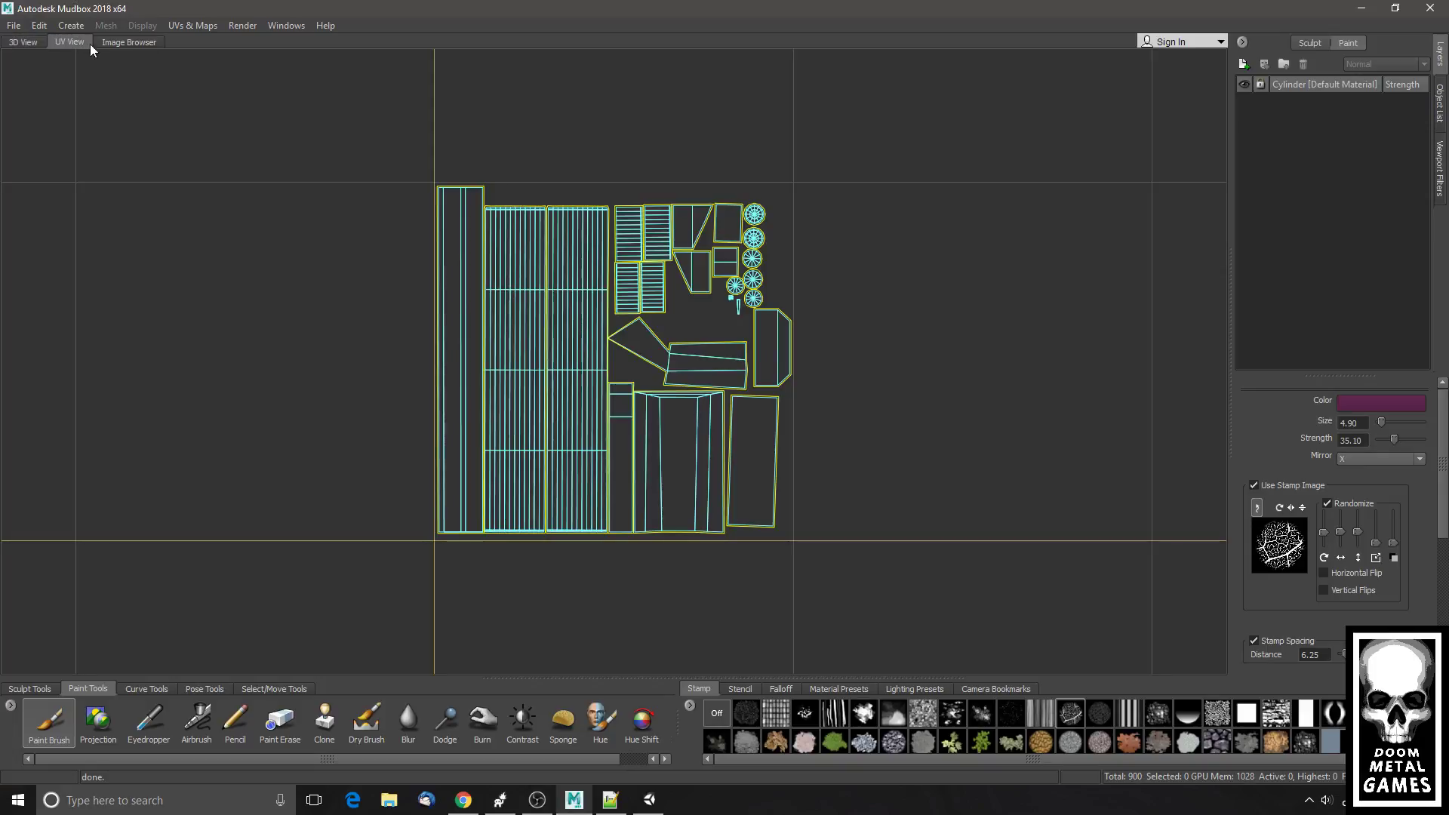
pyautogui.scroll(5, 659, 365)
pyautogui.scroll(-3, 658, 368)
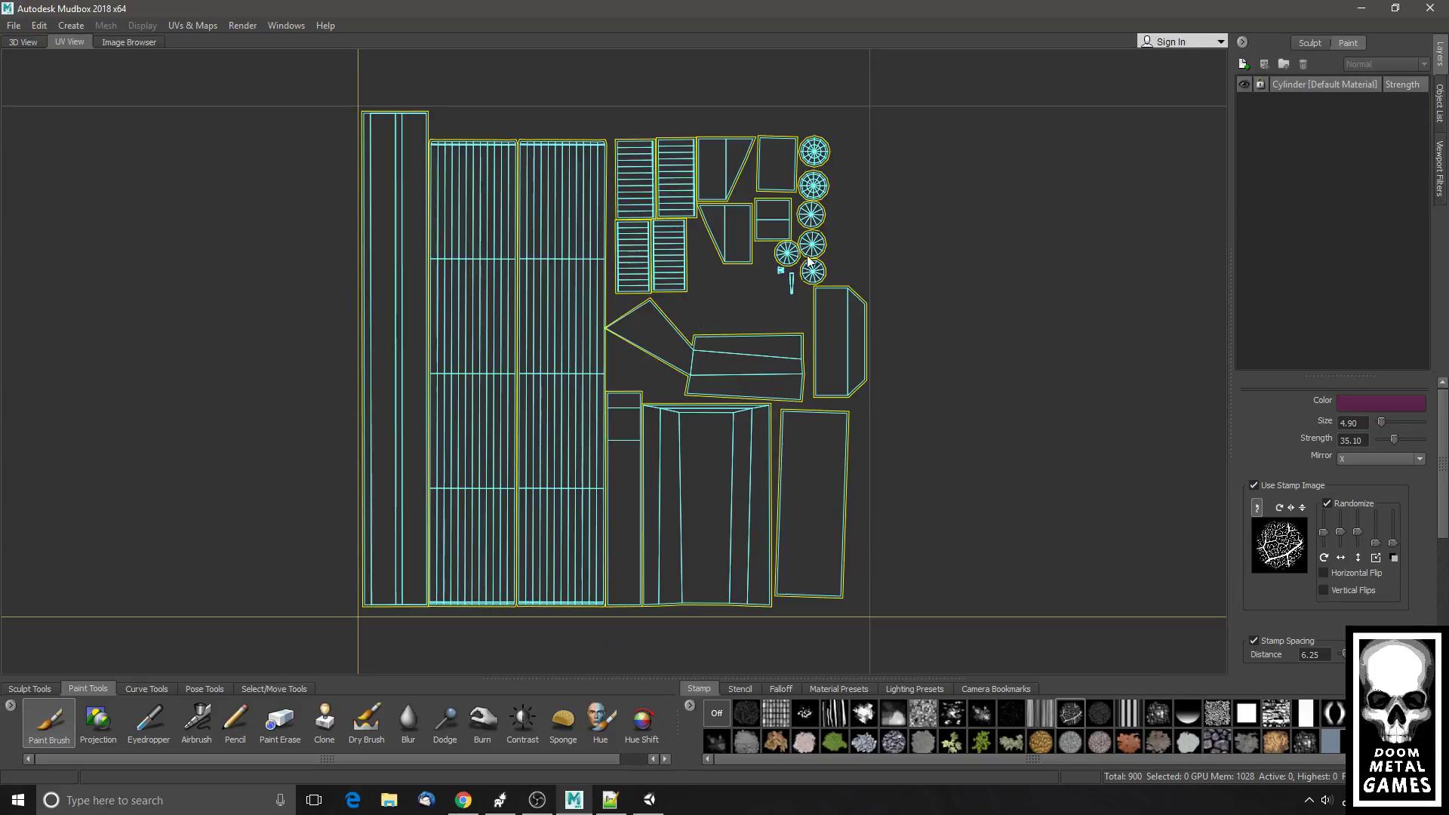
pyautogui.scroll(5, 812, 267)
pyautogui.moveTo(1042, 176); pyautogui.dragTo(929, 277)
pyautogui.scroll(5, 827, 455)
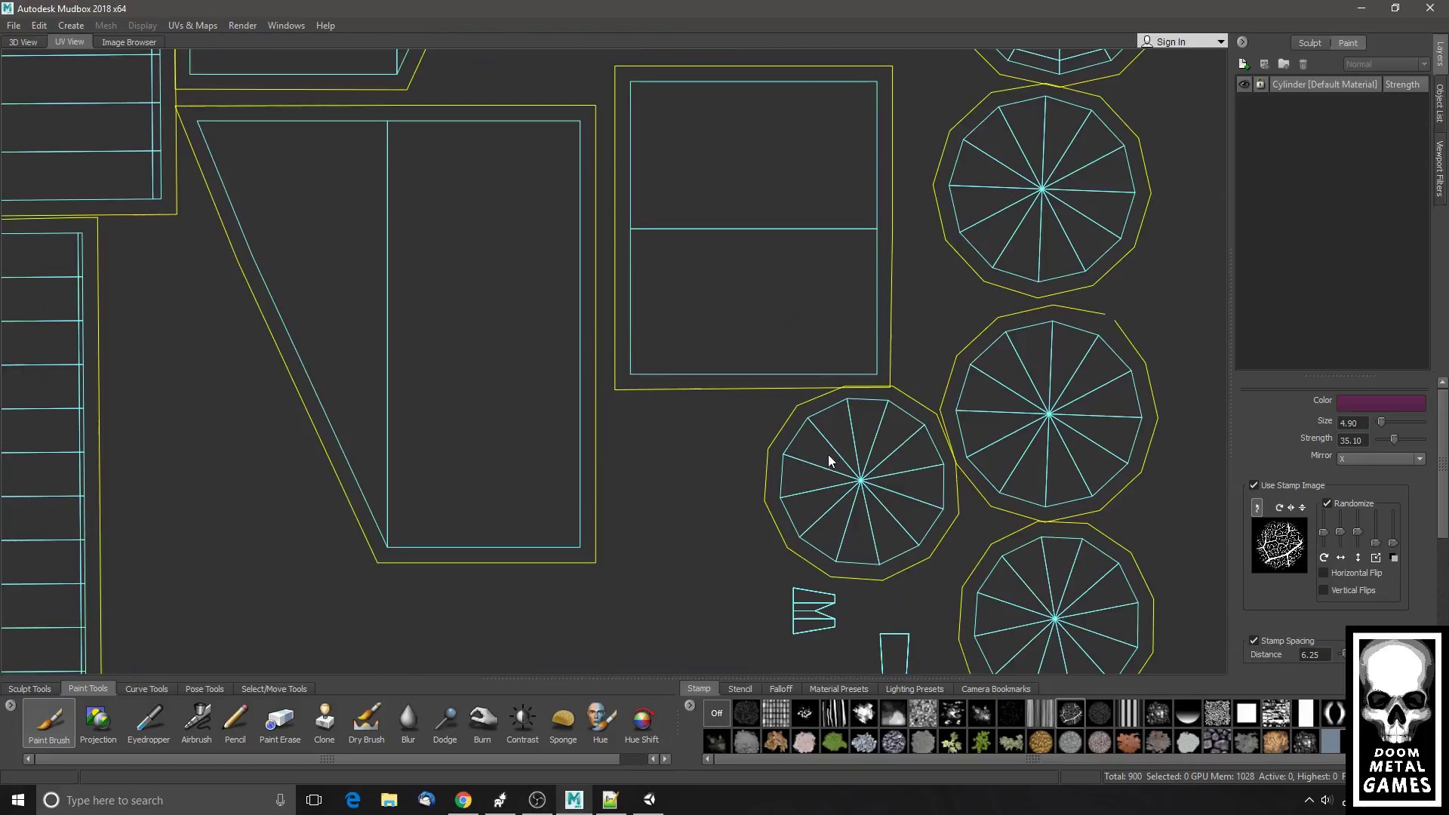
pyautogui.scroll(5, 878, 607)
pyautogui.moveTo(768, 204); pyautogui.dragTo(886, 679)
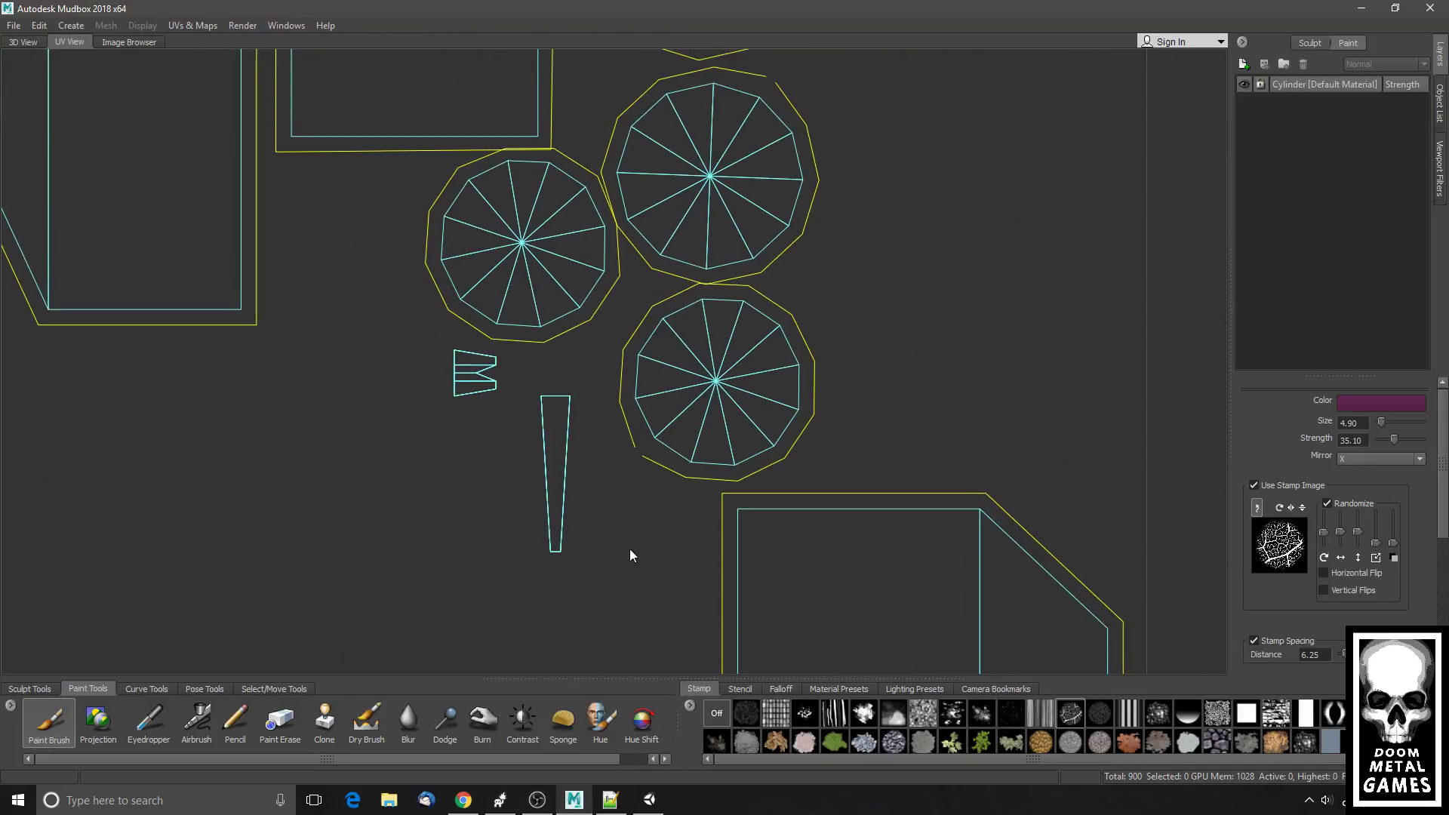
# - Switch to Silo and examine the small front sight piece and the receiver among the separated shotgun parts
pyautogui.click(499, 799)
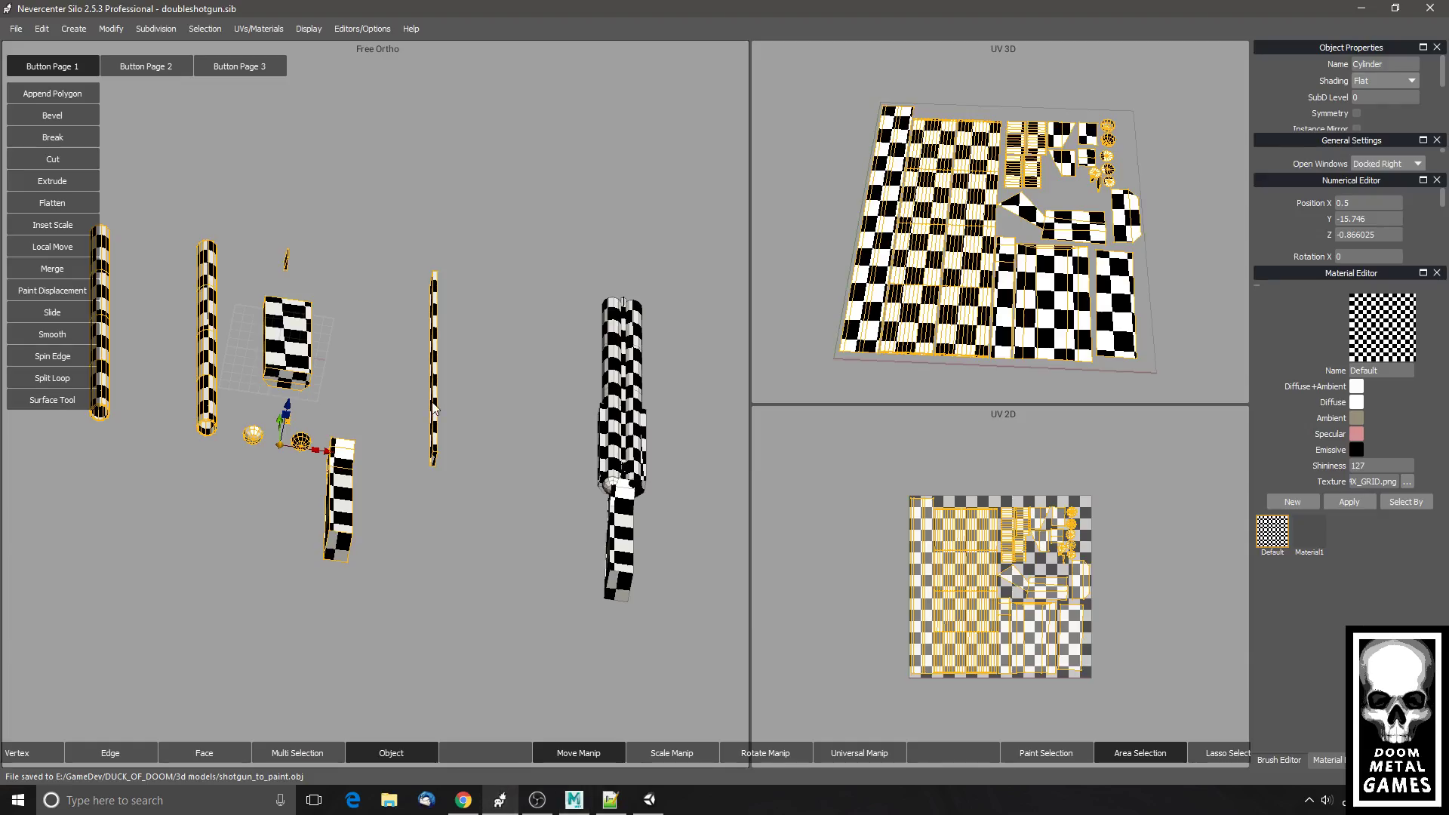
pyautogui.scroll(5, 369, 271)
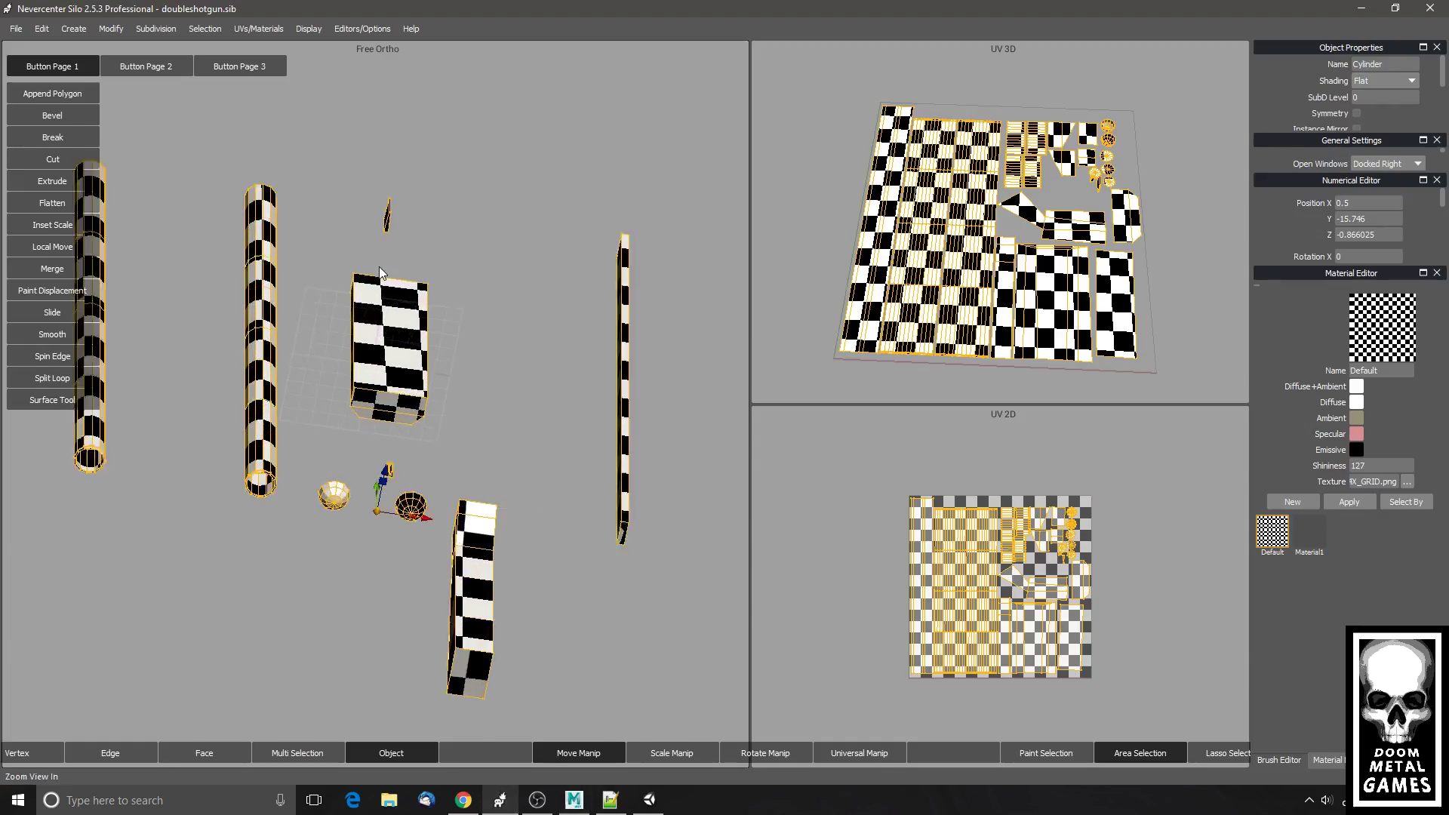
pyautogui.scroll(5, 426, 355)
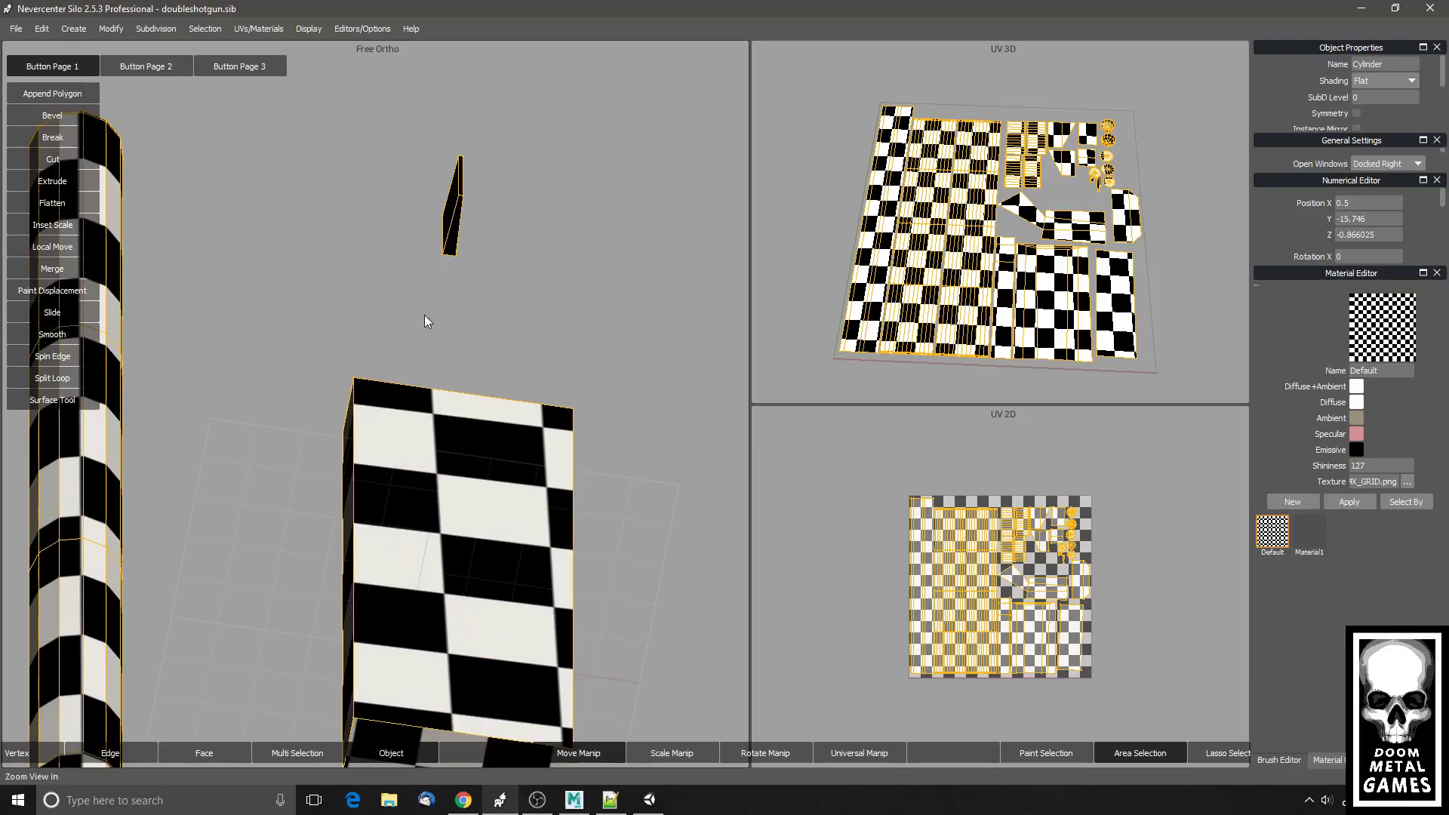
pyautogui.moveTo(436, 337)
pyautogui.mouseDown()
pyautogui.moveTo(488, 332)
pyautogui.moveTo(387, 339)
pyautogui.moveTo(418, 334)
pyautogui.mouseUp()
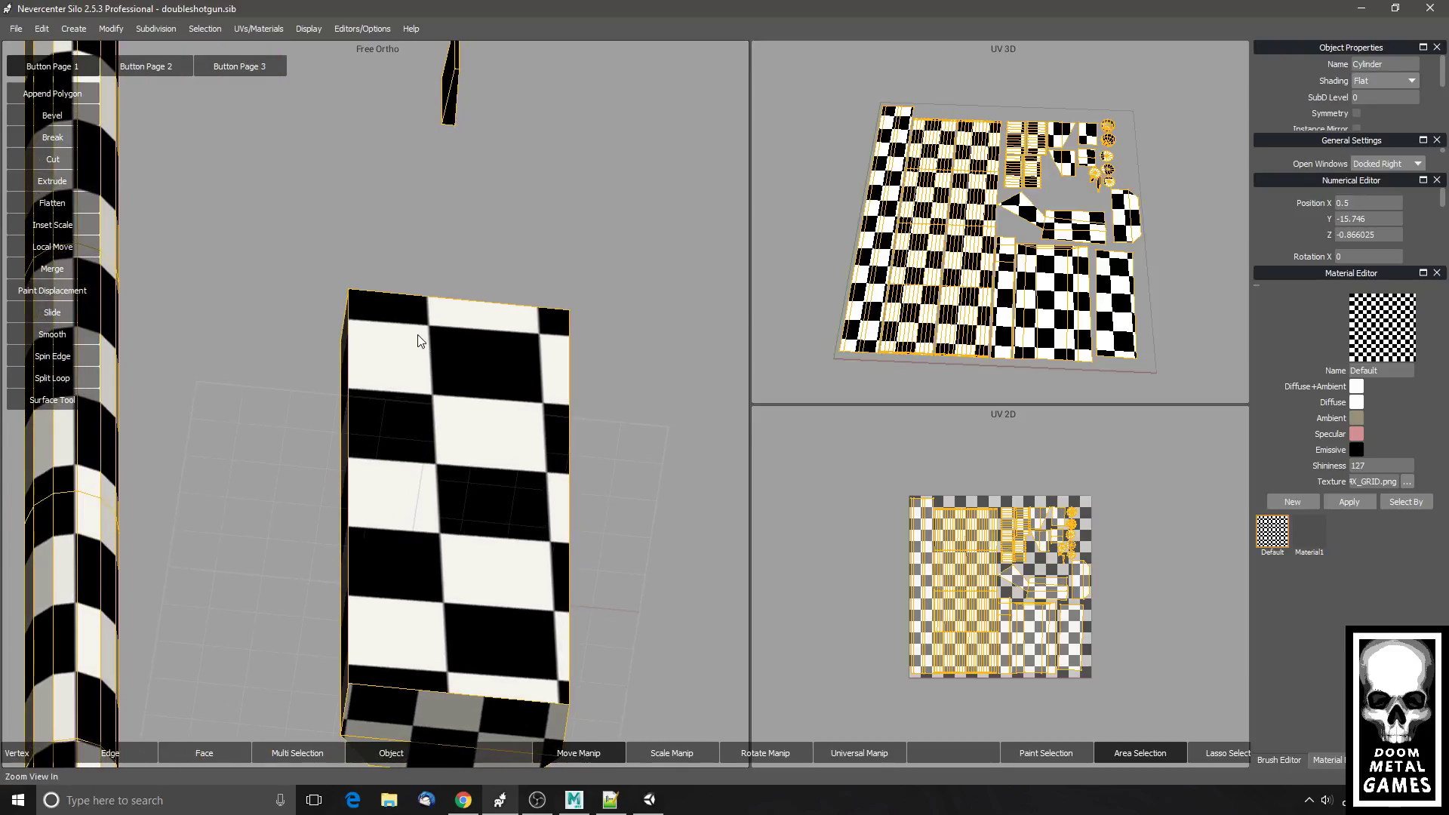
pyautogui.scroll(-4, 408, 340)
pyautogui.scroll(-3, 410, 340)
pyautogui.scroll(2, 412, 298)
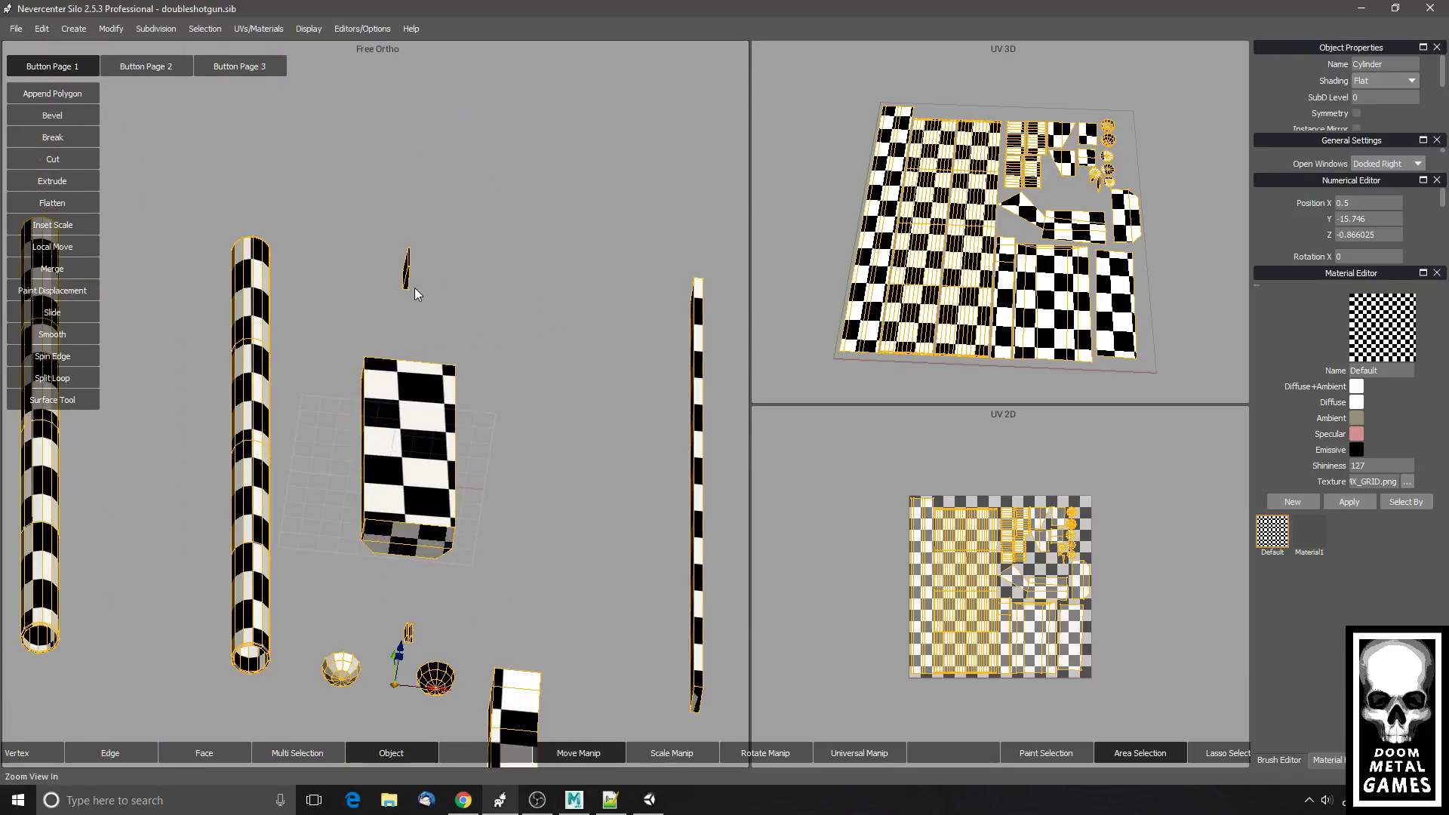
# - Return to Mudbox and subdivide the shotgun mesh by one level in the 3D view
pyautogui.click(578, 798)
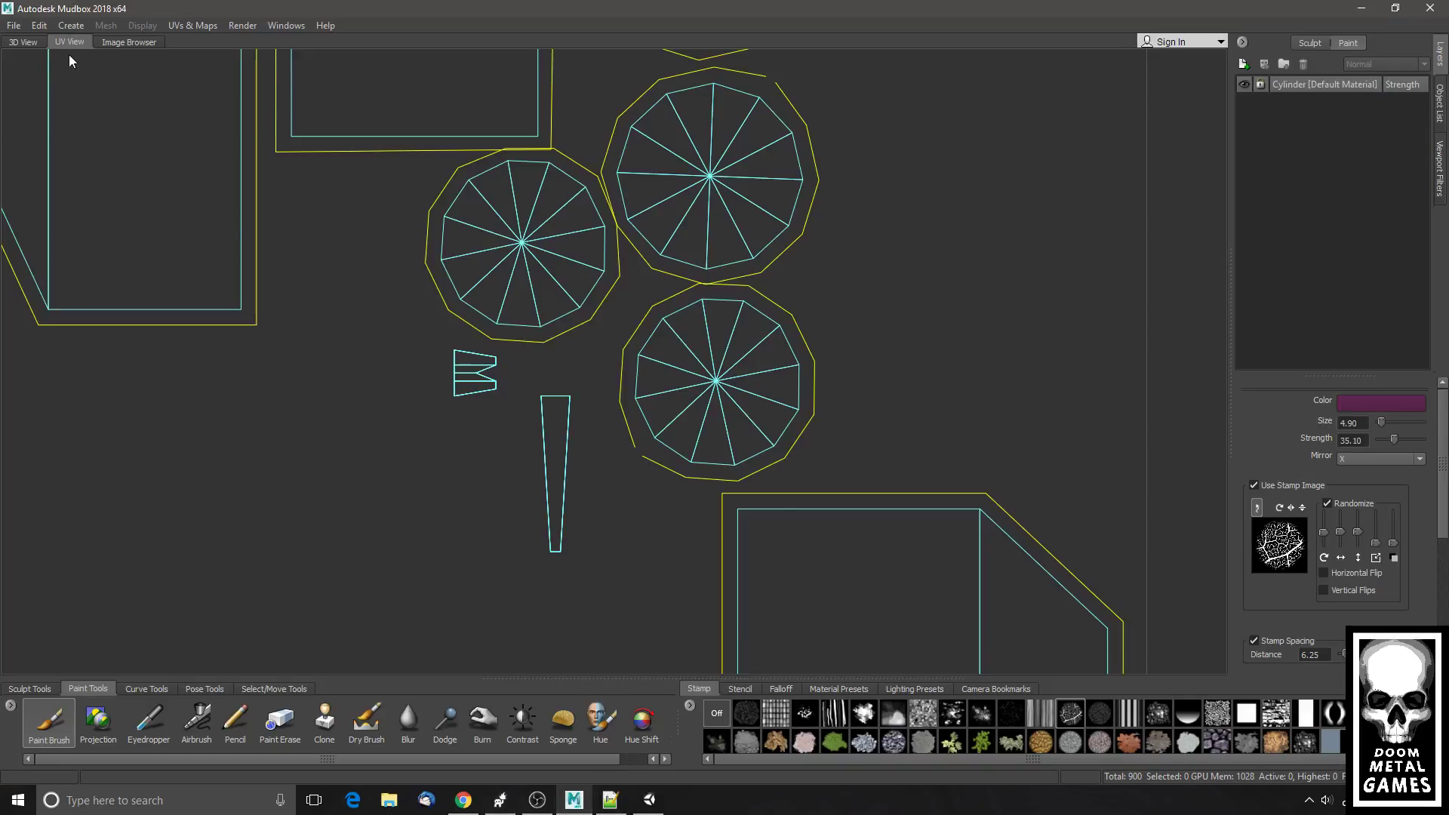
pyautogui.click(23, 43)
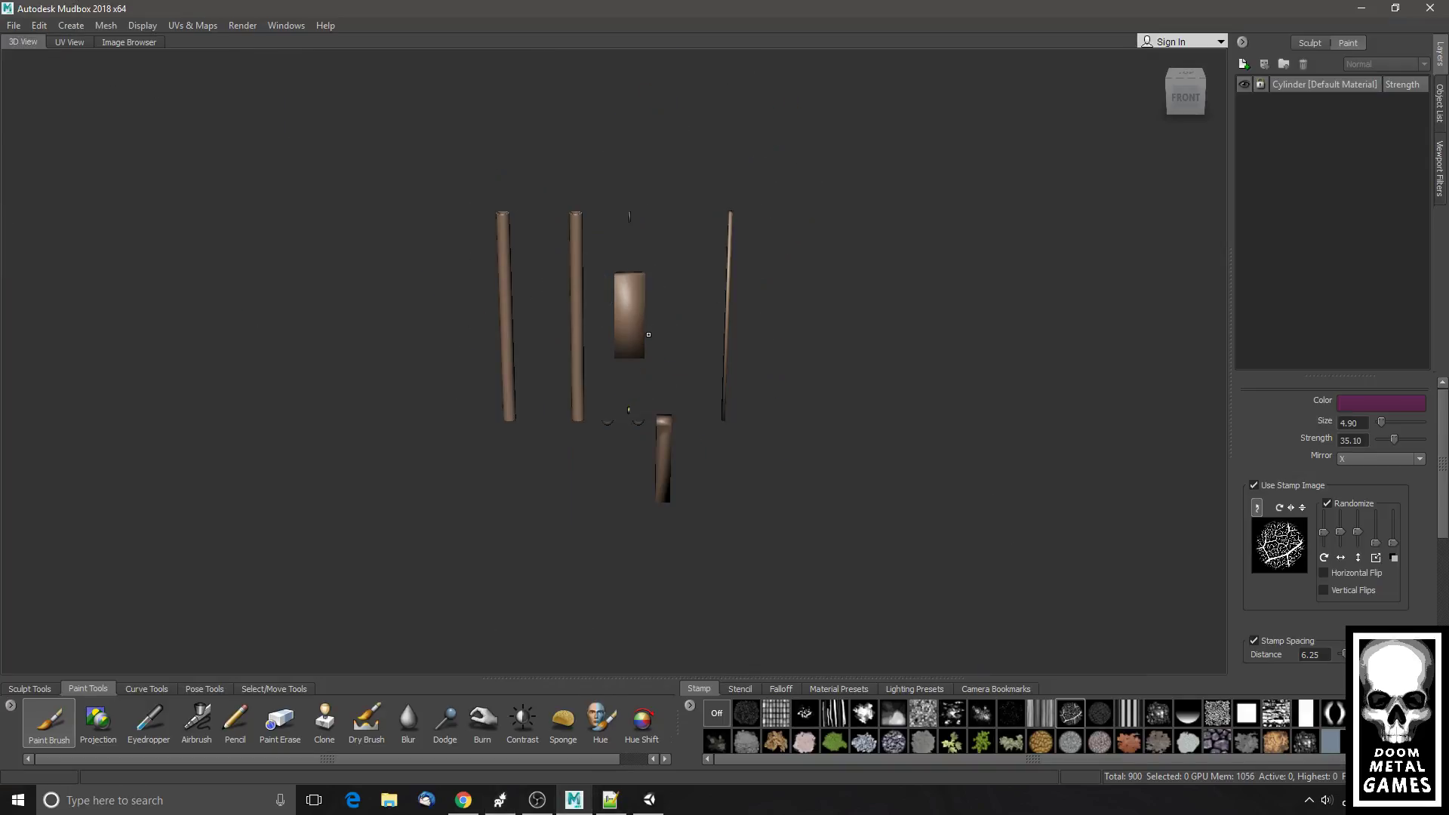
pyautogui.hotkey('shift', 'd')
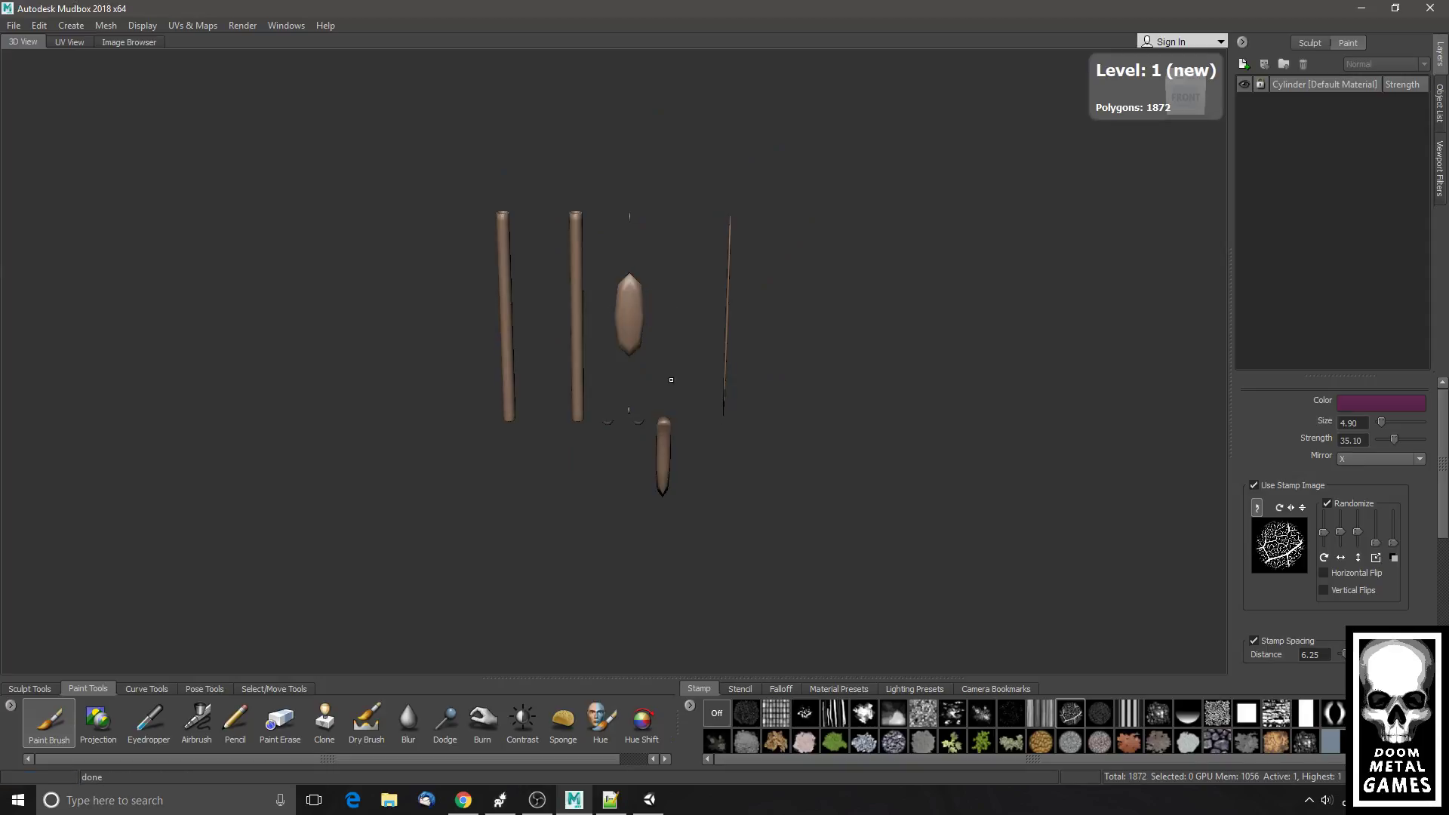
# - Set up a new texture map extraction for a Normal Map, with a map generated for each target
pyautogui.click(168, 25)
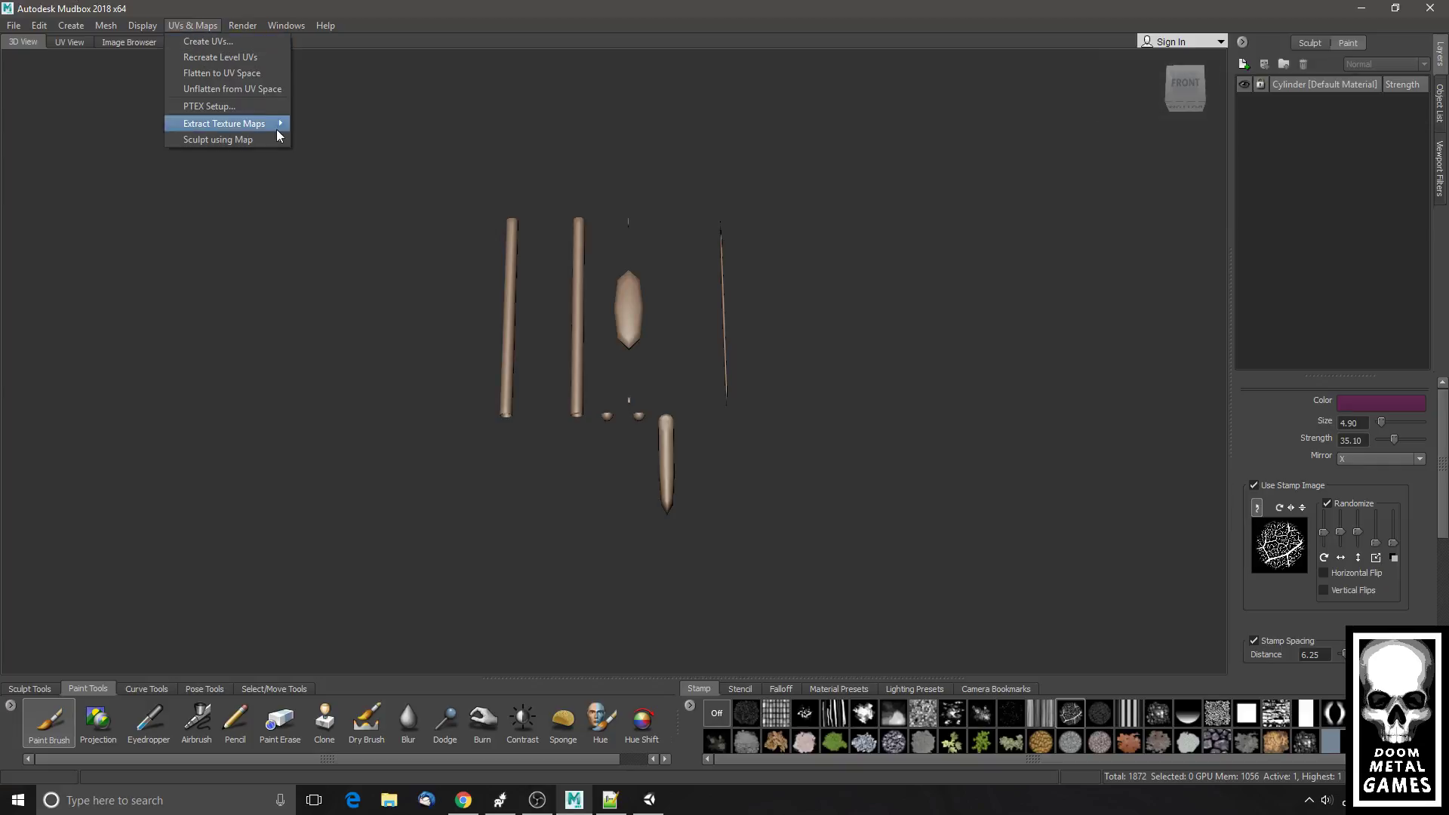
pyautogui.moveTo(274, 128)
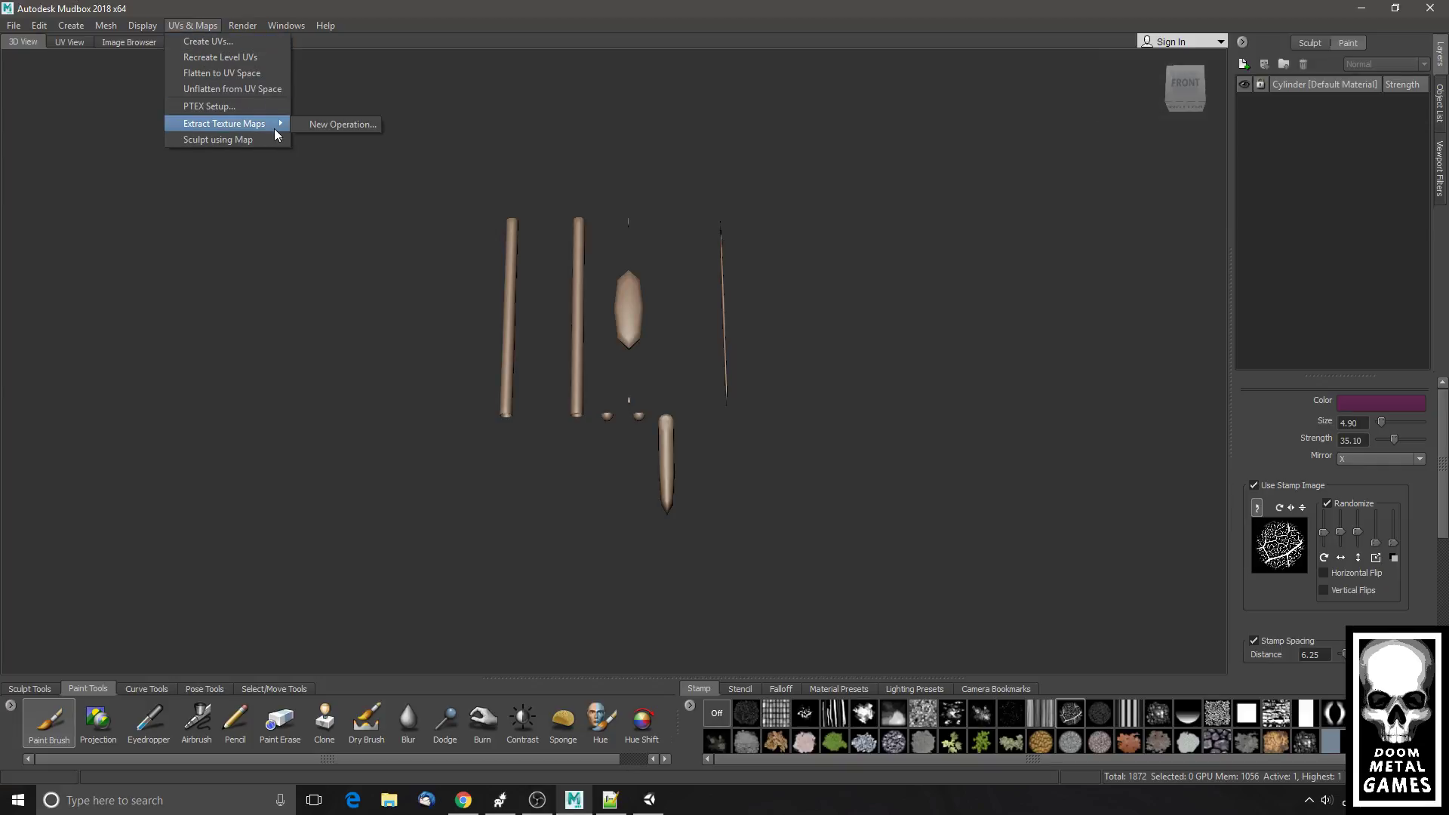
pyautogui.click(344, 126)
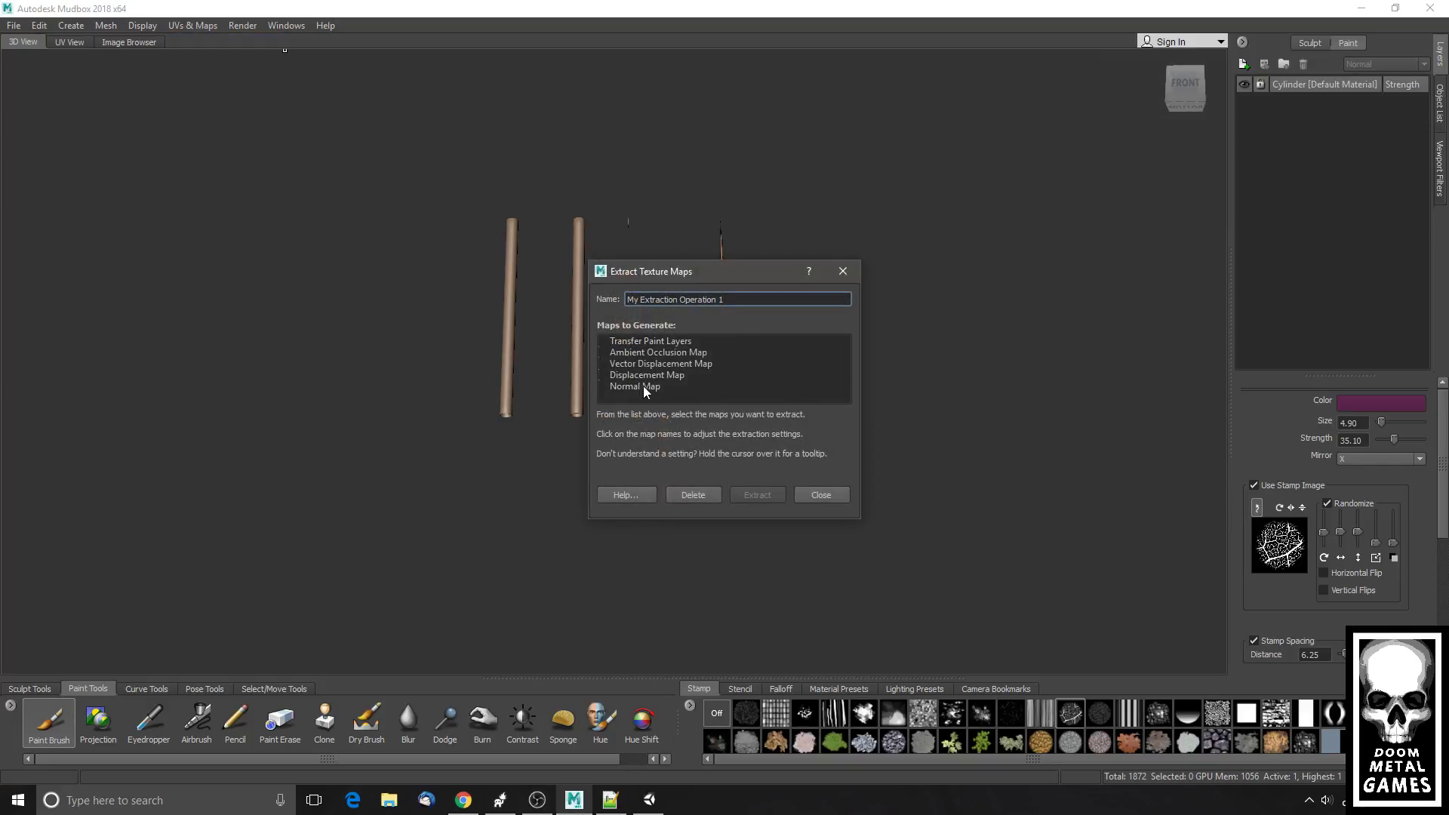
pyautogui.click(640, 386)
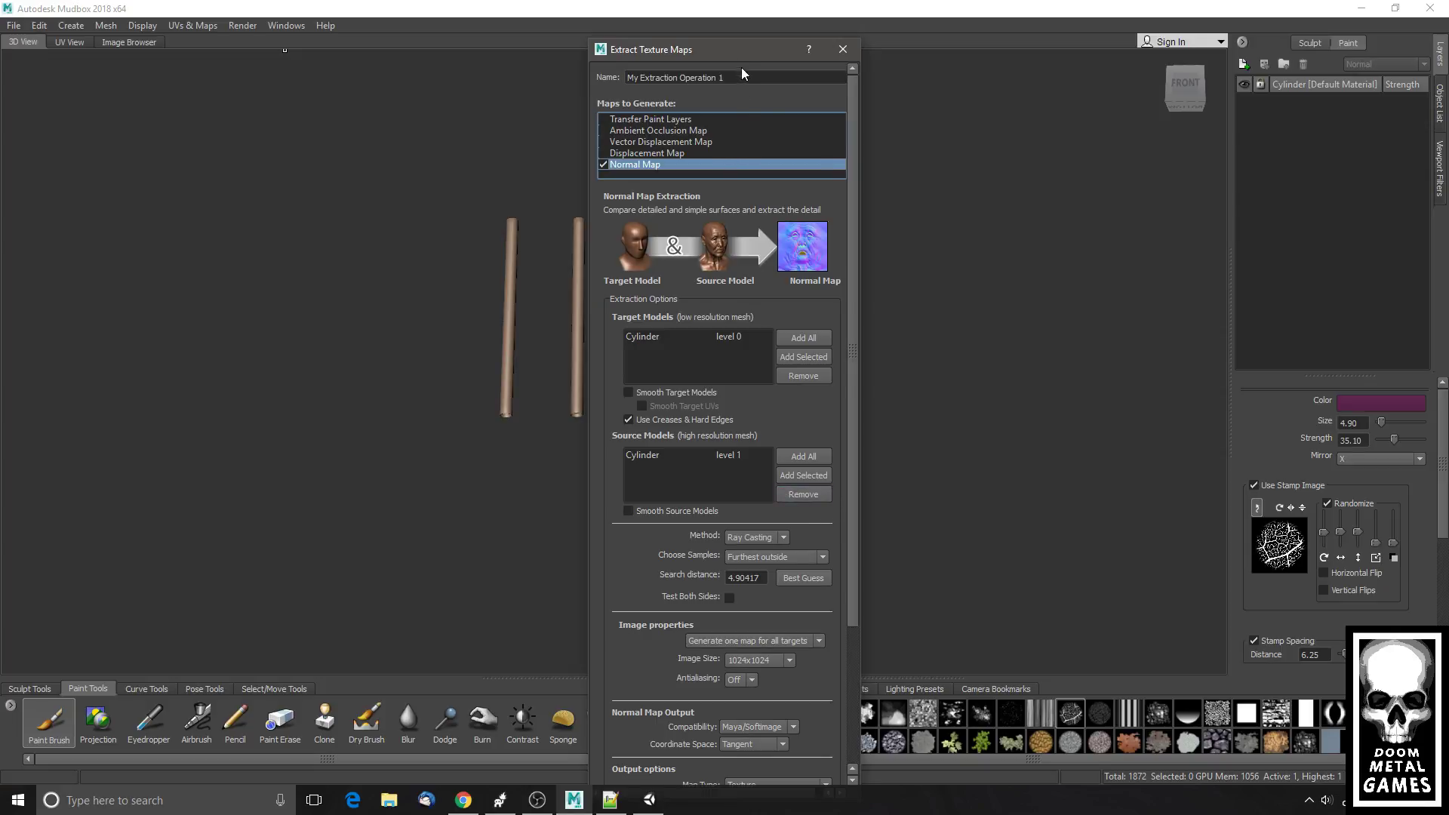
pyautogui.moveTo(736, 54); pyautogui.dragTo(732, 21)
pyautogui.scroll(-2, 800, 562)
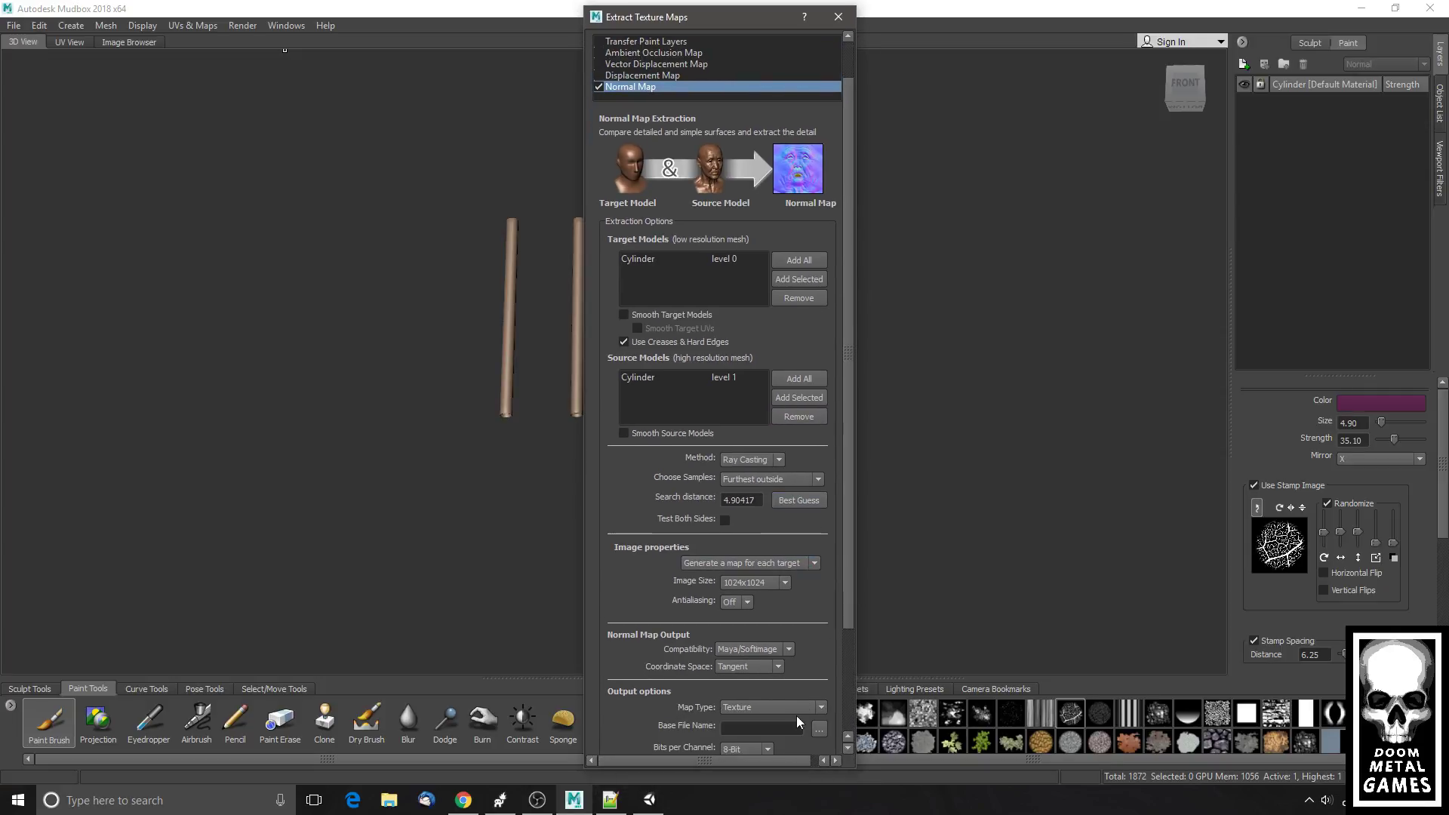
# - Set the normal map's base output file to shotgun_norm.png in the 3d models folder
pyautogui.click(820, 729)
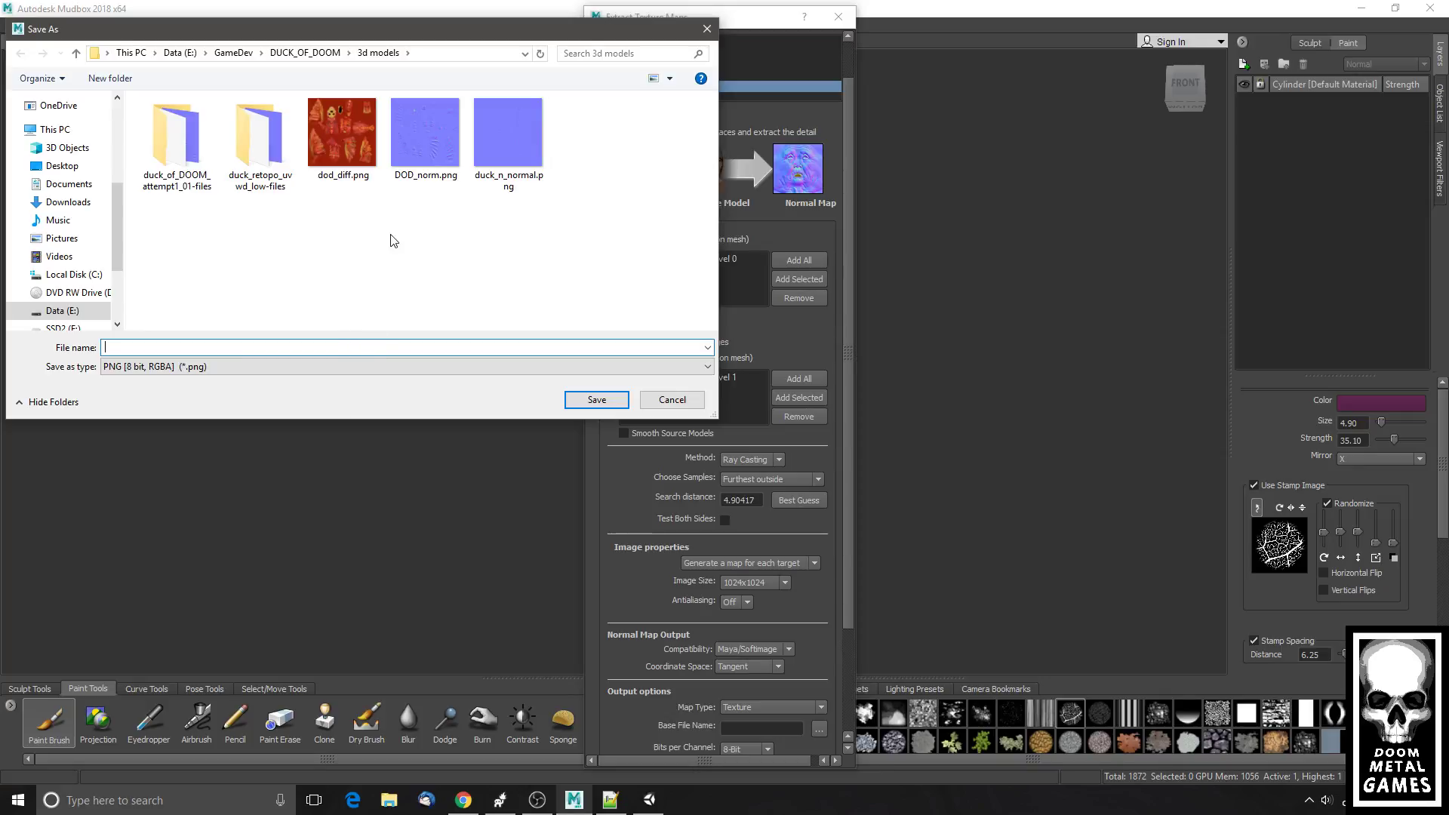
pyautogui.write('shotgun_norm.png')
pyautogui.press('Return')
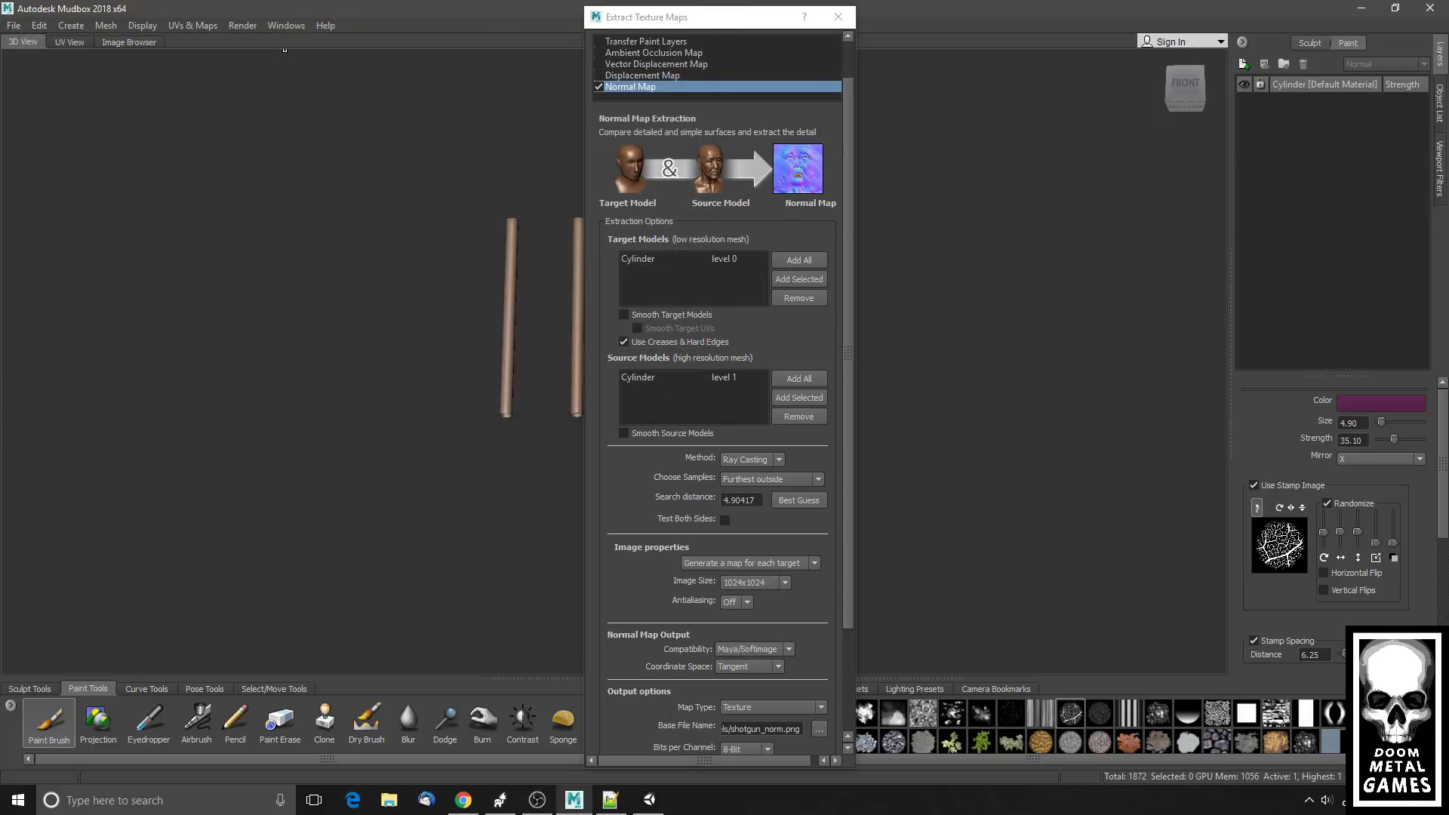
# - Extract the normal map and dismiss the extraction results
pyautogui.scroll(-3, 811, 596)
pyautogui.click(751, 732)
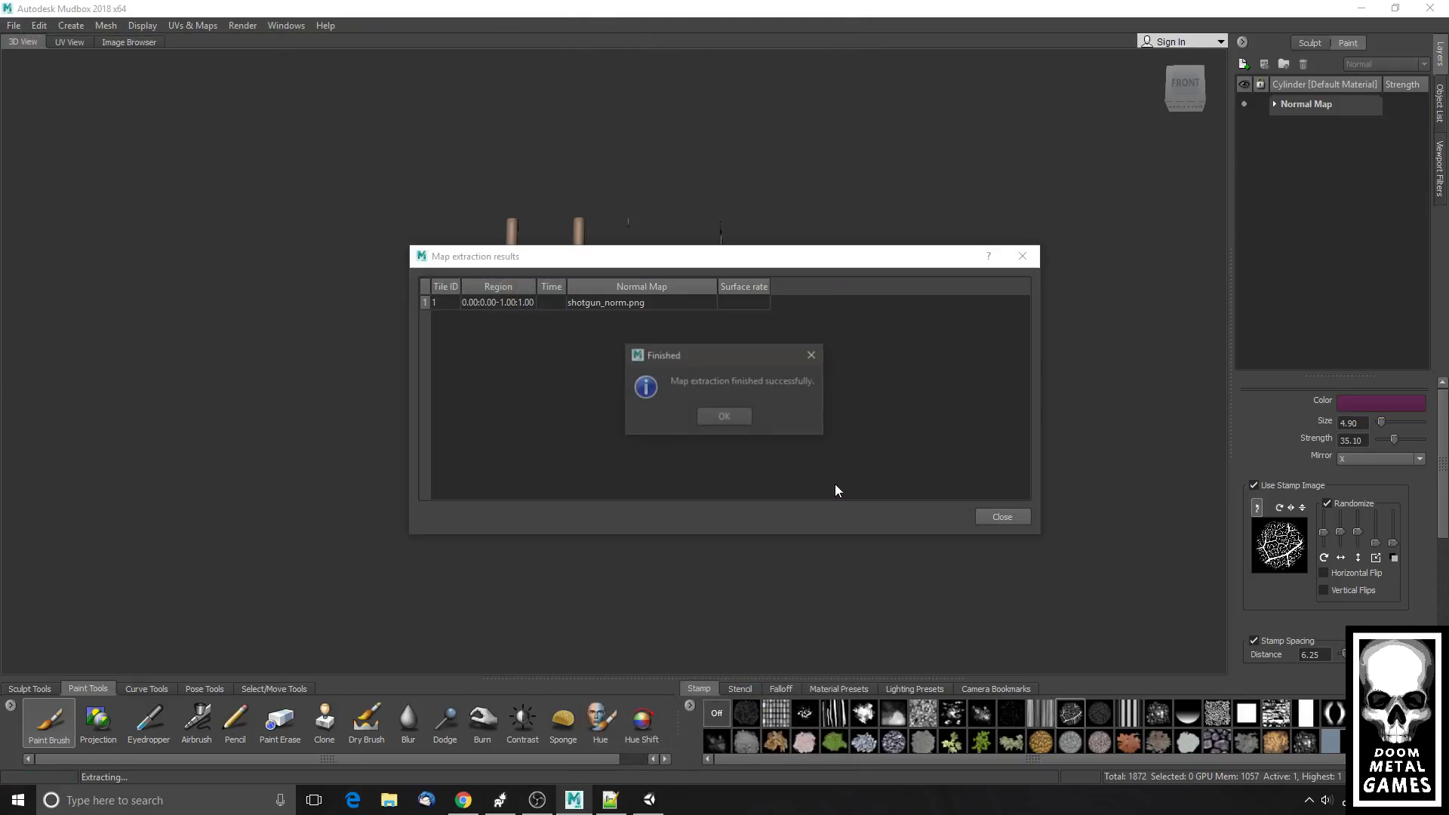
pyautogui.click(725, 414)
pyautogui.click(998, 517)
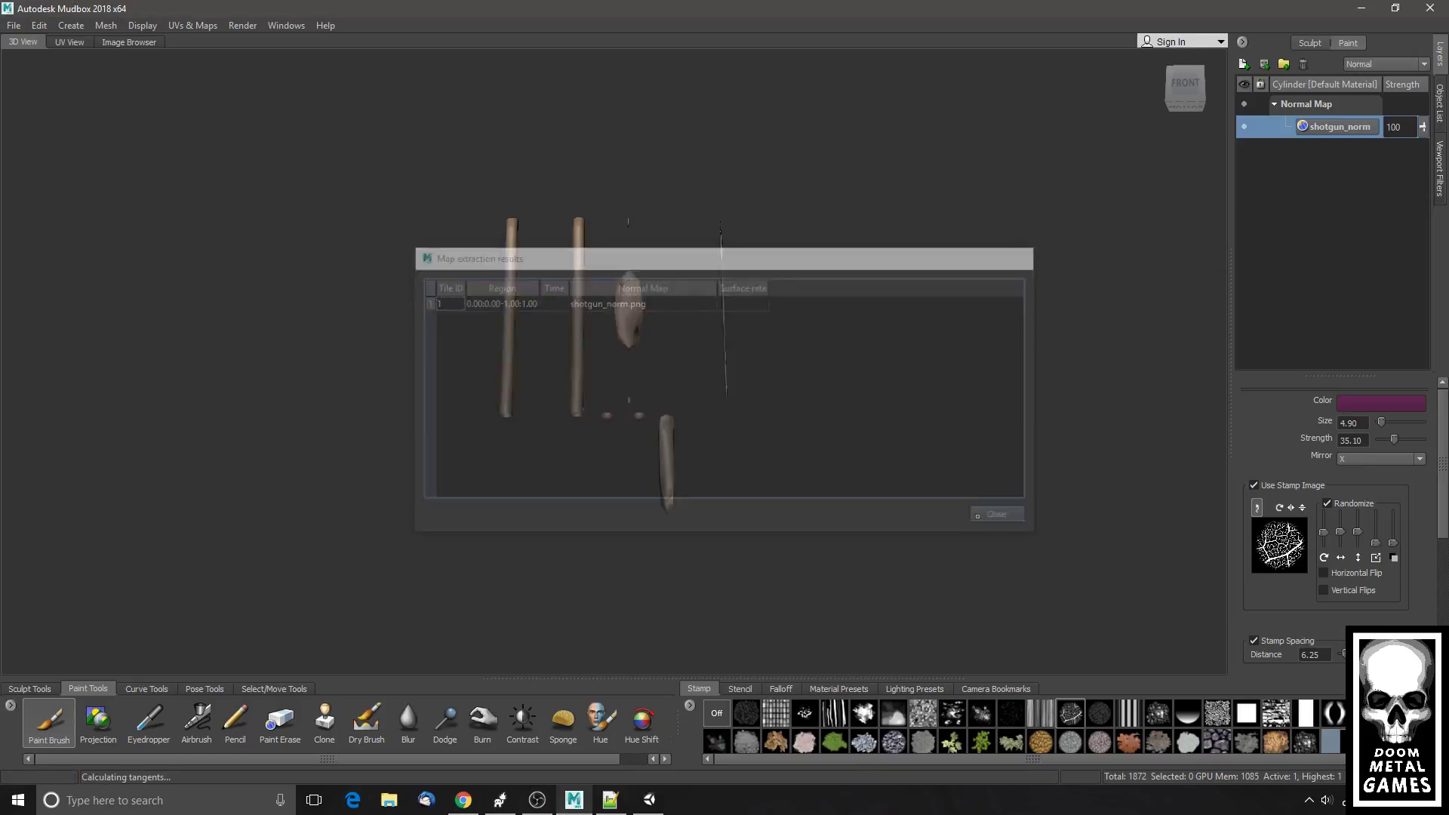
# - Launch Adobe Photoshop to review the extracted normal map
pyautogui.moveTo(581, 805)
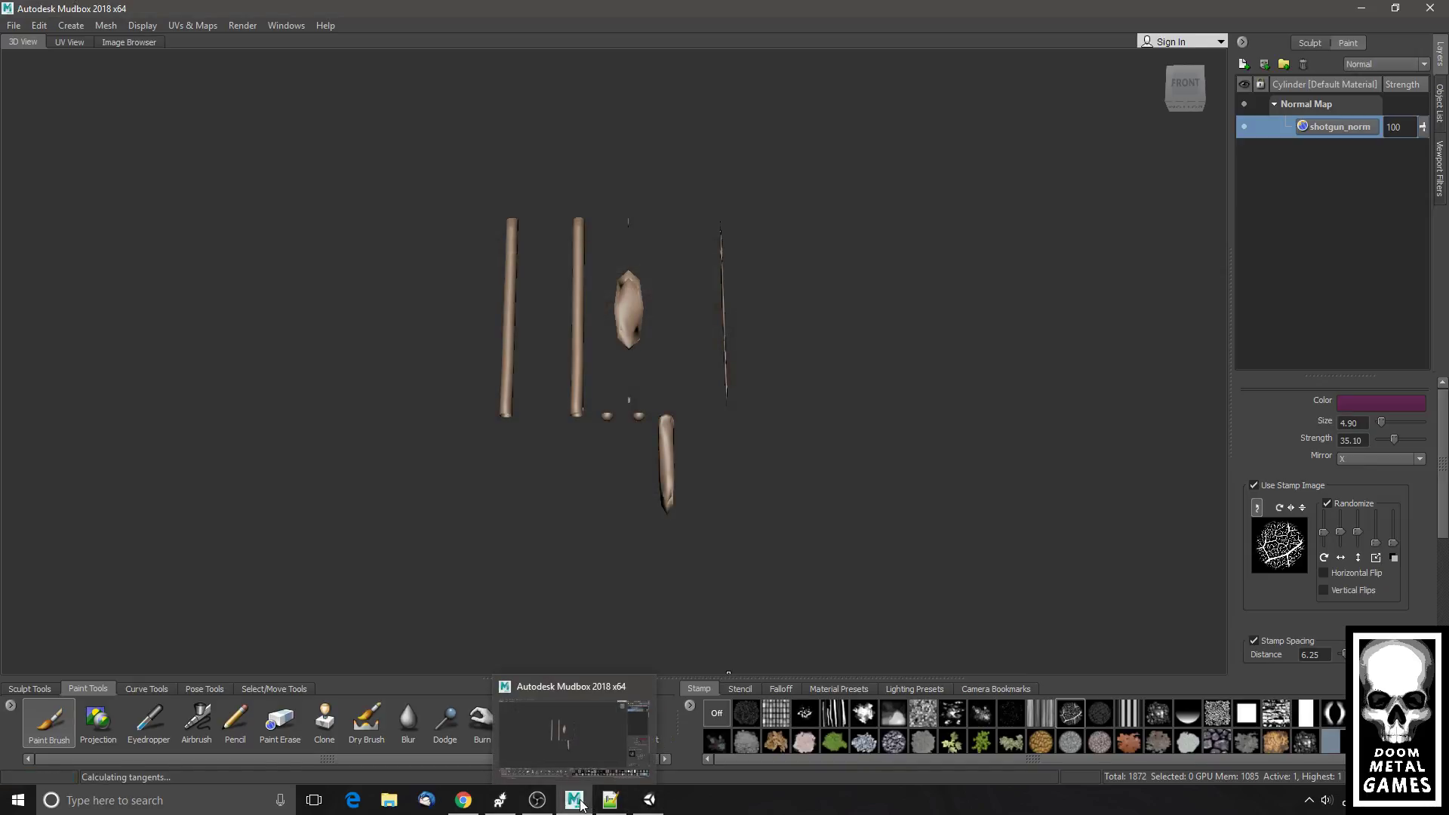
pyautogui.click(122, 808)
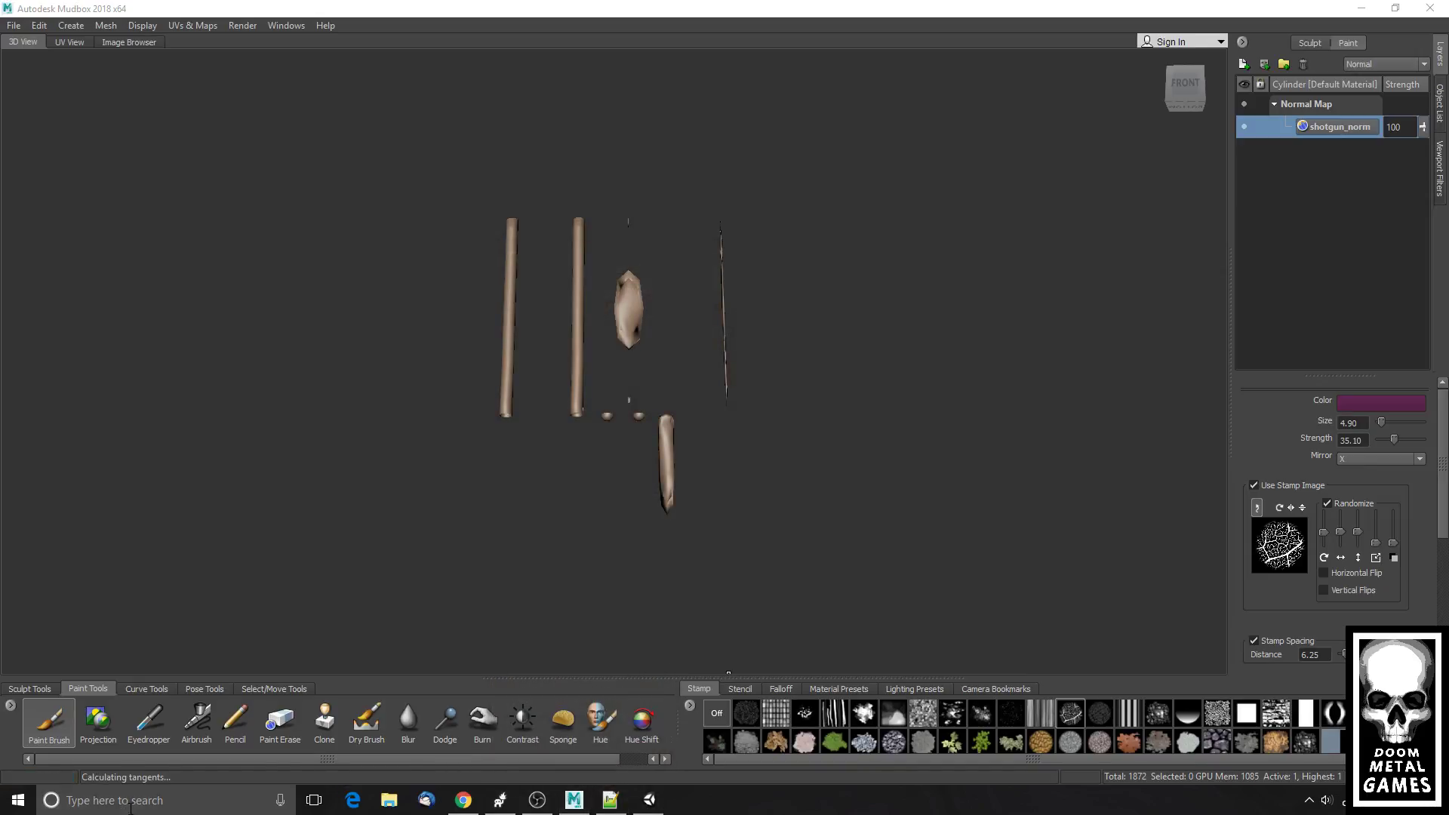
pyautogui.write('pht')
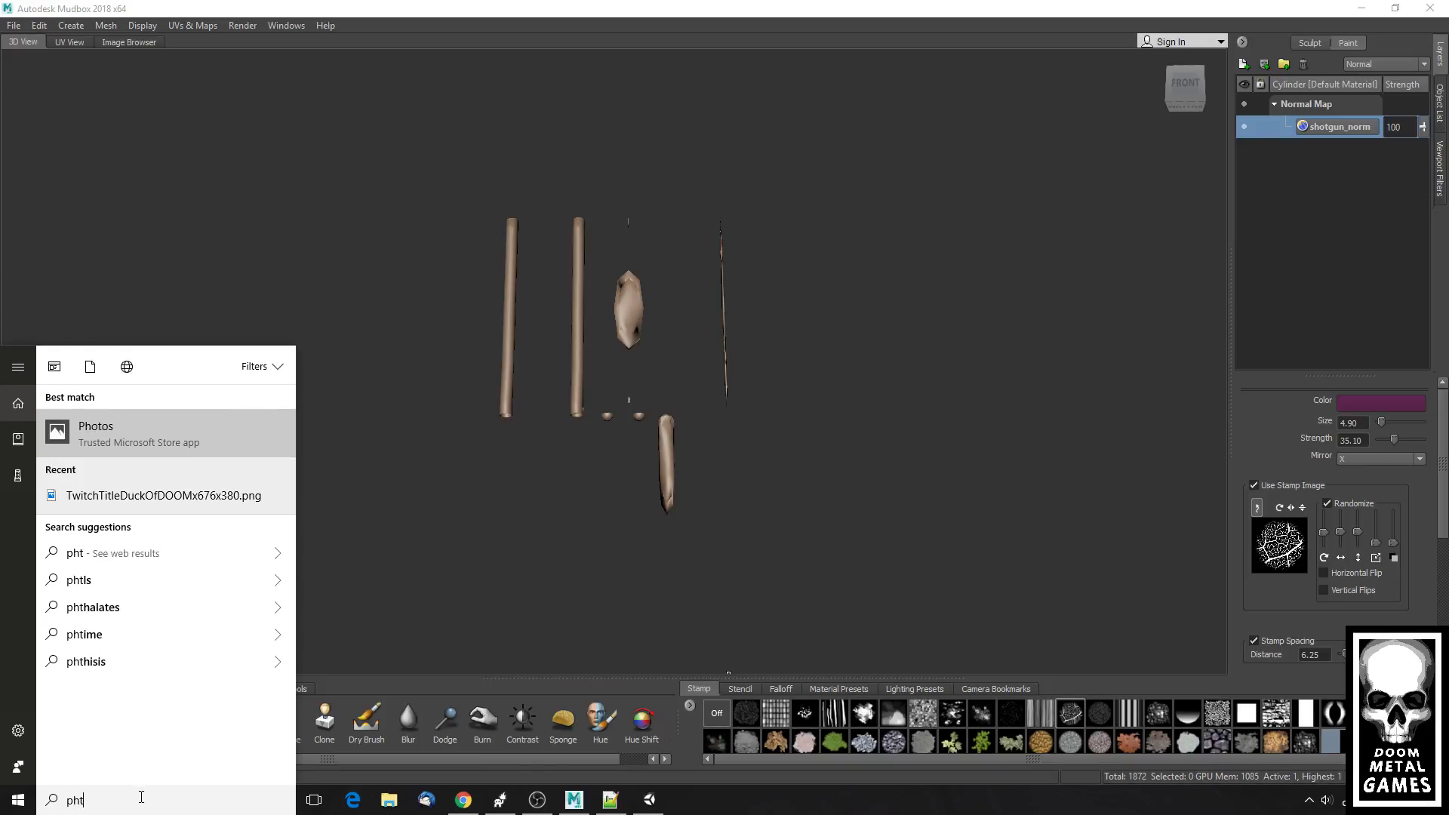
pyautogui.write('ooshop')
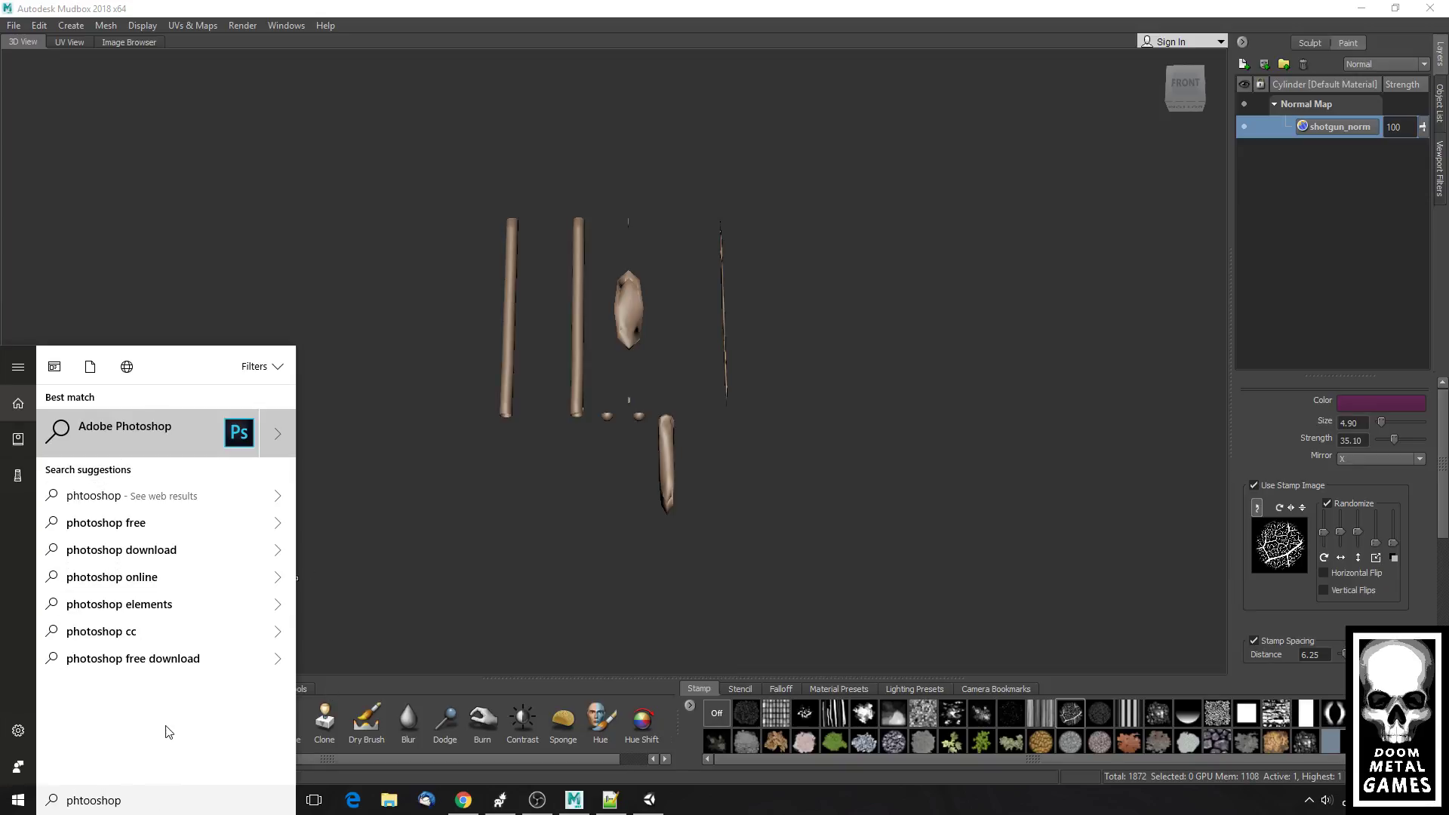
pyautogui.press('Escape')
pyautogui.click(15, 802)
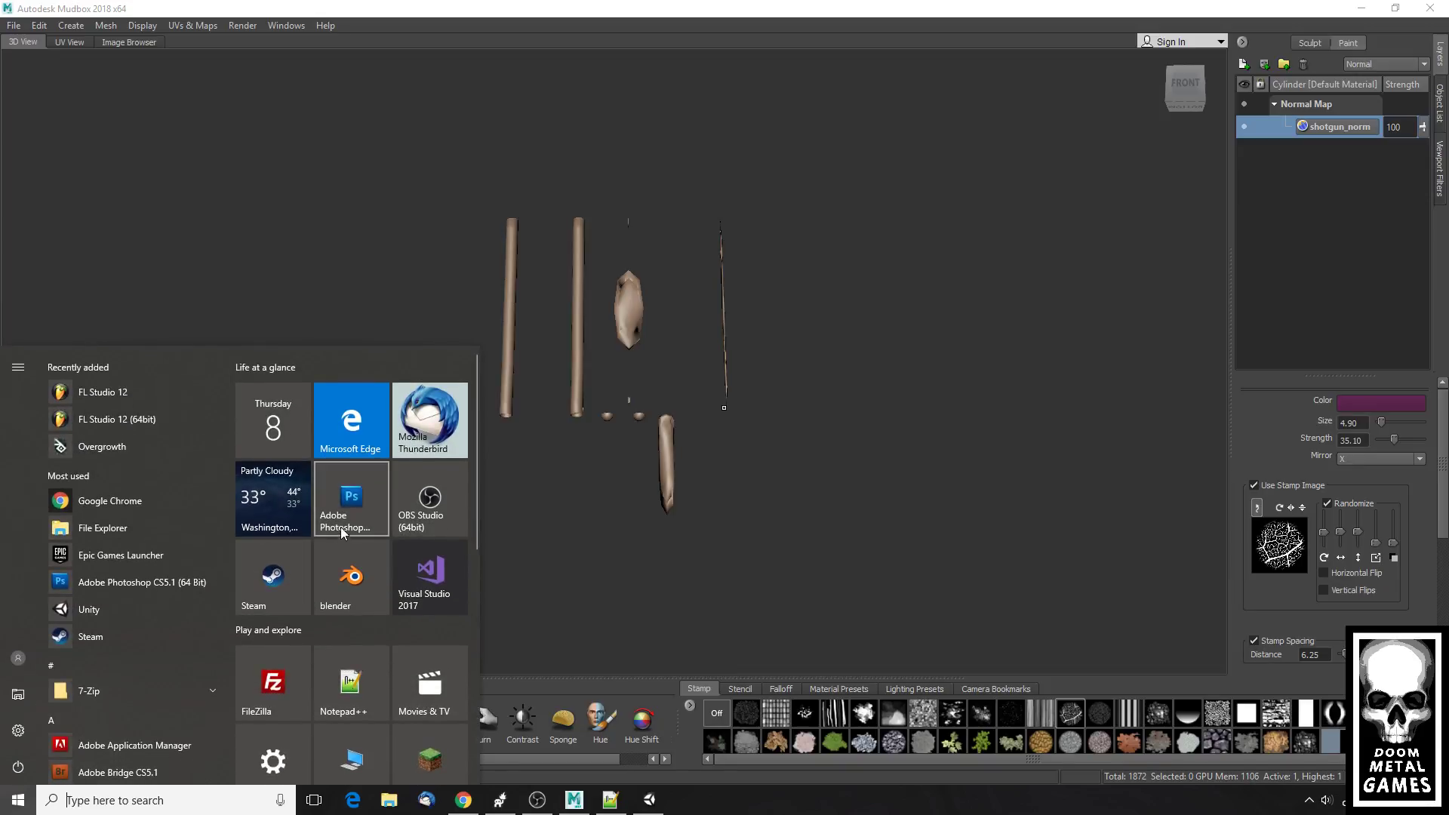
pyautogui.click(341, 527)
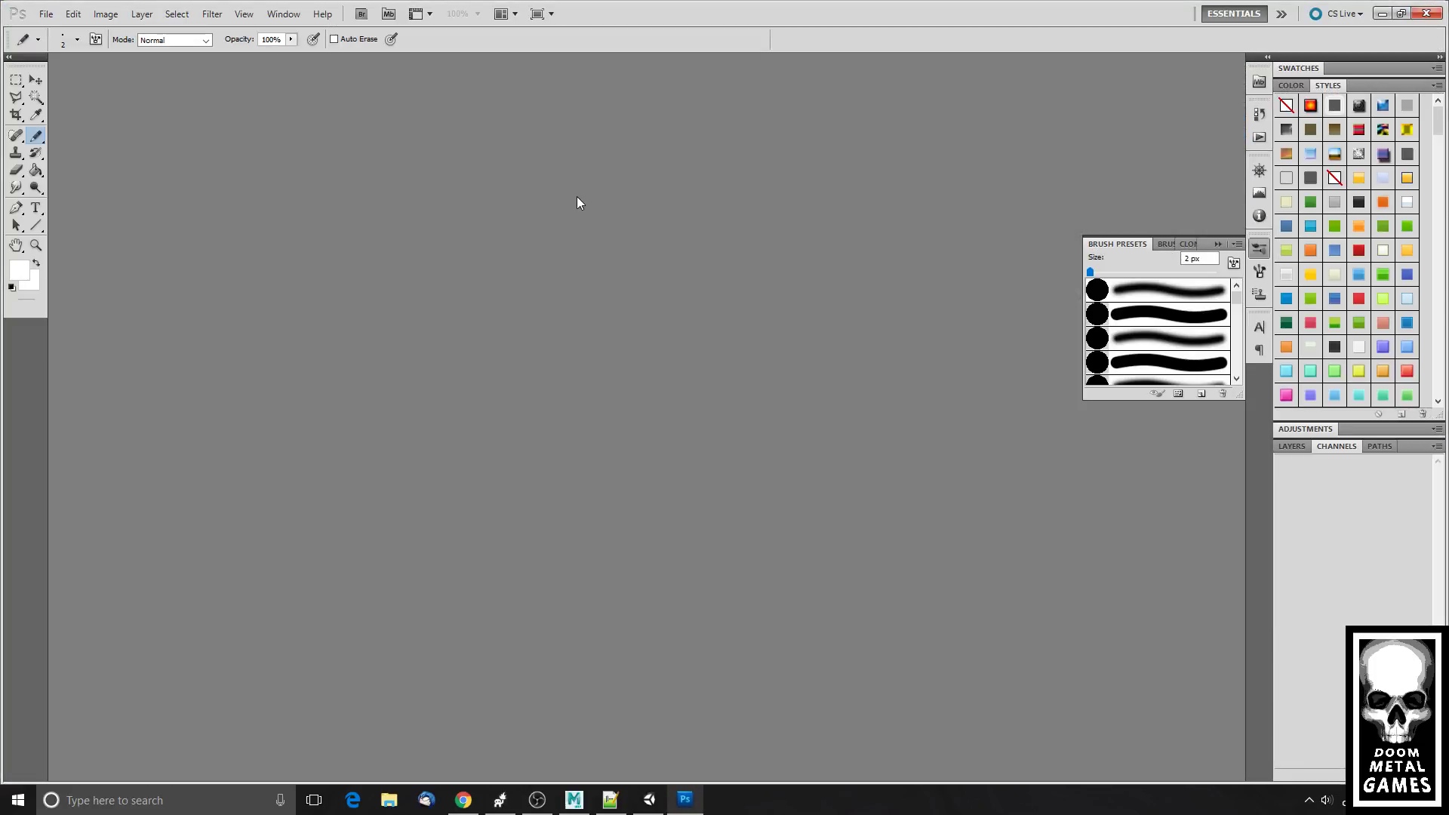
# - Open shotgun_norm.png from the 3d models folder
pyautogui.click(46, 14)
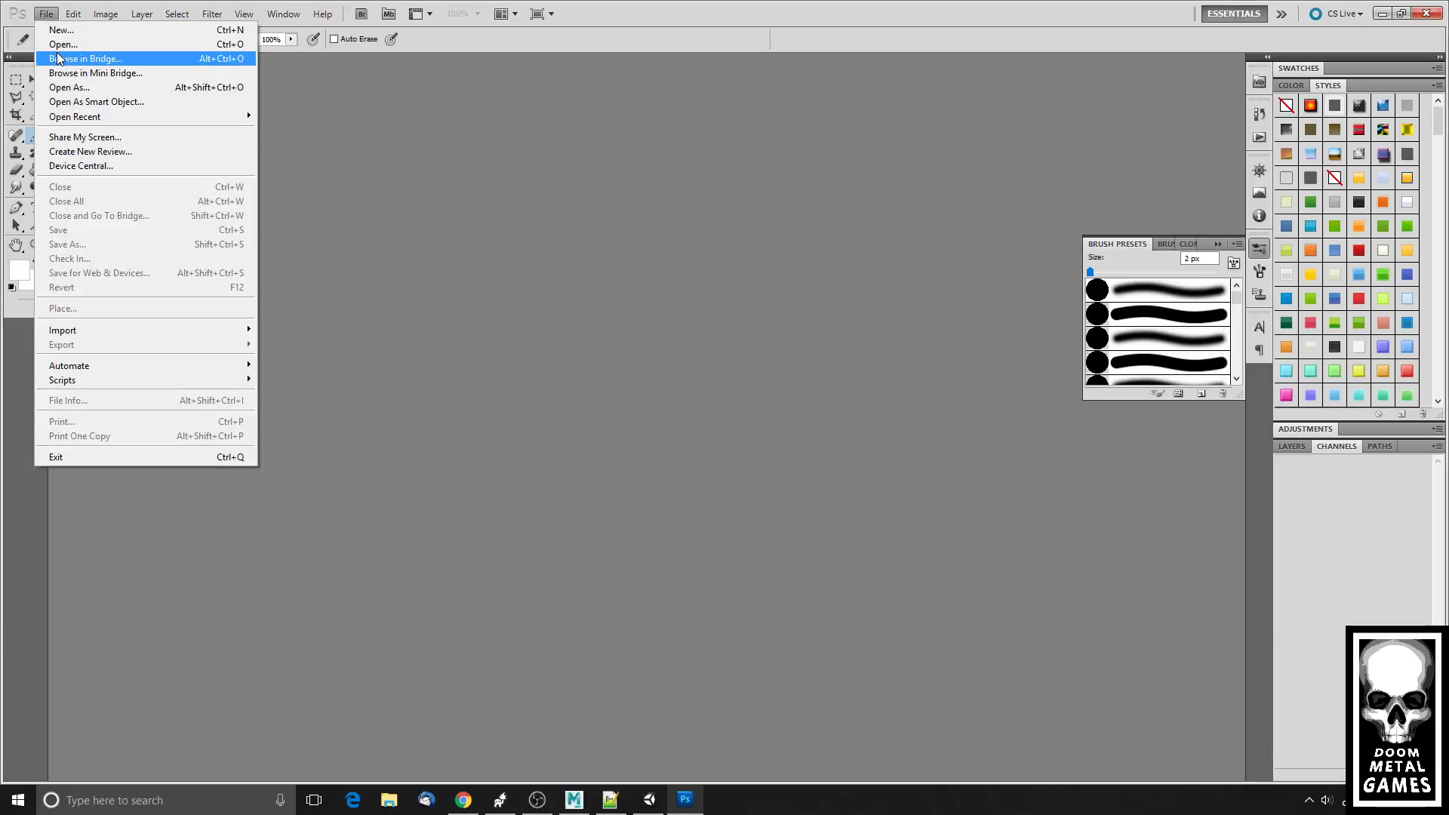
pyautogui.click(62, 44)
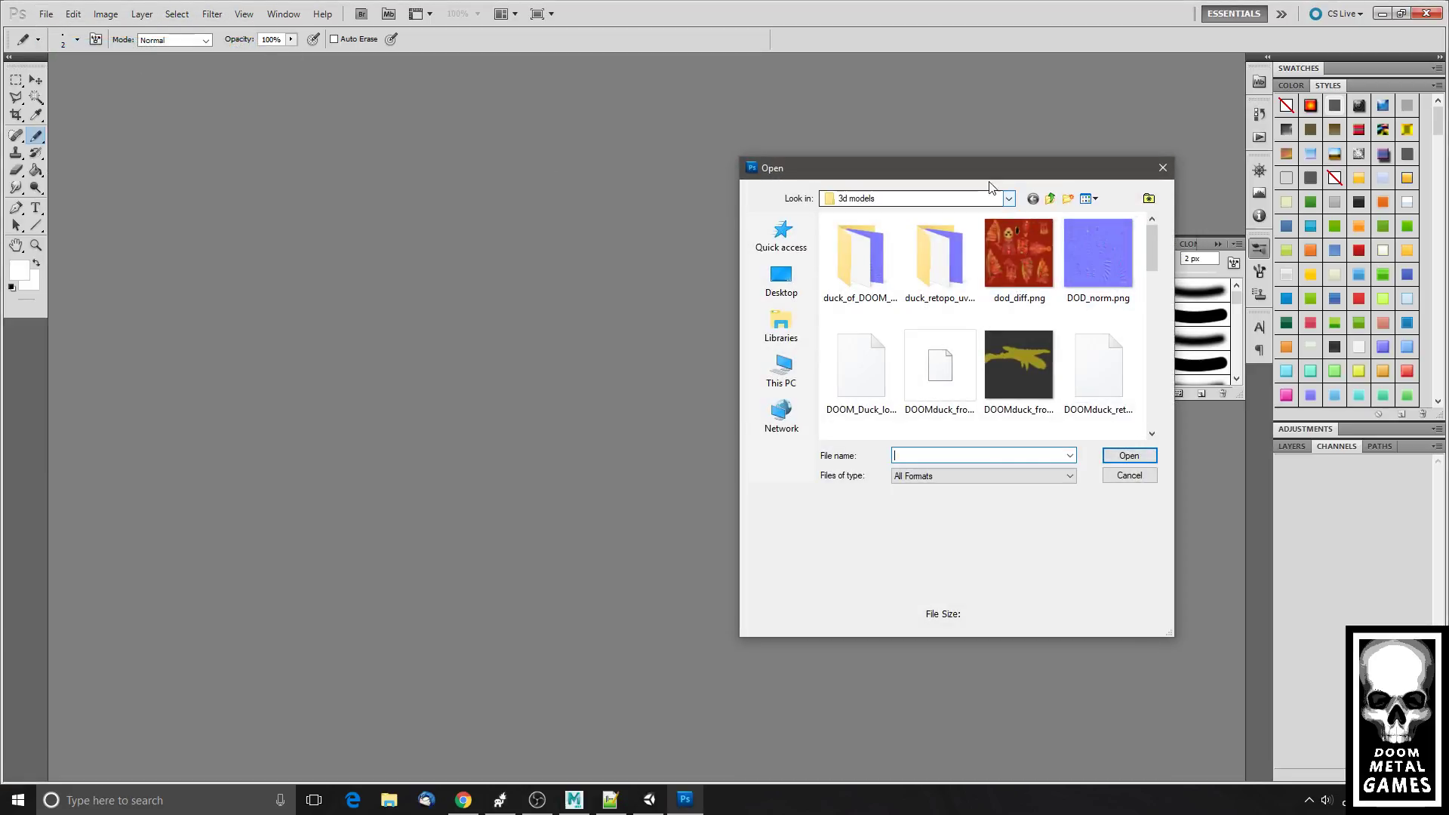
pyautogui.moveTo(978, 167); pyautogui.dragTo(705, 122)
pyautogui.scroll(-5, 744, 198)
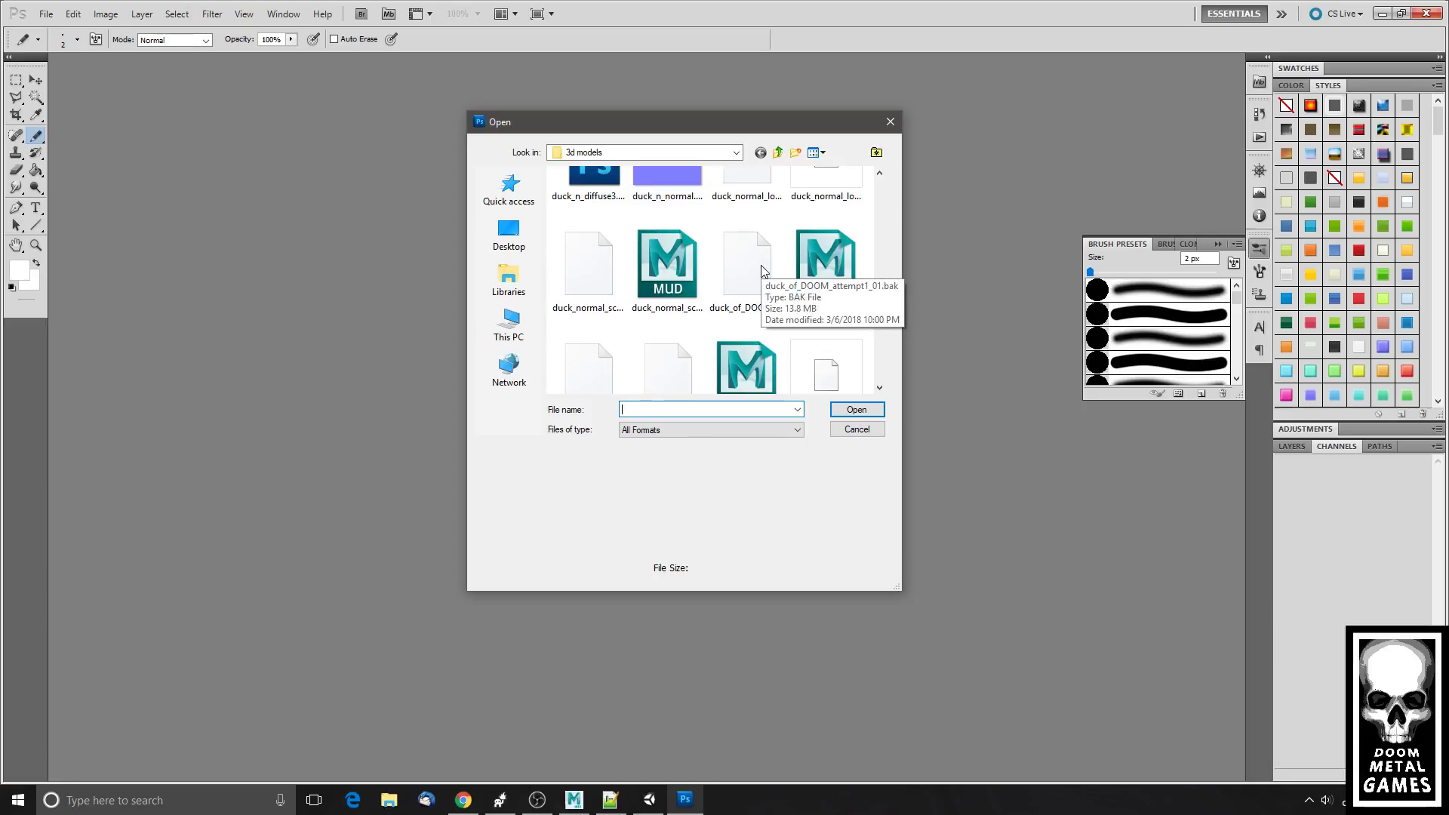
pyautogui.scroll(-3, 762, 270)
pyautogui.doubleClick(822, 216)
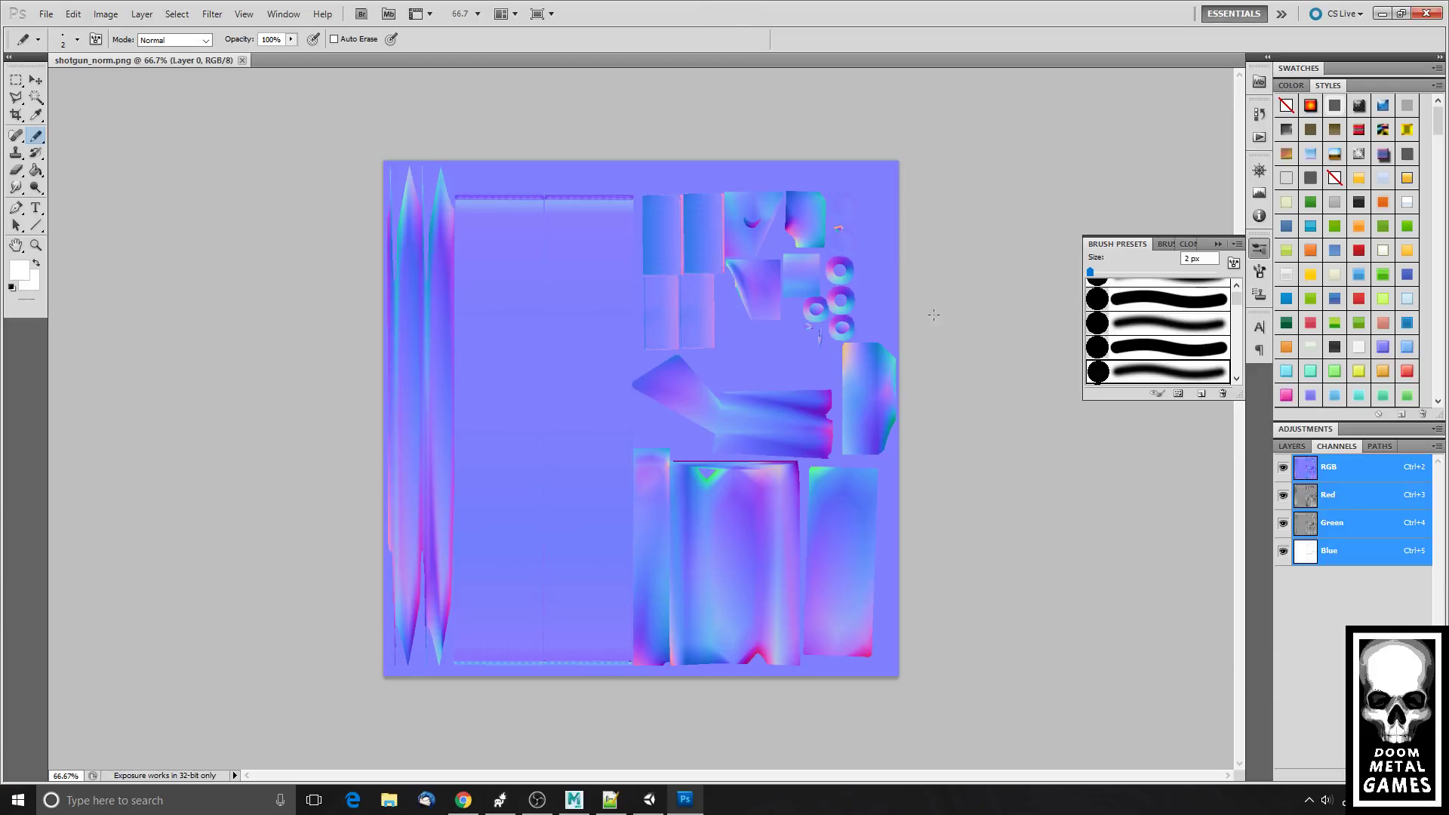
# - Return to Mudbox, switch the shotgun mesh down to its base subdivision level, and hide the shotgun_norm layer
pyautogui.click(575, 801)
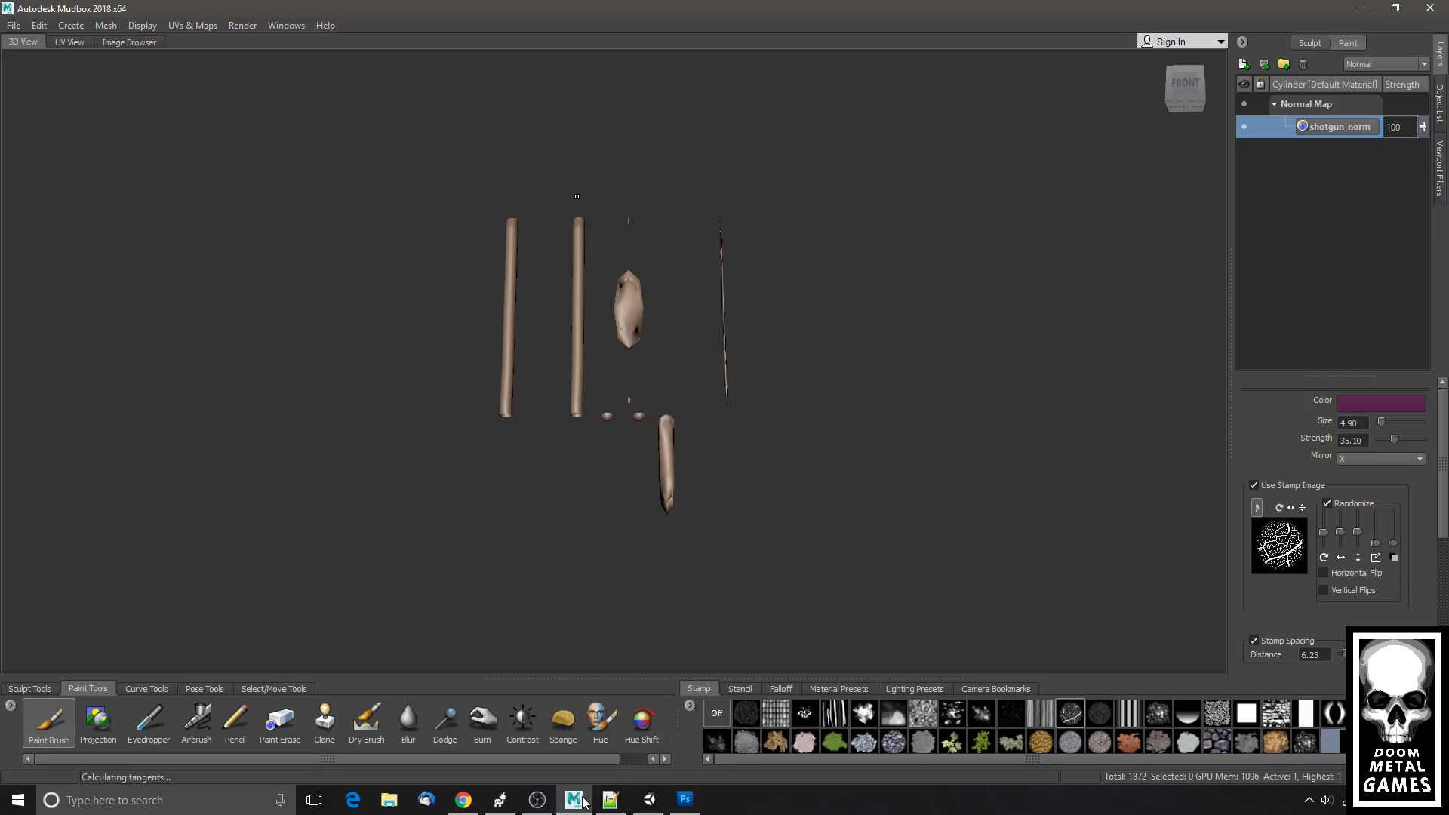
pyautogui.scroll(6, 682, 311)
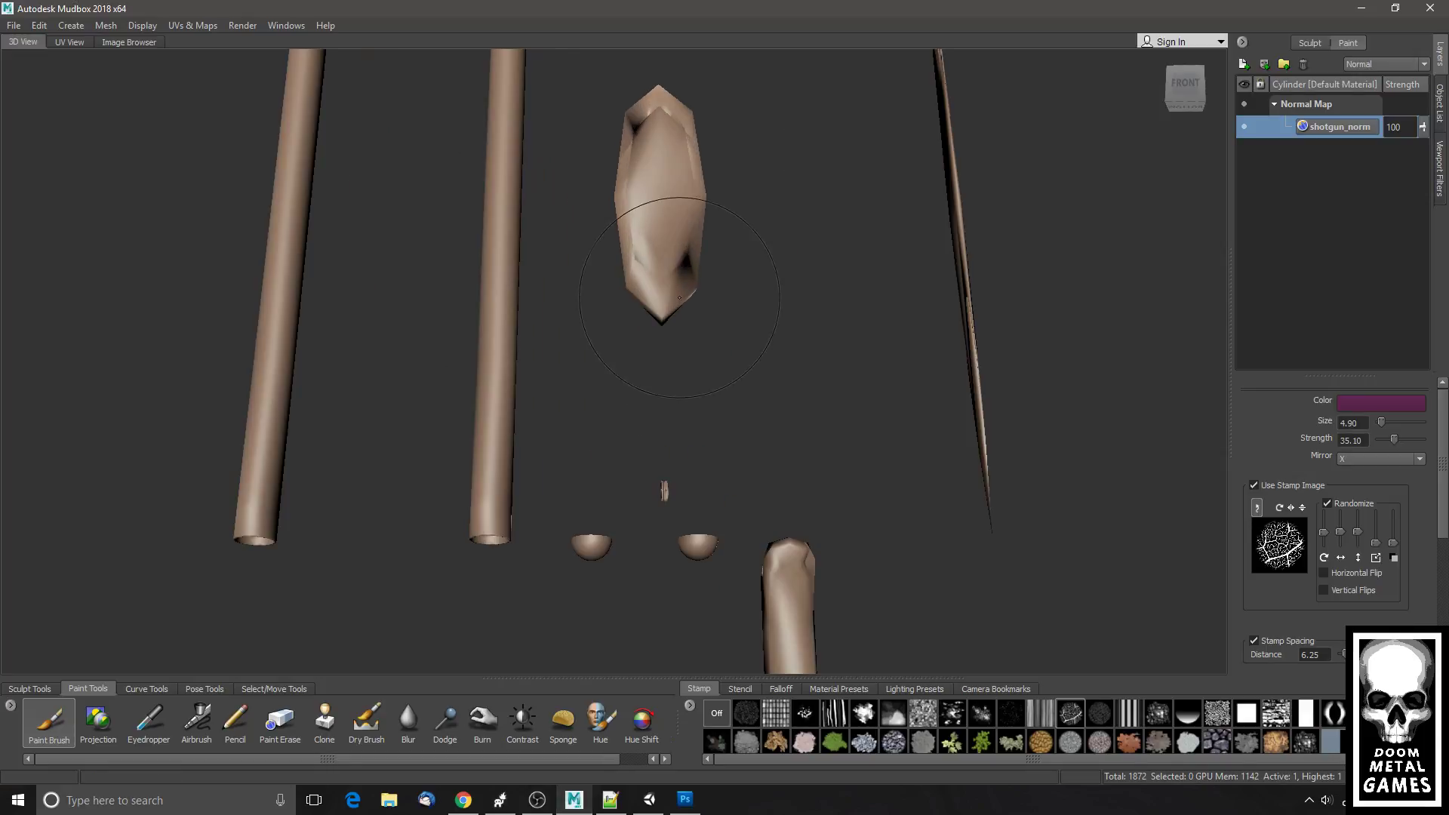
pyautogui.moveTo(726, 359)
pyautogui.mouseDown()
pyautogui.moveTo(770, 249)
pyautogui.moveTo(725, 366)
pyautogui.mouseUp()
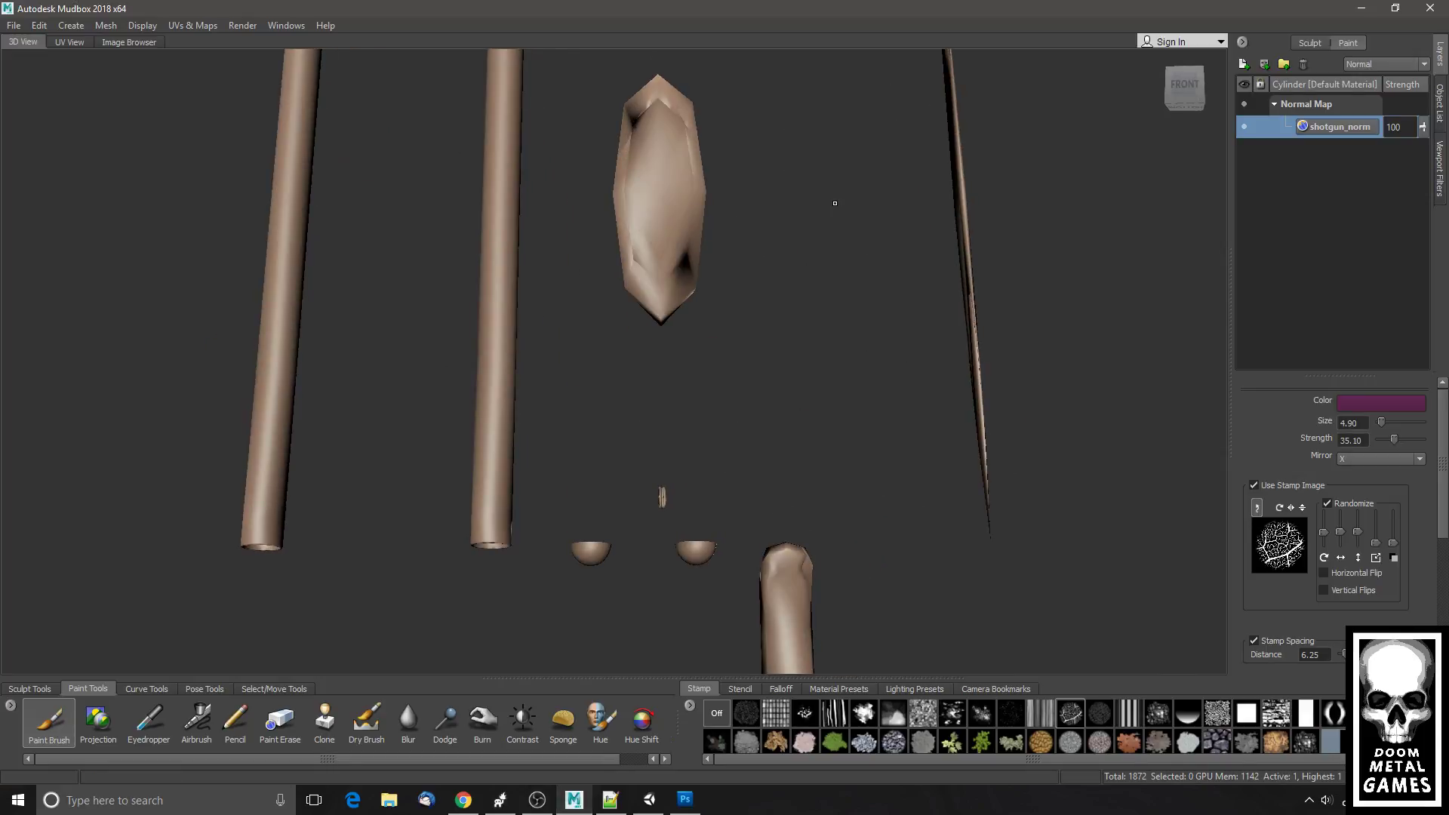
pyautogui.press('pagedown')
pyautogui.moveTo(835, 203); pyautogui.dragTo(827, 366)
pyautogui.click(1245, 128)
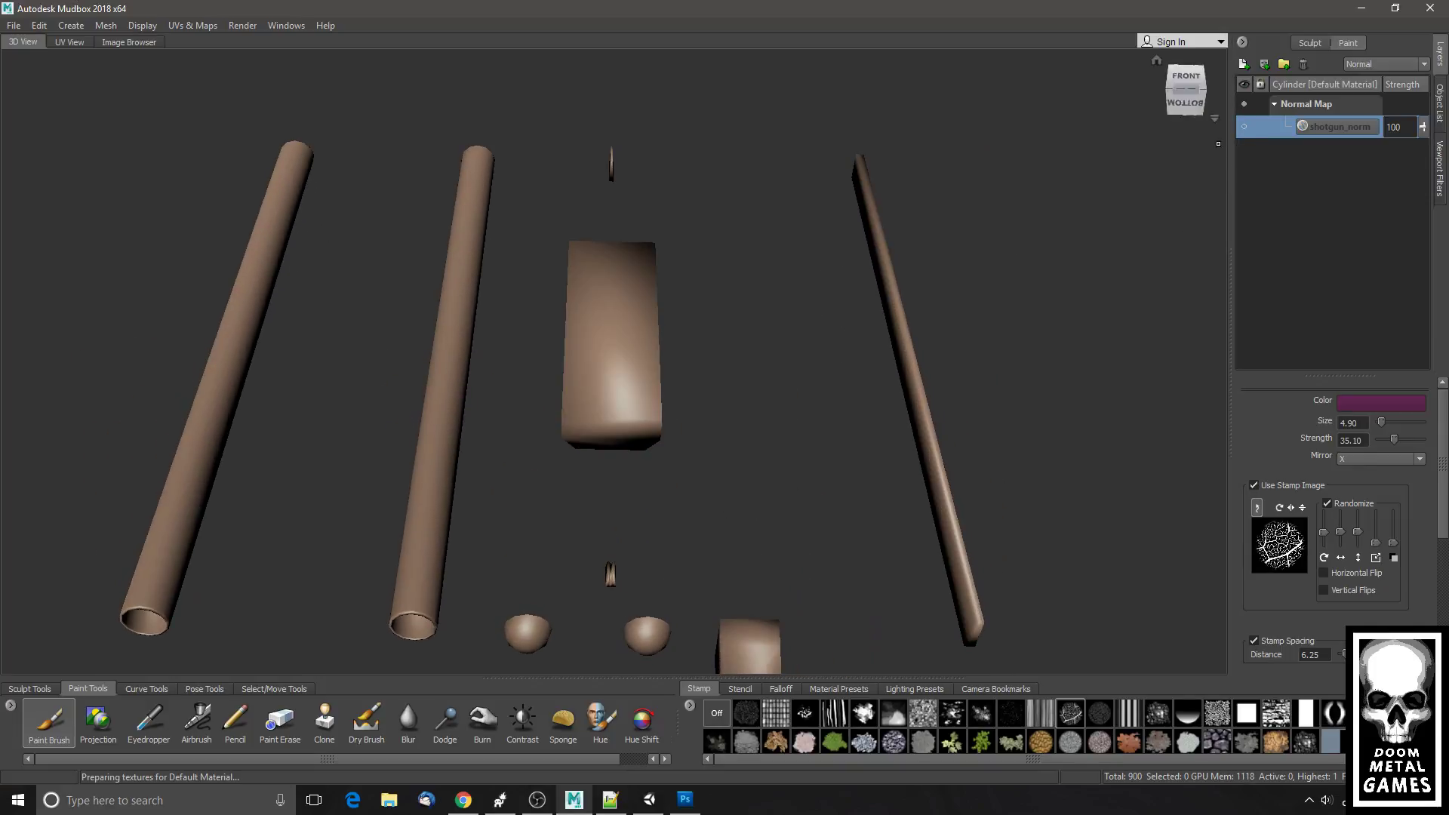
pyautogui.moveTo(778, 411)
pyautogui.mouseDown()
pyautogui.moveTo(771, 287)
pyautogui.moveTo(721, 557)
pyautogui.mouseUp()
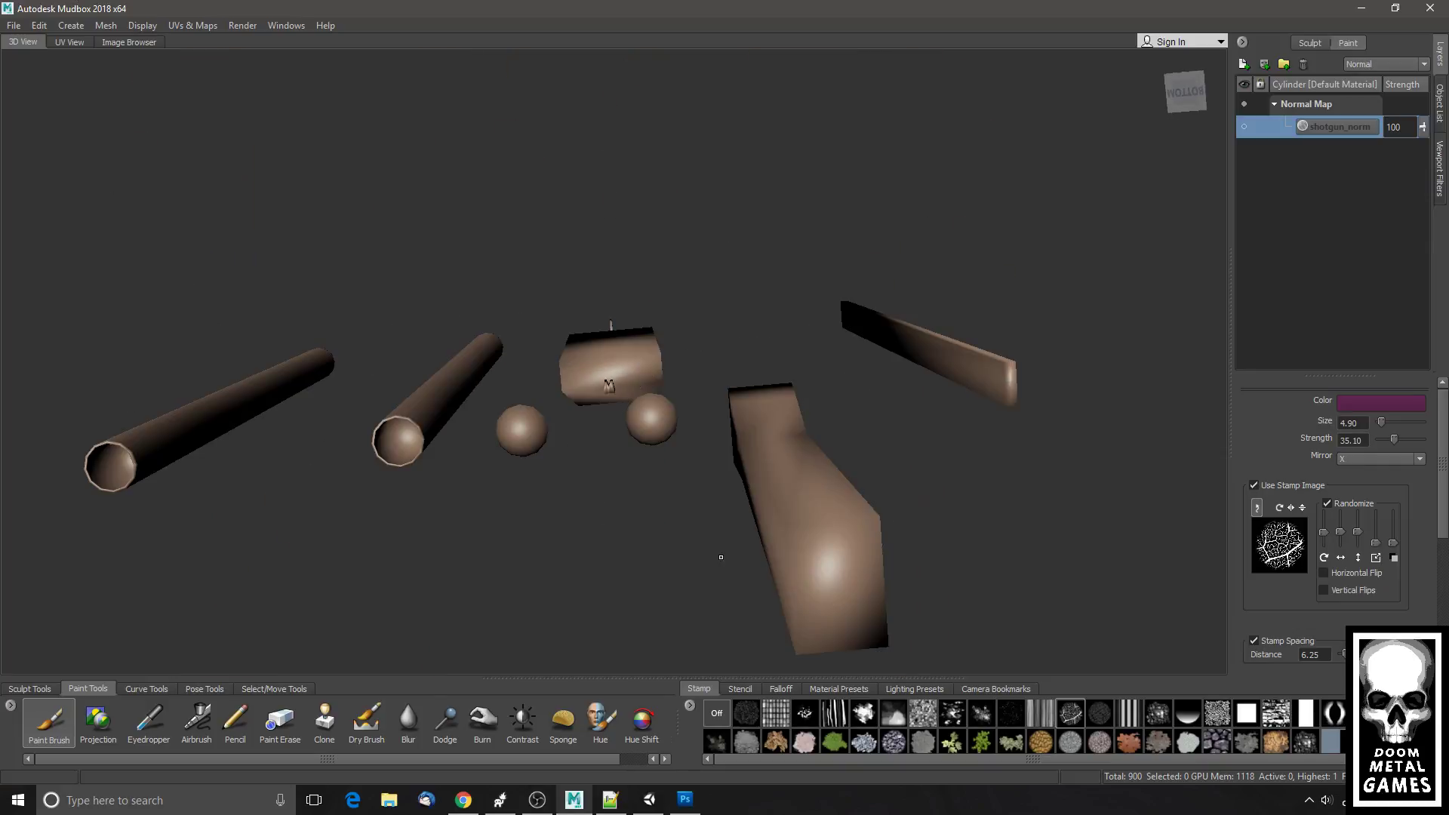
# - Apply the plain white material preset to the shotgun parts
pyautogui.click(740, 689)
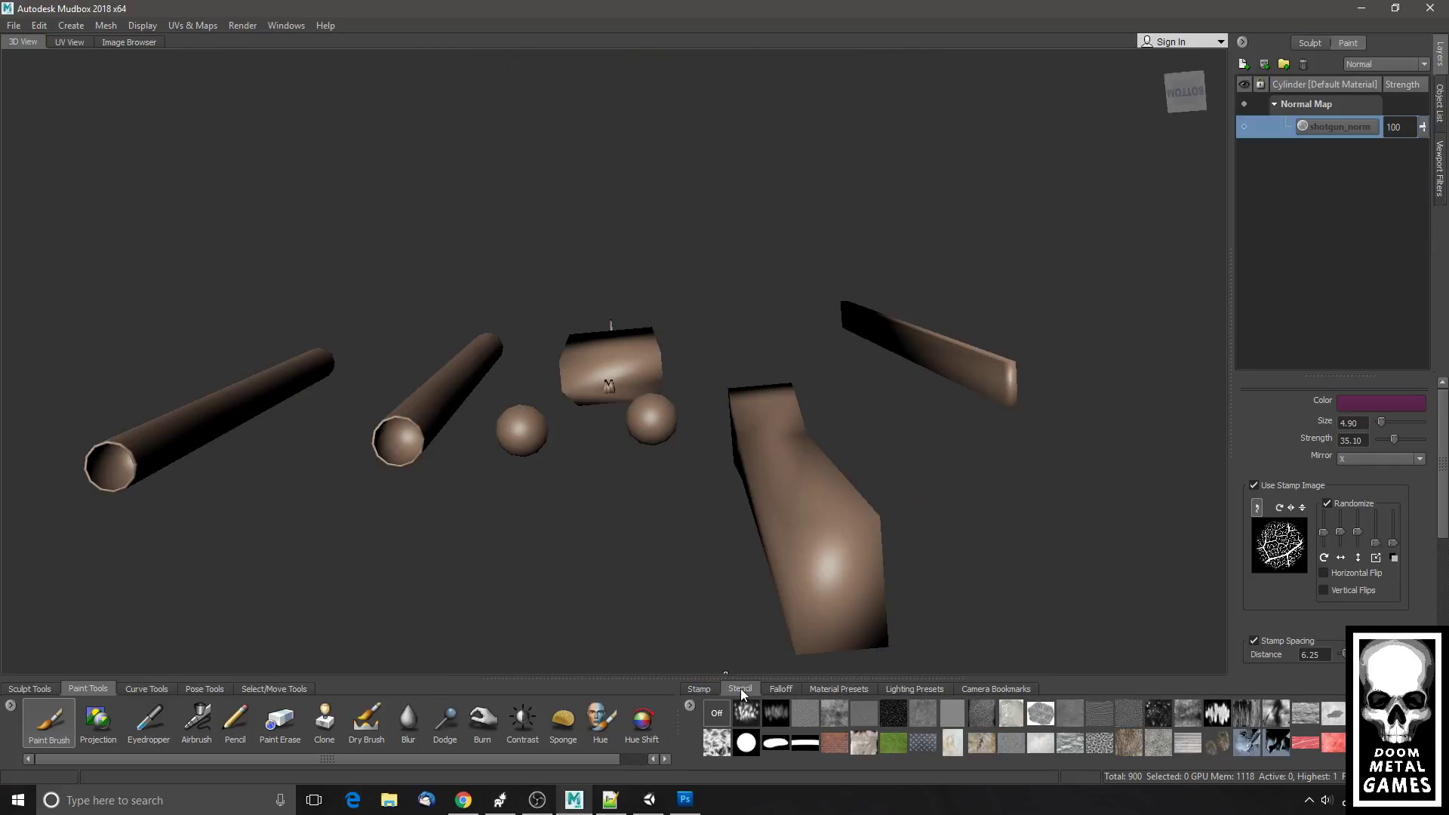
pyautogui.click(782, 689)
pyautogui.click(823, 690)
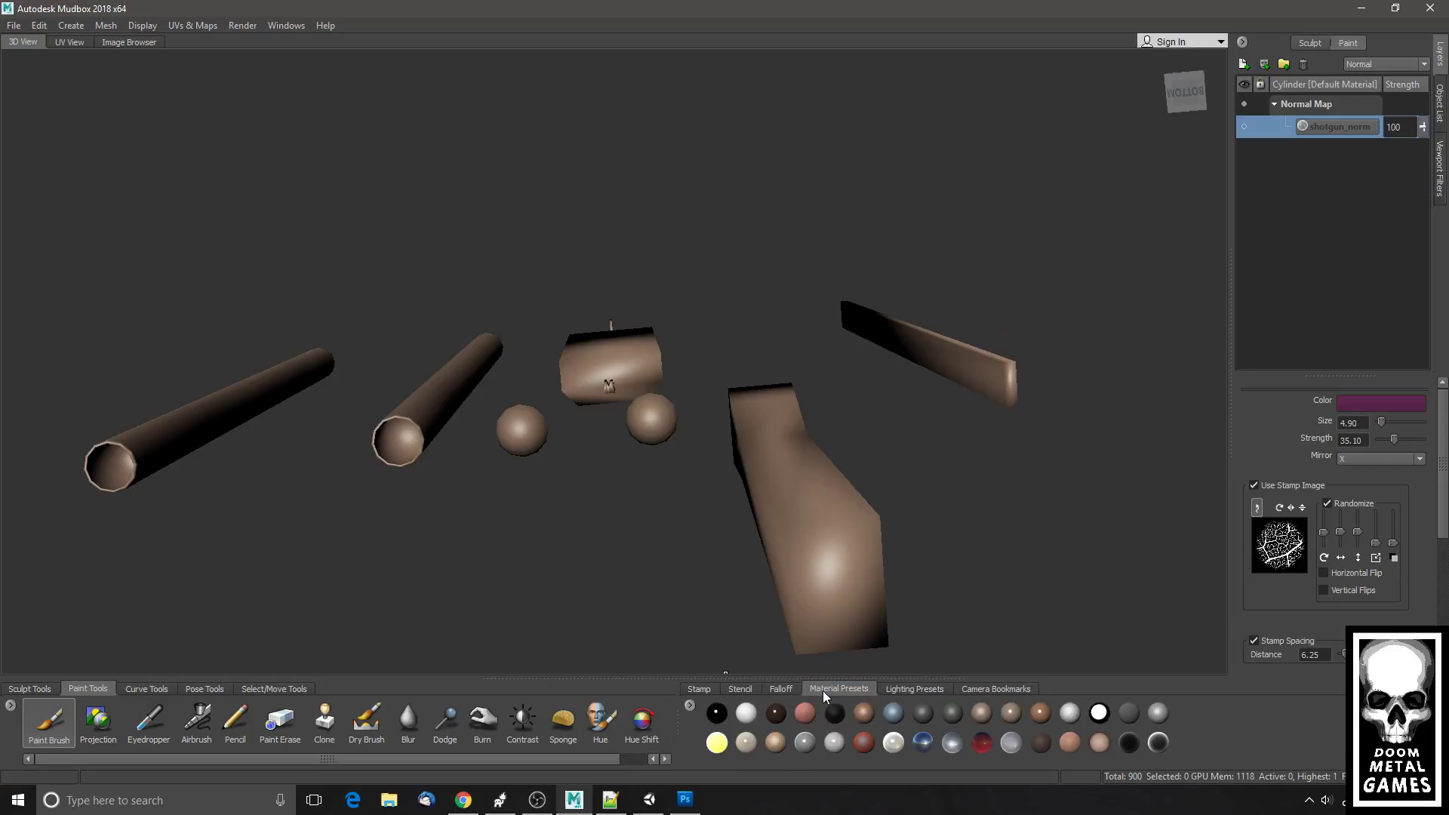
pyautogui.click(747, 713)
pyautogui.keyDown('alt'); pyautogui.moveTo(673, 578); pyautogui.dragTo(643, 471); pyautogui.keyUp('alt')
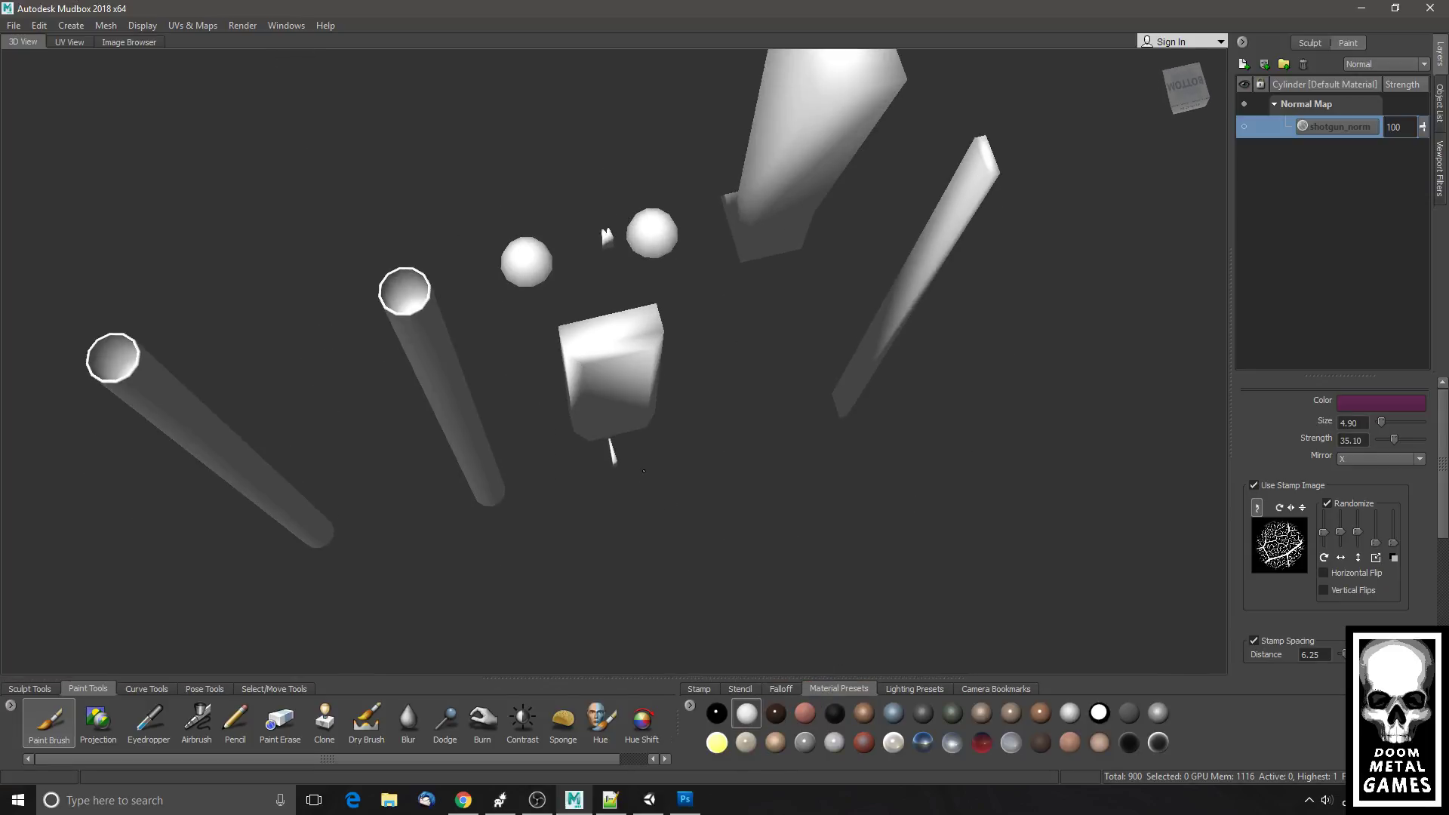
# - Switch the shotgun mesh up to subdivision level 1 and inspect the smoothed parts
pyautogui.hotkey('shift', 'd')
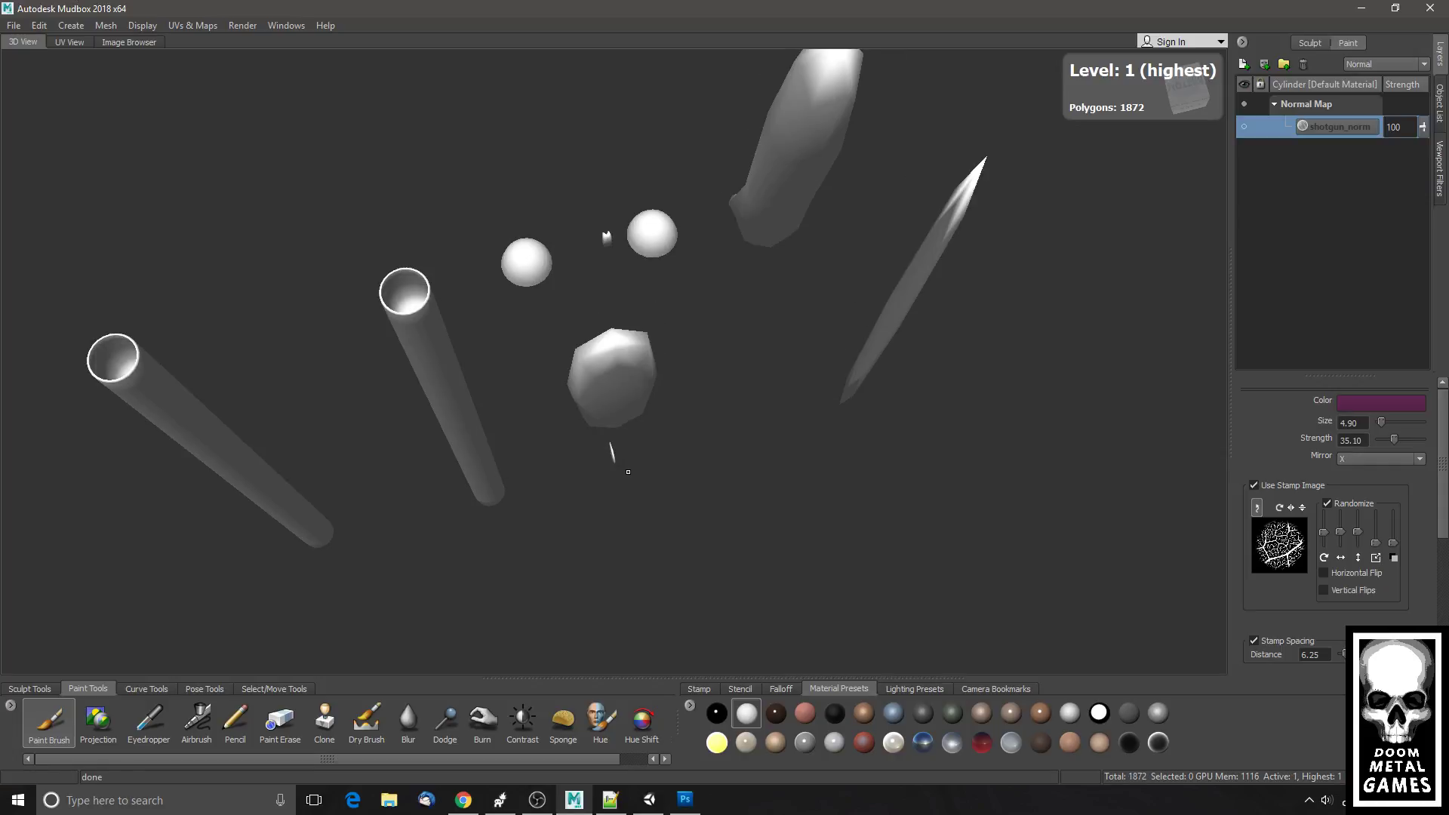
pyautogui.keyDown('alt'); pyautogui.moveTo(627, 471); pyautogui.dragTo(801, 426); pyautogui.keyUp('alt')
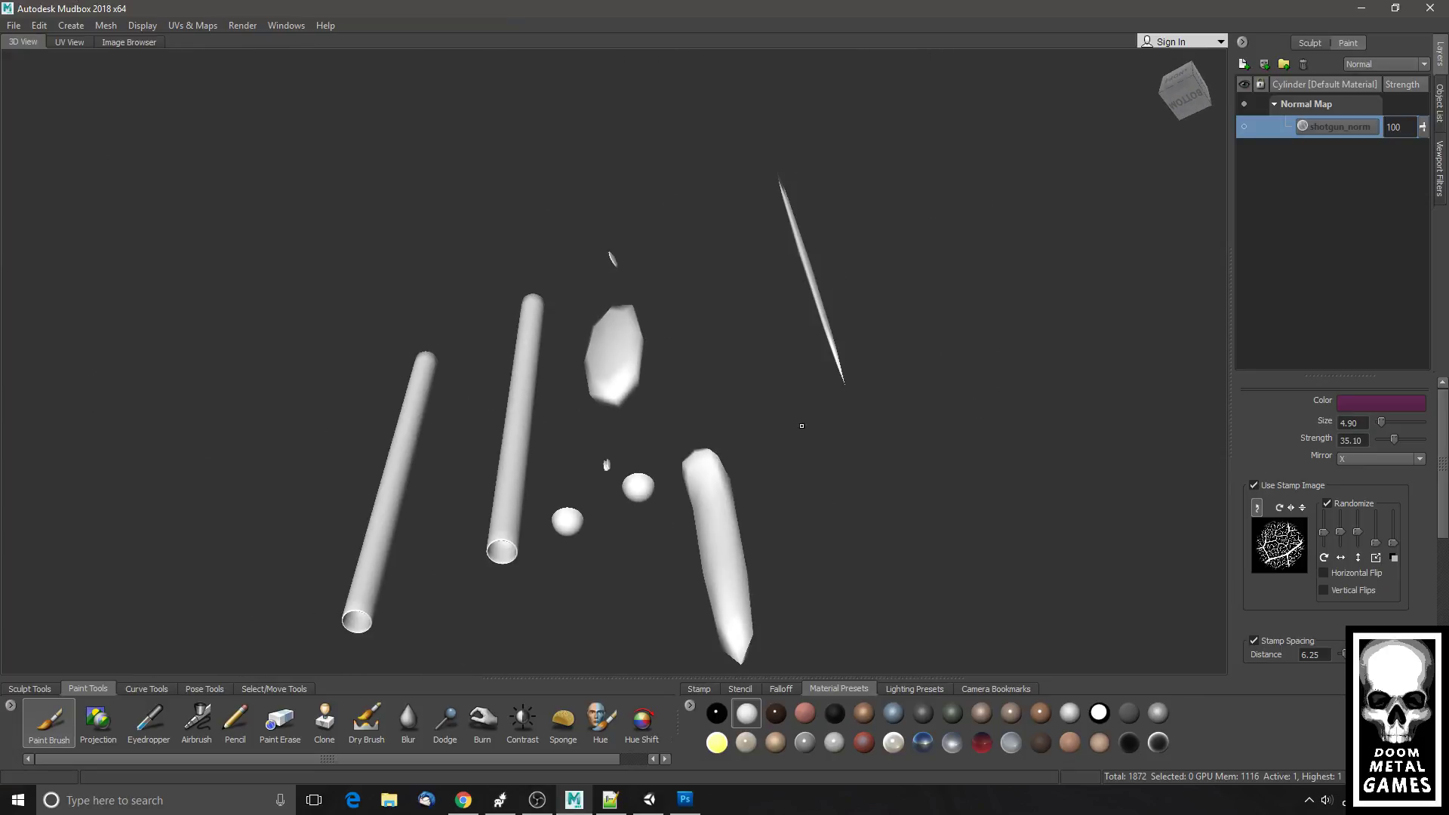
pyautogui.keyDown('alt'); pyautogui.moveTo(651, 403); pyautogui.dragTo(678, 413); pyautogui.keyUp('alt')
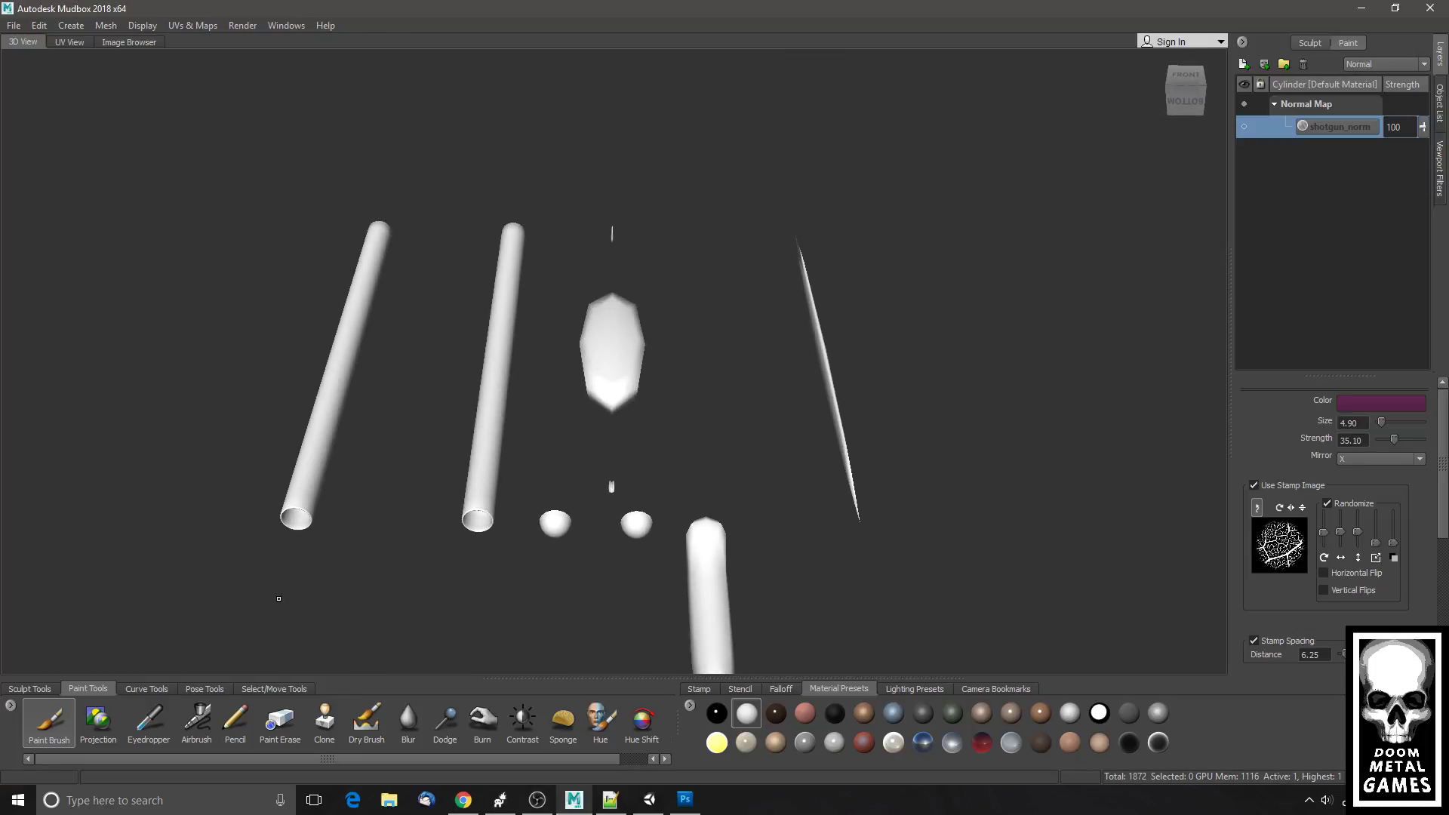
# - Set the Paint Brush color to a near-black gray
pyautogui.click(30, 688)
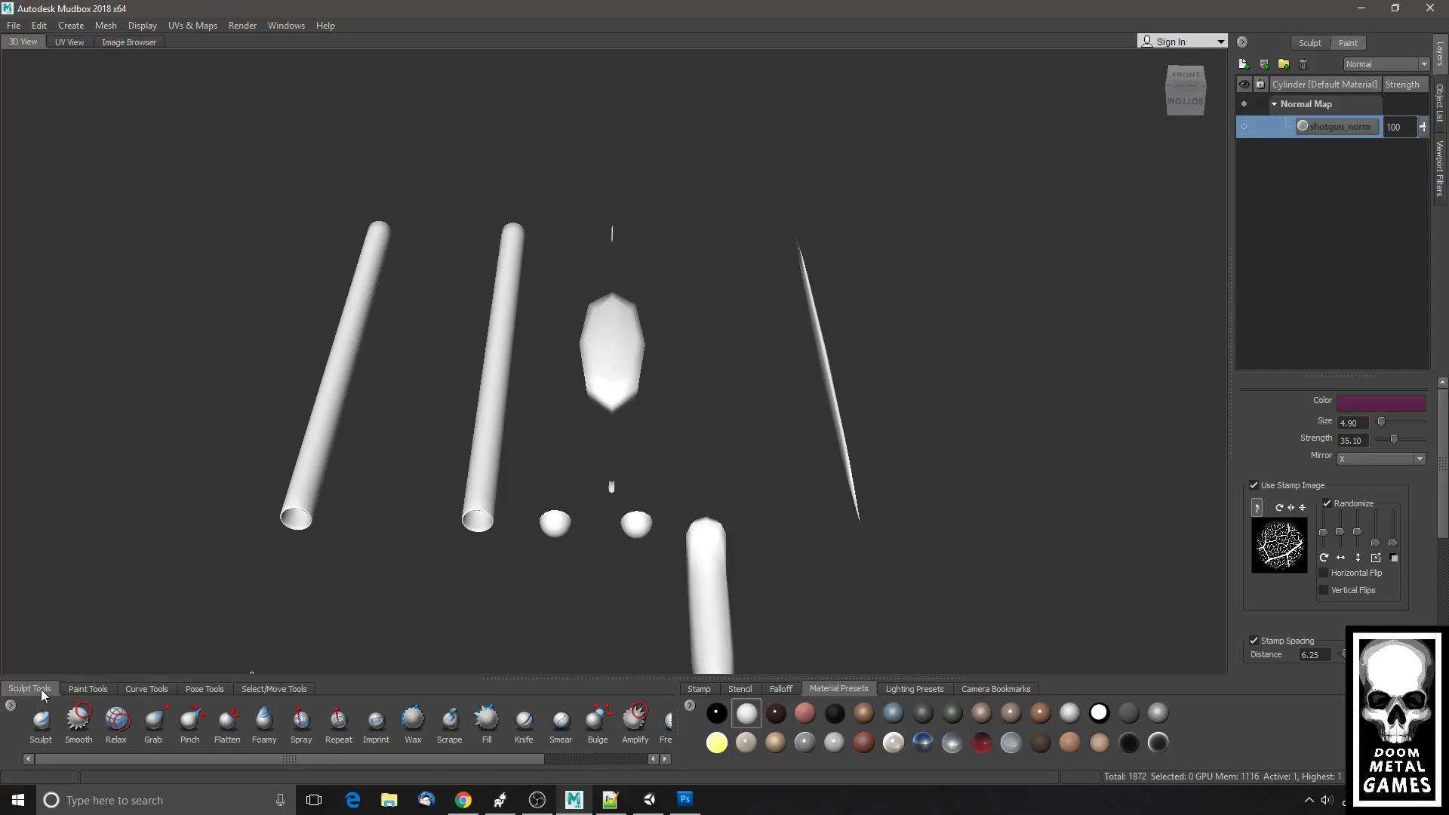
pyautogui.click(79, 690)
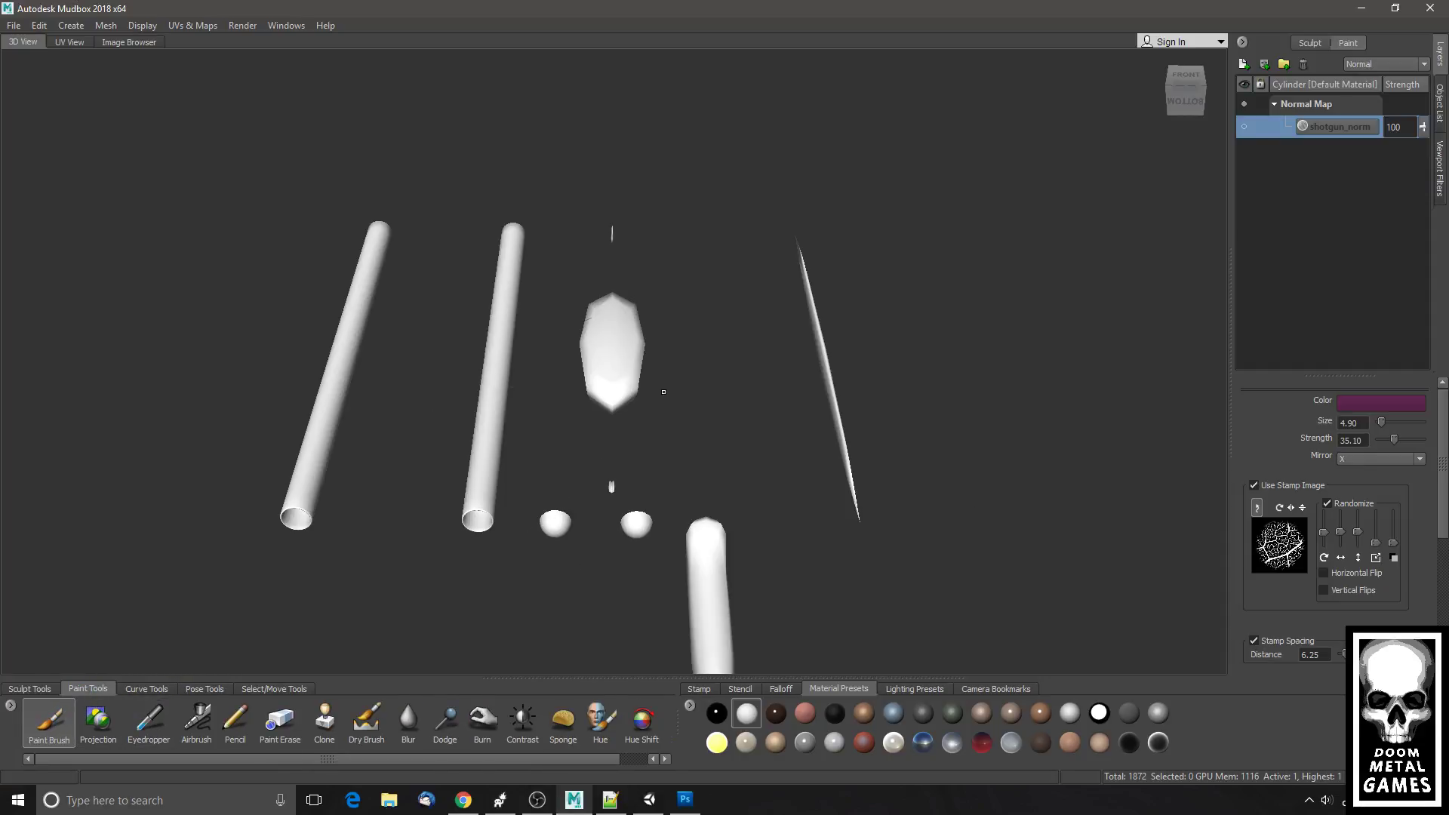
pyautogui.click(1372, 403)
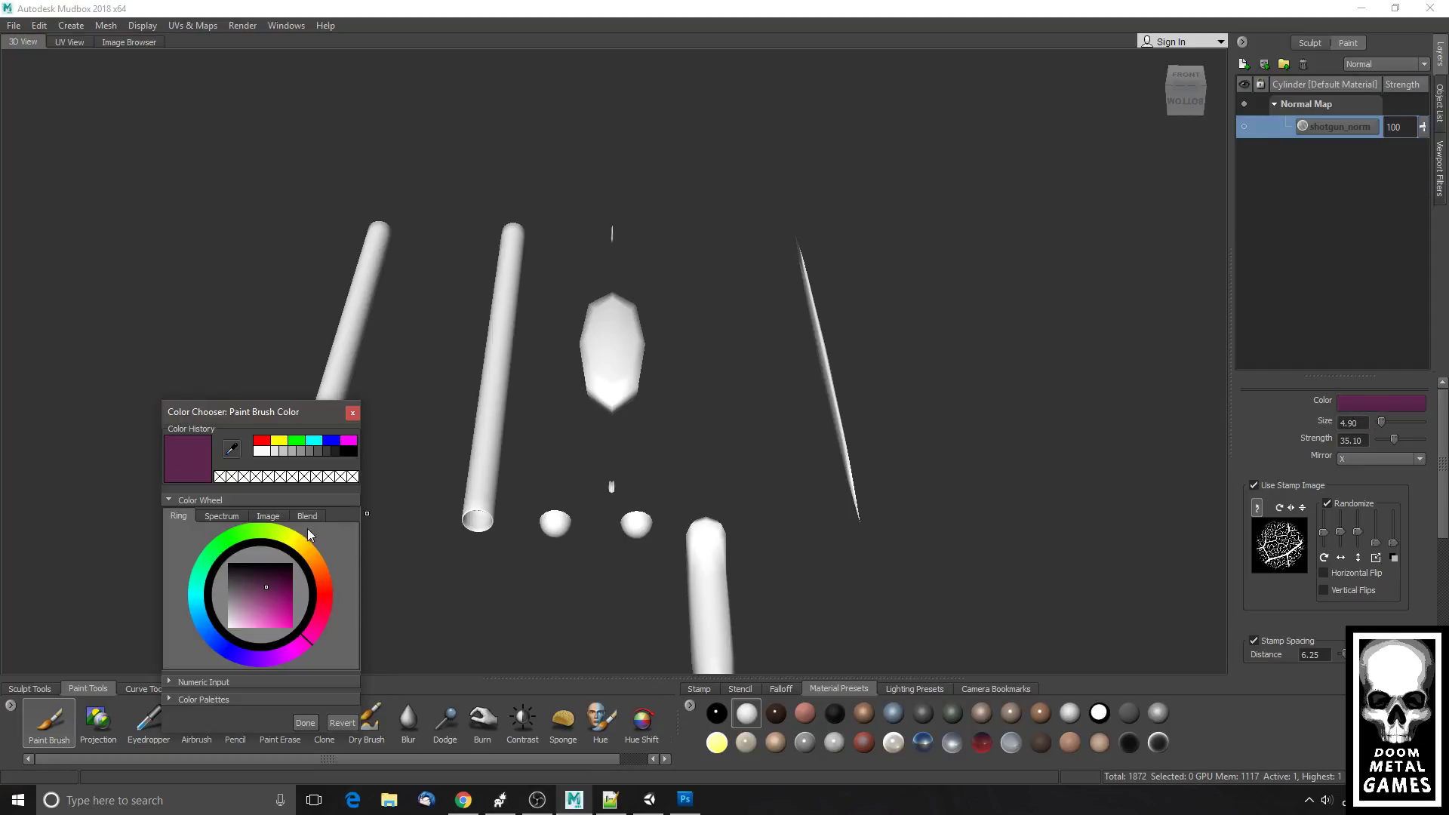
pyautogui.moveTo(234, 575); pyautogui.dragTo(231, 569)
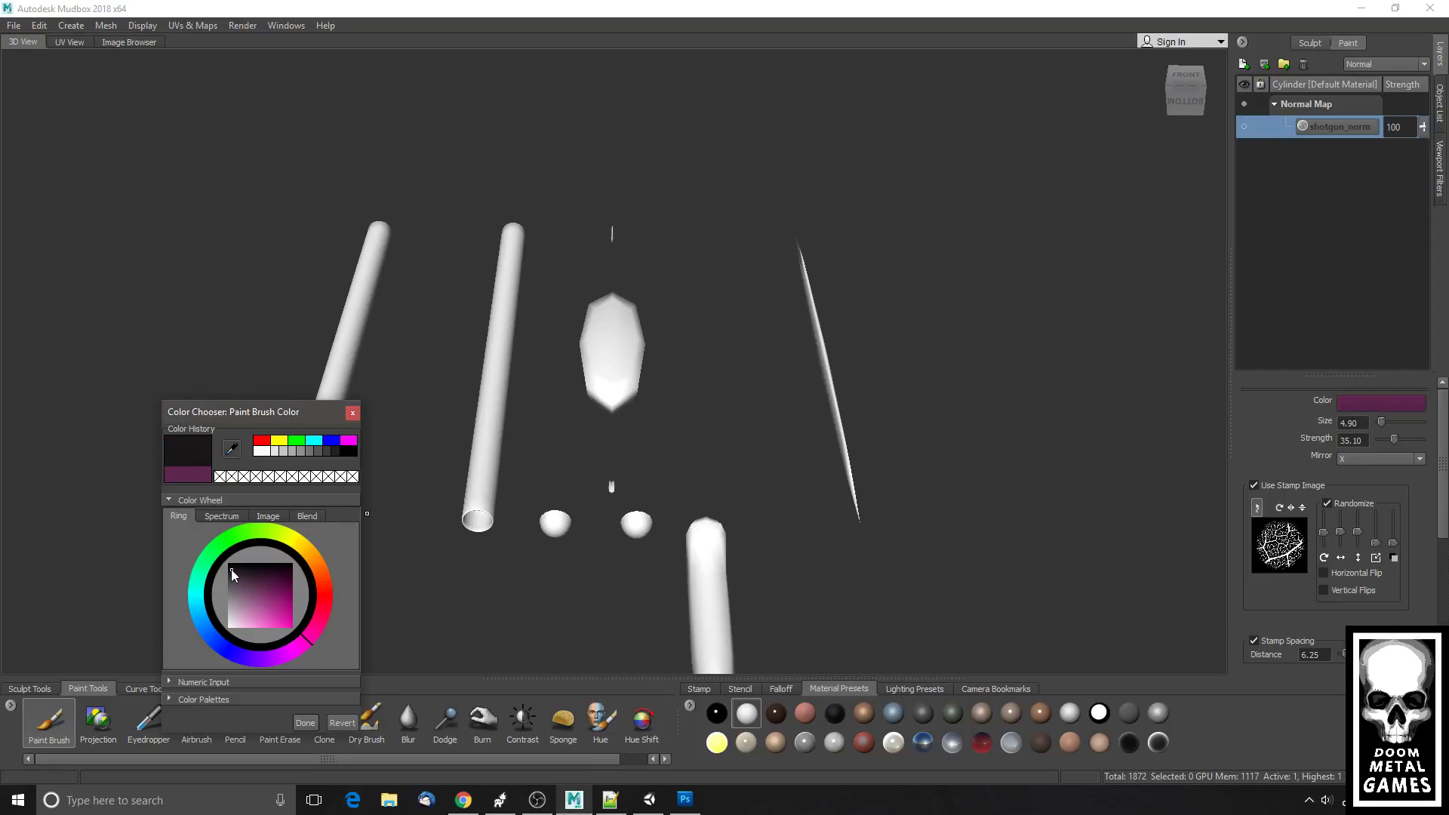
pyautogui.click(303, 722)
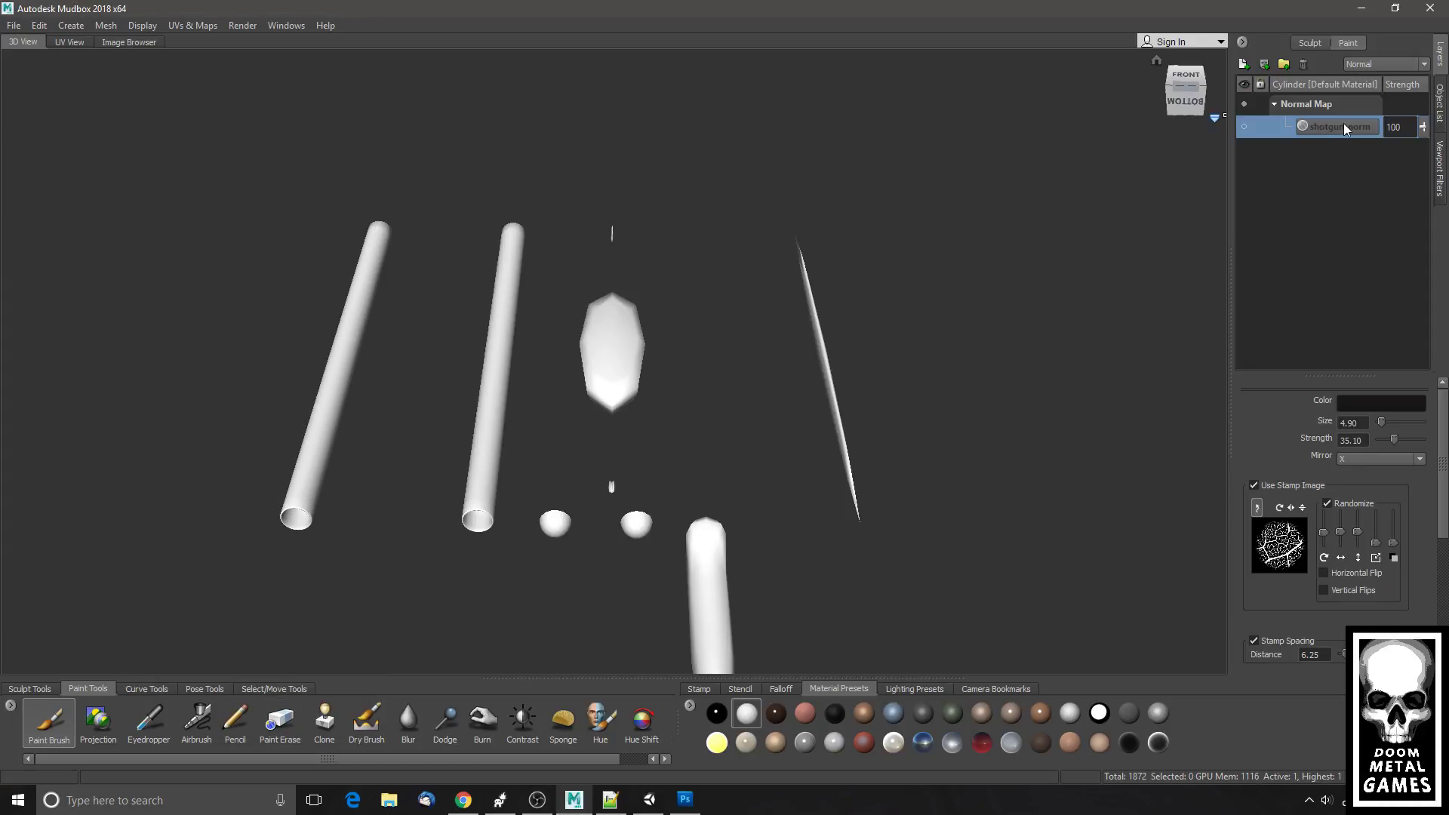
# - Create a new paint layer named Diffuse in the Diffuse channel
pyautogui.rightClick(1372, 194)
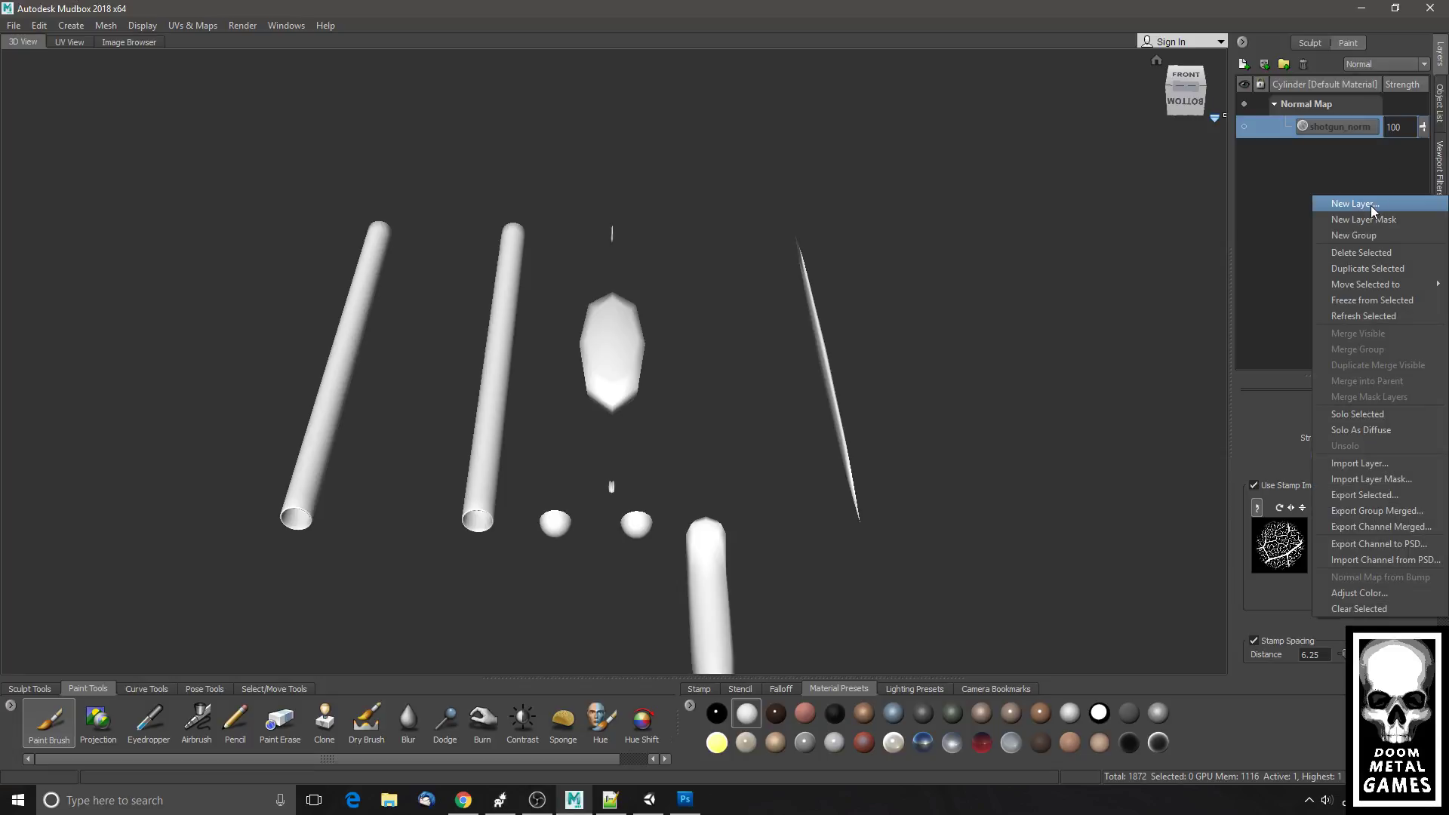
pyautogui.click(1372, 202)
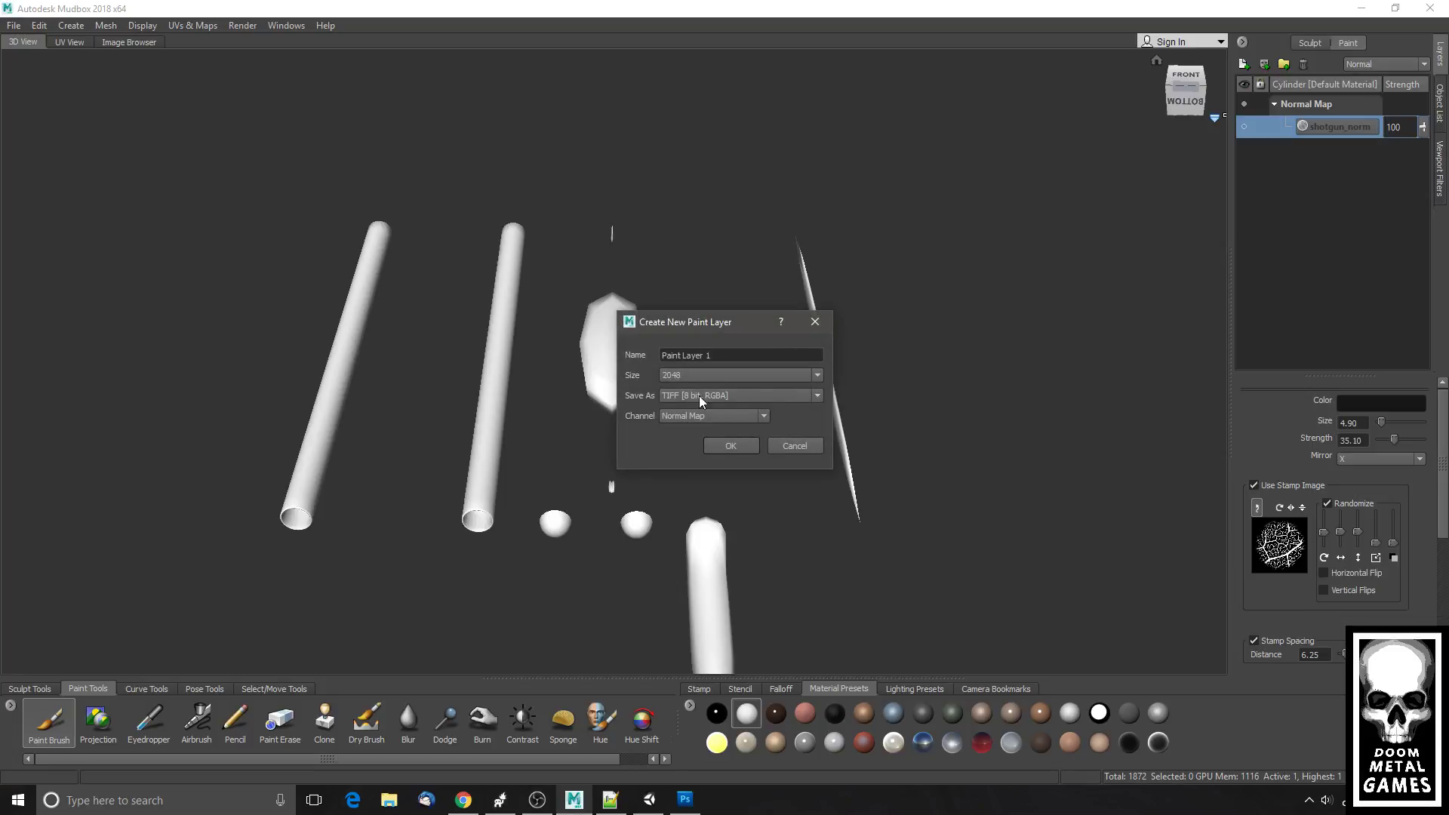
pyautogui.write('Diffuse')
pyautogui.click(724, 419)
pyautogui.click(720, 433)
pyautogui.click(731, 446)
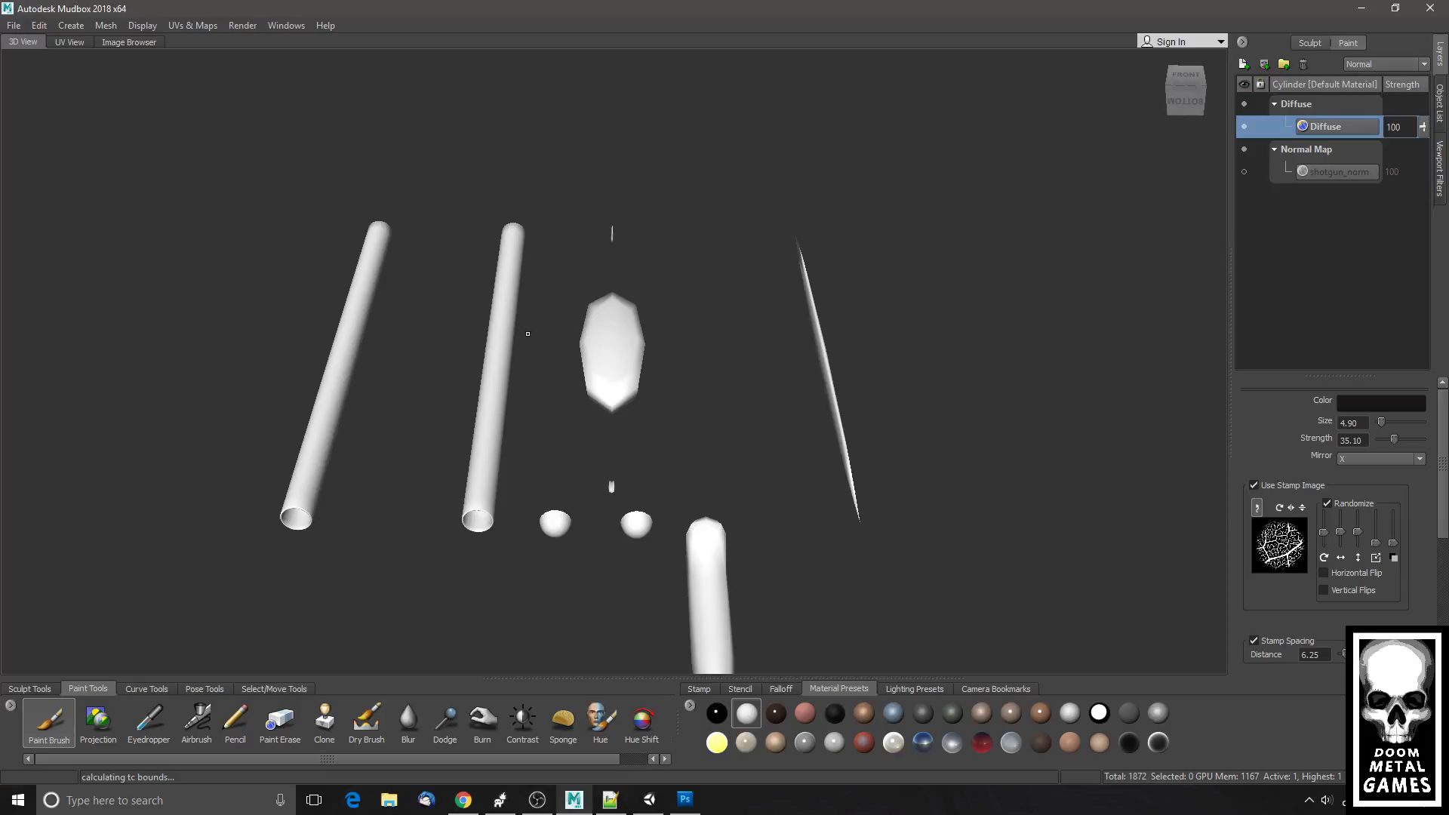
# - Turn off the brush's stamp image and paint a dark base coat over the barrels, stock and other parts on the Diffuse layer
pyautogui.moveTo(476, 449); pyautogui.dragTo(504, 305)
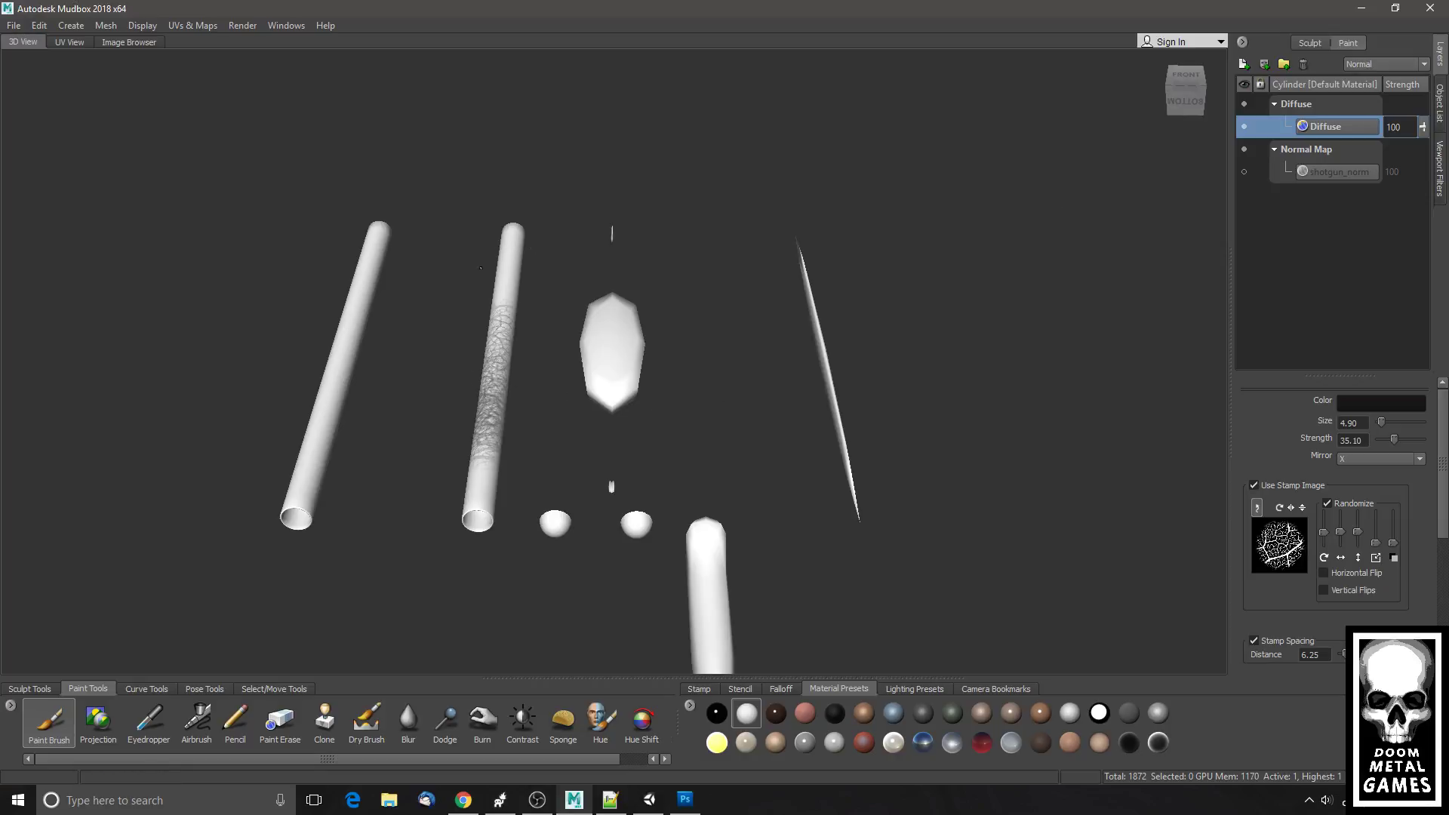
pyautogui.click(1255, 485)
pyautogui.moveTo(303, 502)
pyautogui.mouseDown()
pyautogui.moveTo(355, 325)
pyautogui.moveTo(544, 362)
pyautogui.moveTo(570, 144)
pyautogui.moveTo(480, 498)
pyautogui.moveTo(632, 521)
pyautogui.moveTo(711, 652)
pyautogui.moveTo(710, 588)
pyautogui.moveTo(830, 378)
pyautogui.moveTo(826, 355)
pyautogui.moveTo(865, 447)
pyautogui.moveTo(806, 260)
pyautogui.moveTo(814, 314)
pyautogui.mouseUp()
pyautogui.moveTo(842, 499)
pyautogui.mouseDown()
pyautogui.moveTo(762, 423)
pyautogui.moveTo(738, 457)
pyautogui.moveTo(551, 431)
pyautogui.mouseUp()
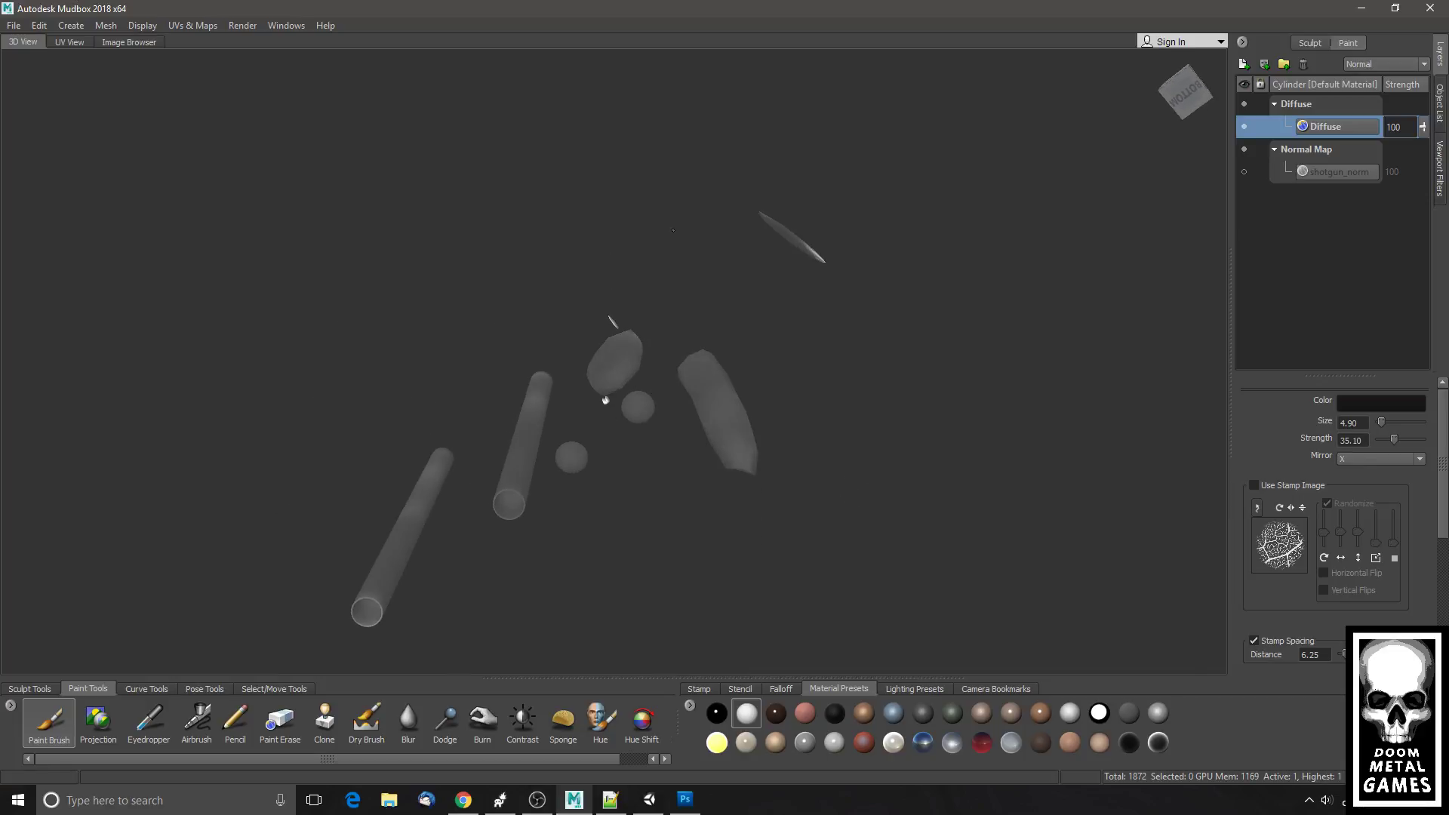
pyautogui.moveTo(876, 288); pyautogui.dragTo(543, 396)
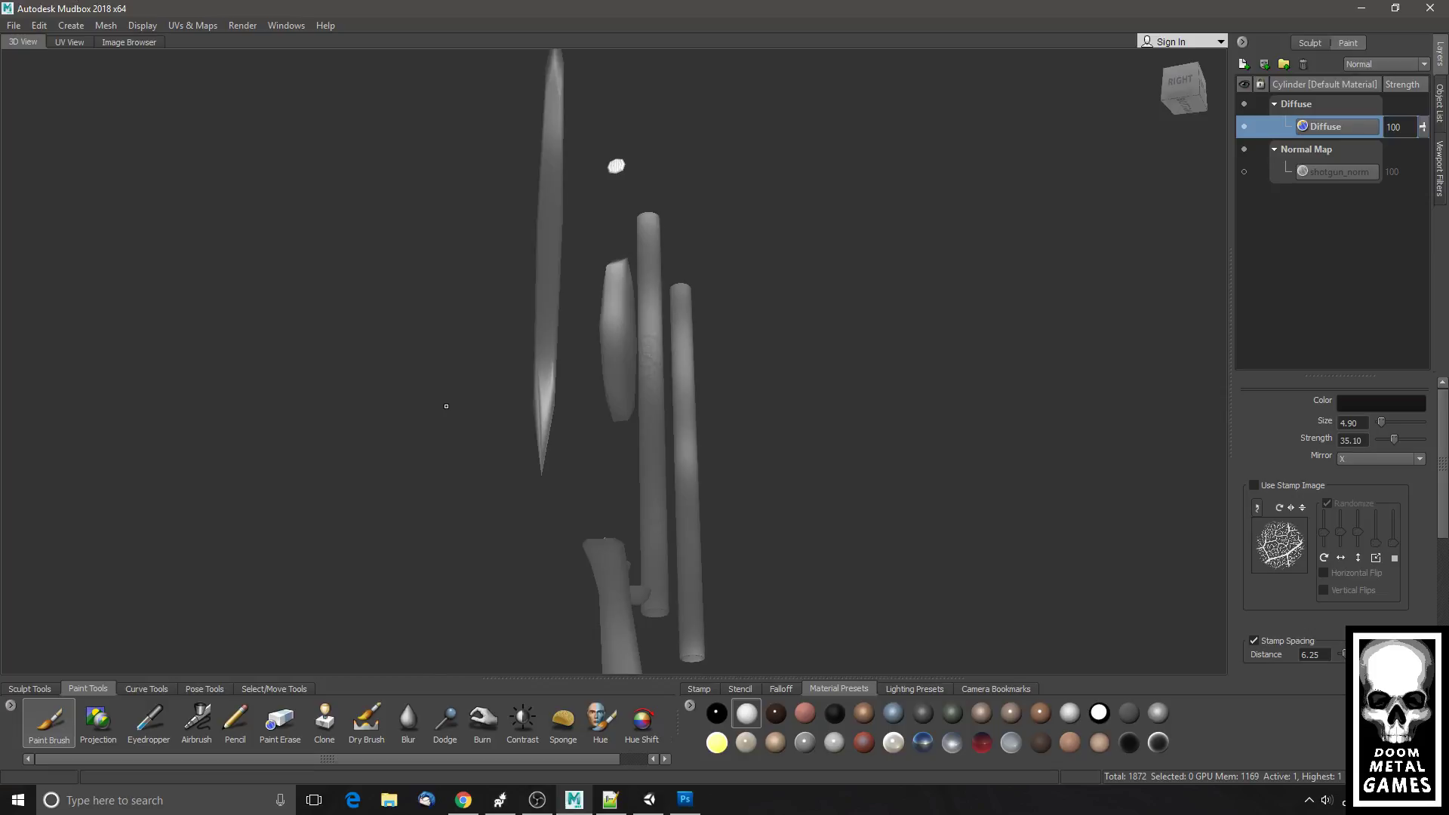
pyautogui.moveTo(541, 457)
pyautogui.mouseDown()
pyautogui.moveTo(549, 305)
pyautogui.moveTo(651, 302)
pyautogui.moveTo(542, 52)
pyautogui.mouseUp()
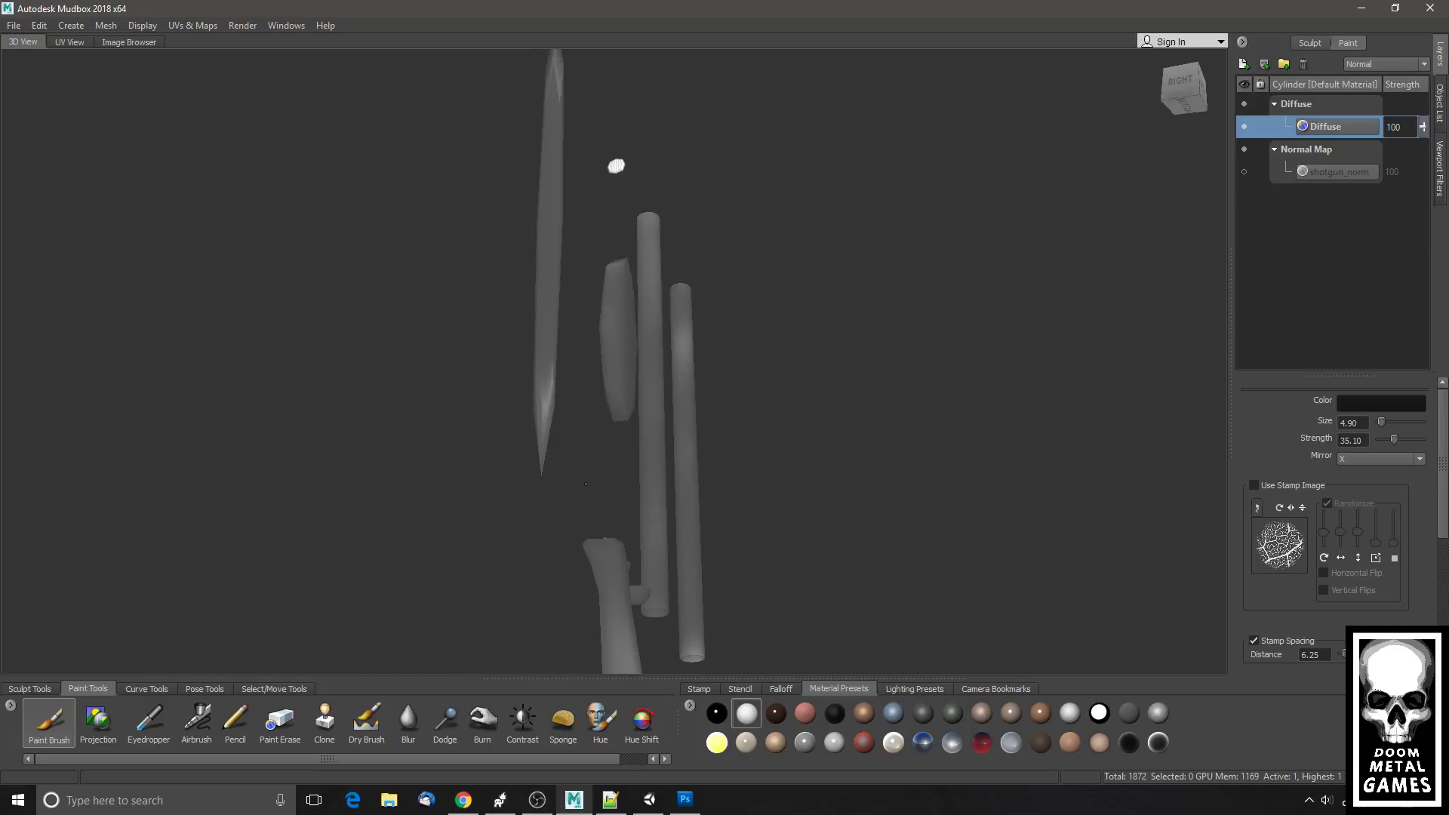
pyautogui.moveTo(586, 483); pyautogui.dragTo(616, 84)
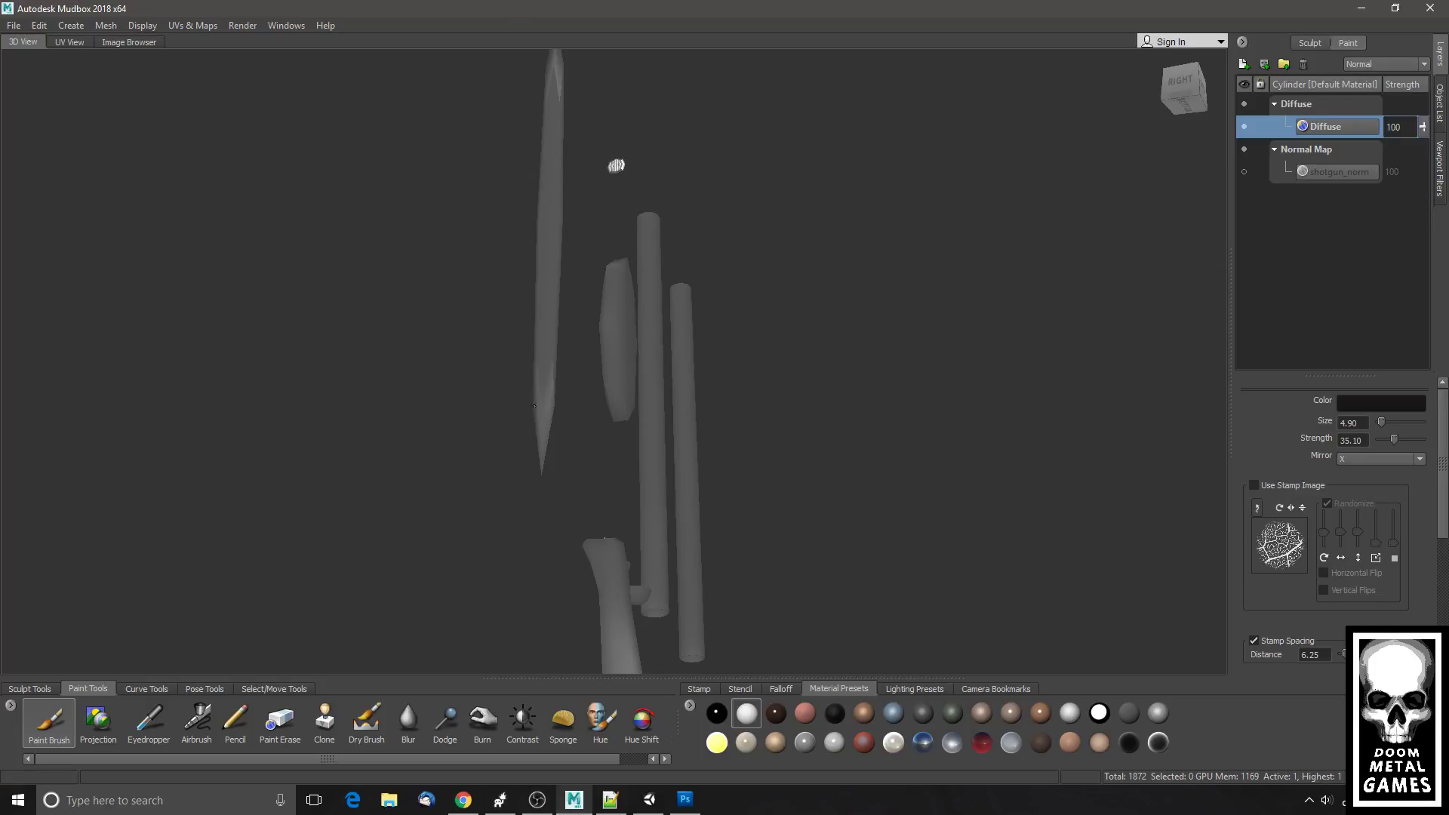
pyautogui.moveTo(534, 406); pyautogui.dragTo(853, 328)
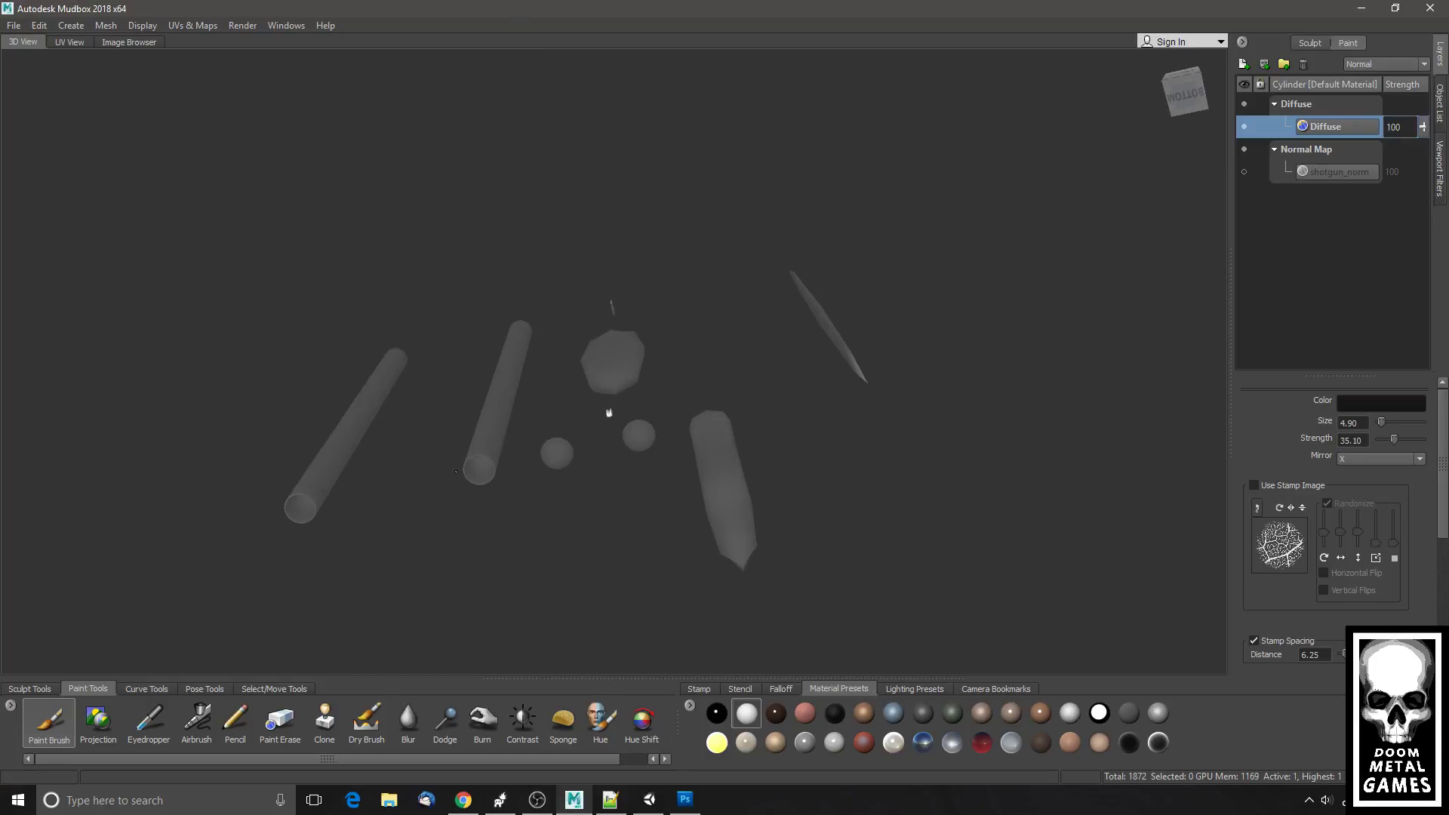
# - Check the dark base coat around the shotgun parts and set the Paint Brush color to a medium brown
pyautogui.moveTo(656, 394); pyautogui.dragTo(565, 481)
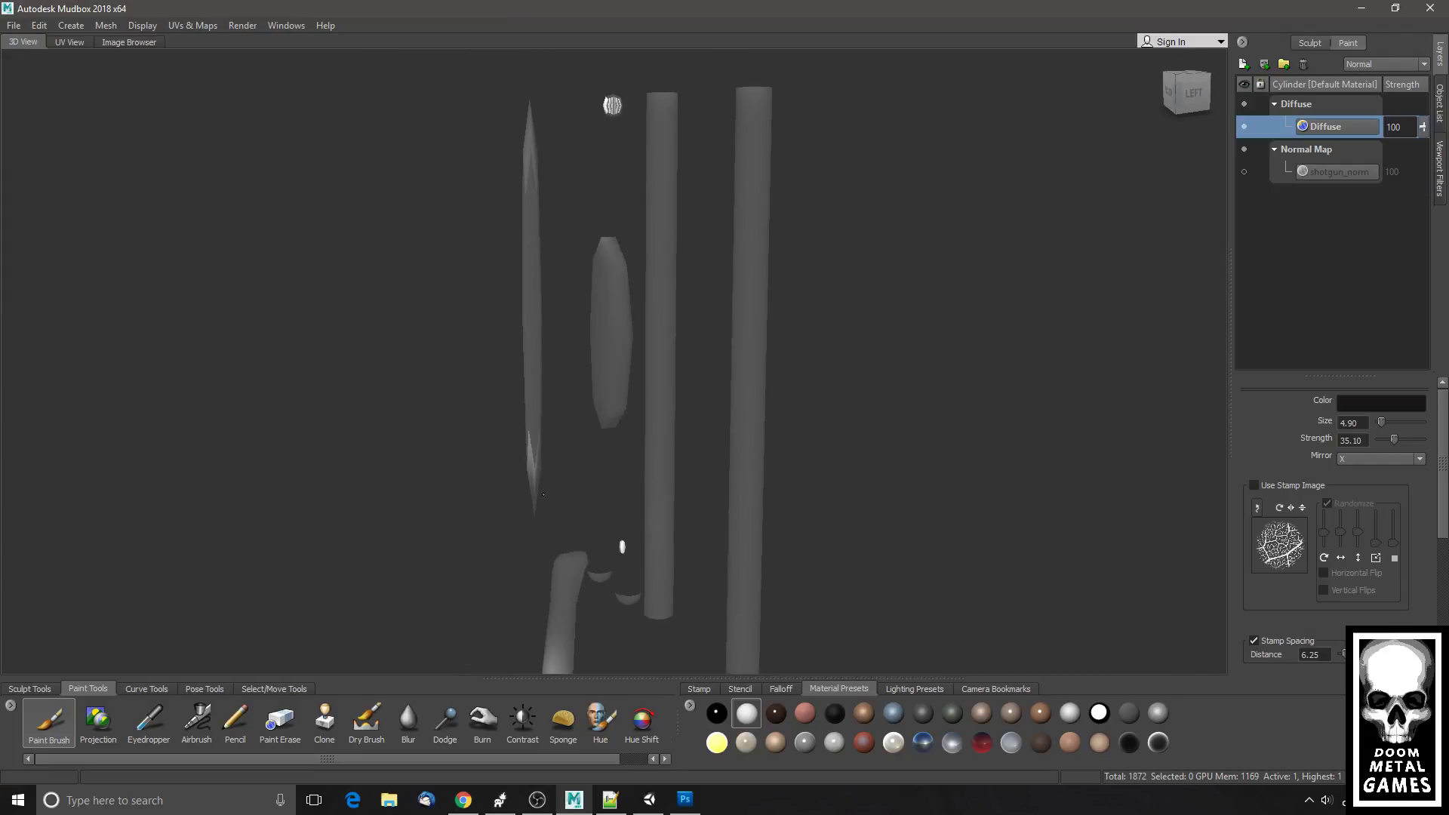
pyautogui.moveTo(622, 546); pyautogui.dragTo(615, 440)
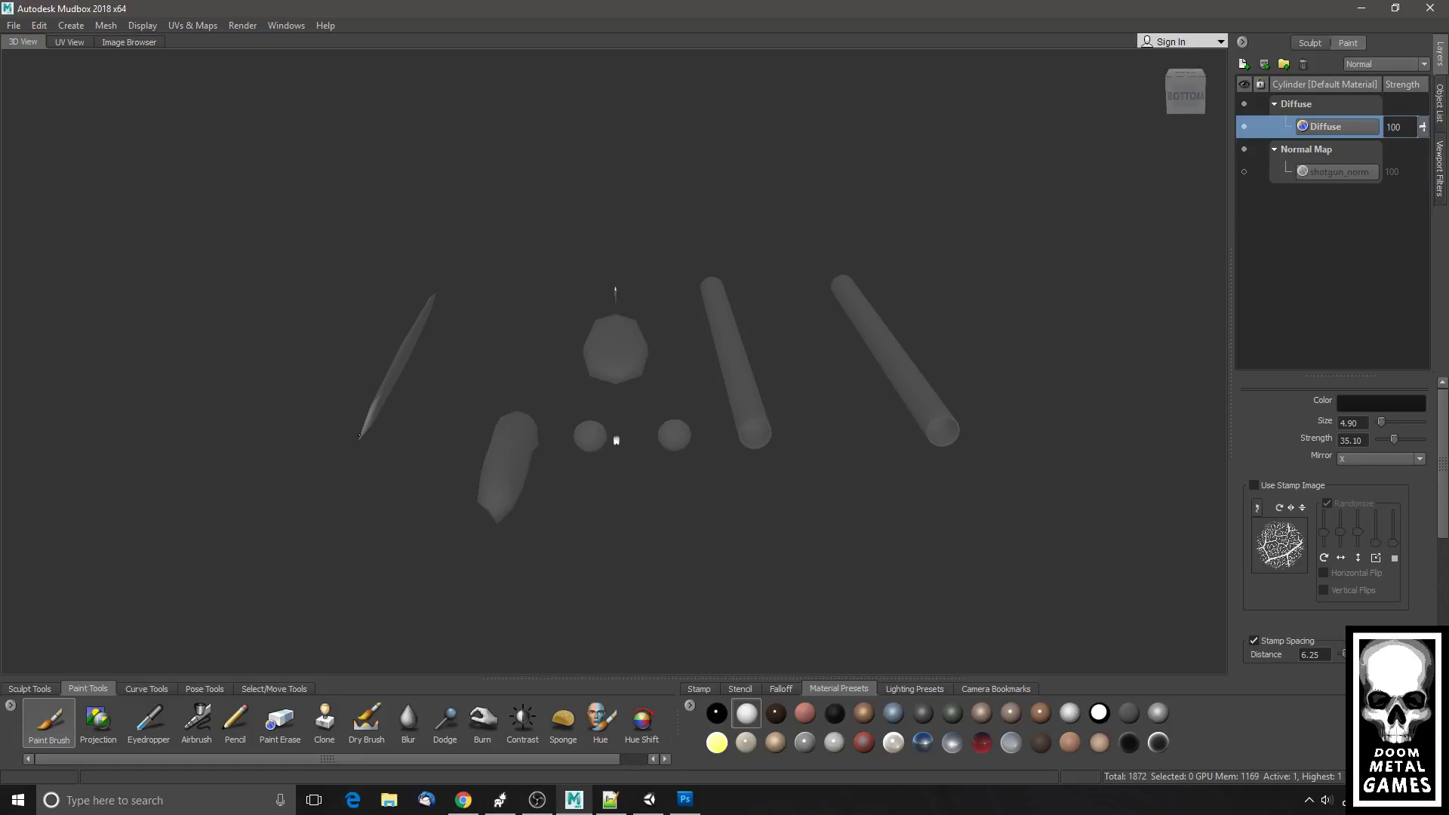
pyautogui.moveTo(616, 441); pyautogui.dragTo(613, 533)
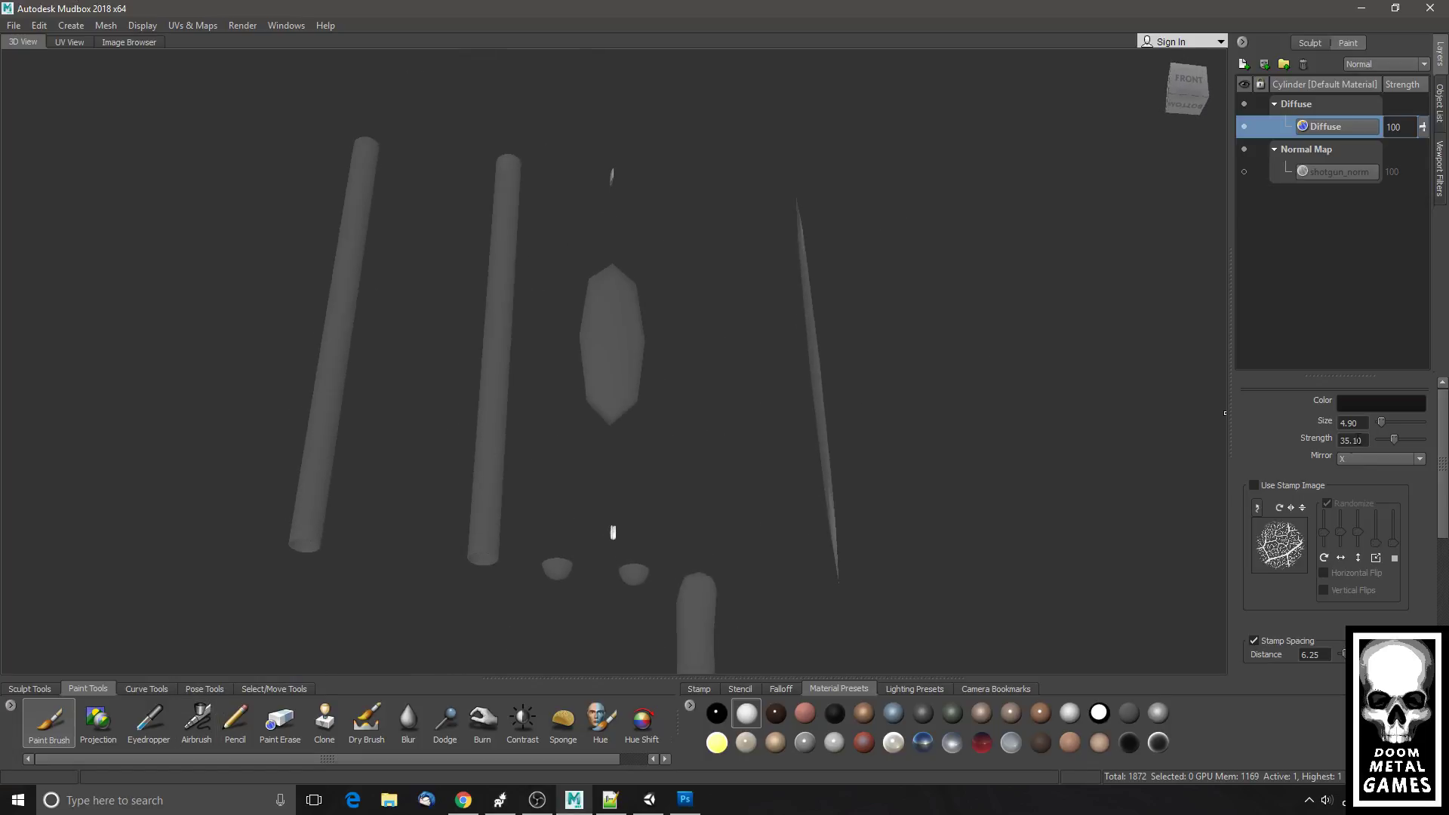
pyautogui.click(1356, 401)
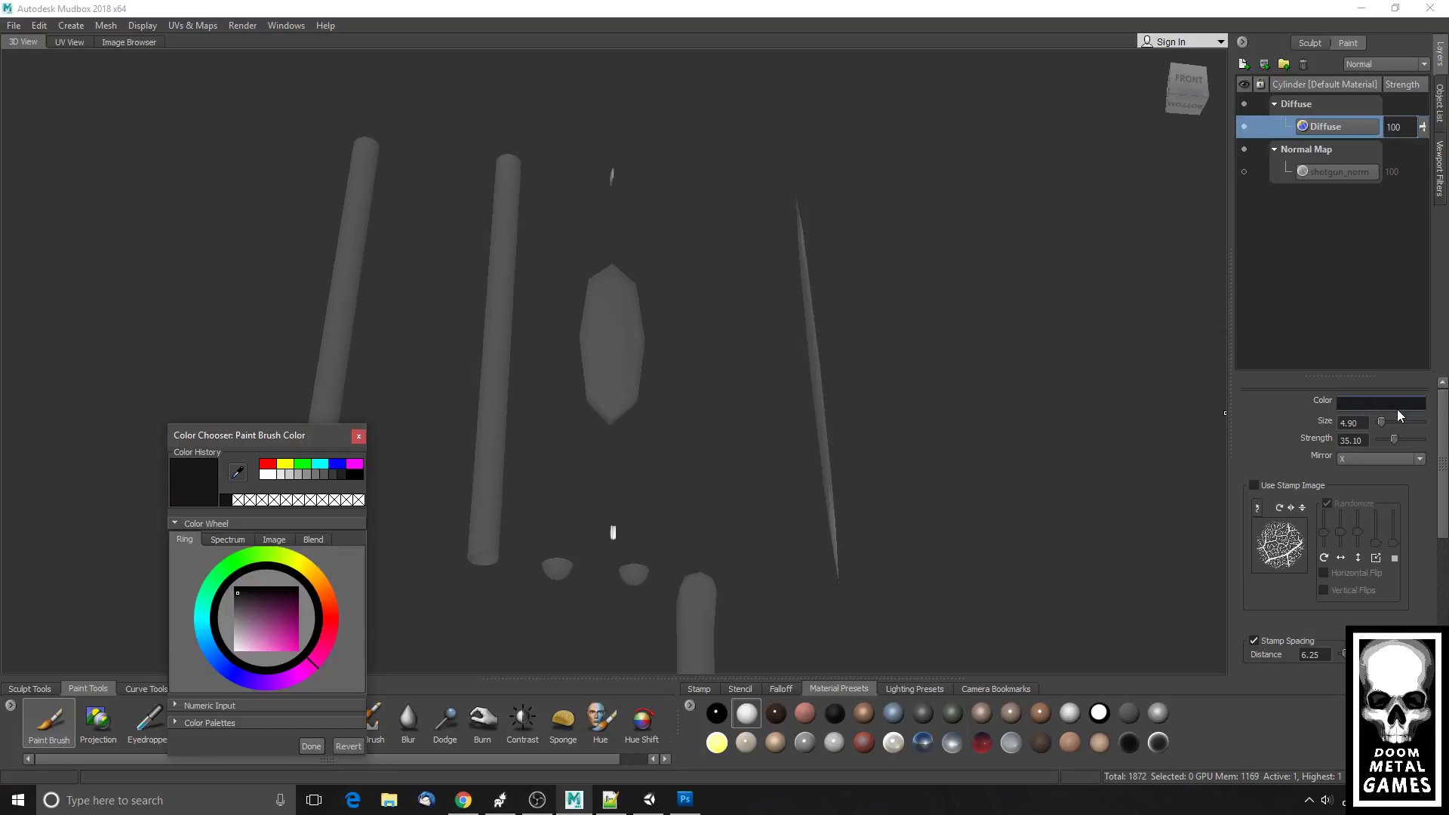
pyautogui.click(332, 596)
pyautogui.moveTo(292, 602); pyautogui.dragTo(268, 615)
# - Paint the faceted fore-end part brown on all sides on the Diffuse layer
pyautogui.click(615, 353)
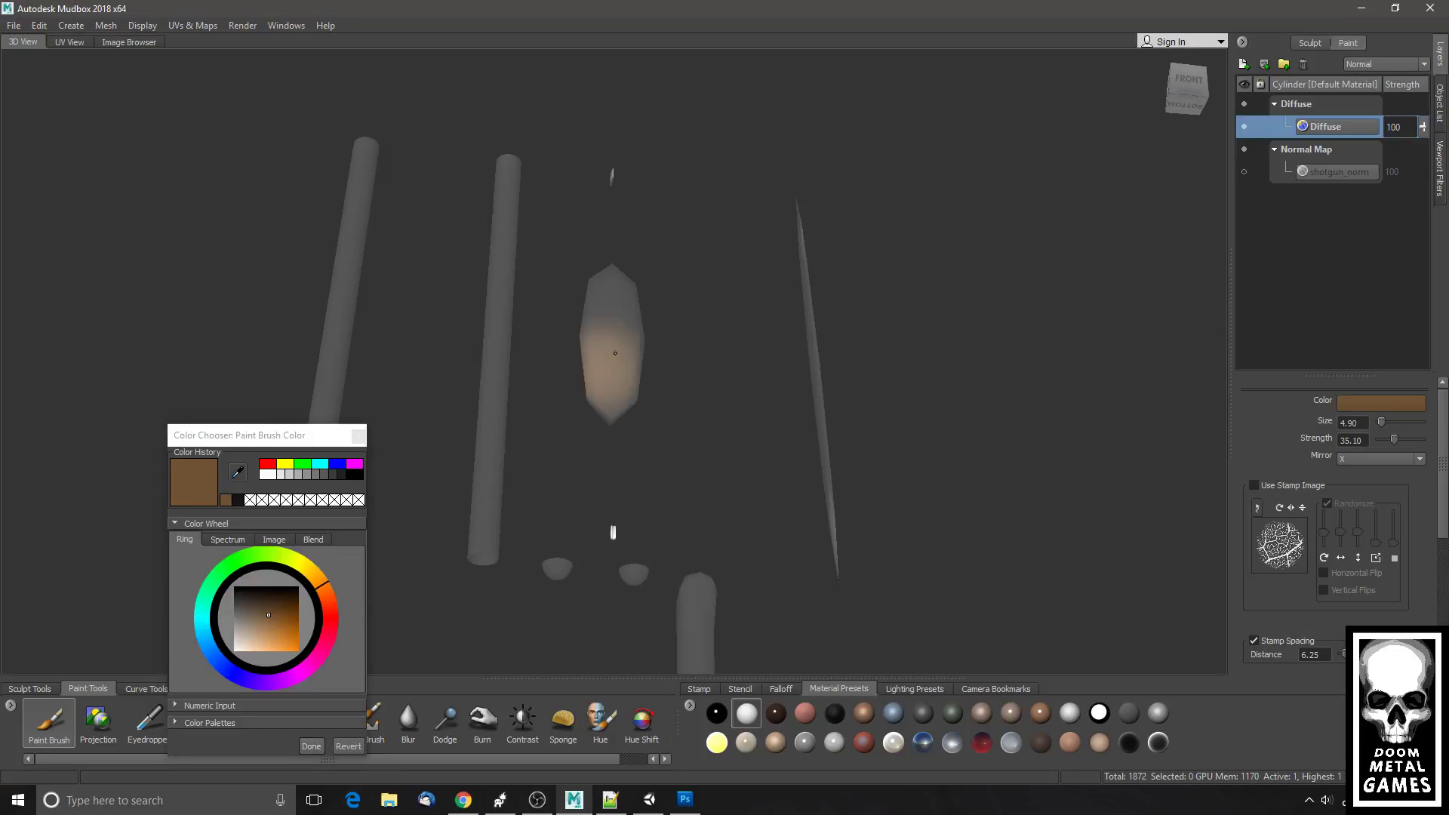
pyautogui.moveTo(615, 353); pyautogui.dragTo(601, 293)
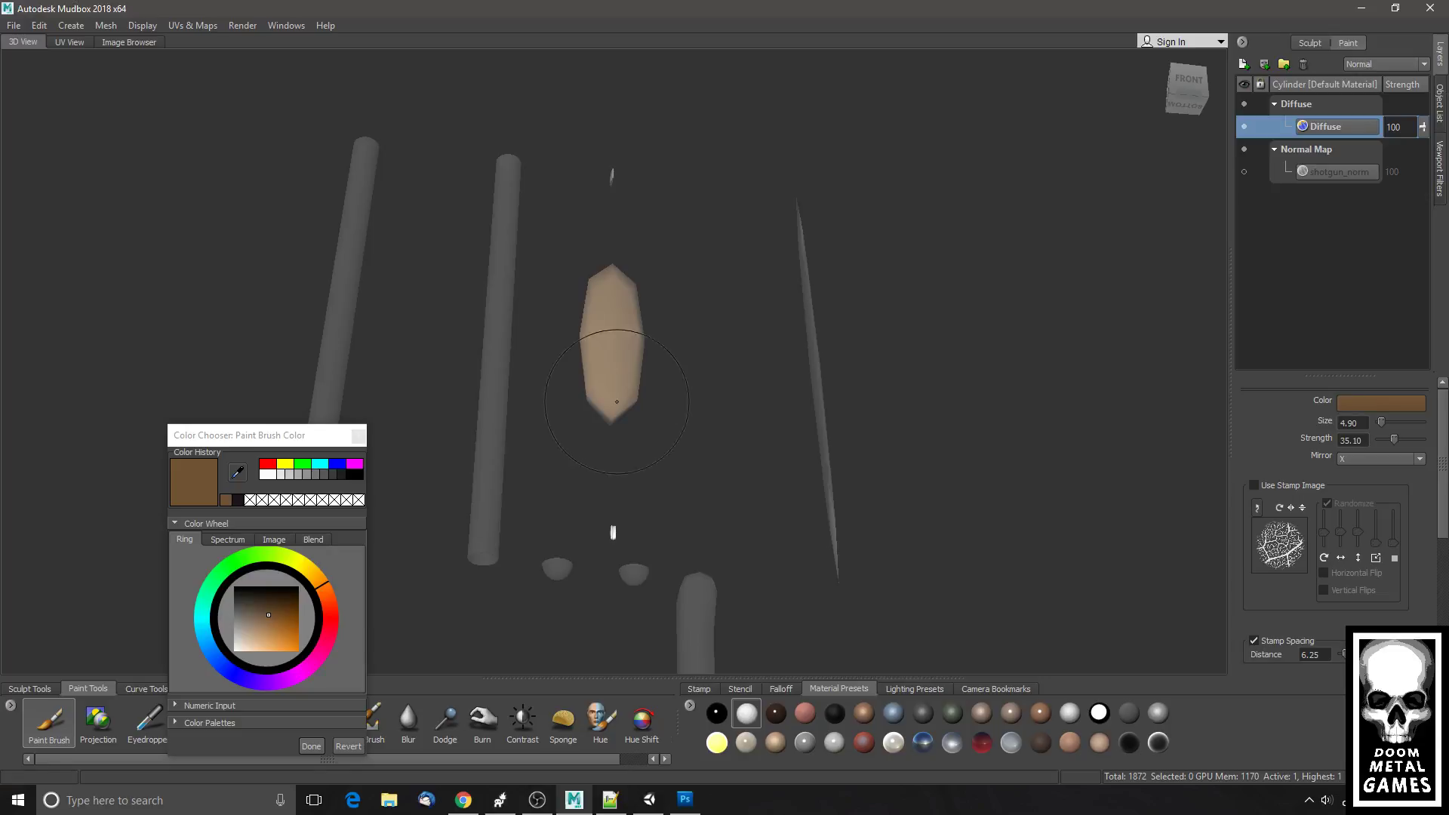
pyautogui.keyDown('alt'); pyautogui.moveTo(616, 401); pyautogui.dragTo(836, 464); pyautogui.keyUp('alt')
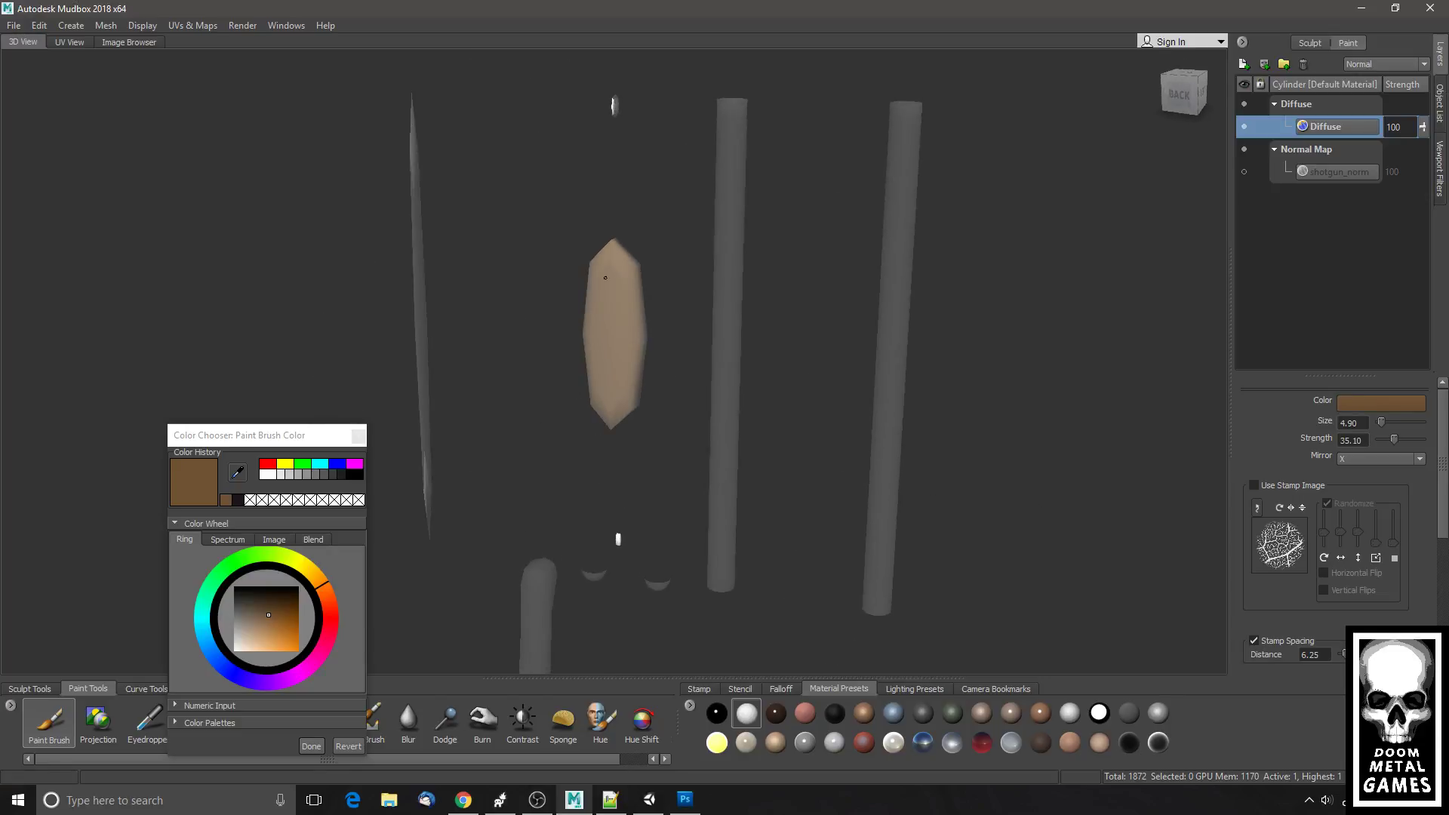
pyautogui.moveTo(621, 233)
pyautogui.keyDown('alt'); pyautogui.mouseDown()
pyautogui.moveTo(461, 210)
pyautogui.moveTo(469, 155)
pyautogui.moveTo(562, 208)
pyautogui.mouseUp(); pyautogui.keyUp('alt')
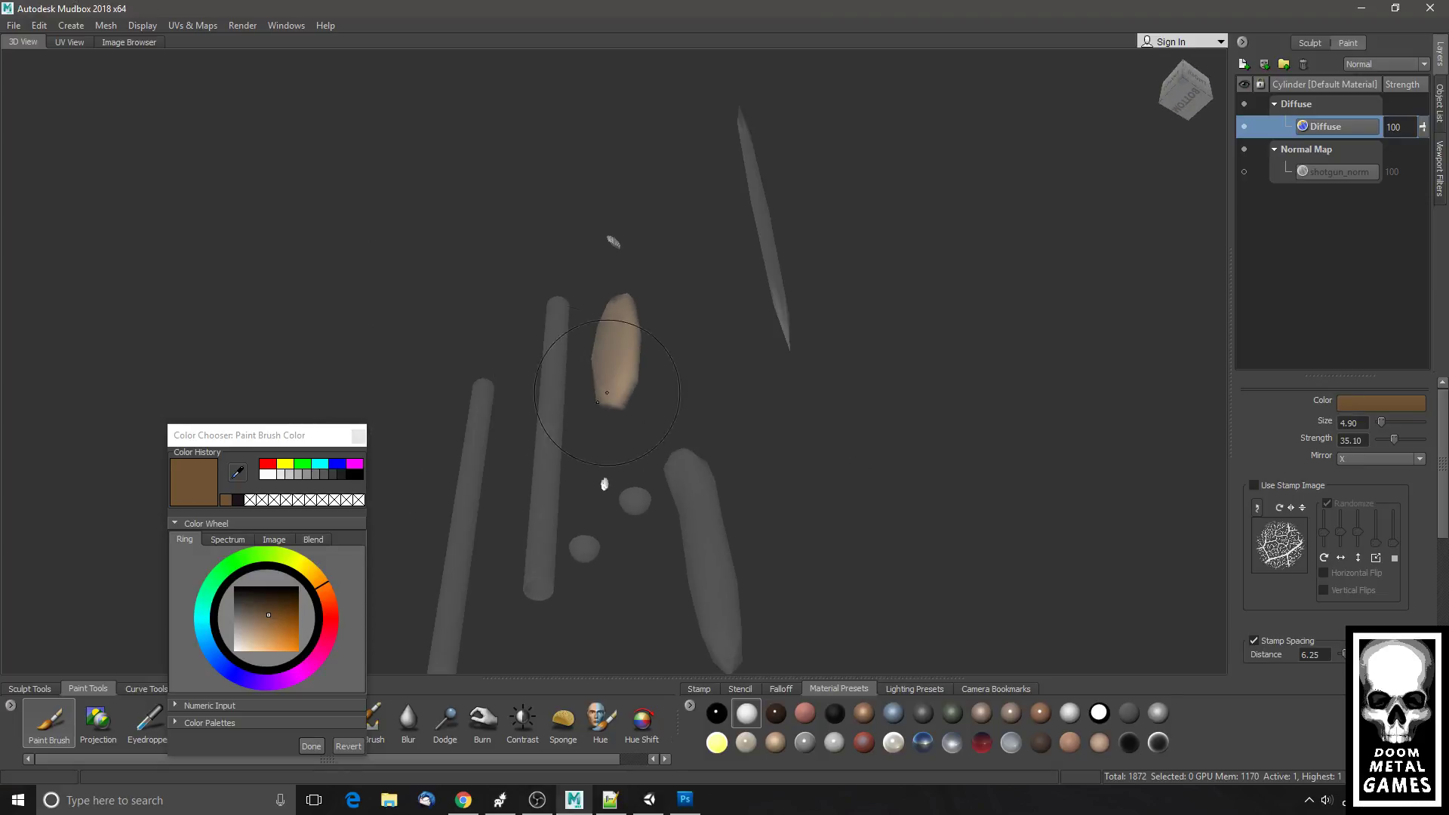
# - Paint the long stock part brown along its full length and around all its sides
pyautogui.moveTo(688, 476)
pyautogui.mouseDown()
pyautogui.moveTo(721, 575)
pyautogui.moveTo(722, 642)
pyautogui.mouseUp()
pyautogui.moveTo(679, 570)
pyautogui.keyDown('alt'); pyautogui.mouseDown()
pyautogui.moveTo(728, 615)
pyautogui.moveTo(740, 486)
pyautogui.moveTo(788, 512)
pyautogui.moveTo(633, 354)
pyautogui.mouseUp(); pyautogui.keyUp('alt')
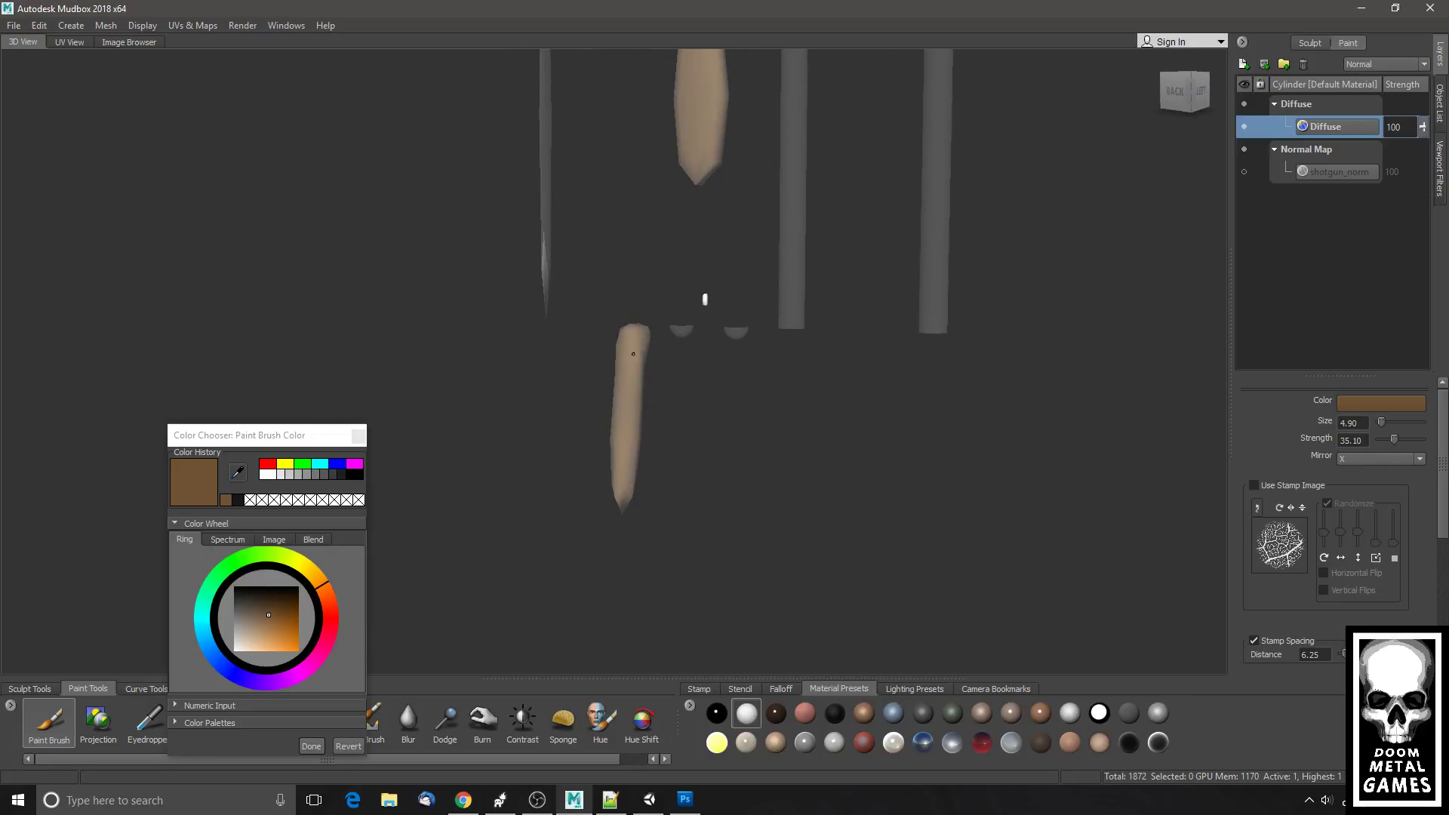
pyautogui.keyDown('alt'); pyautogui.moveTo(619, 482); pyautogui.dragTo(658, 427); pyautogui.keyUp('alt')
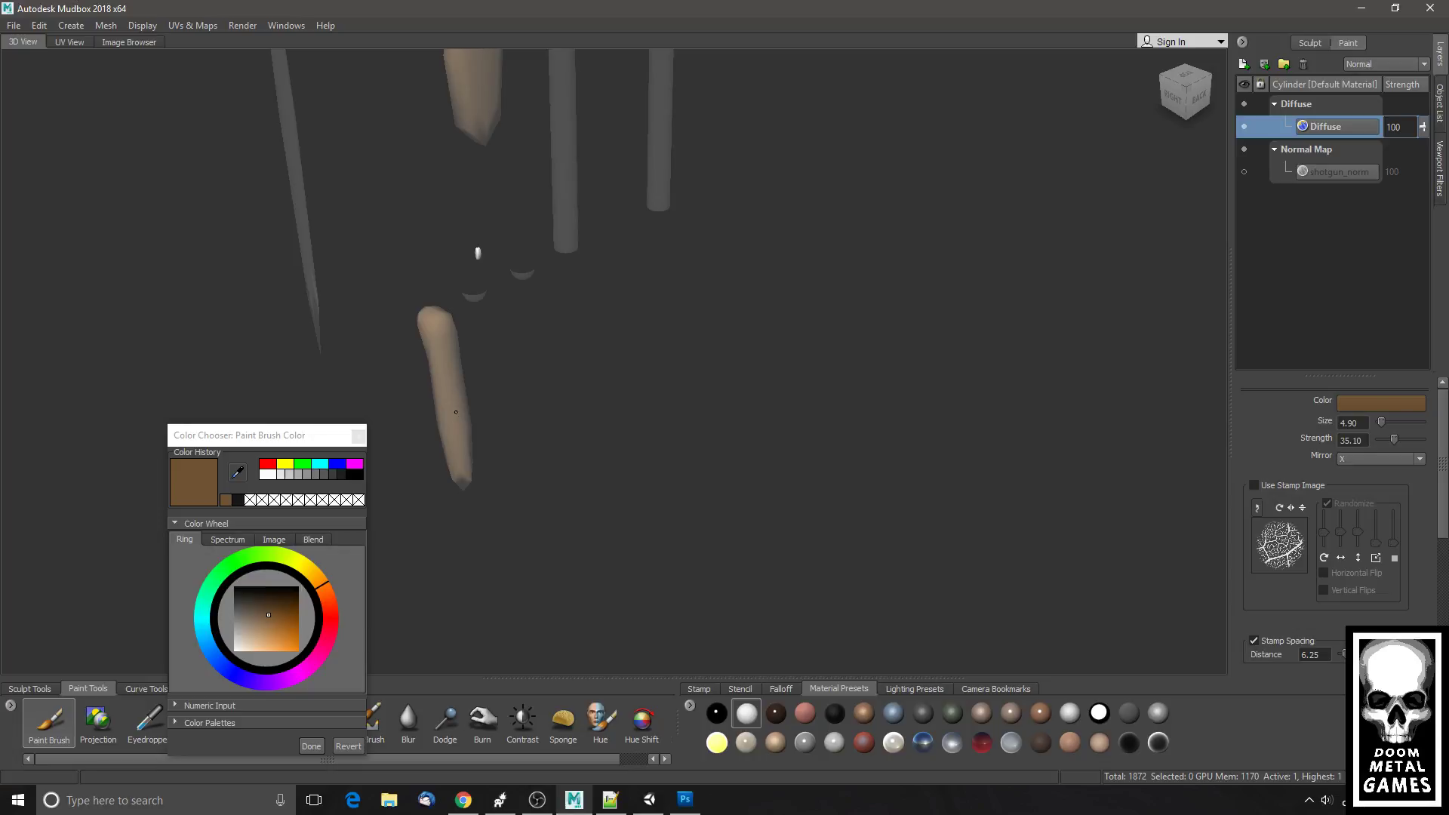
pyautogui.keyDown('alt'); pyautogui.moveTo(456, 412); pyautogui.dragTo(597, 181); pyautogui.keyUp('alt')
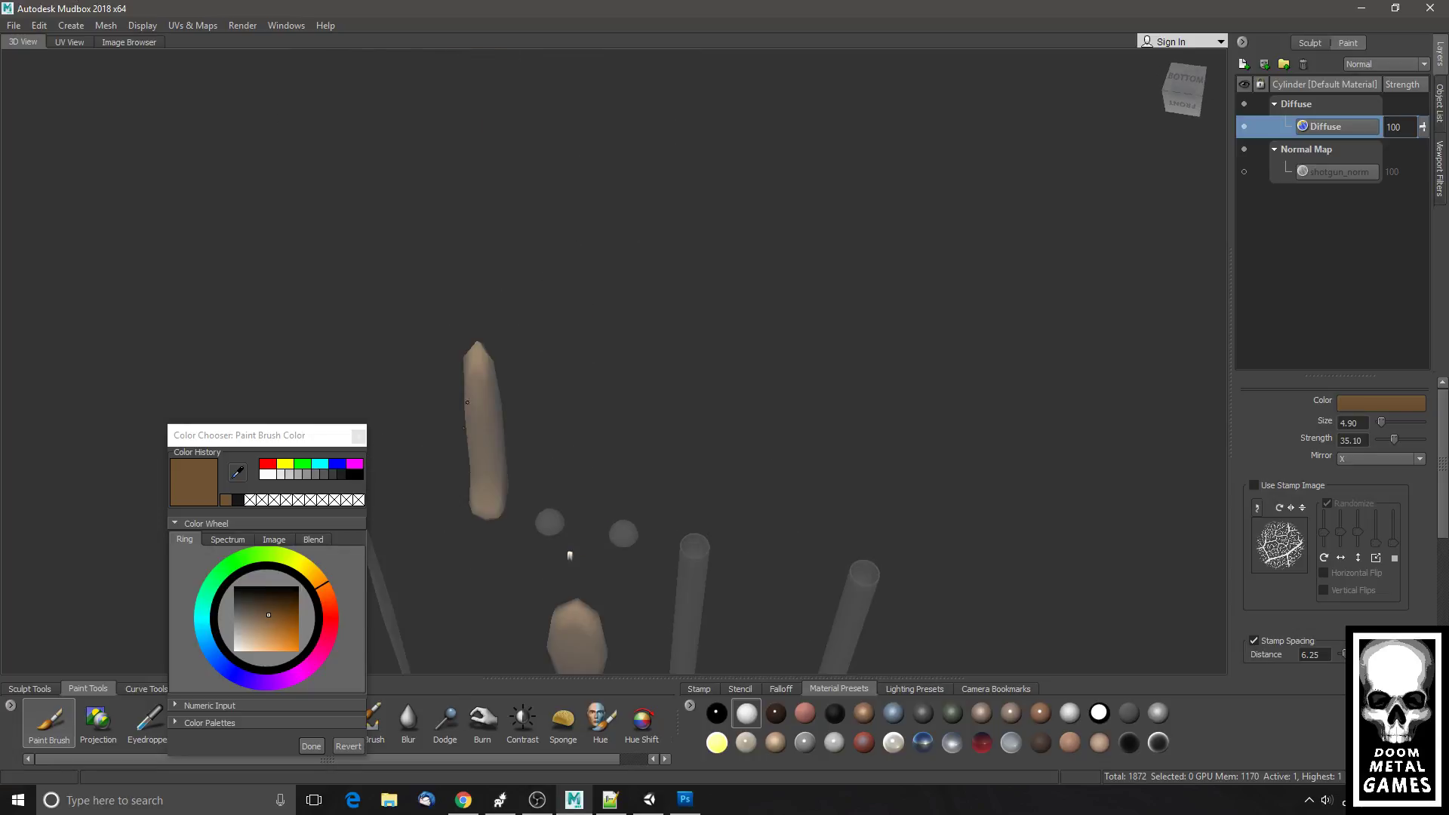
pyautogui.keyDown('alt'); pyautogui.moveTo(478, 353); pyautogui.dragTo(526, 185); pyautogui.keyUp('alt')
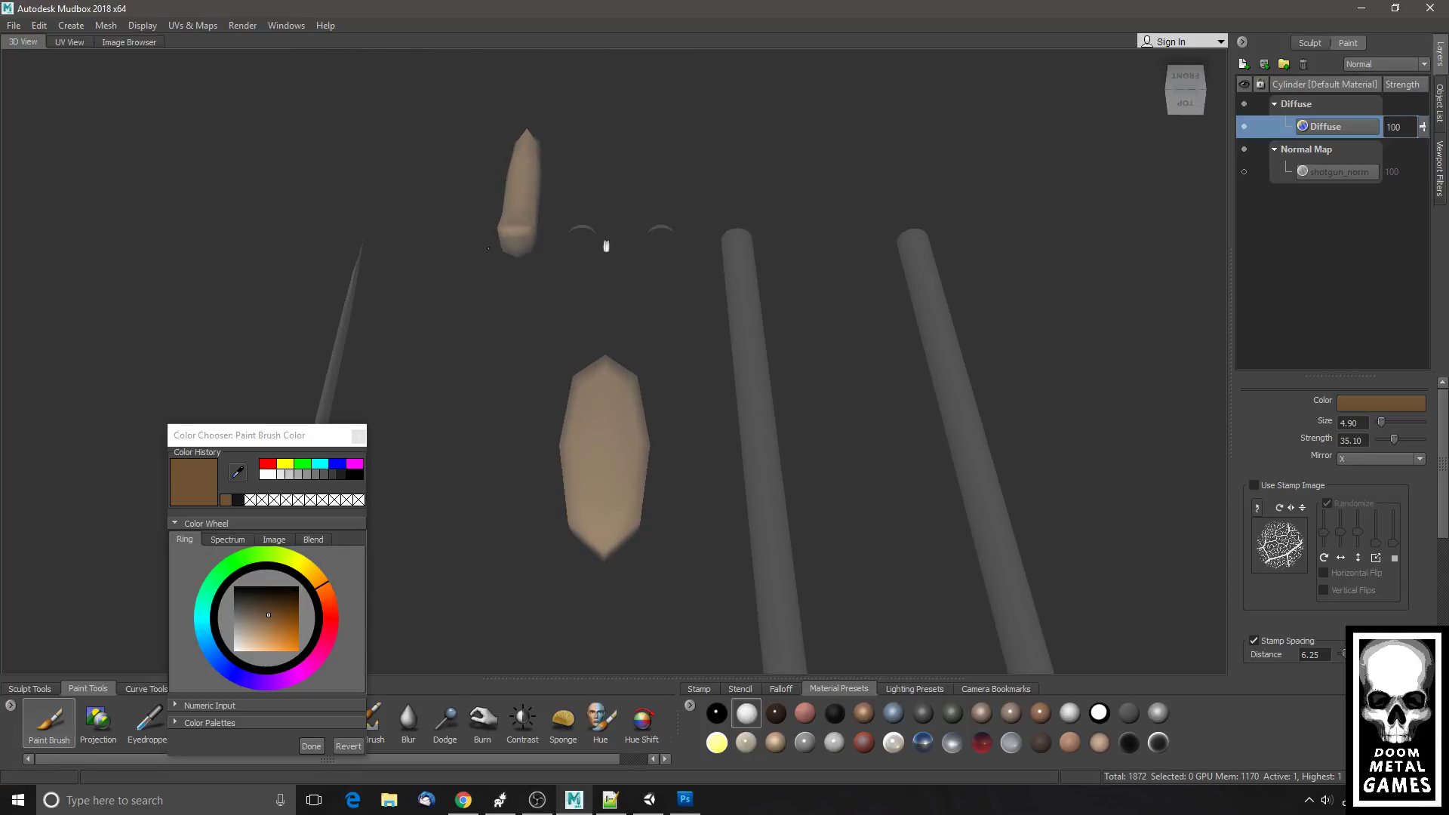
pyautogui.keyDown('alt'); pyautogui.moveTo(489, 247); pyautogui.dragTo(1015, 328); pyautogui.keyUp('alt')
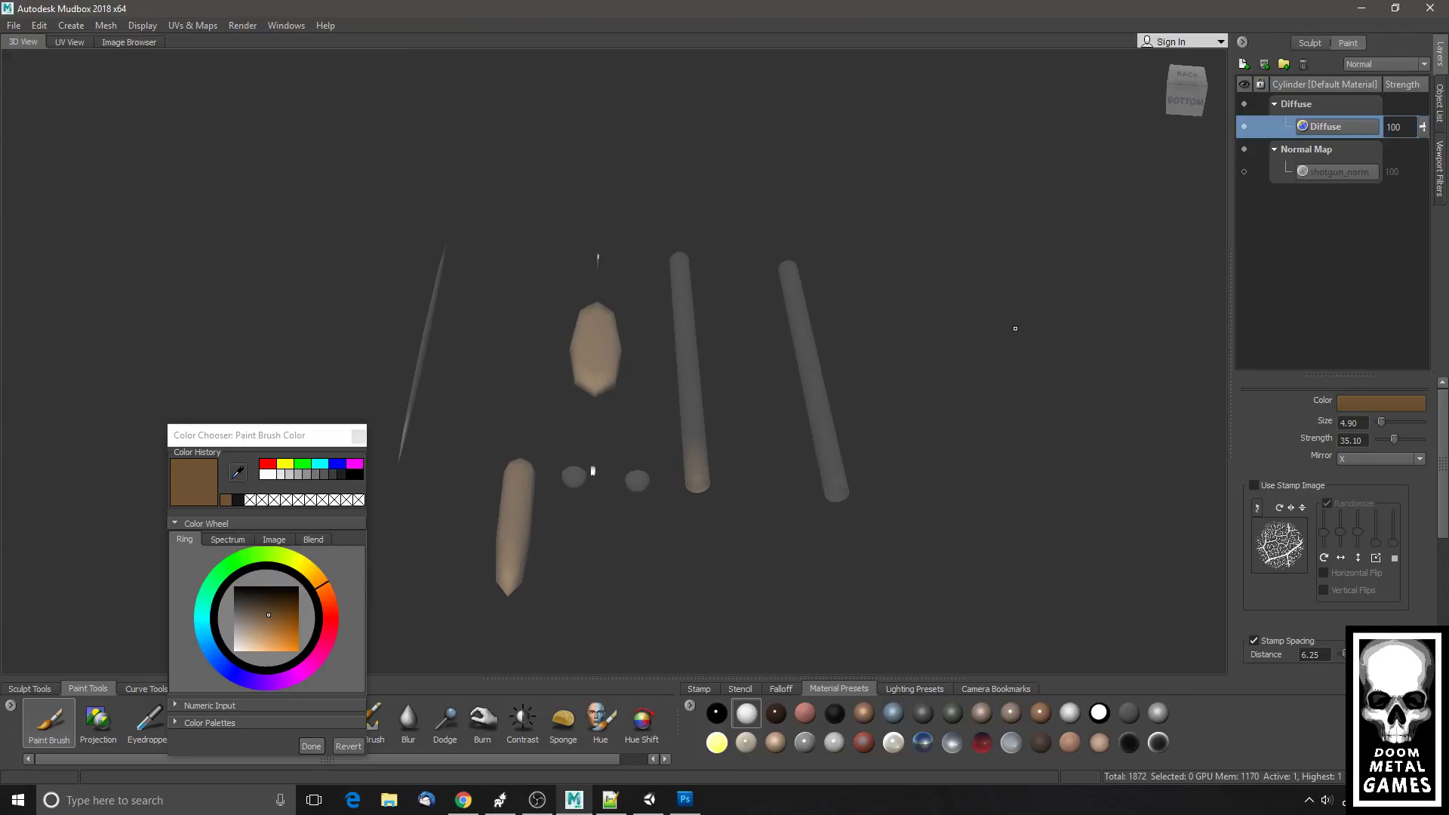
# - Export the Diffuse paint layer to the 3d models folder as shotgun_diffuse.psd in the Photoshop 16 bit Integer, RGBA format
pyautogui.rightClick(1333, 132)
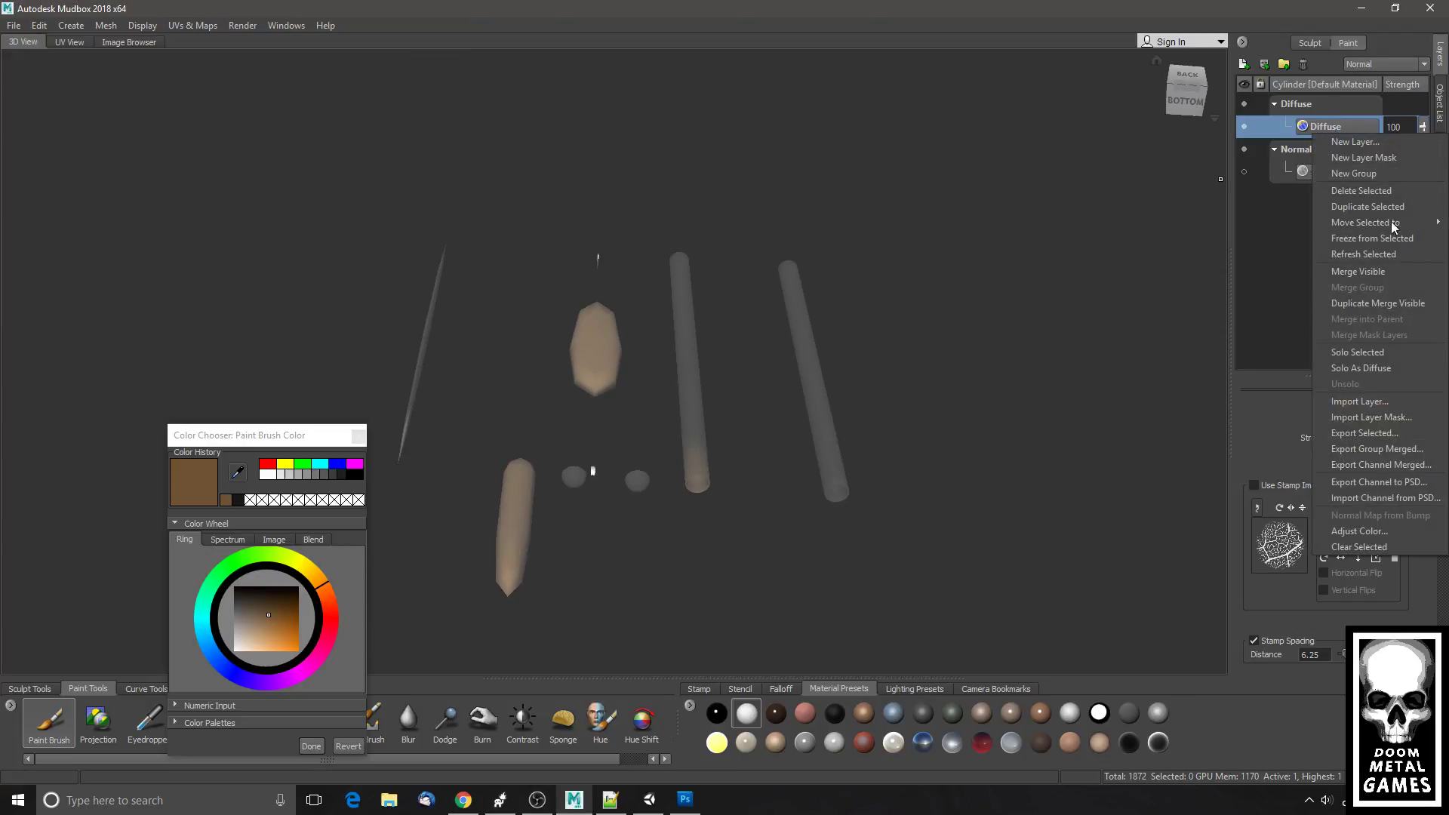
pyautogui.click(1425, 435)
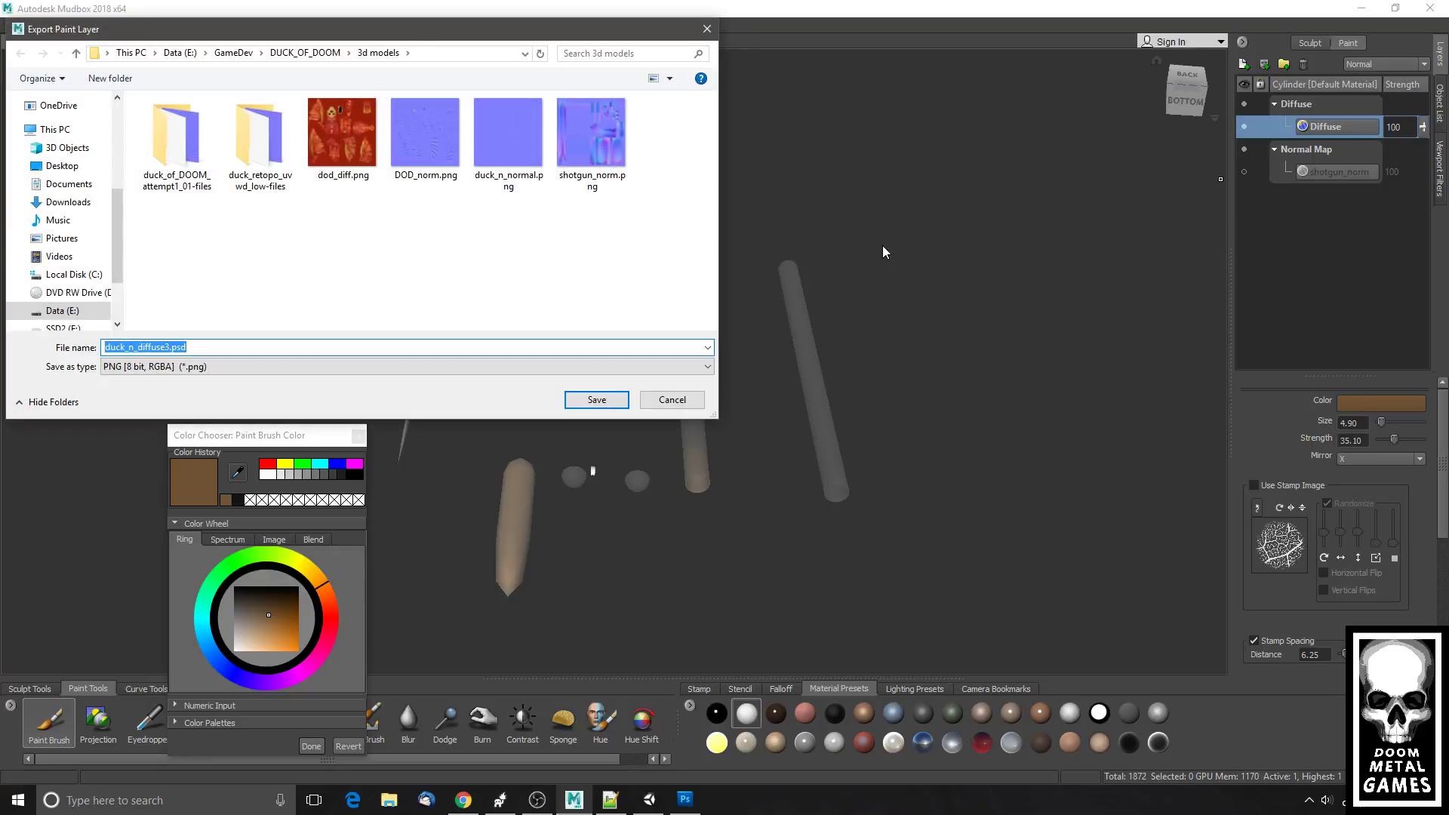
pyautogui.write('shotgu')
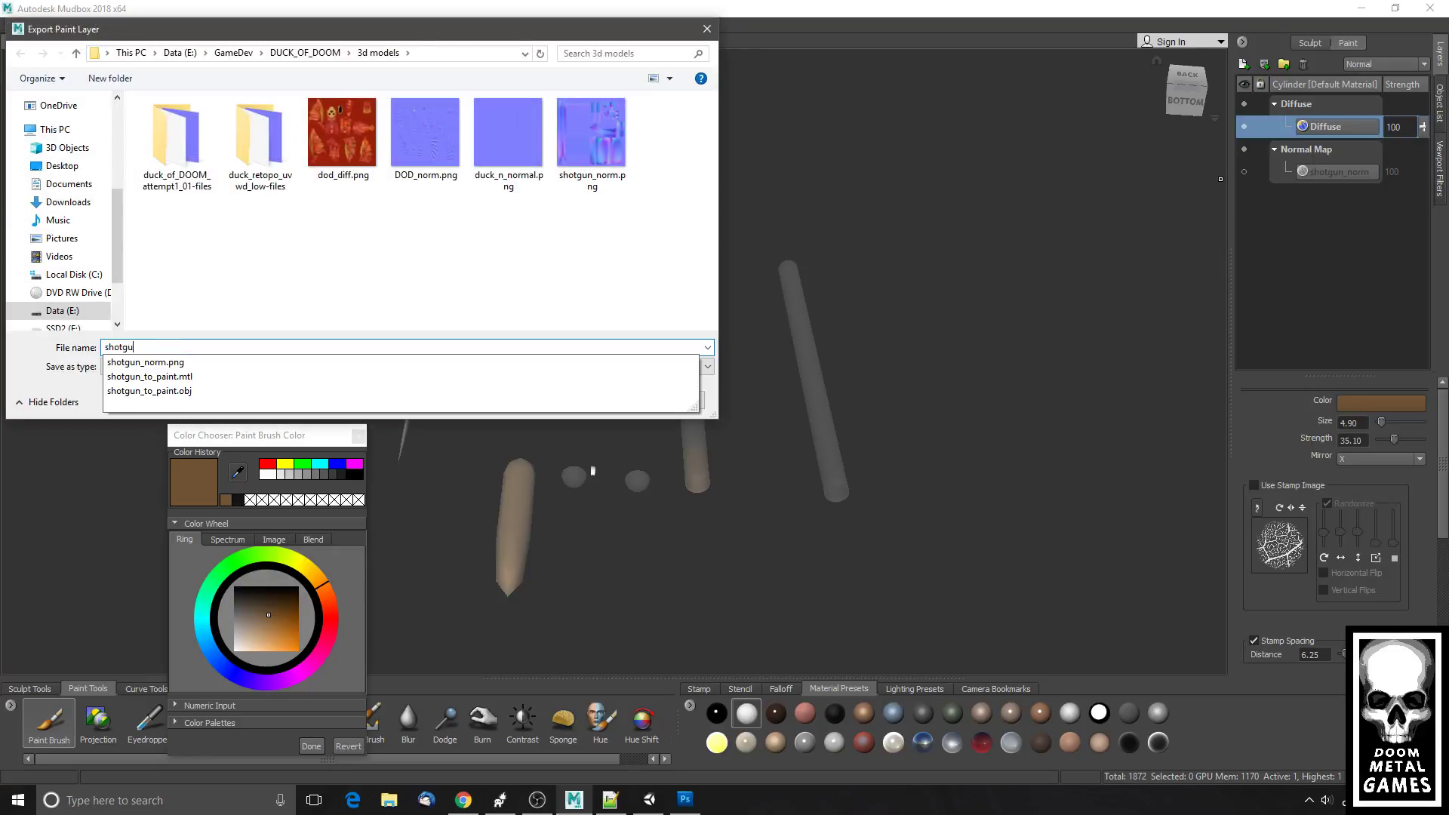
pyautogui.write('n_diffuse.p')
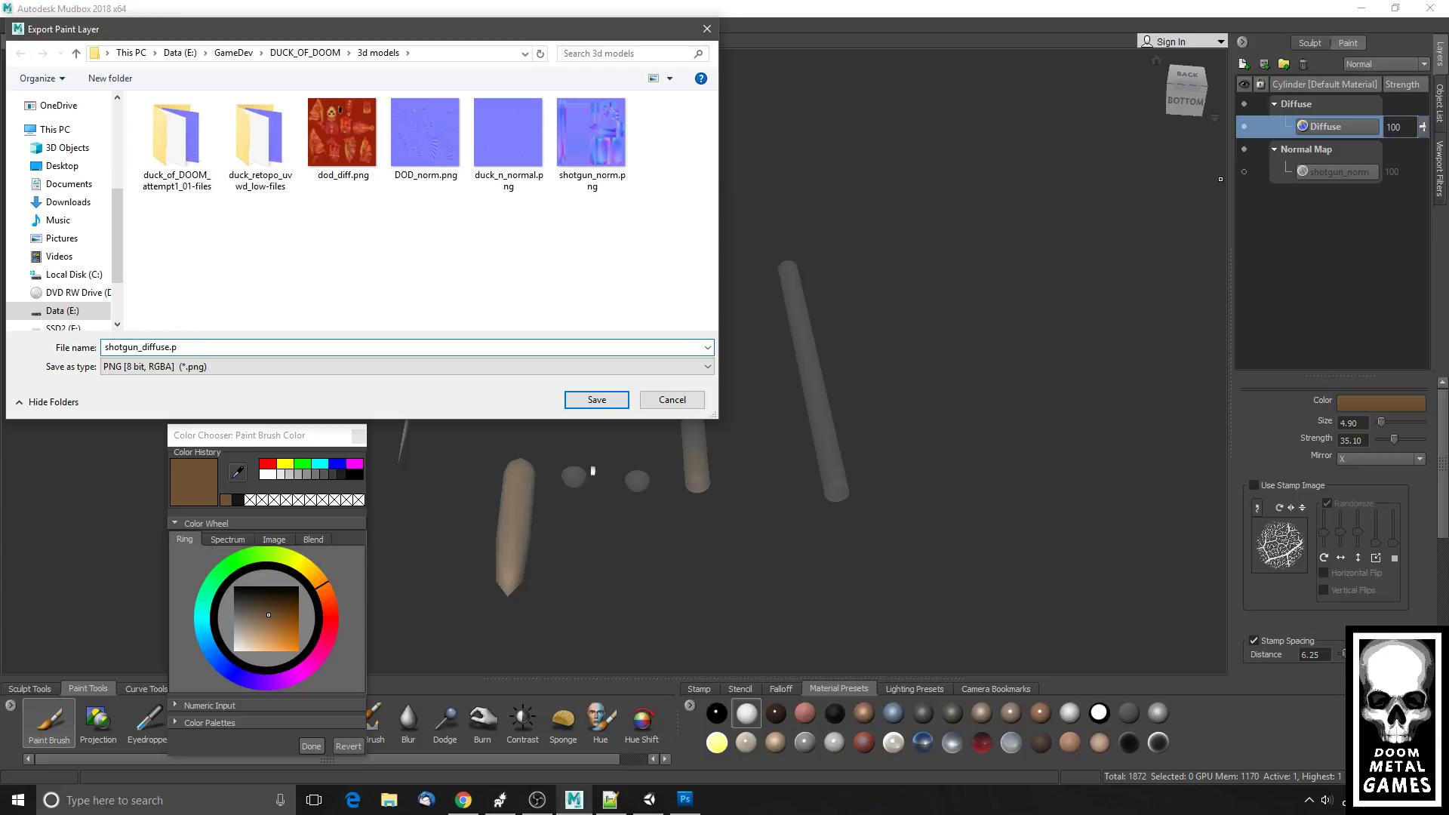
pyautogui.write('sd')
pyautogui.click(562, 366)
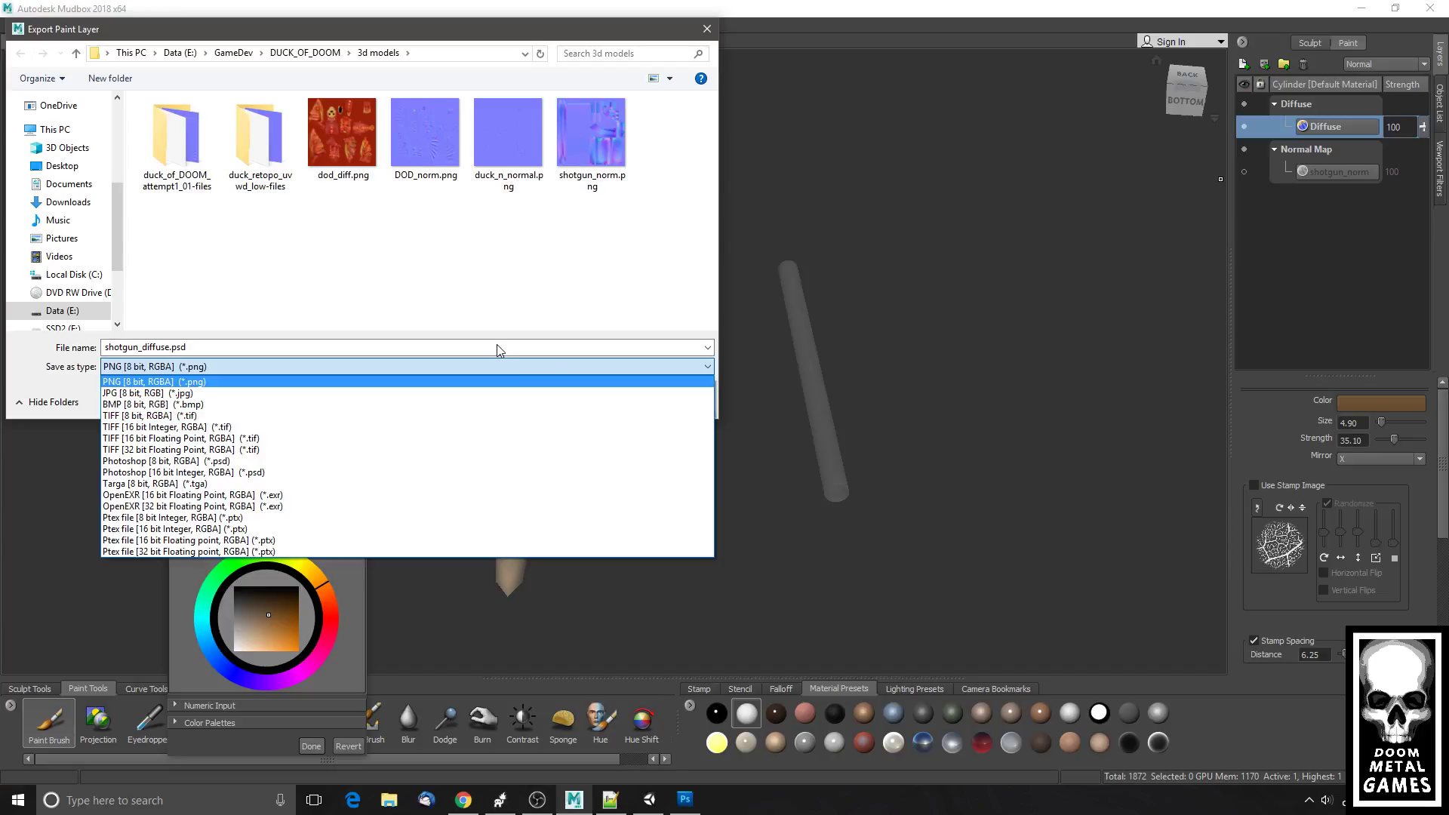
pyautogui.click(462, 472)
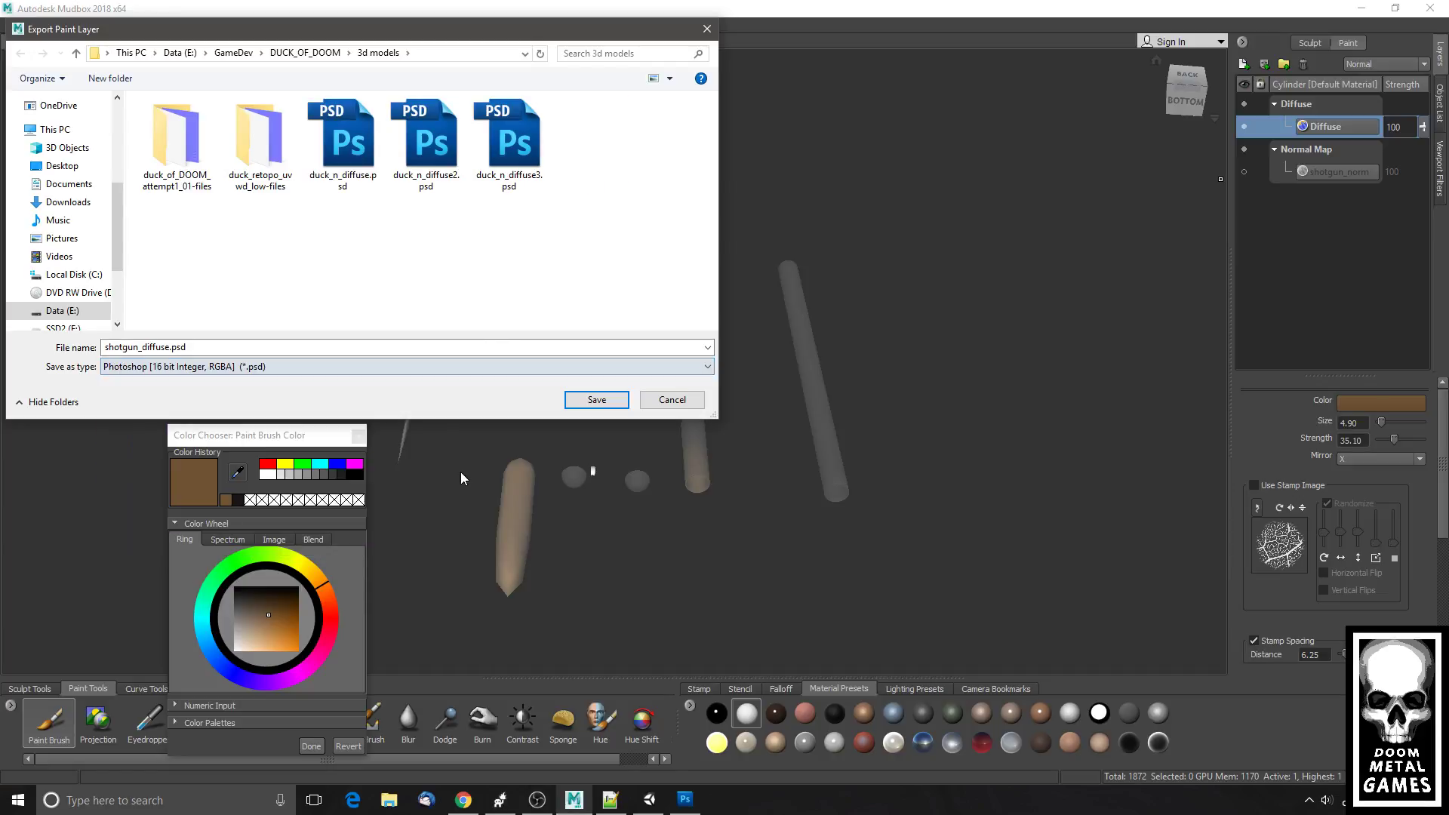
pyautogui.click(586, 400)
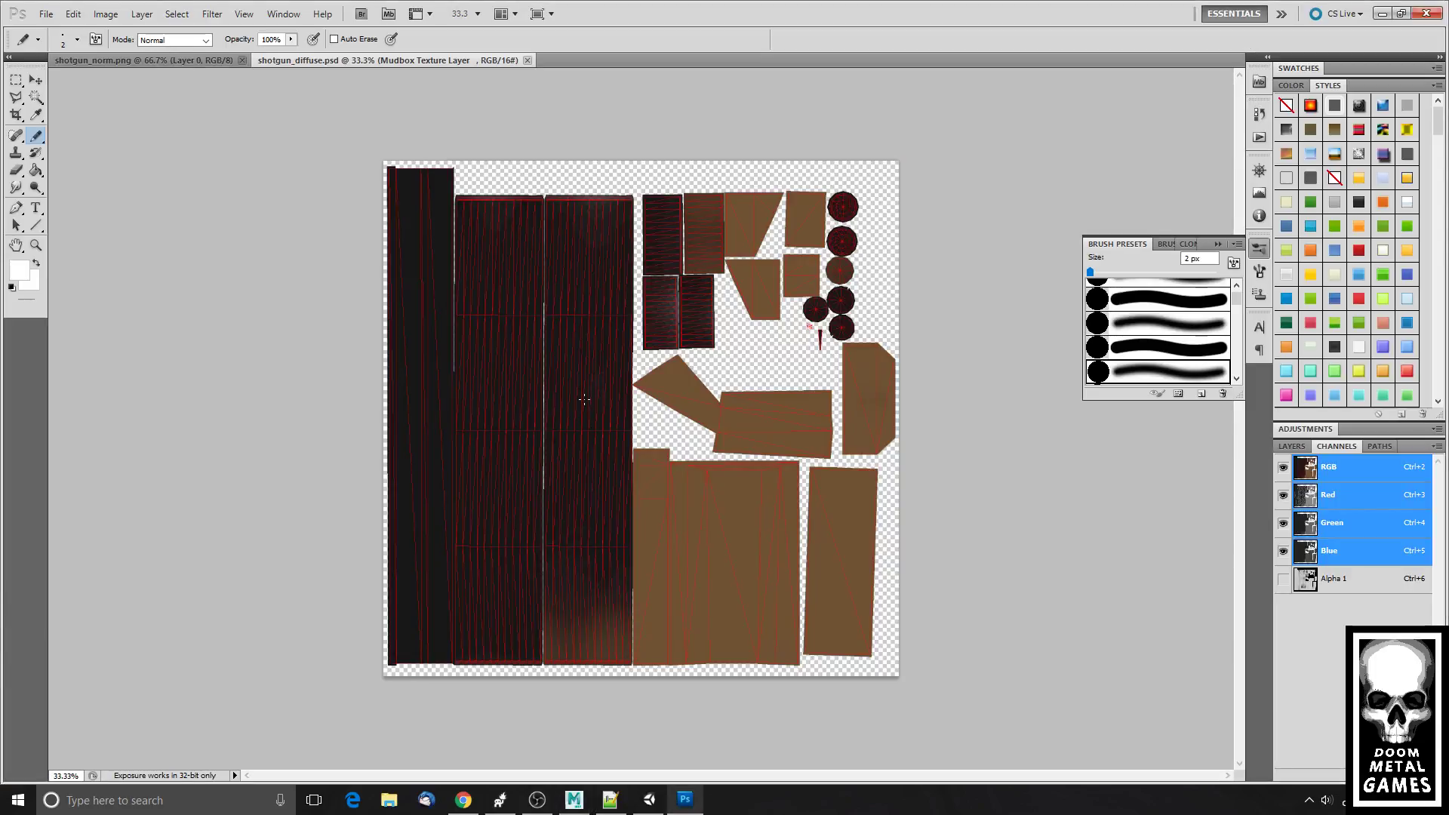
# - In Photoshop, hide the Mudbox Base Mesh layer of shotgun_diffuse.psd and duplicate the Mudbox Texture Layer
pyautogui.click(1291, 445)
pyautogui.click(1283, 507)
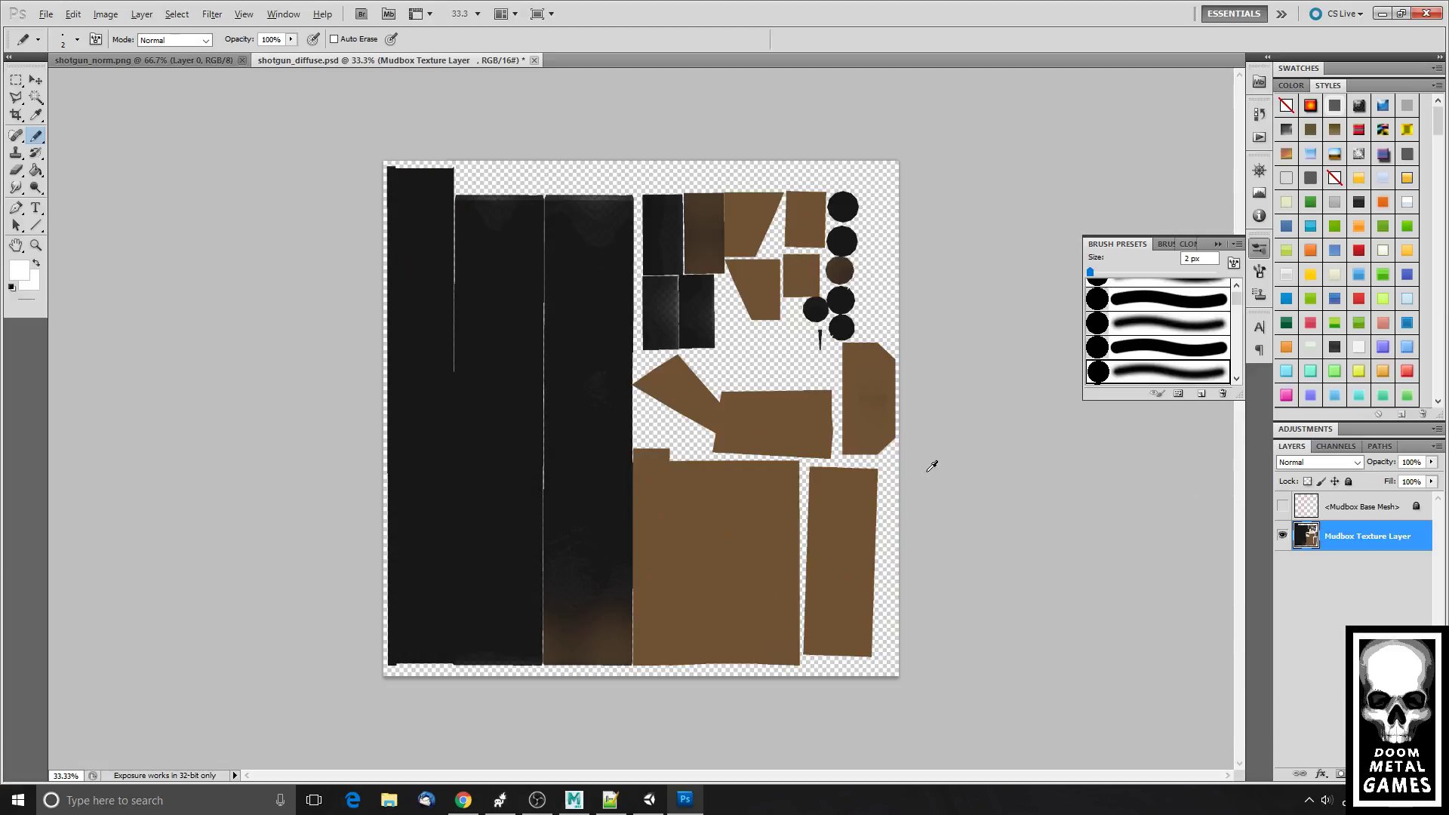
pyautogui.scroll(3, 928, 472)
pyautogui.scroll(-1, 928, 472)
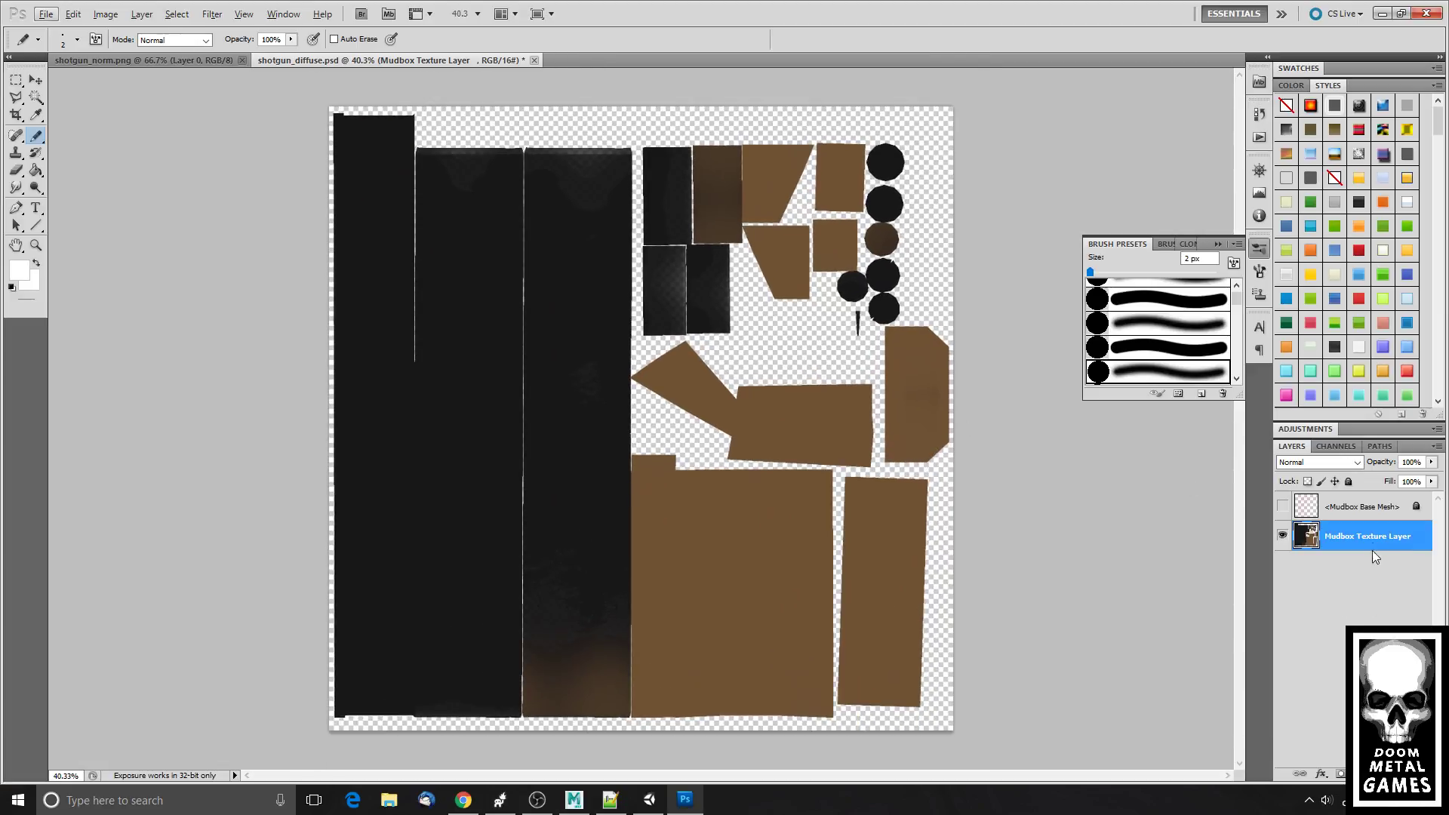
pyautogui.moveTo(1367, 537); pyautogui.dragTo(1402, 773)
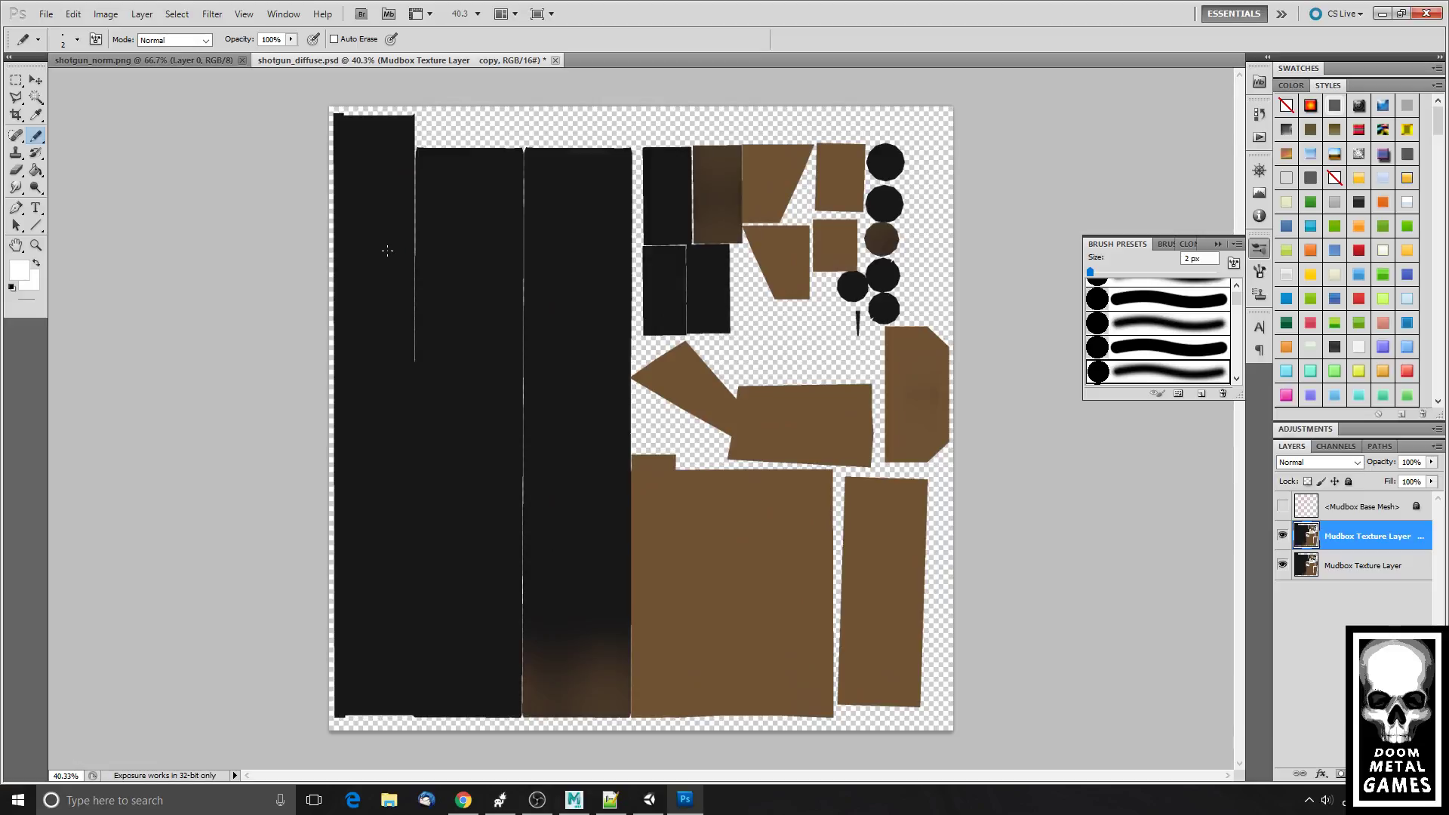
# - Select the brown-smudged dark barrel strip with a rectangular marquee and check the matching barrel on the Mudbox model
pyautogui.click(15, 80)
pyautogui.scroll(1, 640, 148)
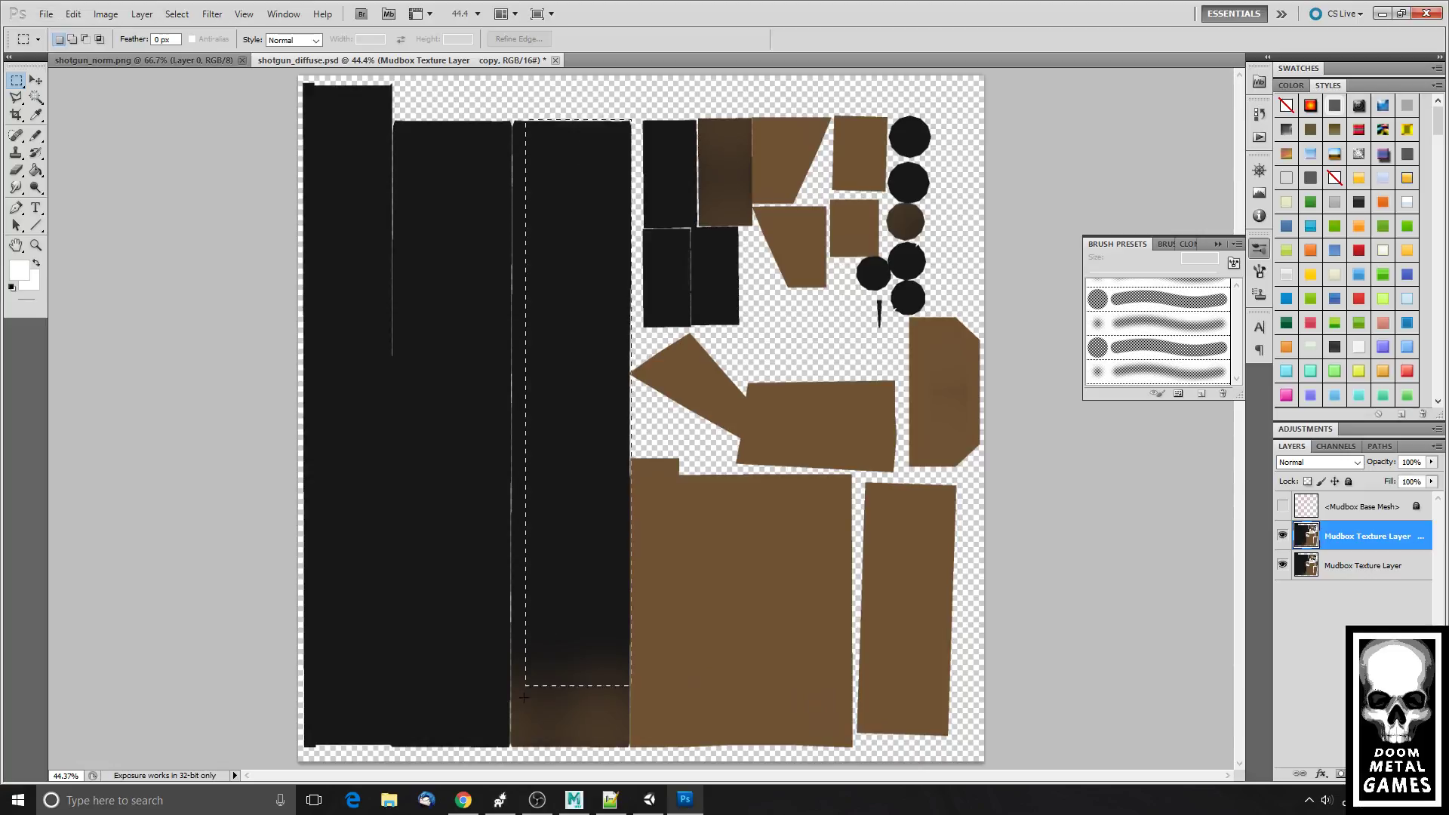
pyautogui.moveTo(630, 119); pyautogui.dragTo(512, 747)
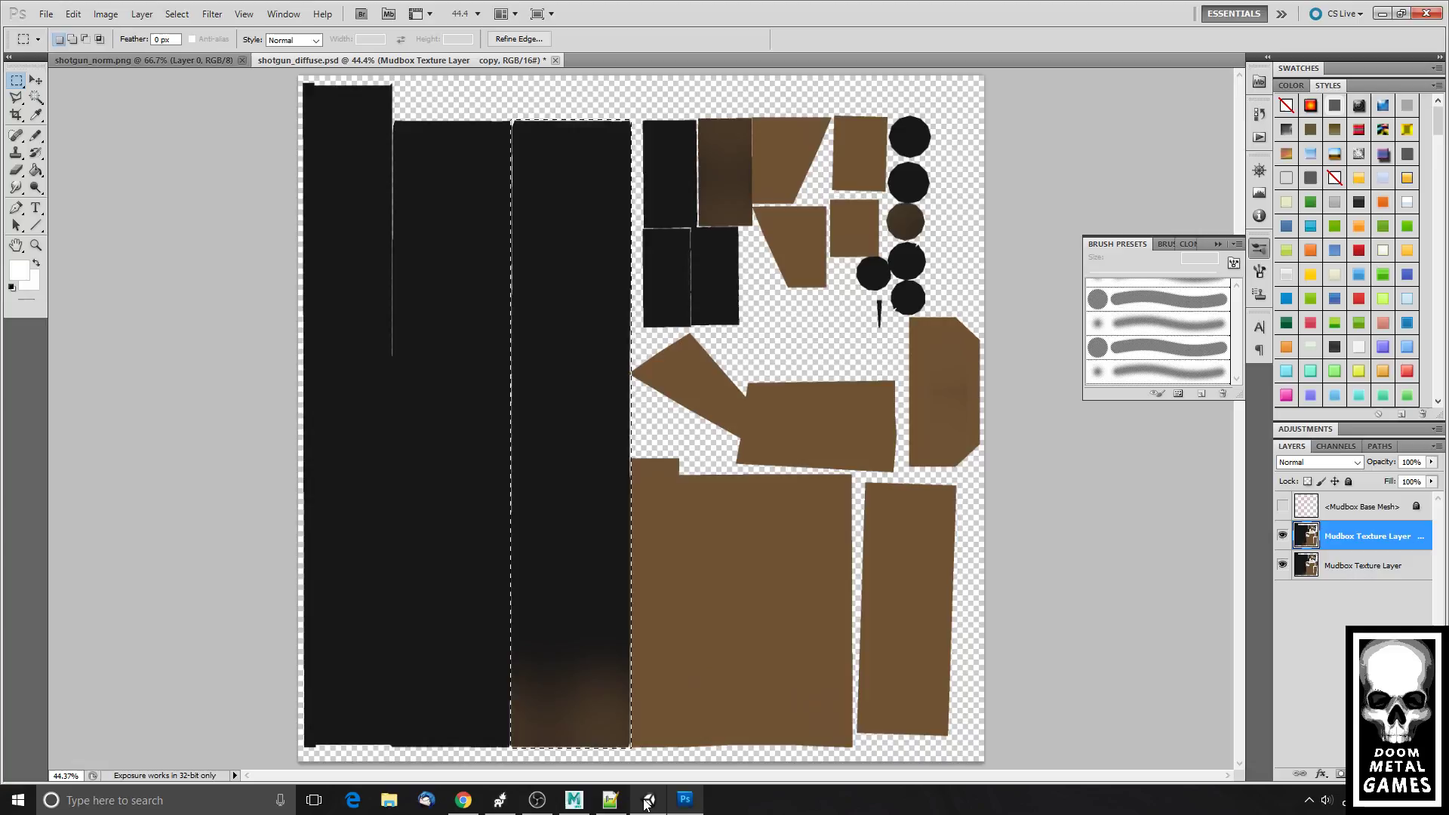
pyautogui.click(574, 800)
pyautogui.moveTo(670, 571); pyautogui.dragTo(650, 553)
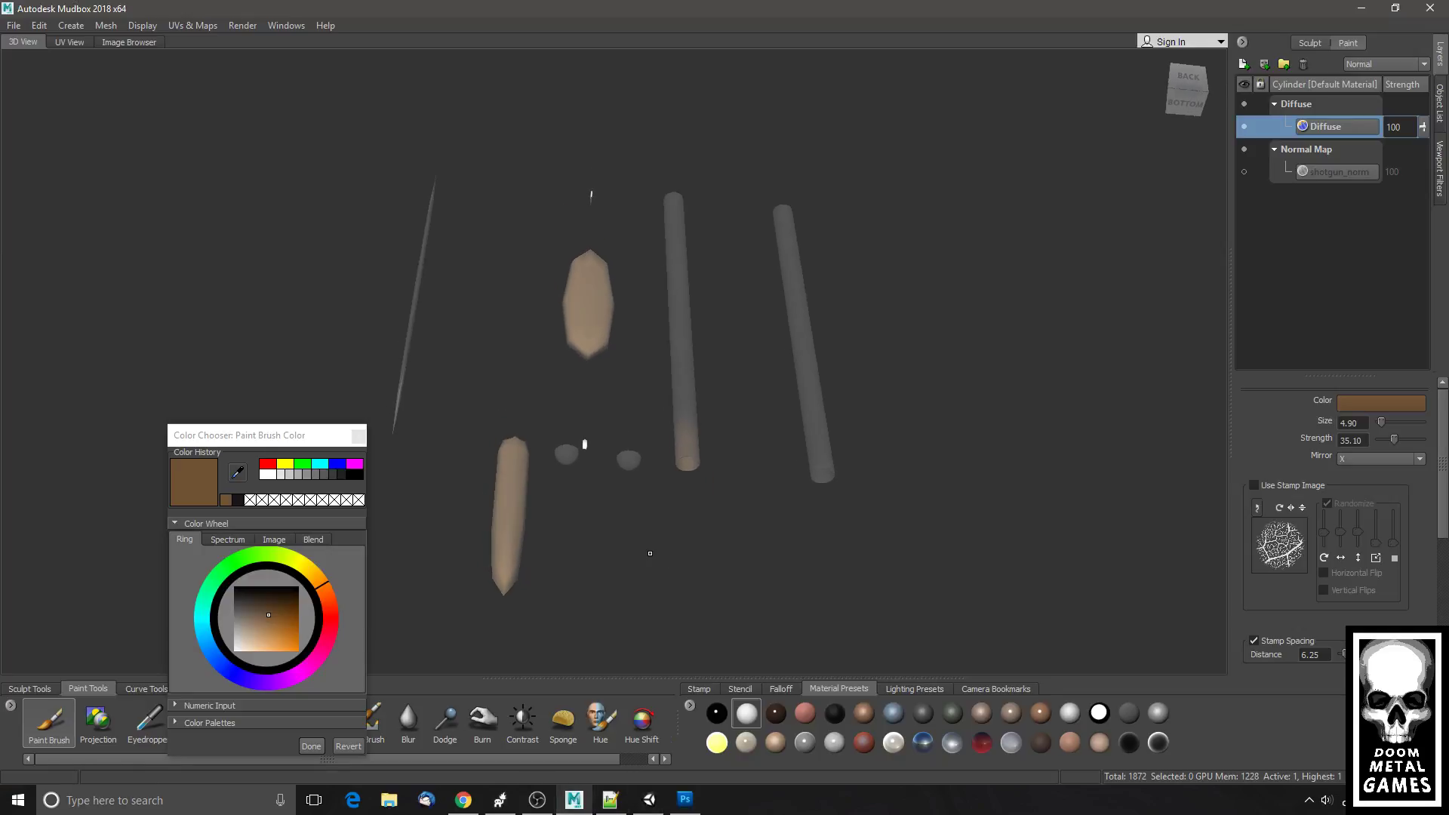
pyautogui.click(685, 799)
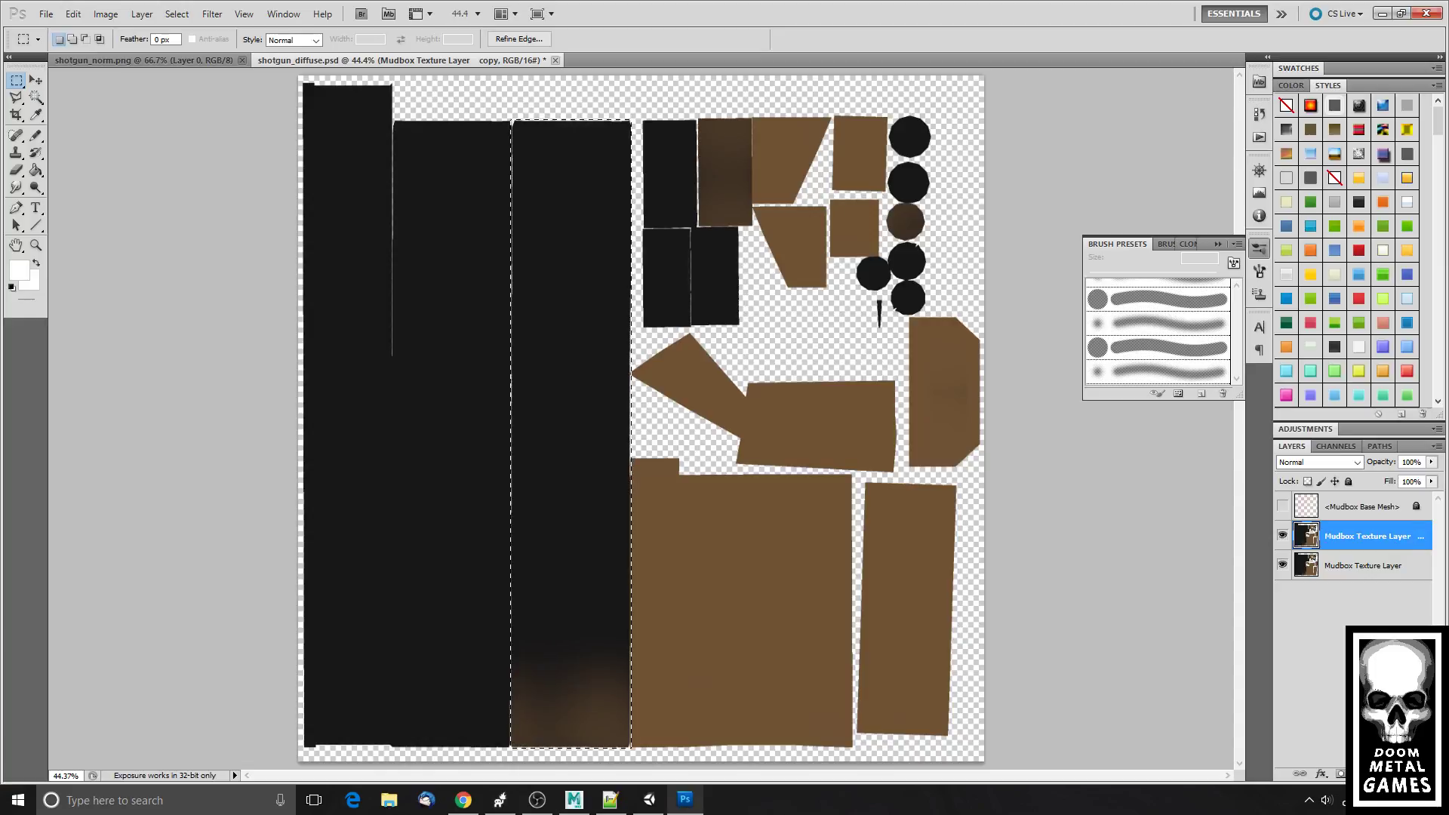
# - Add a new layer above the texture copy and choose the Gradient tool with default black and white colors
pyautogui.hotkey('ctrl', 'shift', 'alt', 'n')
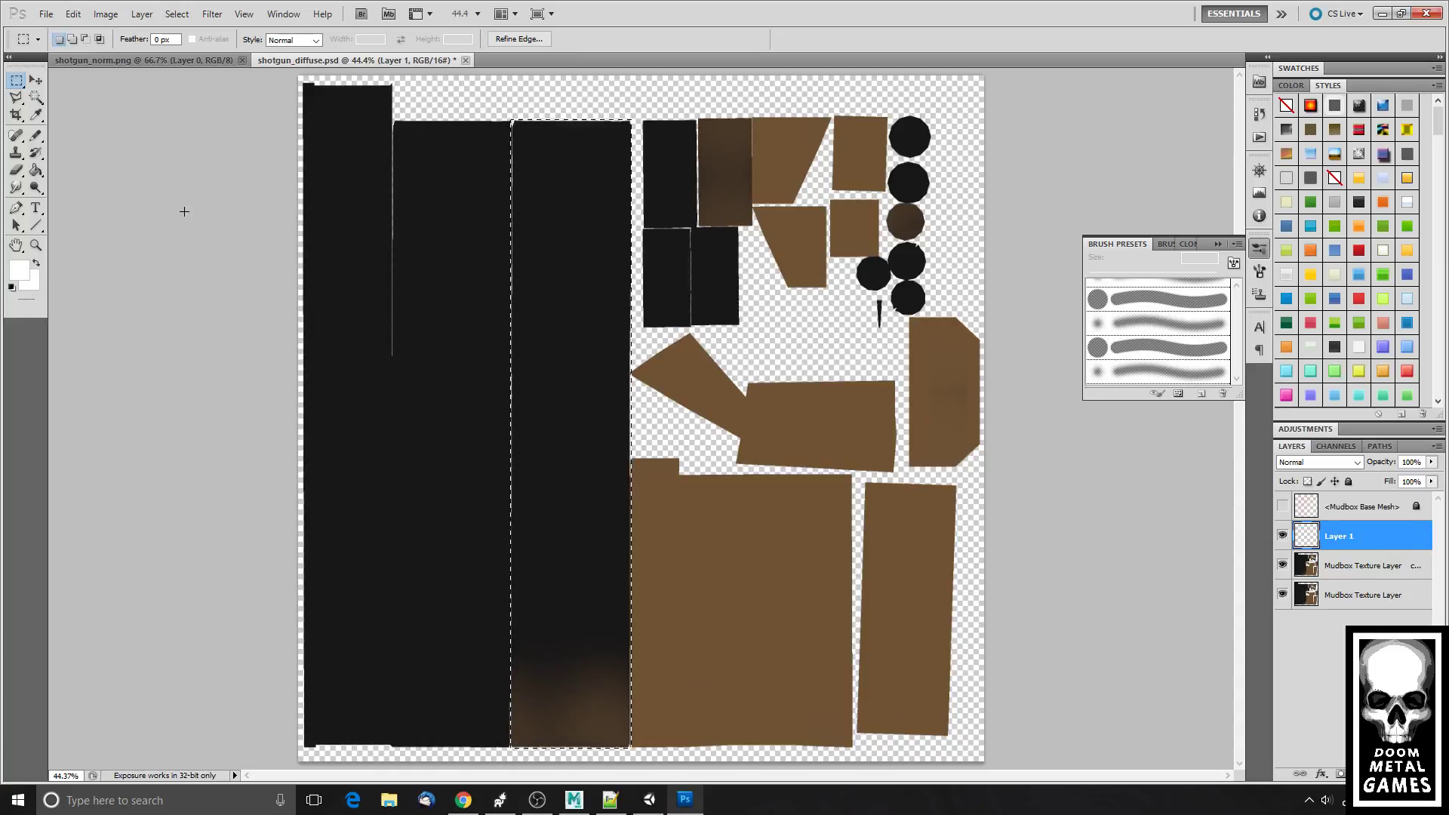
pyautogui.click(11, 287)
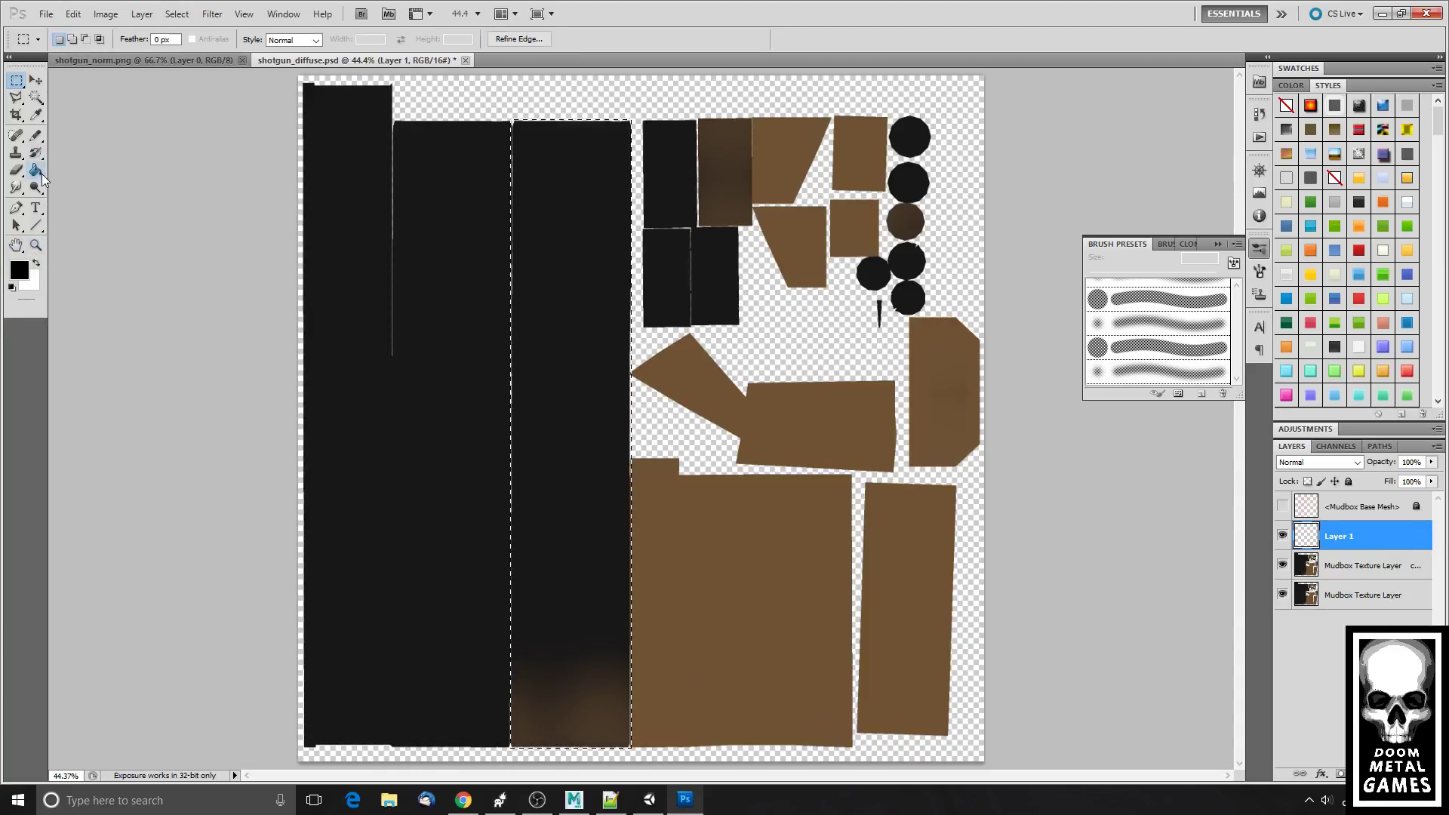
pyautogui.click(36, 171)
pyautogui.click(101, 169)
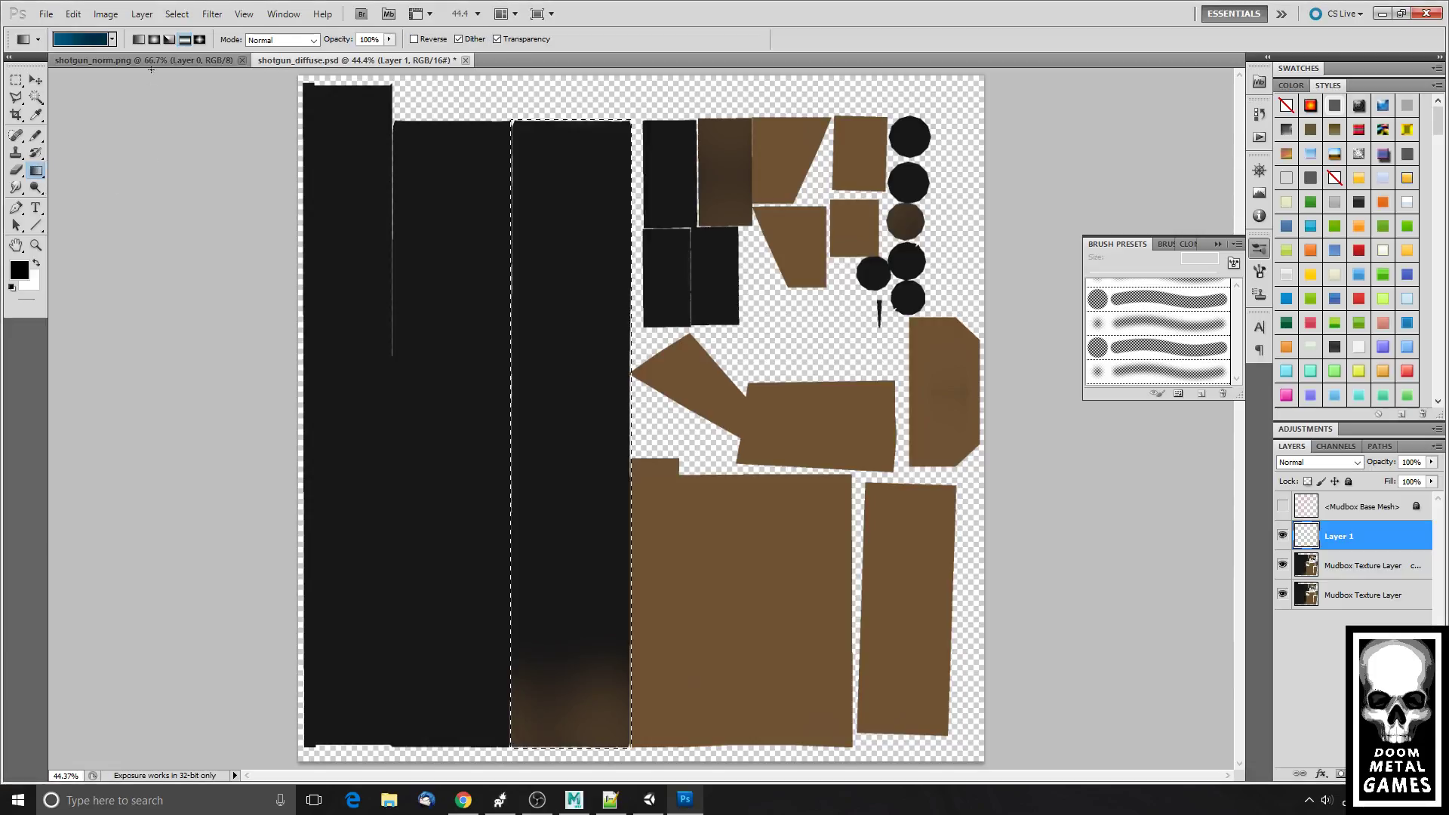
# - Choose a gray gradient preset and apply it horizontally across the selected barrel strip on the new layer
pyautogui.click(112, 39)
pyautogui.click(100, 125)
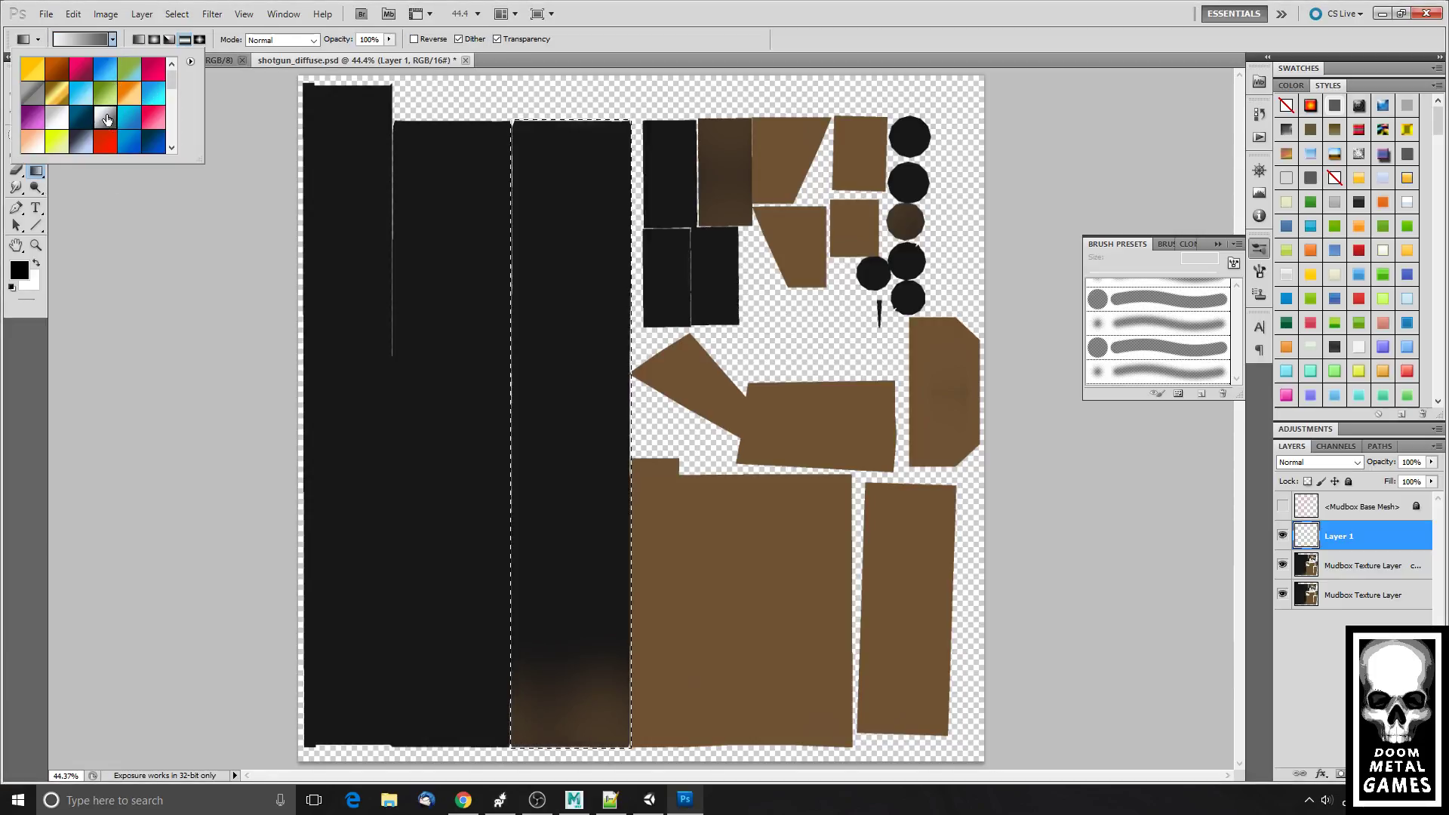
pyautogui.scroll(-2, 100, 121)
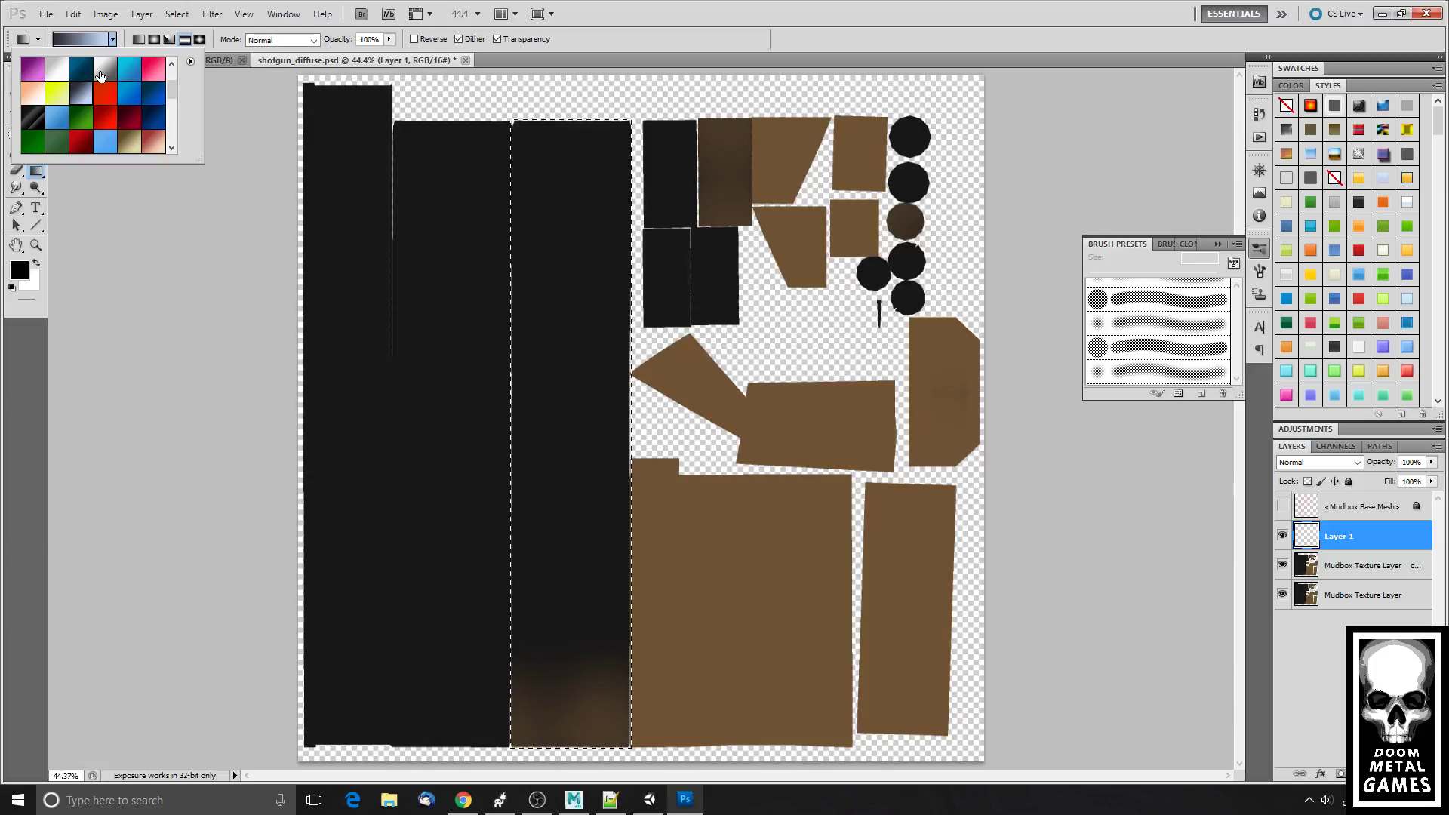
pyautogui.scroll(-1, 125, 106)
pyautogui.scroll(-5, 126, 106)
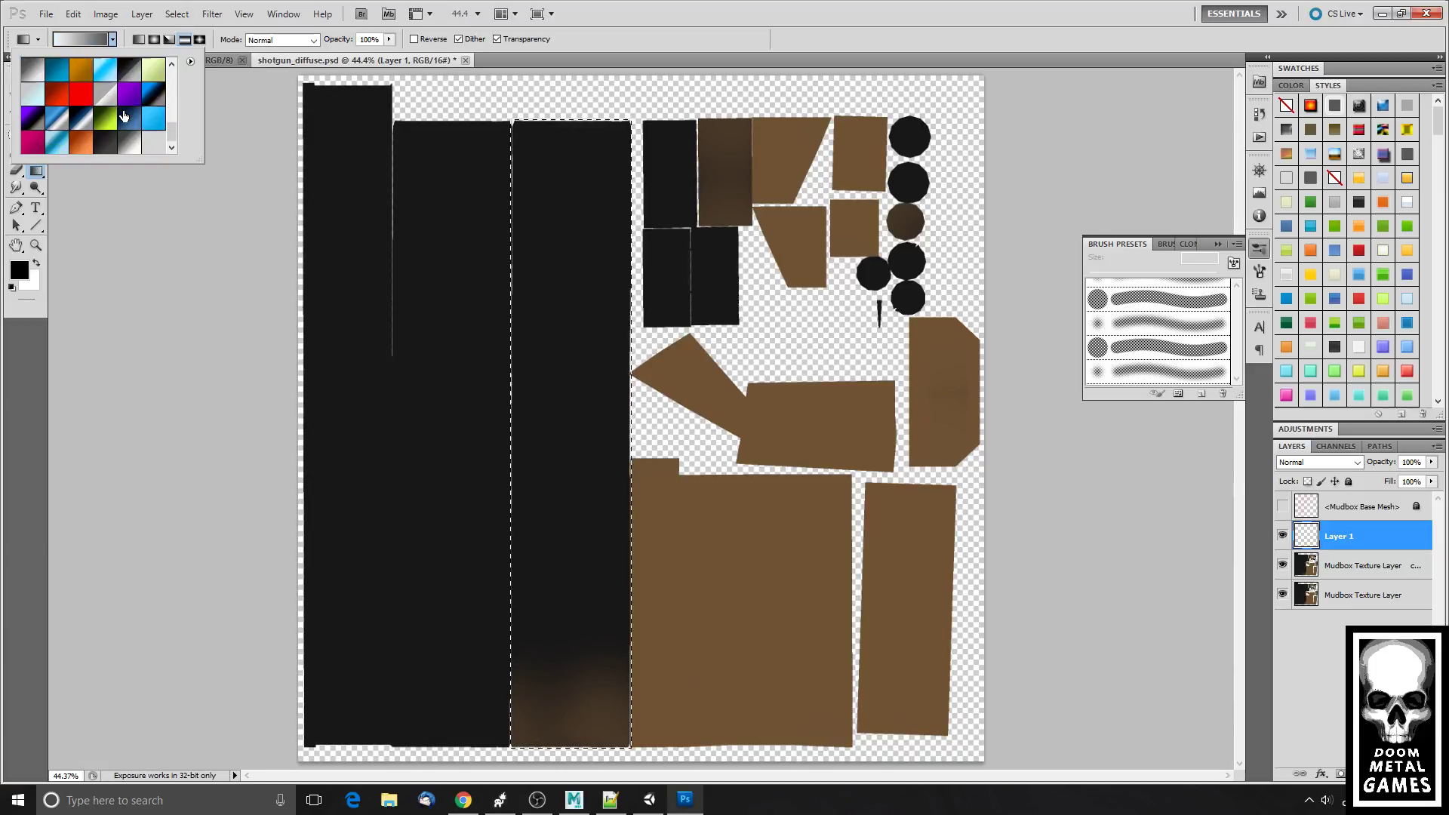
pyautogui.click(33, 72)
pyautogui.click(651, 7)
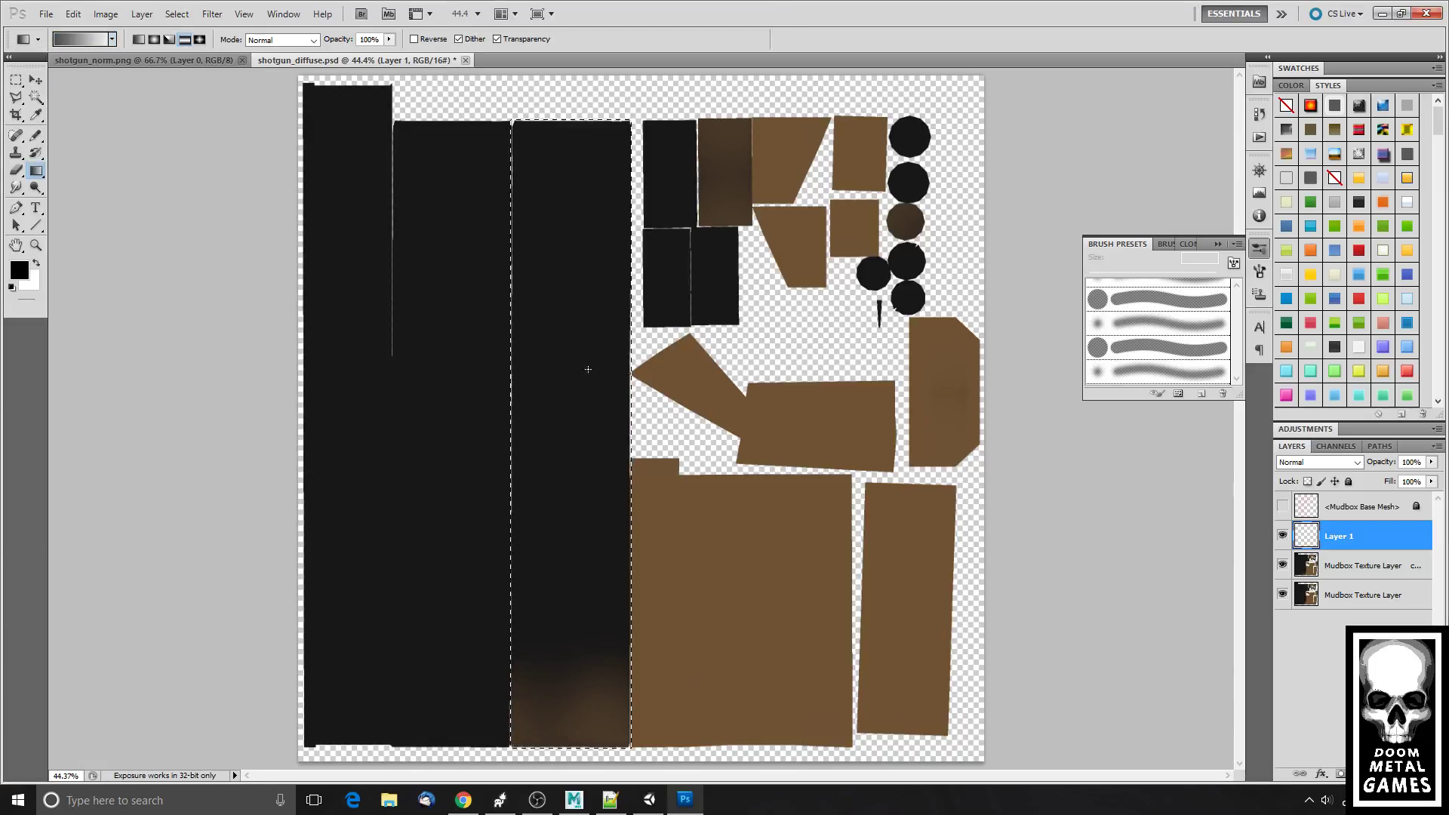
pyautogui.moveTo(521, 422); pyautogui.dragTo(543, 423)
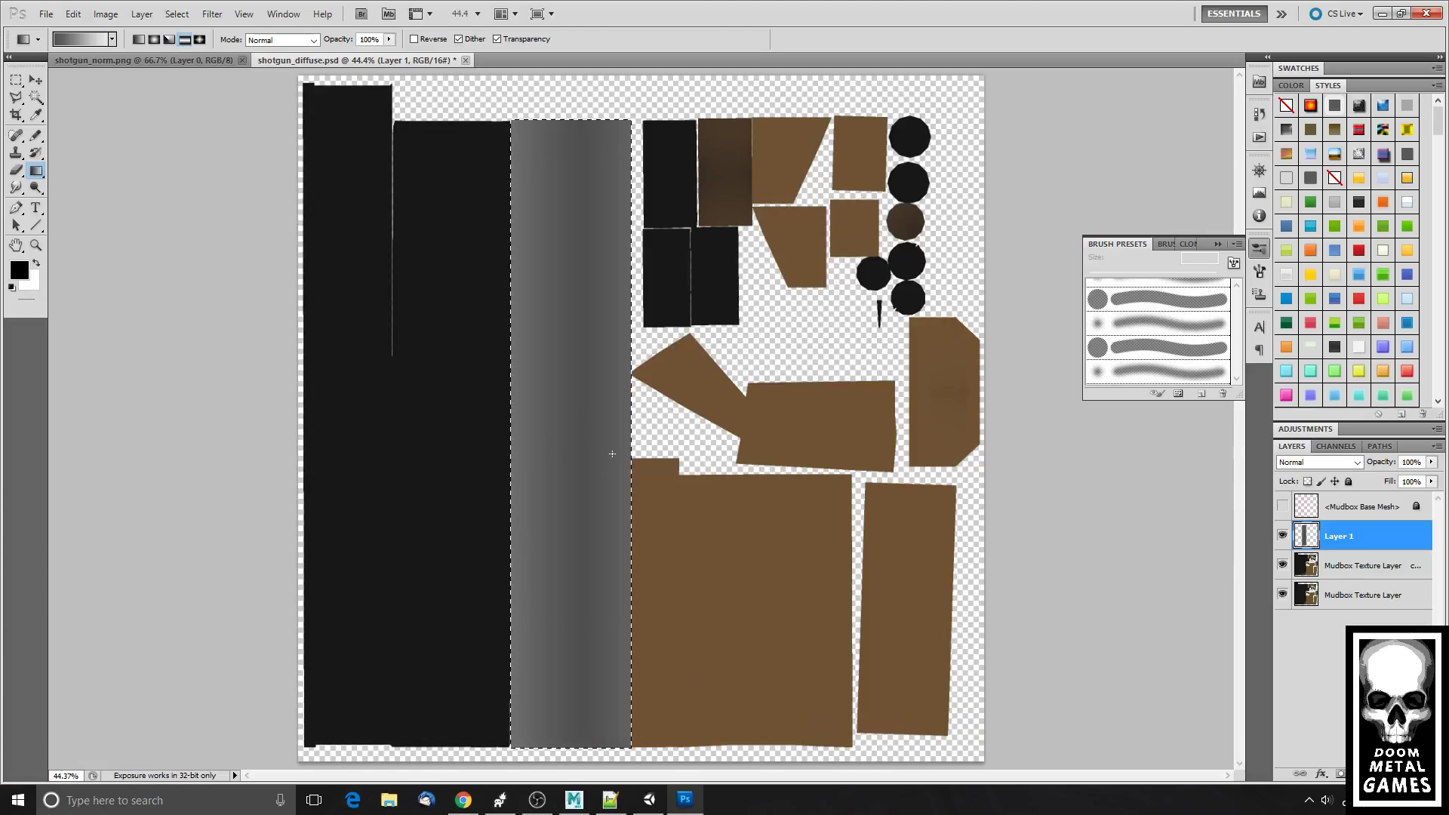
# - Try different placements of the gray gradient across the selected barrel strip
pyautogui.moveTo(531, 477); pyautogui.dragTo(513, 536)
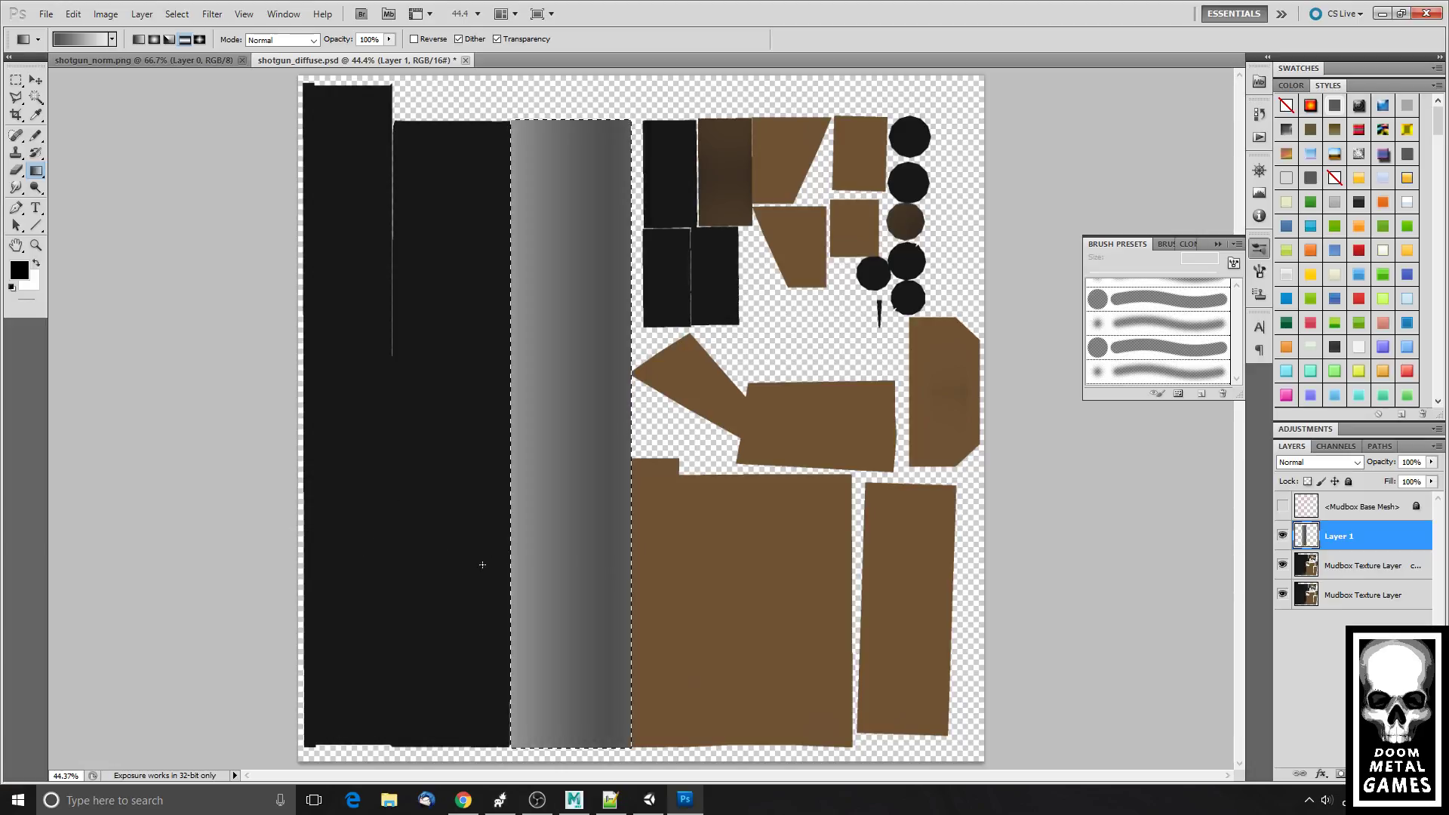
pyautogui.moveTo(599, 545); pyautogui.dragTo(423, 549)
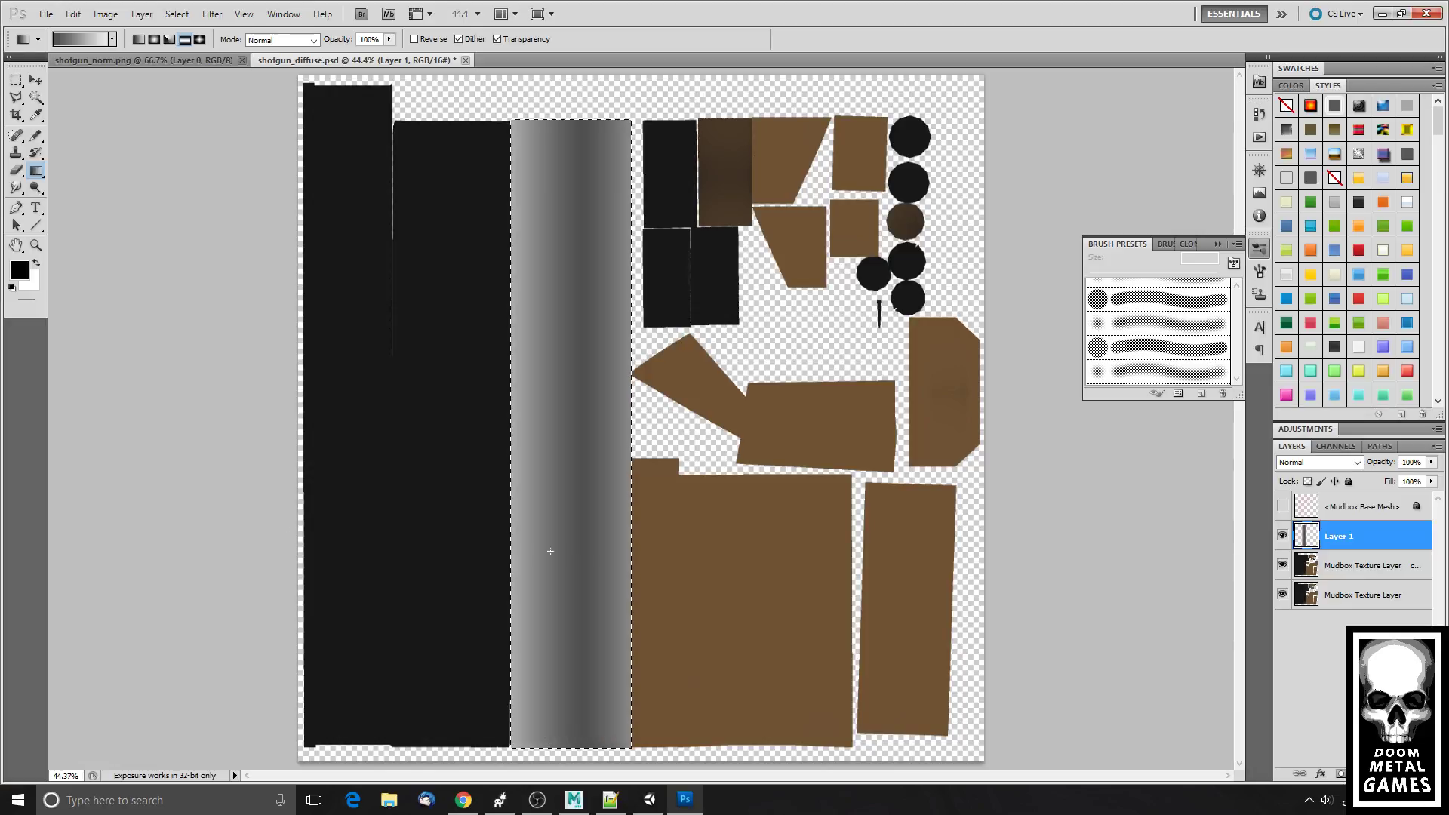
pyautogui.moveTo(483, 374); pyautogui.dragTo(392, 286)
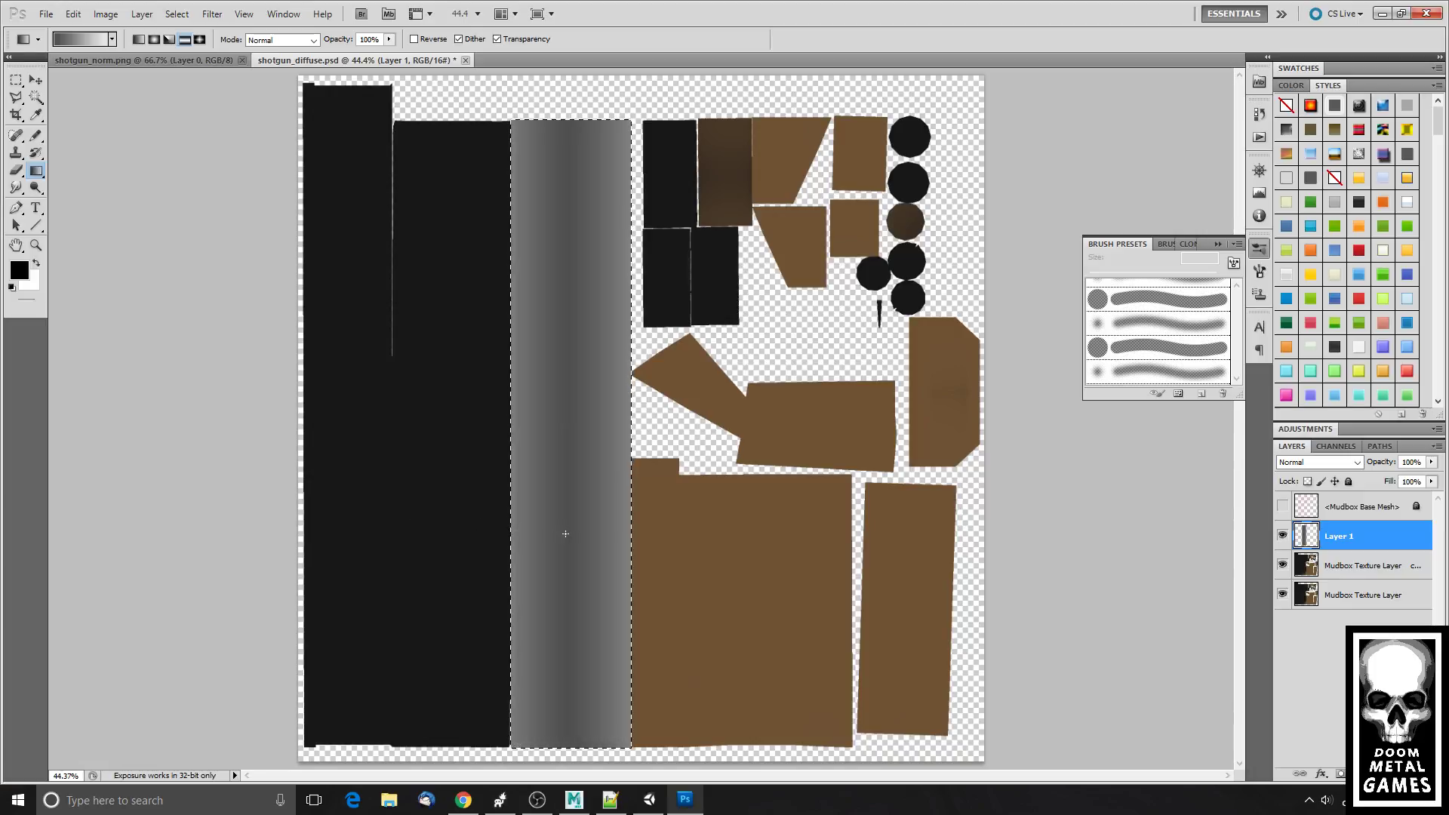
# - Choose a black-to-gray gradient preset and try it at several placements across the selected barrel strip
pyautogui.click(110, 39)
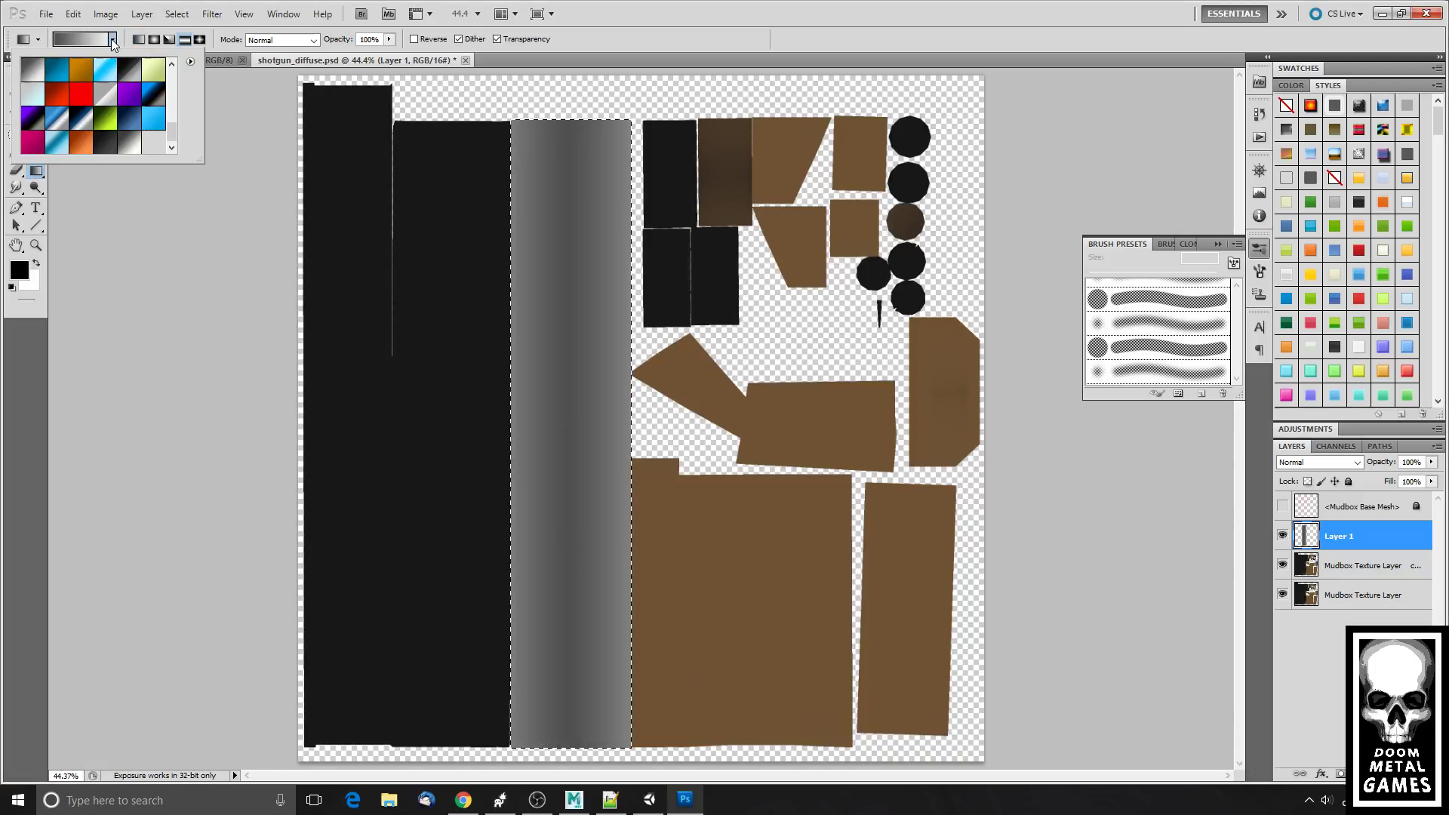
pyautogui.click(133, 69)
pyautogui.click(390, 359)
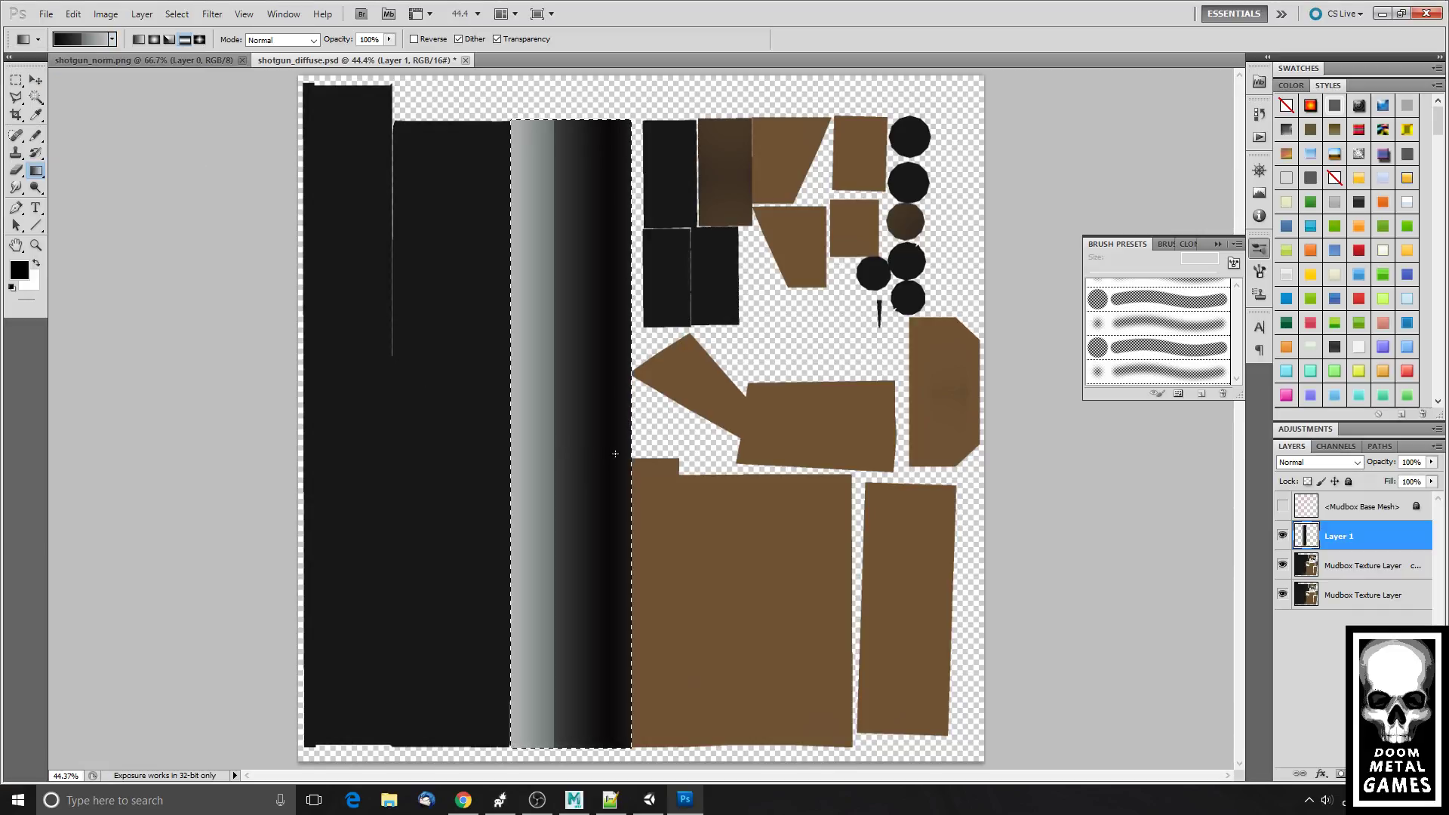
pyautogui.moveTo(615, 453); pyautogui.dragTo(260, 418)
pyautogui.moveTo(522, 479); pyautogui.dragTo(743, 484)
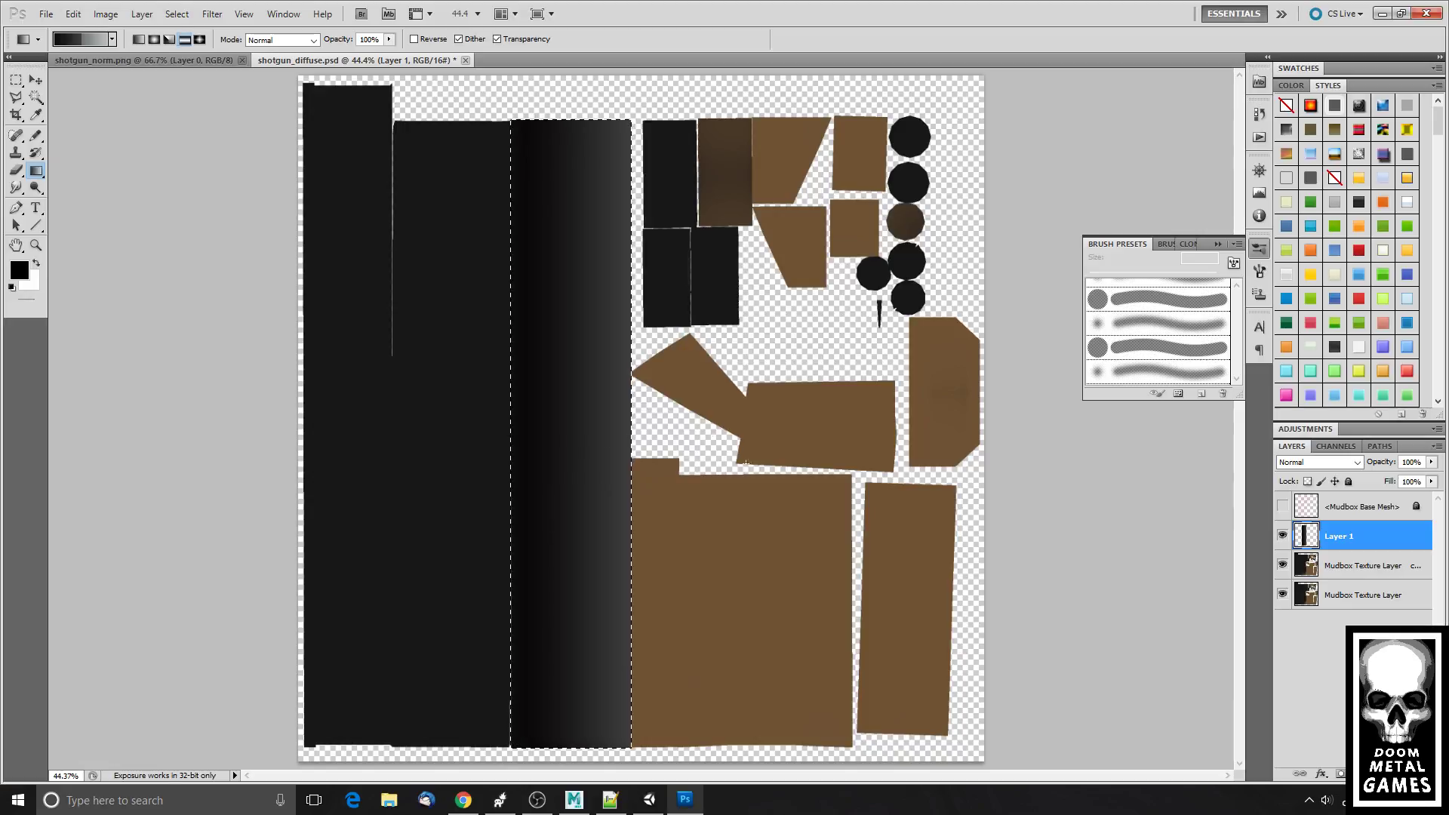
pyautogui.moveTo(486, 463); pyautogui.dragTo(746, 463)
pyautogui.moveTo(462, 411); pyautogui.dragTo(683, 412)
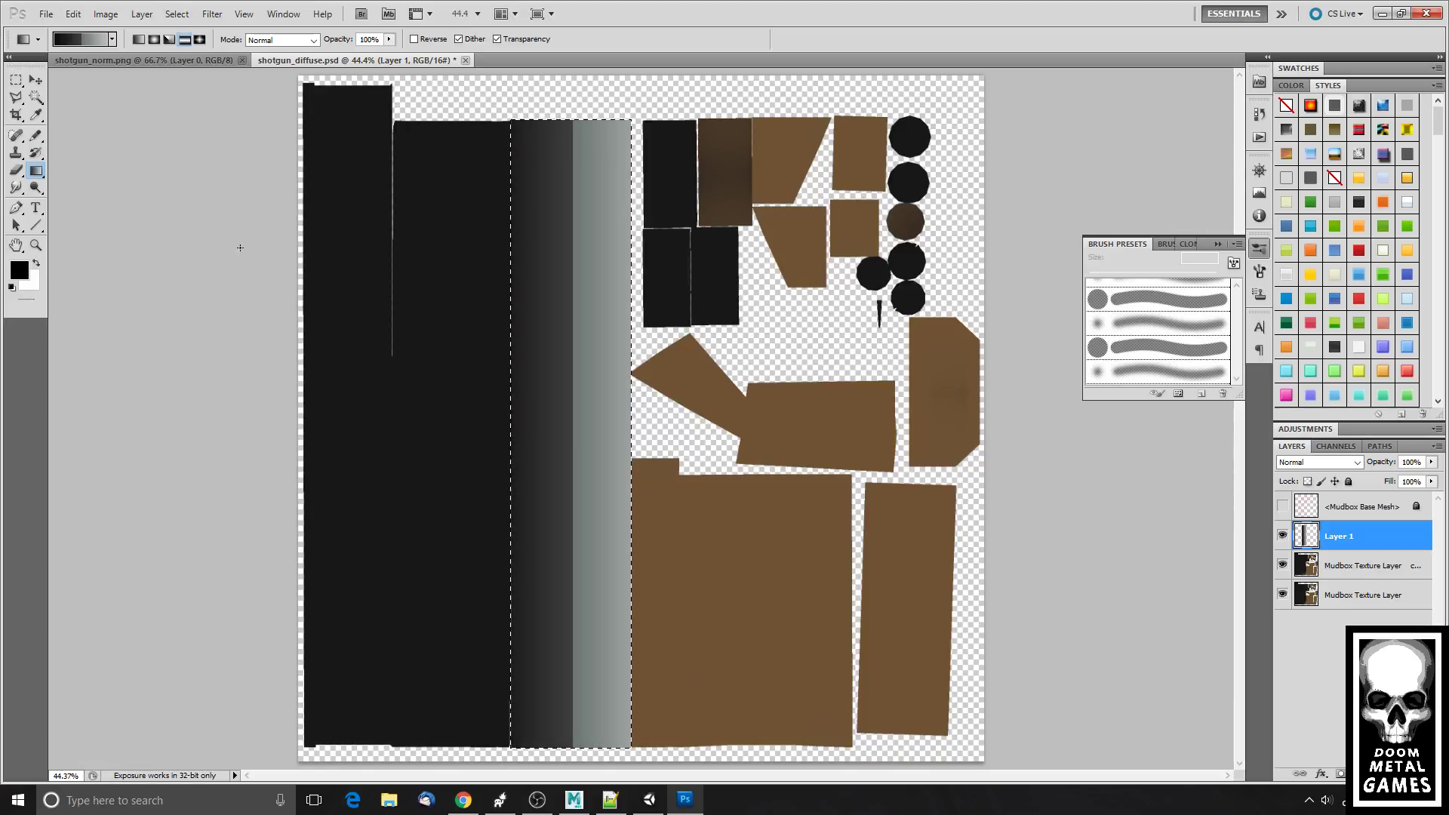
pyautogui.click(113, 42)
pyautogui.scroll(-2, 131, 127)
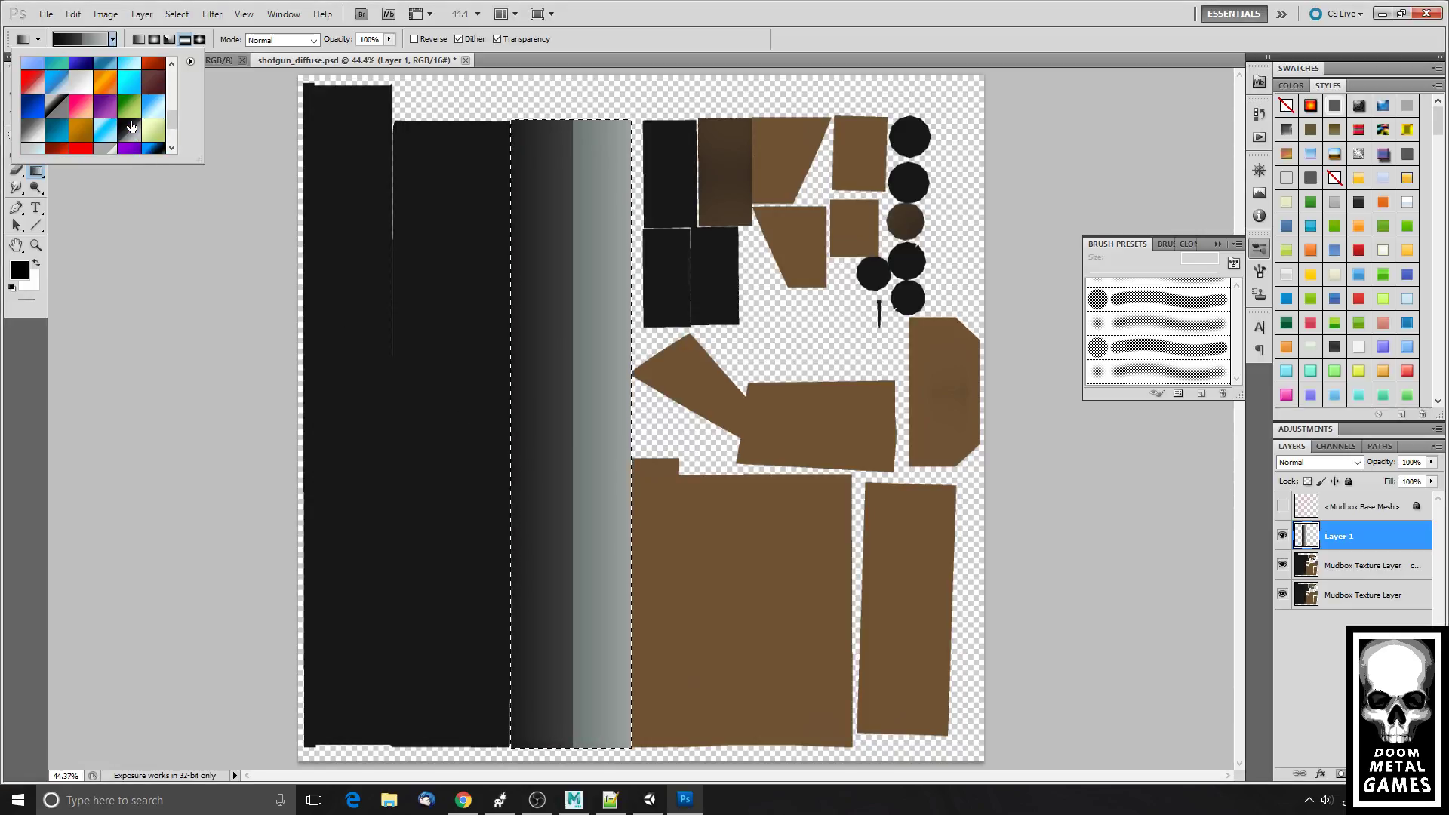
pyautogui.scroll(5, 131, 126)
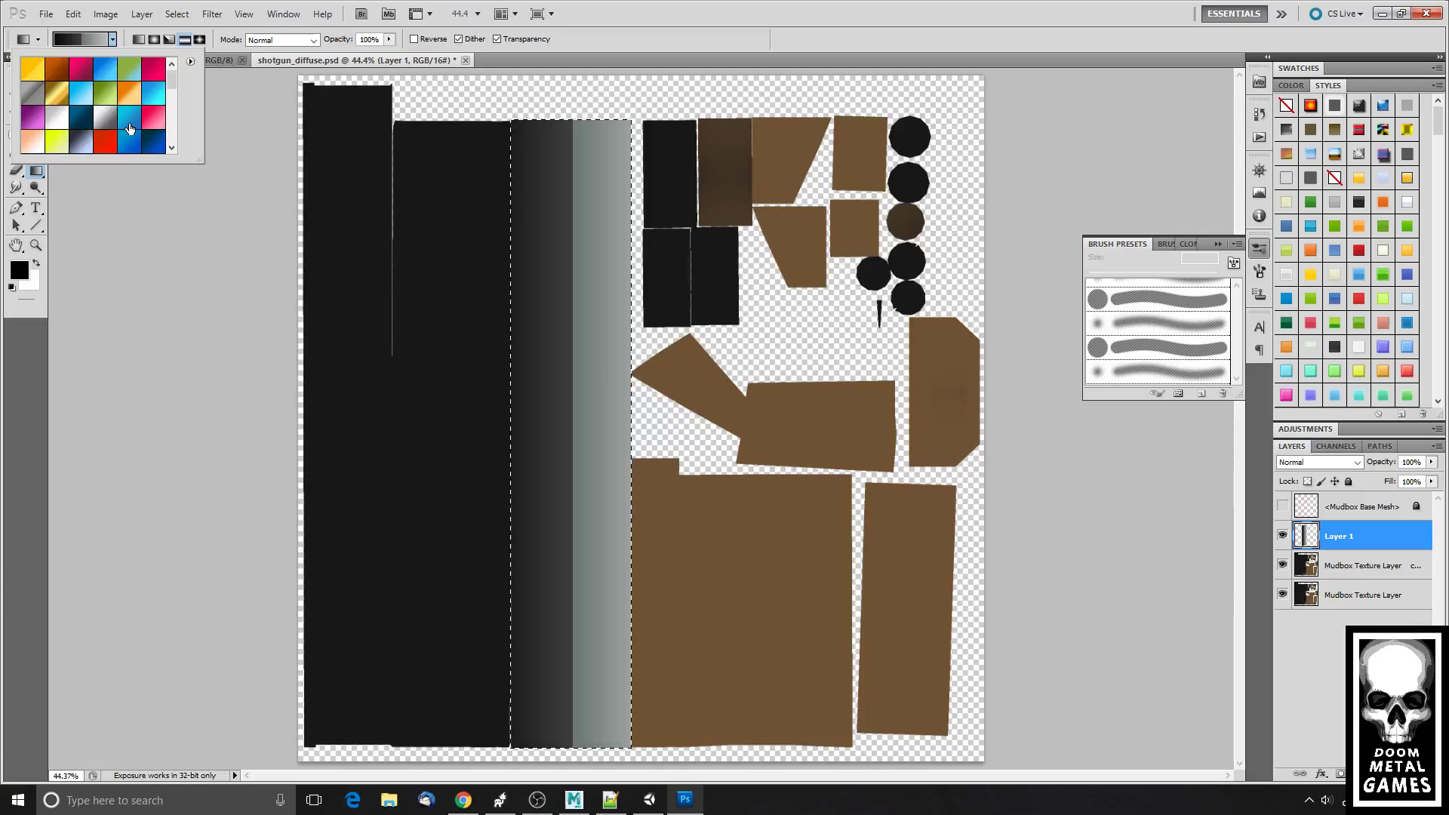
pyautogui.scroll(-2, 99, 112)
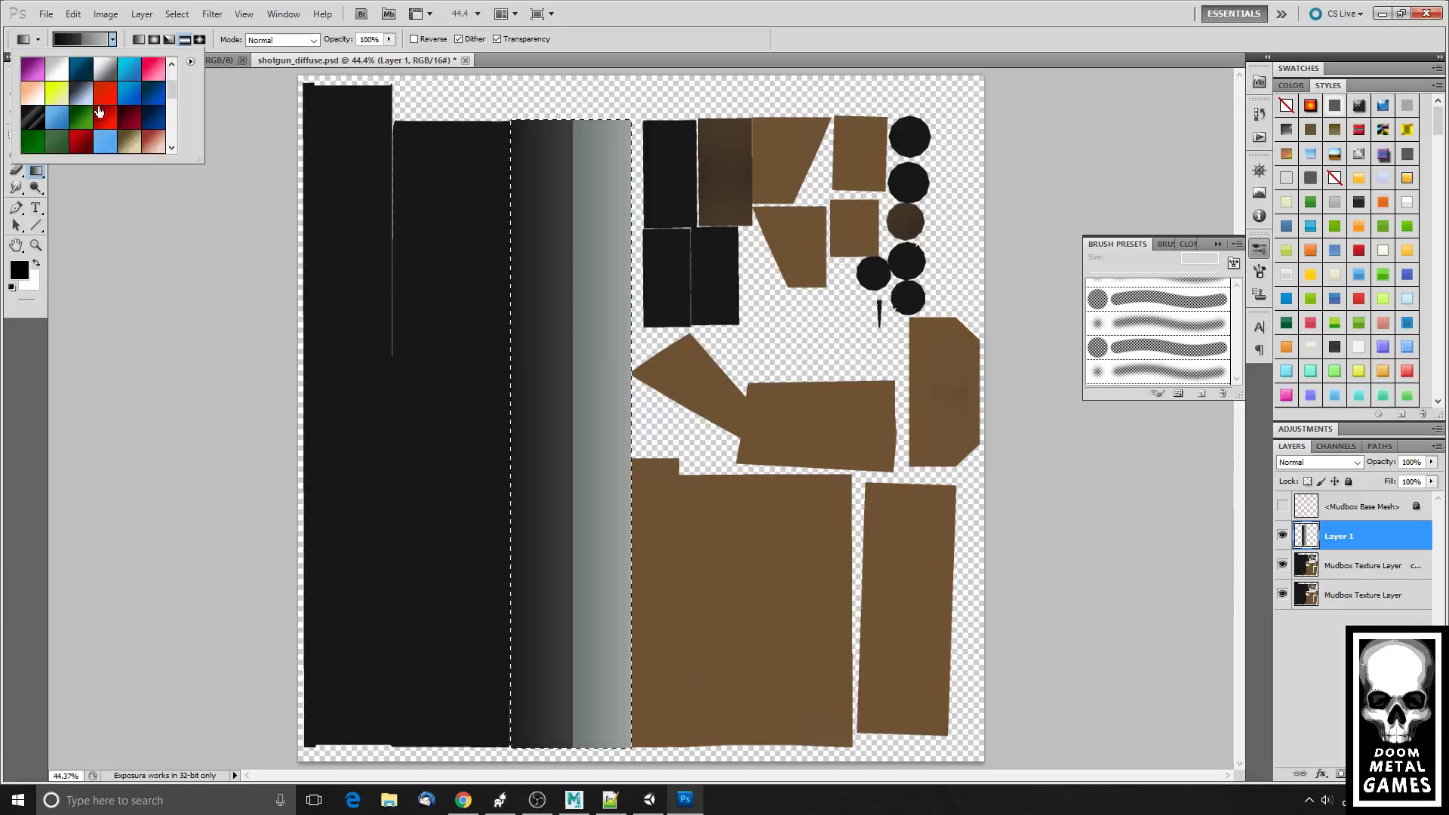
pyautogui.scroll(-3, 99, 111)
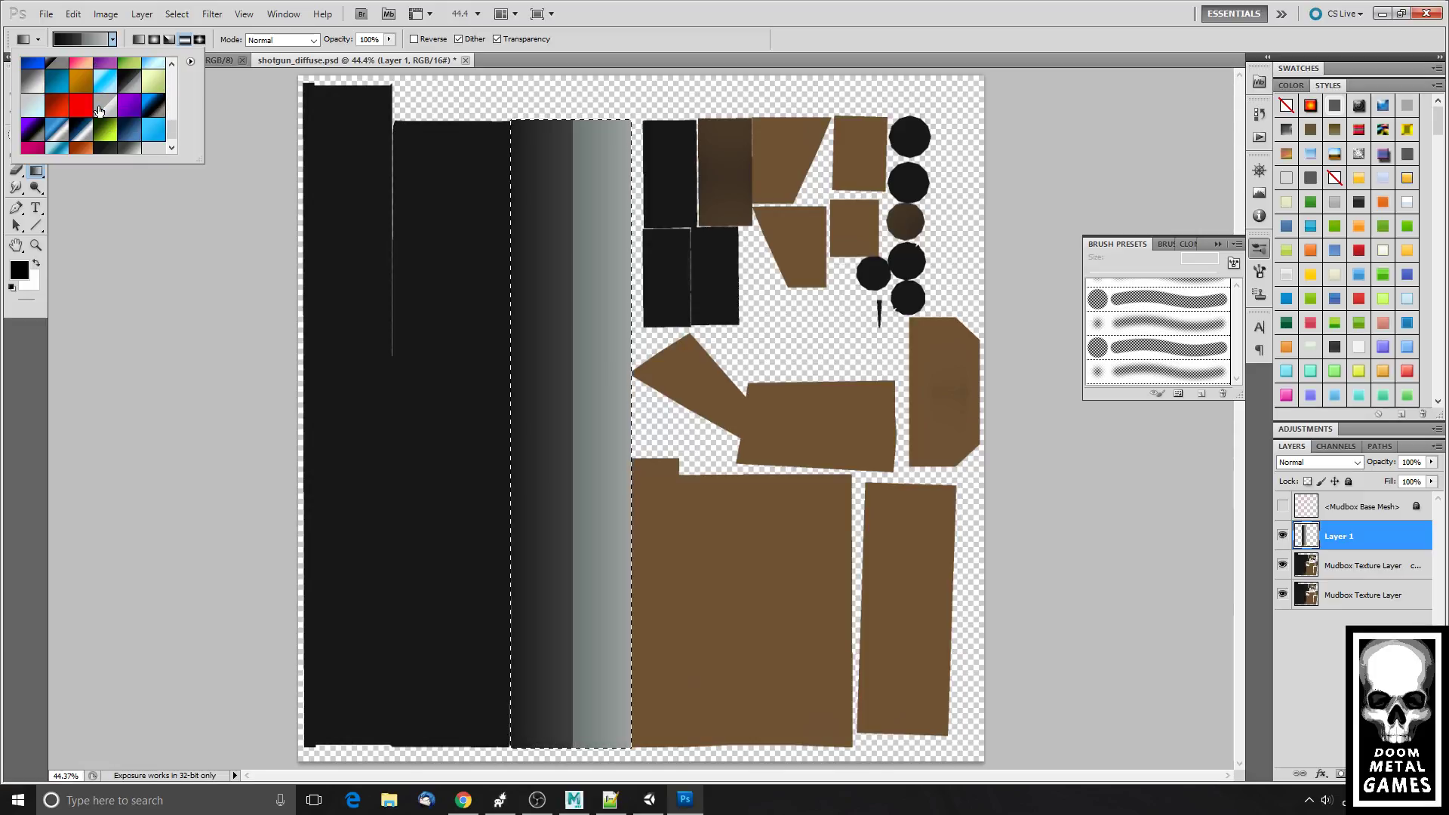
pyautogui.scroll(-1, 101, 113)
pyautogui.moveTo(146, 282); pyautogui.dragTo(144, 261)
# - Save the current black-to-gray gradient as a new preset named Custom
pyautogui.click(113, 40)
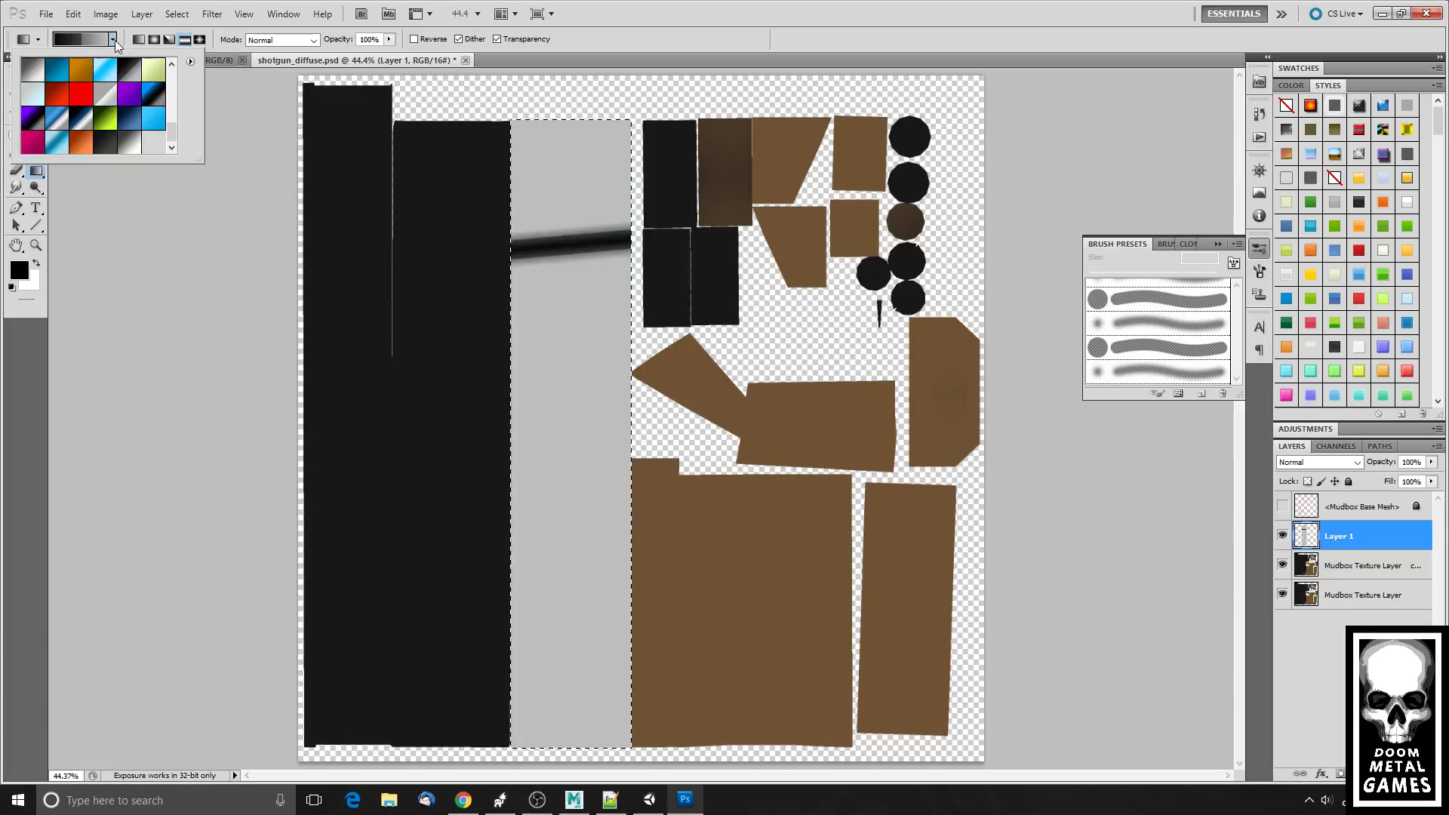
pyautogui.click(190, 62)
pyautogui.click(219, 76)
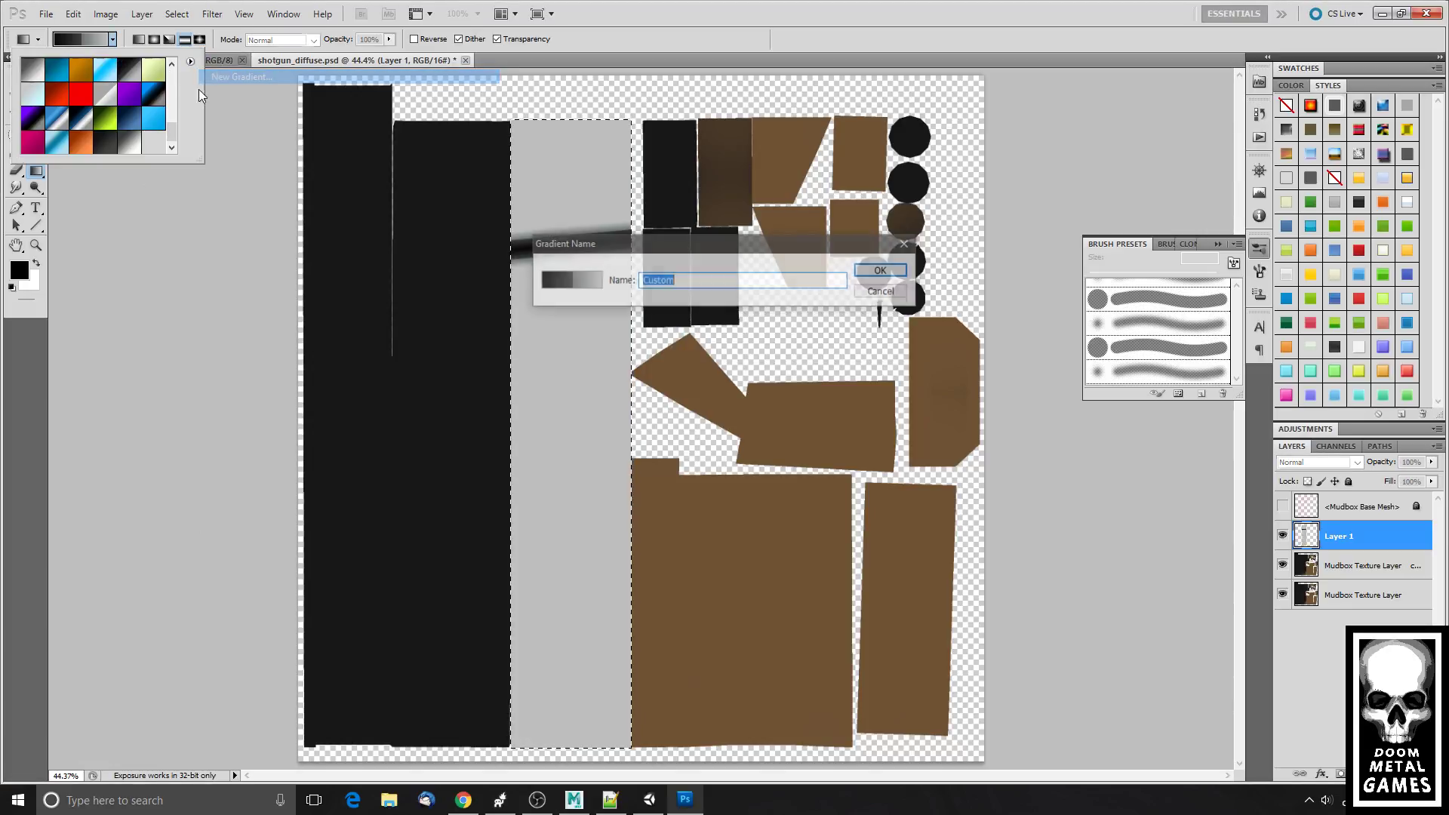
pyautogui.click(880, 270)
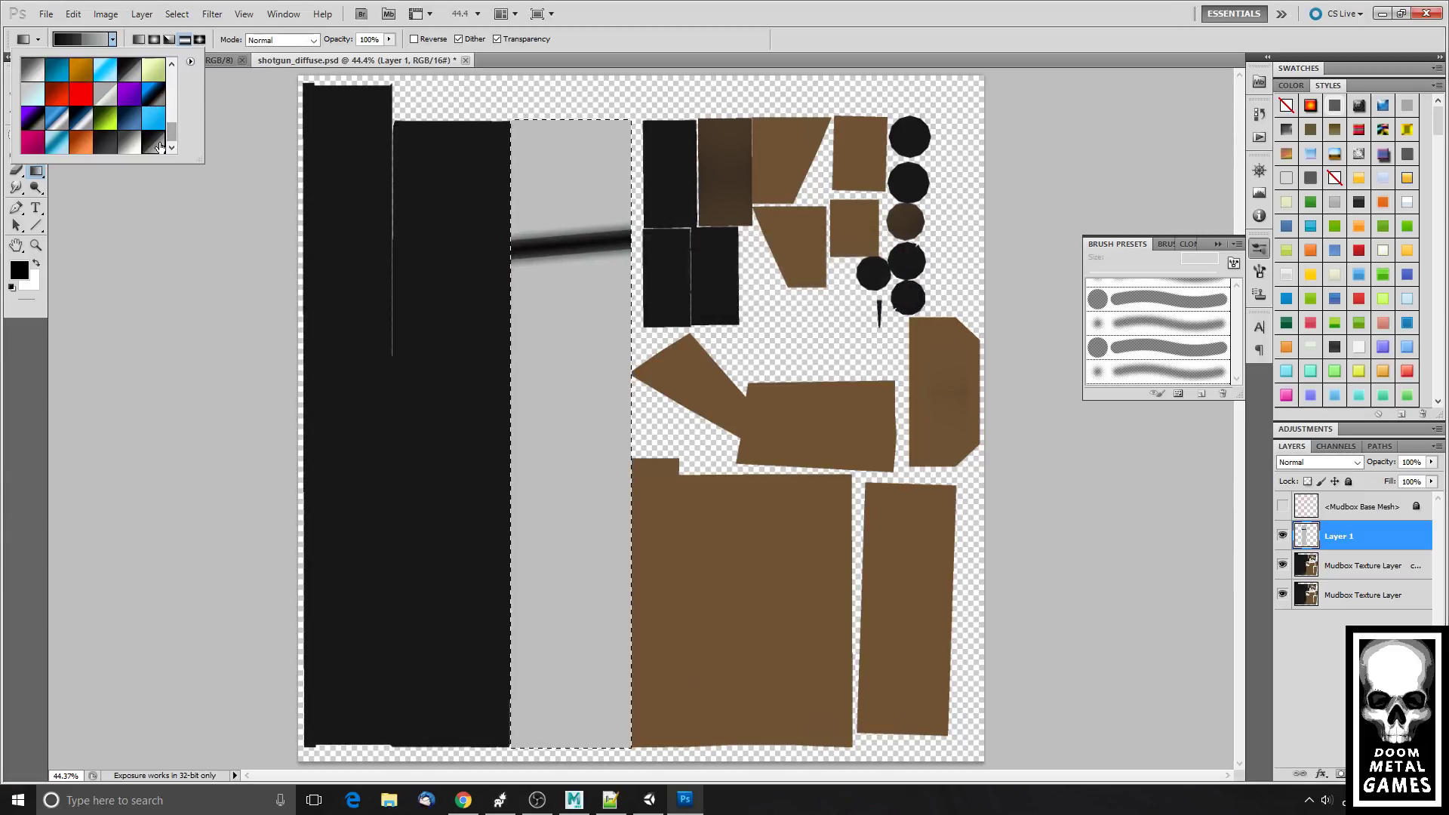
pyautogui.doubleClick(160, 146)
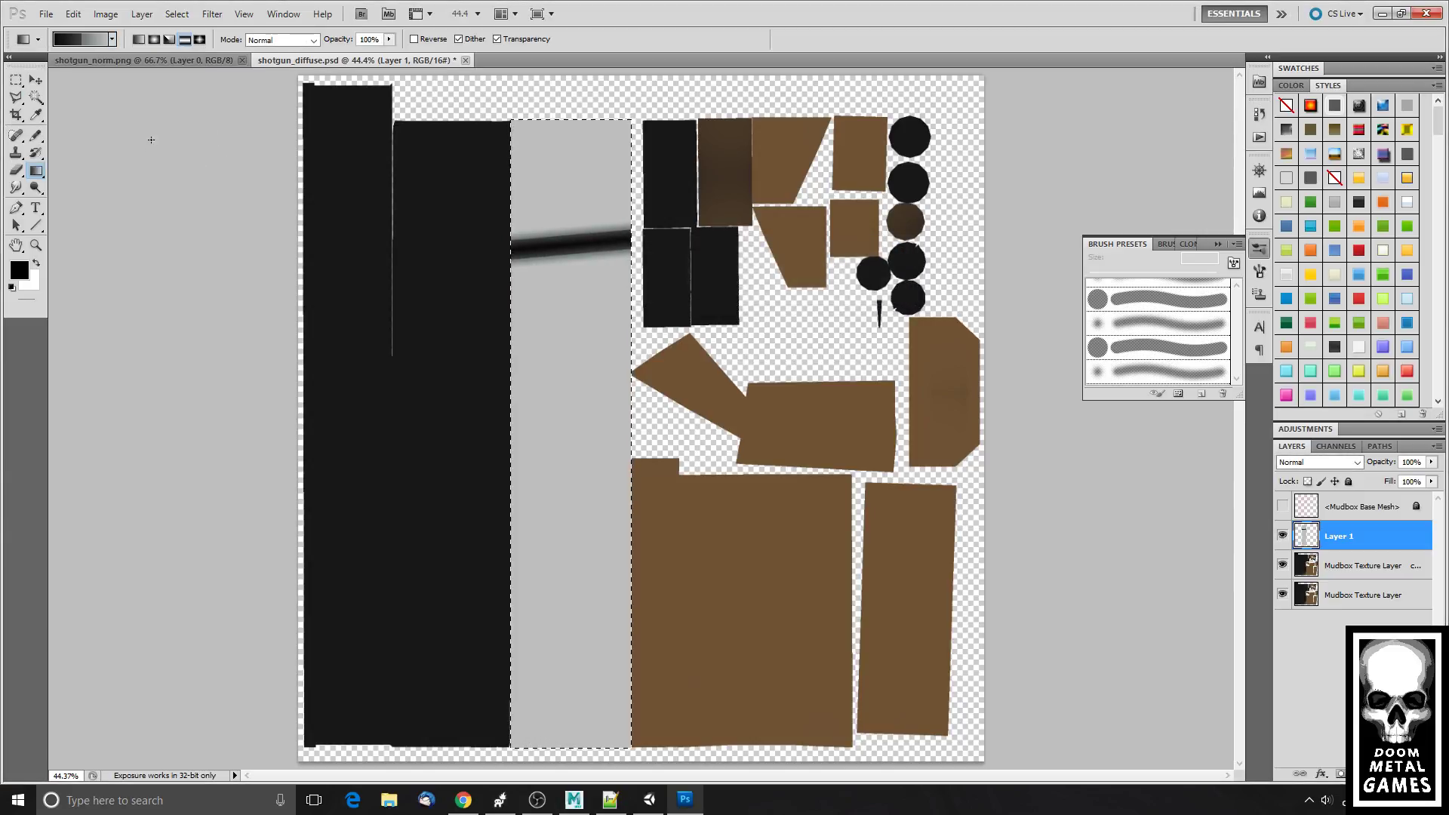
# - Edit the Custom gradient with a gray #767572 stop at 29% and a dark stop in its second half
pyautogui.click(89, 44)
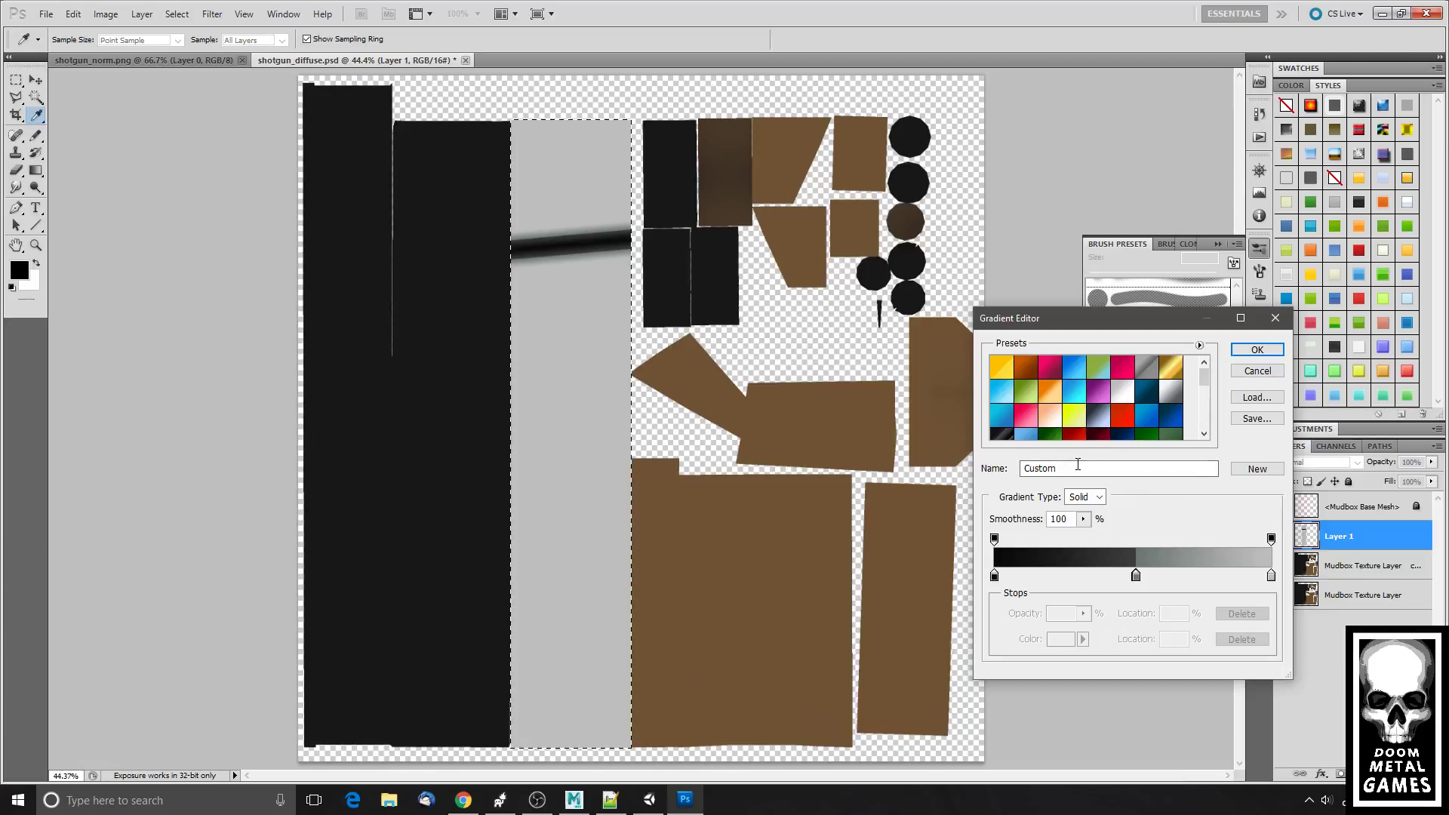
pyautogui.moveTo(1135, 576); pyautogui.dragTo(1074, 578)
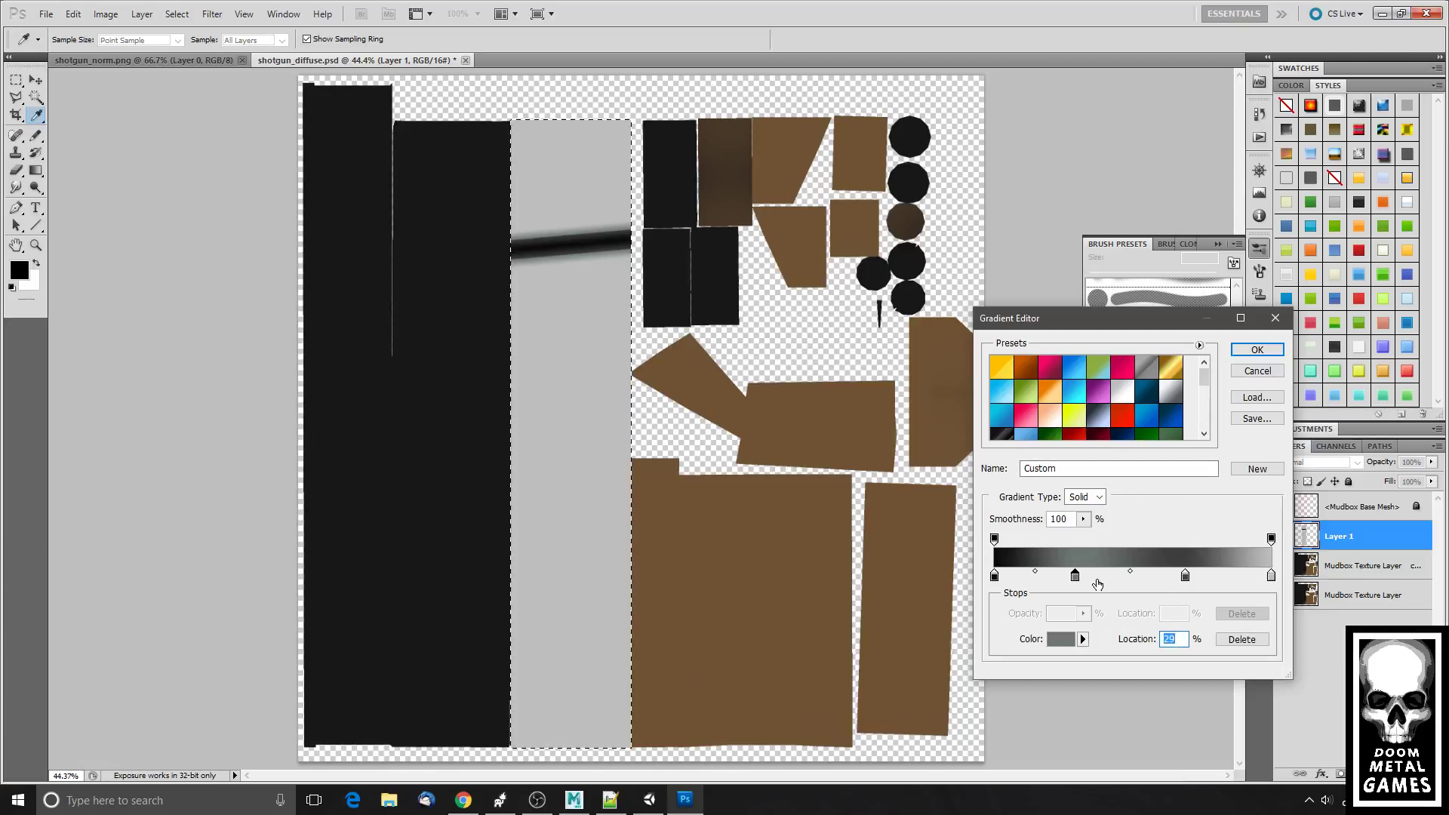
pyautogui.click(1061, 639)
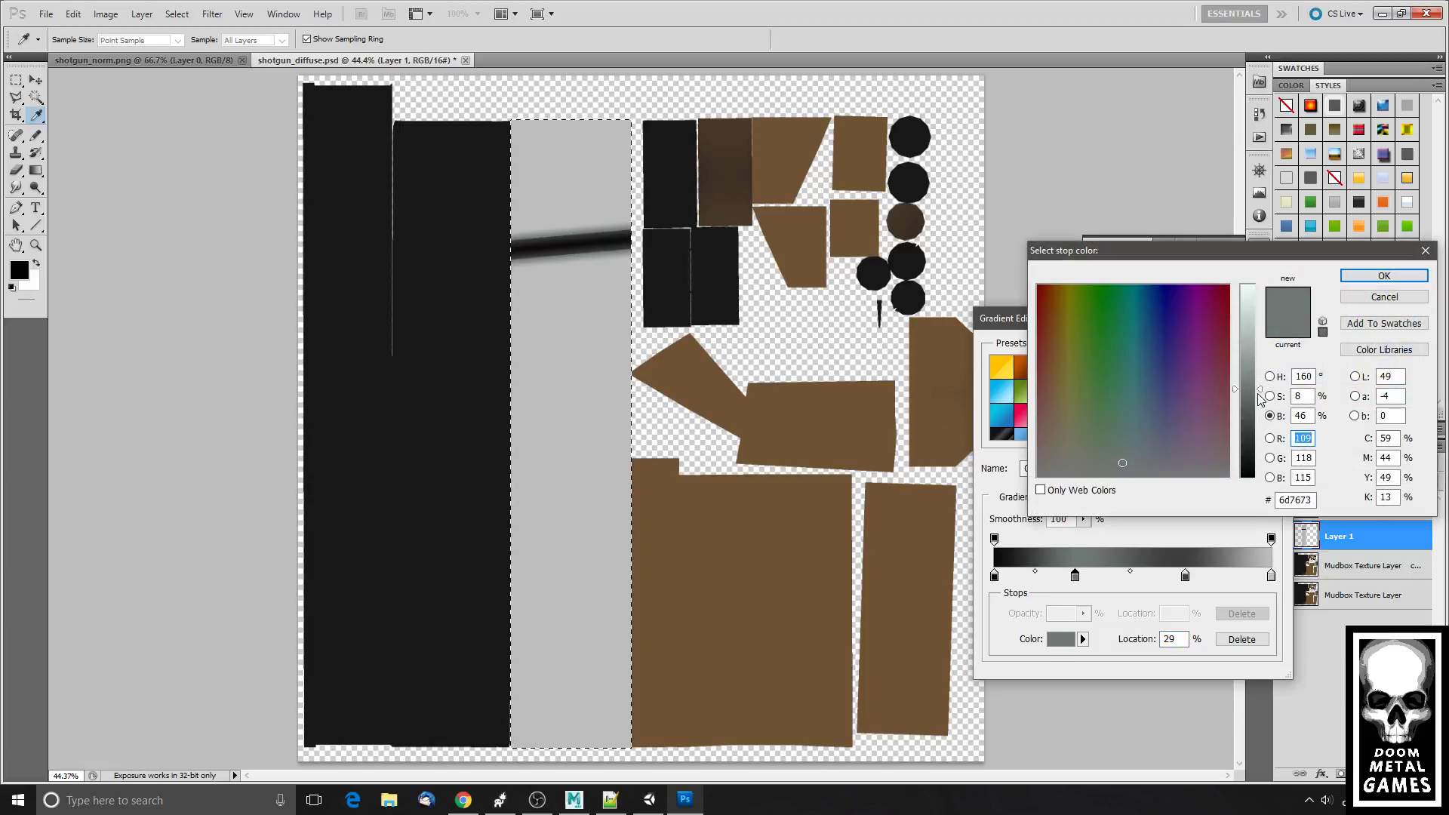
pyautogui.click(1087, 467)
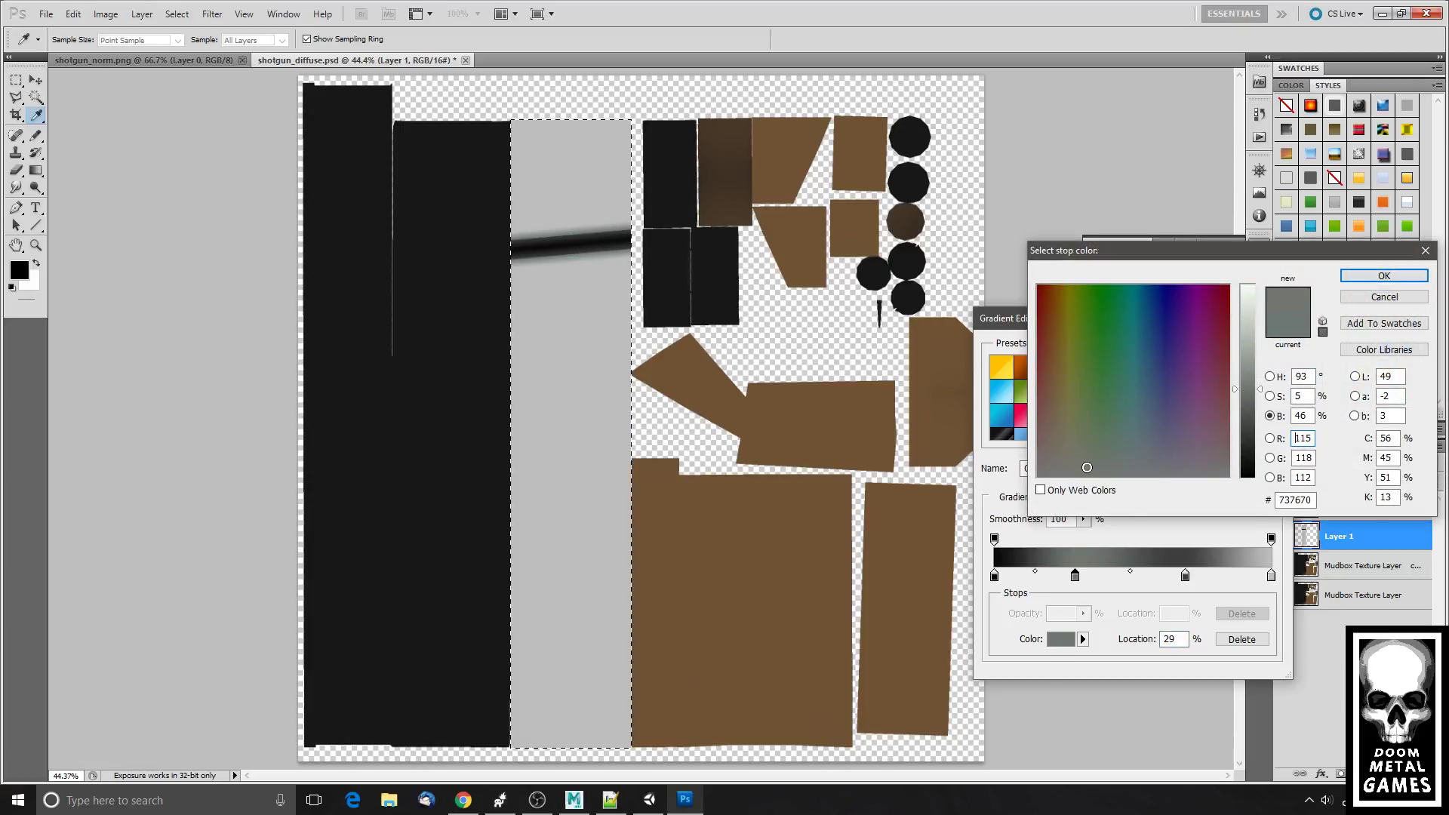
pyautogui.moveTo(1086, 467); pyautogui.dragTo(1059, 471)
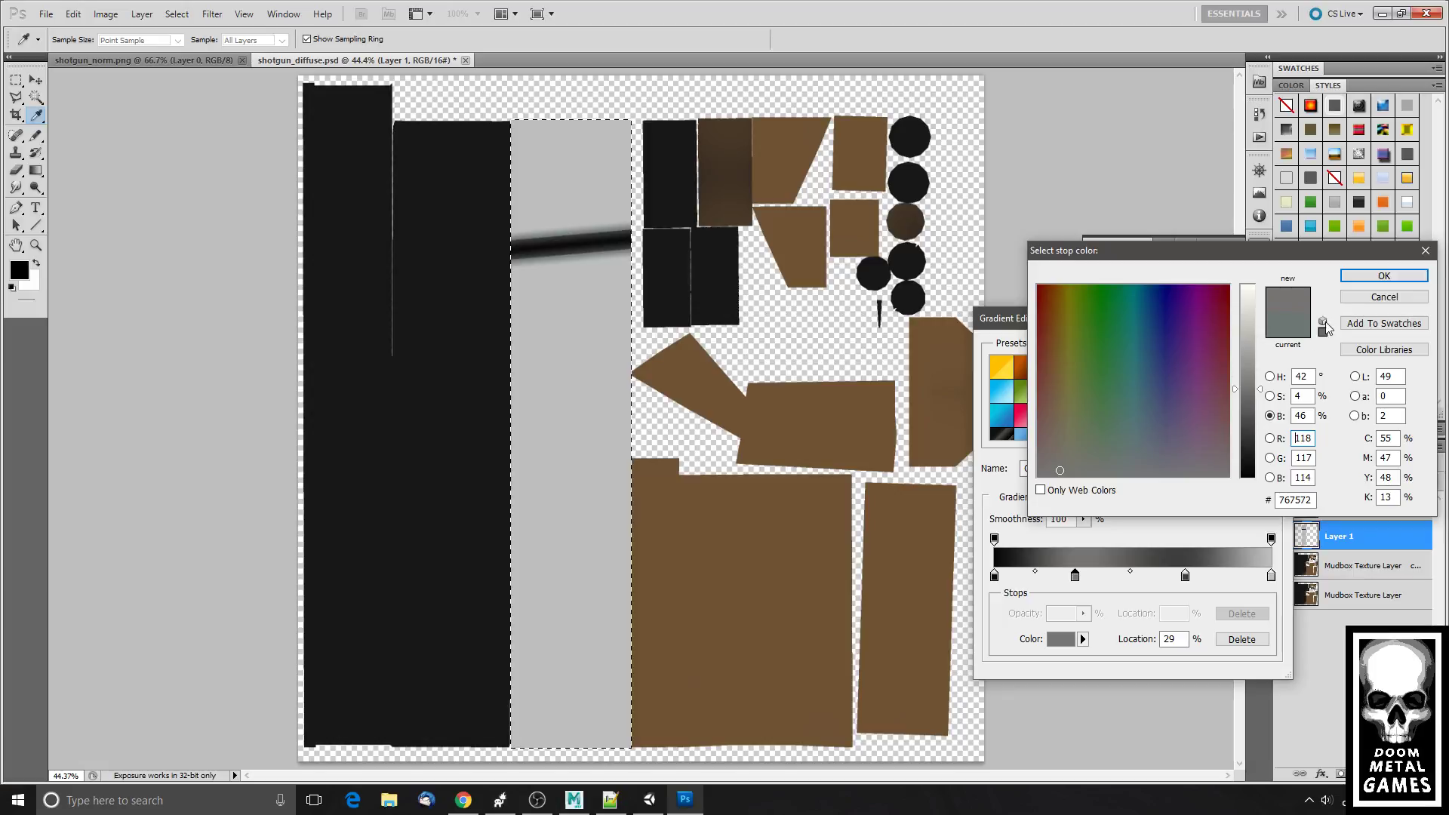
pyautogui.click(1384, 275)
pyautogui.click(1257, 350)
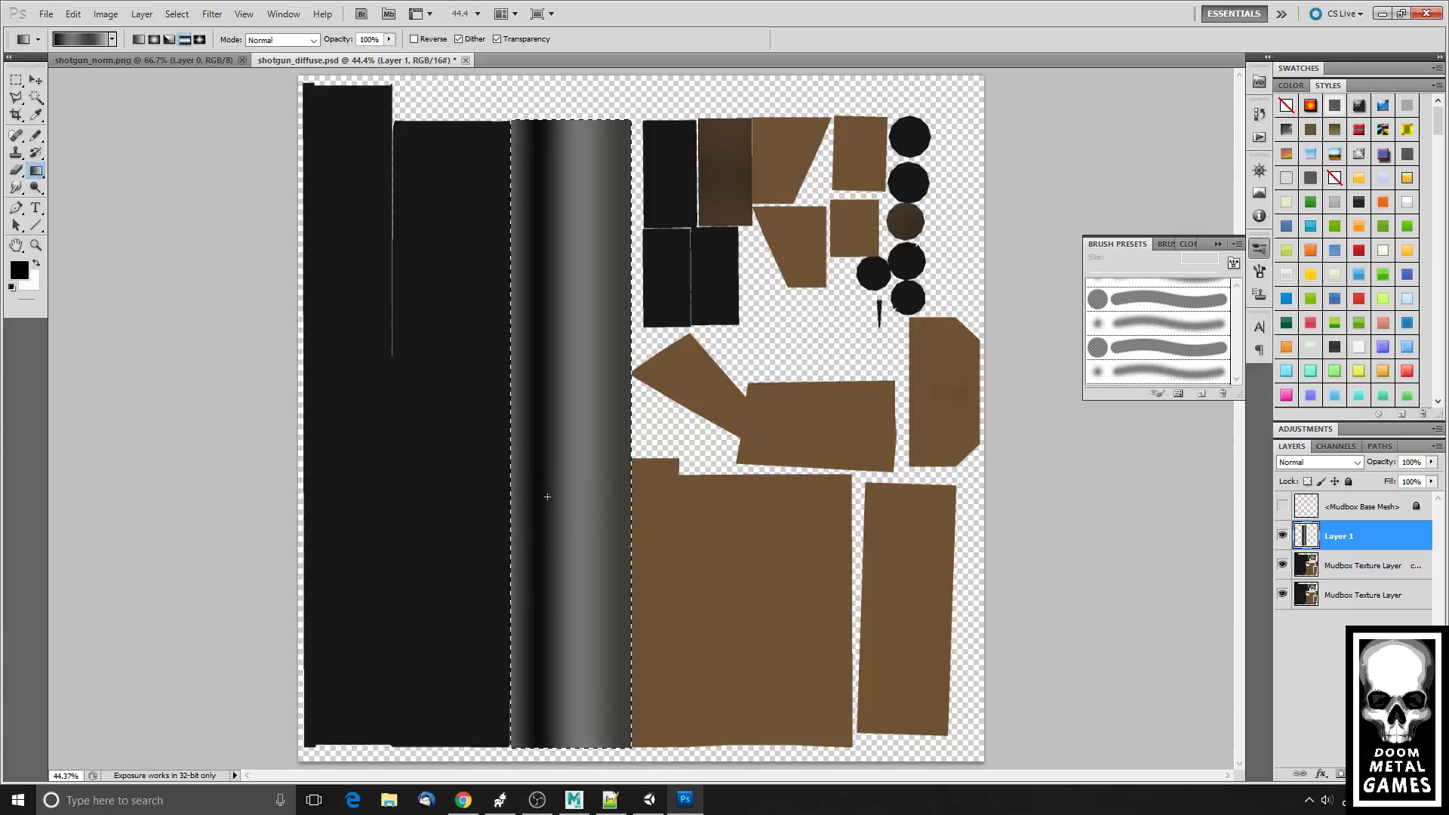
# - Apply the edited gradient horizontally across the selected barrel strip and place a copy over the adjacent dark barrel strip
pyautogui.moveTo(554, 500); pyautogui.dragTo(721, 521)
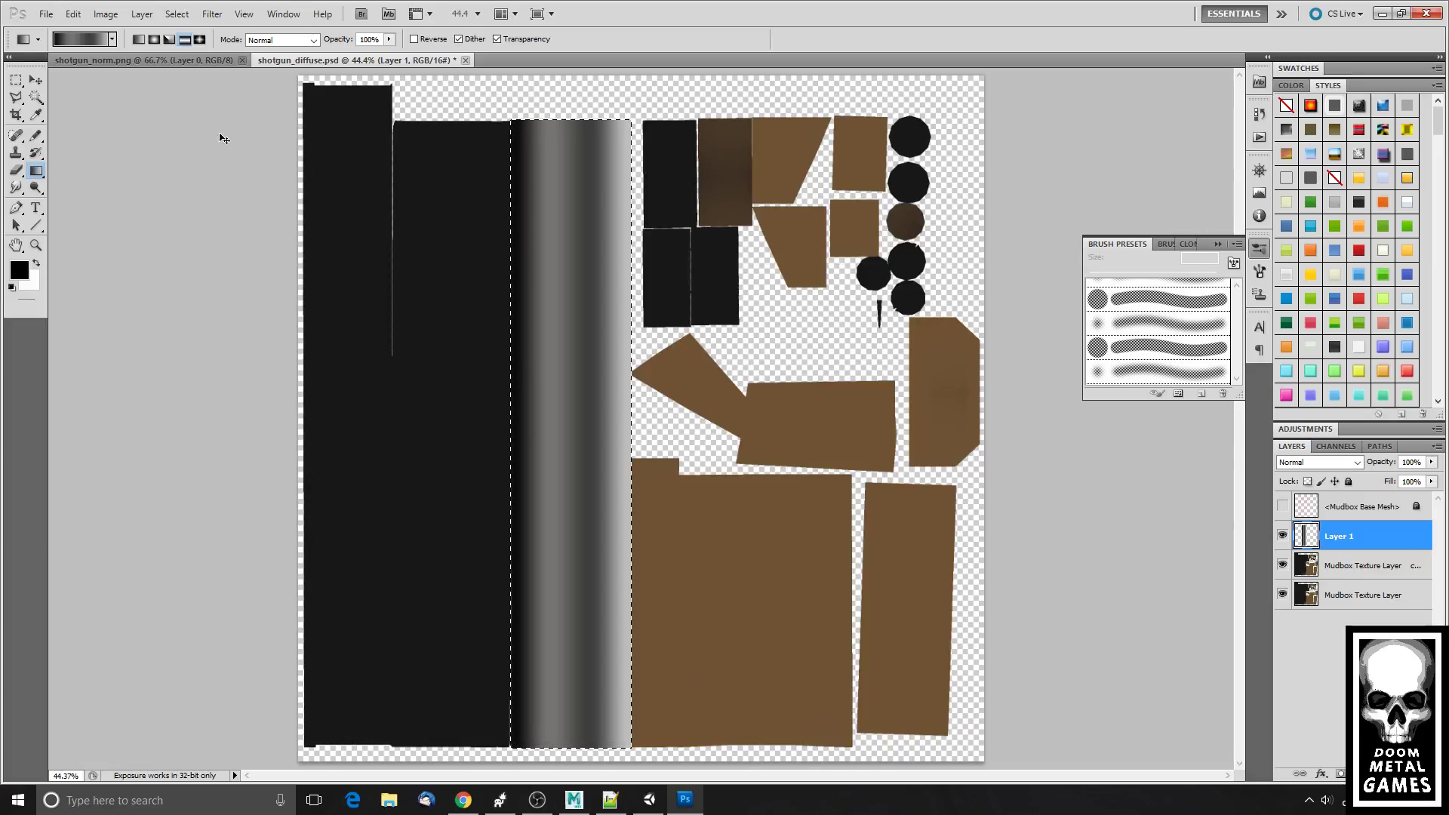
pyautogui.click(35, 80)
pyautogui.hotkey('ctrl', 'c')
pyautogui.hotkey('ctrl', 'v')
pyautogui.moveTo(707, 390); pyautogui.dragTo(589, 390)
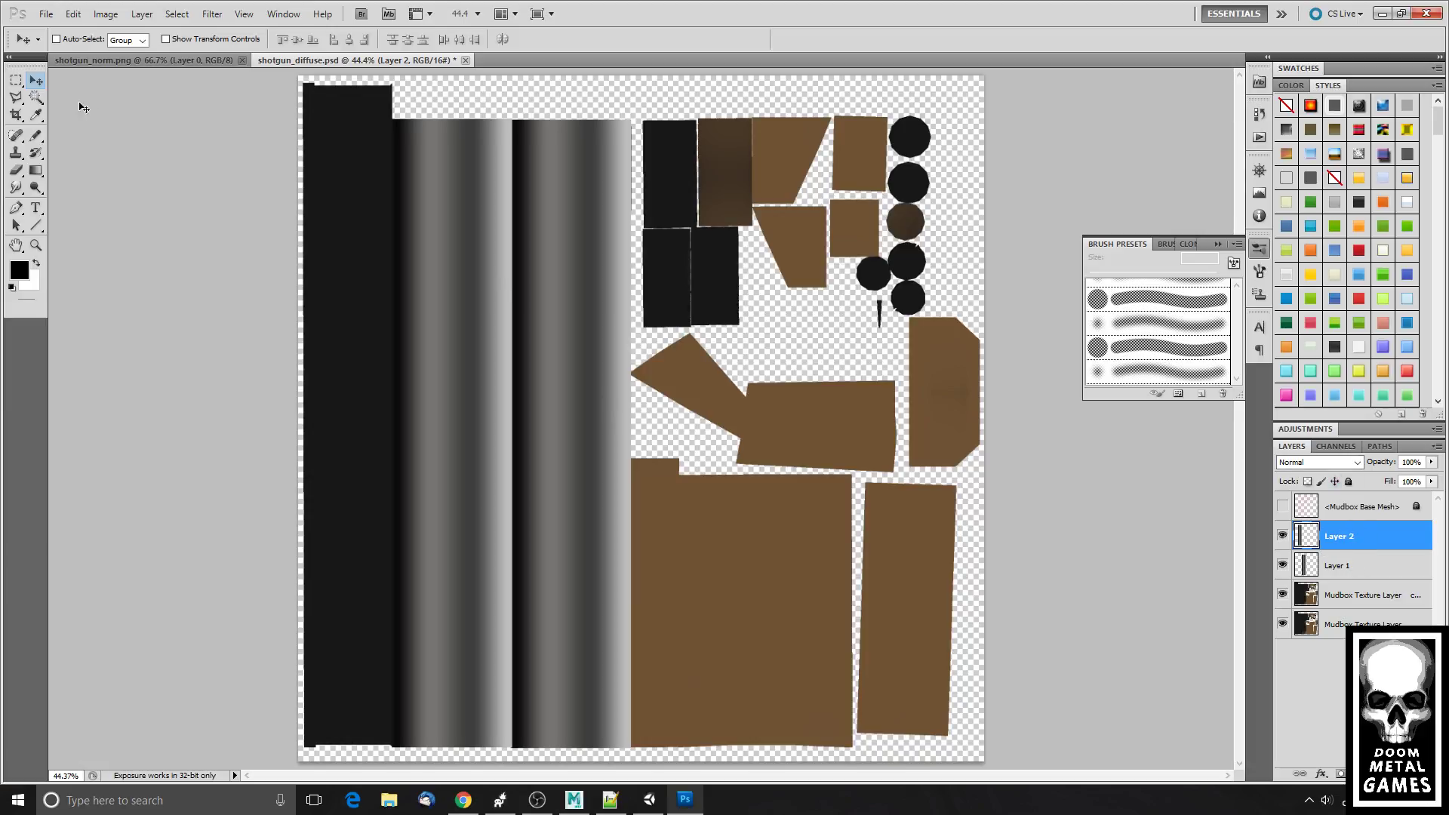
# - Select the remaining tall dark strip and fill it with the gradient vertically on a new layer
pyautogui.click(16, 79)
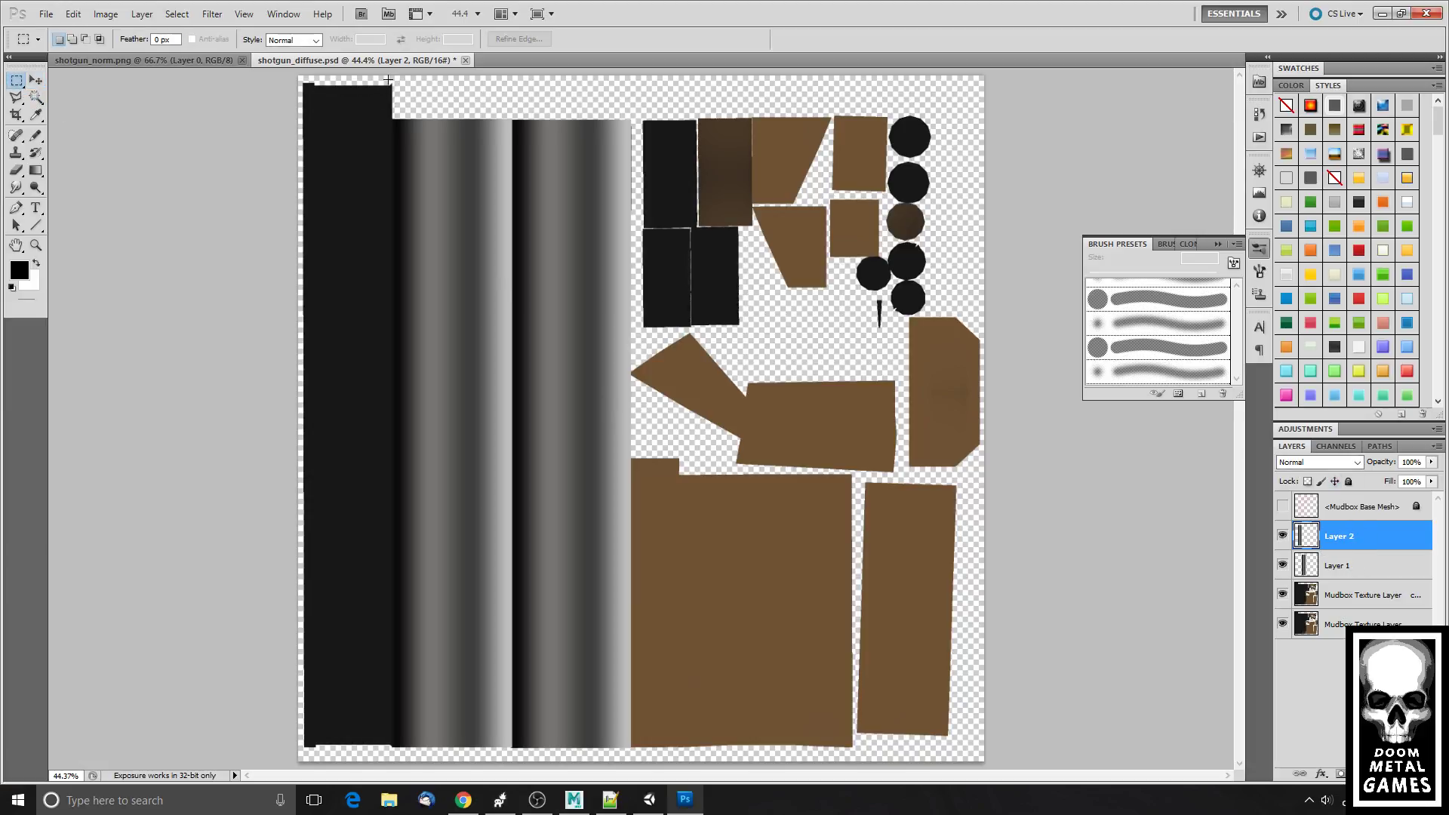
pyautogui.moveTo(249, 566); pyautogui.dragTo(249, 749)
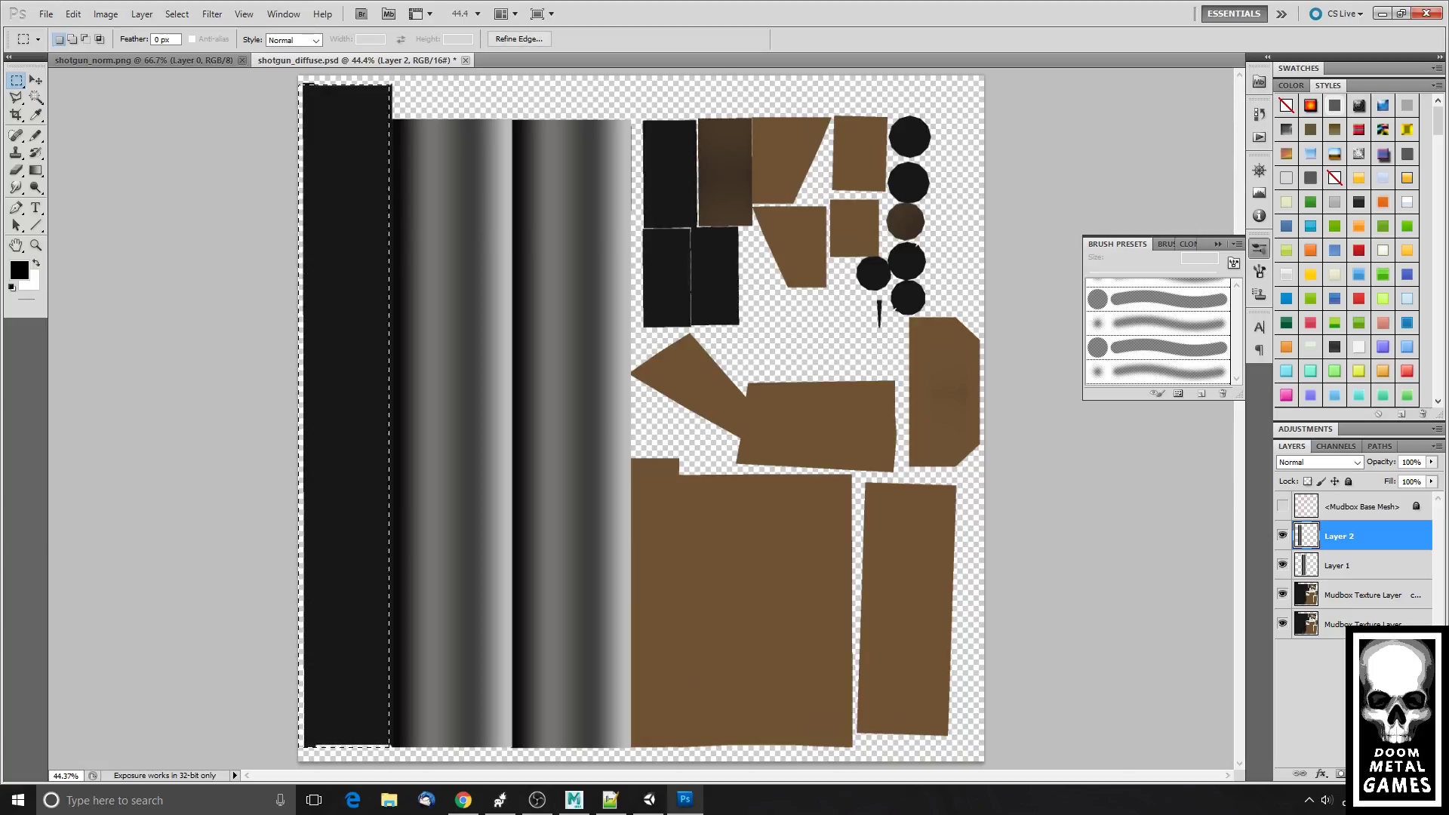
pyautogui.hotkey('ctrl', 'shift', 'alt', 'n')
pyautogui.click(35, 170)
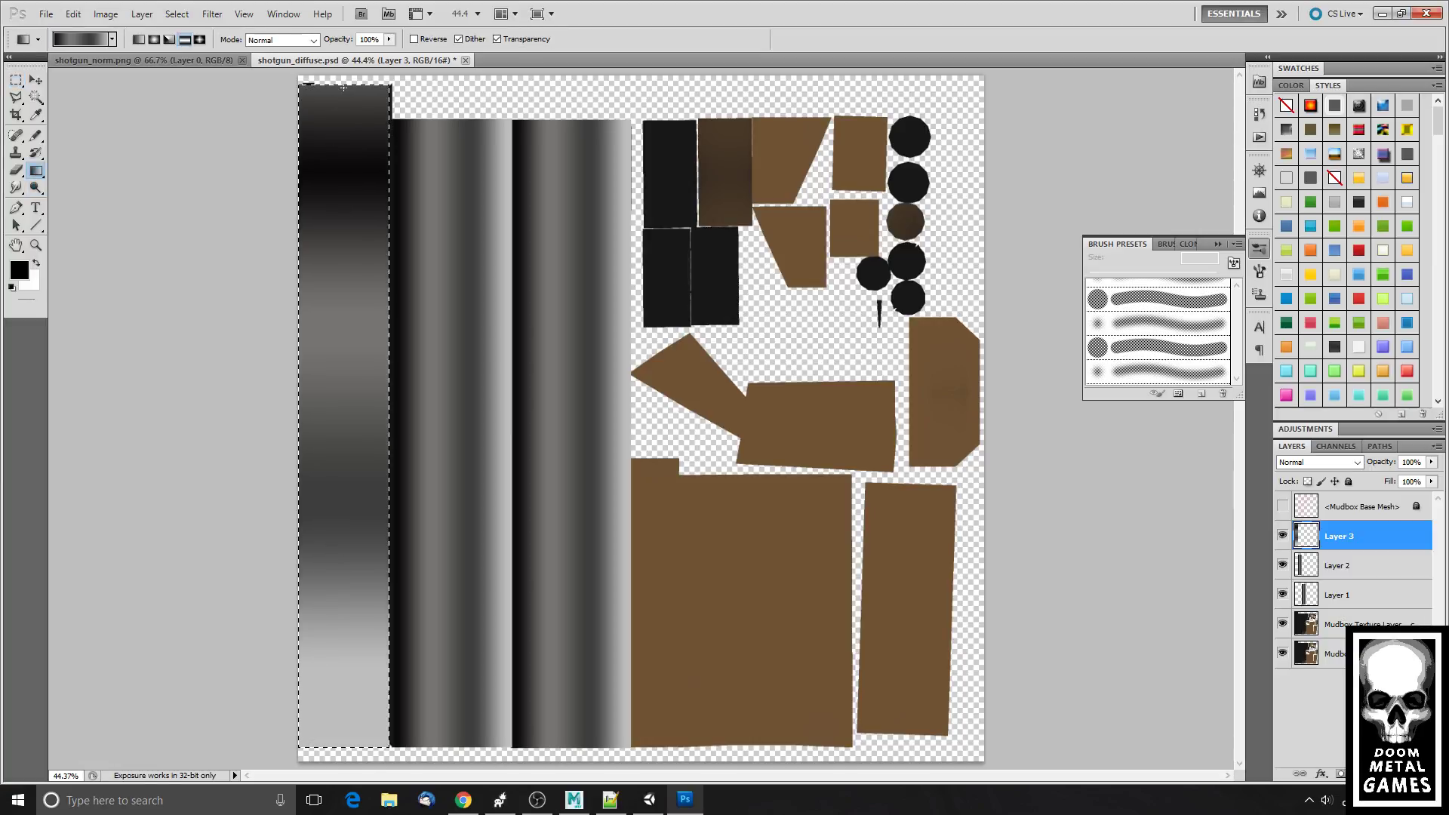
pyautogui.moveTo(344, 88); pyautogui.dragTo(327, 805)
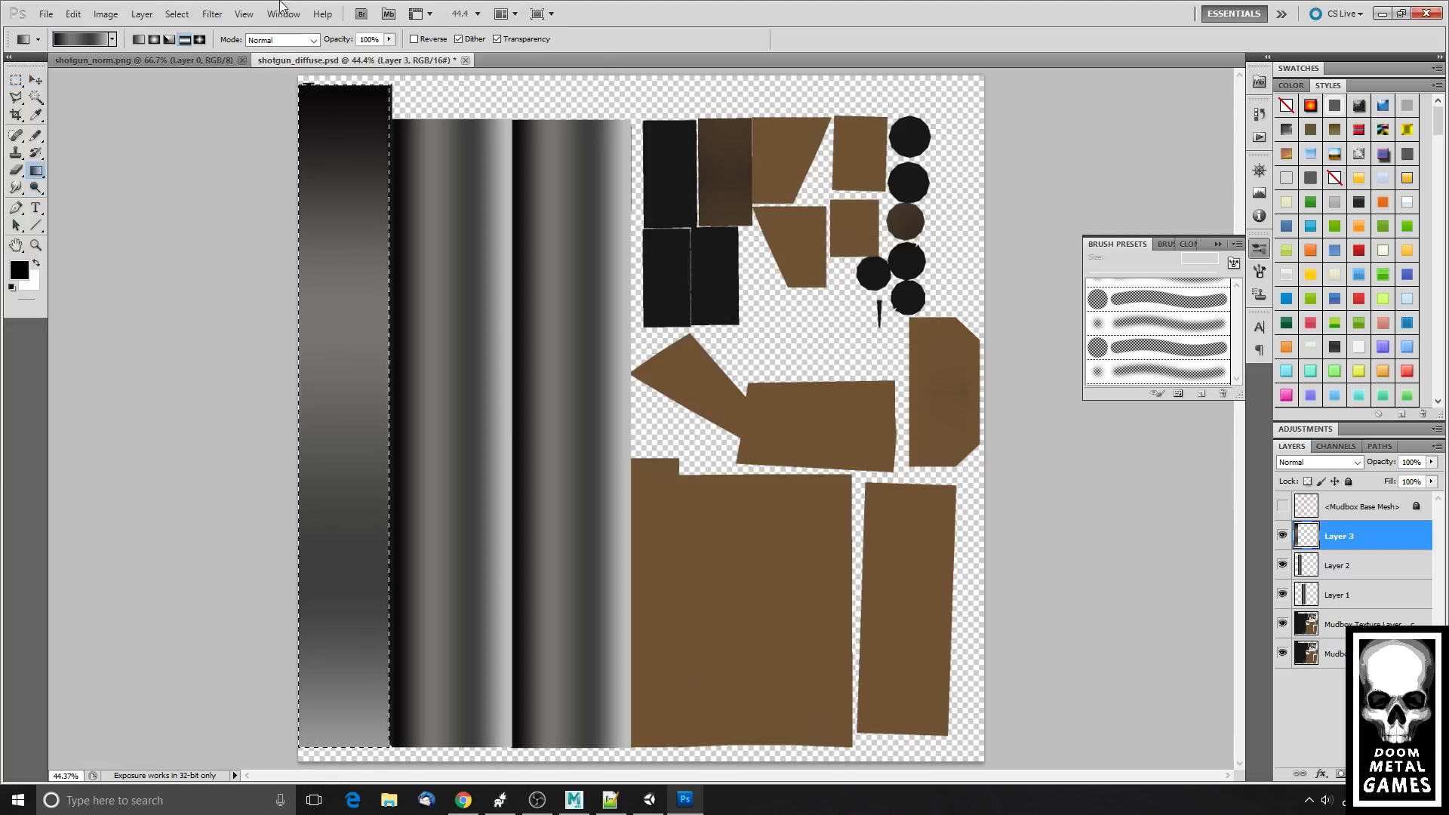
# - Inspect the smaller texture islands up close and save shotgun_diffuse.psd
pyautogui.click(37, 80)
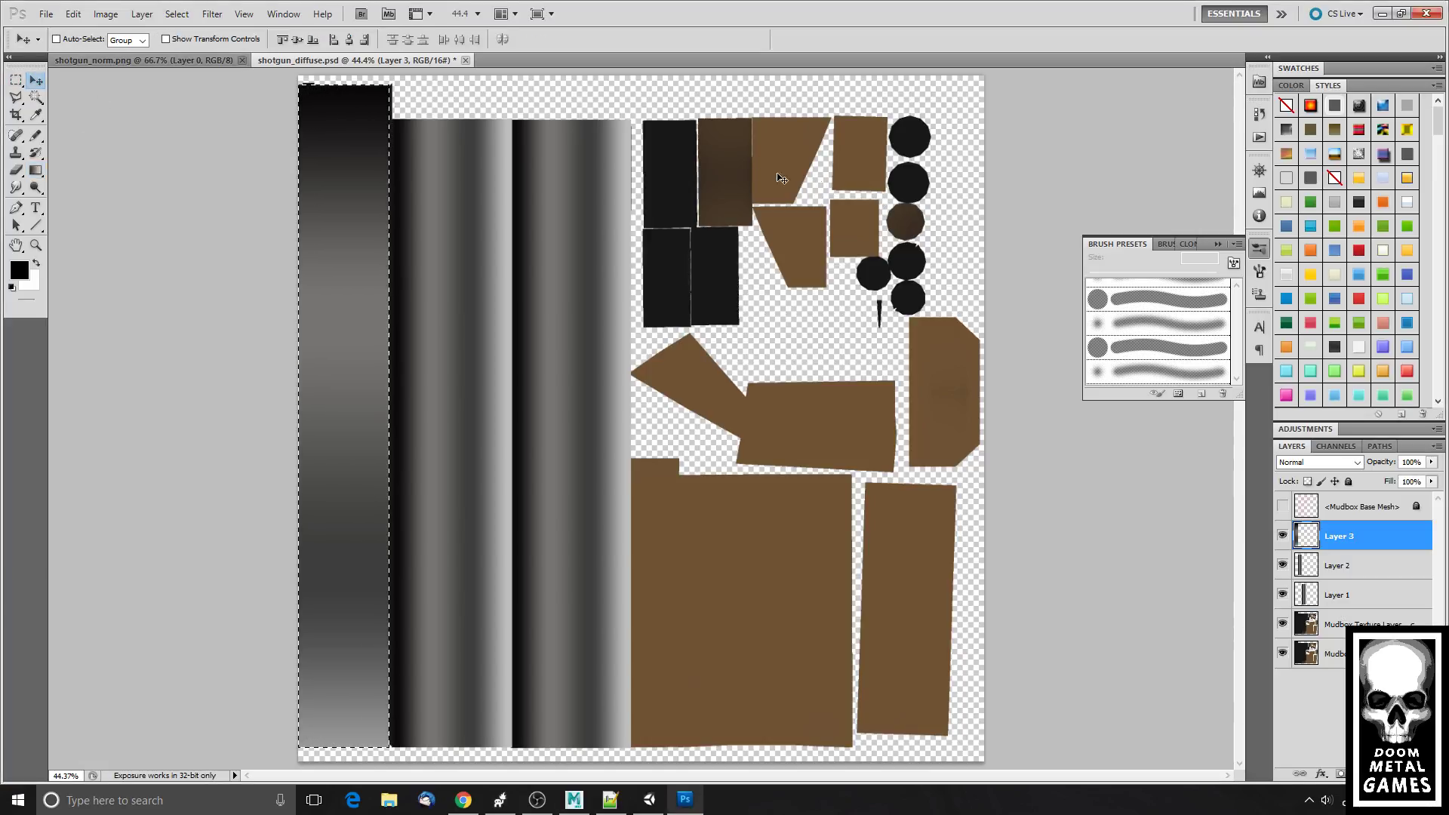
pyautogui.scroll(5, 773, 169)
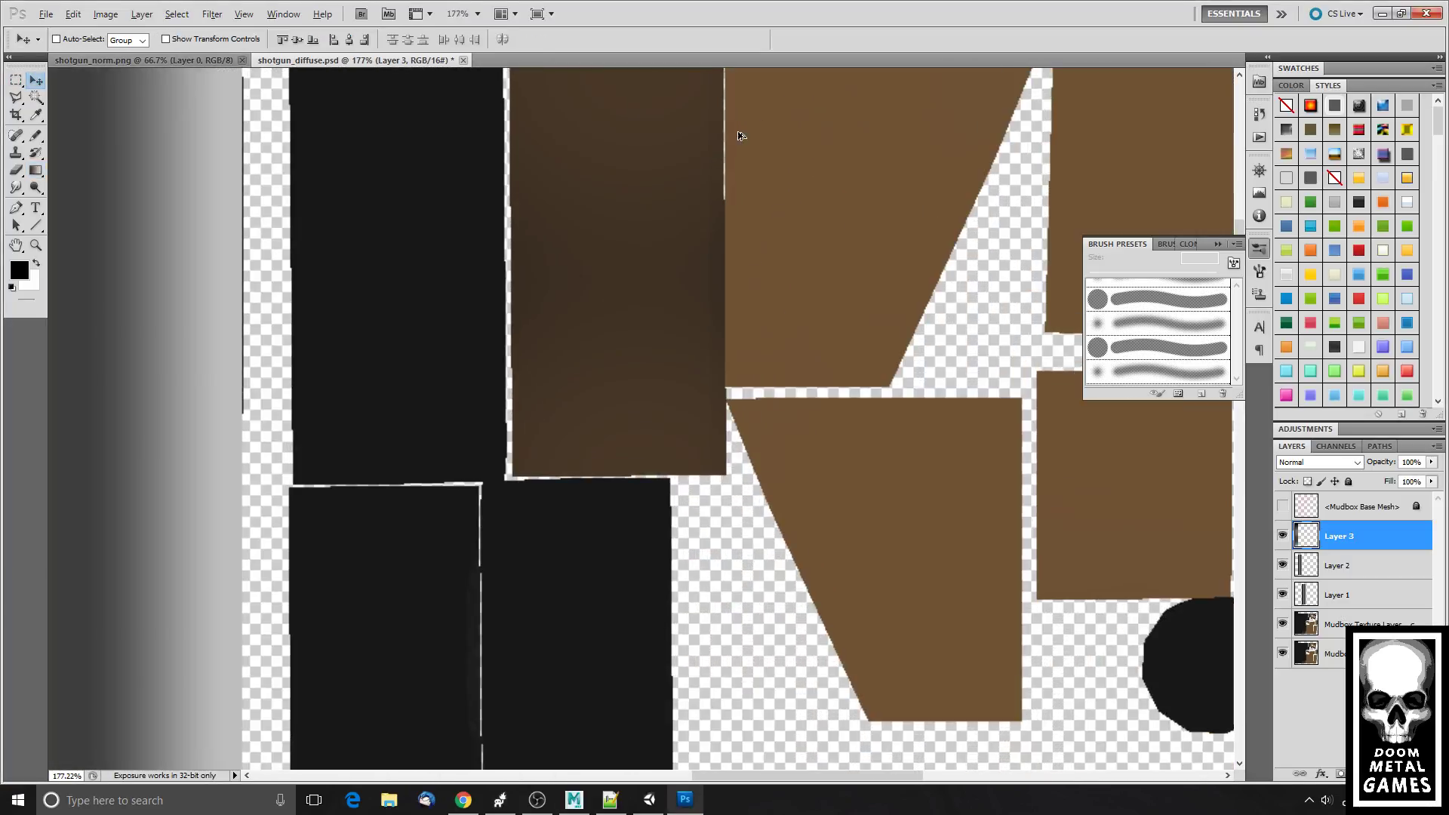
pyautogui.scroll(-3, 671, 248)
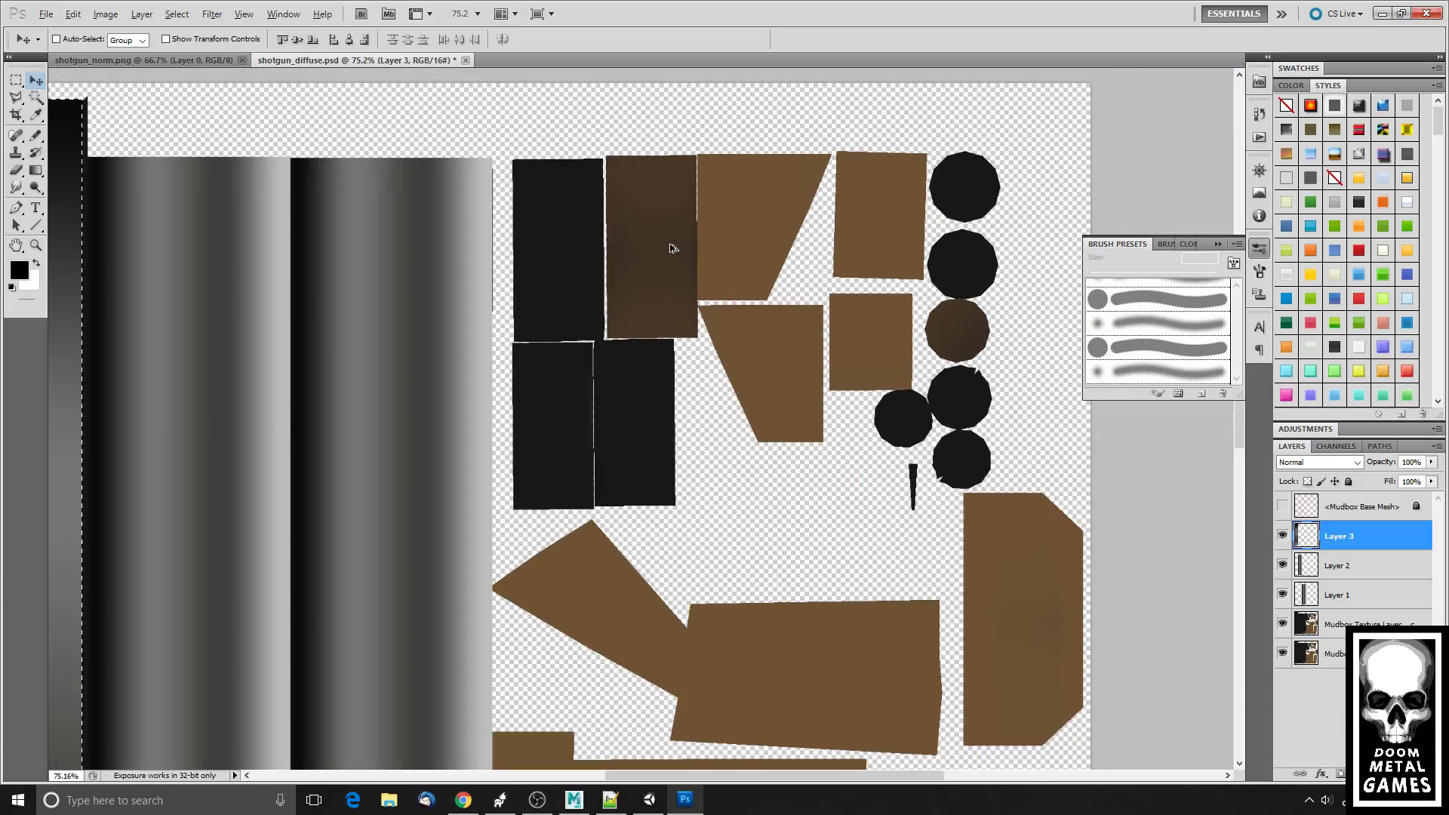
pyautogui.scroll(-3, 826, 403)
pyautogui.scroll(1, 834, 416)
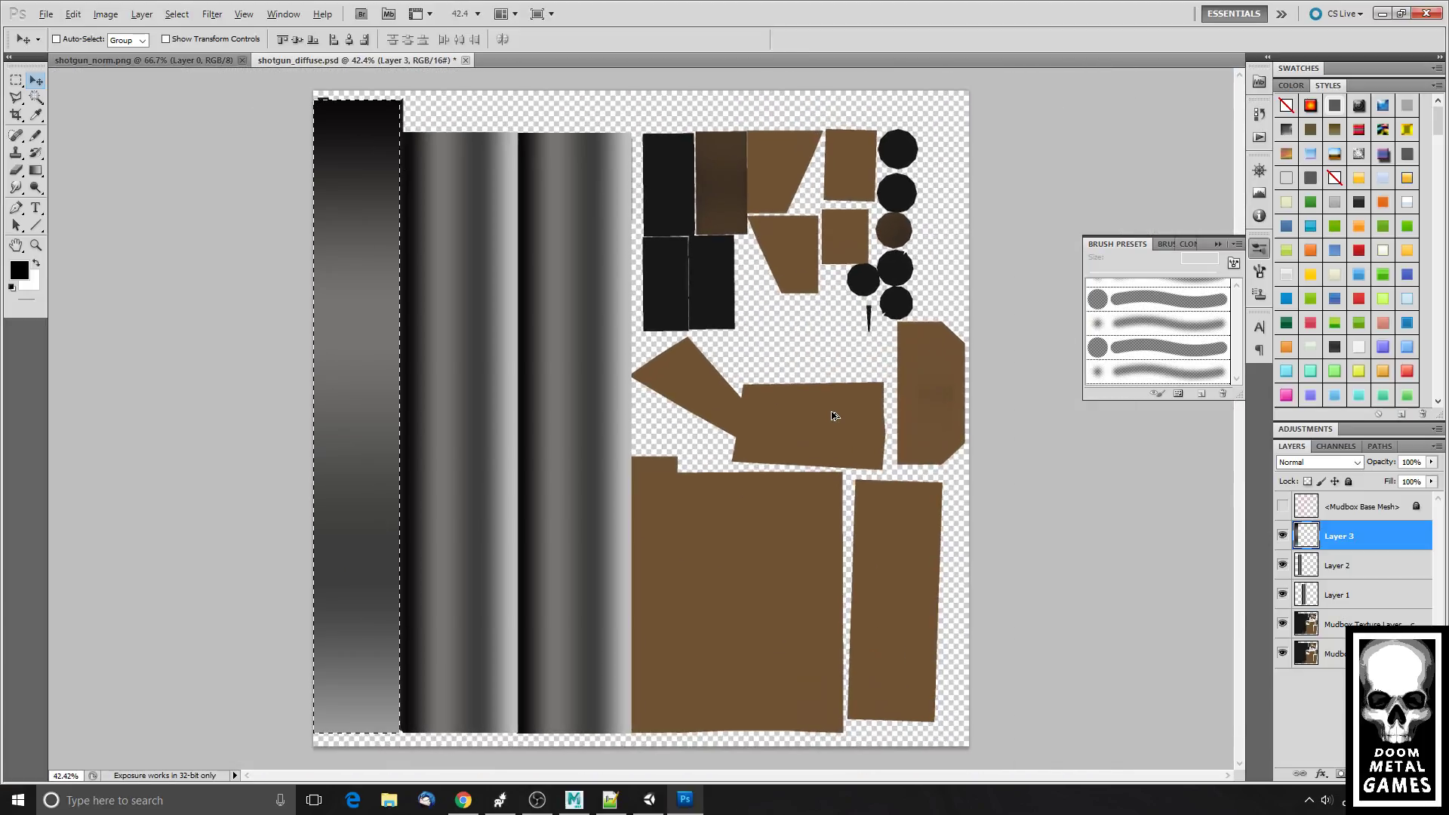
pyautogui.click(46, 13)
pyautogui.click(105, 231)
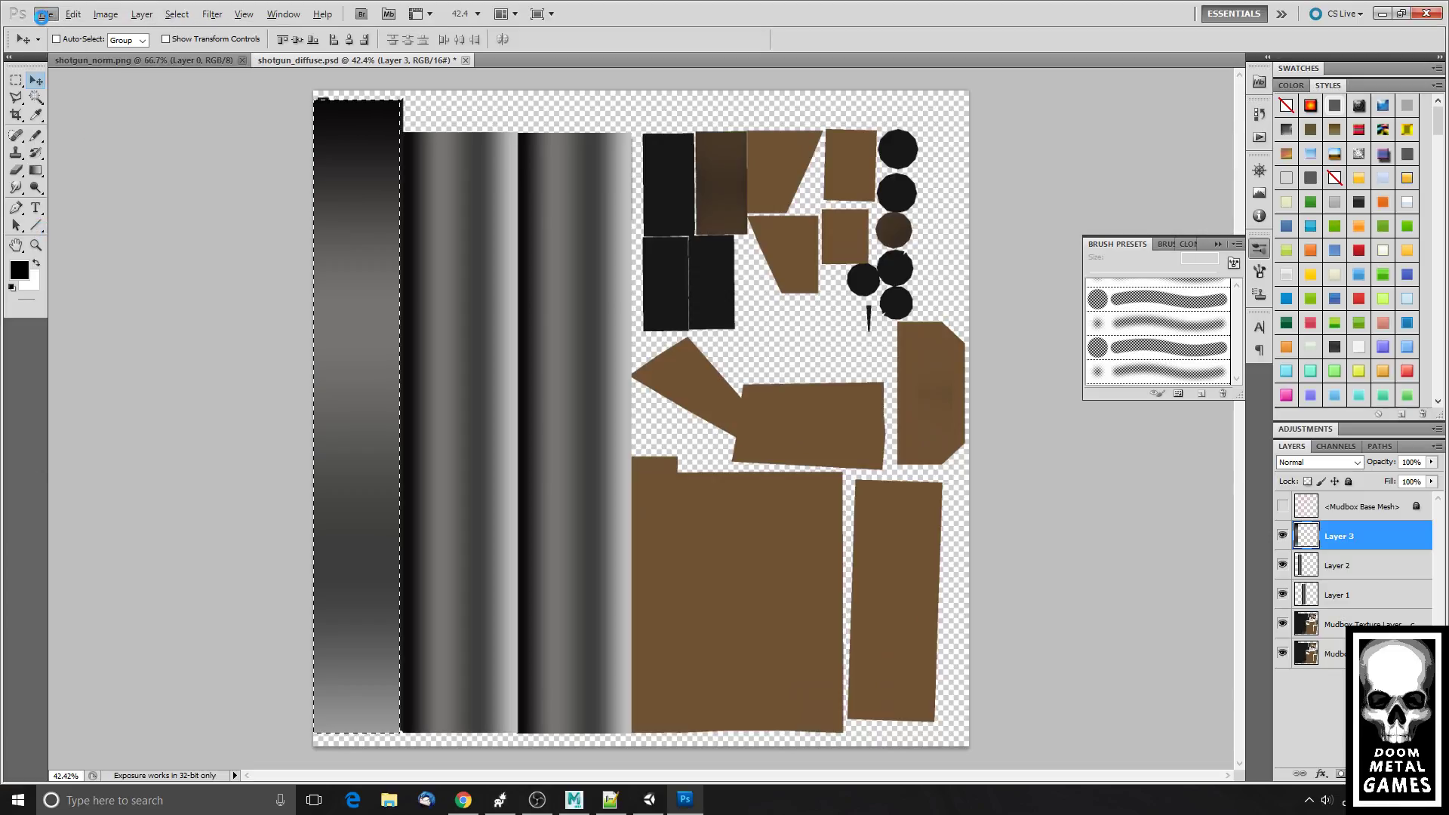
# - Switch to Mudbox to check the shotgun parts, and bring up doubleshotgun.sib in Silo
pyautogui.click(573, 799)
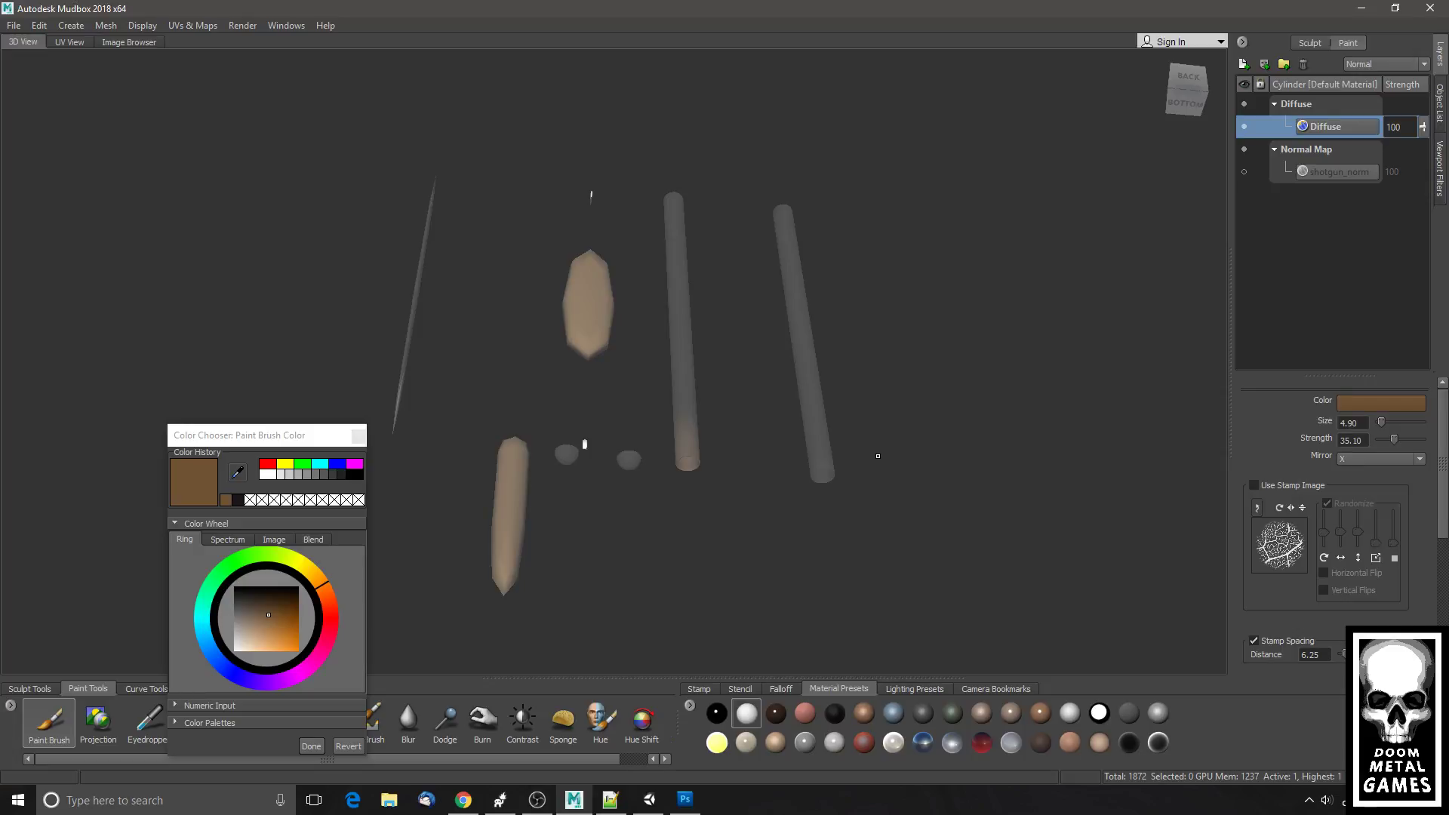
pyautogui.moveTo(878, 455); pyautogui.dragTo(675, 619)
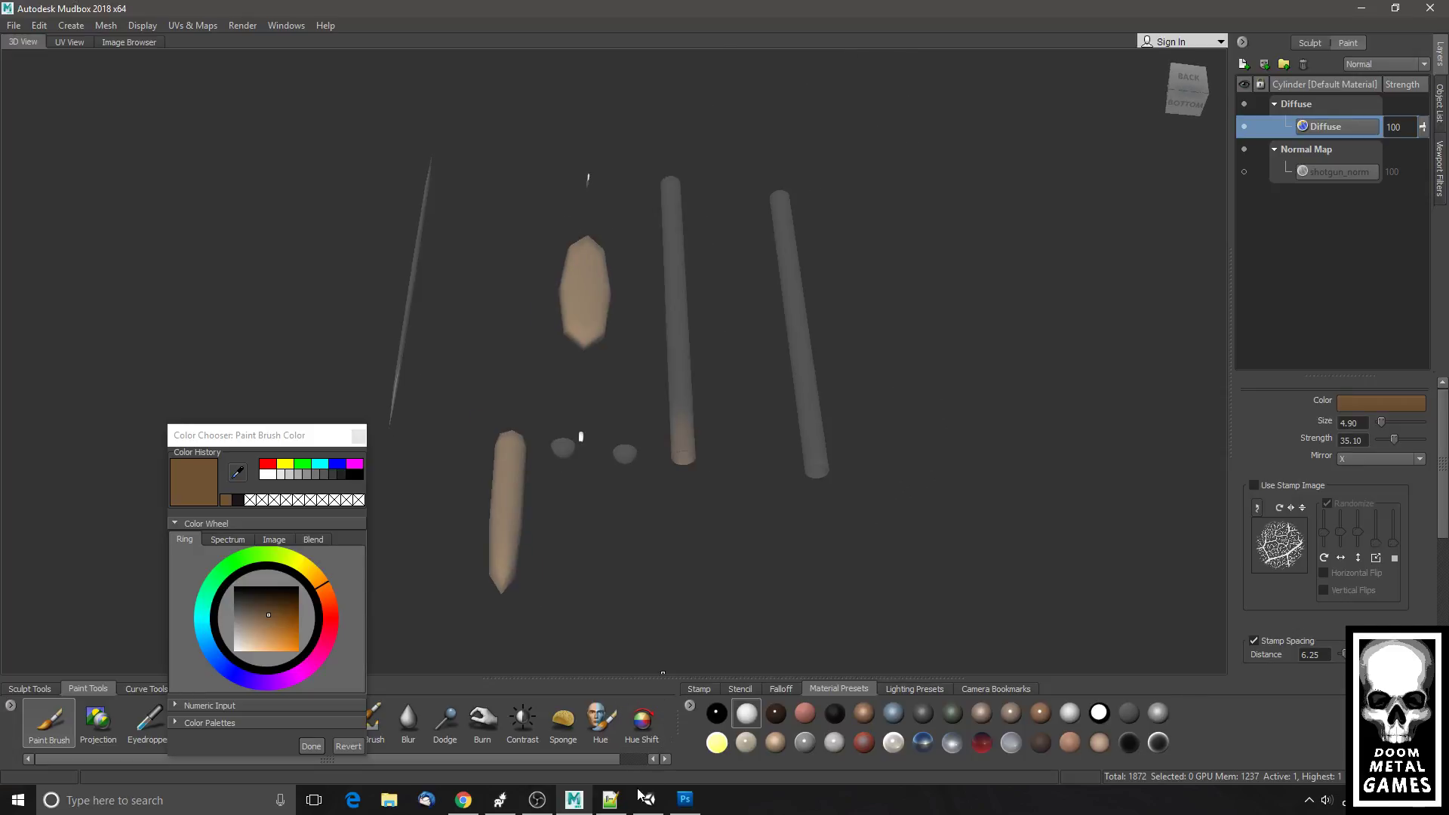
pyautogui.click(511, 801)
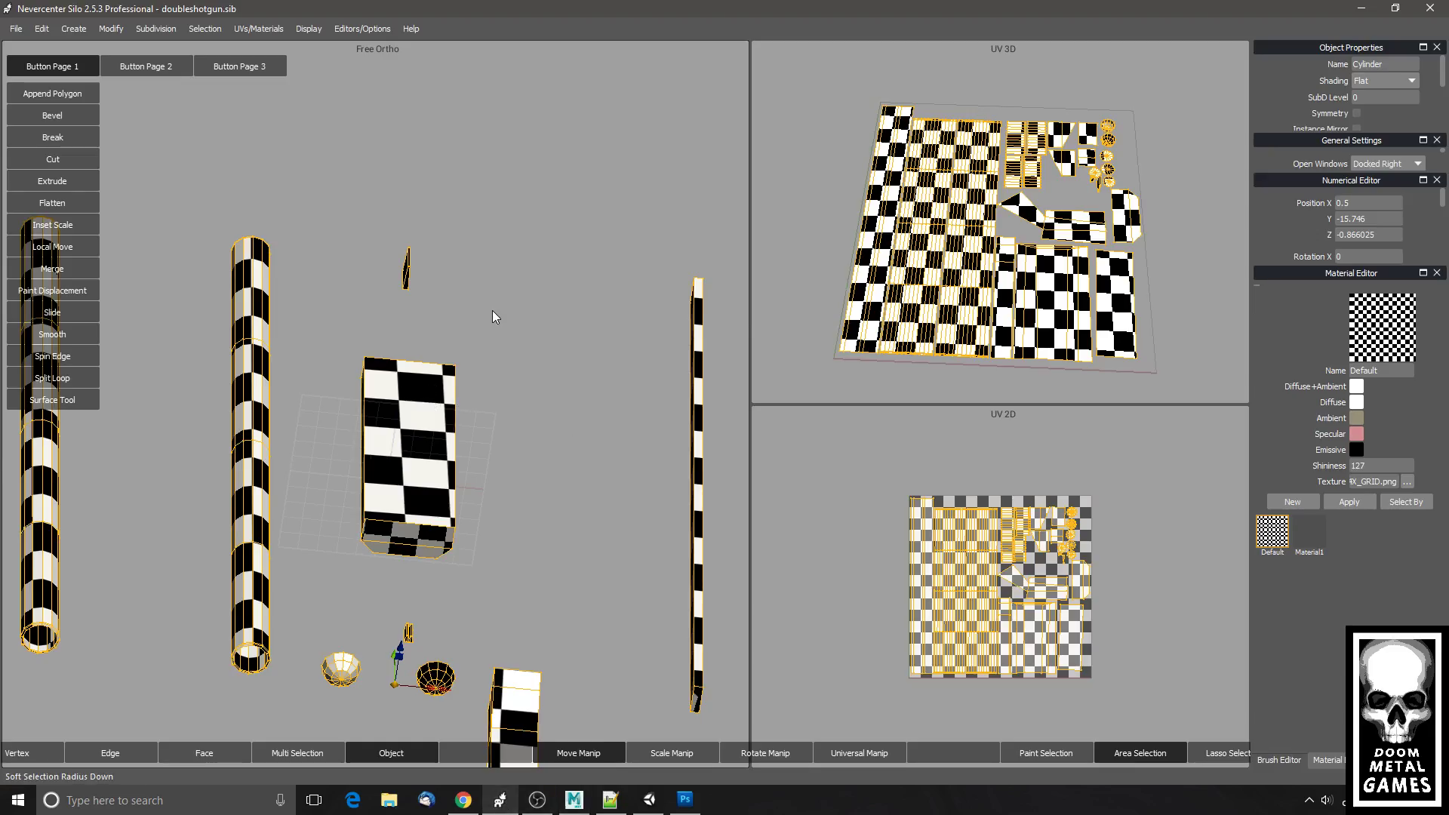
# - Create a new material using shotgun_diffuse.psd as its texture and apply it to the selected shotgun parts
pyautogui.scroll(-5, 492, 311)
pyautogui.moveTo(550, 360); pyautogui.dragTo(234, 325)
pyautogui.click(406, 405)
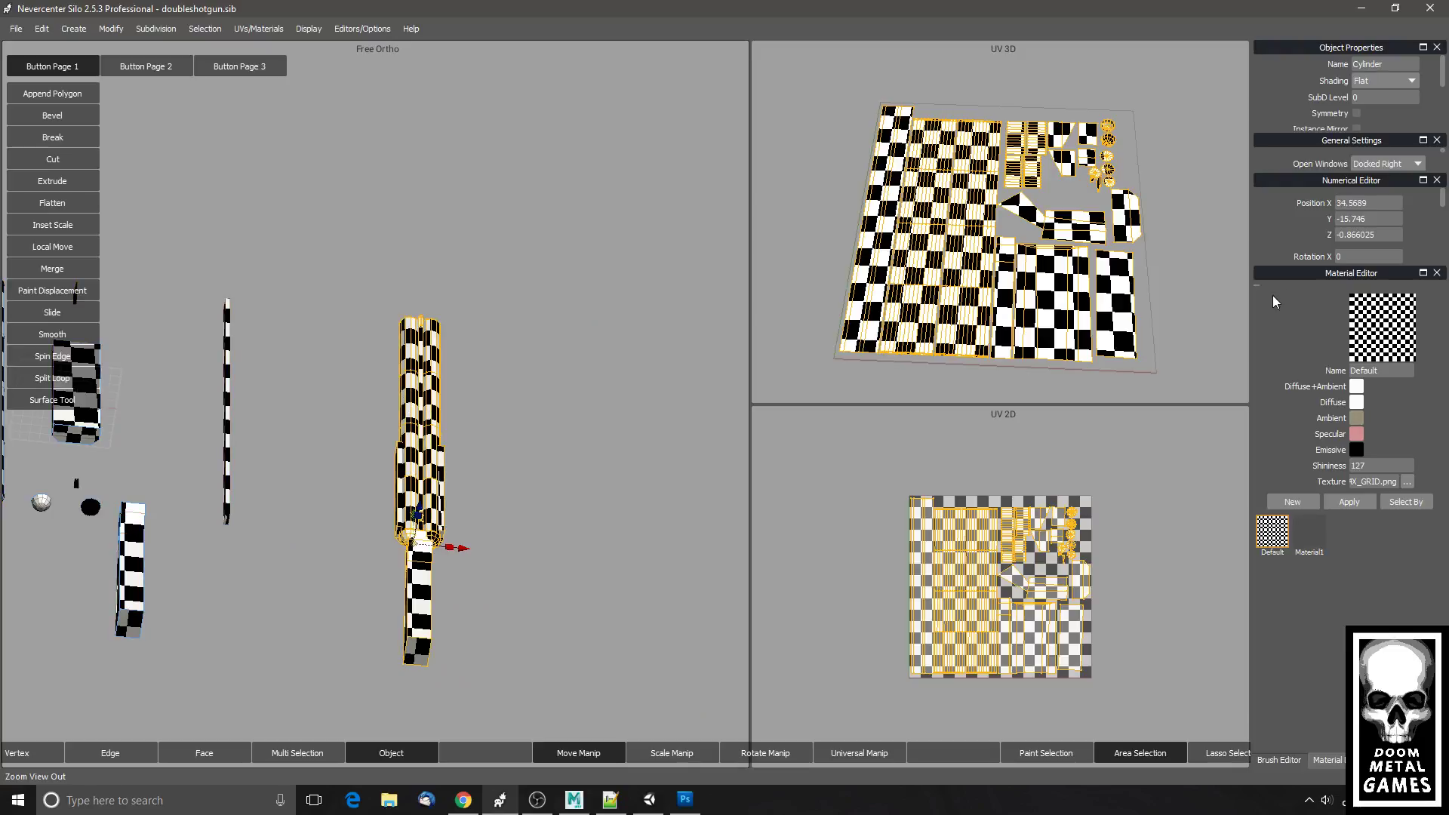
pyautogui.click(1292, 503)
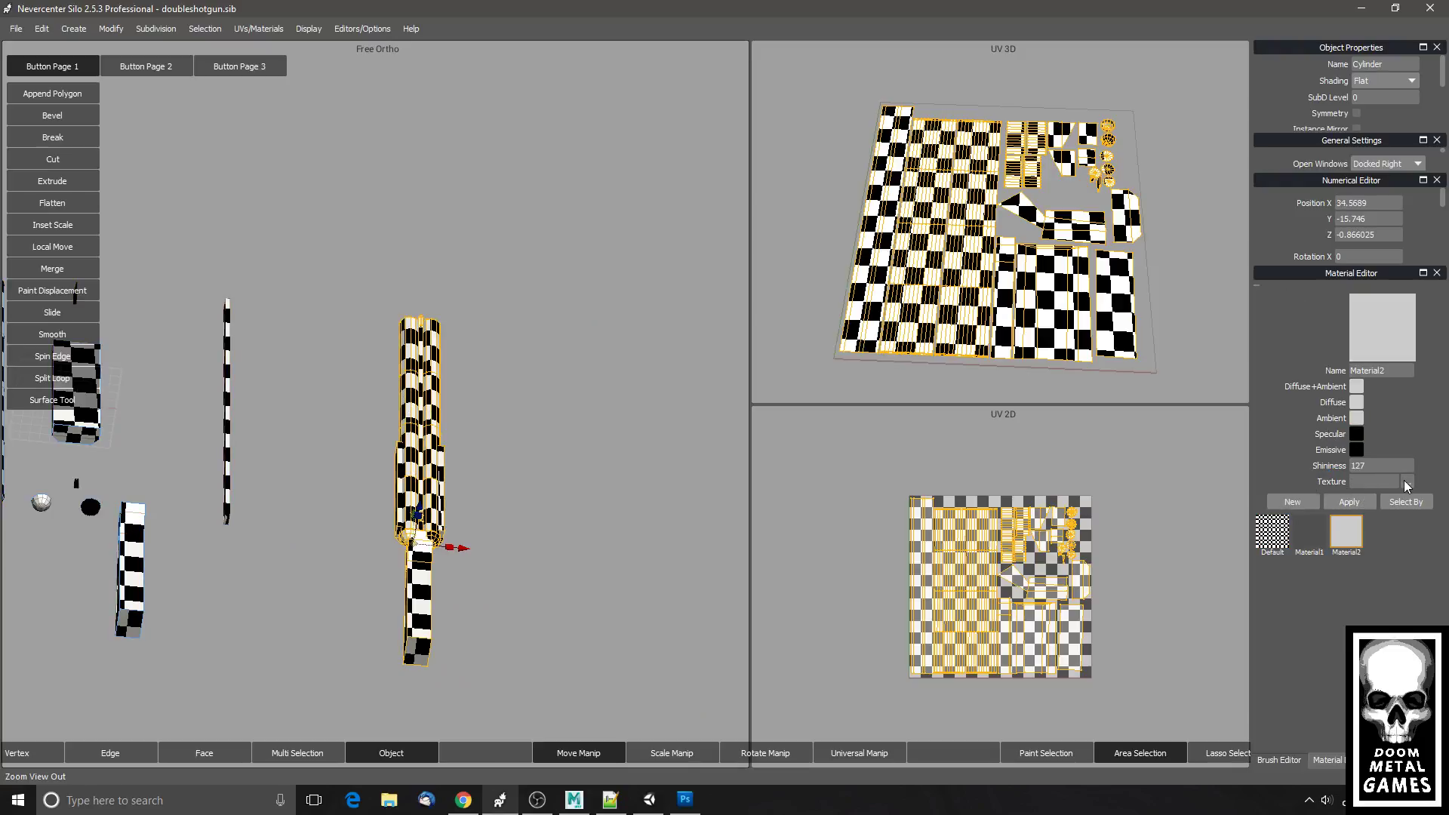
pyautogui.click(1406, 481)
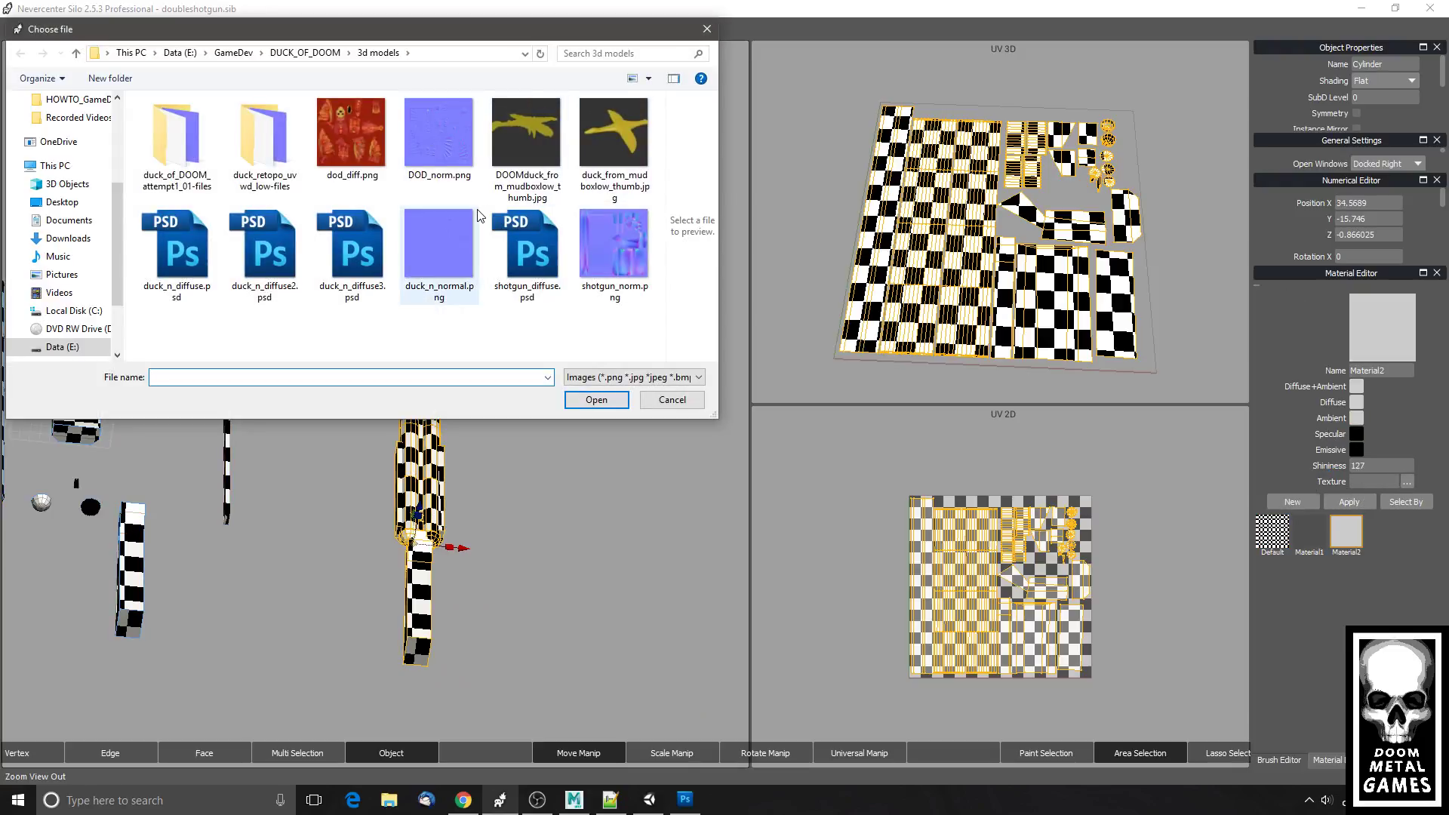
pyautogui.click(533, 239)
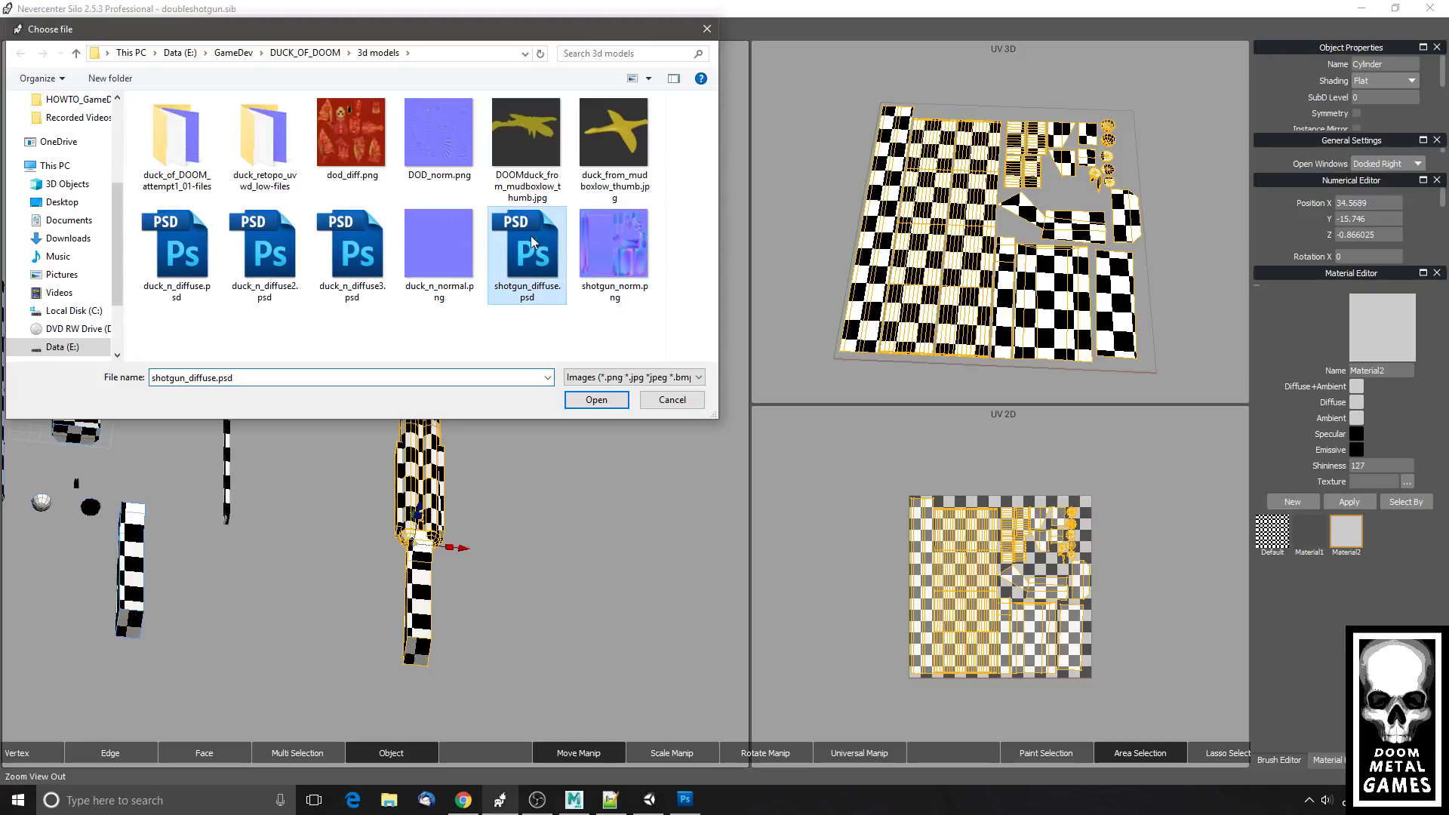
pyautogui.click(593, 398)
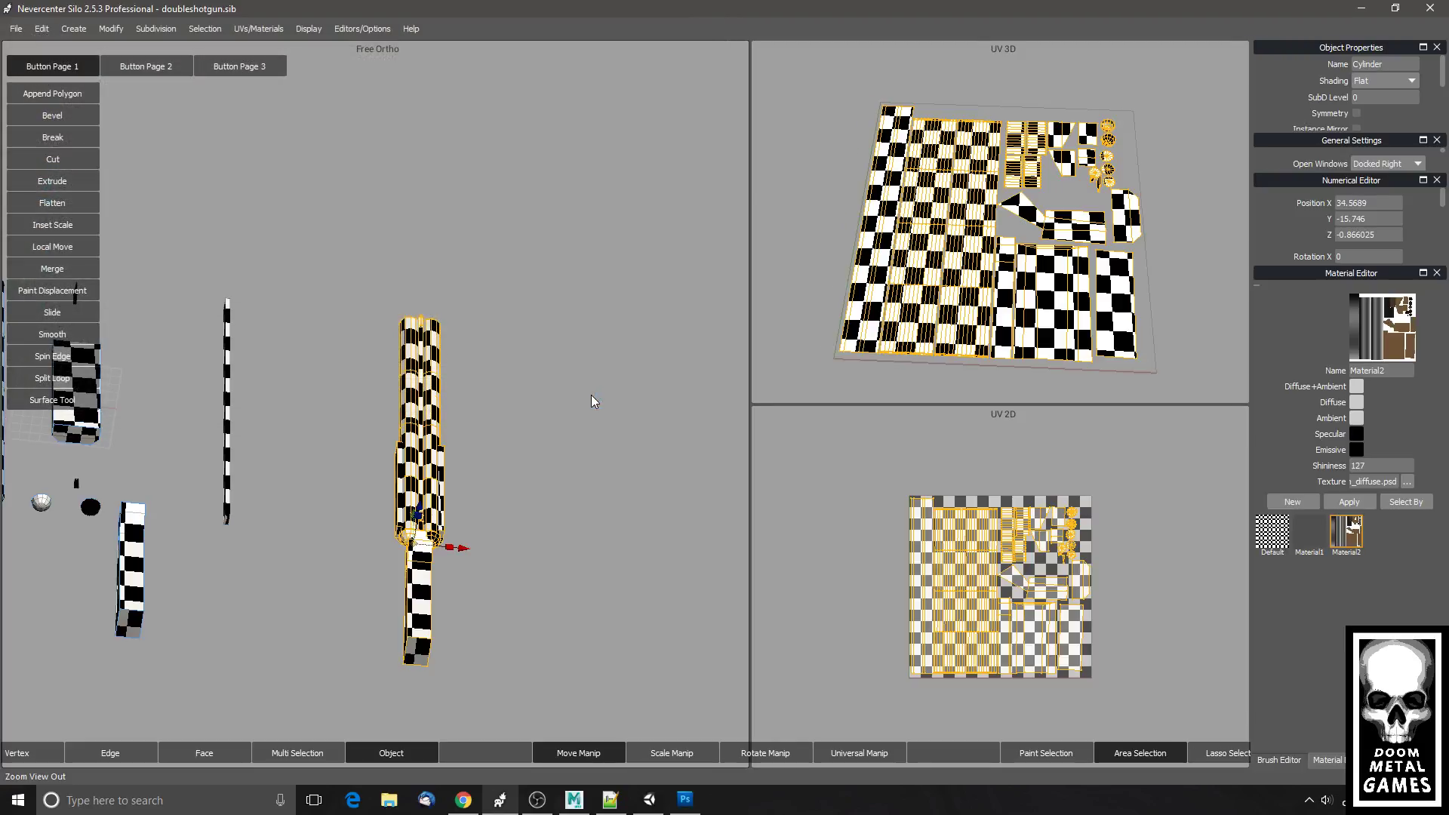
pyautogui.click(1346, 502)
pyautogui.click(572, 500)
# - Switch to face selection and select a light face beside the shading seam on the barrel
pyautogui.moveTo(549, 533); pyautogui.dragTo(523, 508)
pyautogui.scroll(4, 537, 490)
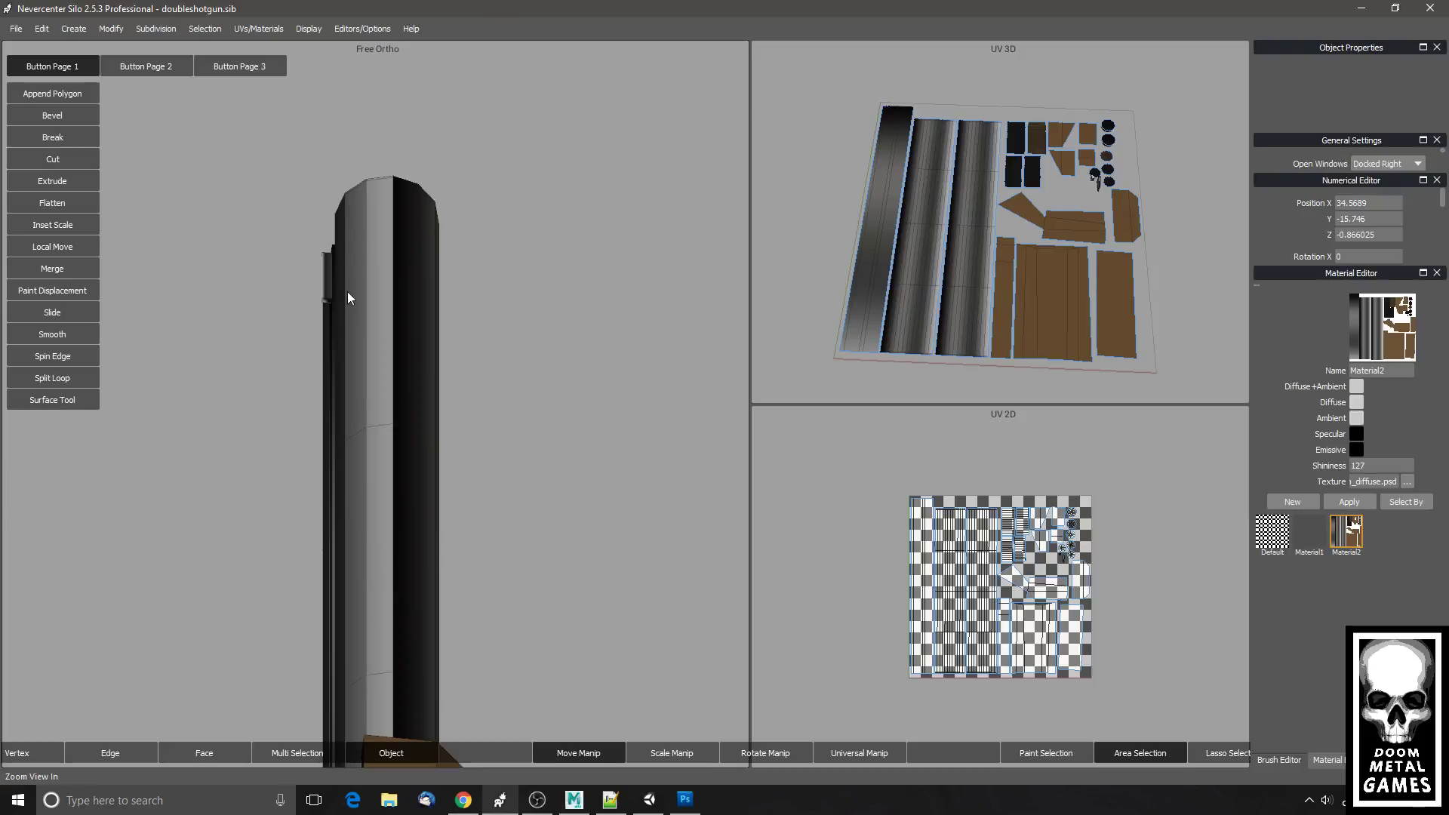
pyautogui.click(203, 753)
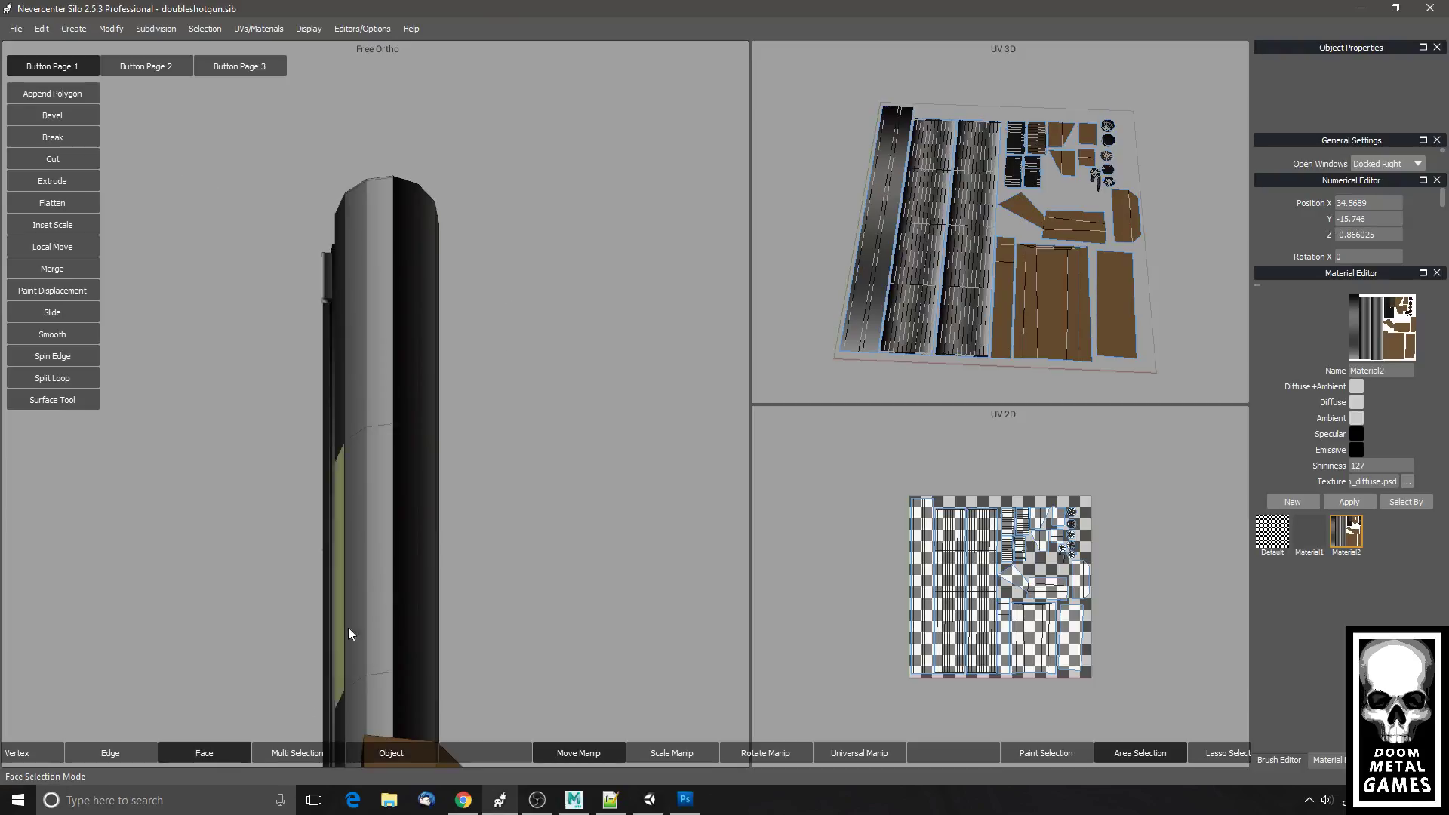
pyautogui.click(406, 568)
pyautogui.click(379, 594)
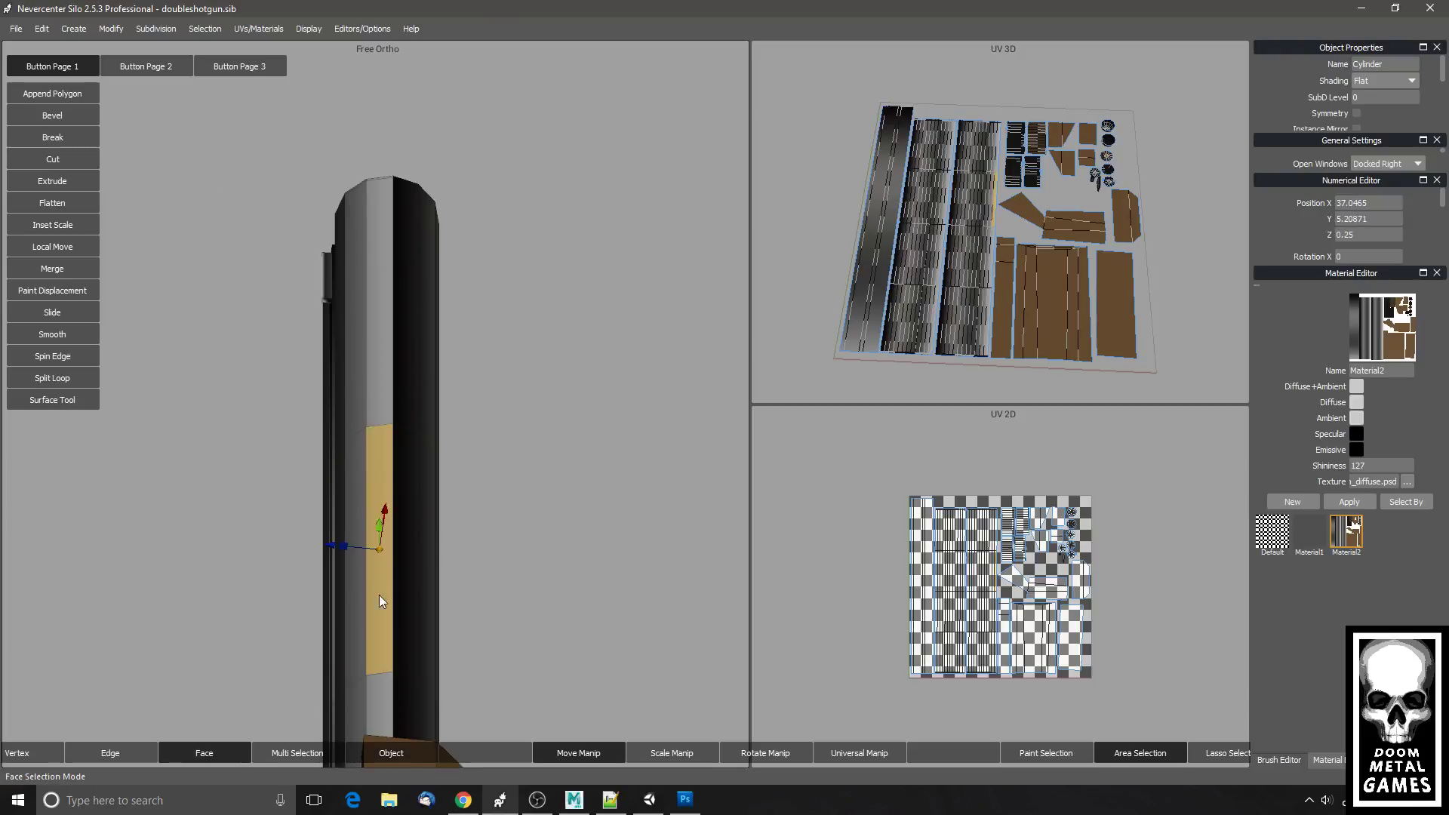
# - Apply the shotgun_diffuse.psd material in the UV 2D view and check the wood islands against the texture
pyautogui.click(898, 489)
pyautogui.scroll(3, 963, 574)
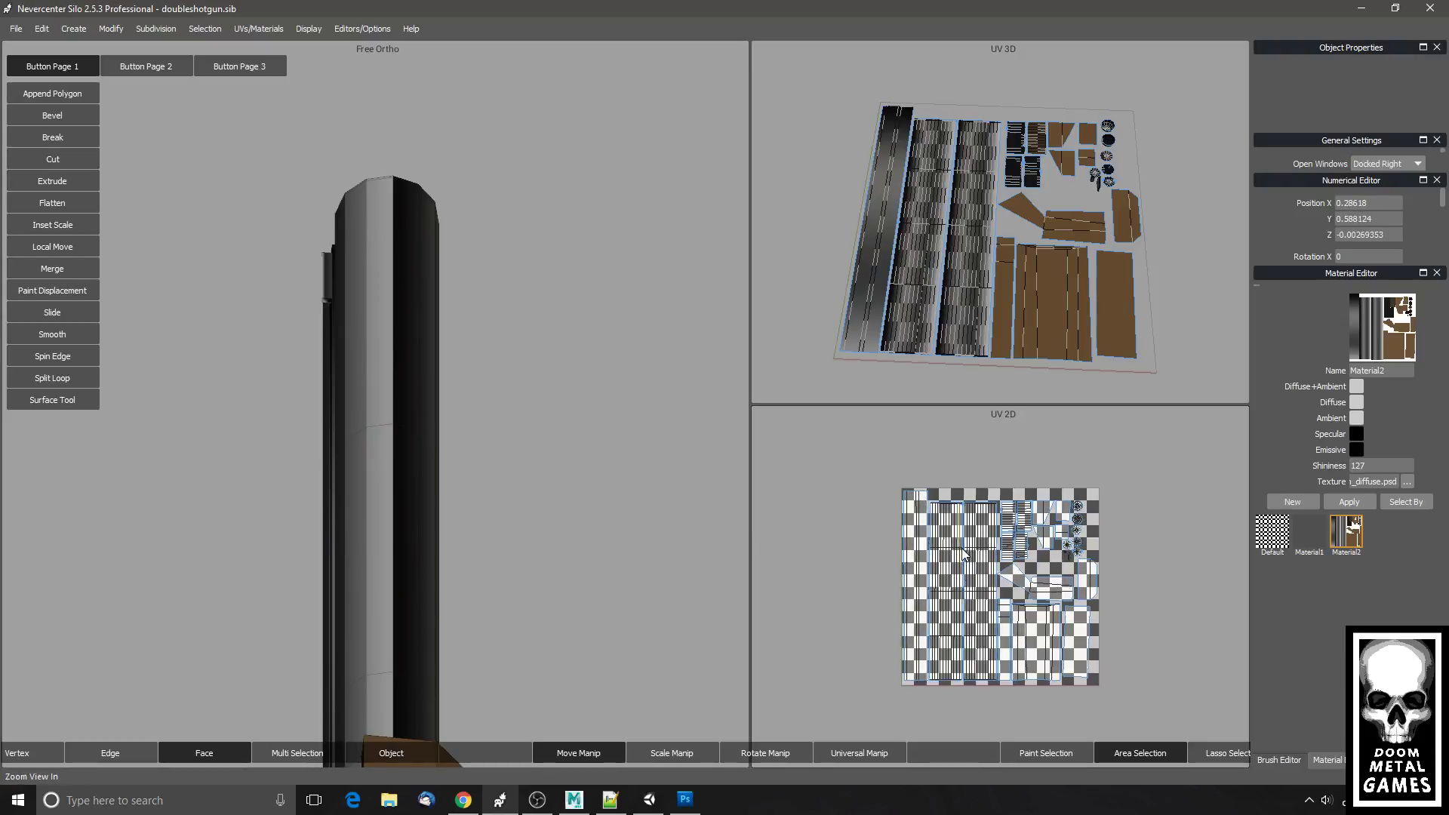
pyautogui.click(1331, 503)
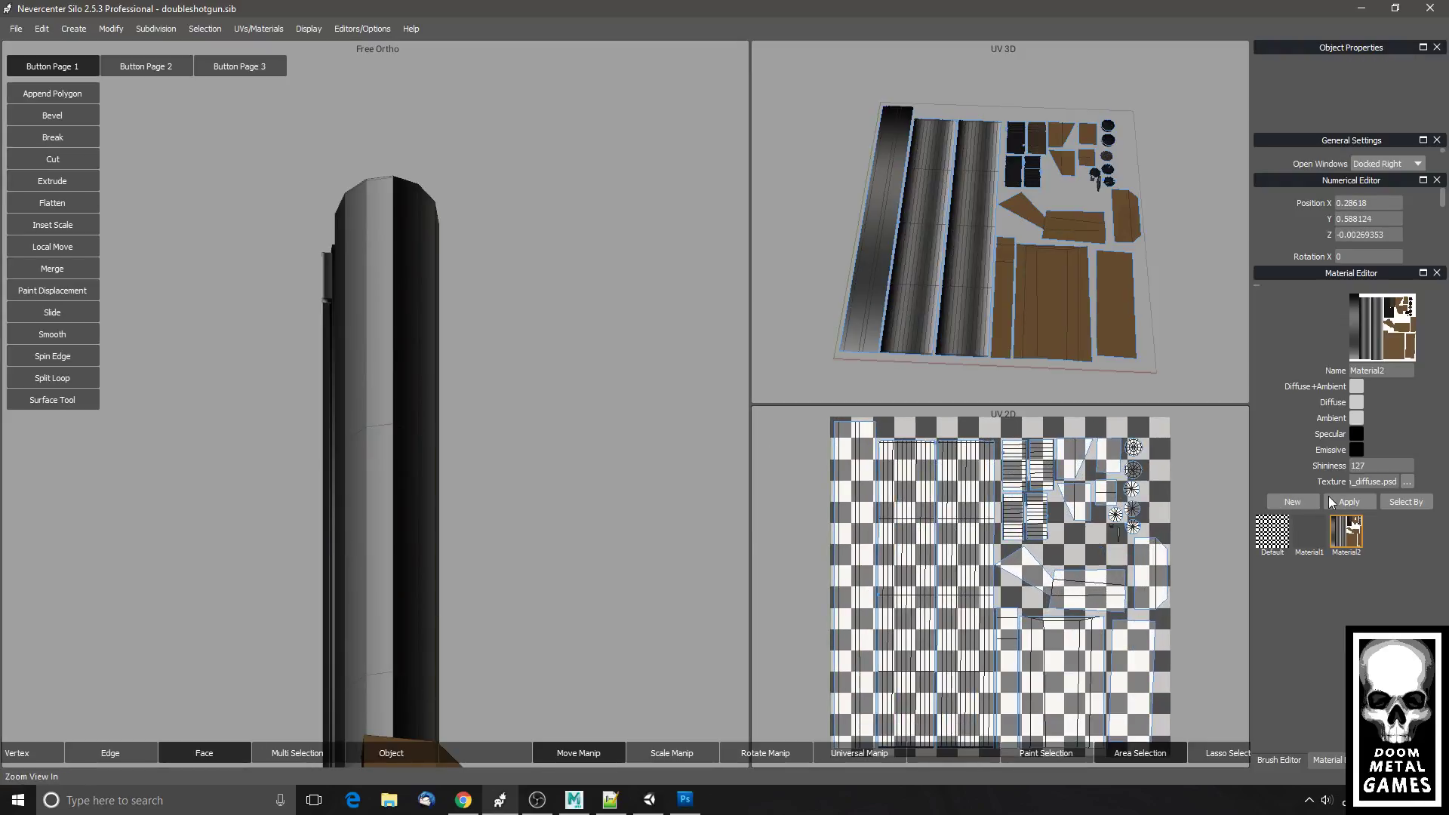
pyautogui.click(1116, 355)
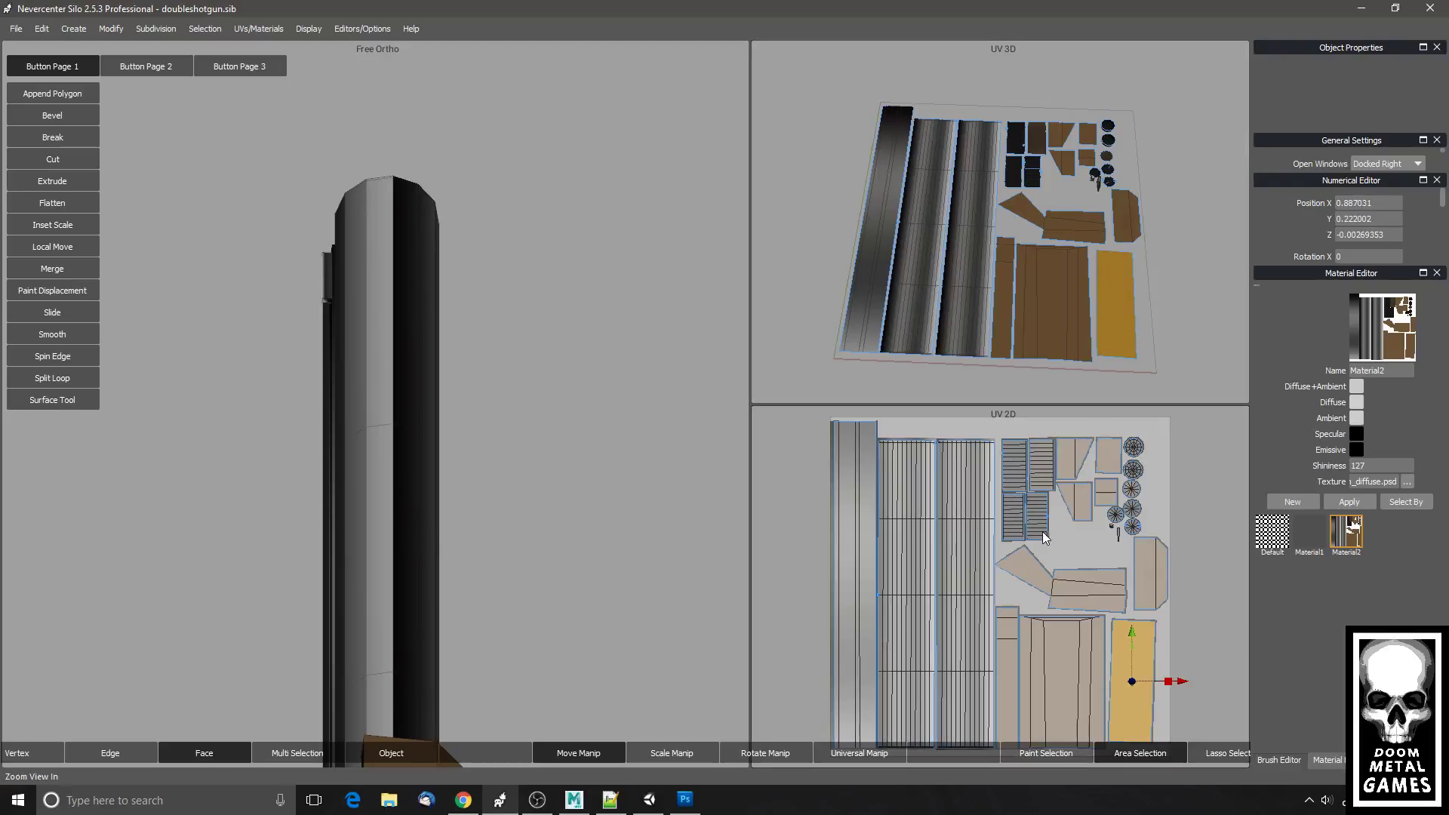
pyautogui.press('space')
pyautogui.scroll(3, 641, 382)
pyautogui.click(636, 399)
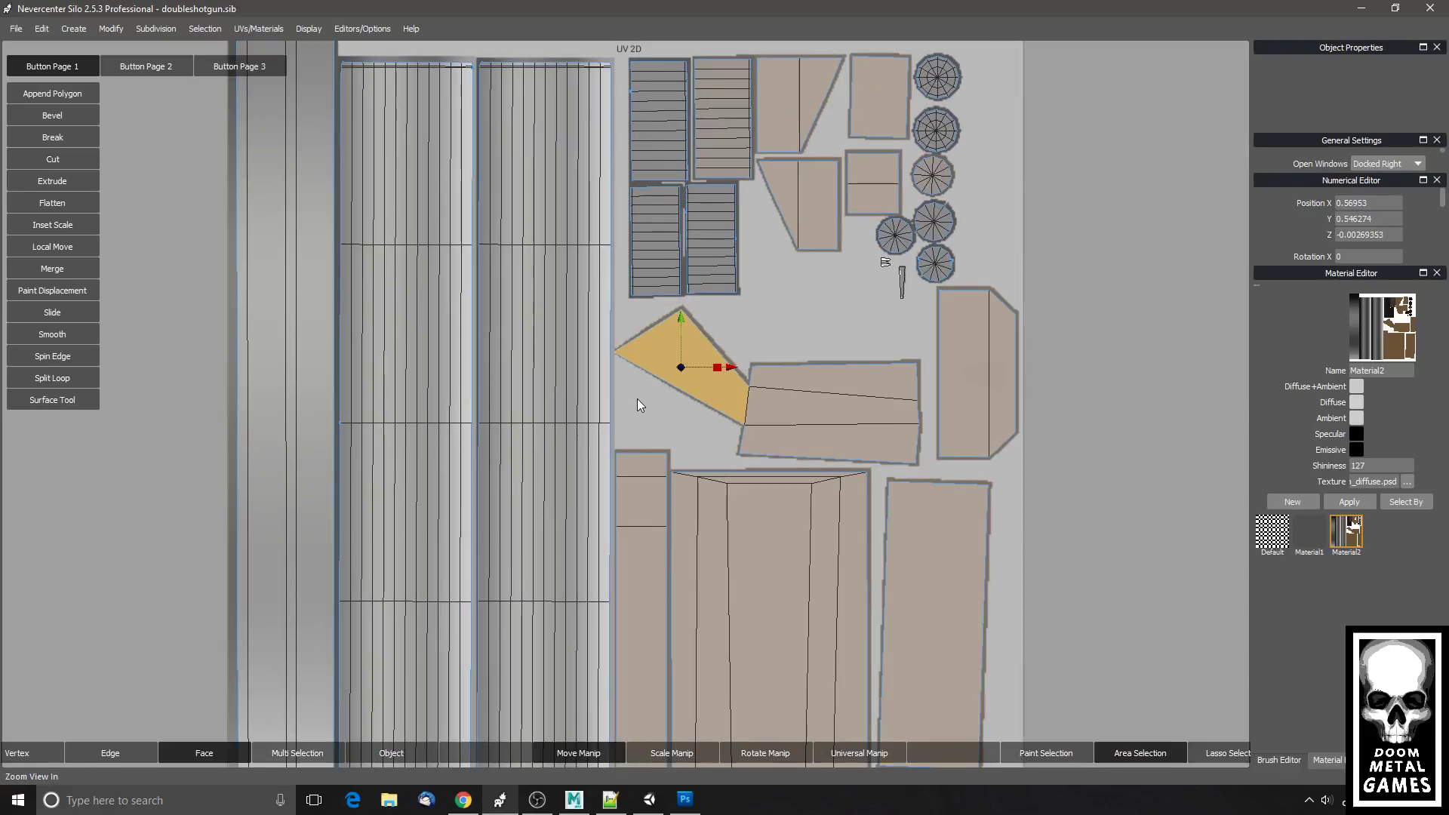
pyautogui.scroll(-4, 643, 400)
pyautogui.press('space')
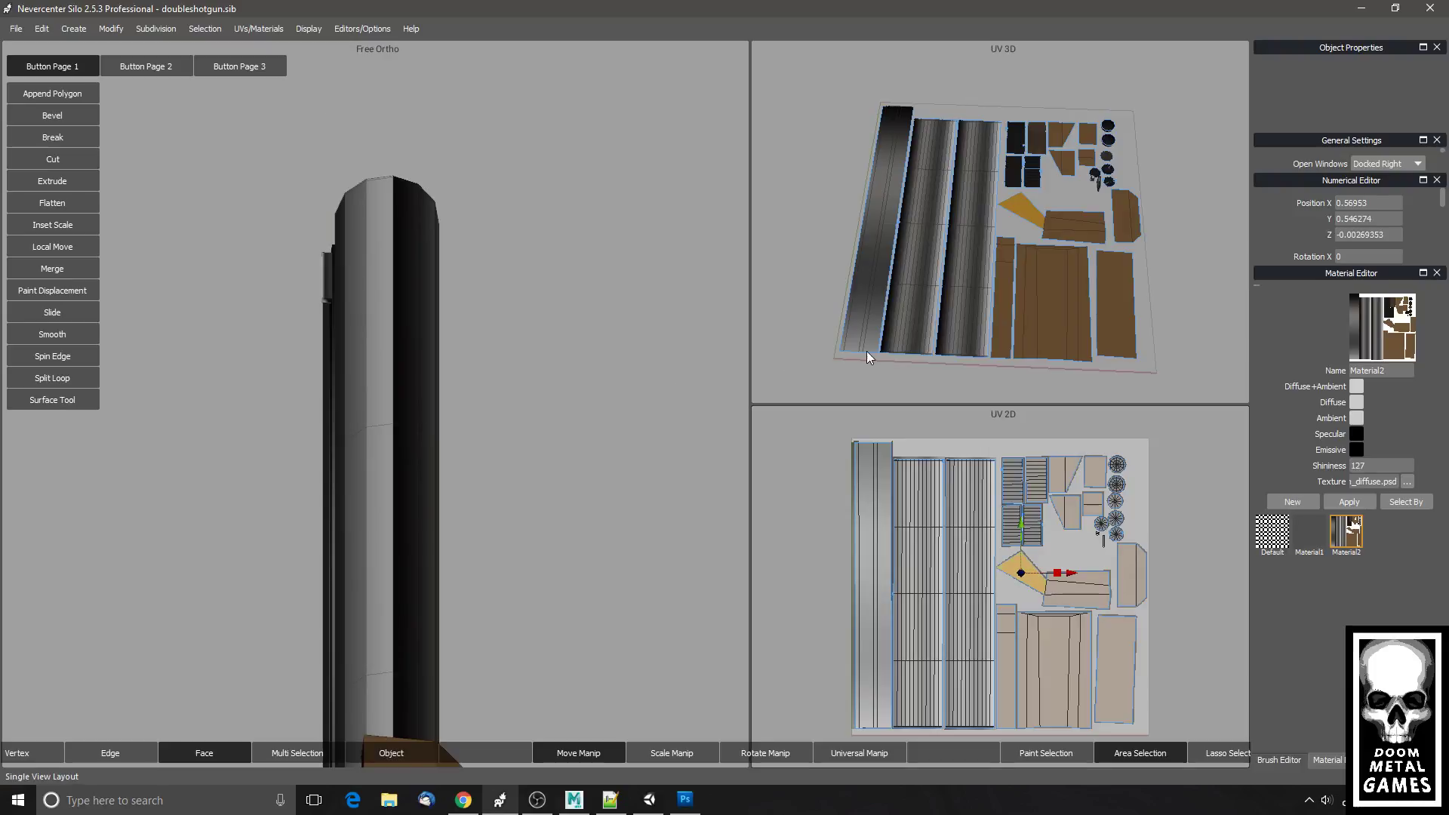
# - Inspect the UV 3D layout and select the faces on both long edges of the second barrel's island
pyautogui.click(867, 354)
pyautogui.press('space')
pyautogui.click(602, 120)
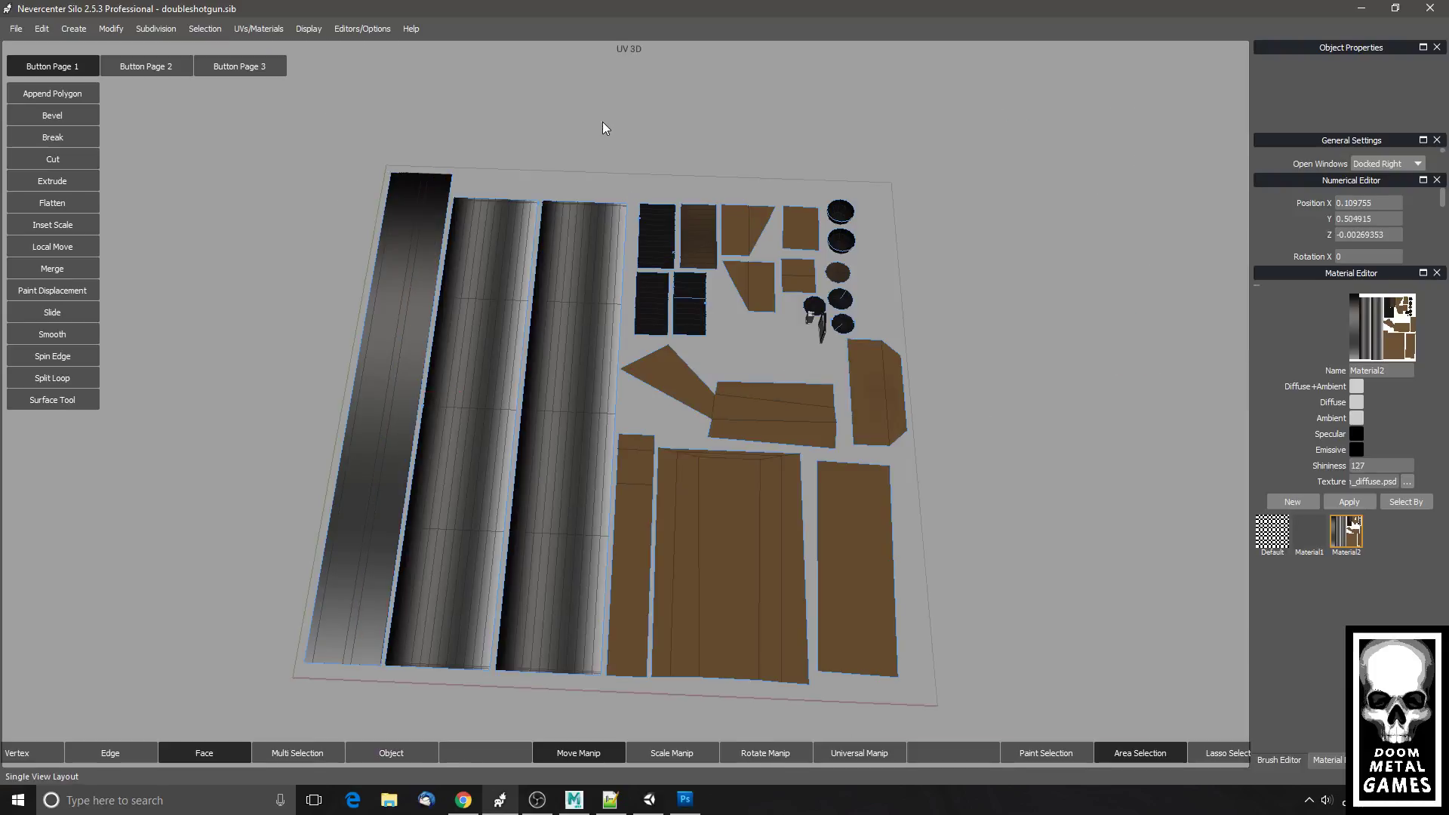
pyautogui.scroll(5, 519, 300)
pyautogui.scroll(-5, 518, 336)
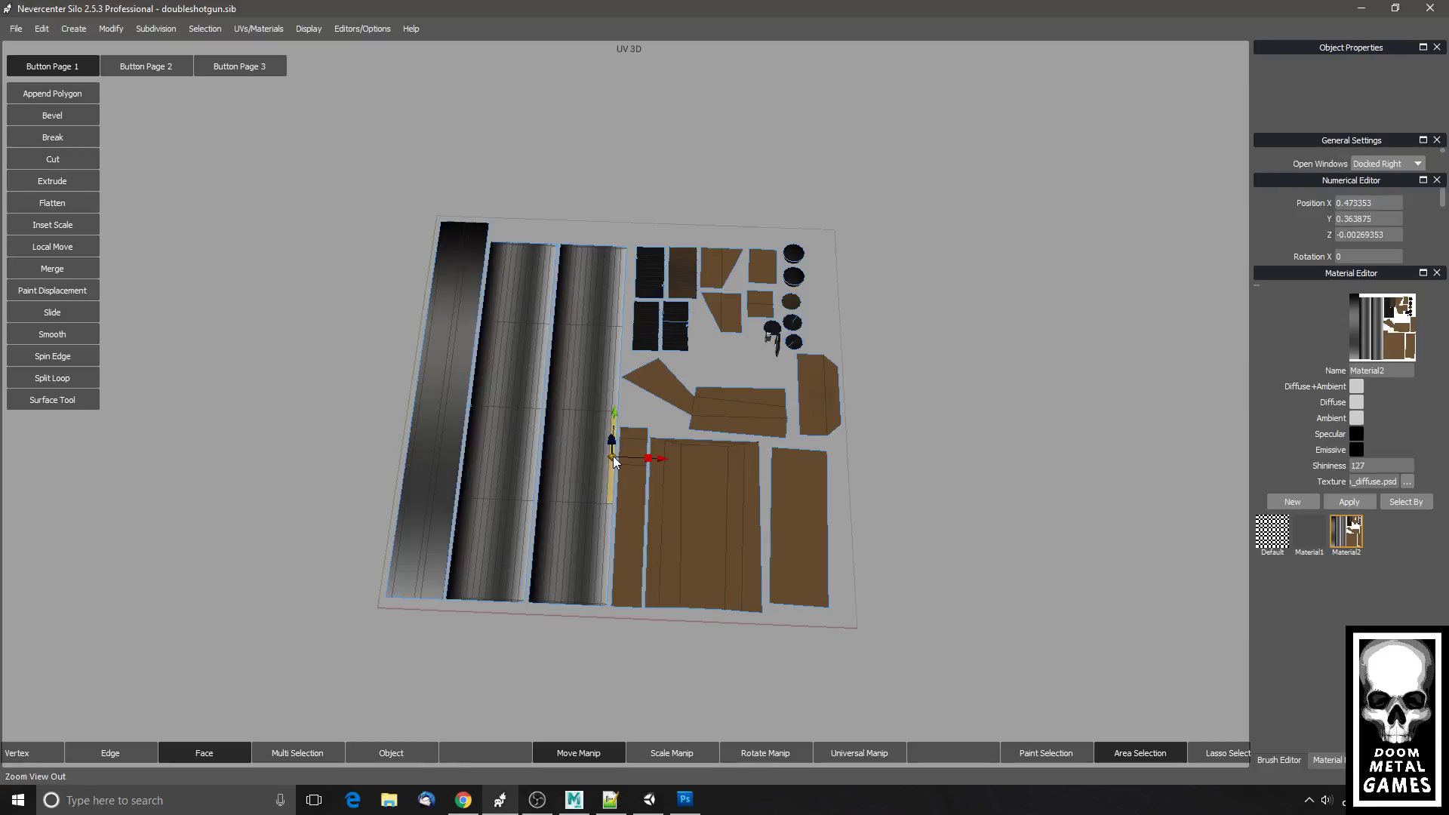
pyautogui.click(542, 451)
pyautogui.keyDown('shift'); pyautogui.click(615, 461); pyautogui.keyUp('shift')
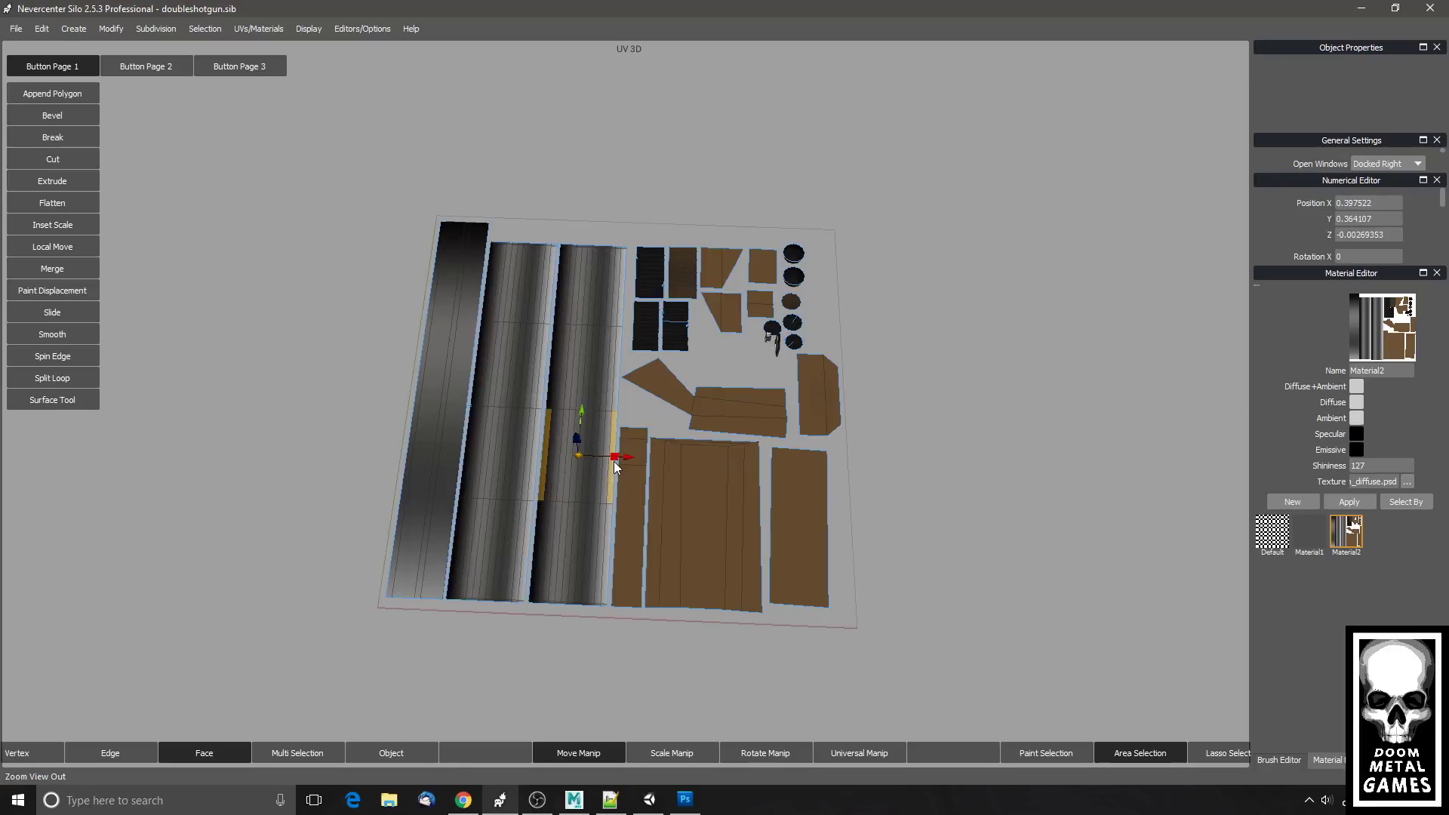
pyautogui.press('space')
# - Select the faces on either side of the barrel's shading seam to compare their positions in the UV layout
pyautogui.moveTo(534, 569)
pyautogui.mouseDown()
pyautogui.moveTo(559, 554)
pyautogui.moveTo(539, 551)
pyautogui.mouseUp()
pyautogui.click(556, 536)
pyautogui.click(537, 538)
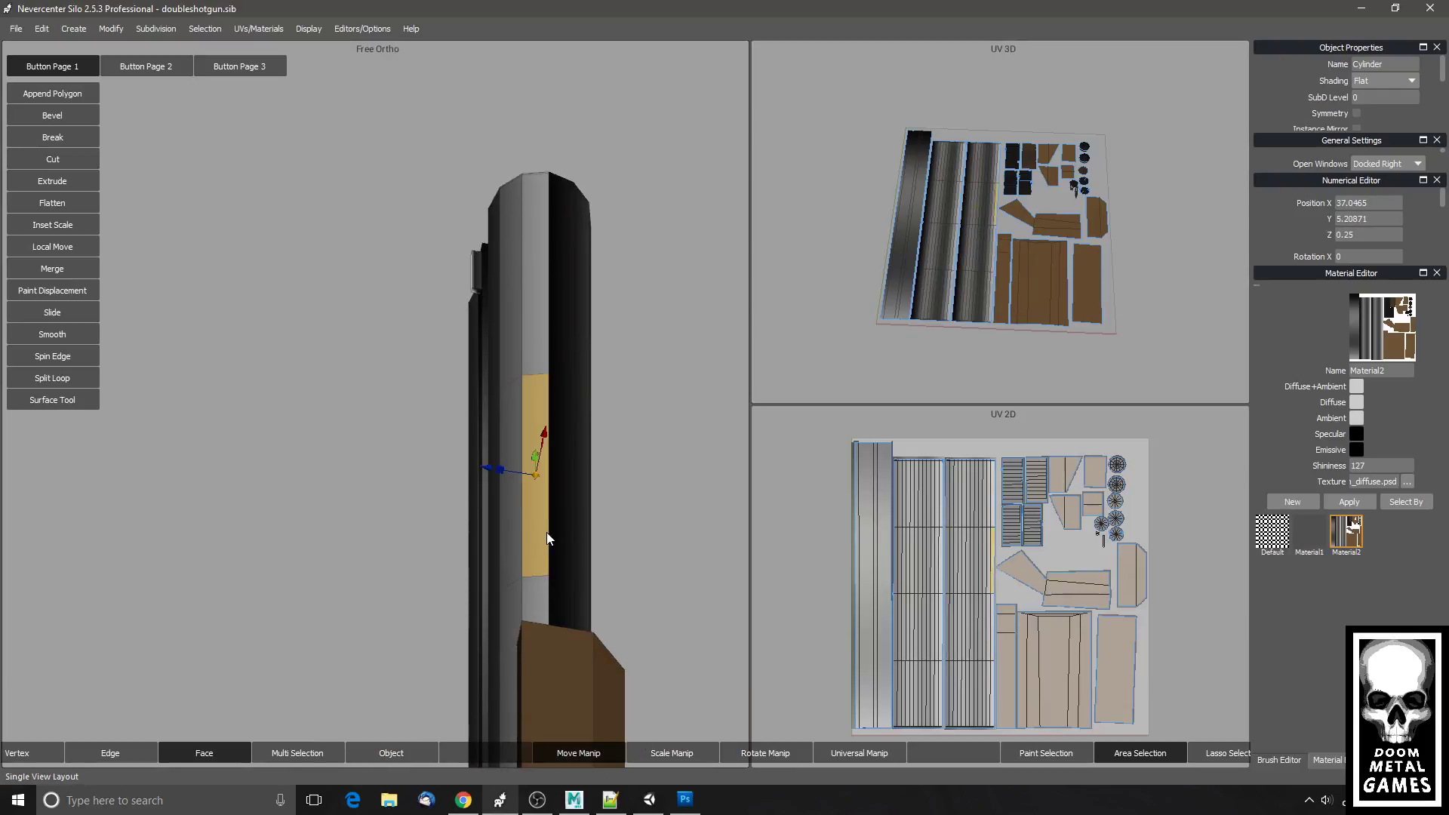
pyautogui.click(555, 532)
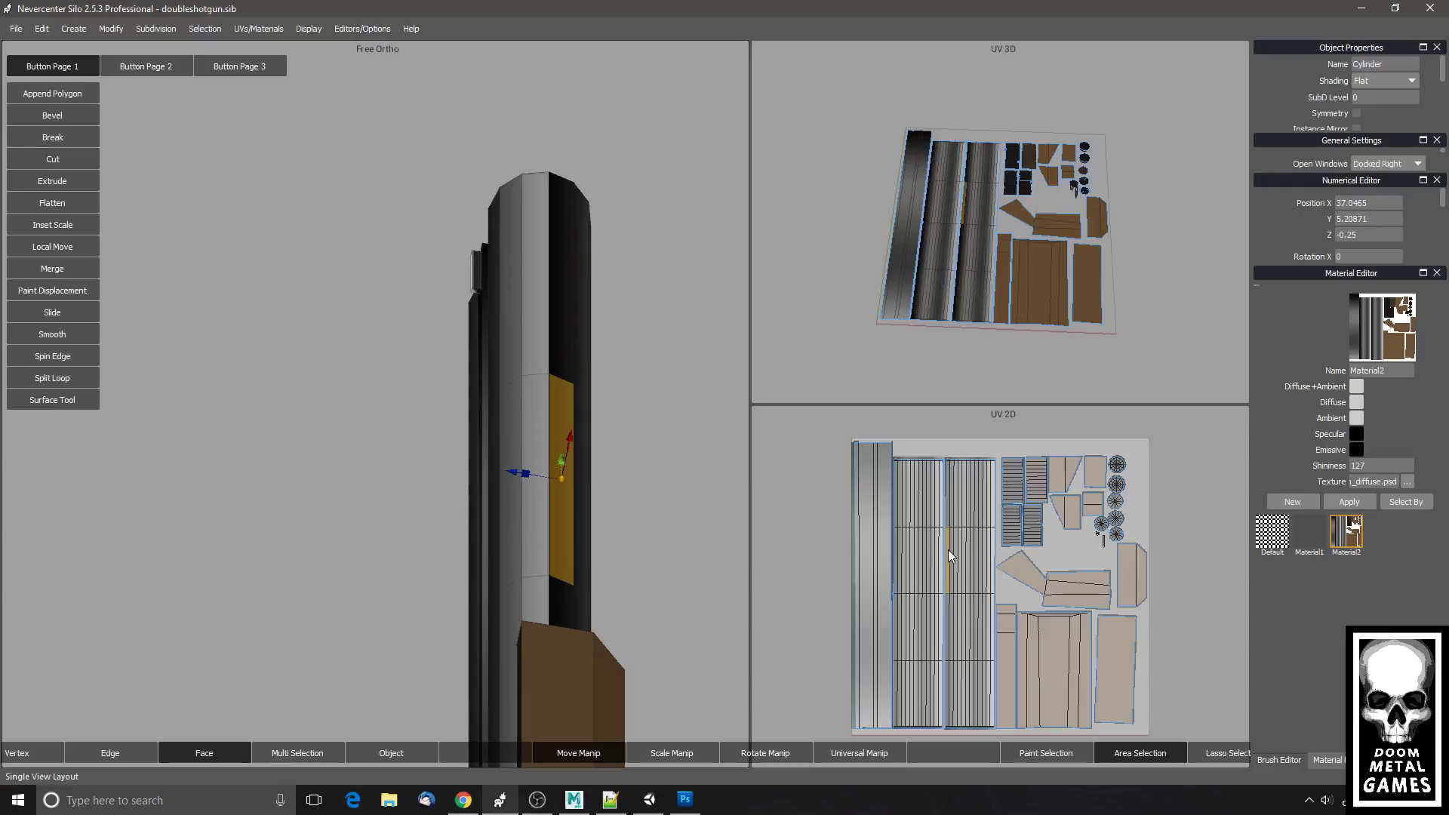
pyautogui.click(532, 496)
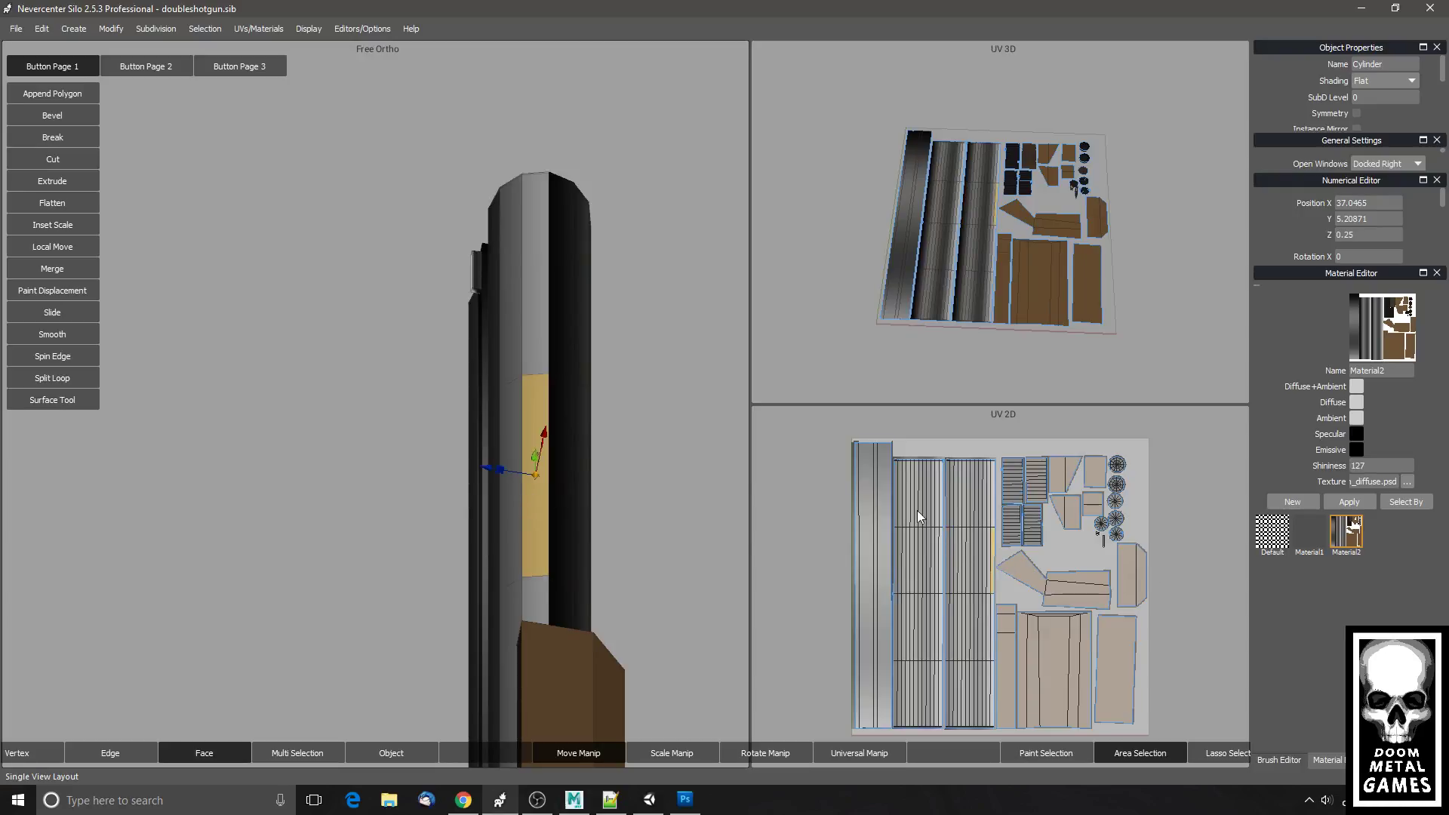
pyautogui.keyDown('shift'); pyautogui.click(559, 497); pyautogui.keyUp('shift')
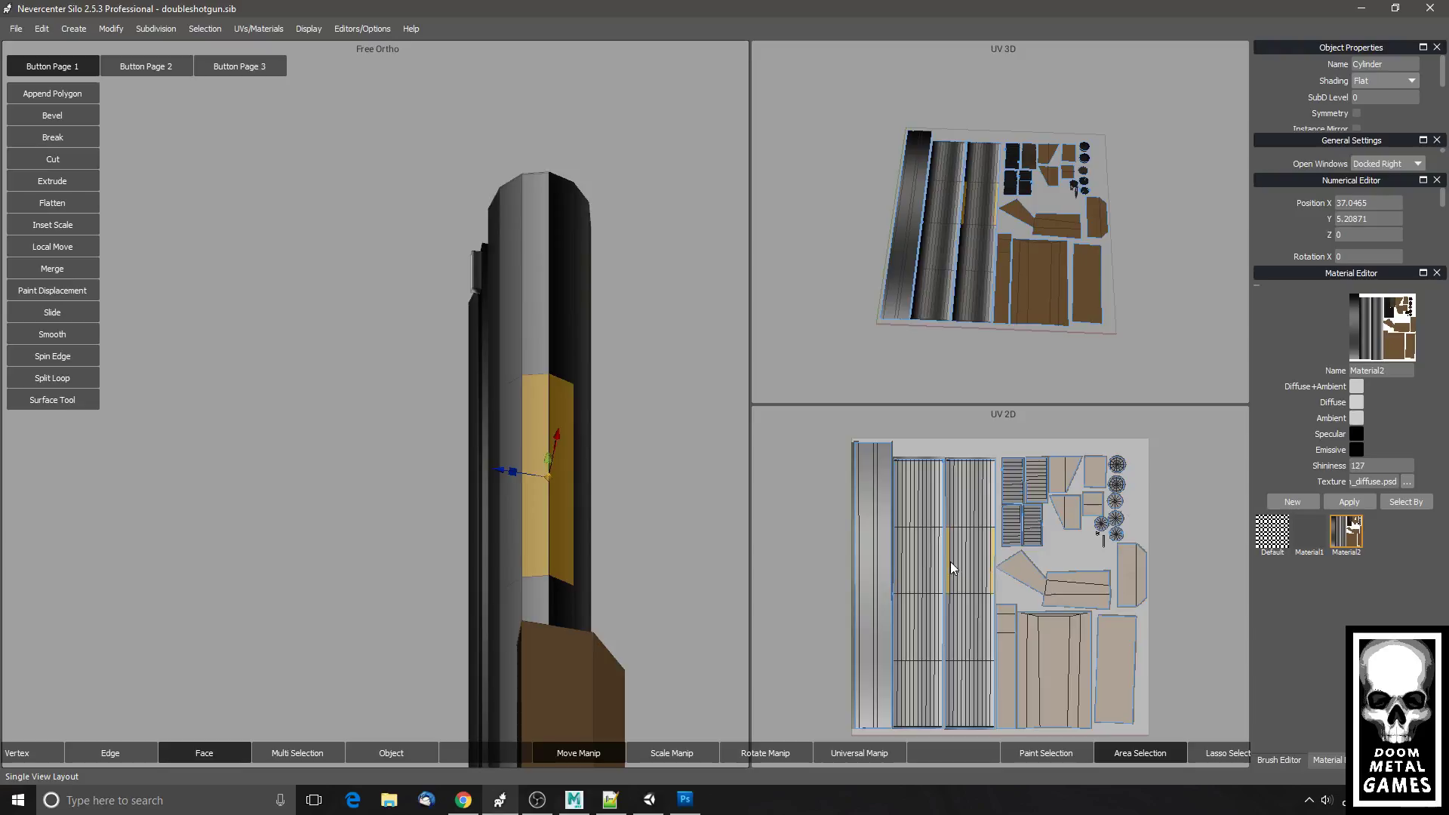
pyautogui.click(627, 519)
pyautogui.click(578, 541)
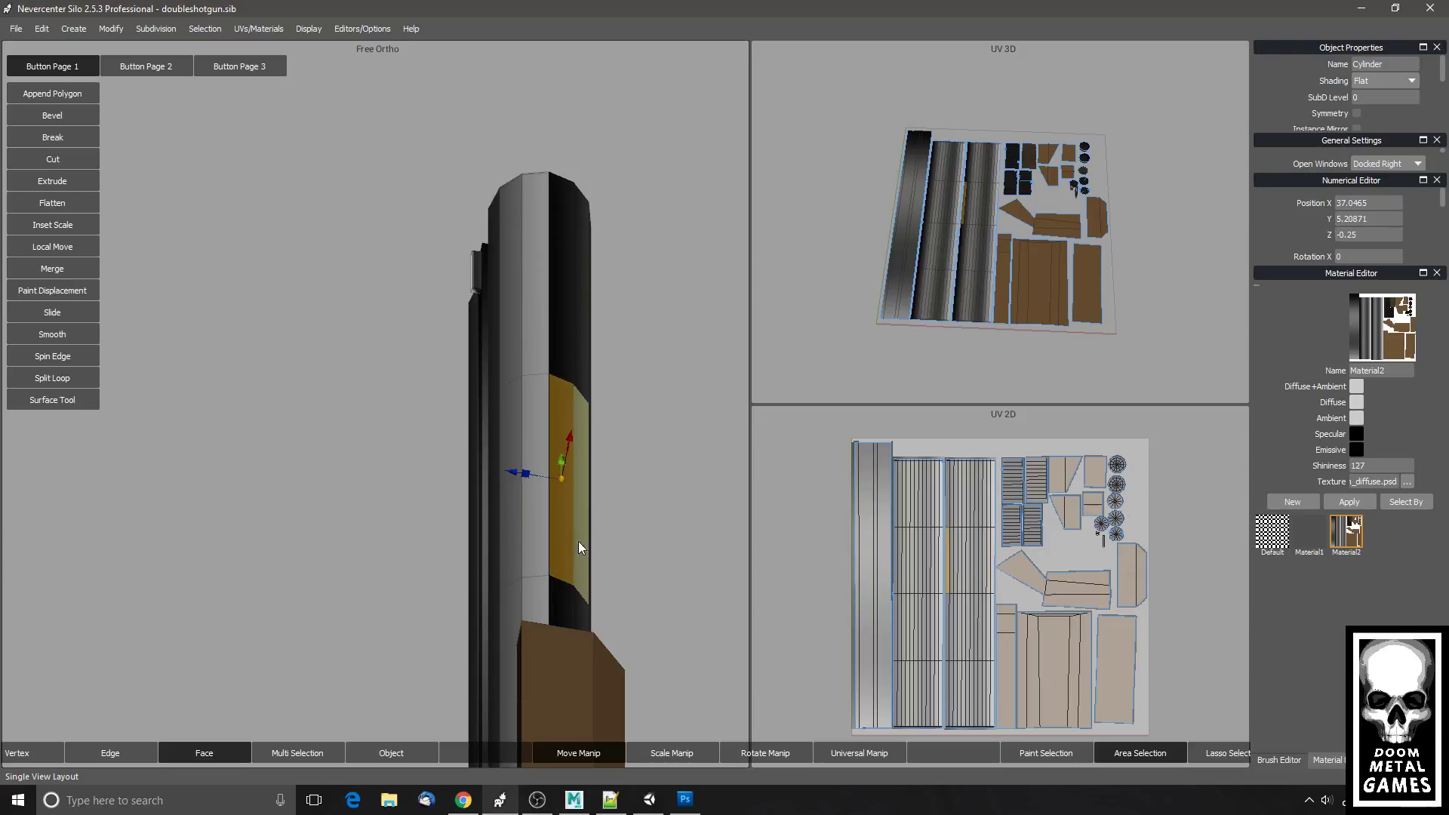
# - Select each of the two barrels in turn and rotate it around its long axis to reposition the seam
pyautogui.moveTo(578, 541); pyautogui.dragTo(657, 541)
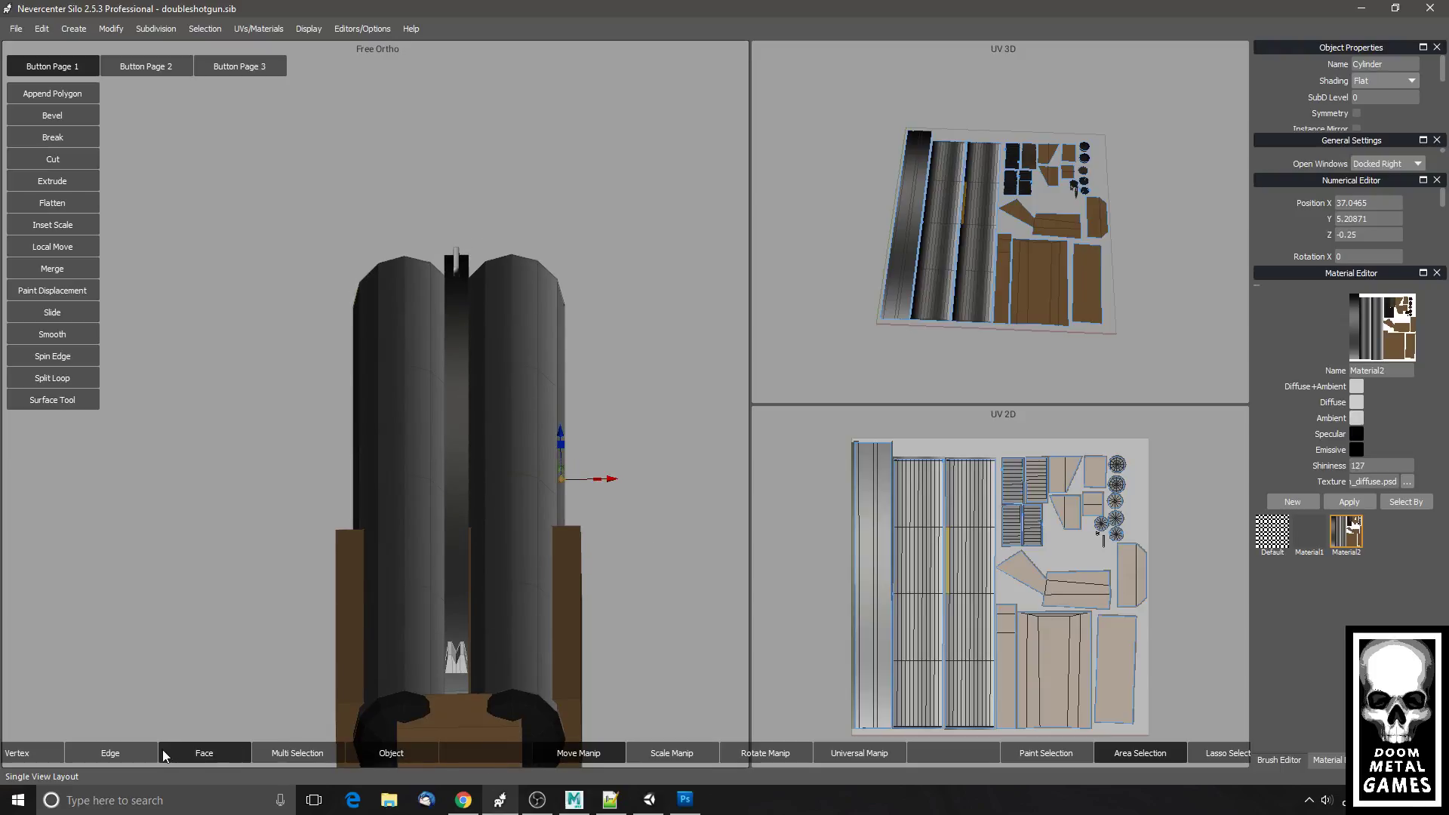
pyautogui.doubleClick(522, 553)
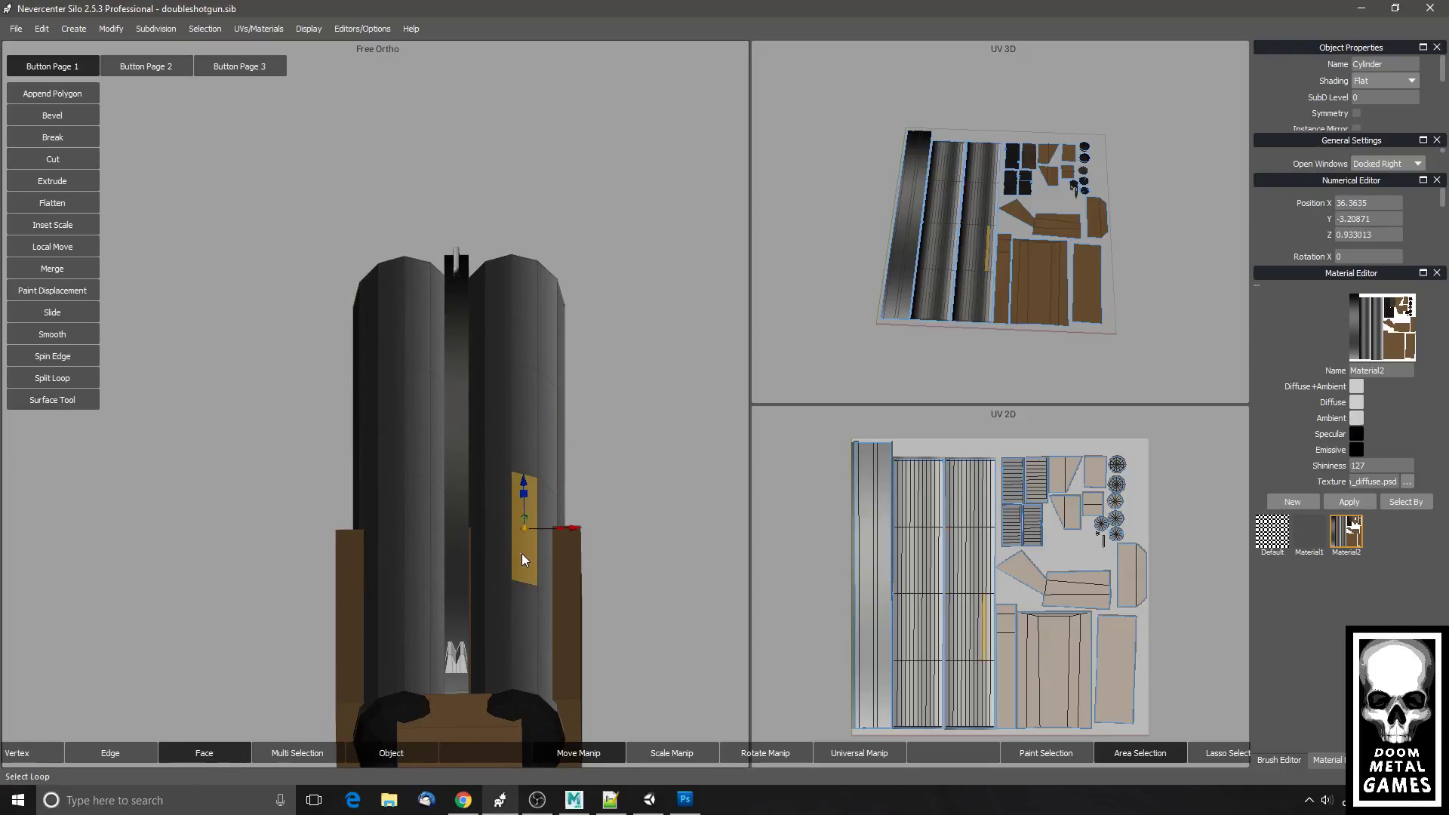
pyautogui.doubleClick(523, 555)
pyautogui.click(759, 753)
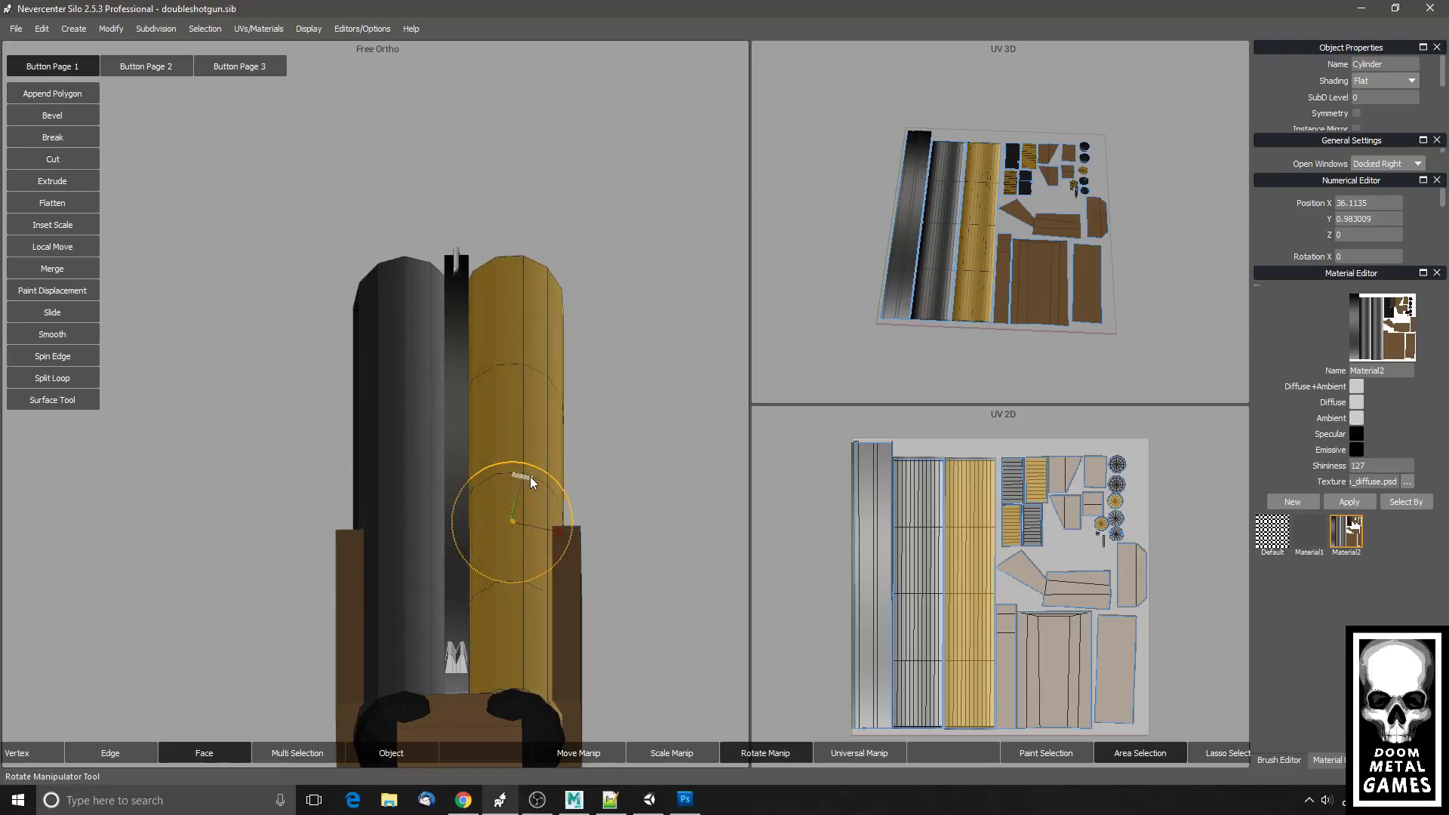
pyautogui.click(372, 474)
pyautogui.doubleClick(372, 474)
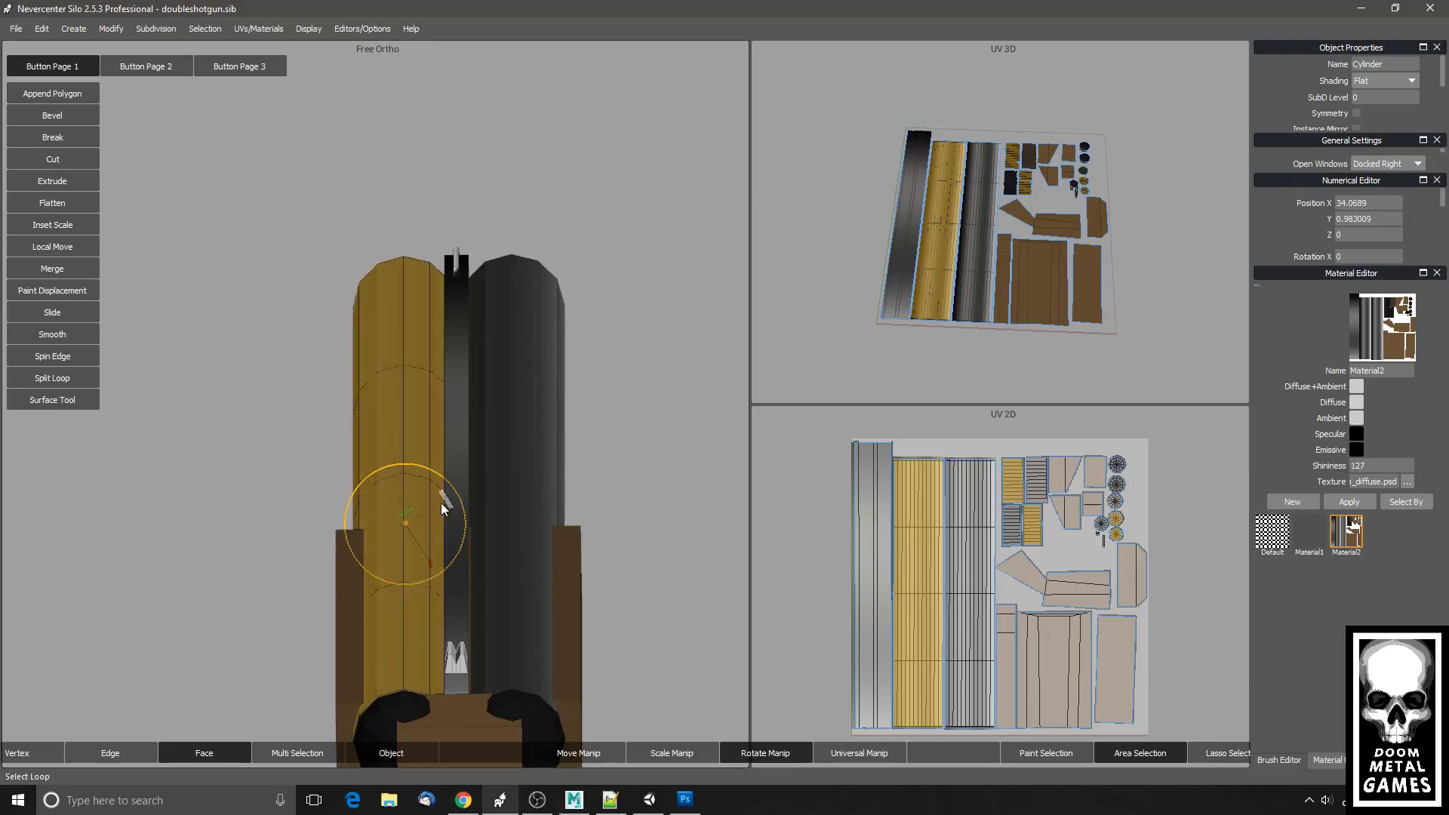
# - Clear the face selection, return to object selection and save the shotgun scene
pyautogui.click(623, 469)
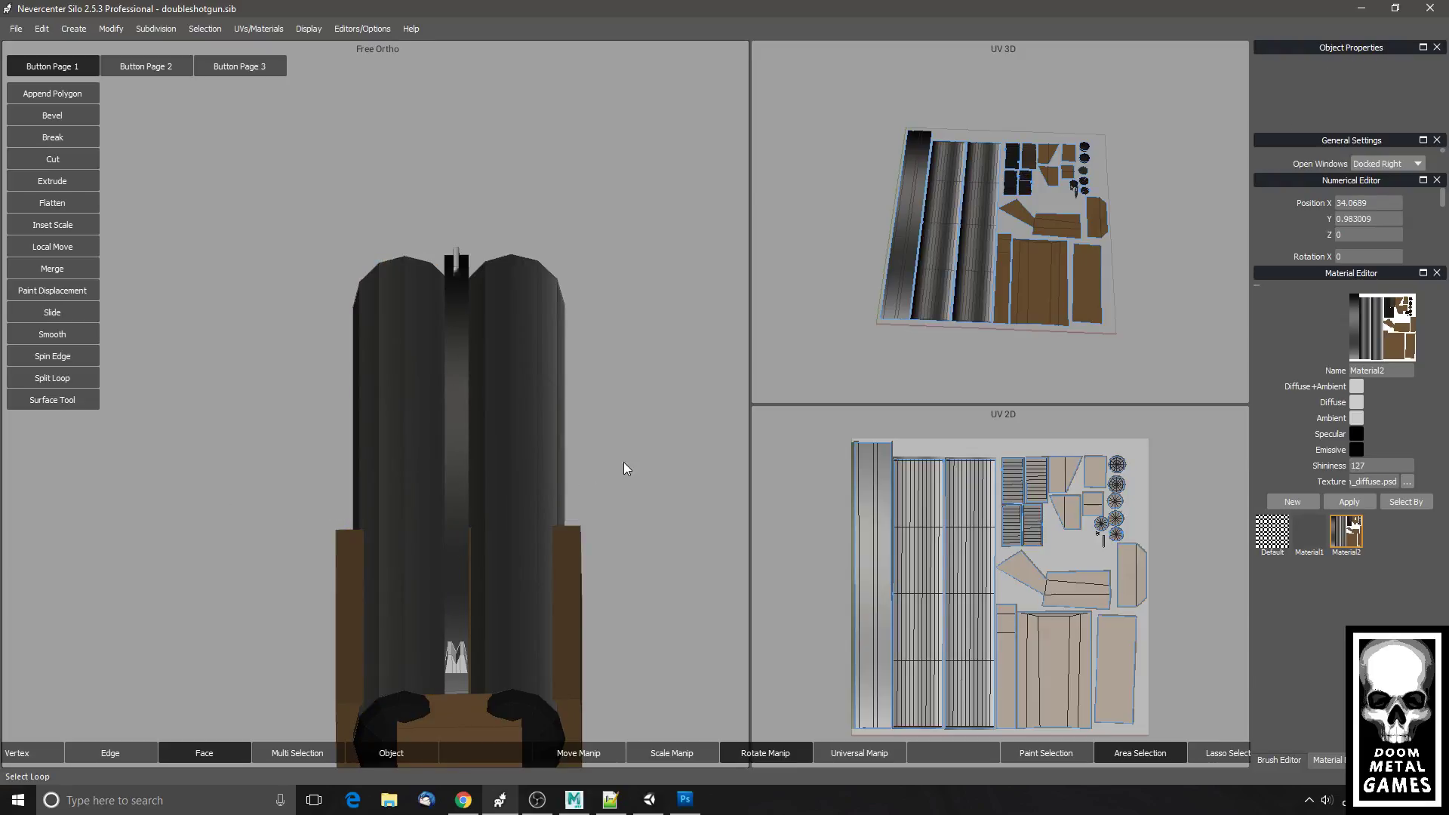
pyautogui.click(663, 750)
pyautogui.click(364, 754)
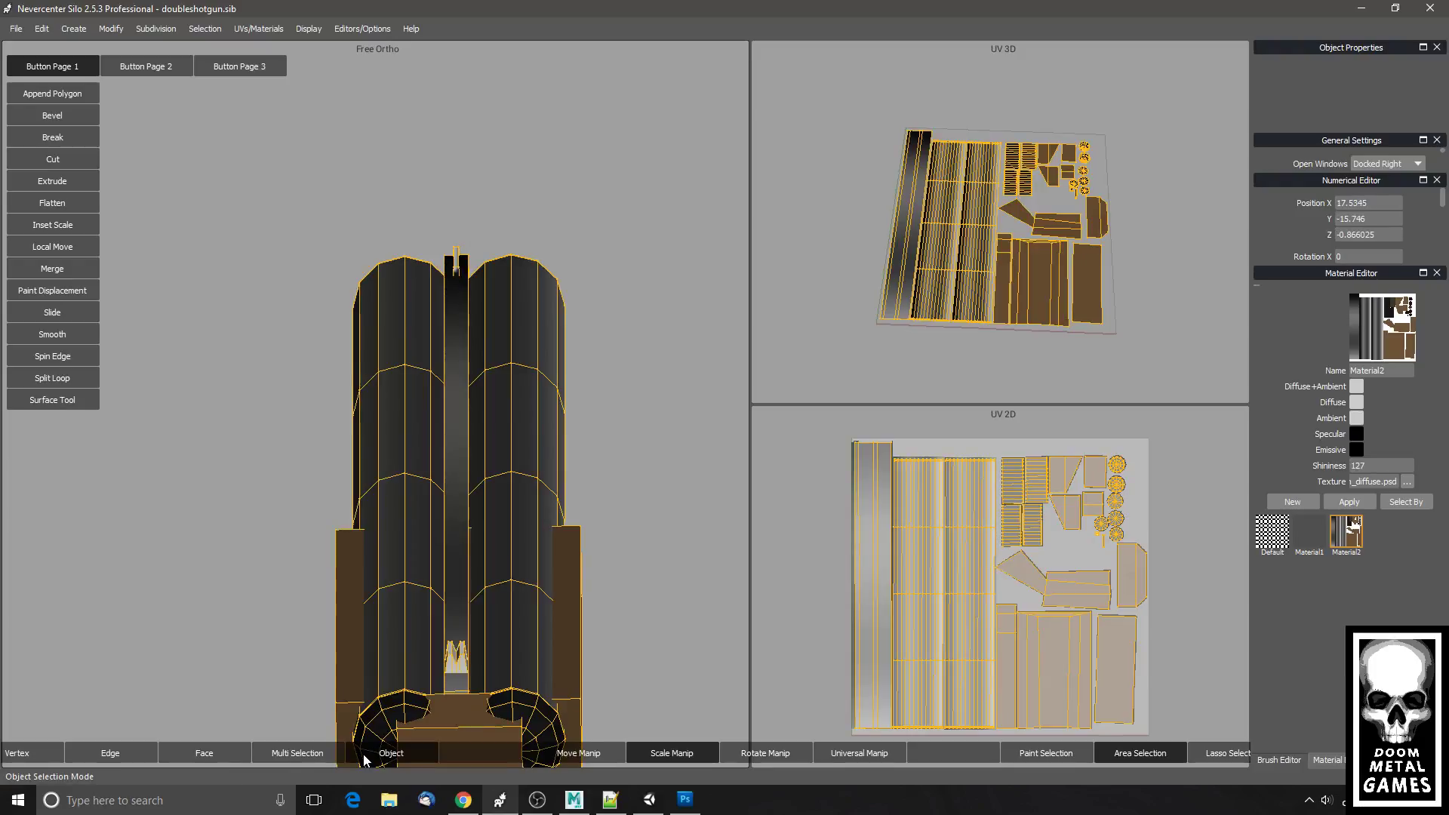
pyautogui.click(26, 30)
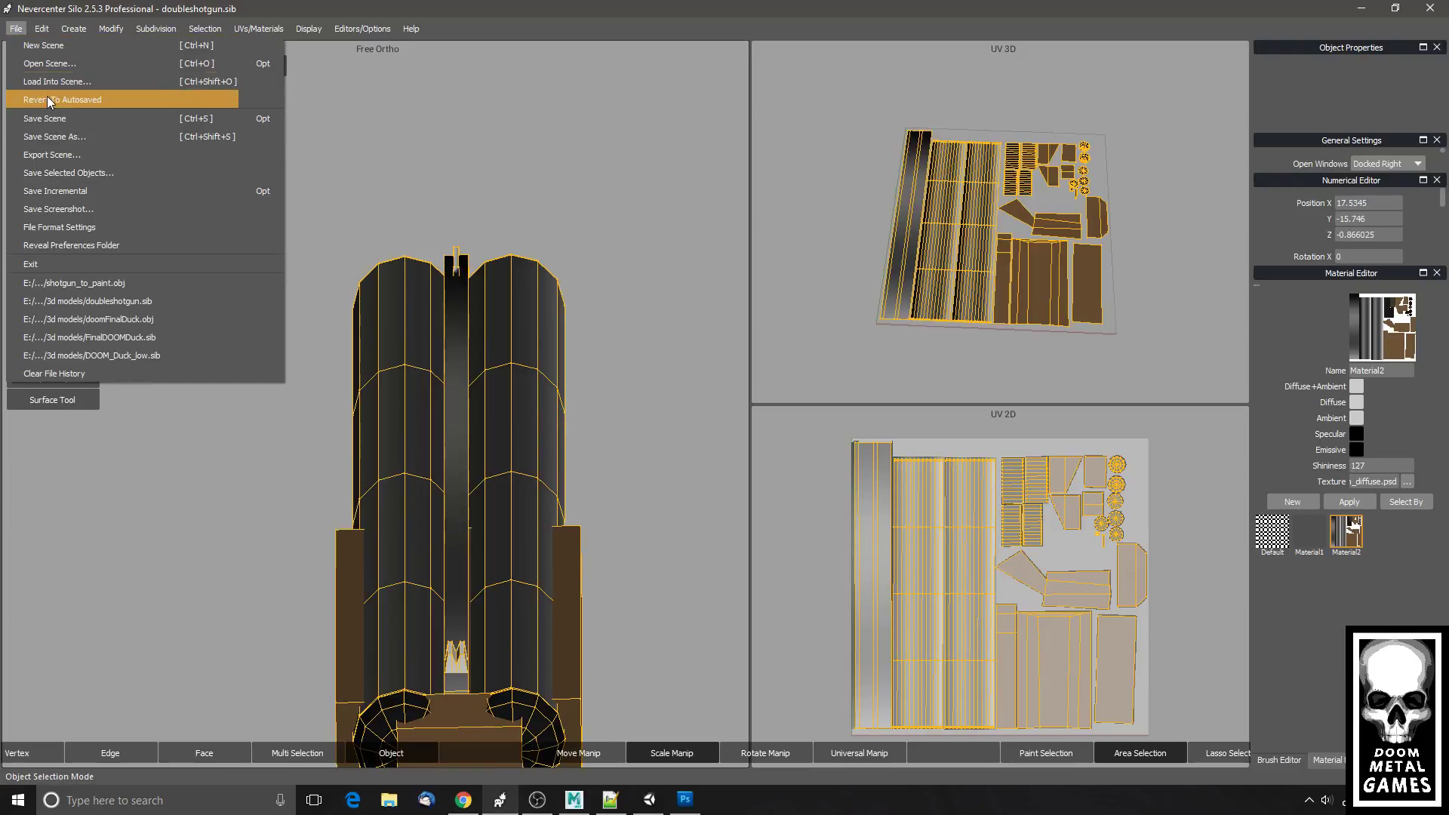
pyautogui.click(49, 121)
pyautogui.click(426, 202)
# - Select the rear end cap of each barrel in turn to identify its circular island in the UV layout
pyautogui.moveTo(627, 470); pyautogui.dragTo(550, 341)
pyautogui.scroll(-4, 547, 342)
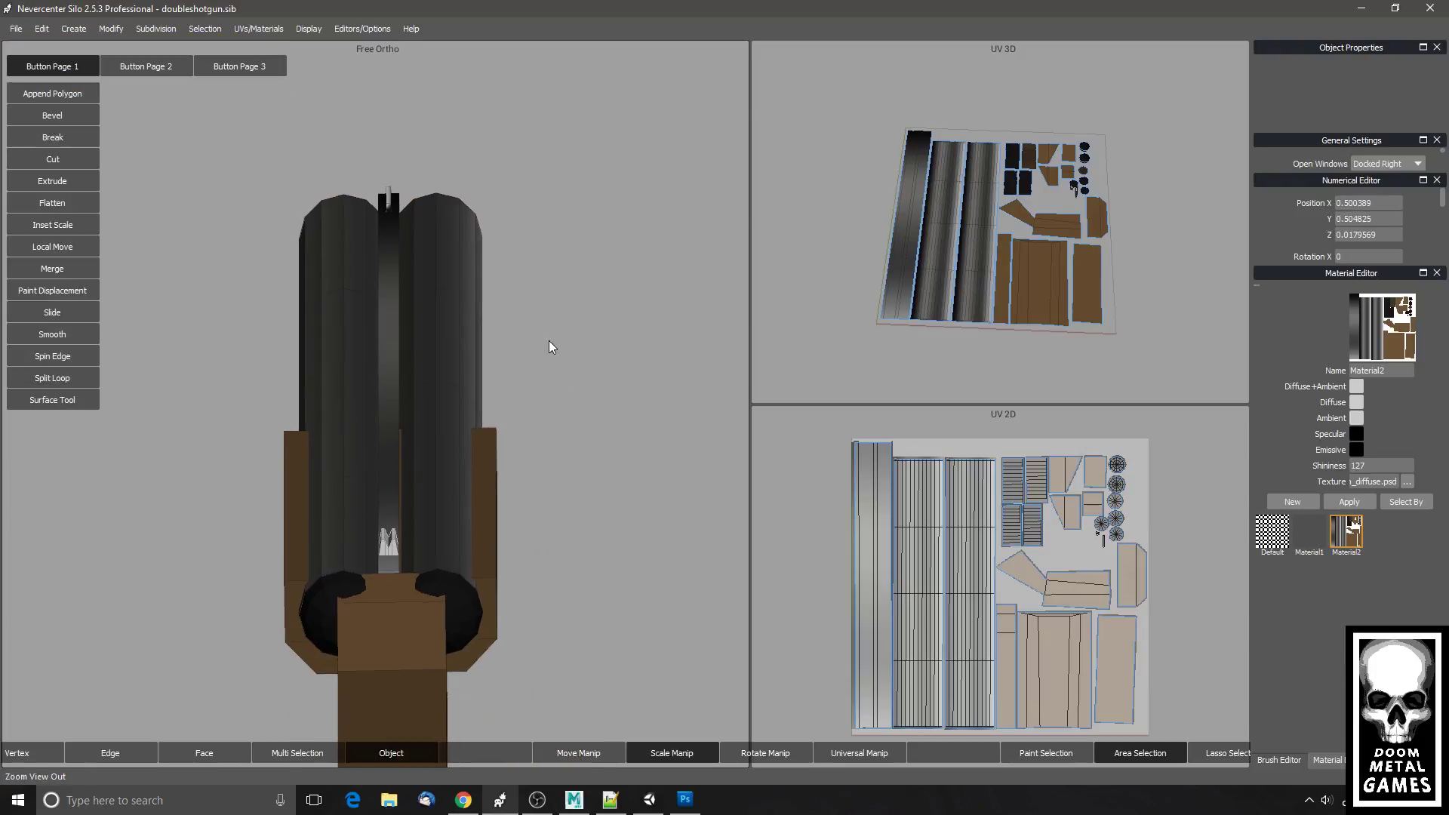
pyautogui.moveTo(523, 456)
pyautogui.mouseDown()
pyautogui.moveTo(522, 427)
pyautogui.moveTo(523, 465)
pyautogui.mouseUp()
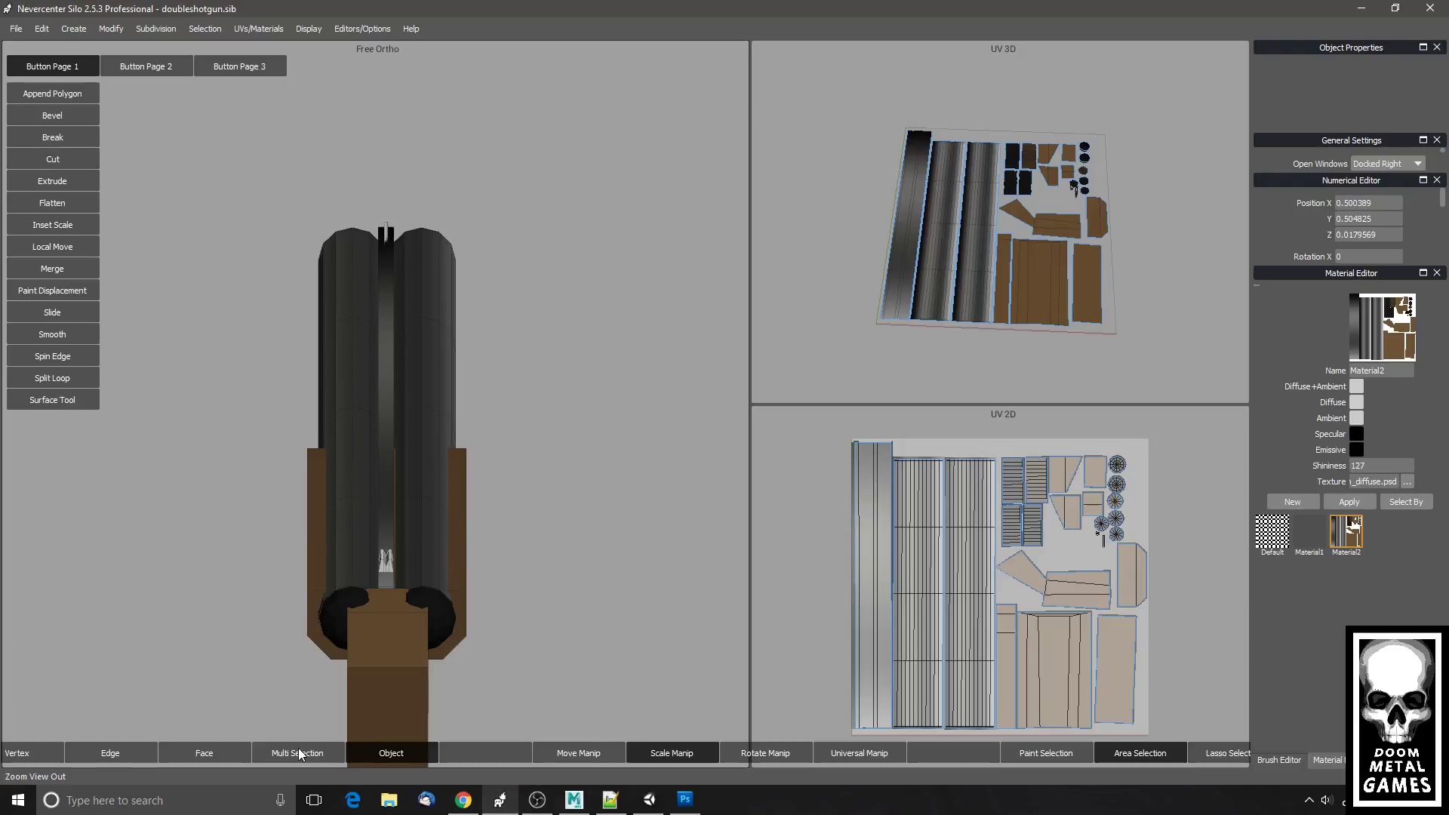
pyautogui.click(219, 752)
pyautogui.click(337, 614)
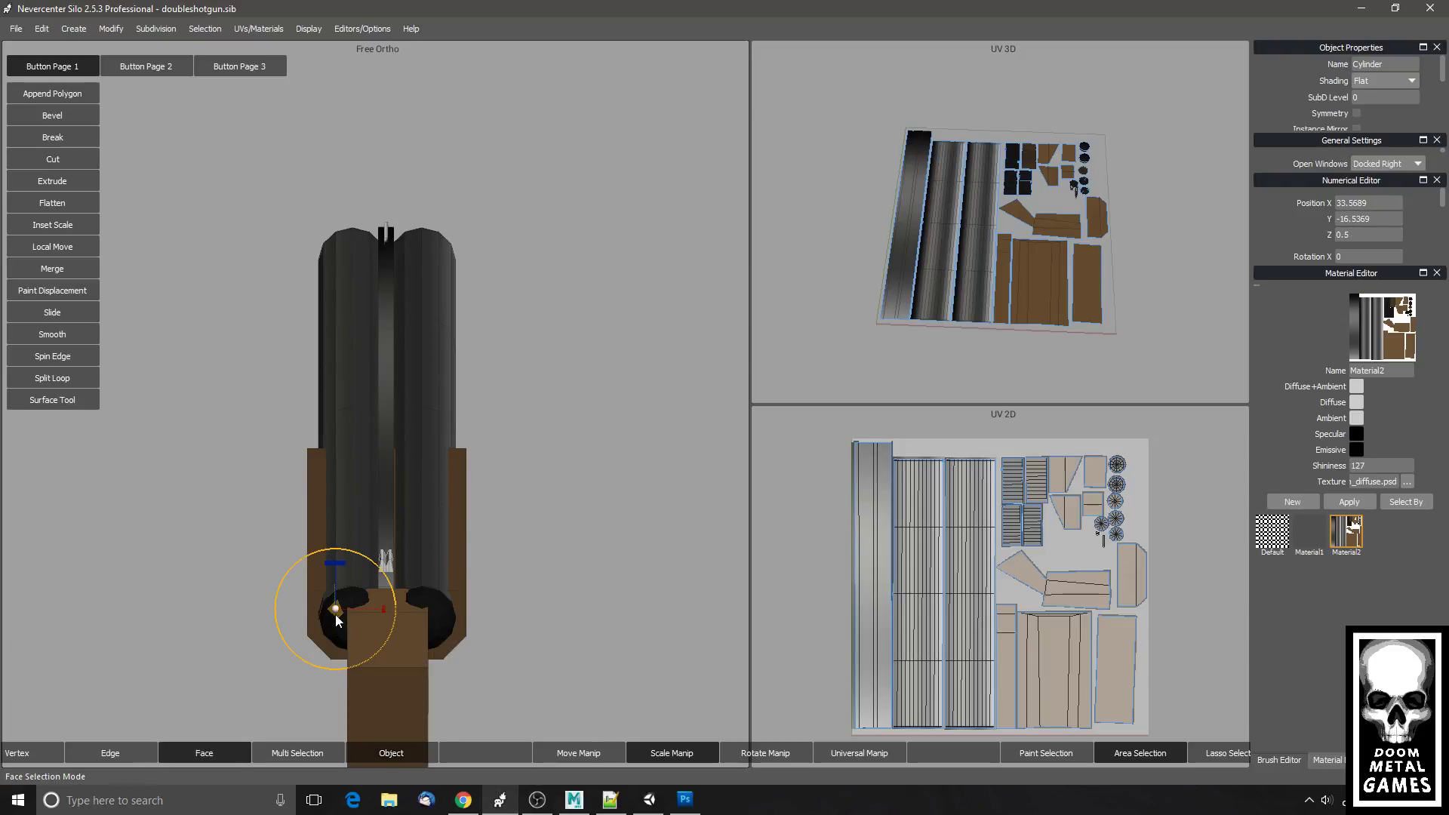
pyautogui.doubleClick(333, 620)
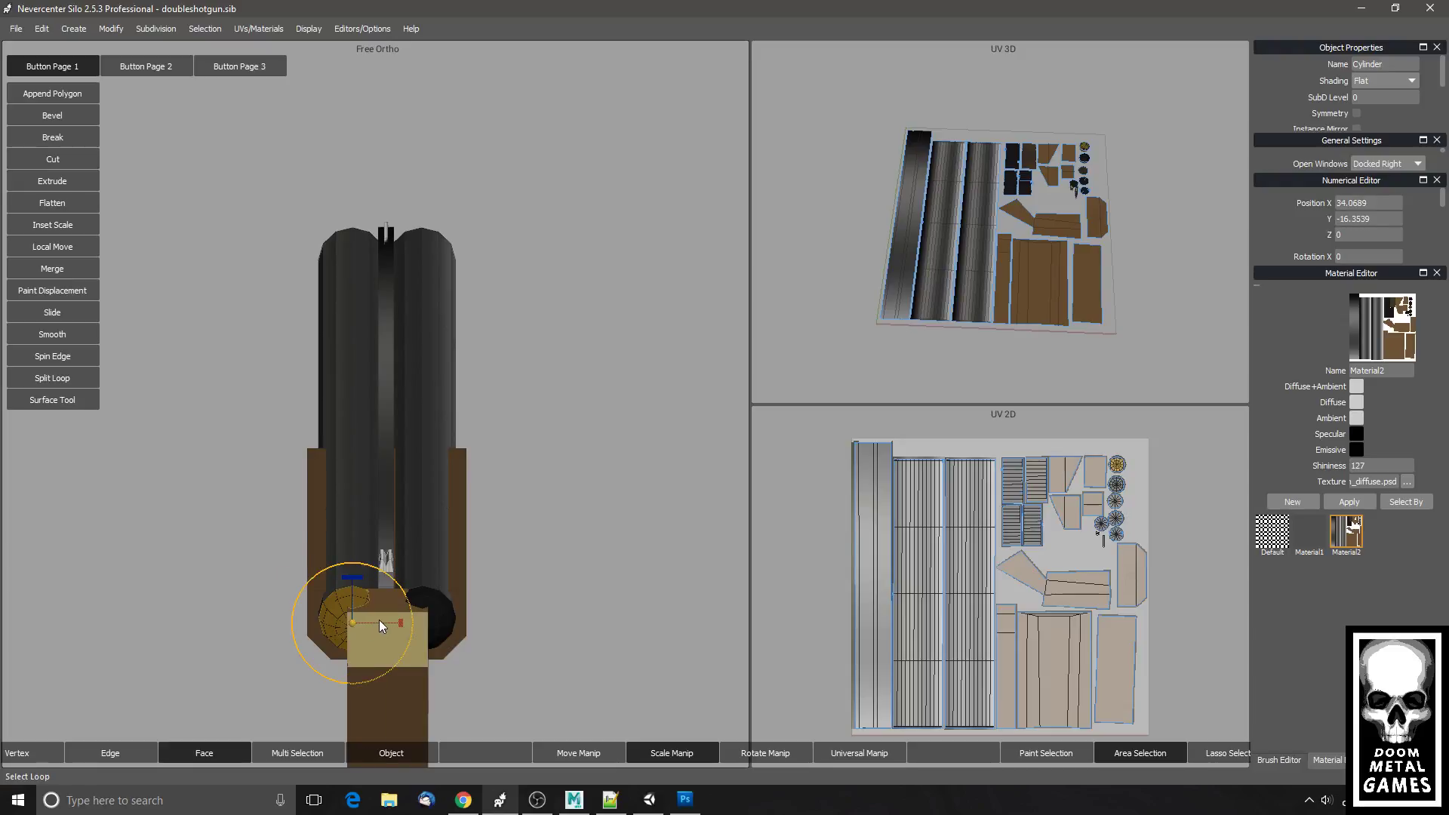
pyautogui.click(1207, 505)
pyautogui.scroll(5, 1166, 468)
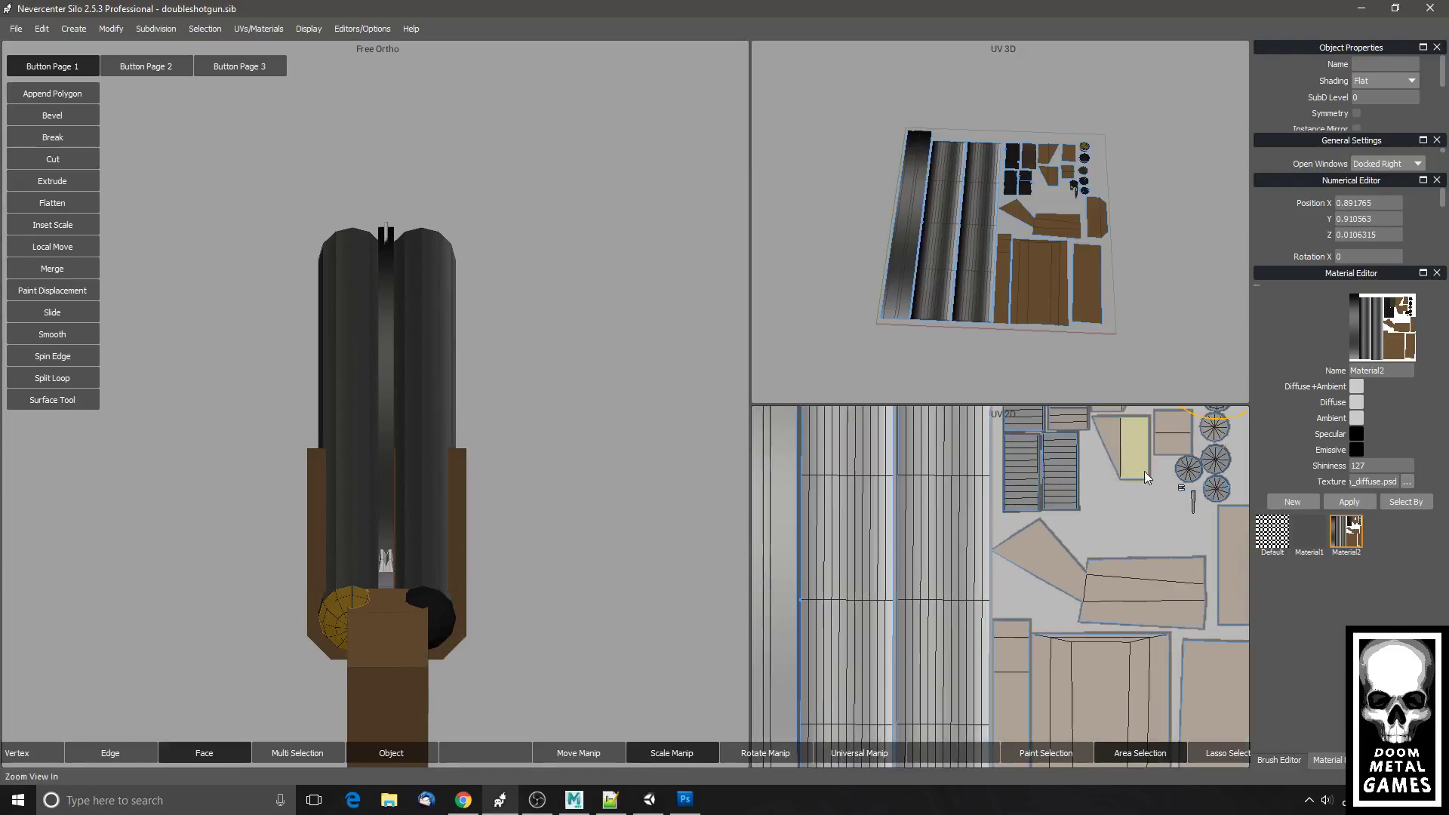
pyautogui.scroll(6, 1060, 605)
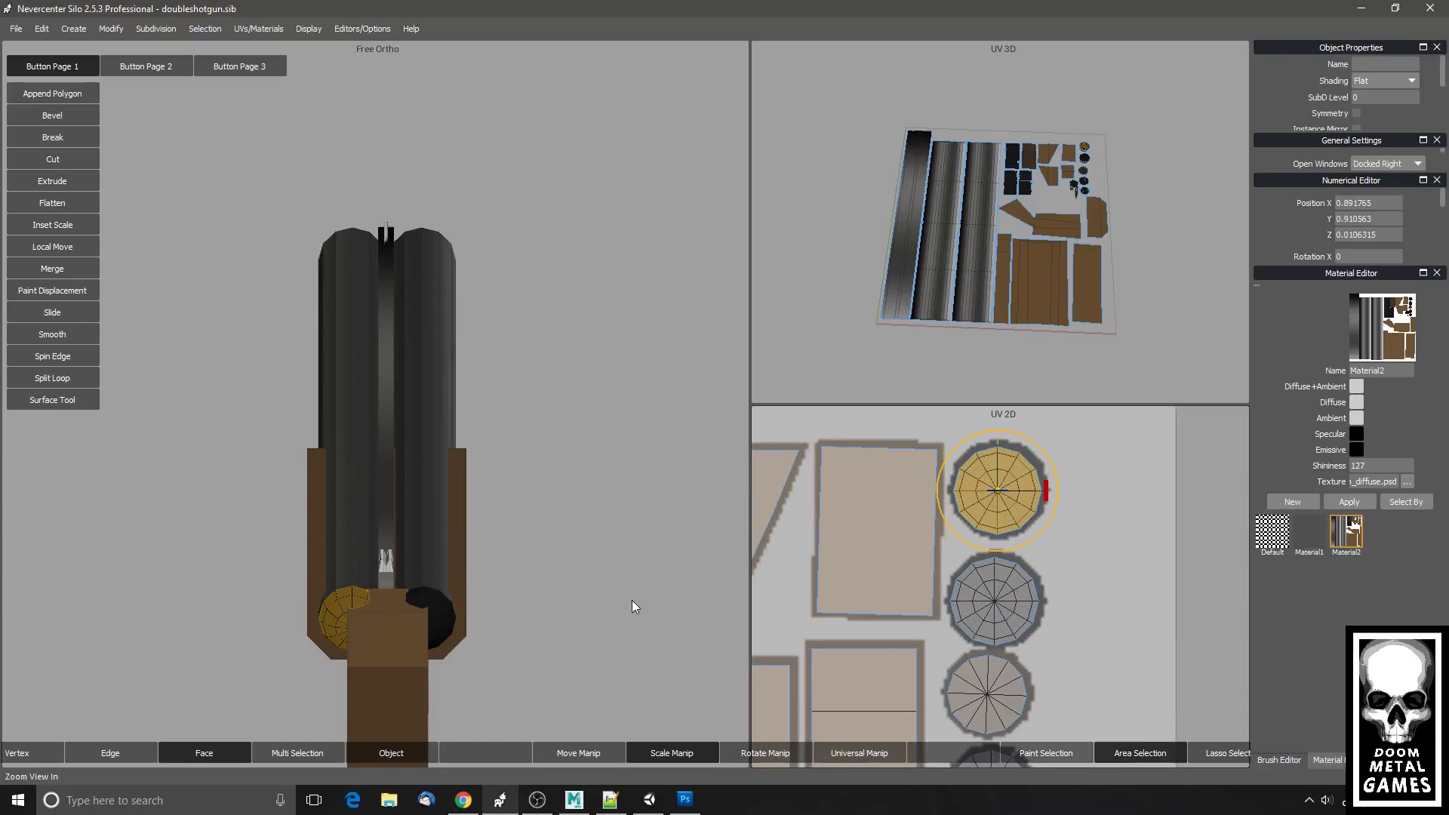
pyautogui.click(431, 615)
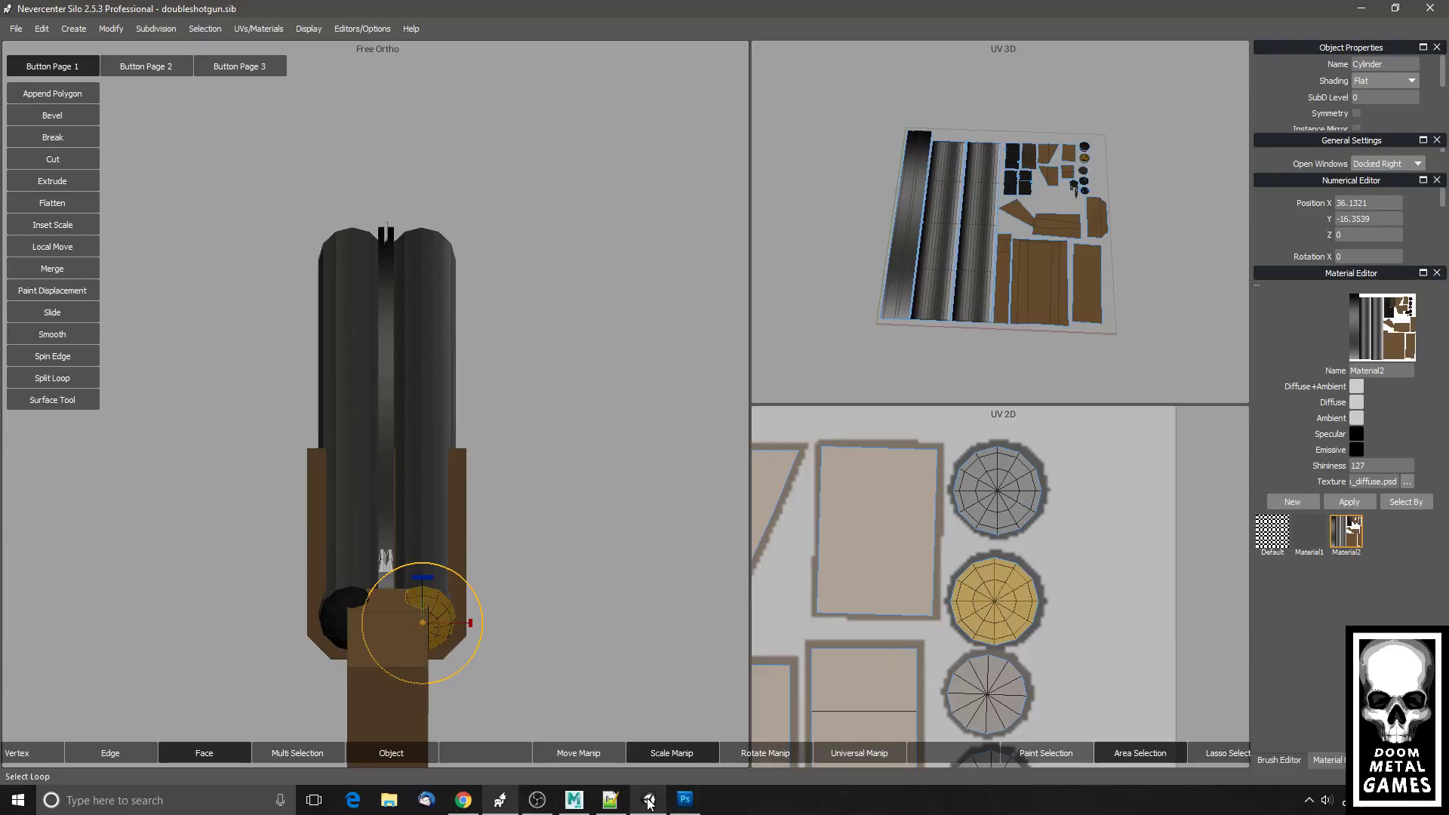
# - Switch to Photoshop and add a new layer above Layer 3 in the shotgun diffuse texture
pyautogui.click(685, 799)
pyautogui.scroll(5, 947, 178)
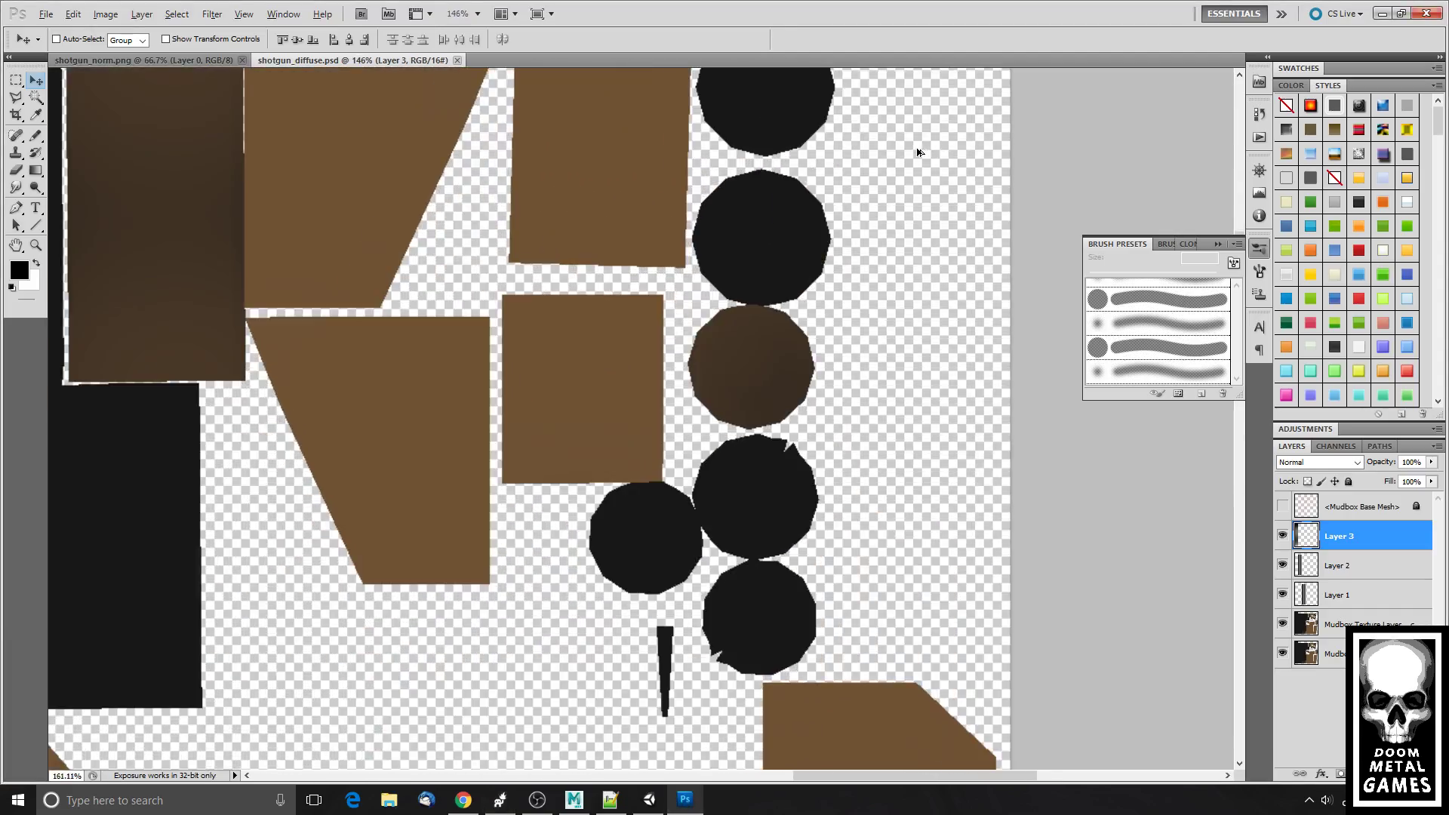
pyautogui.moveTo(792, 138); pyautogui.dragTo(825, 294)
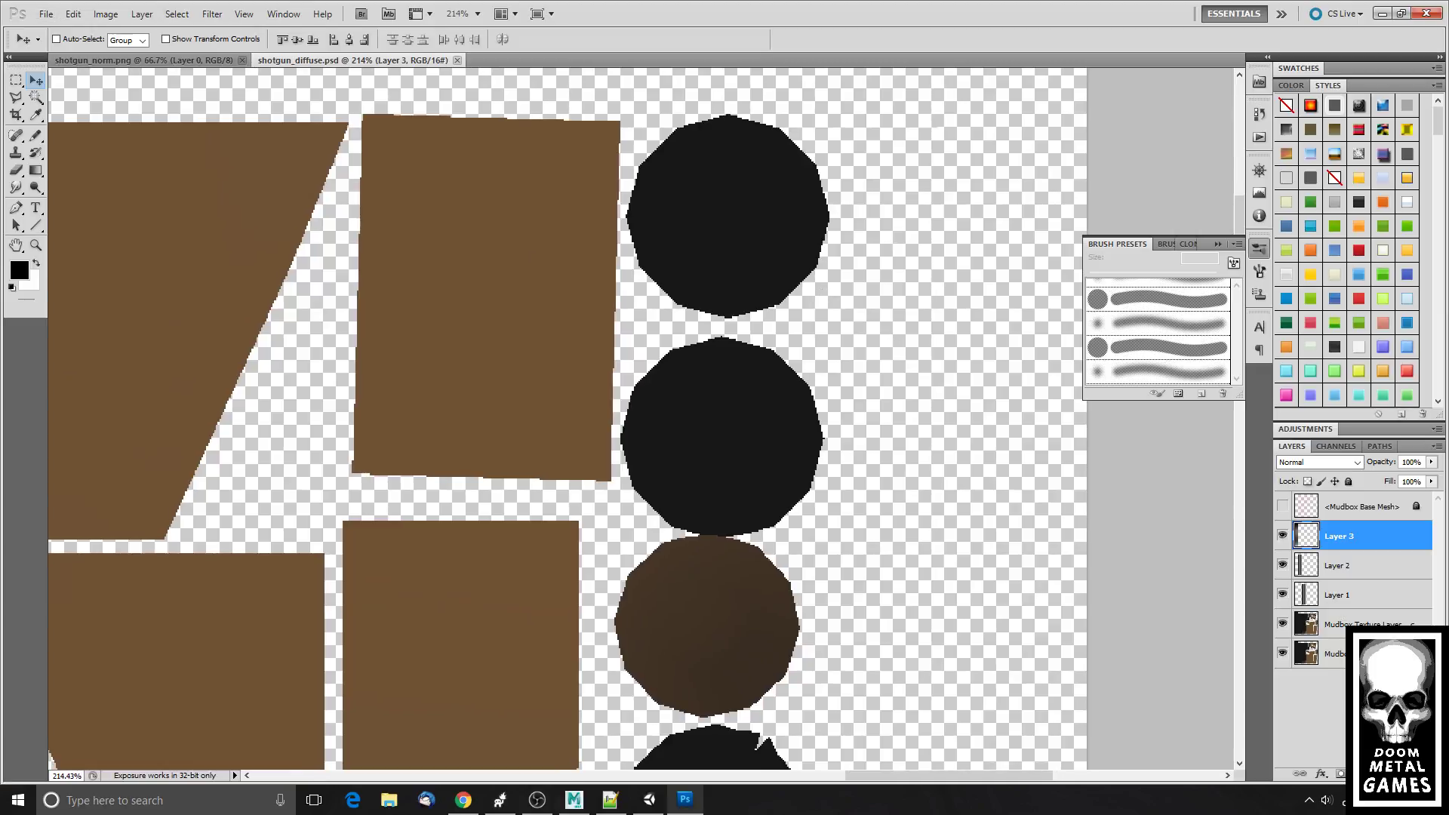
pyautogui.click(1401, 773)
# - Select the two uppermost black circles from the Mudbox Texture Layer copy with the Magic Wand, and make Layer 4 active
pyautogui.click(1378, 654)
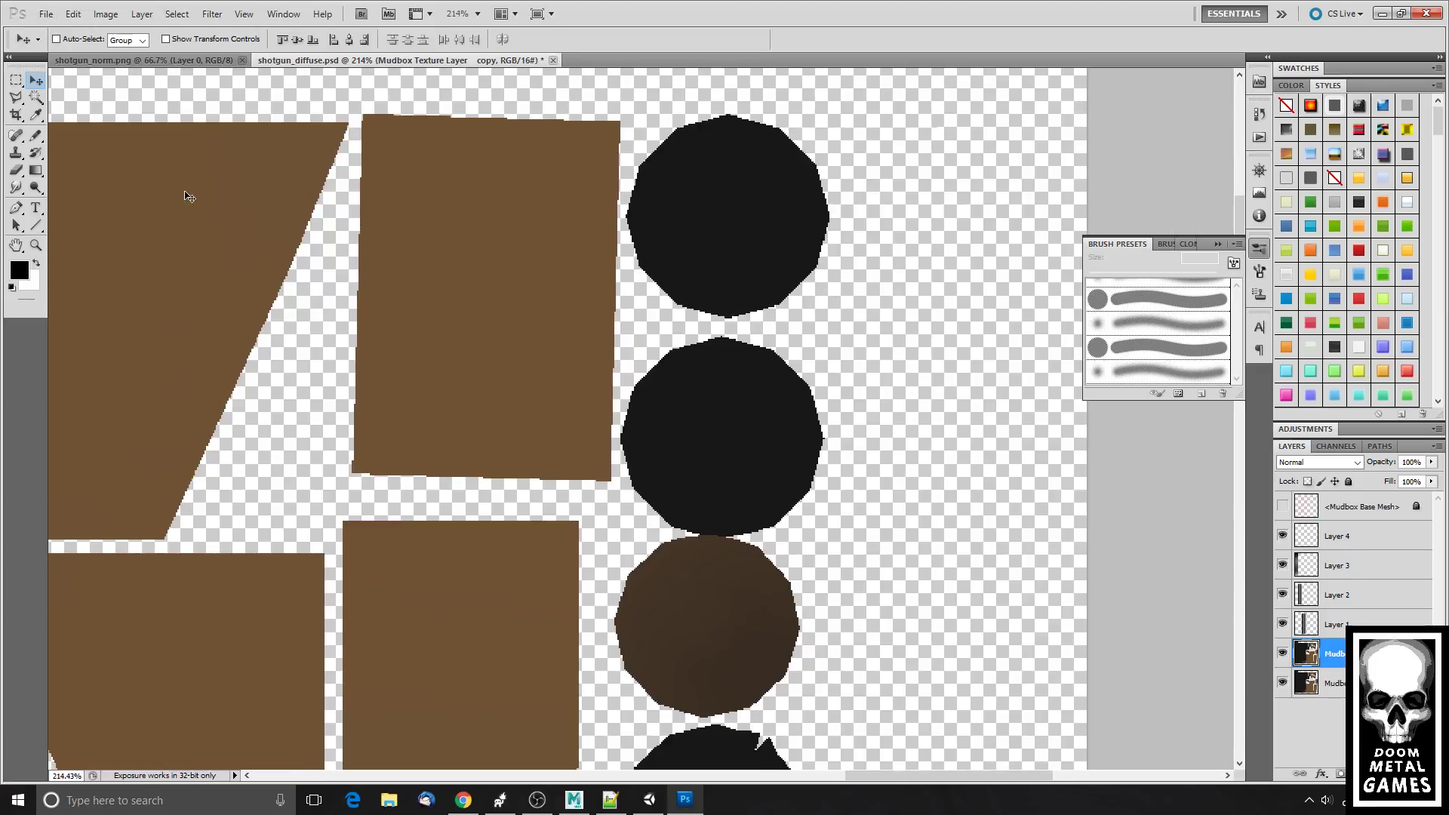
pyautogui.click(36, 97)
pyautogui.keyDown('shift'); pyautogui.click(711, 417); pyautogui.keyUp('shift')
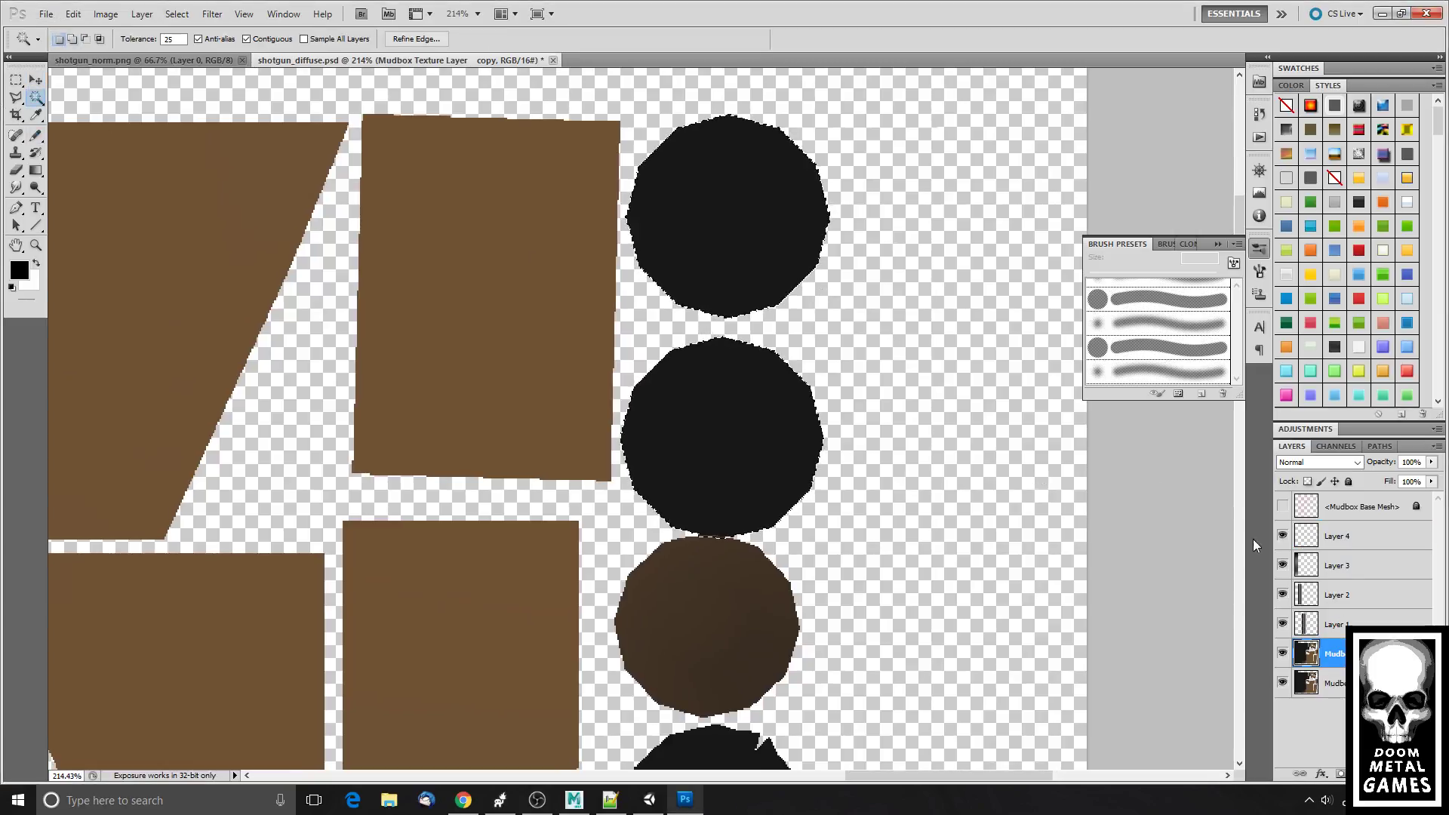
pyautogui.click(1378, 537)
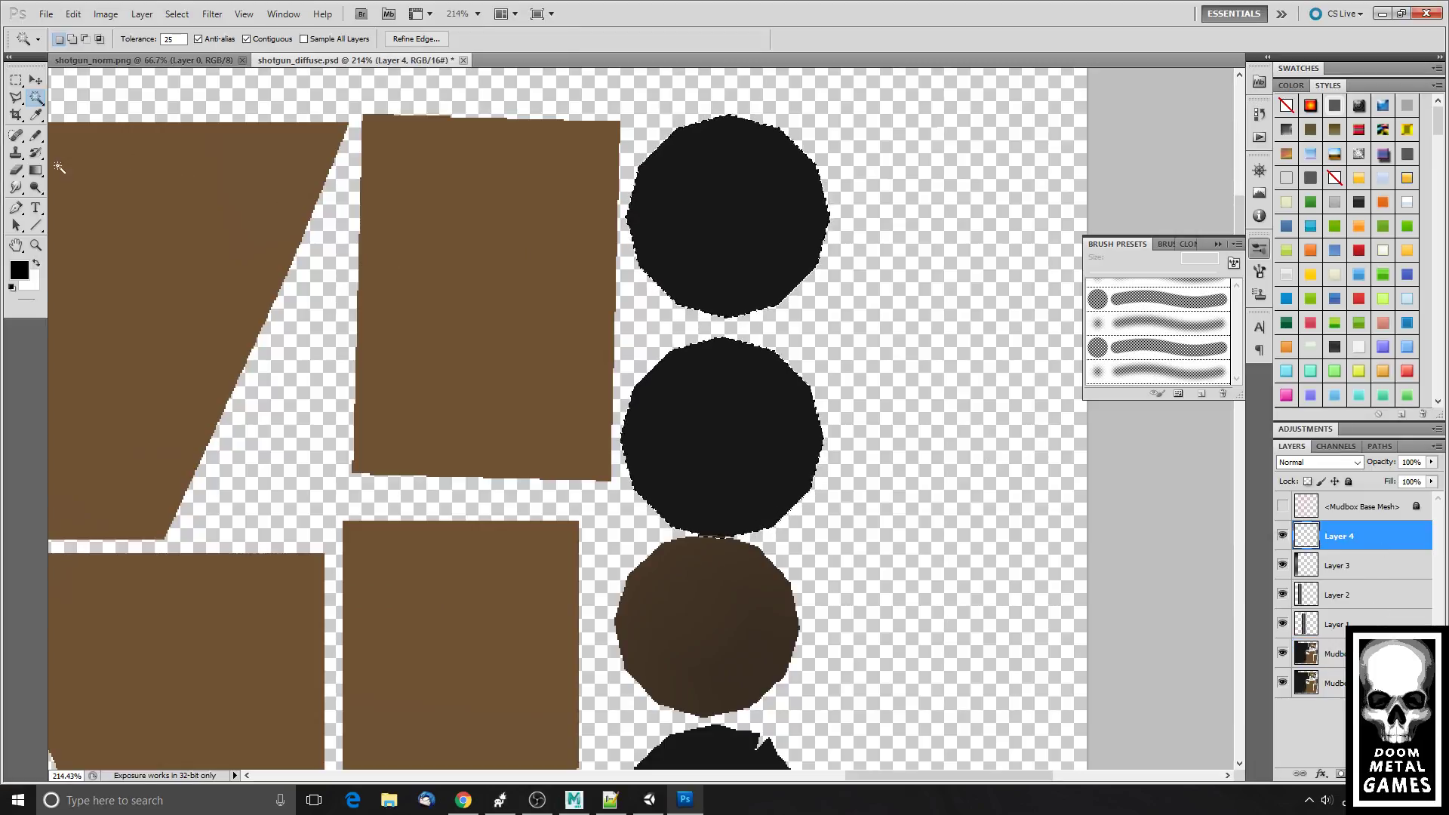
# - Fill both selected circles on Layer 4 with a vertical reflected black-to-grey gradient spanning the two shapes
pyautogui.click(36, 170)
pyautogui.moveTo(718, 201); pyautogui.dragTo(738, 219)
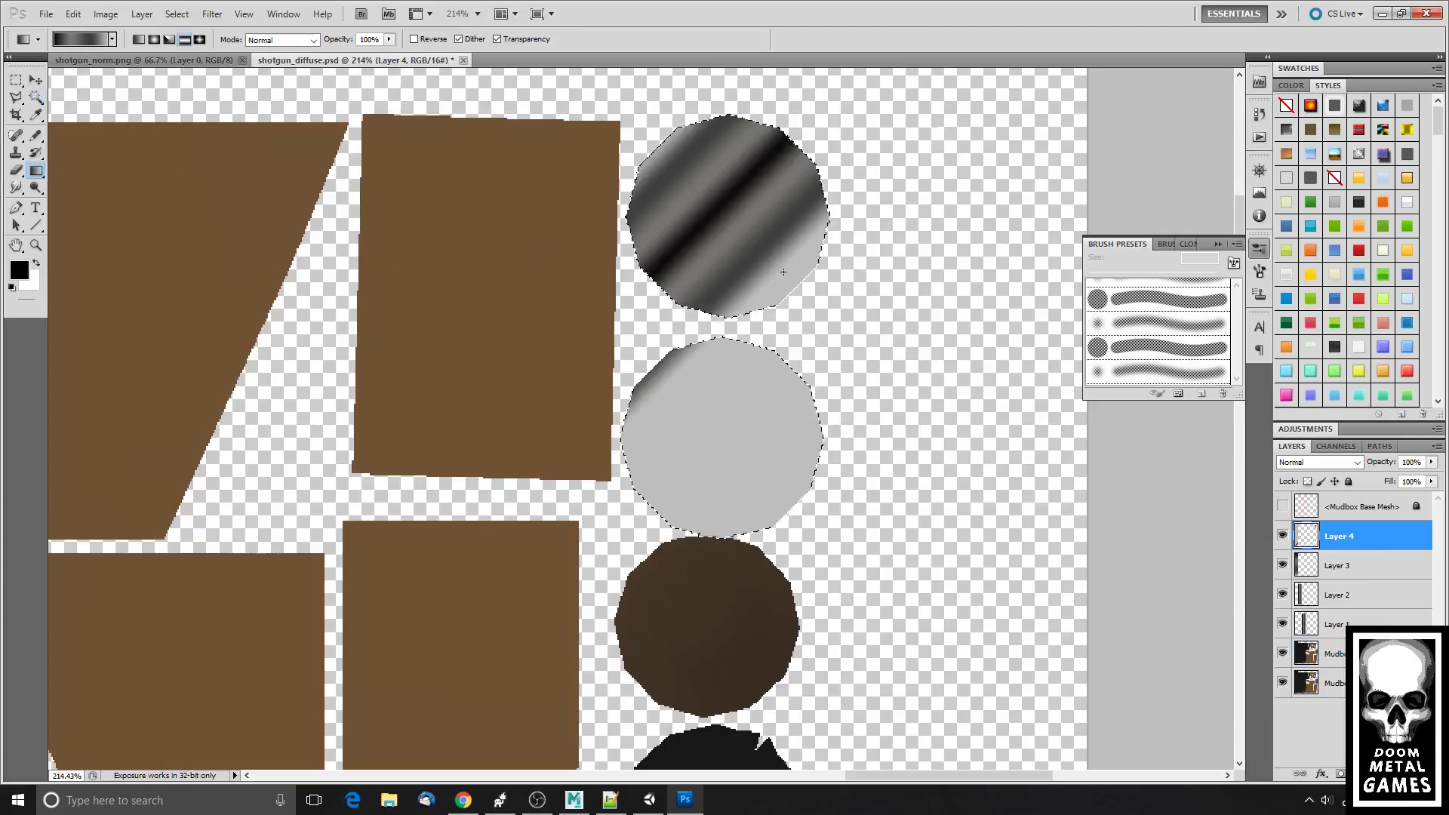
pyautogui.moveTo(700, 170); pyautogui.dragTo(704, 694)
pyautogui.moveTo(737, 123); pyautogui.dragTo(737, 668)
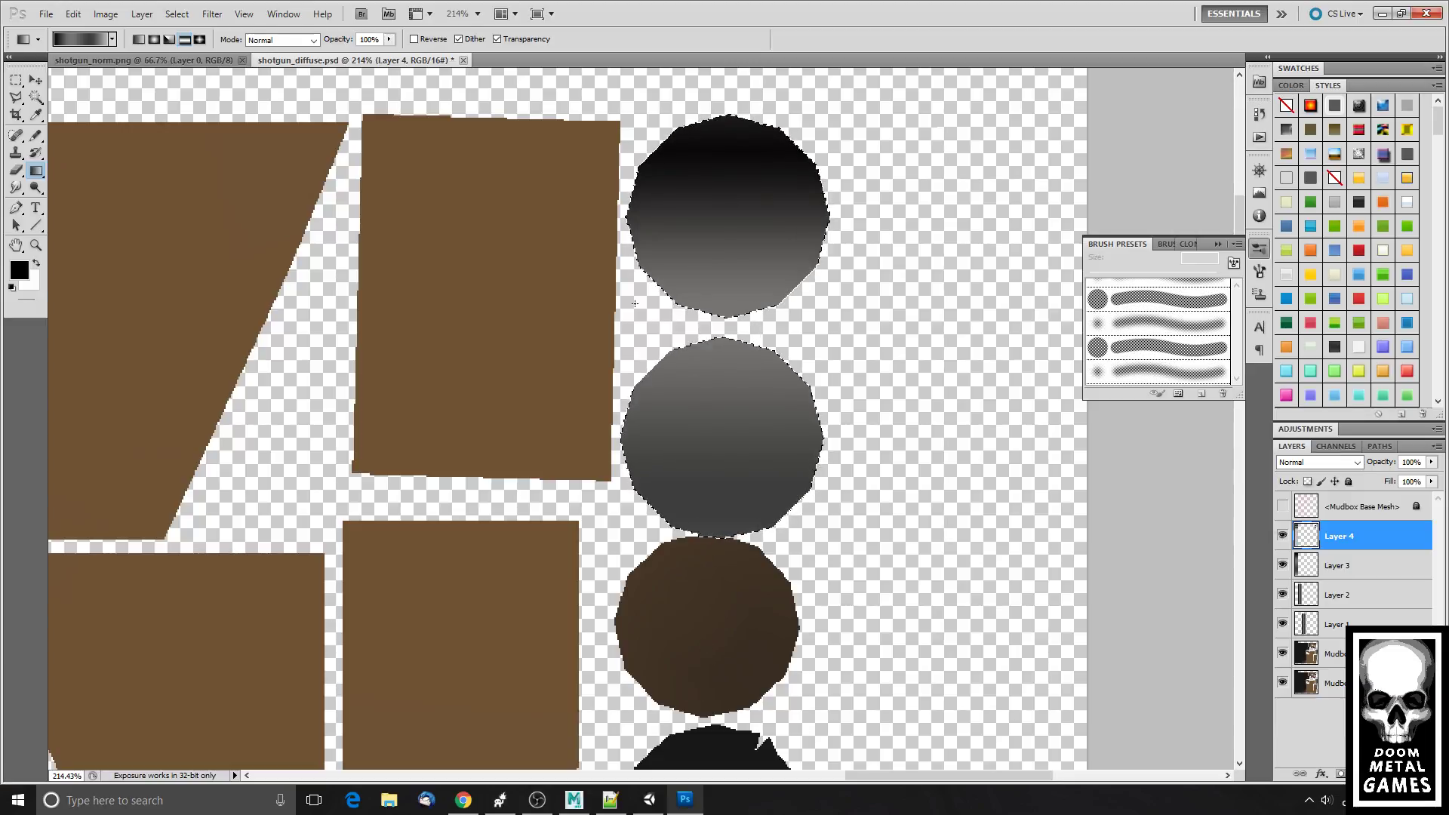
# - Set up the Brush tool with a 68 px size, white foreground colour, Color Dodge mode and 3% opacity
pyautogui.click(37, 134)
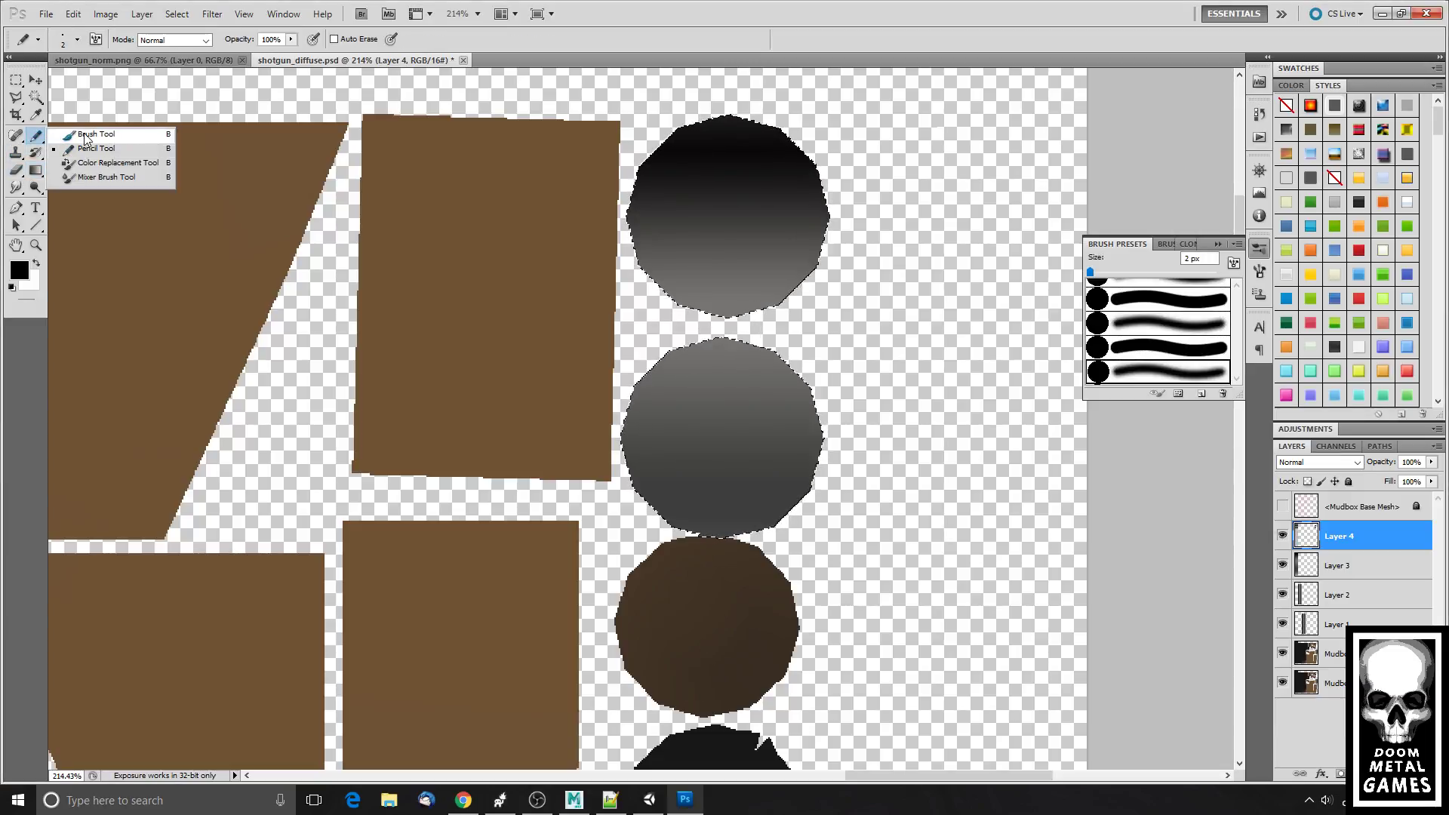
pyautogui.click(69, 136)
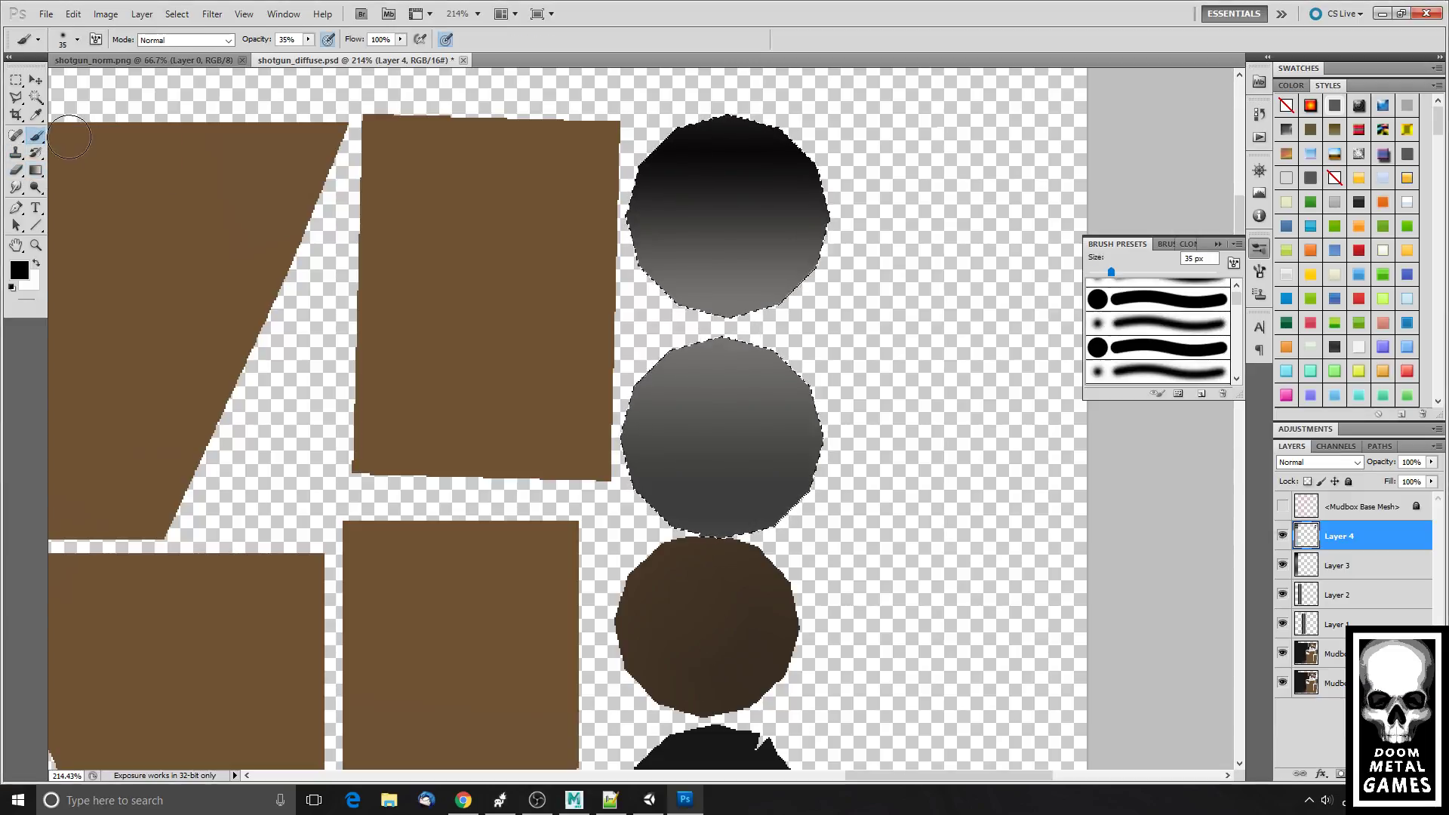
pyautogui.click(79, 44)
pyautogui.moveTo(52, 79); pyautogui.dragTo(74, 80)
pyautogui.click(798, 5)
pyautogui.click(35, 264)
pyautogui.click(193, 40)
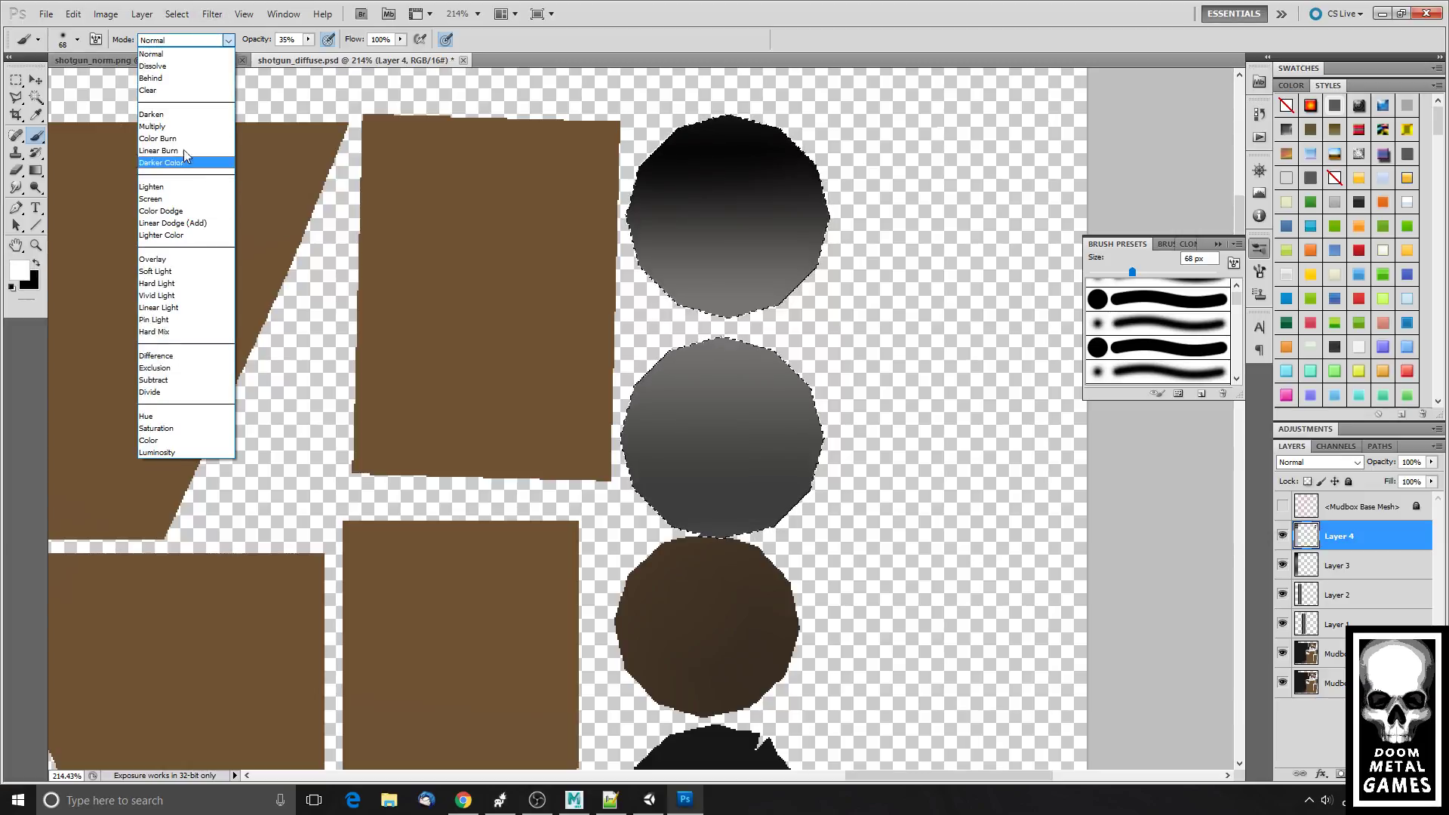
pyautogui.click(181, 210)
pyautogui.click(308, 39)
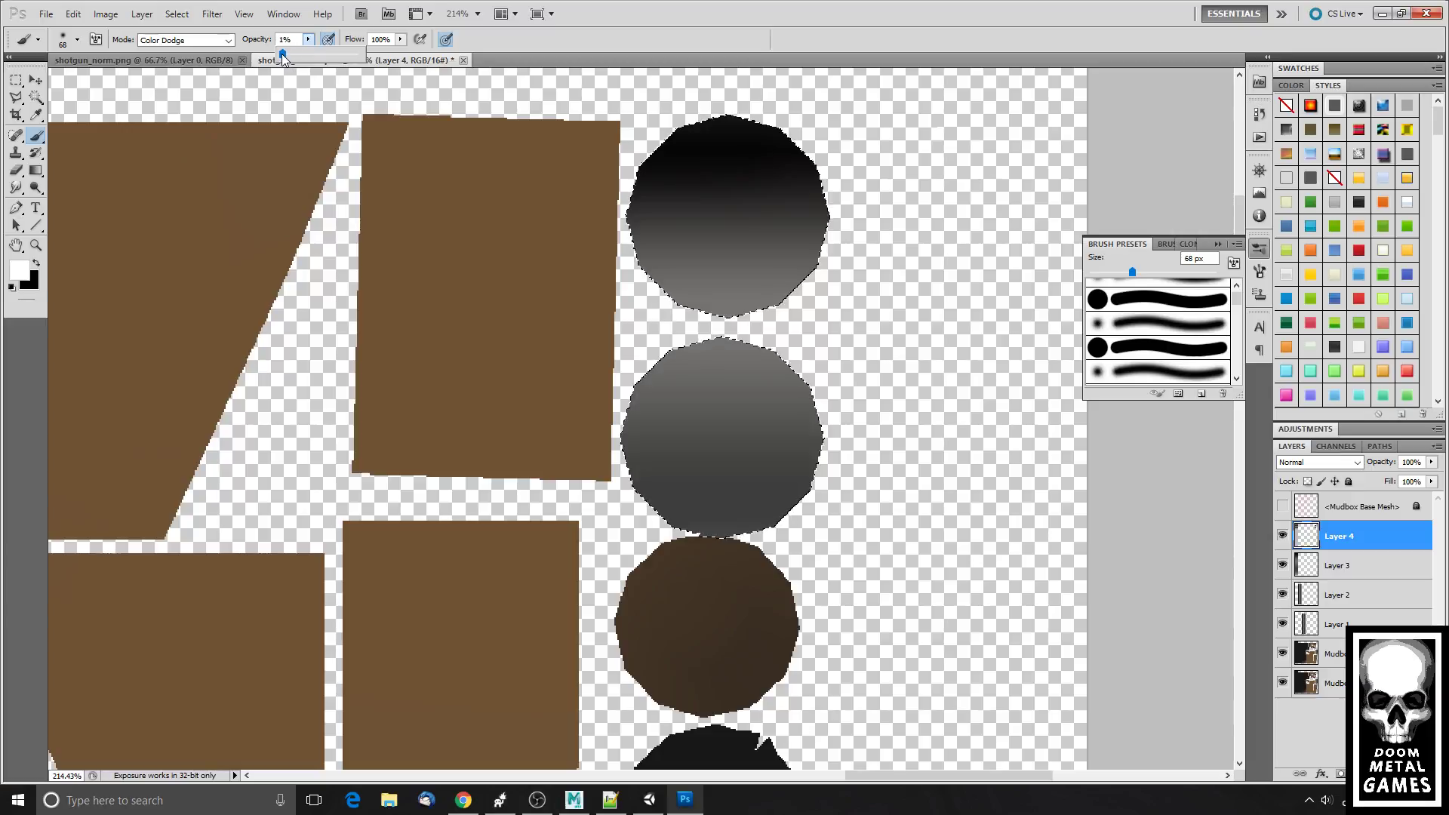
# - Paint soft white highlights at the lower part of the first selected circle and the upper part of the second
pyautogui.click(707, 220)
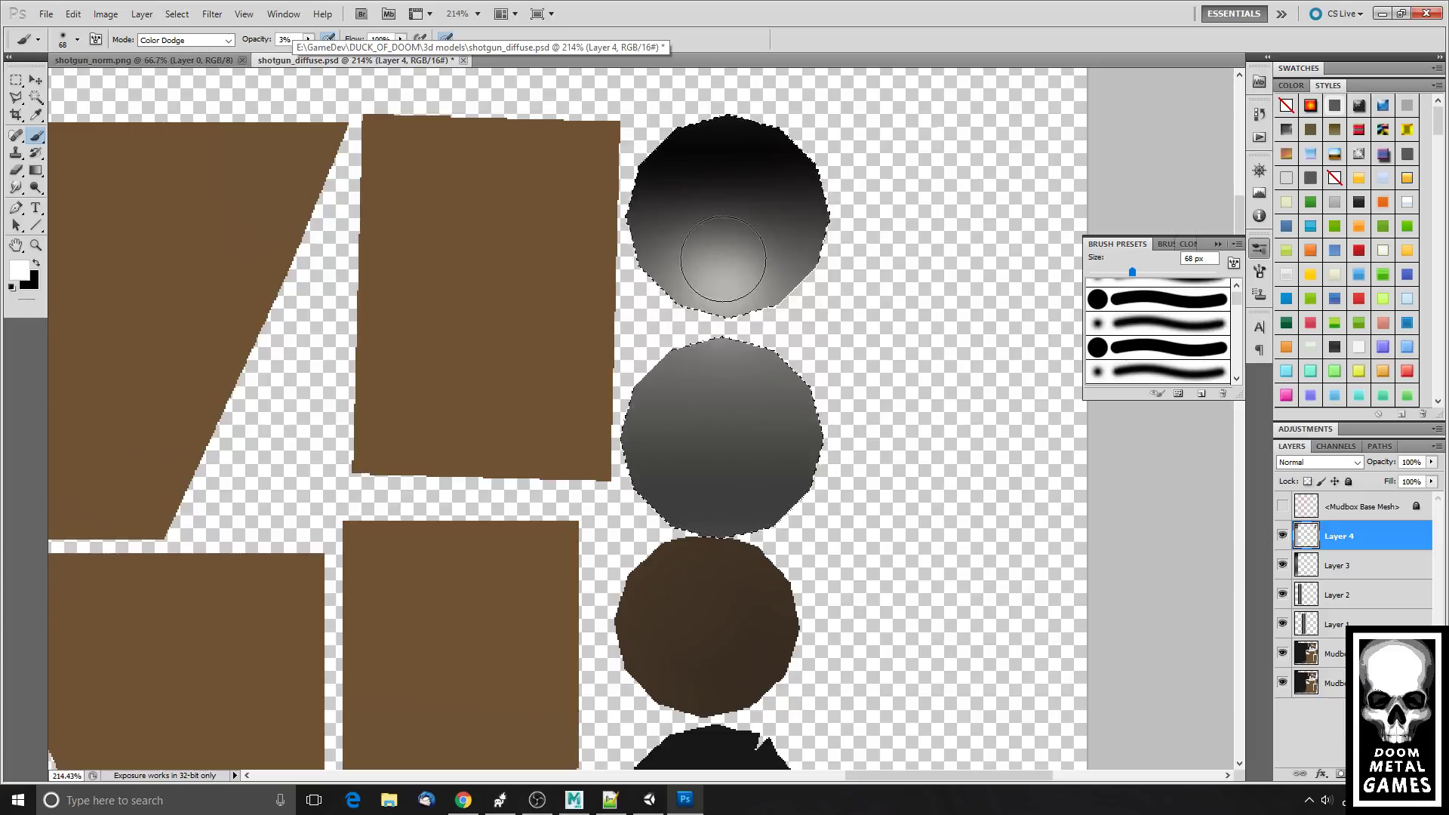
pyautogui.moveTo(735, 260); pyautogui.dragTo(737, 268)
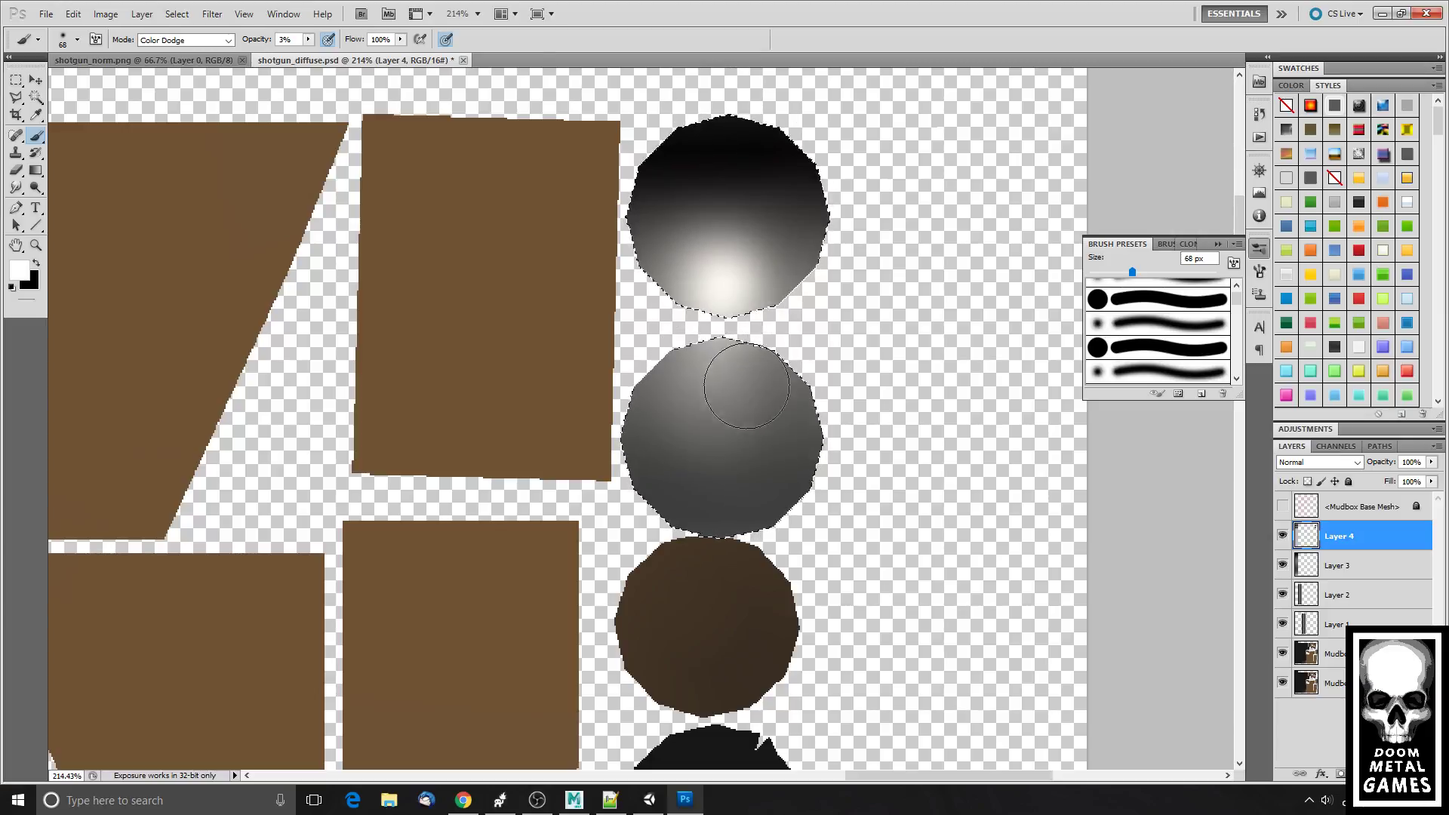
pyautogui.moveTo(753, 372)
pyautogui.mouseDown()
pyautogui.moveTo(749, 410)
pyautogui.moveTo(772, 394)
pyautogui.moveTo(743, 499)
pyautogui.moveTo(681, 425)
pyautogui.moveTo(745, 359)
pyautogui.moveTo(786, 418)
pyautogui.moveTo(778, 482)
pyautogui.moveTo(747, 440)
pyautogui.moveTo(796, 472)
pyautogui.moveTo(751, 434)
pyautogui.moveTo(770, 387)
pyautogui.moveTo(777, 446)
pyautogui.moveTo(781, 417)
pyautogui.moveTo(766, 414)
pyautogui.moveTo(790, 421)
pyautogui.moveTo(706, 411)
pyautogui.moveTo(698, 306)
pyautogui.moveTo(752, 346)
pyautogui.moveTo(770, 404)
pyautogui.moveTo(821, 443)
pyautogui.moveTo(770, 434)
pyautogui.moveTo(825, 430)
pyautogui.mouseUp()
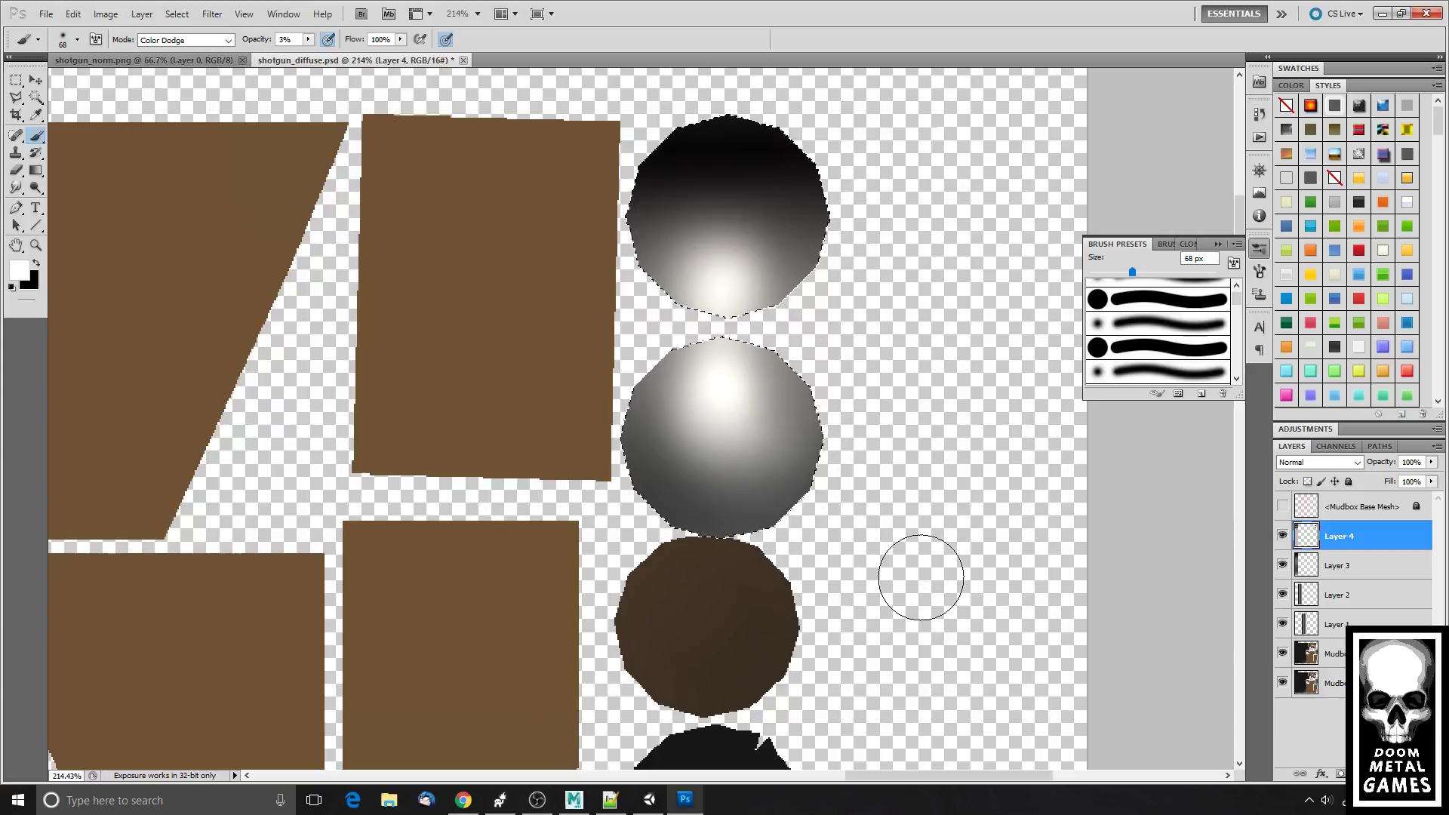
# - Save the diffuse texture, switch to Silo and reload shotgun_diffuse.psd as the texture of Material2
pyautogui.click(46, 14)
pyautogui.click(68, 230)
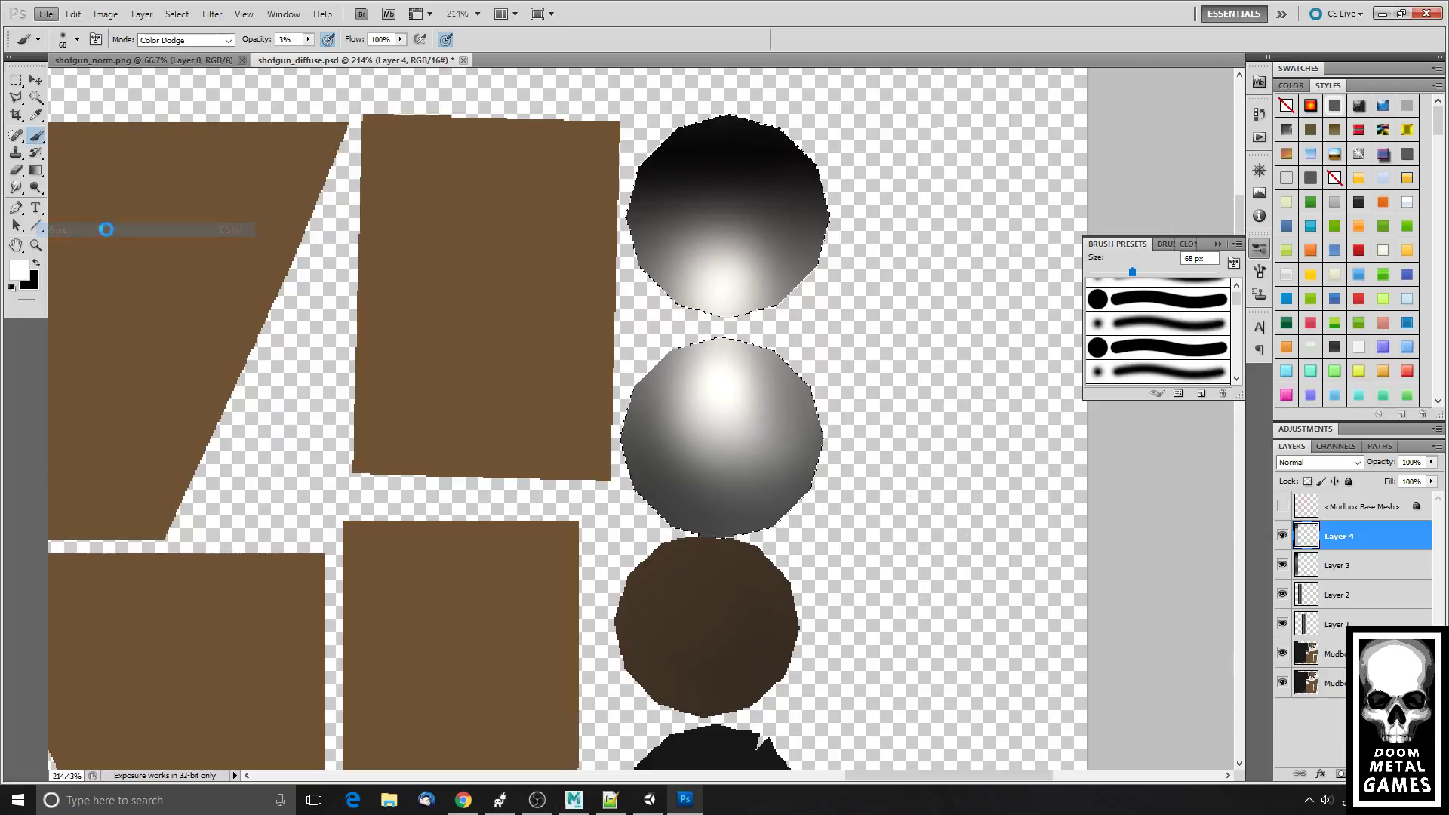
pyautogui.click(648, 800)
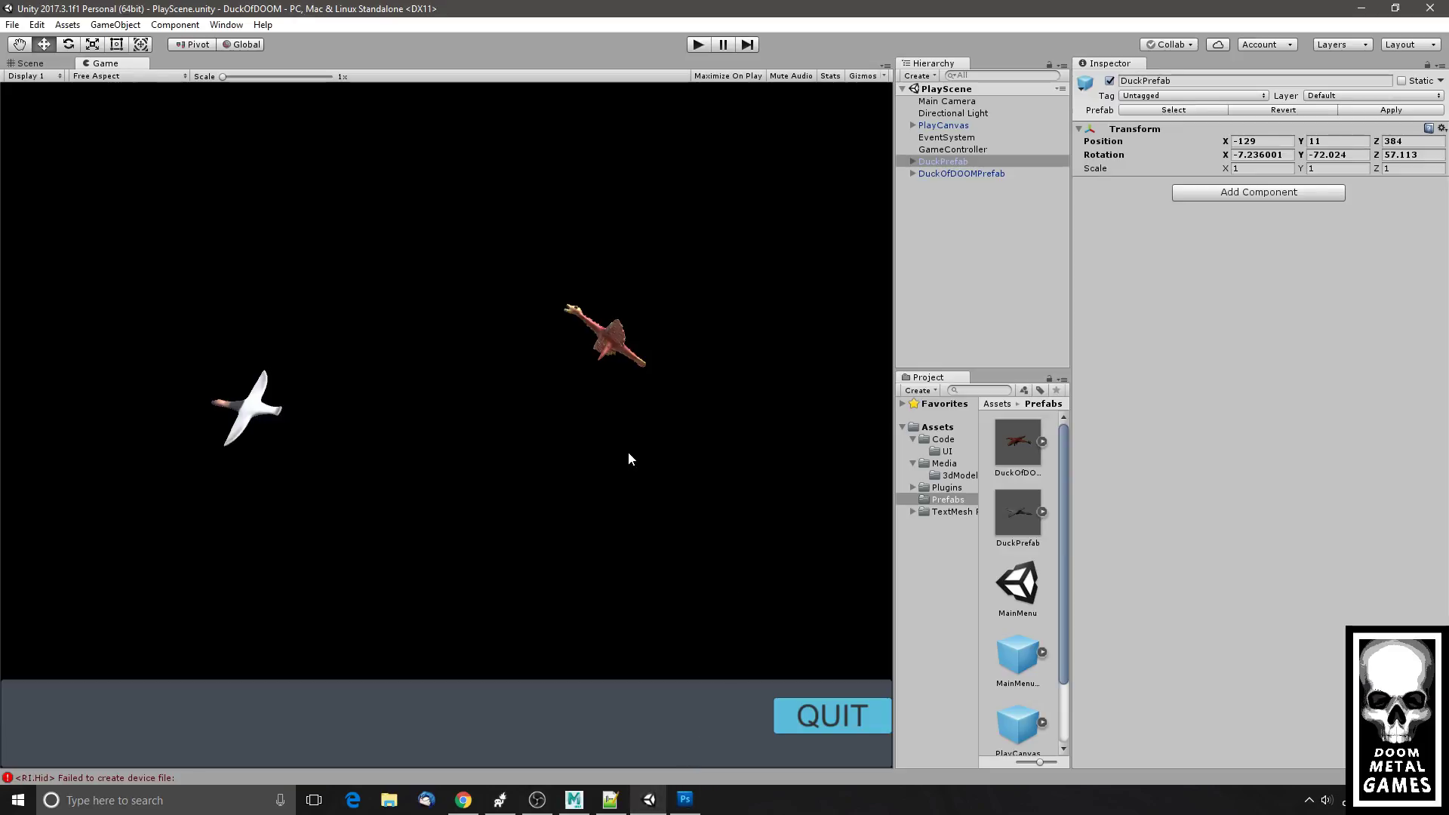
pyautogui.click(501, 801)
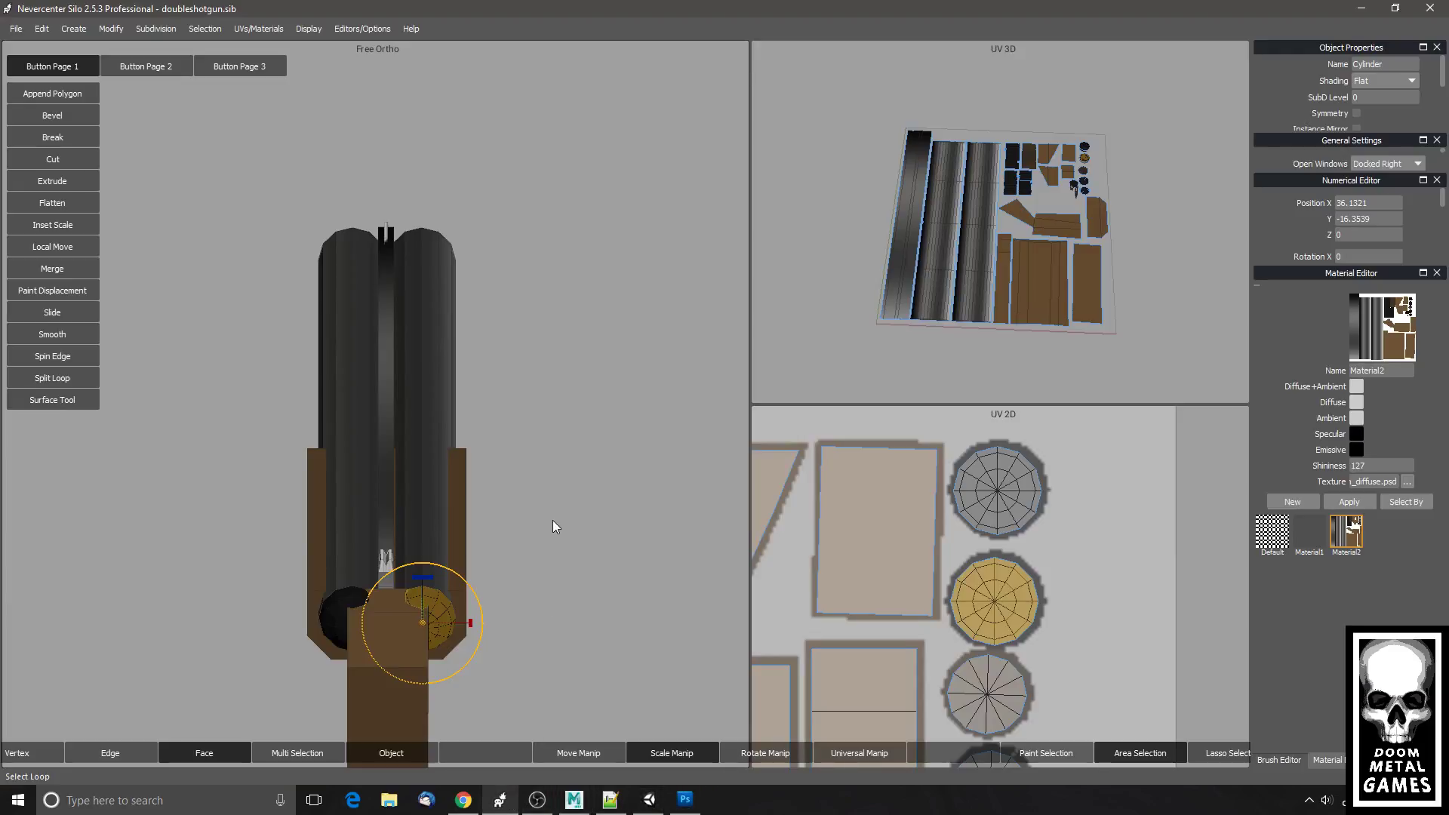
pyautogui.click(634, 463)
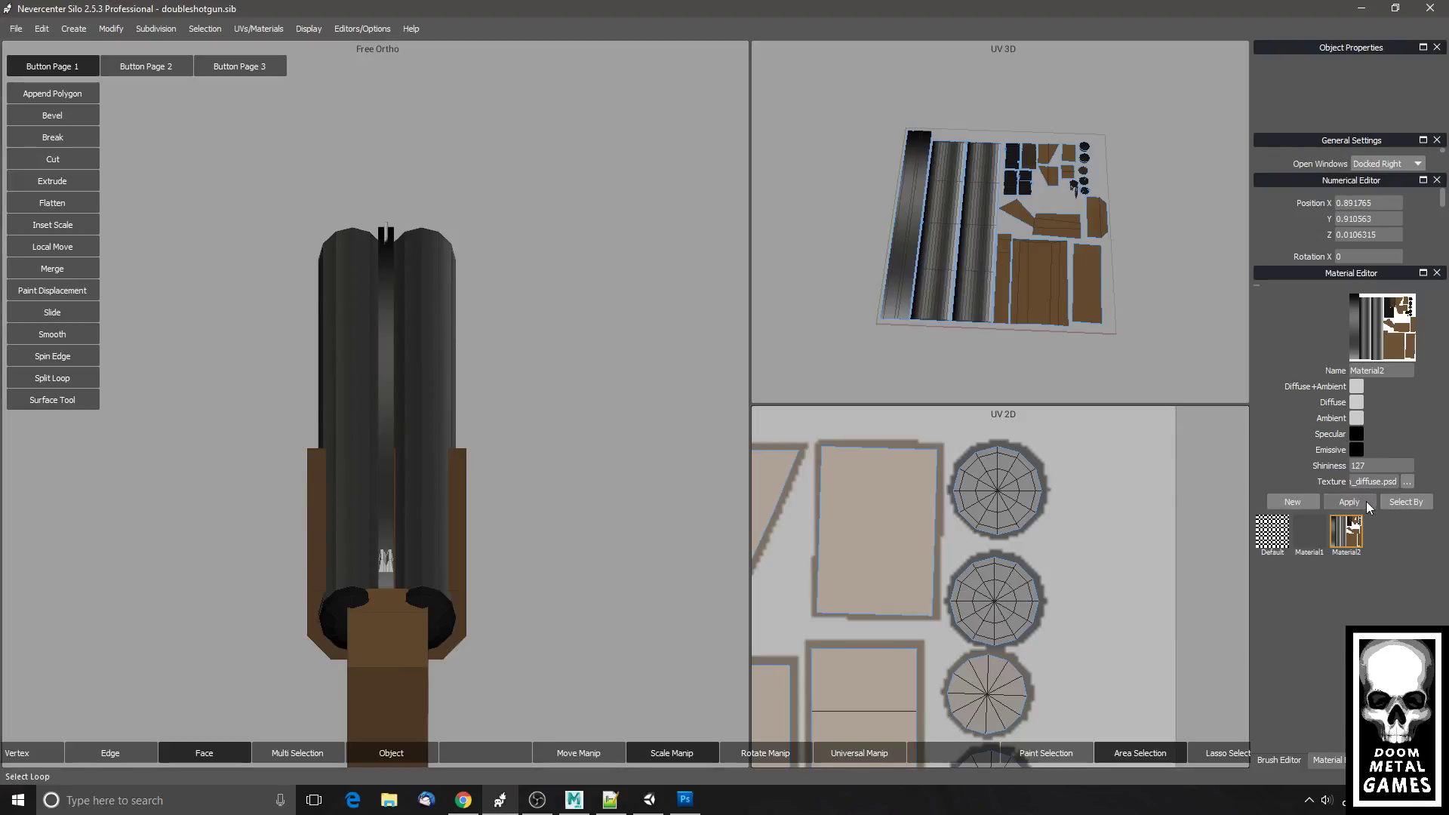
pyautogui.click(1406, 482)
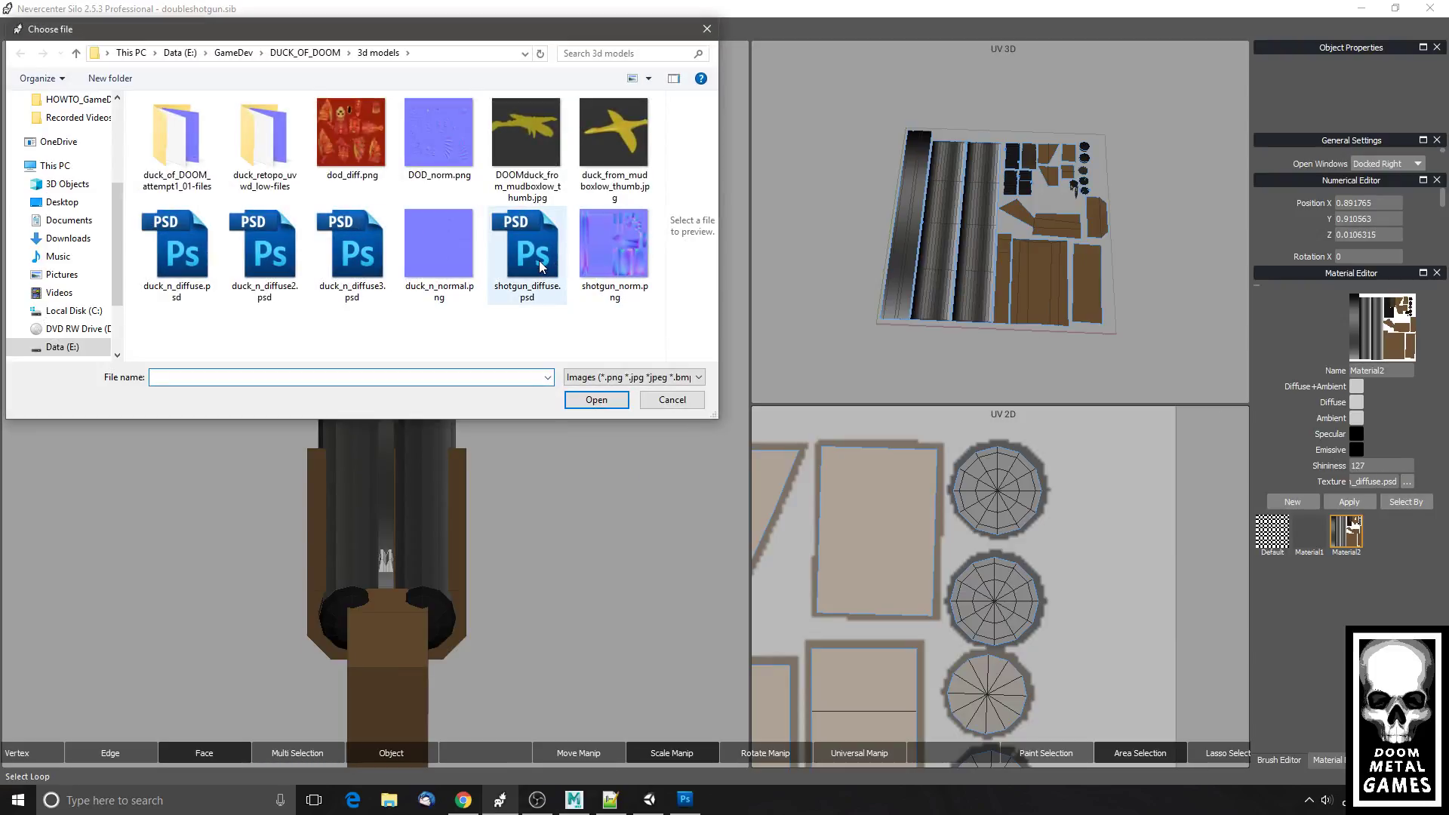
pyautogui.doubleClick(534, 263)
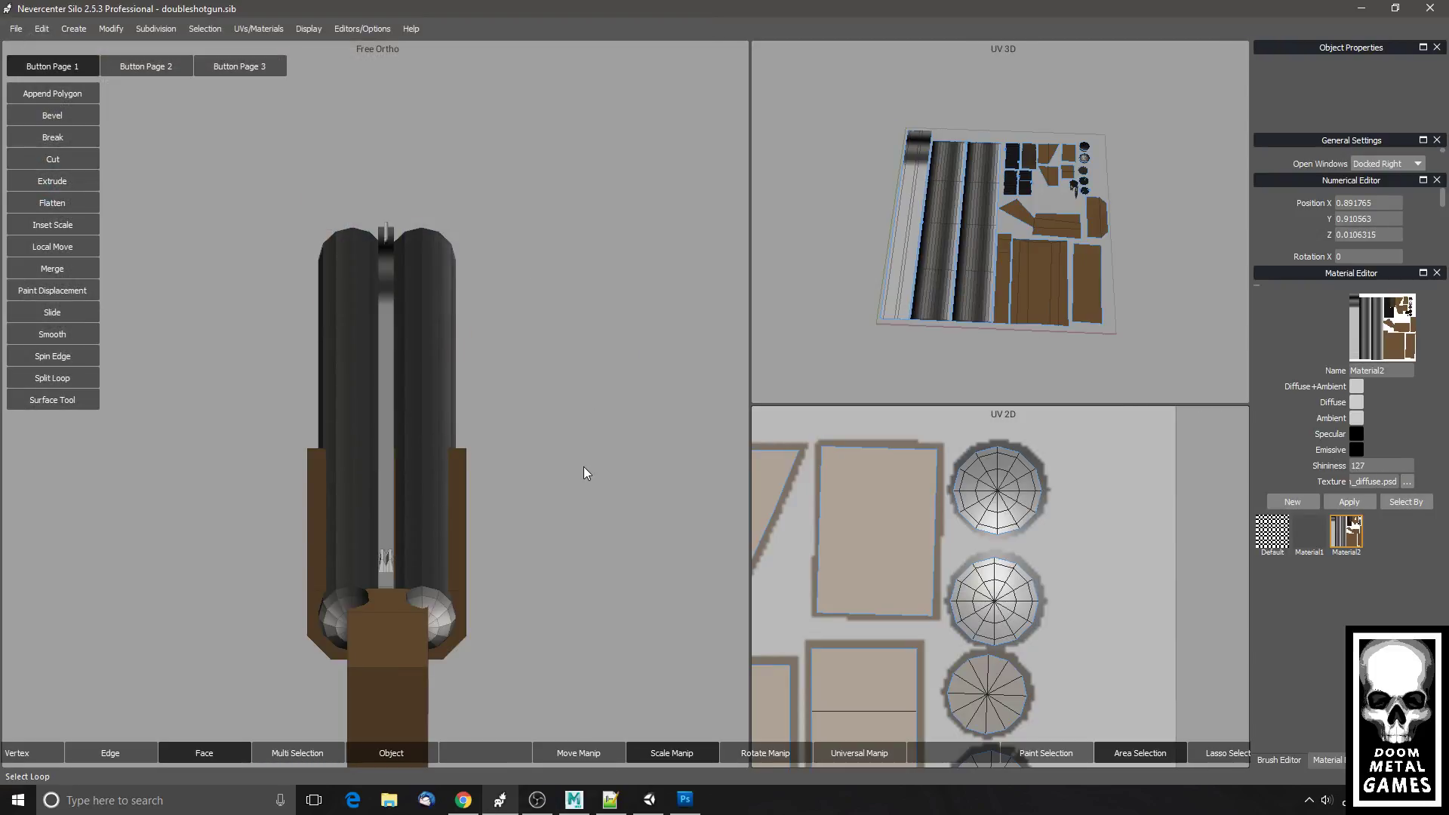
# - Return to object selection and examine the shading on the barrels' rear end caps from several angles
pyautogui.moveTo(524, 563); pyautogui.dragTo(477, 578)
pyautogui.scroll(1, 524, 515)
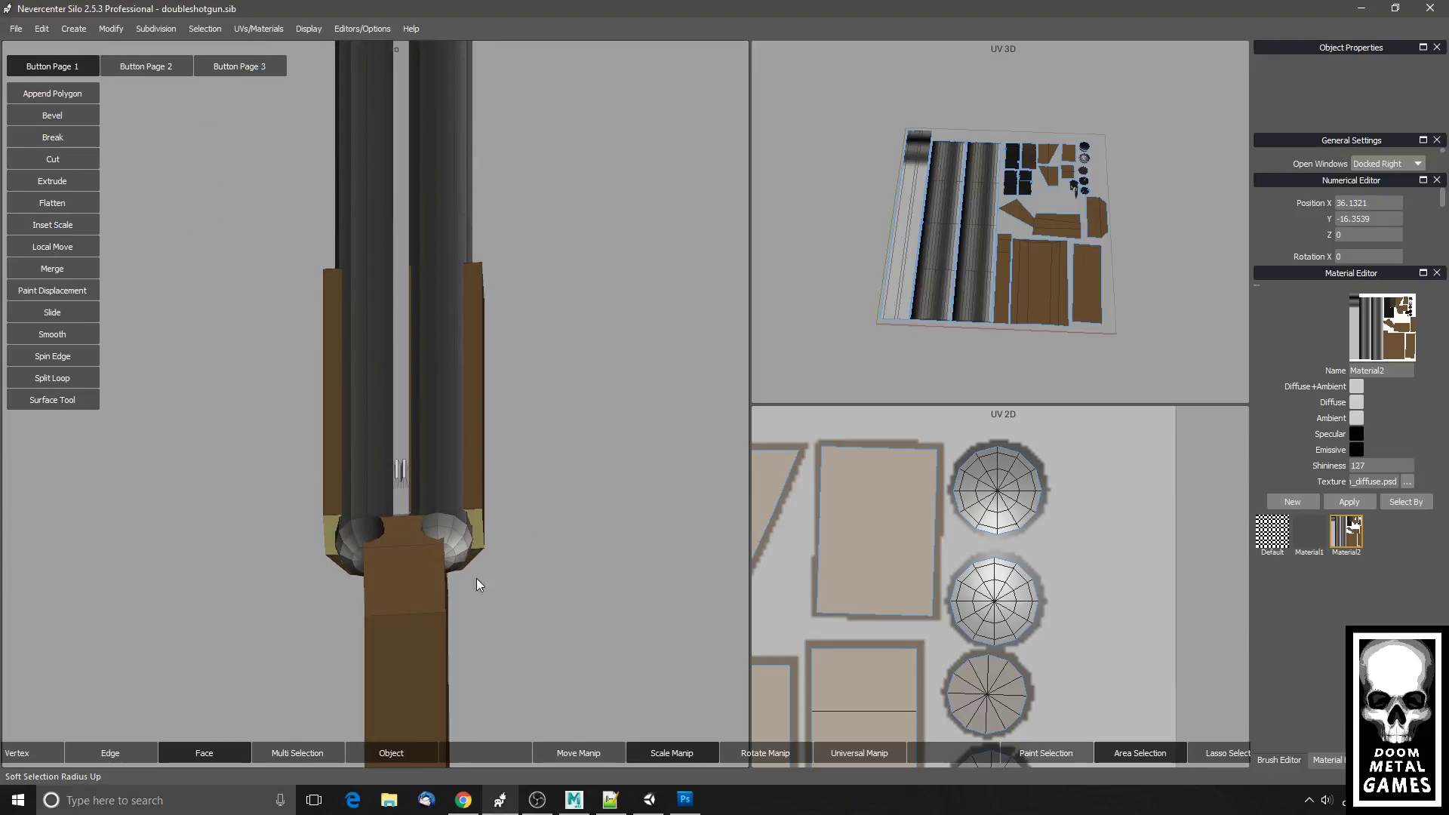
pyautogui.click(581, 755)
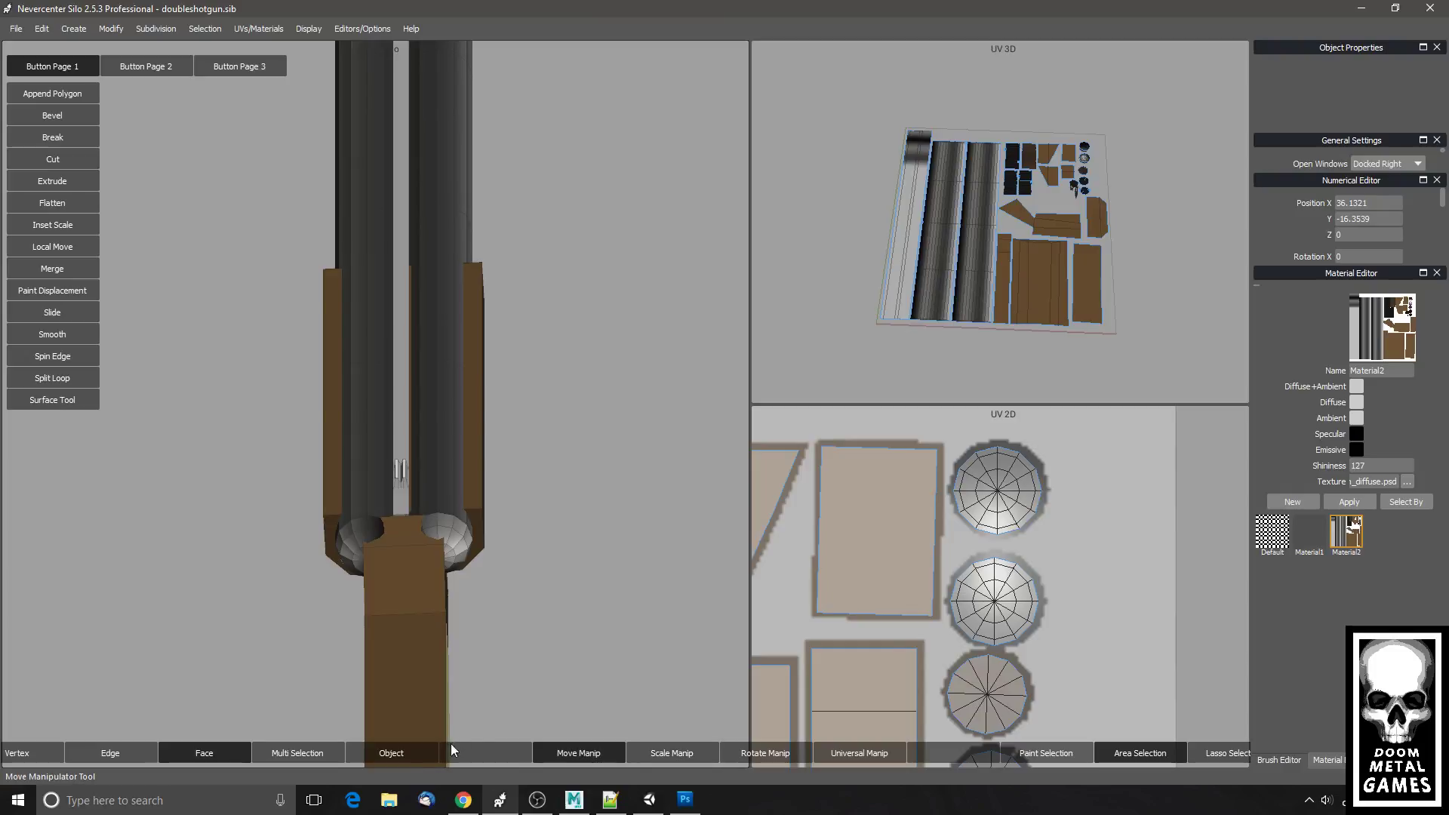
pyautogui.click(414, 751)
pyautogui.click(579, 623)
pyautogui.moveTo(579, 623); pyautogui.dragTo(539, 559)
pyautogui.scroll(1, 543, 552)
pyautogui.scroll(5, 543, 553)
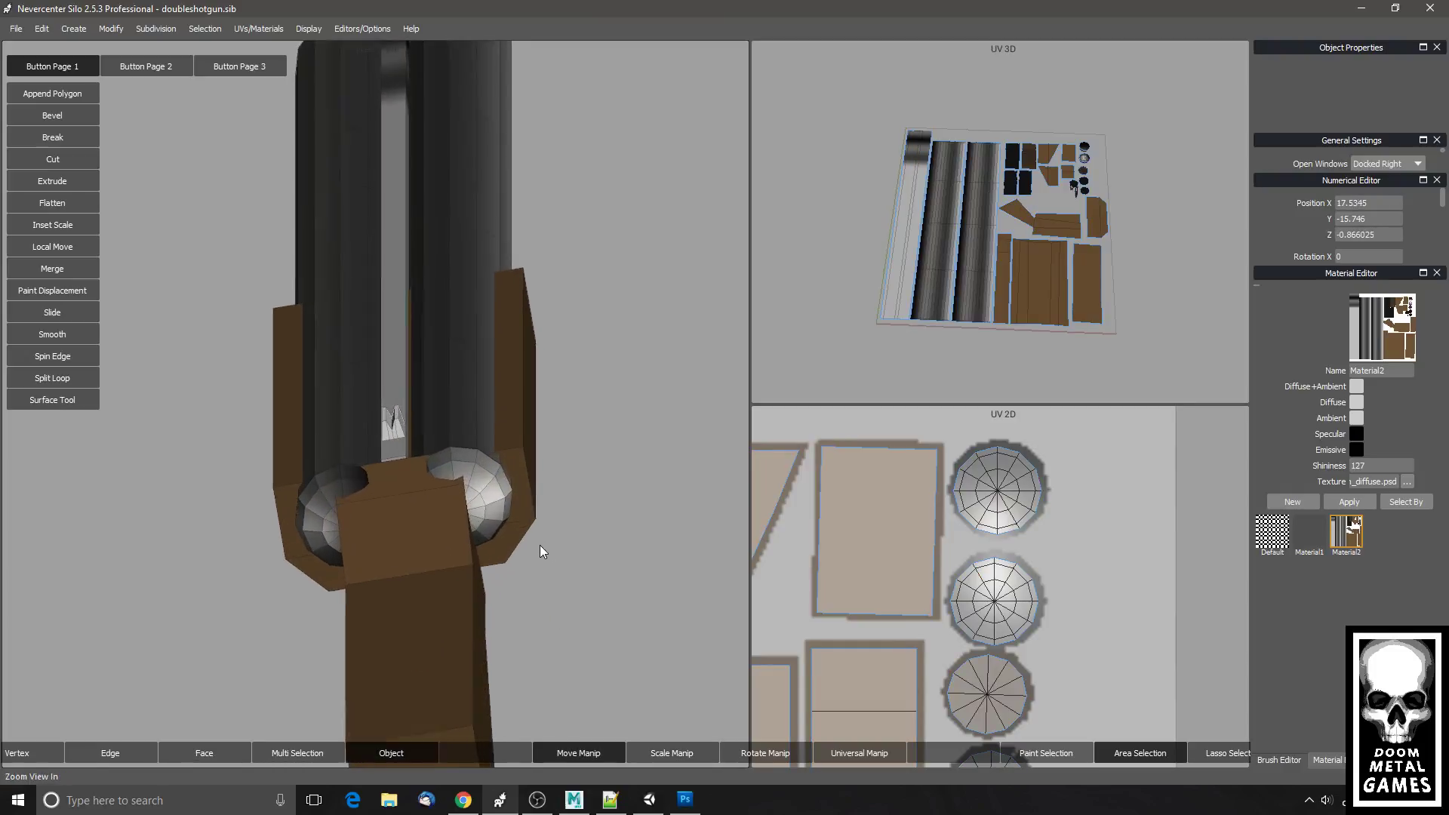
pyautogui.scroll(-6, 497, 538)
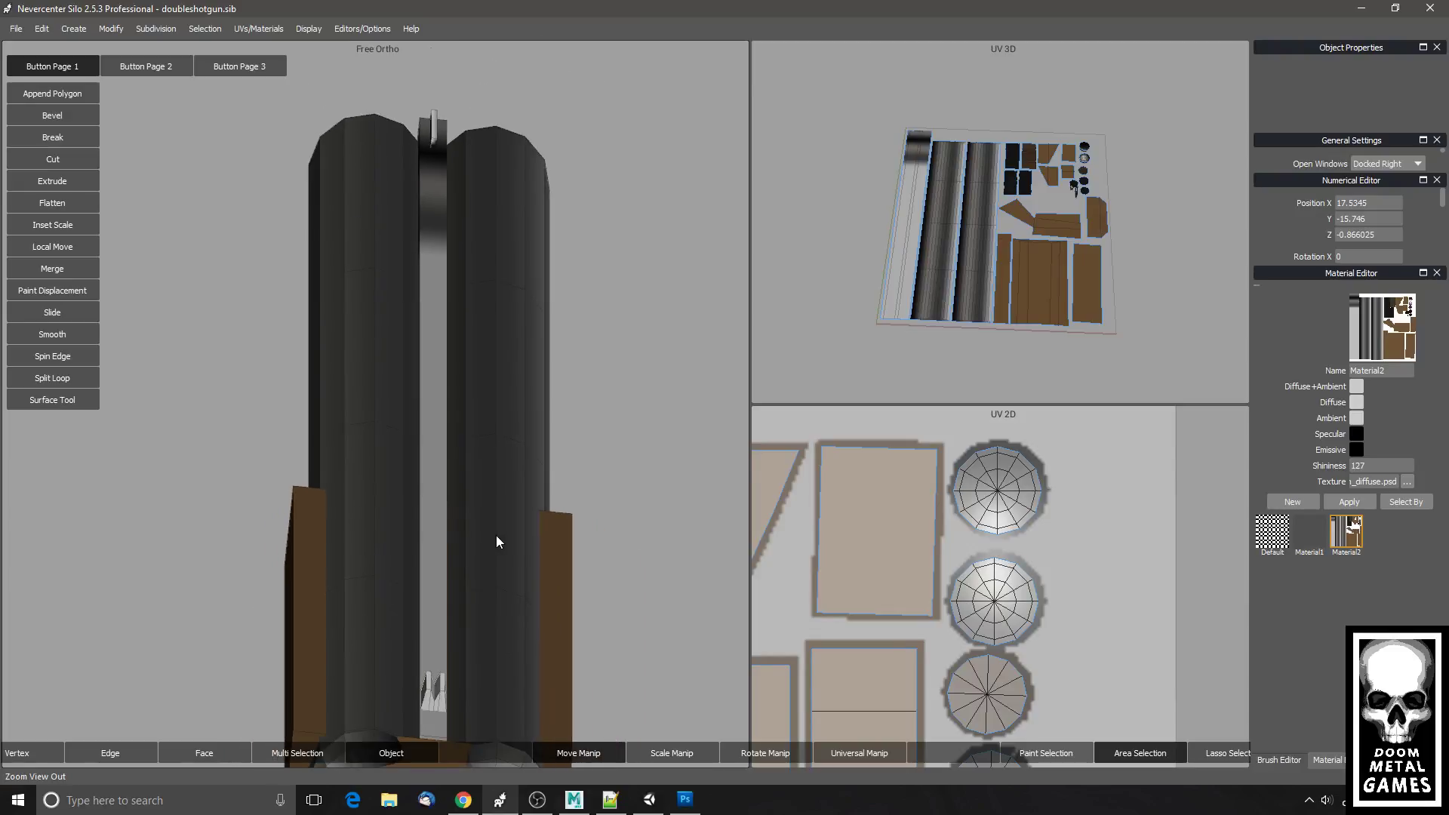
pyautogui.moveTo(526, 583); pyautogui.dragTo(514, 596)
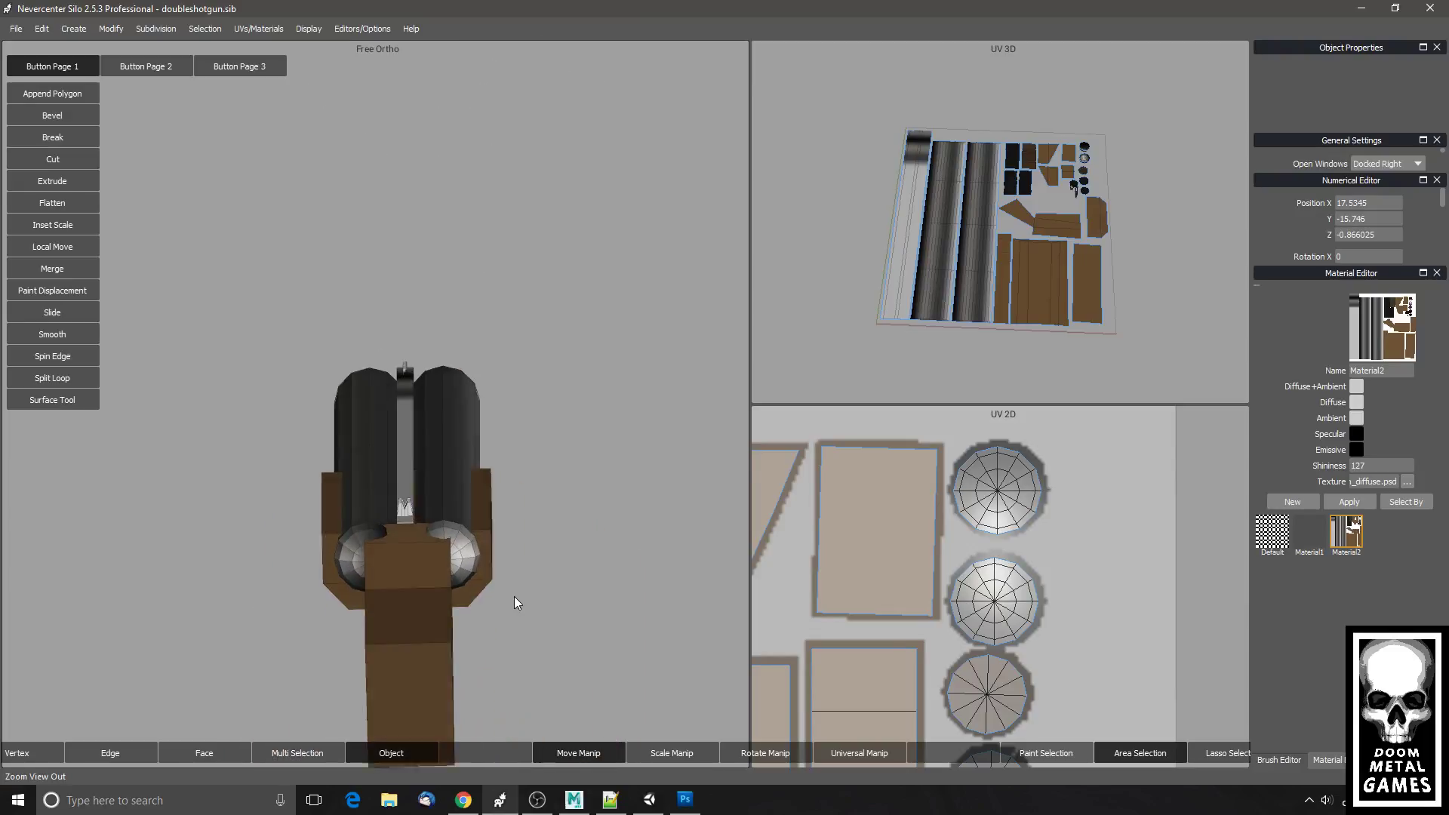
# - Switch to Photoshop, sample black from the first circle and paint over both selected circles in Normal mode at 100% opacity
pyautogui.click(685, 799)
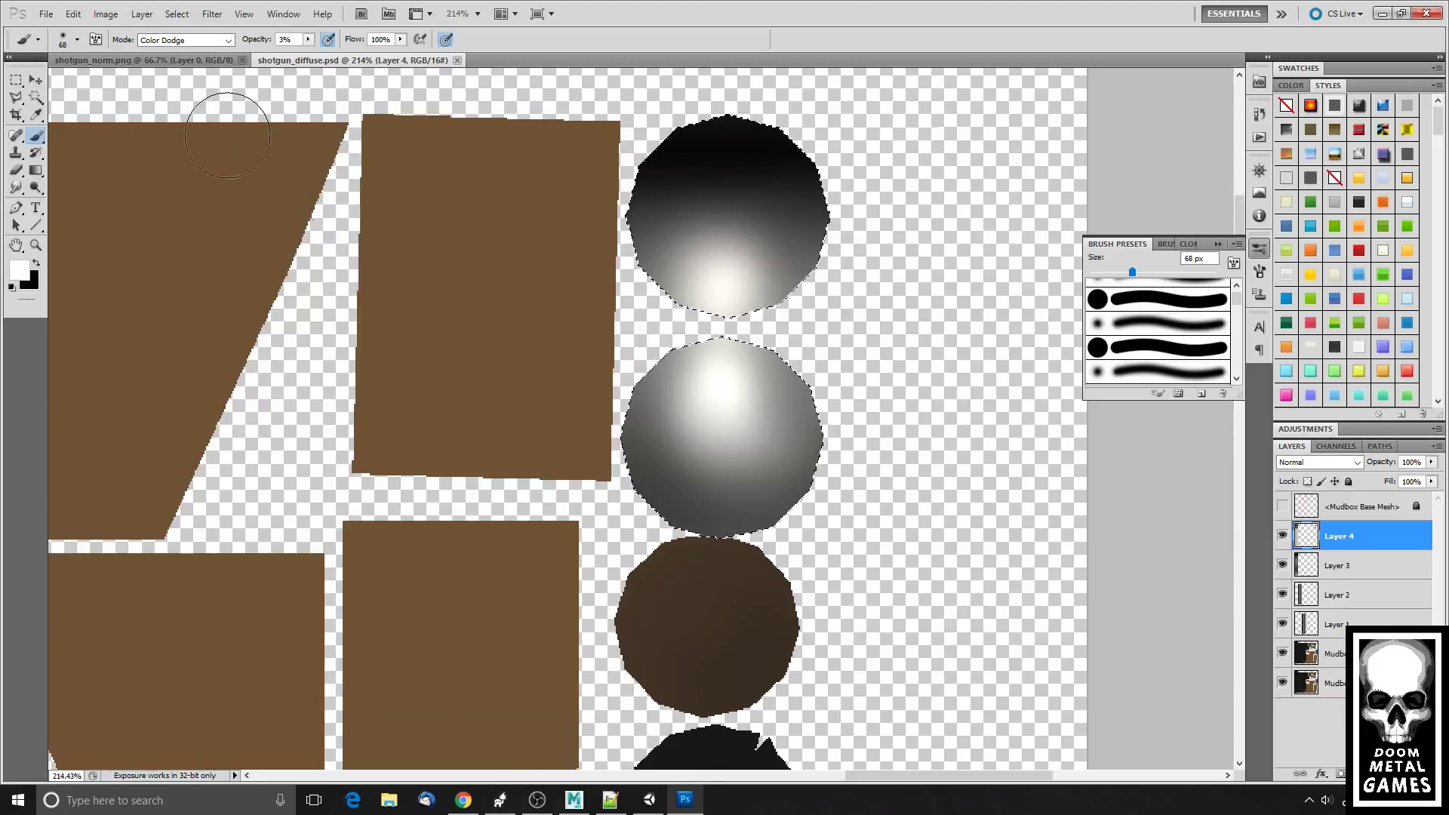
pyautogui.keyDown('alt'); pyautogui.click(726, 166); pyautogui.keyUp('alt')
pyautogui.click(732, 169)
pyautogui.click(308, 39)
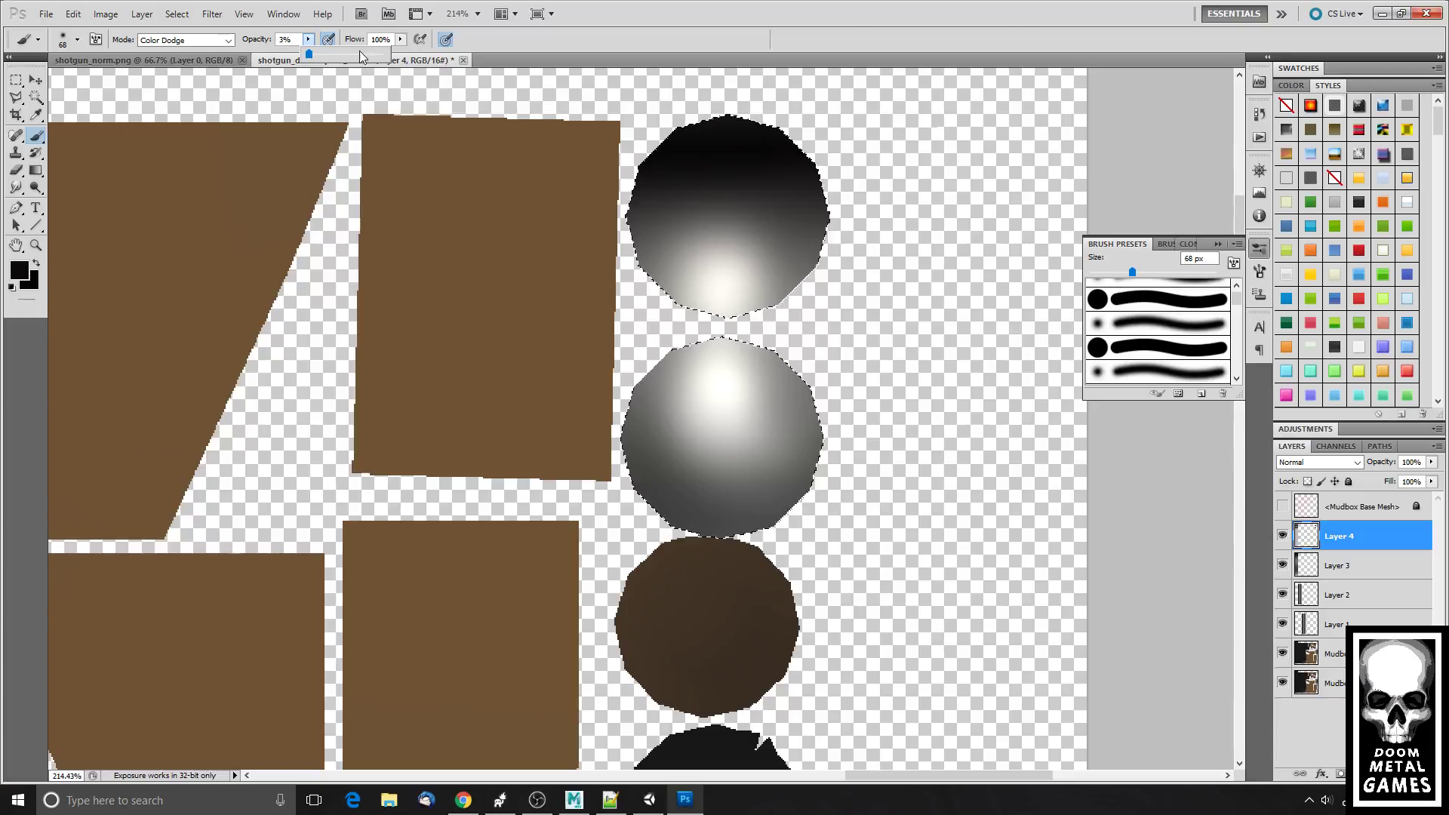
pyautogui.moveTo(359, 51); pyautogui.dragTo(396, 62)
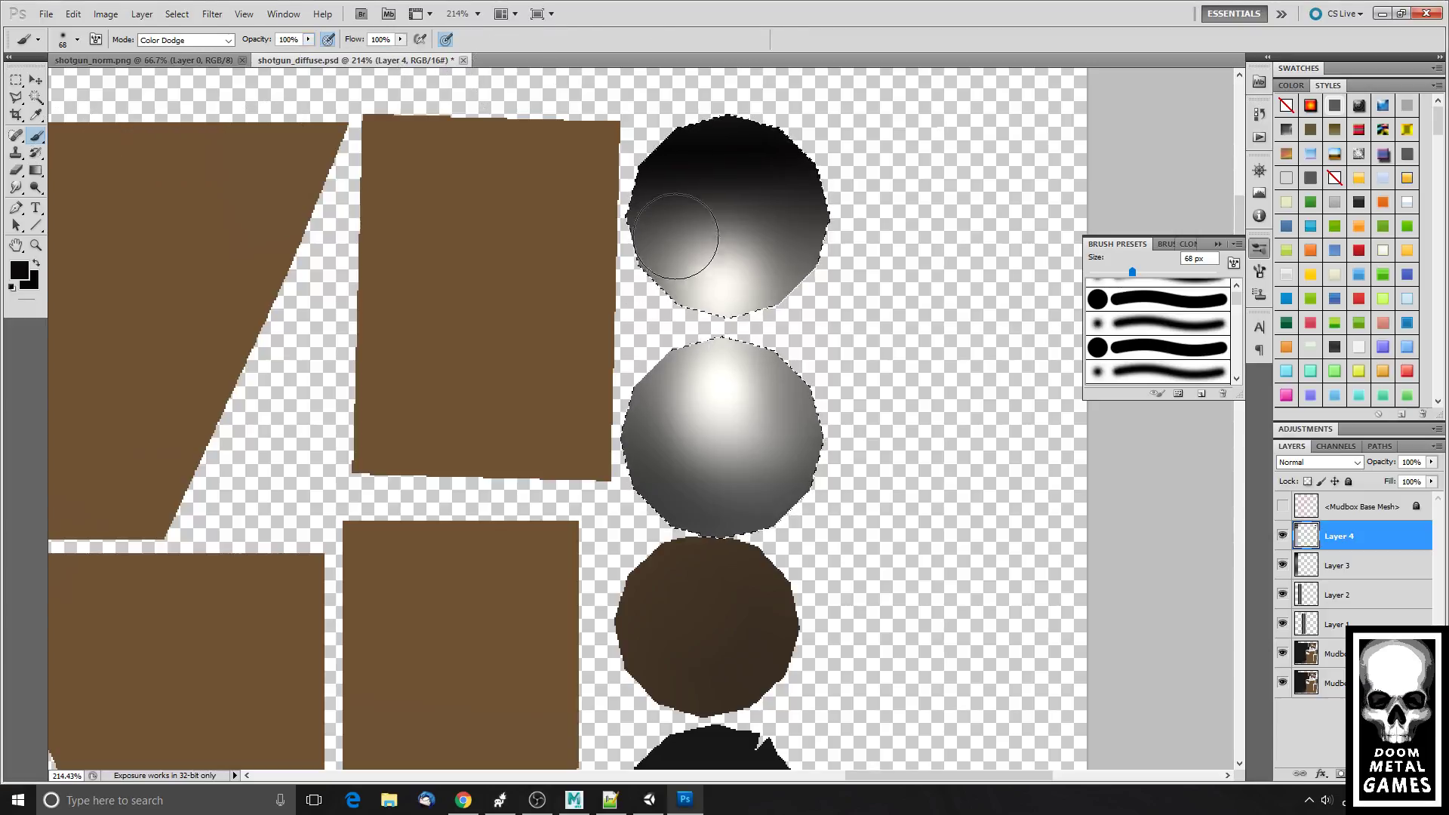
pyautogui.moveTo(676, 239)
pyautogui.mouseDown()
pyautogui.moveTo(692, 284)
pyautogui.moveTo(646, 262)
pyautogui.moveTo(744, 239)
pyautogui.moveTo(754, 163)
pyautogui.moveTo(788, 240)
pyautogui.moveTo(666, 164)
pyautogui.moveTo(689, 219)
pyautogui.moveTo(731, 260)
pyautogui.moveTo(734, 297)
pyautogui.moveTo(665, 189)
pyautogui.moveTo(720, 428)
pyautogui.moveTo(728, 366)
pyautogui.moveTo(771, 368)
pyautogui.moveTo(670, 425)
pyautogui.mouseUp()
pyautogui.click(185, 39)
pyautogui.click(162, 49)
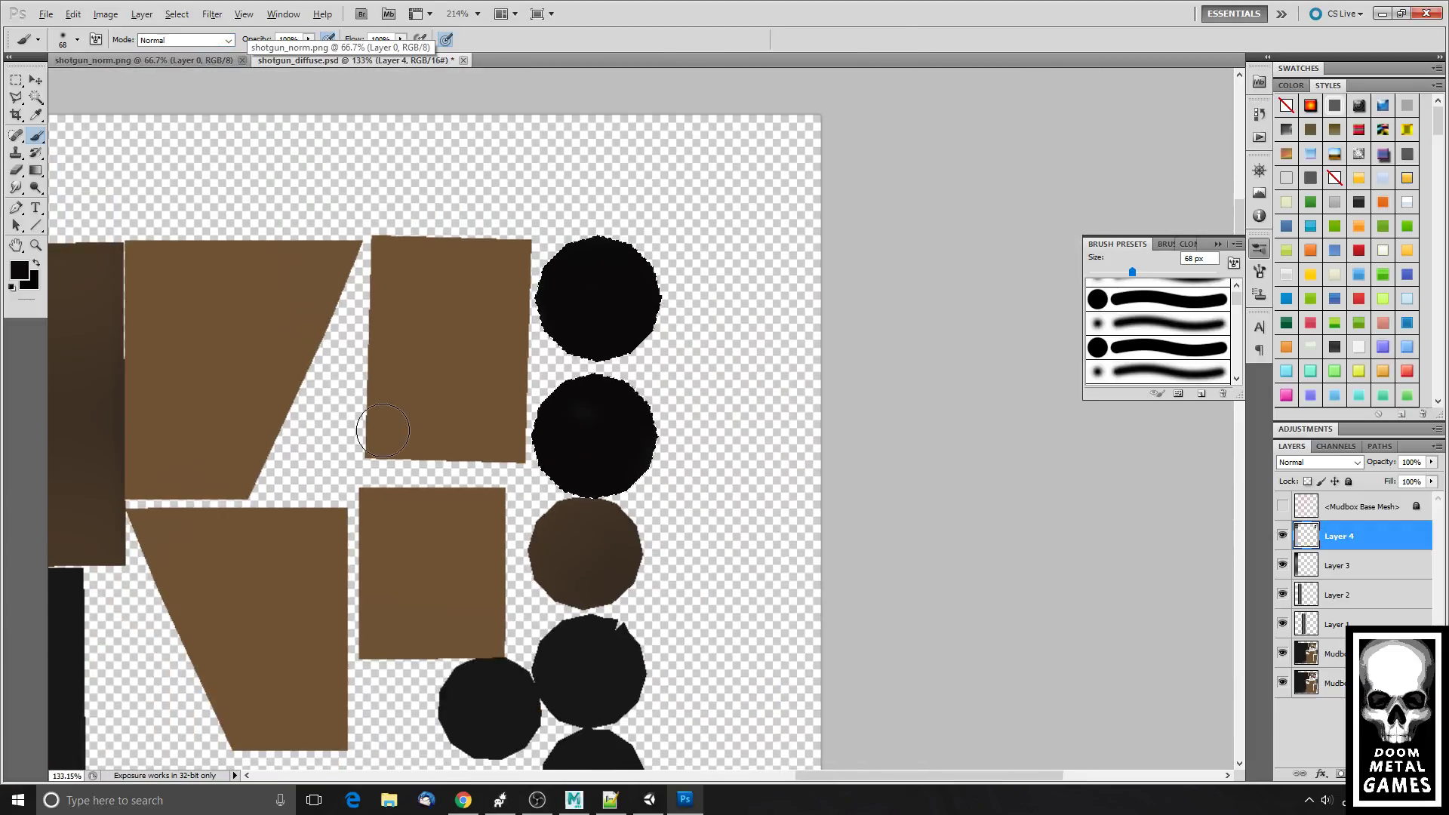
# - Sample dark grey from the barrel gradient and set a soft 108 px brush for painting the two selected circles
pyautogui.scroll(-5, 362, 418)
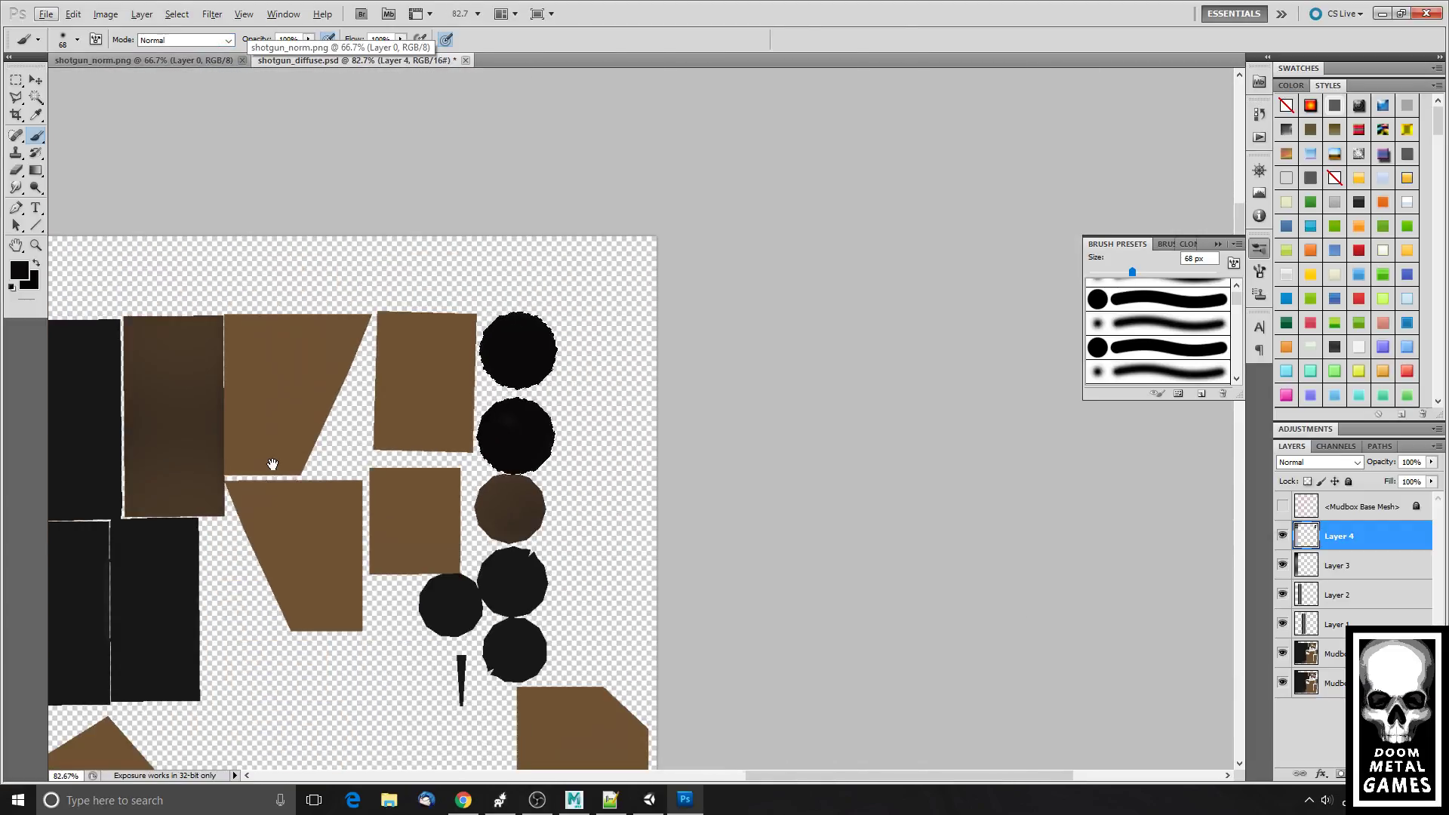
pyautogui.moveTo(276, 462); pyautogui.dragTo(693, 391)
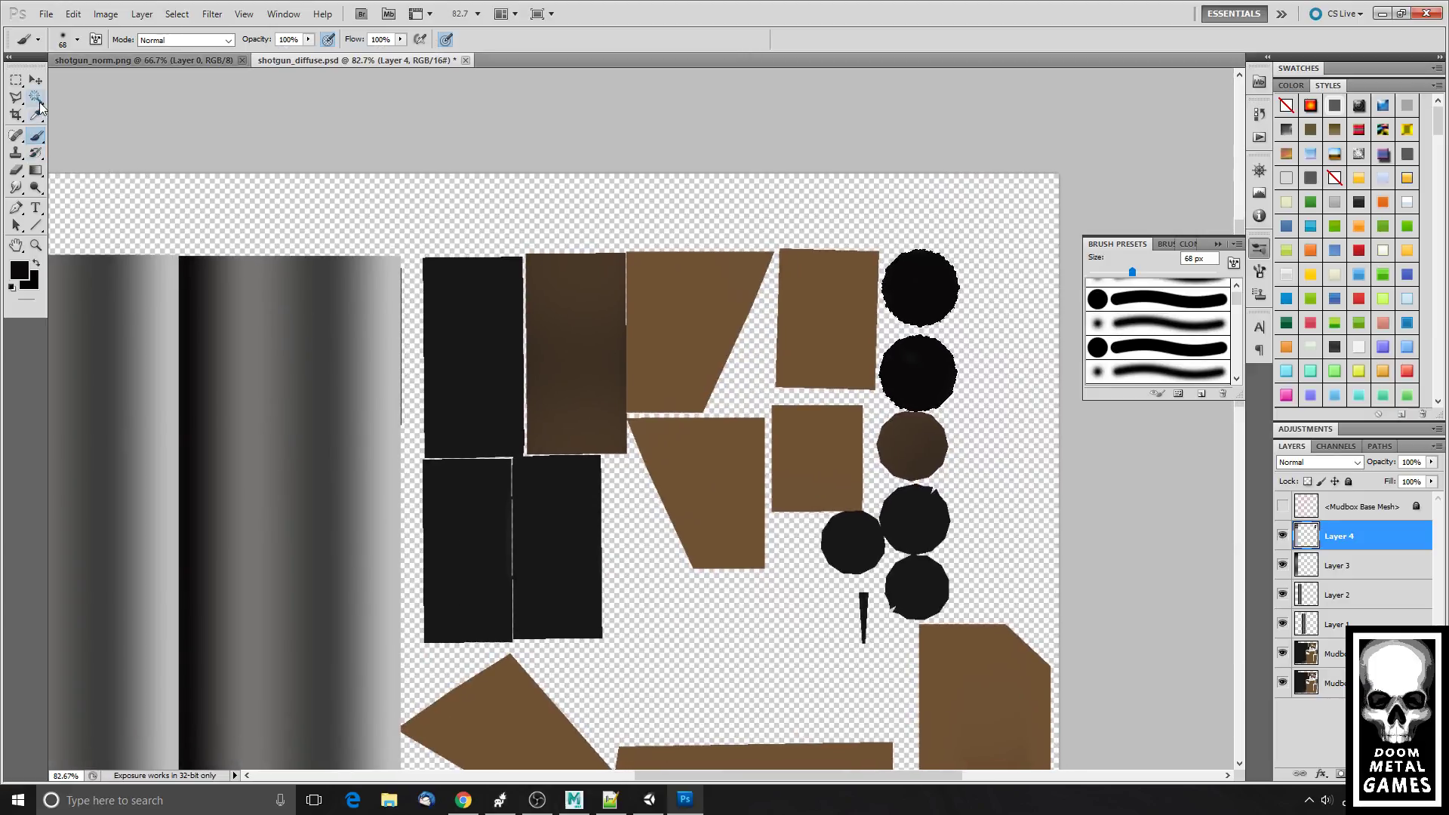
pyautogui.click(36, 115)
pyautogui.click(229, 280)
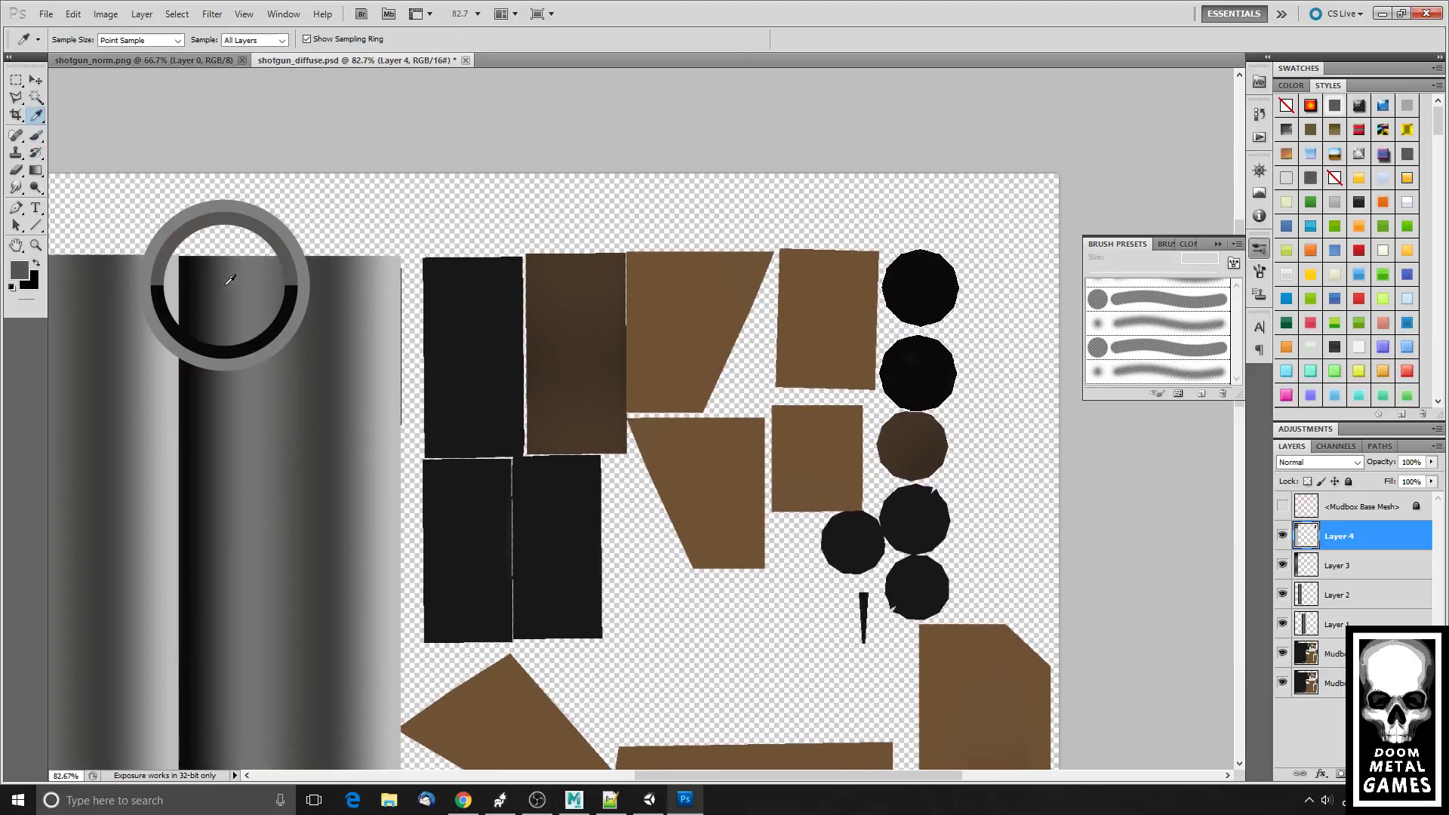
pyautogui.click(35, 135)
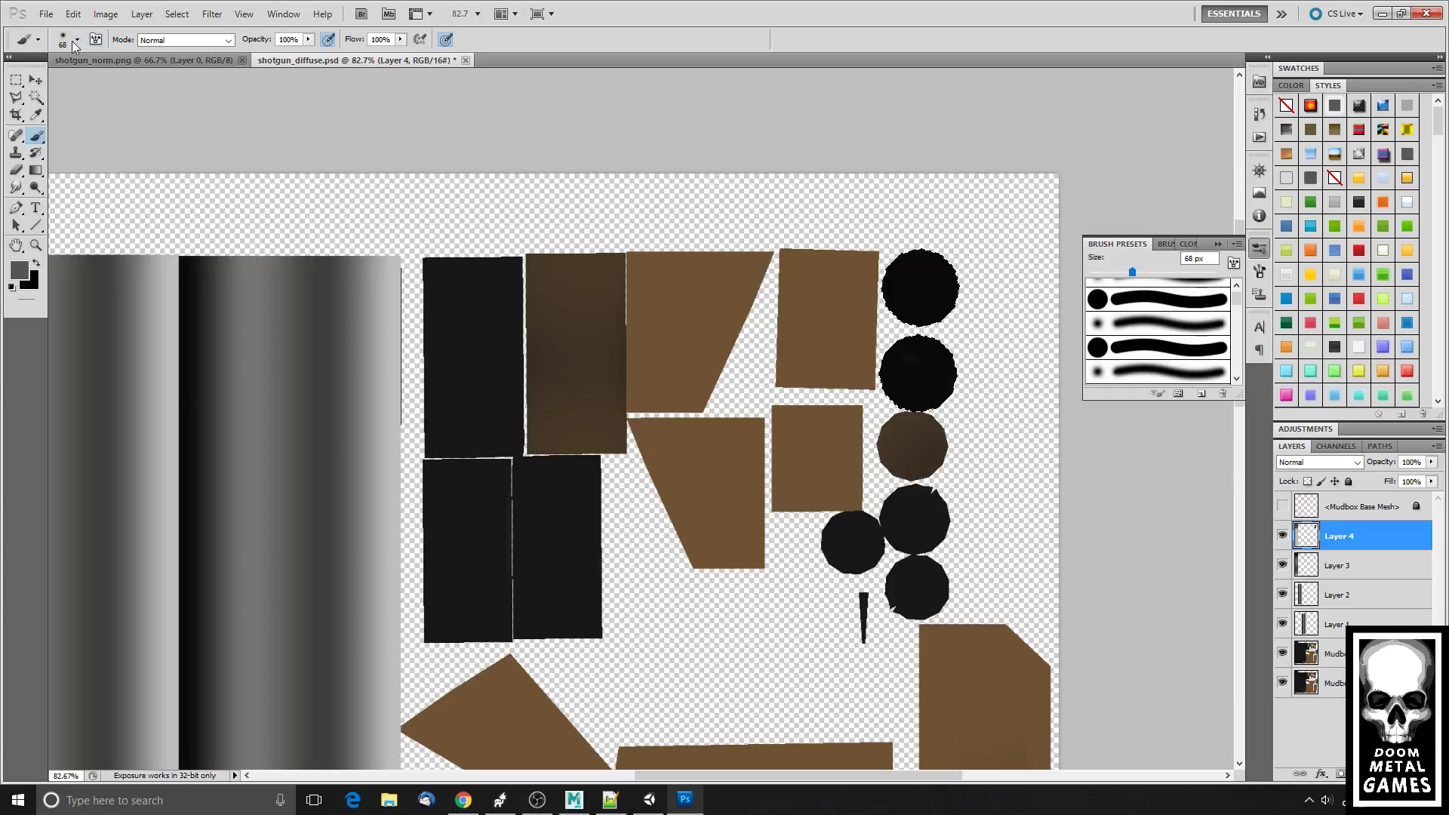
pyautogui.click(77, 39)
pyautogui.moveTo(98, 79); pyautogui.dragTo(101, 80)
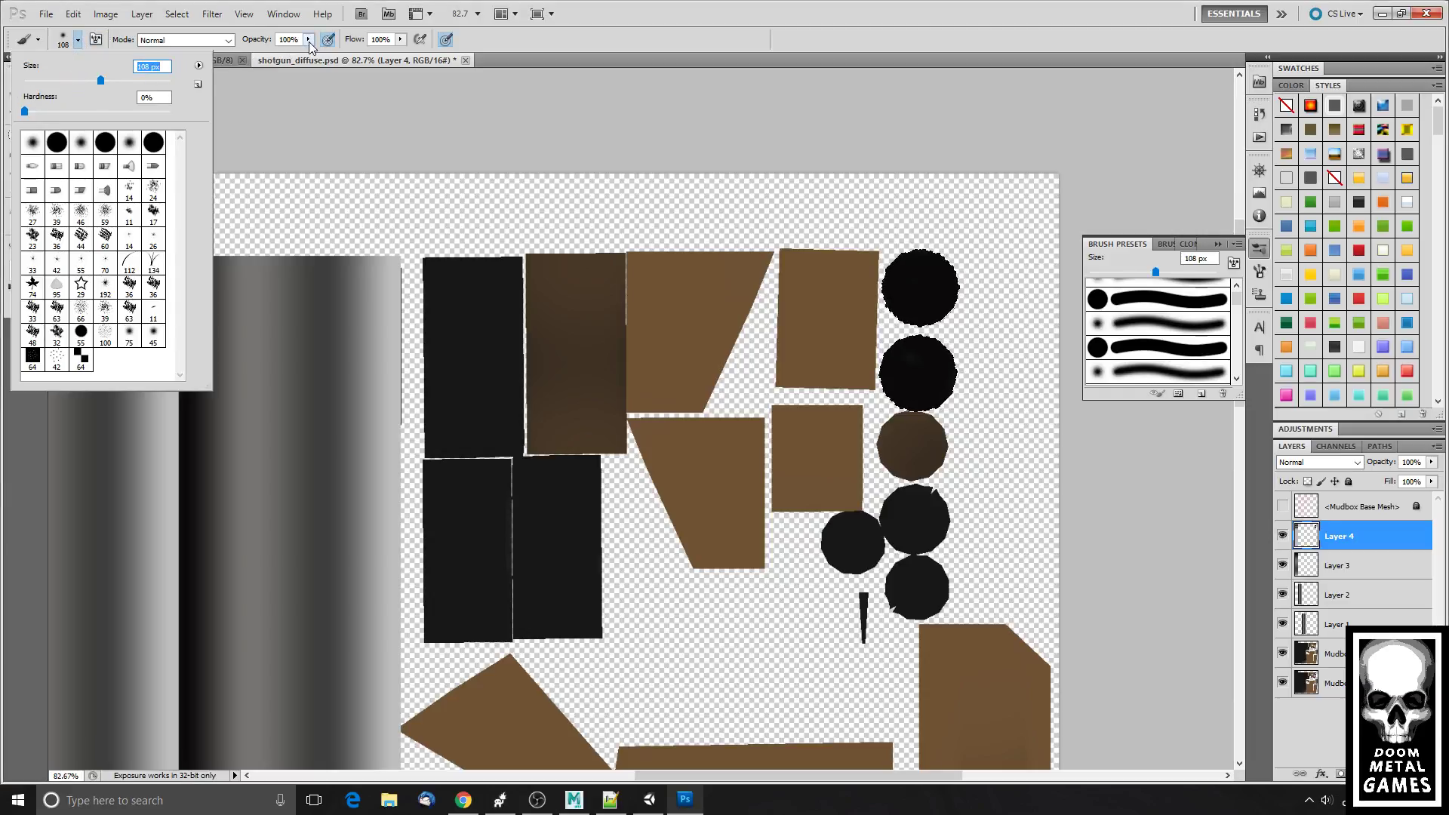
pyautogui.click(982, 230)
pyautogui.scroll(8, 982, 258)
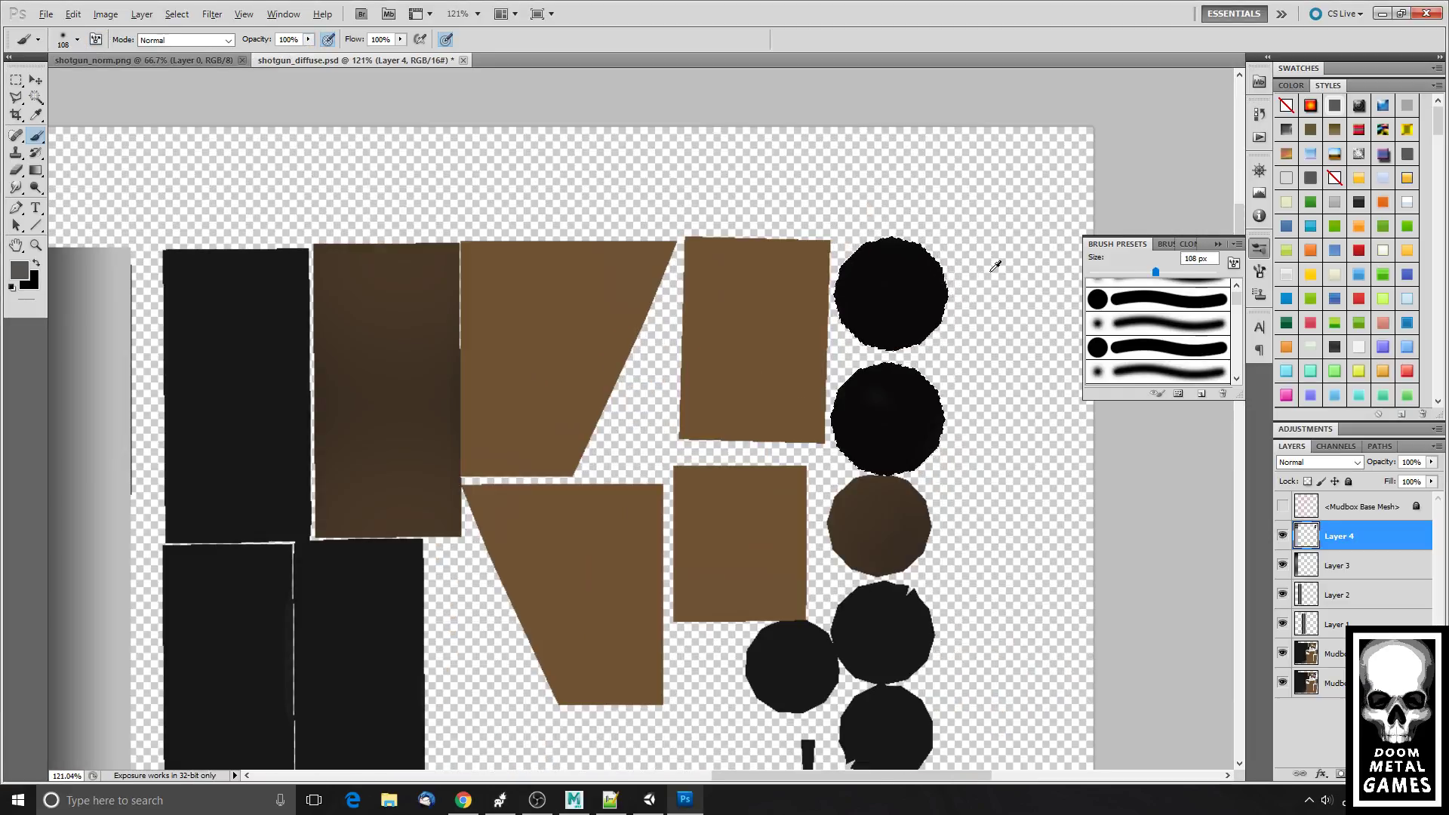
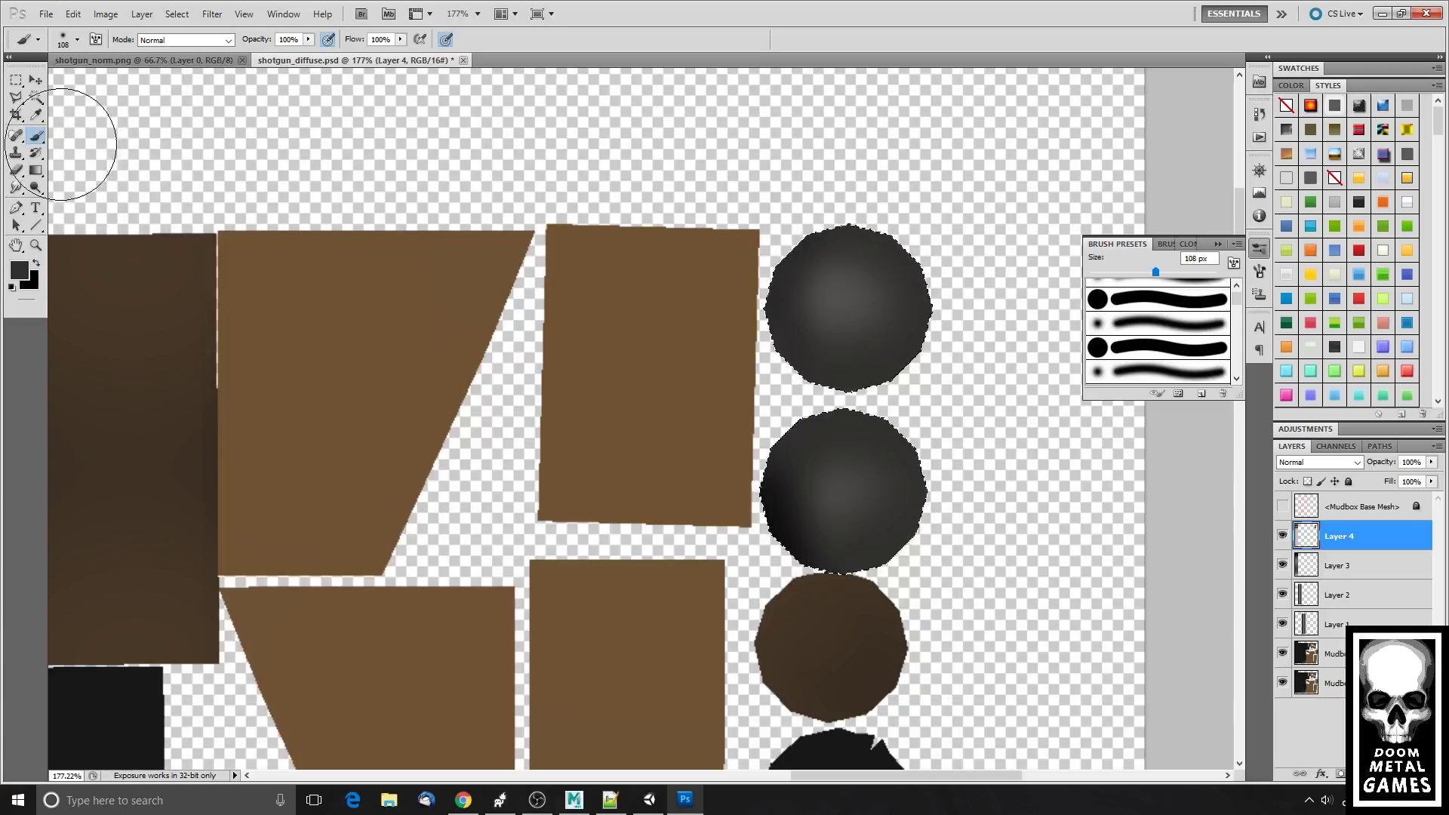
# - Reduce the brush size to 39 px and brighten the foreground colour to a light grey
pyautogui.click(77, 39)
pyautogui.click(52, 77)
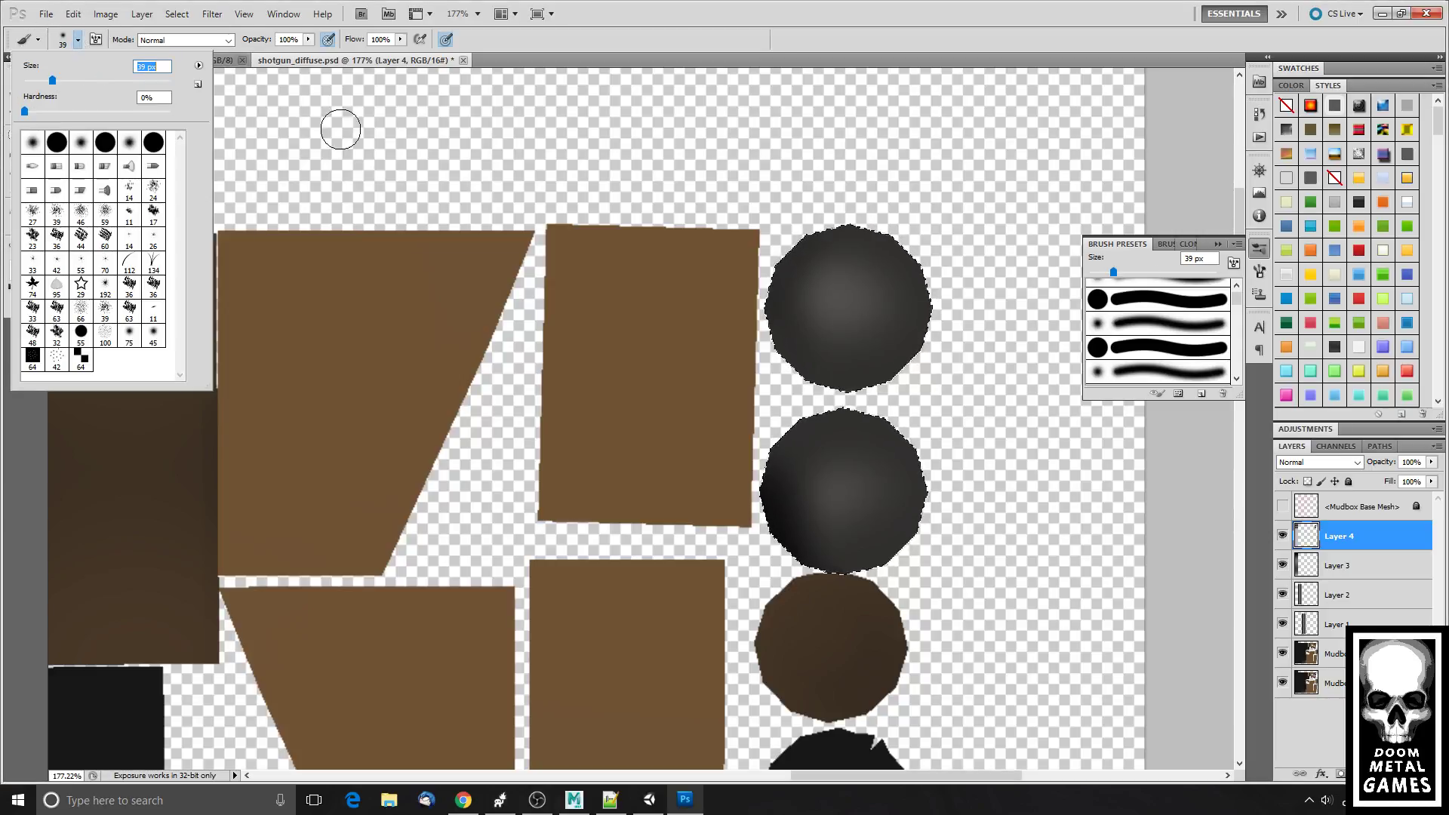
pyautogui.click(756, 28)
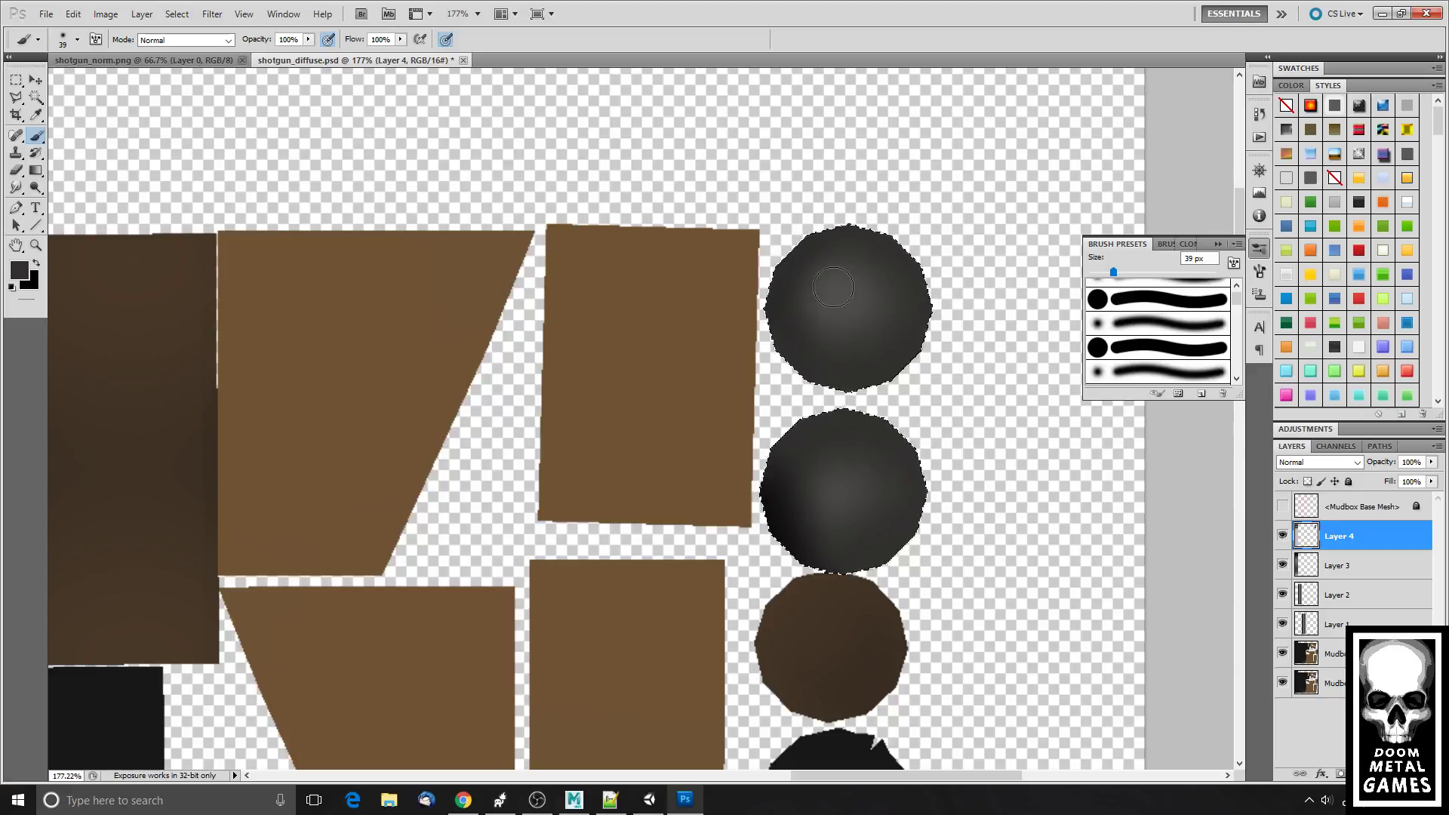
pyautogui.click(25, 275)
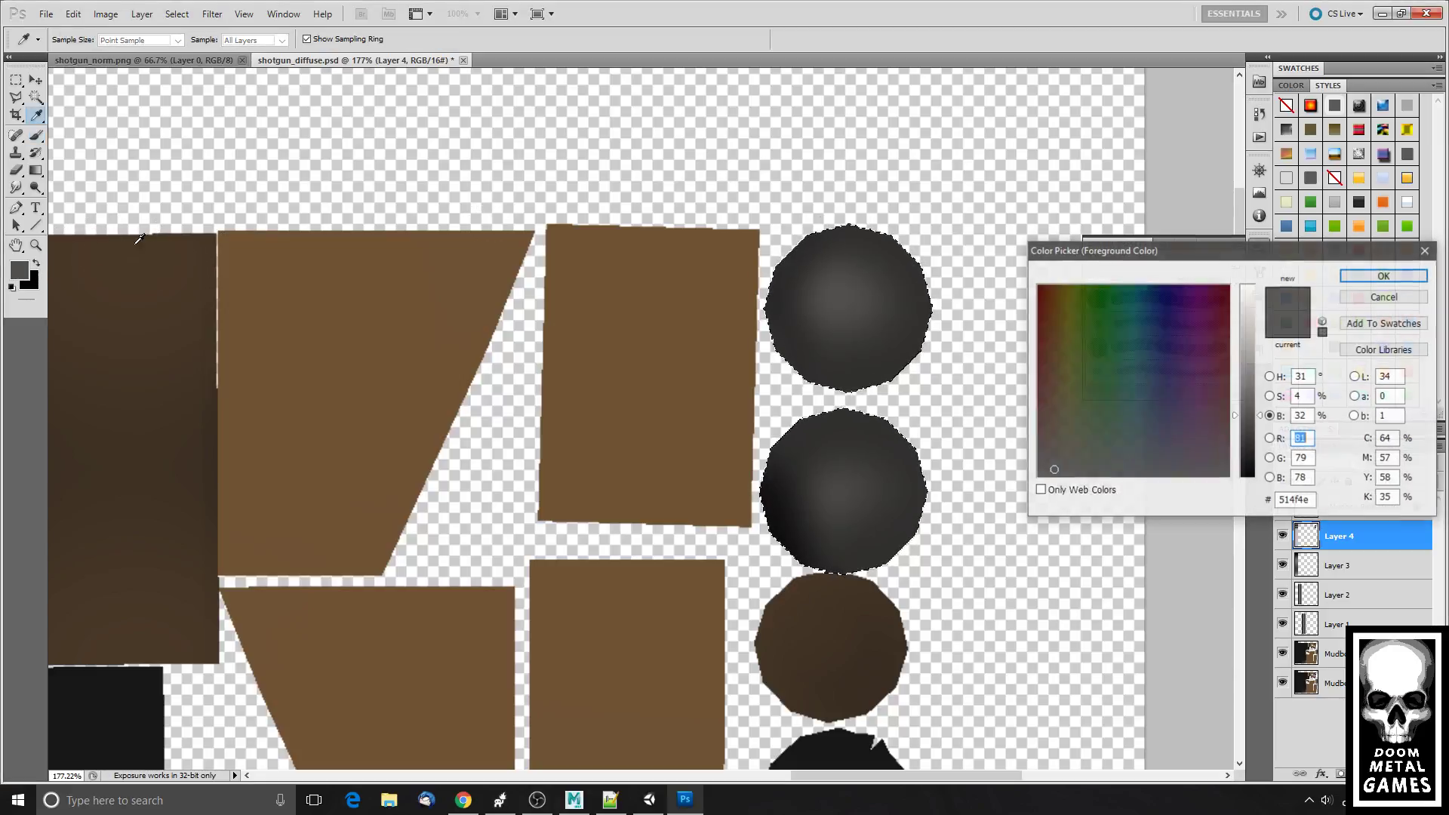
pyautogui.moveTo(1248, 361); pyautogui.dragTo(1250, 325)
pyautogui.click(1383, 276)
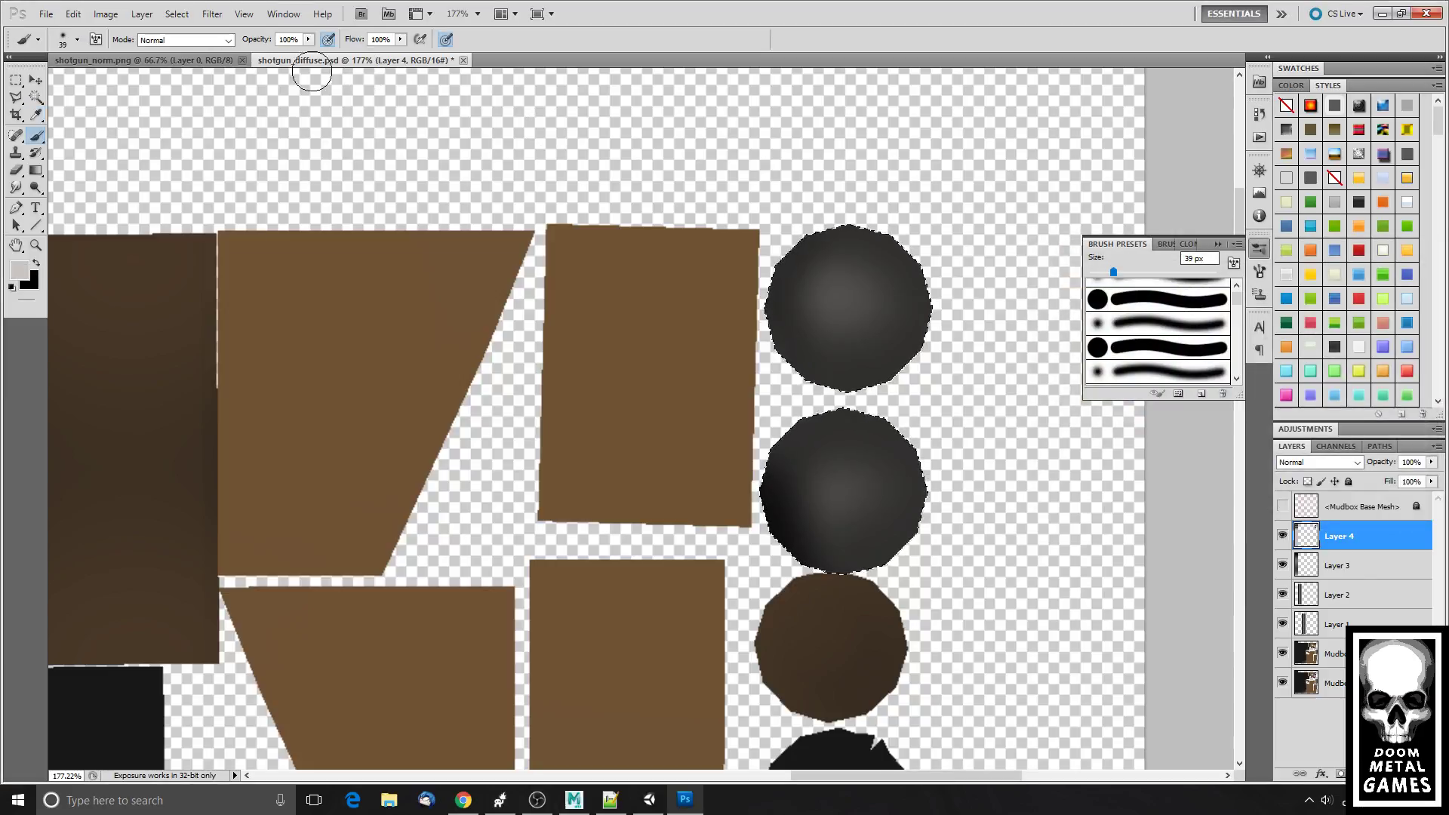
# - Set the brush to Color Dodge mode, try a highlight dab at the centre of the first selected circle and undo it
pyautogui.click(198, 38)
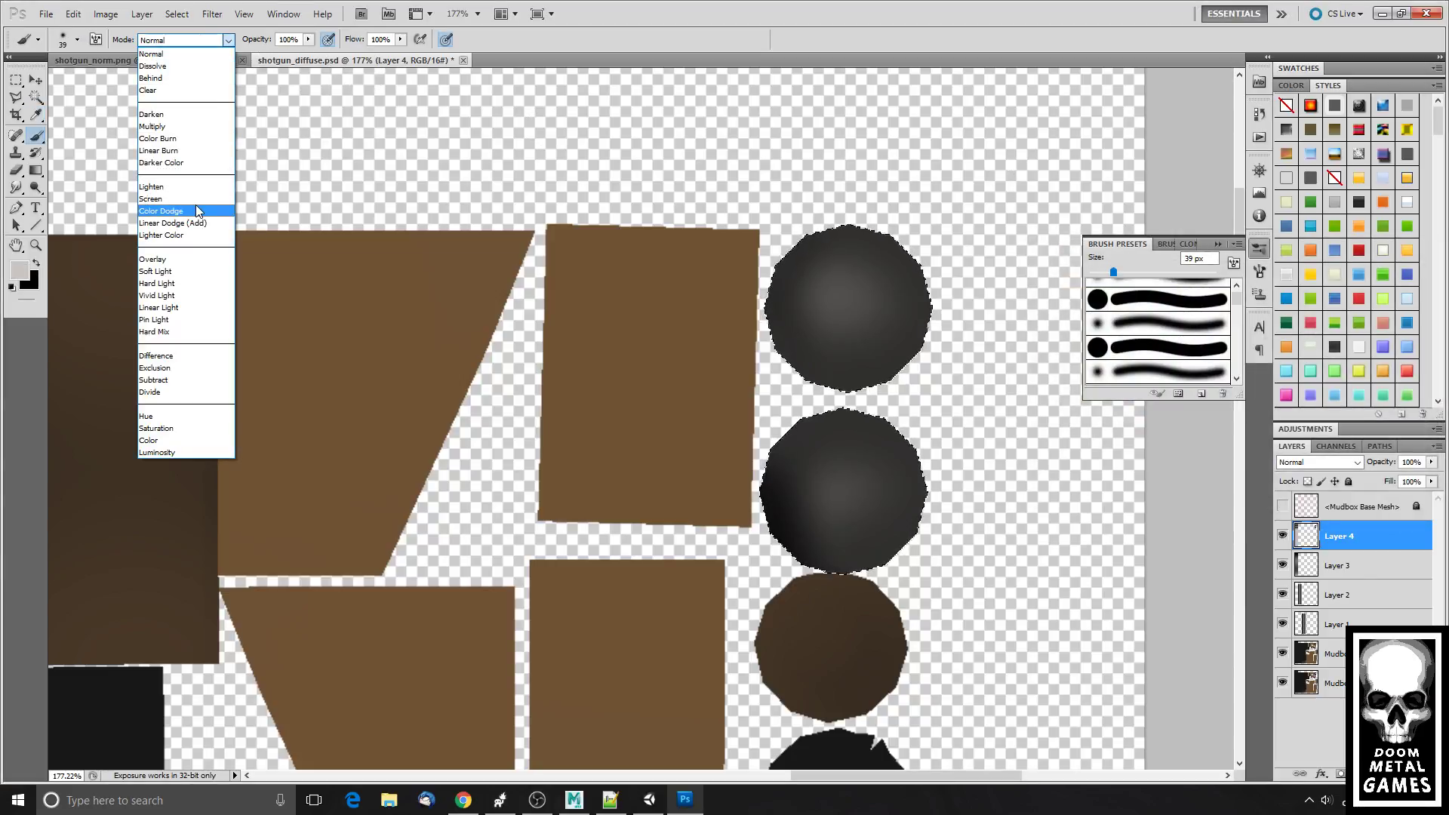
pyautogui.click(160, 211)
pyautogui.click(843, 301)
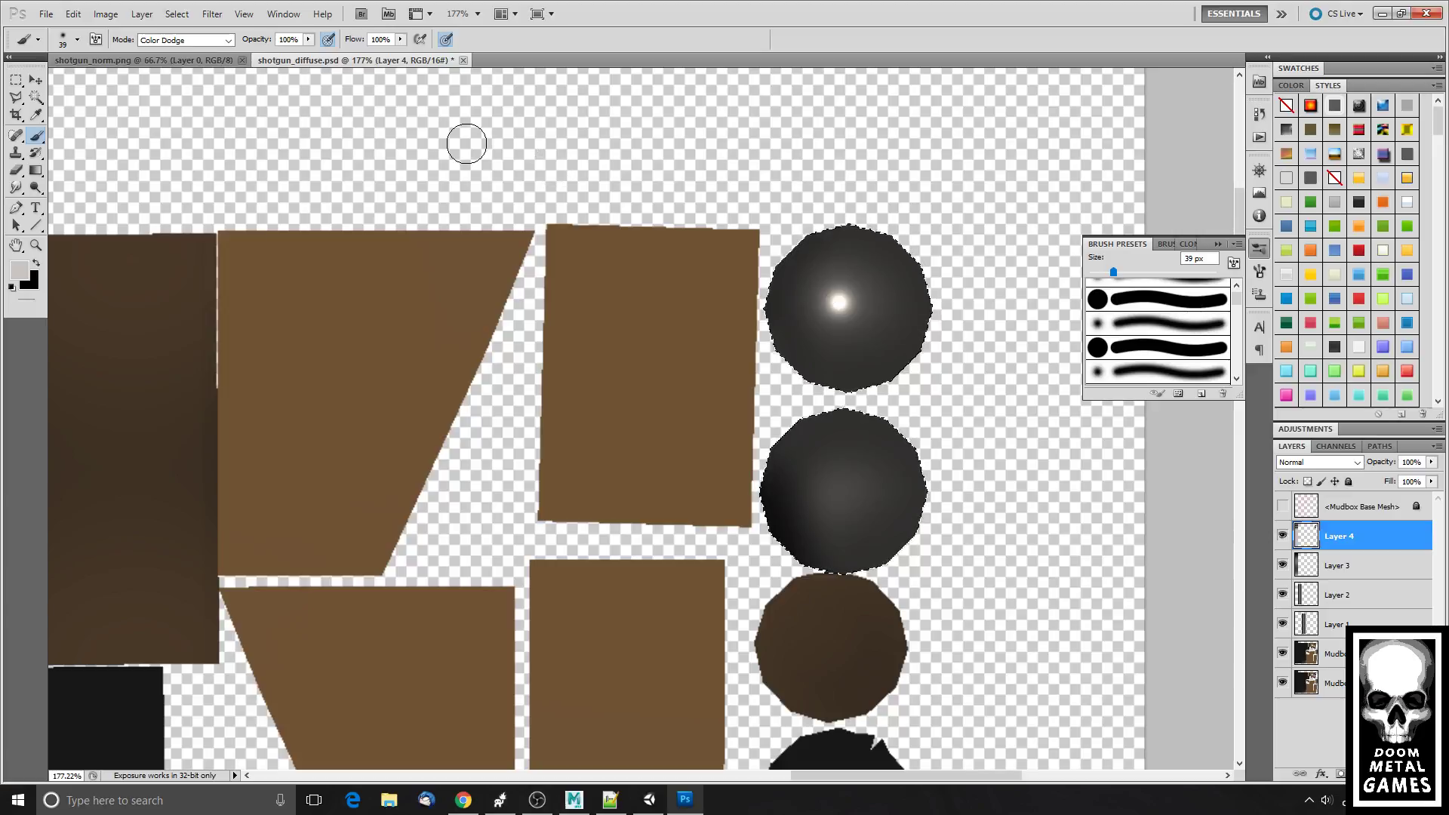
pyautogui.hotkey('ctrl', 'z')
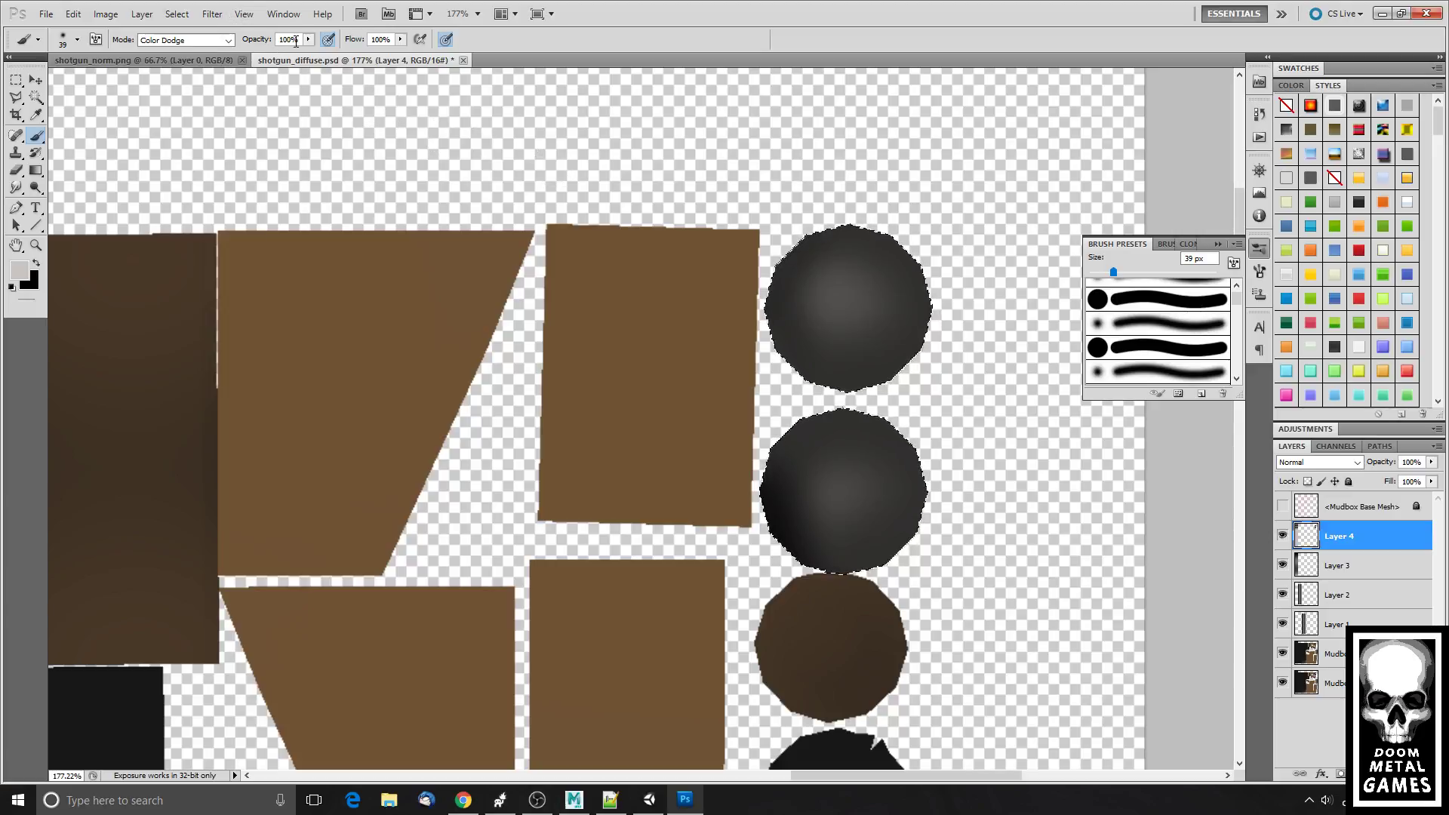
# - Paint soft highlights at the centres of both selected circles with a 68 px brush at 2% opacity, and save the texture
pyautogui.click(308, 38)
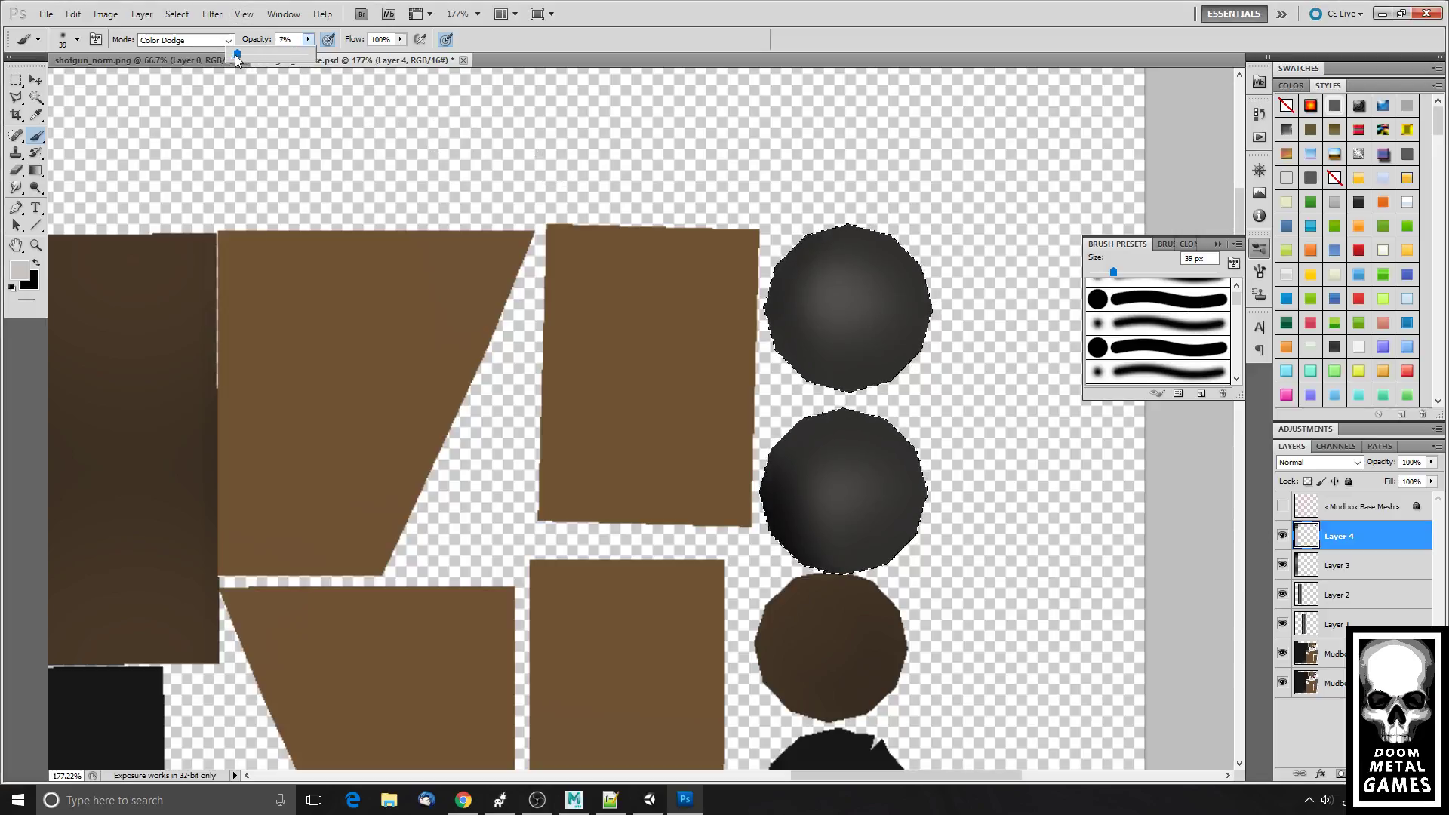
pyautogui.click(233, 54)
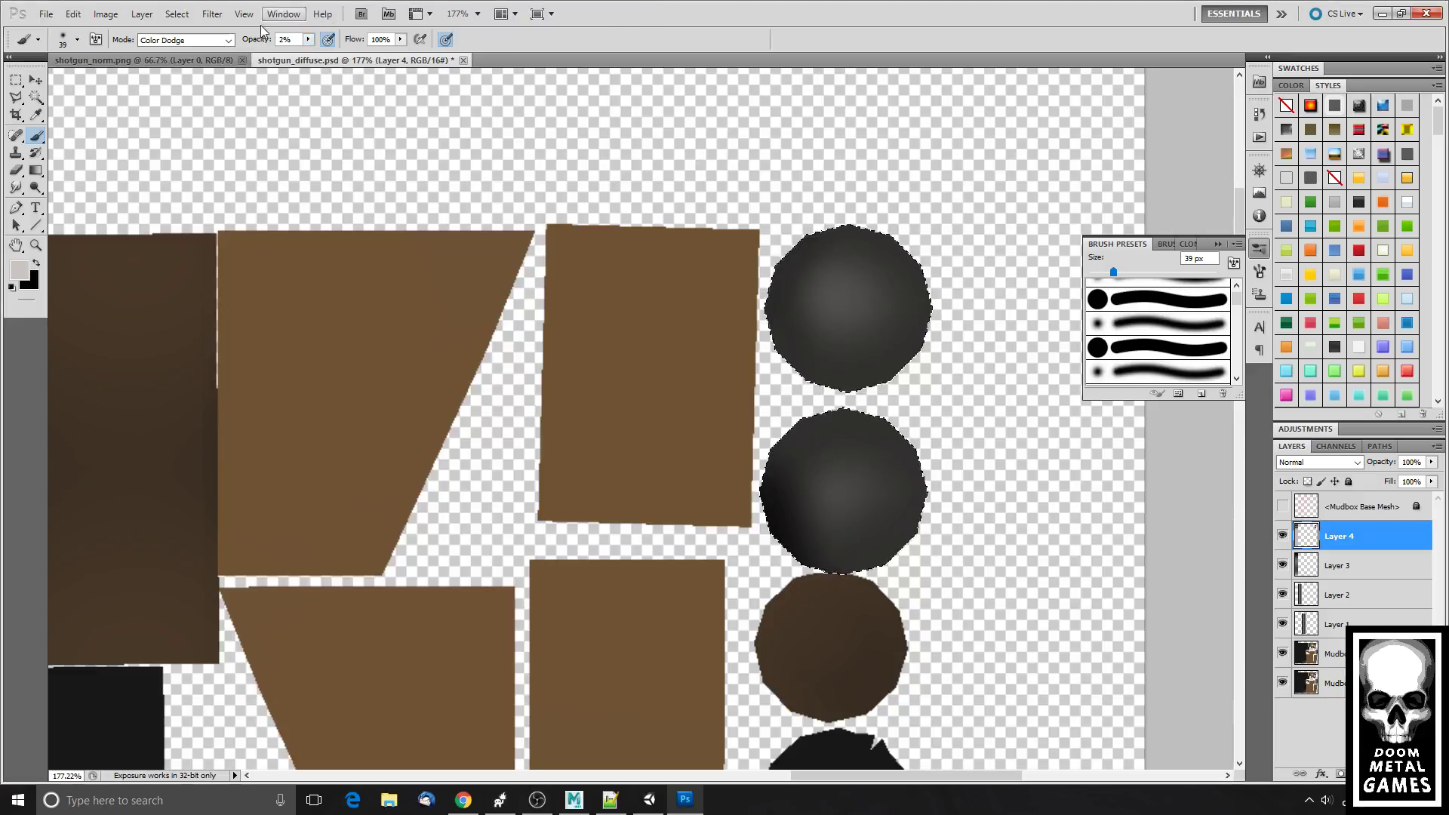
pyautogui.click(77, 40)
pyautogui.click(74, 81)
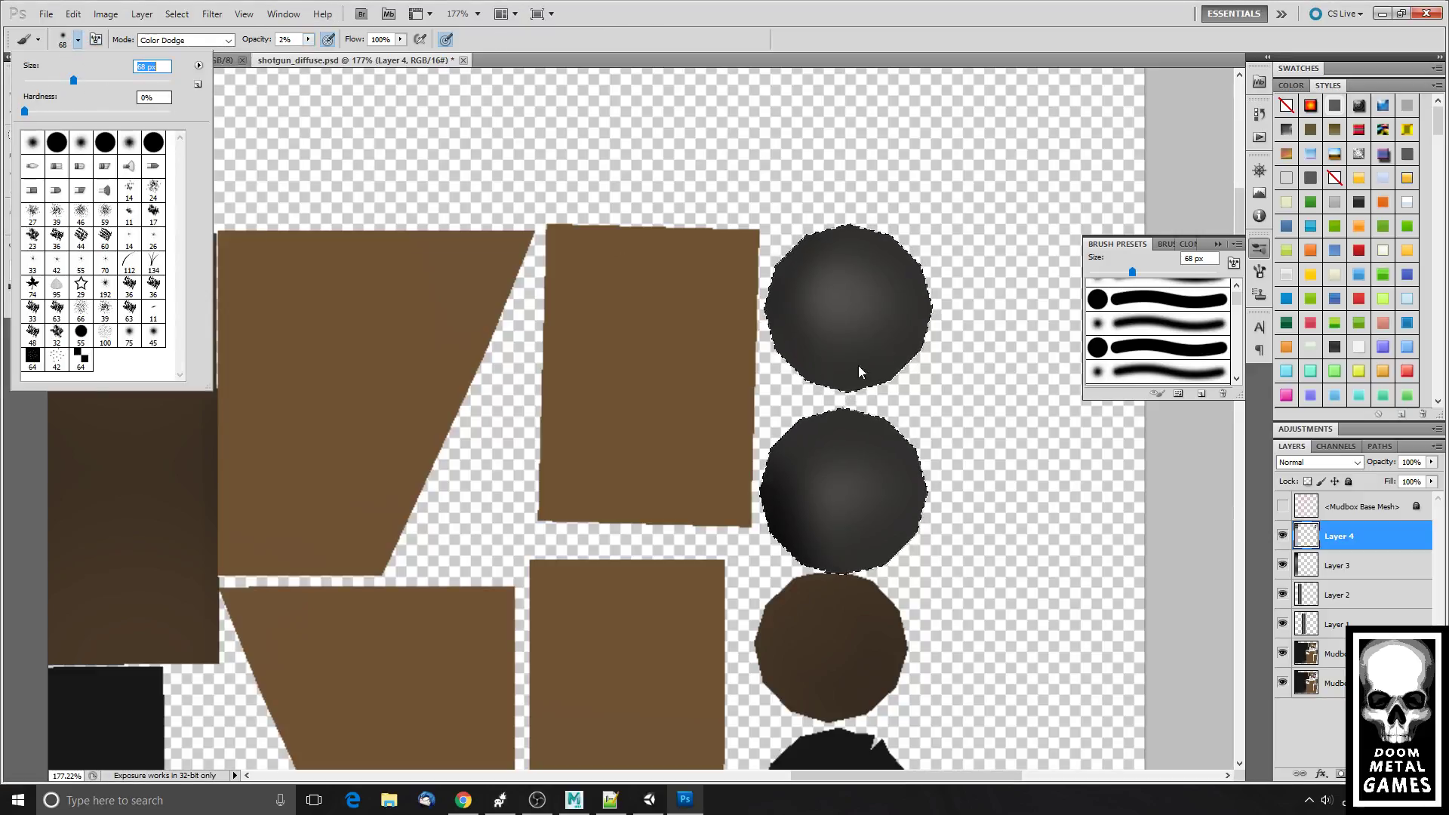
pyautogui.click(849, 310)
pyautogui.moveTo(848, 309)
pyautogui.mouseDown()
pyautogui.moveTo(848, 262)
pyautogui.moveTo(844, 302)
pyautogui.mouseUp()
pyautogui.moveTo(836, 456)
pyautogui.mouseDown()
pyautogui.moveTo(858, 462)
pyautogui.moveTo(841, 464)
pyautogui.moveTo(846, 482)
pyautogui.moveTo(878, 454)
pyautogui.moveTo(846, 491)
pyautogui.mouseUp()
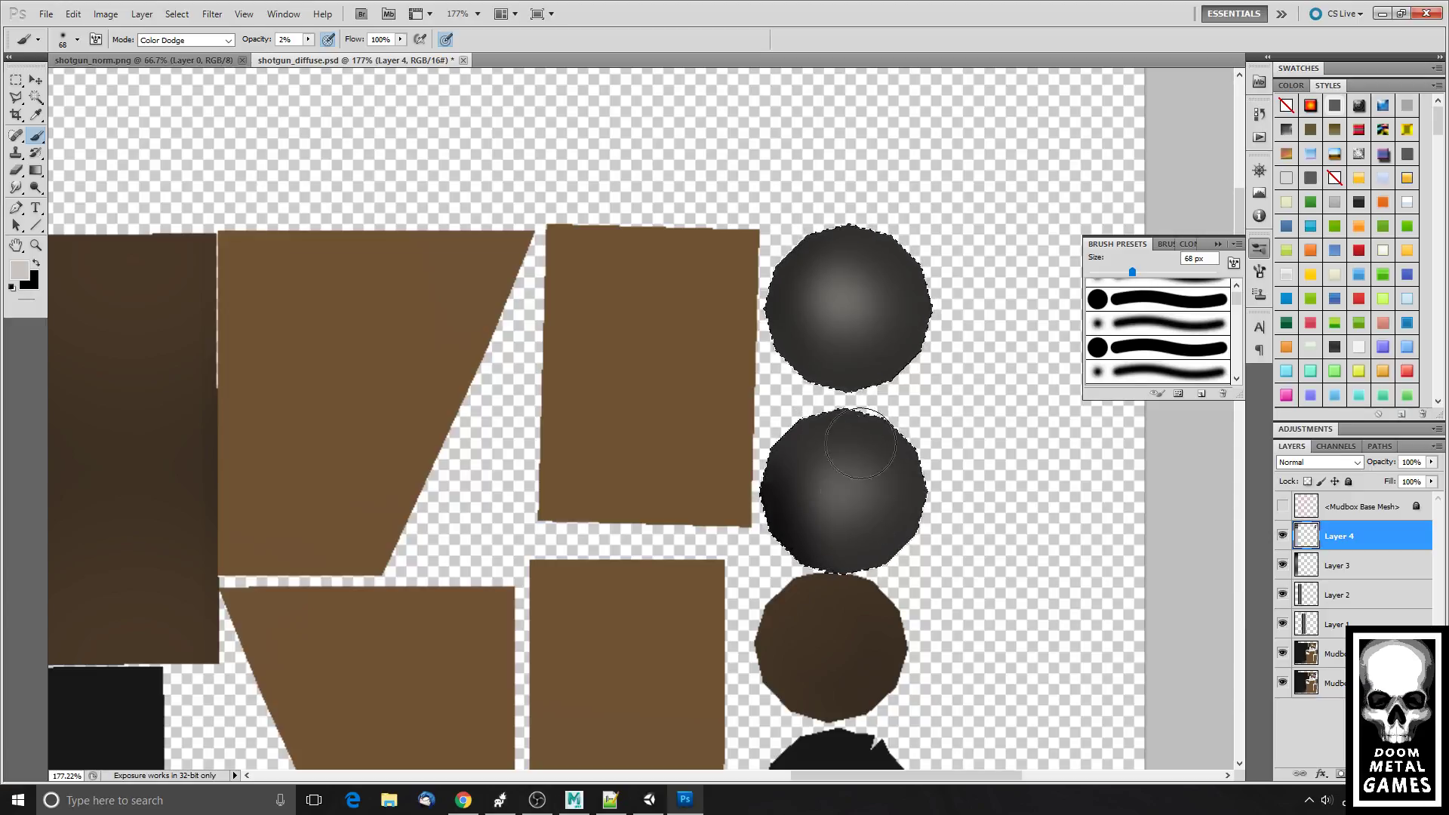
pyautogui.click(46, 14)
pyautogui.click(108, 230)
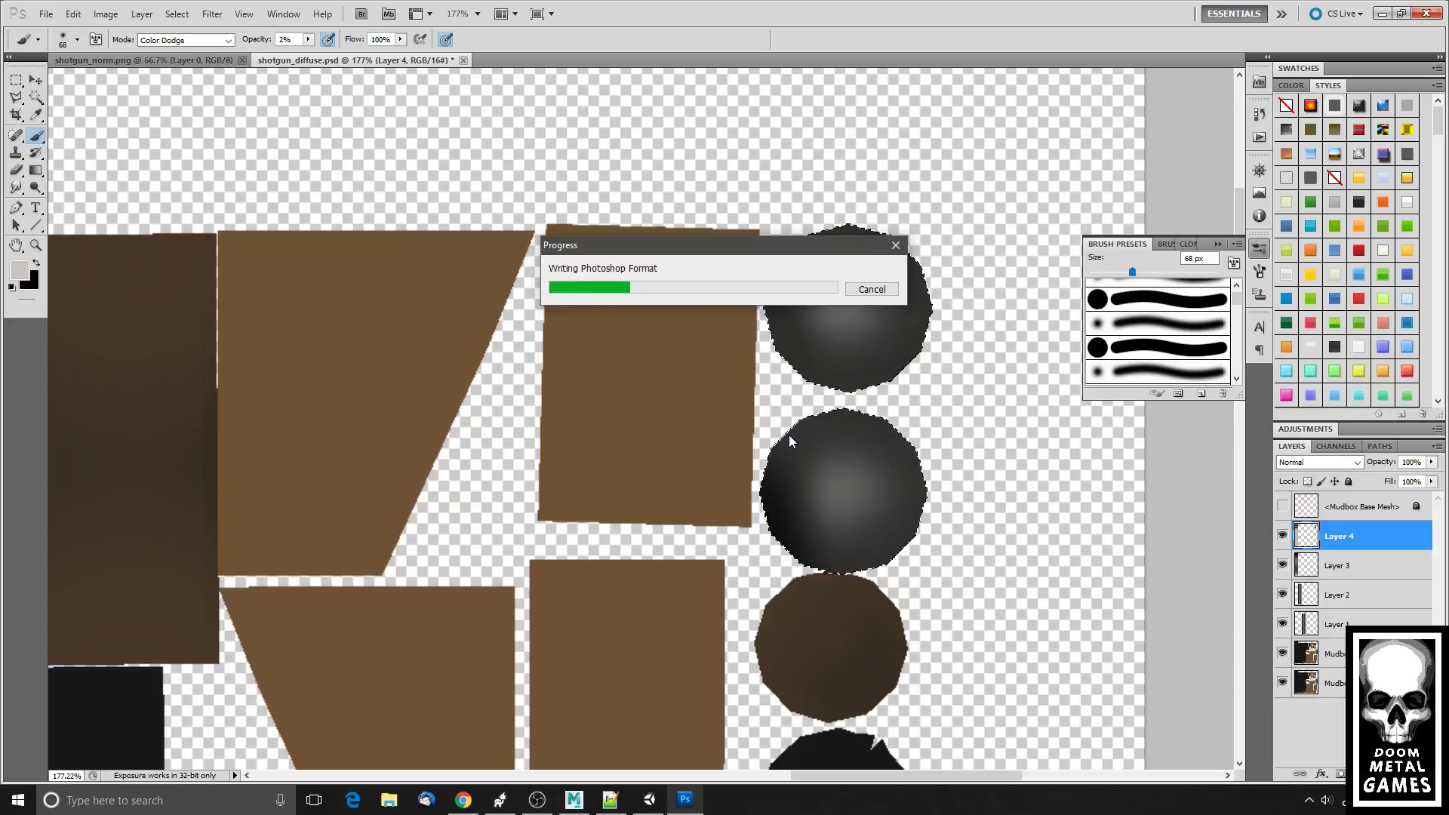
# - Switch to File Explorer and open This PC
pyautogui.click(389, 800)
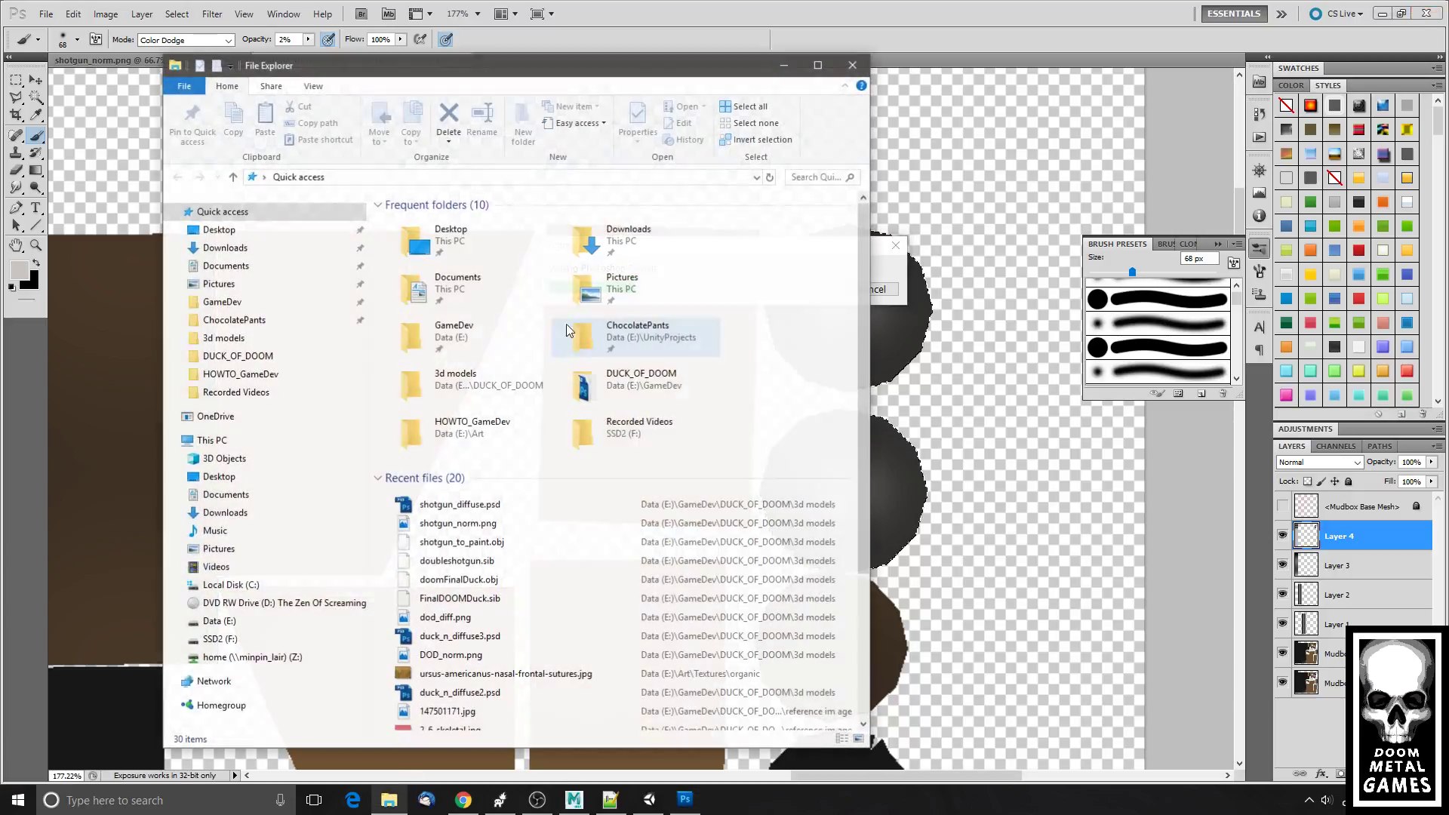
pyautogui.click(251, 442)
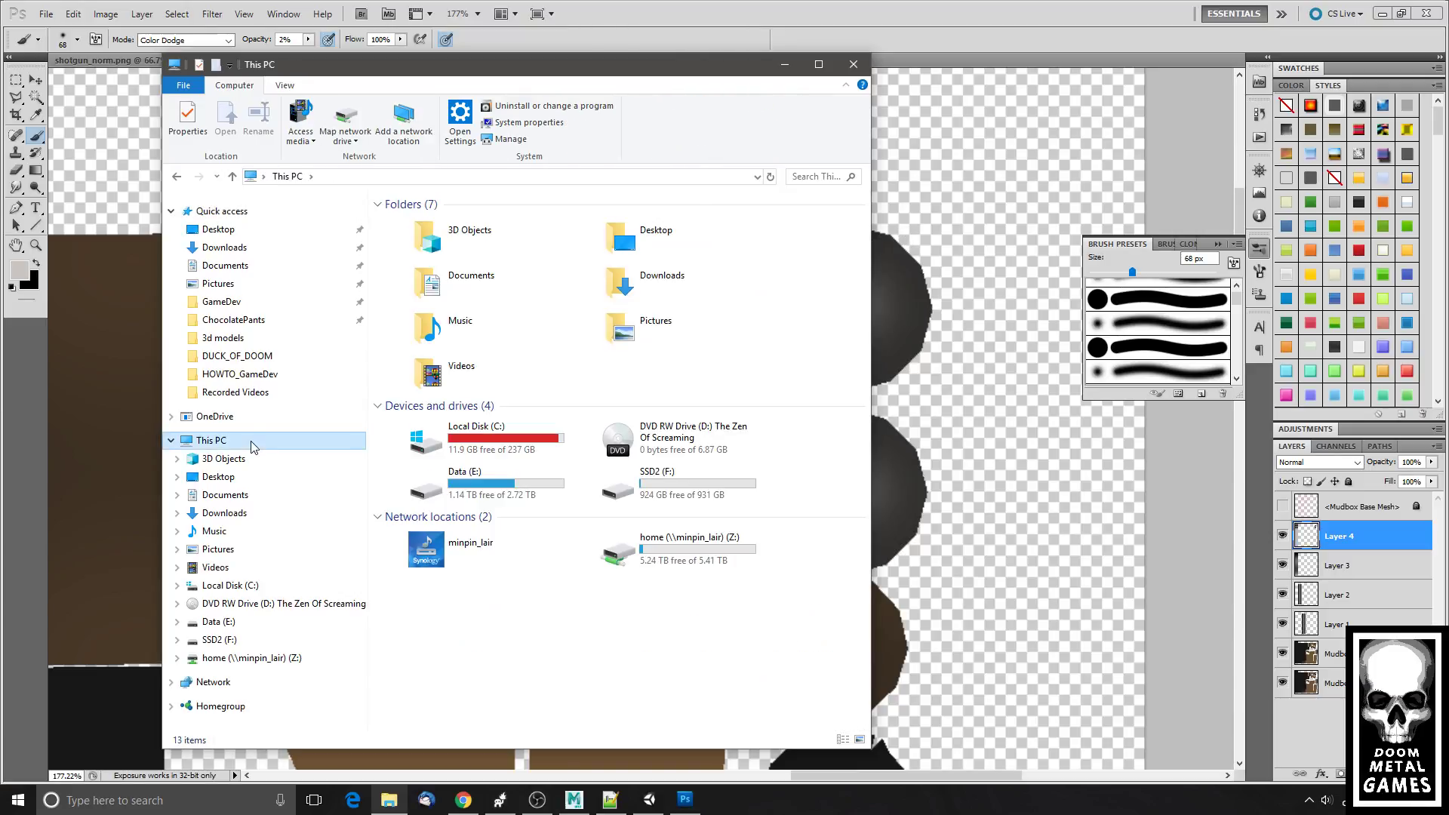
# - Look into Local Disk (C:) in File Explorer, return to the drive overview and close the window
pyautogui.doubleClick(432, 451)
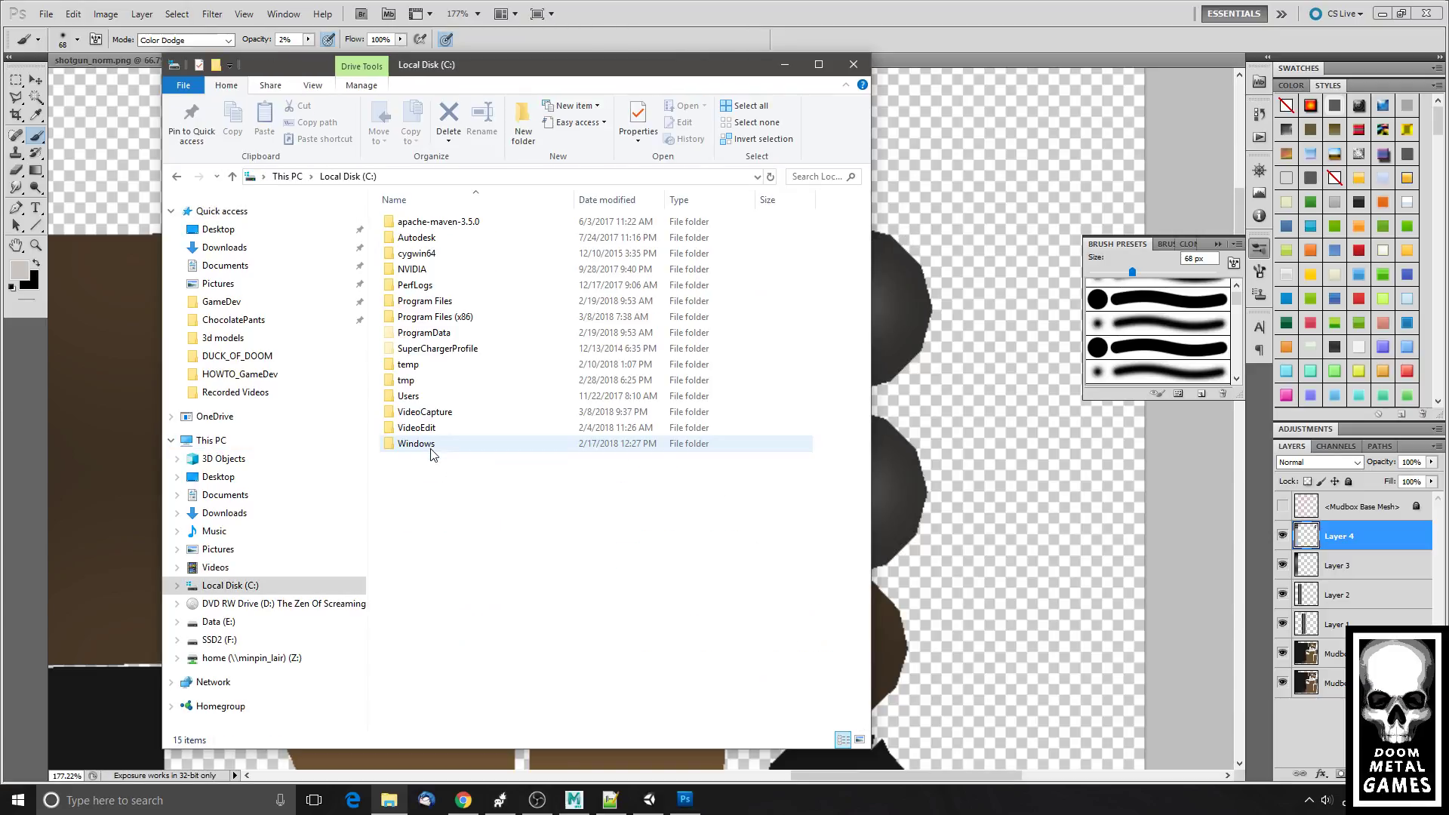
pyautogui.click(177, 176)
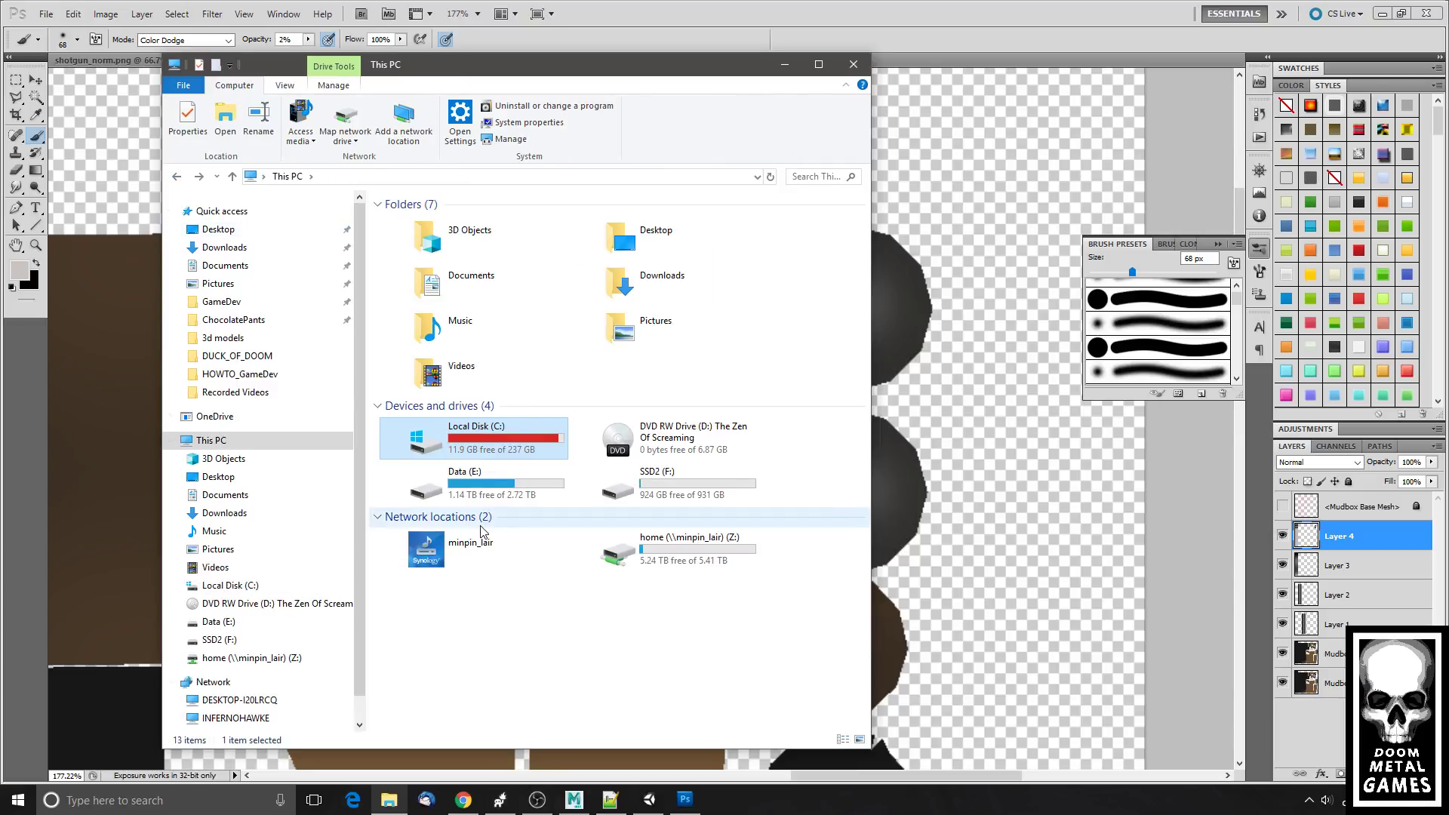
pyautogui.click(854, 65)
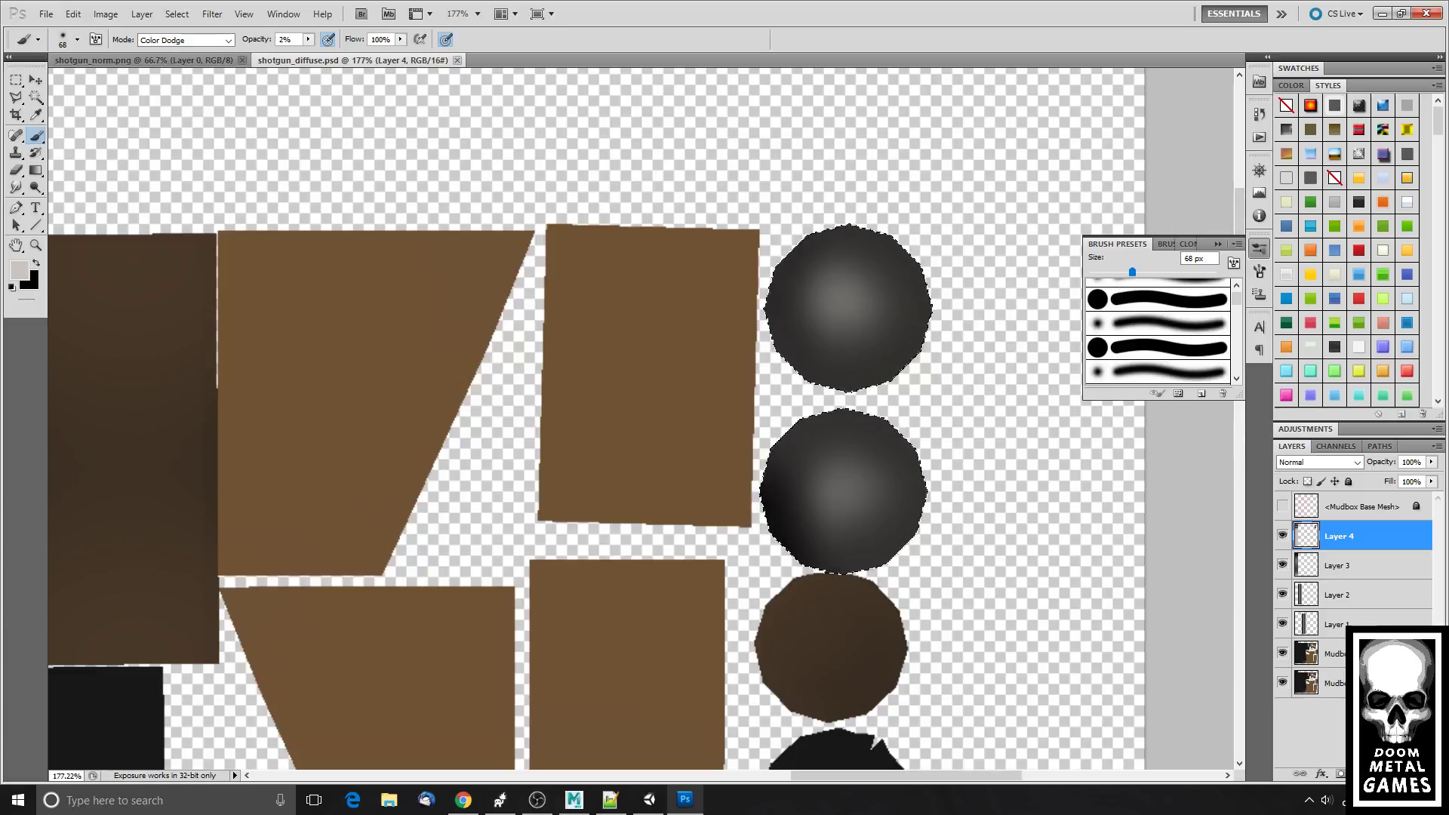
# - Merge Layer 4 and all the layers beneath it into a single layer
pyautogui.keyDown('shift'); pyautogui.click(1368, 683); pyautogui.keyUp('shift')
pyautogui.hotkey('ctrl', 'e')
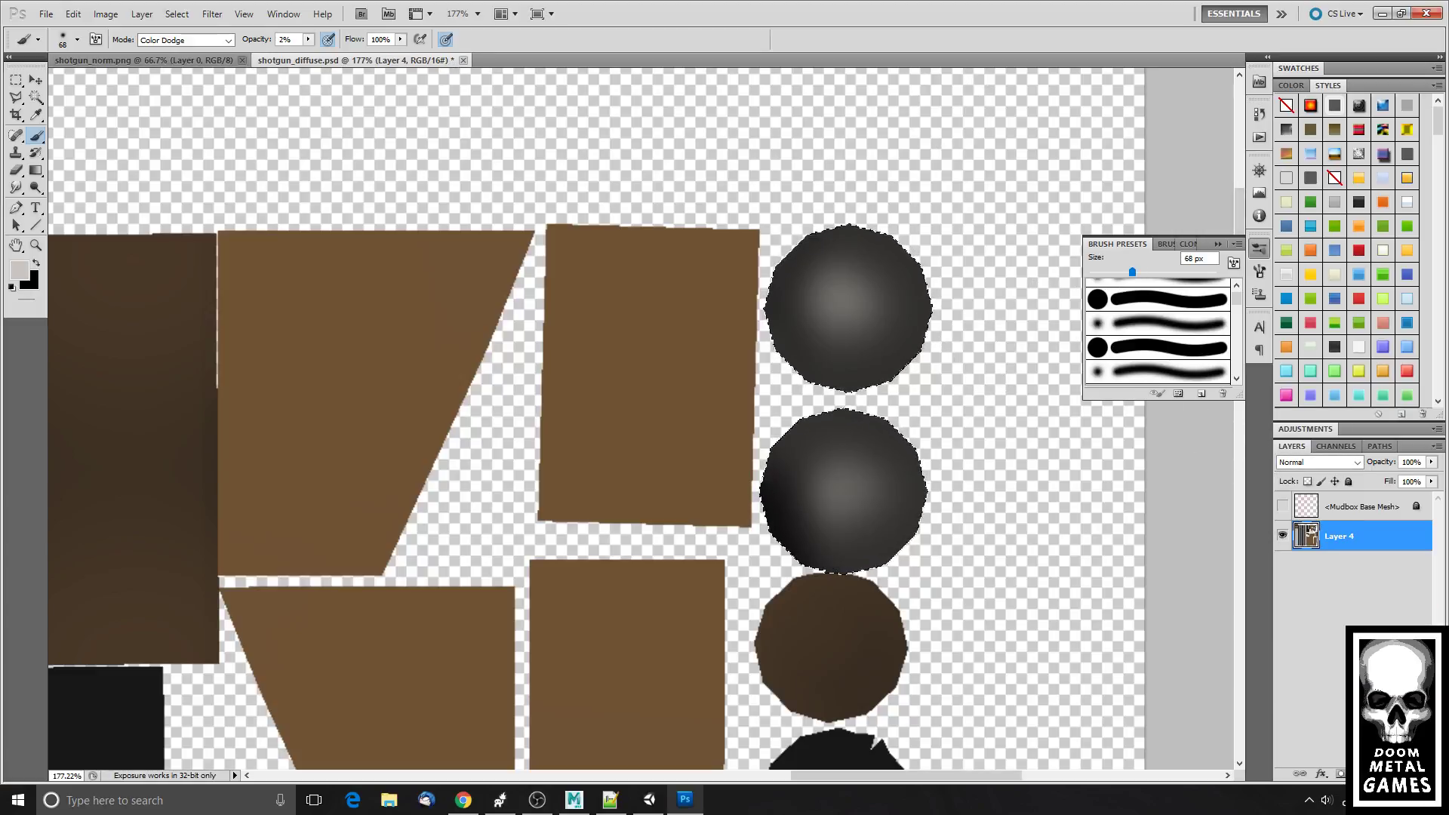
pyautogui.moveTo(1093, 605)
pyautogui.mouseDown()
pyautogui.moveTo(964, 340)
pyautogui.moveTo(986, 415)
pyautogui.mouseUp()
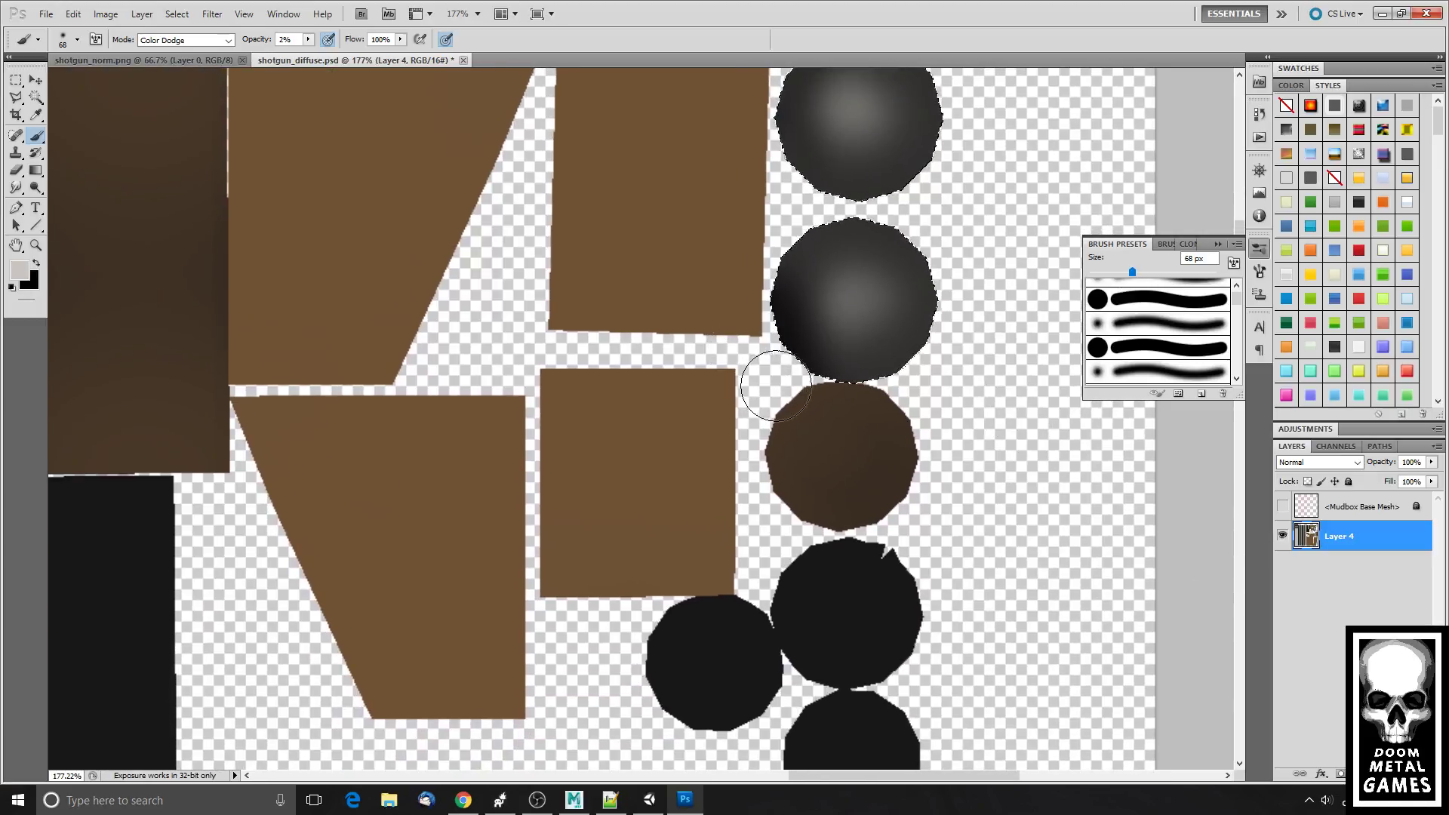
# - Switch to Silo and examine the textured double-barrelled shotgun model from behind and above
pyautogui.click(499, 800)
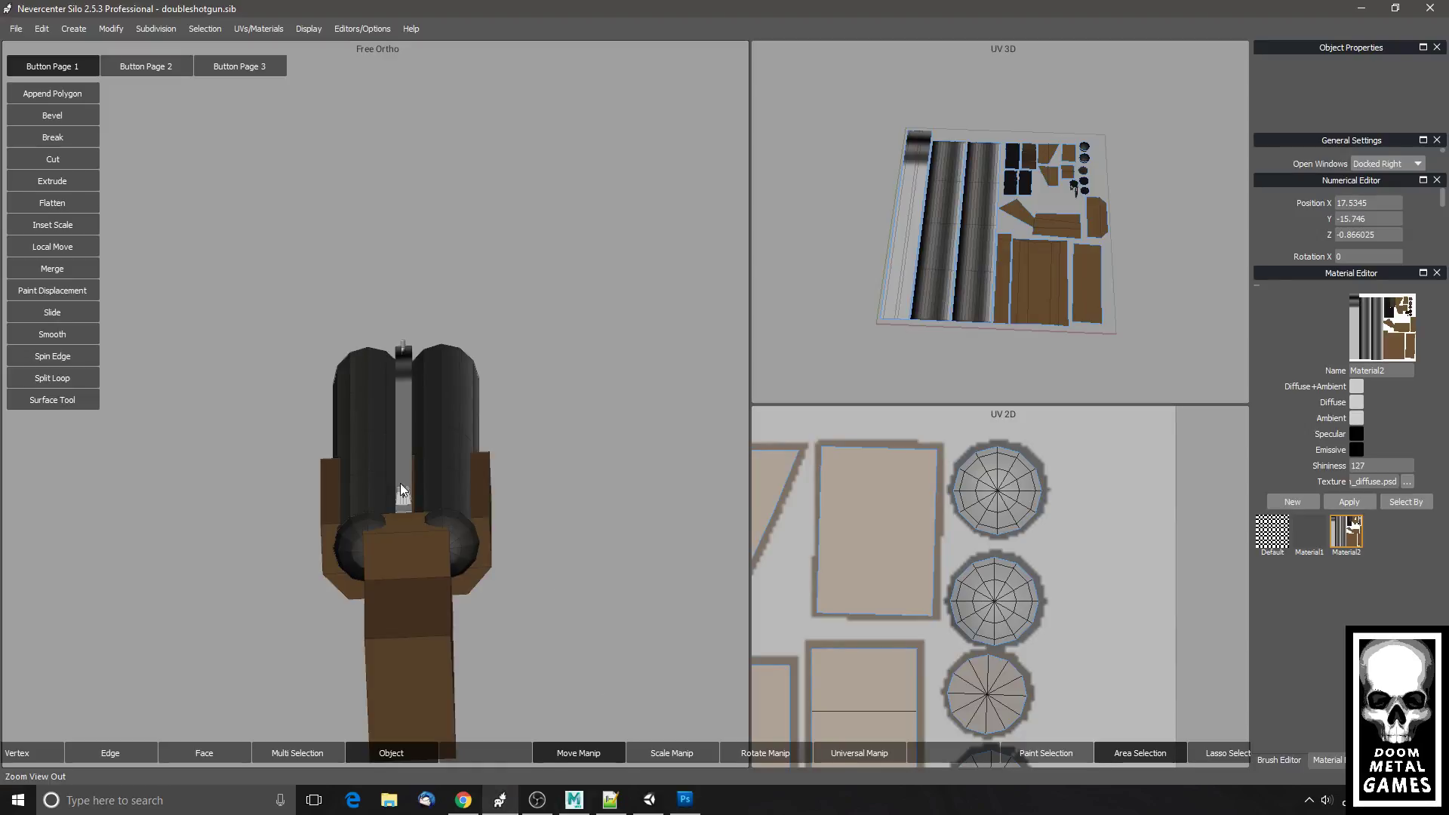
pyautogui.moveTo(460, 295)
pyautogui.mouseDown()
pyautogui.moveTo(459, 314)
pyautogui.moveTo(478, 314)
pyautogui.moveTo(481, 277)
pyautogui.mouseUp()
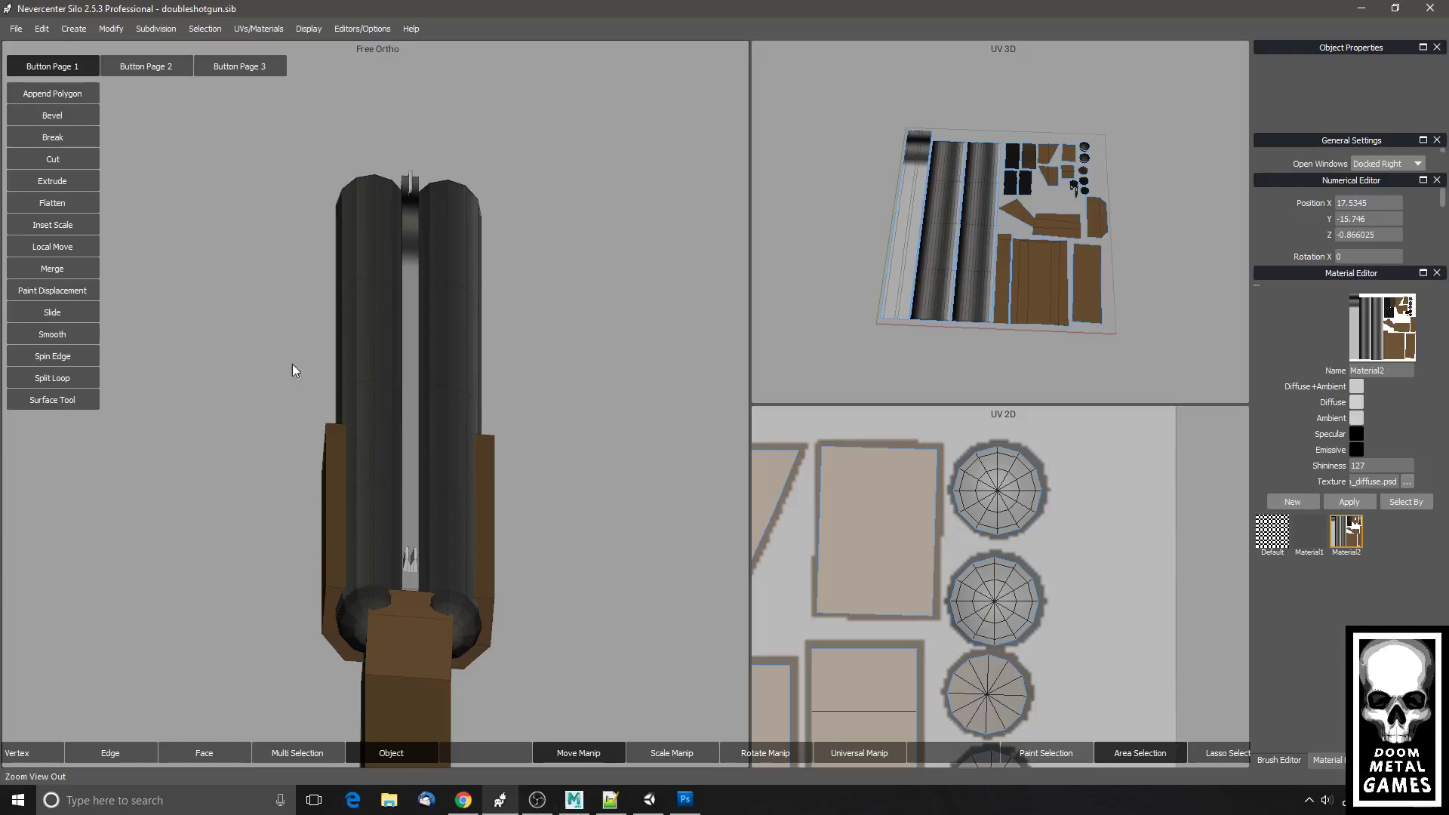
pyautogui.scroll(2, 507, 539)
pyautogui.scroll(-4, 501, 542)
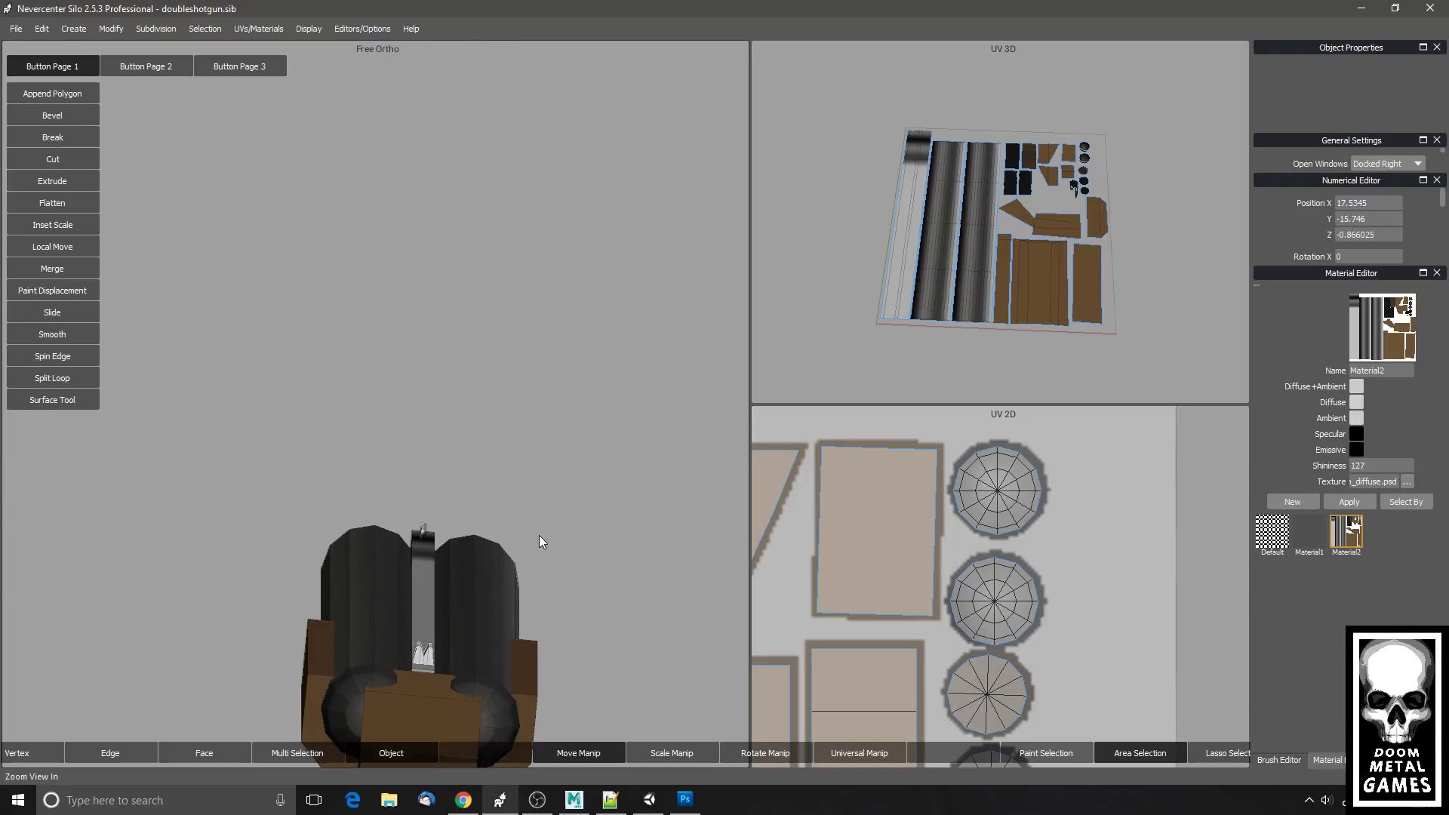
pyautogui.scroll(4, 539, 537)
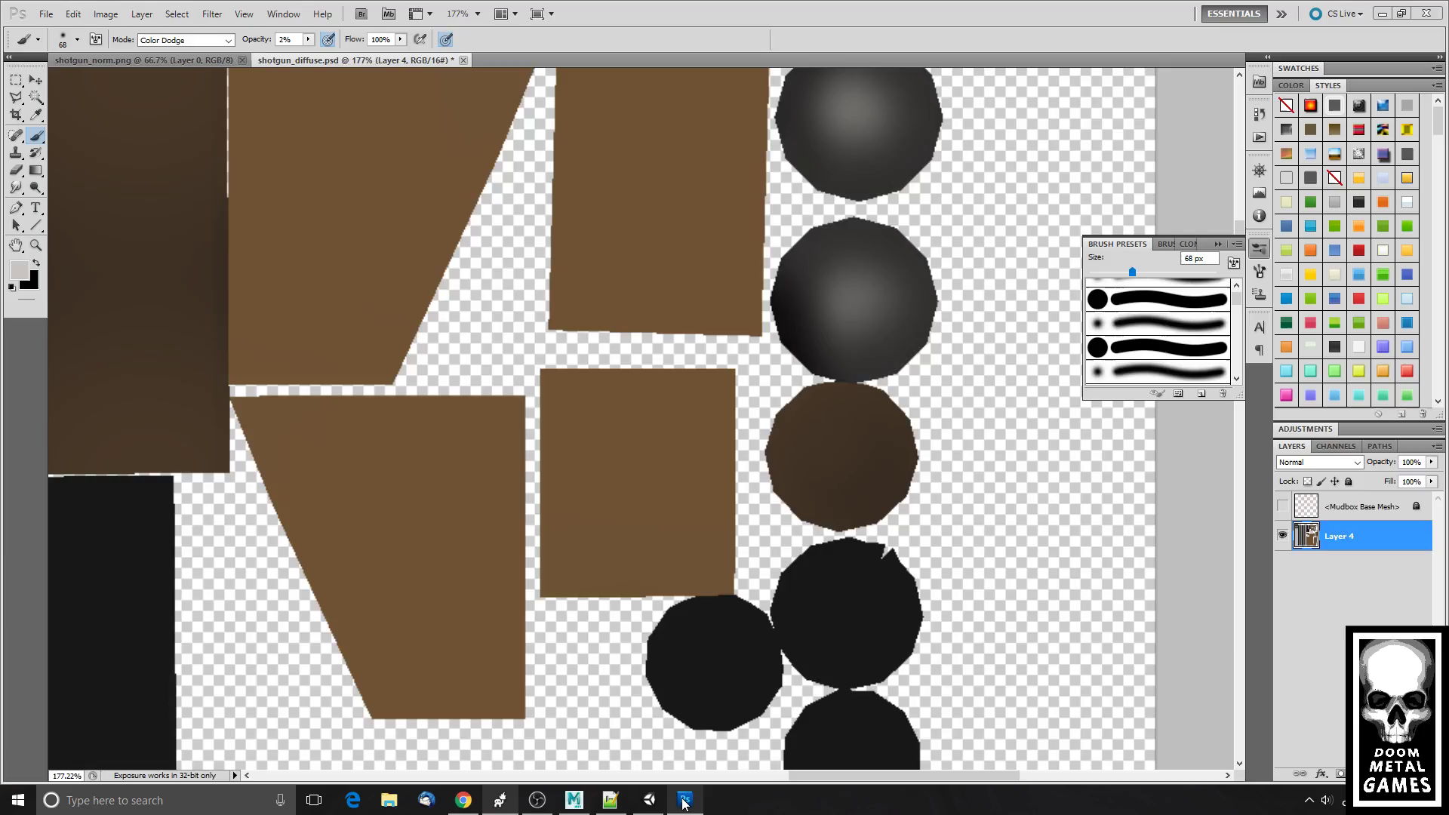
# - Switch back to Photoshop and set the brush to Normal mode with a 197 px size
pyautogui.click(684, 799)
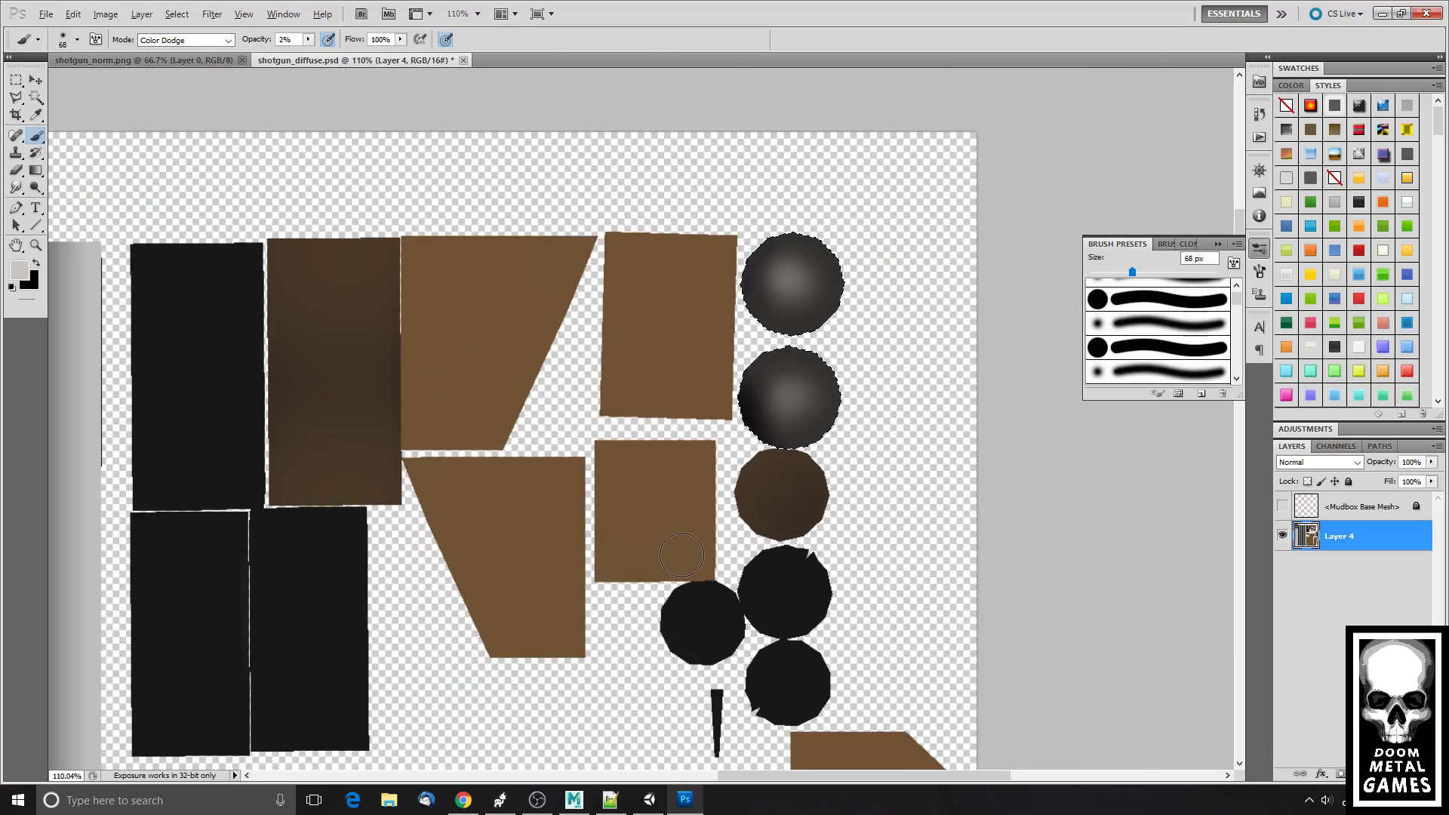
pyautogui.scroll(-3, 682, 555)
pyautogui.moveTo(224, 537); pyautogui.dragTo(775, 159)
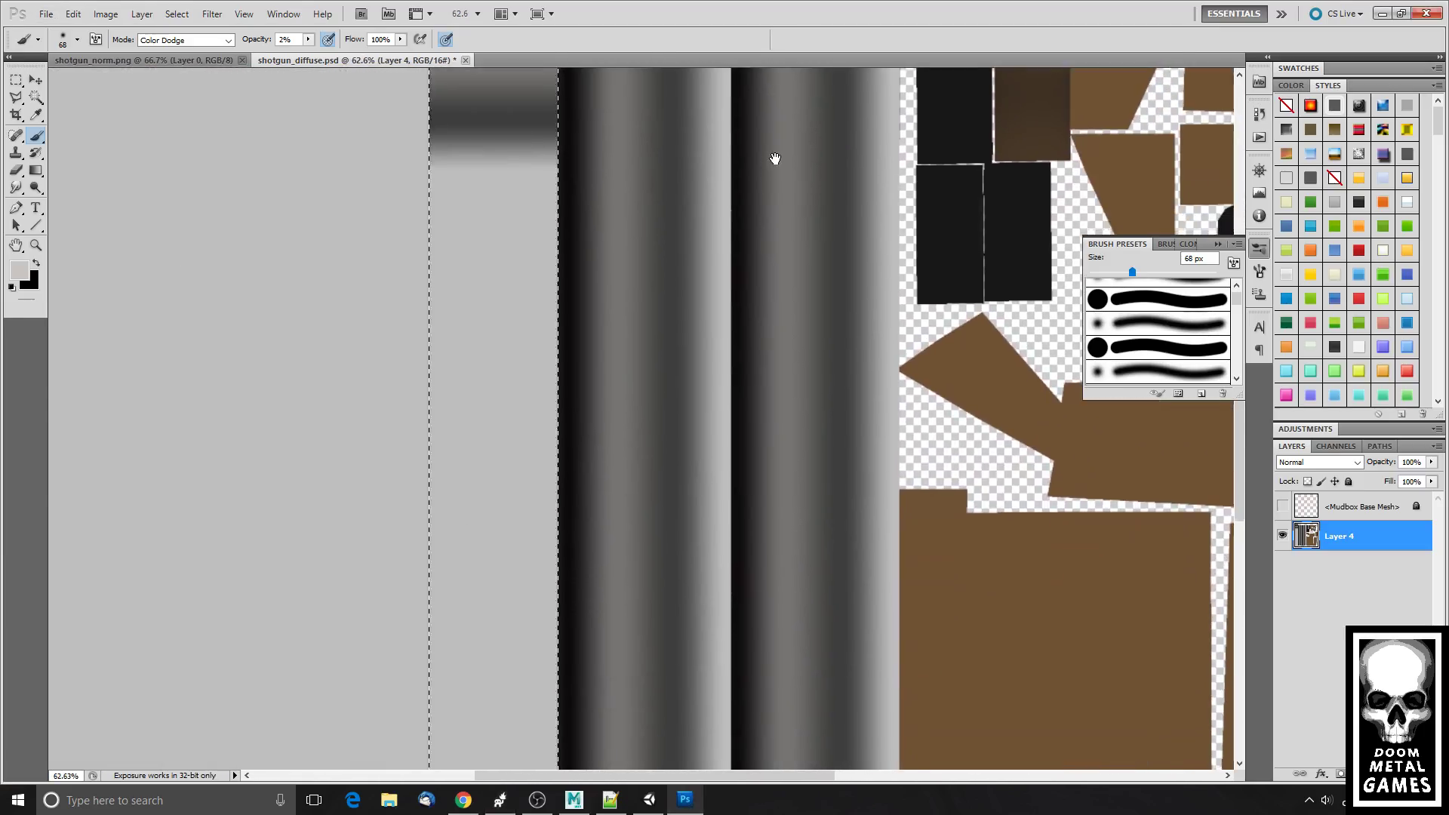
pyautogui.scroll(-3, 737, 242)
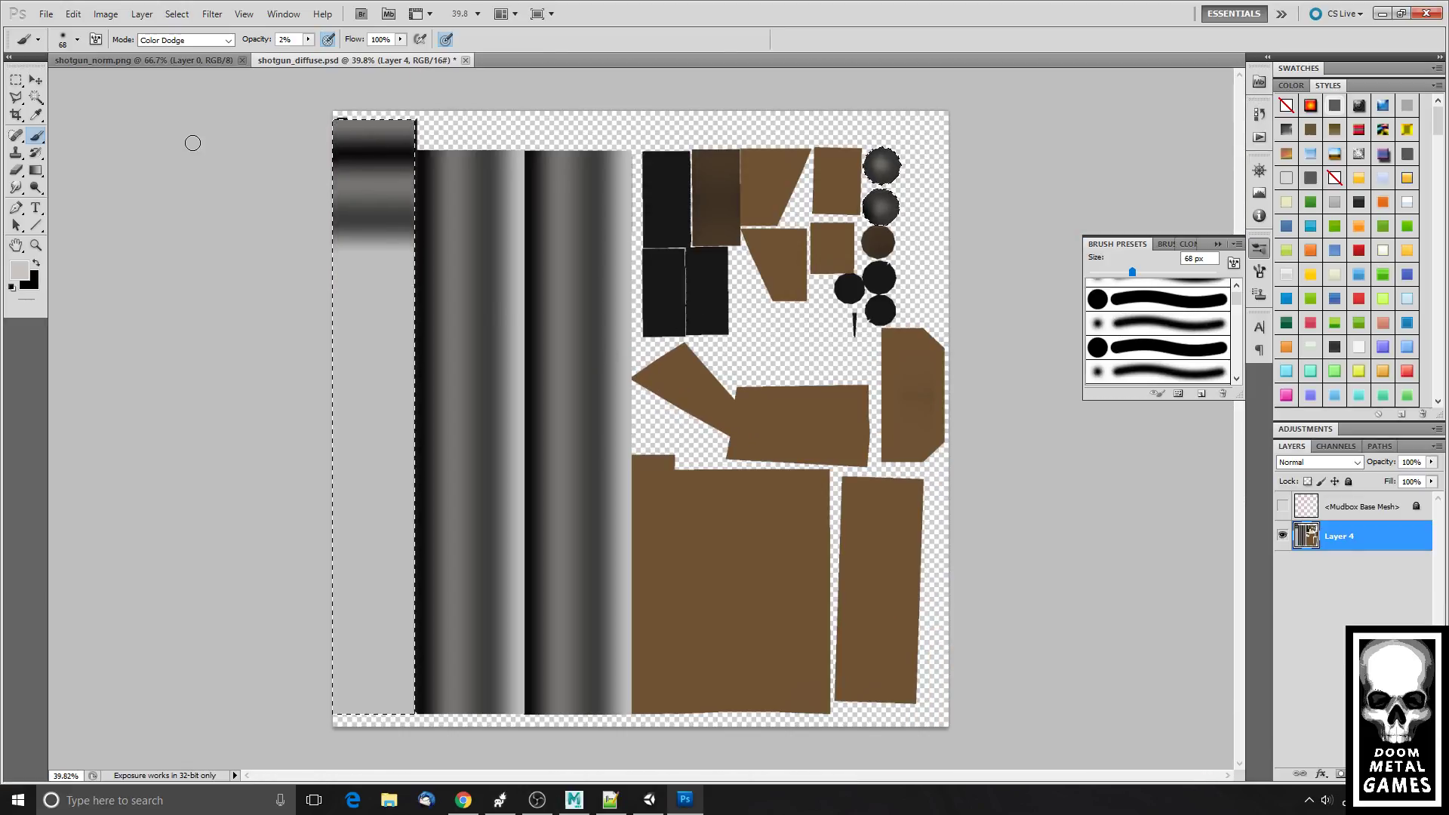
pyautogui.press('m')
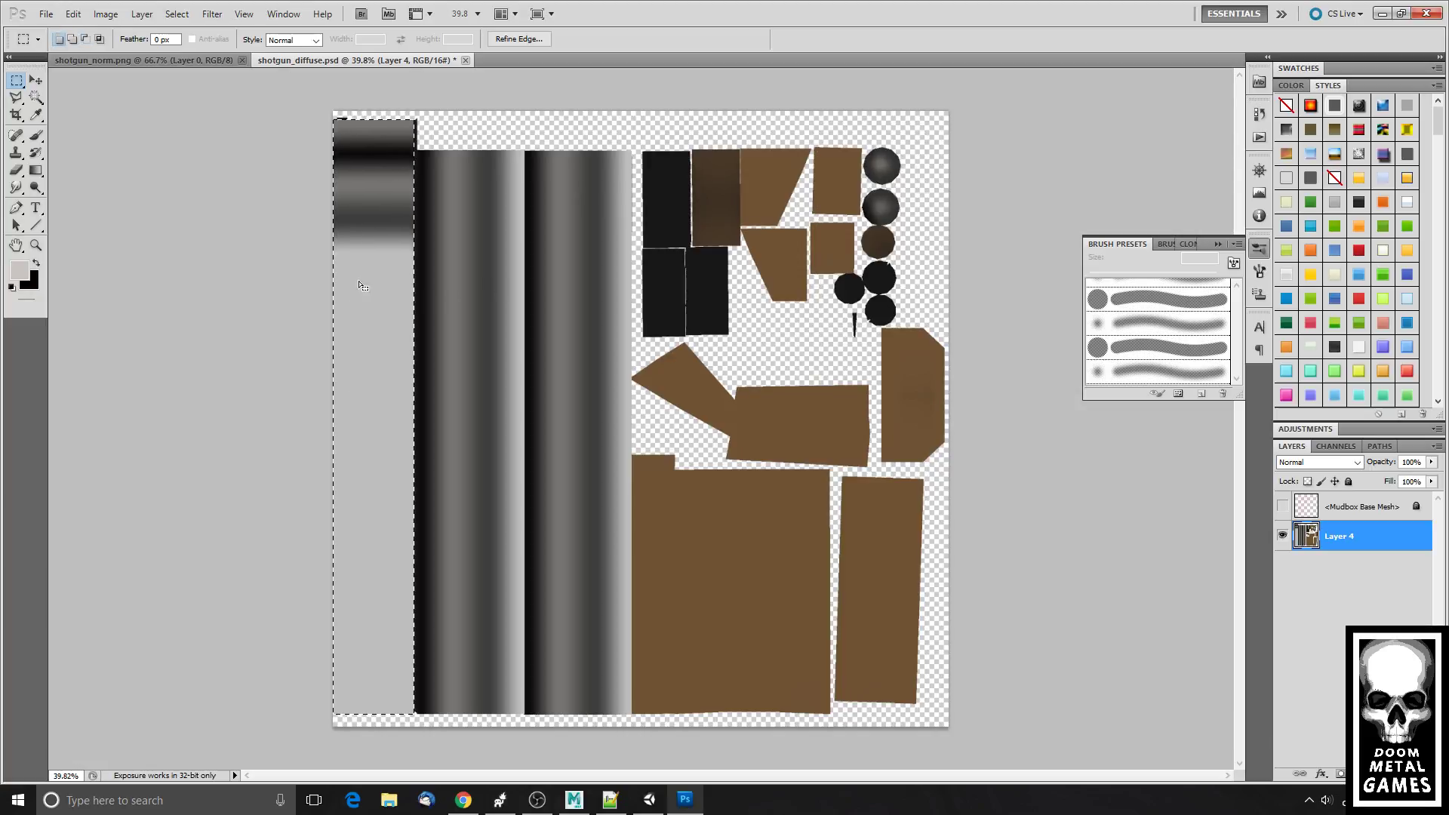
pyautogui.click(36, 135)
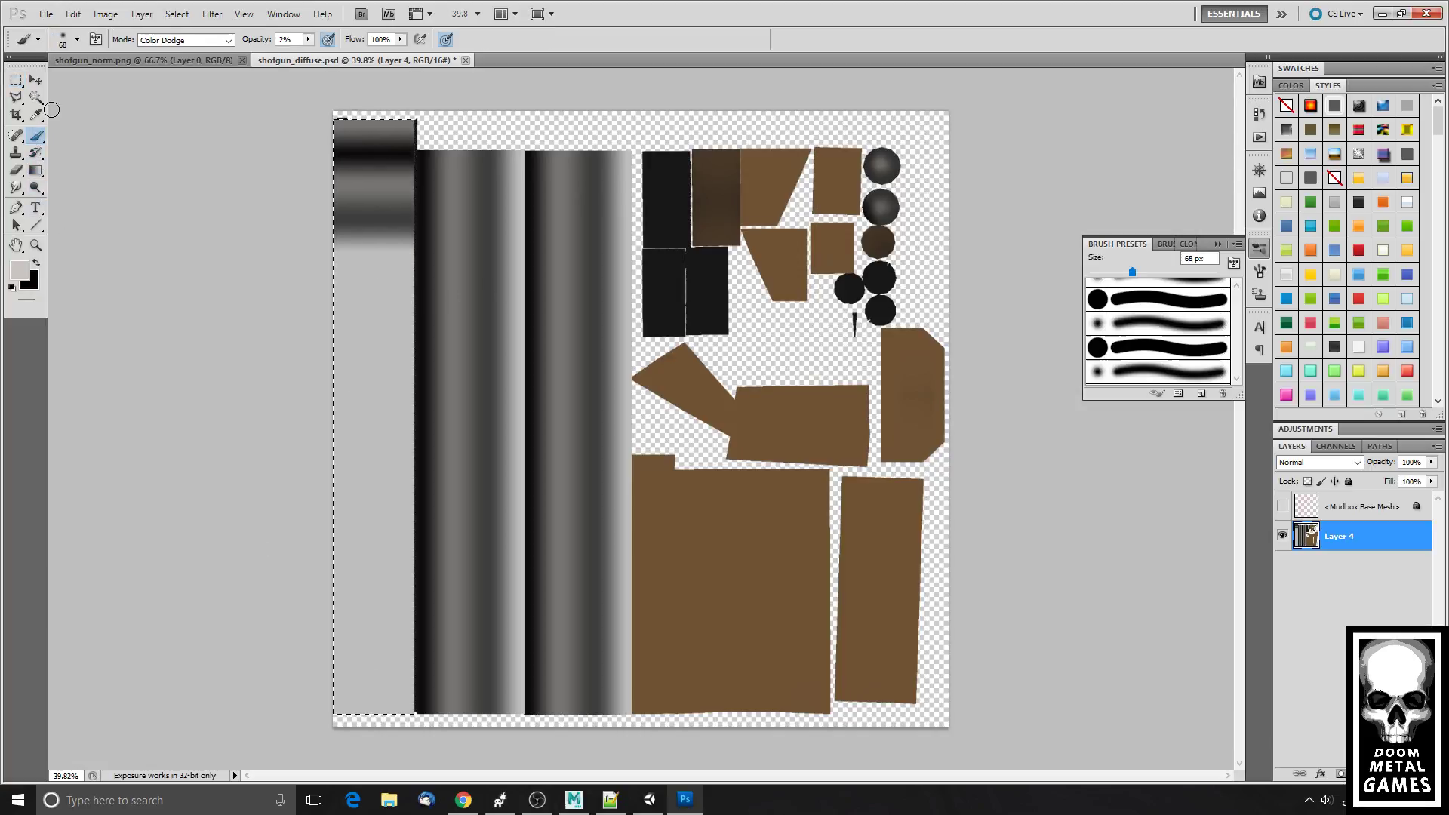
pyautogui.click(179, 40)
pyautogui.press('Escape')
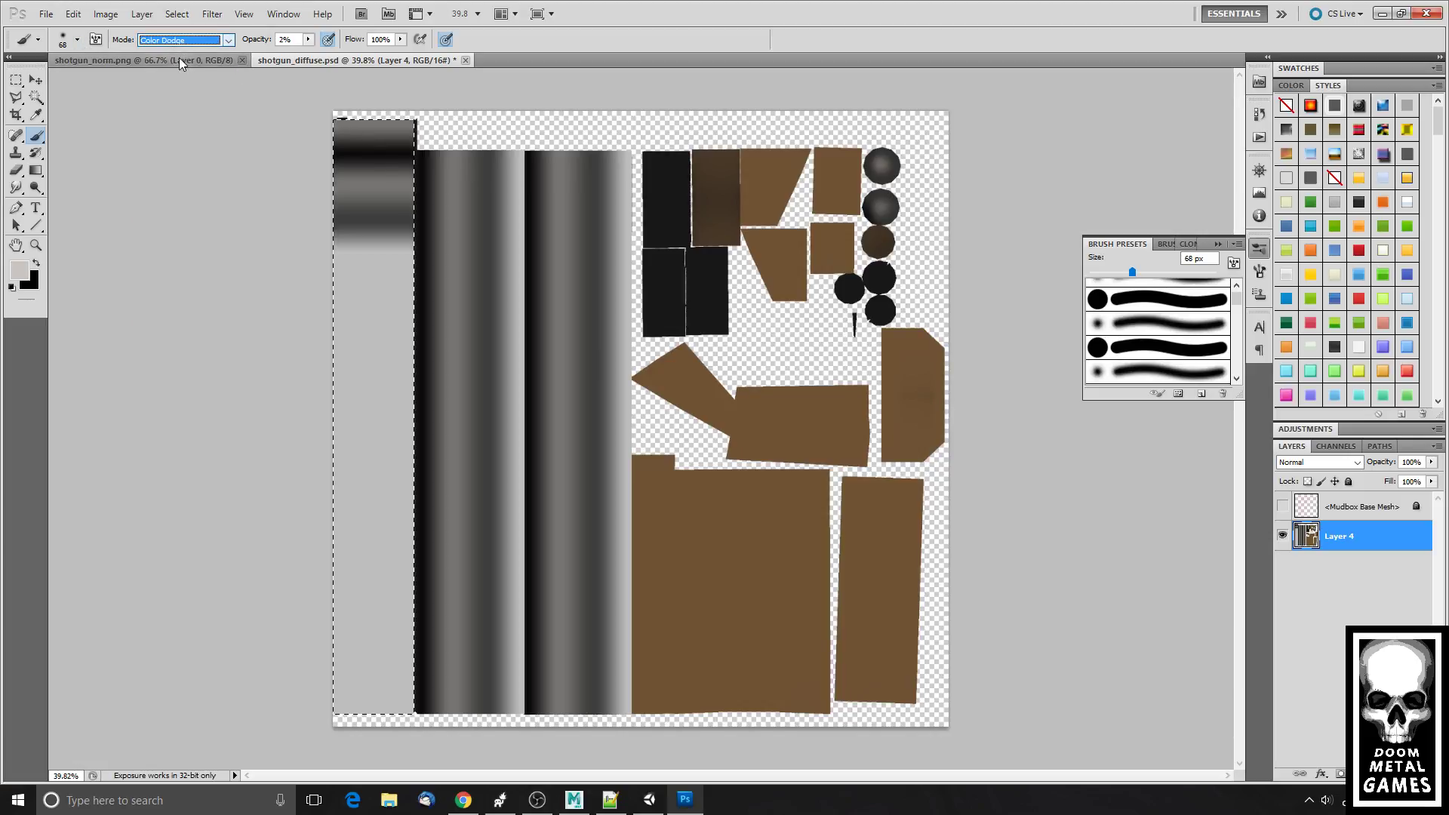
pyautogui.click(178, 41)
pyautogui.click(78, 40)
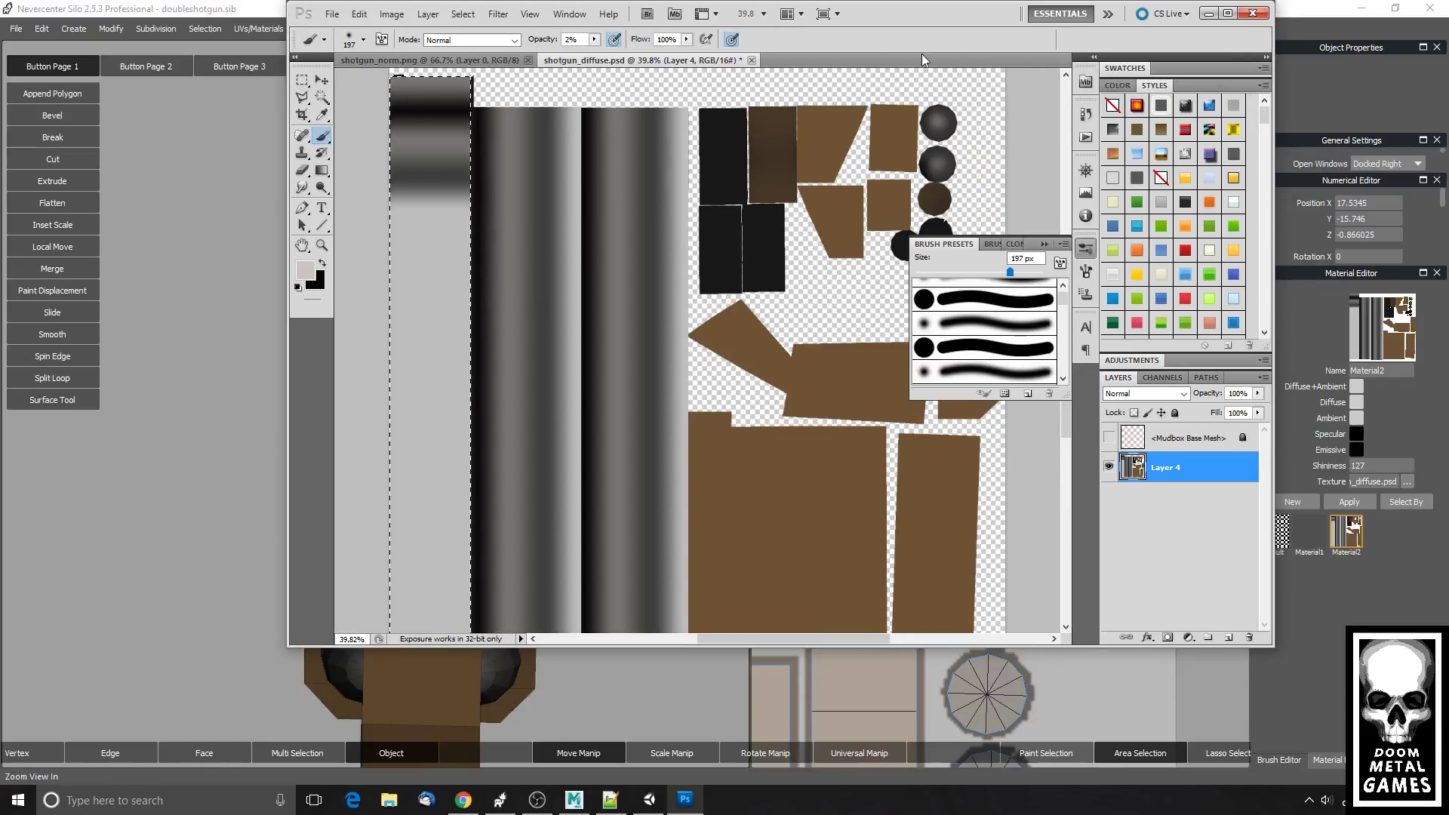
pyautogui.doubleClick(948, 19)
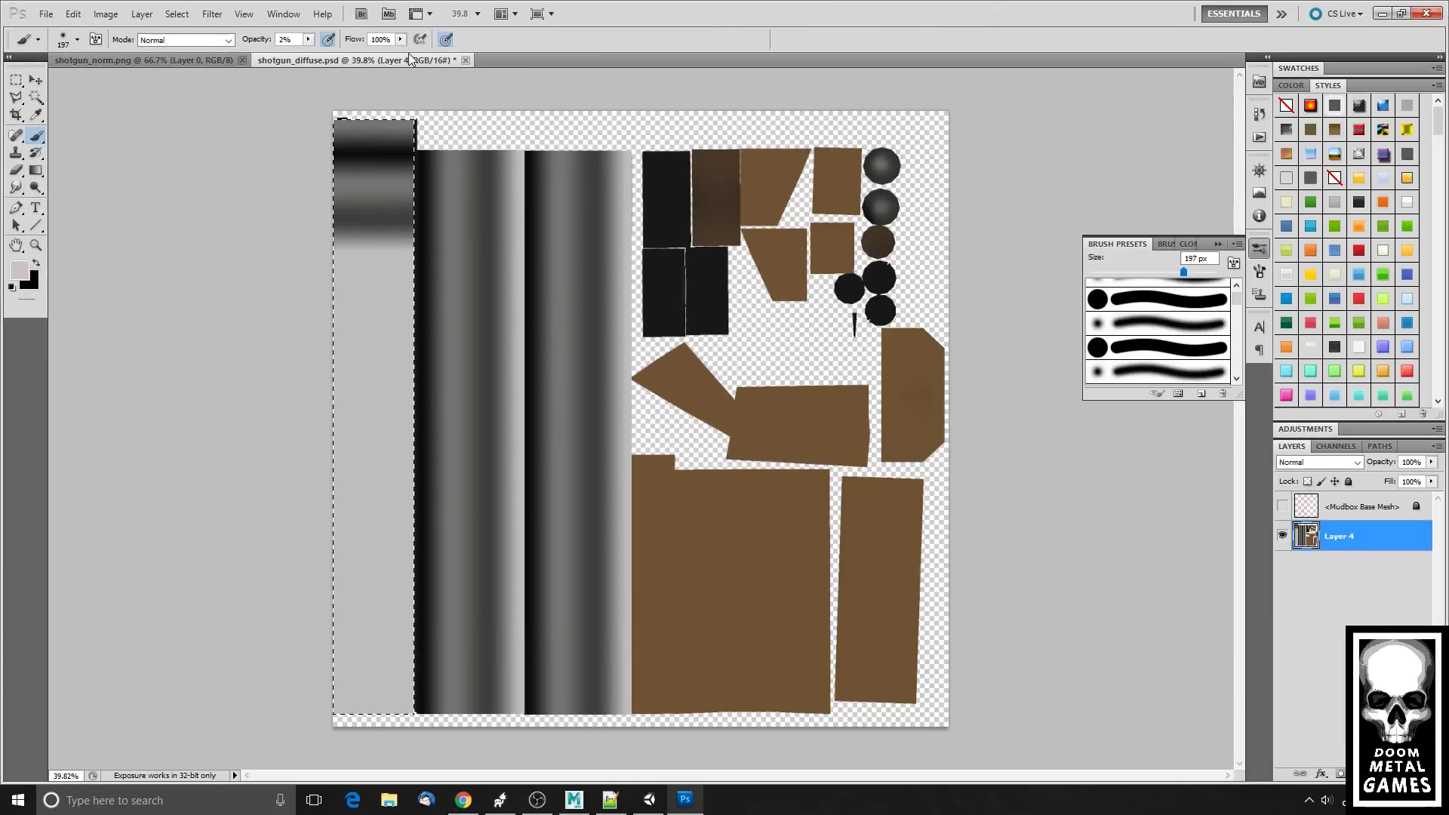
# - Cover the light part of the selected leftmost strip with its sampled dark grey, using a 401 px brush at 87% opacity
pyautogui.keyDown('alt'); pyautogui.click(376, 213); pyautogui.keyUp('alt')
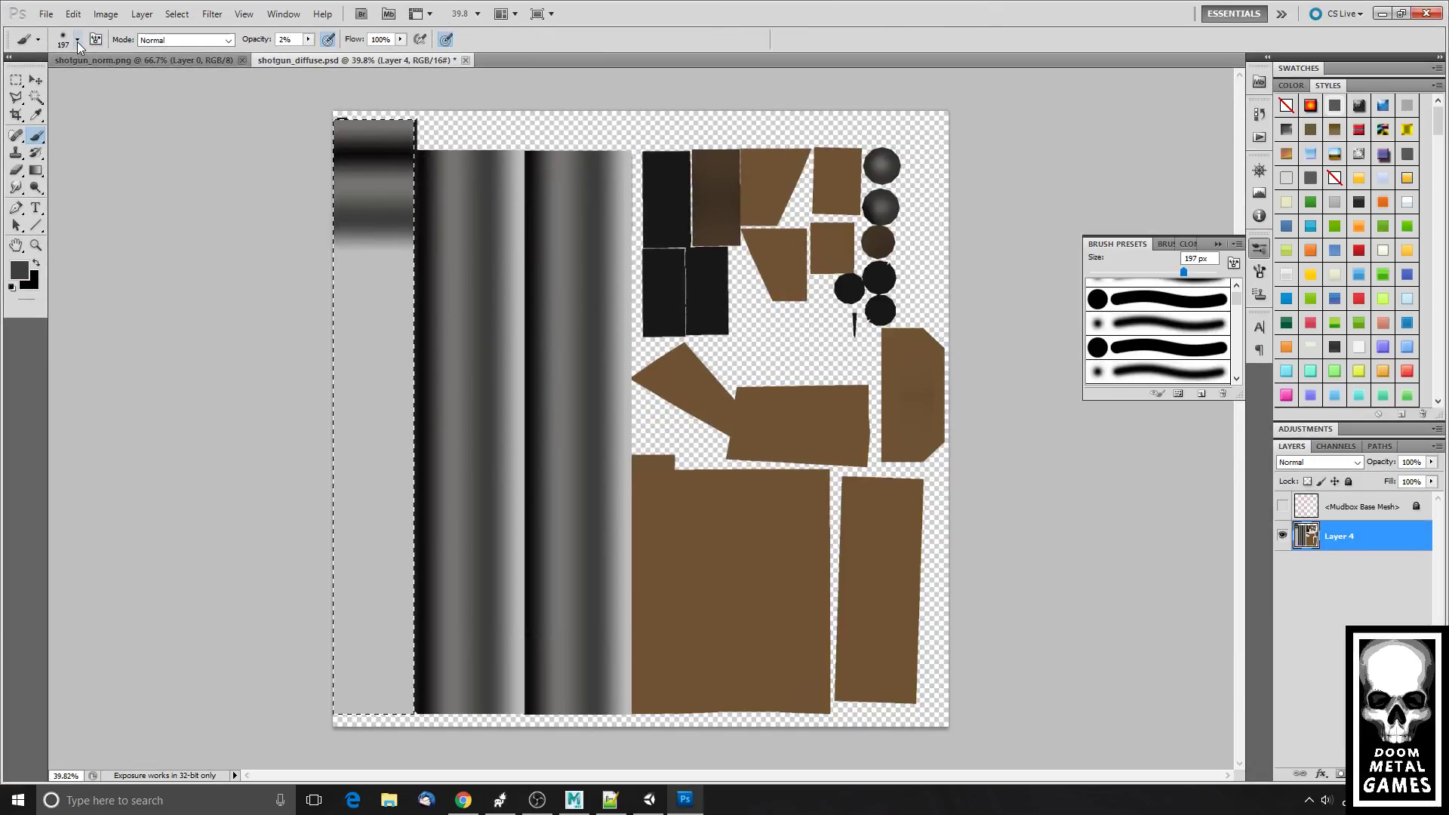
pyautogui.moveTo(308, 39); pyautogui.dragTo(374, 56)
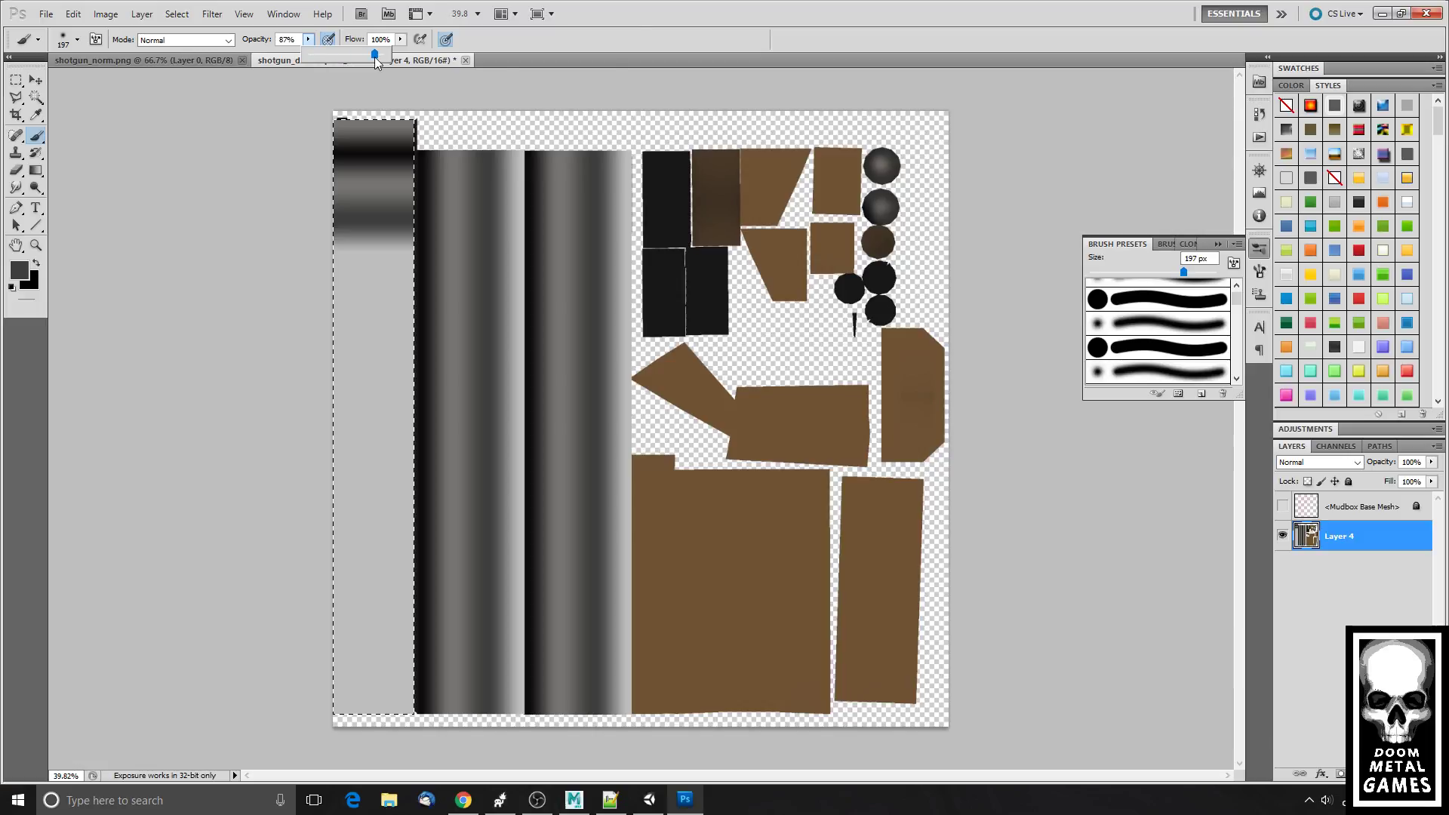
pyautogui.click(77, 42)
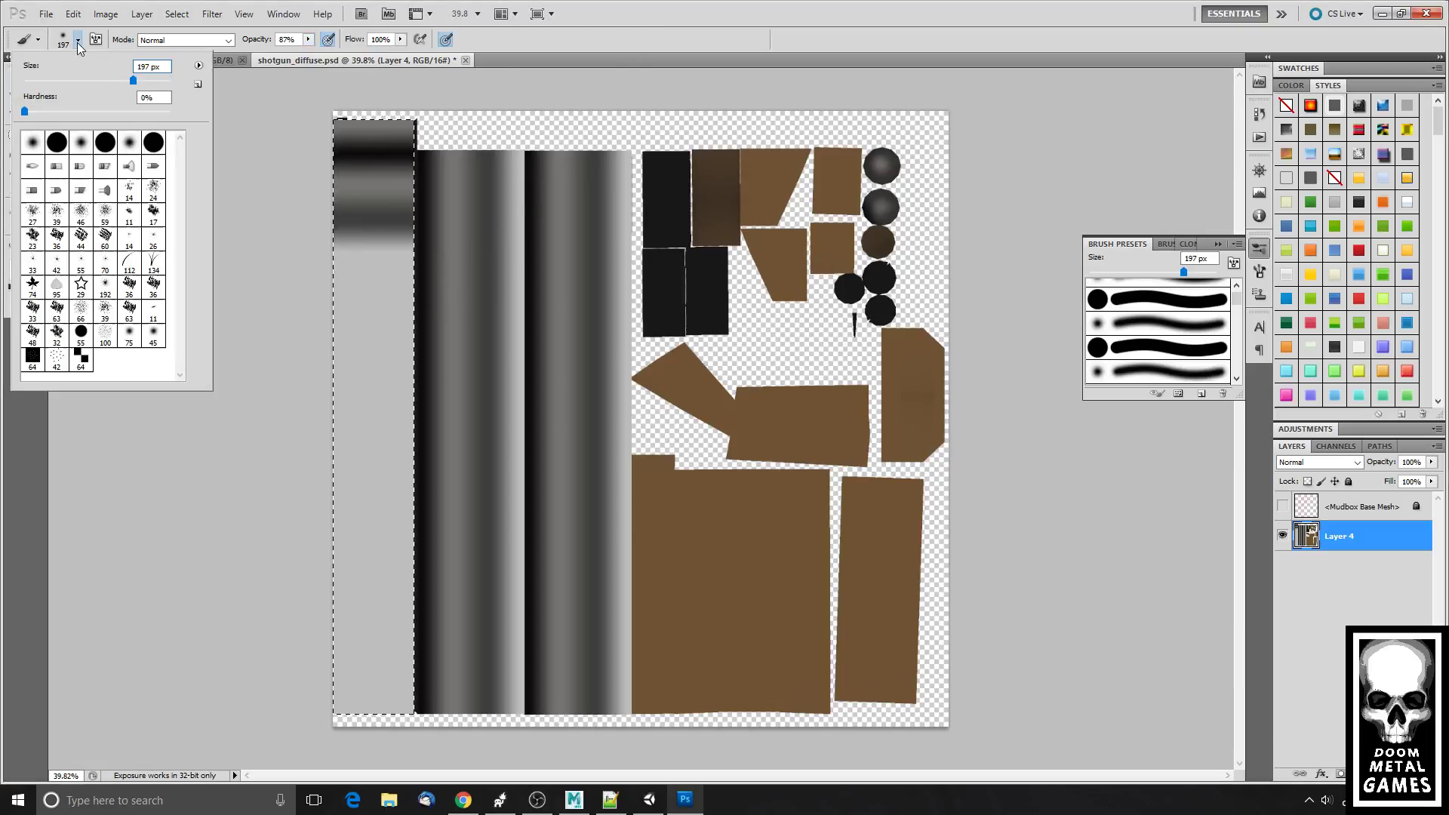
pyautogui.click(150, 84)
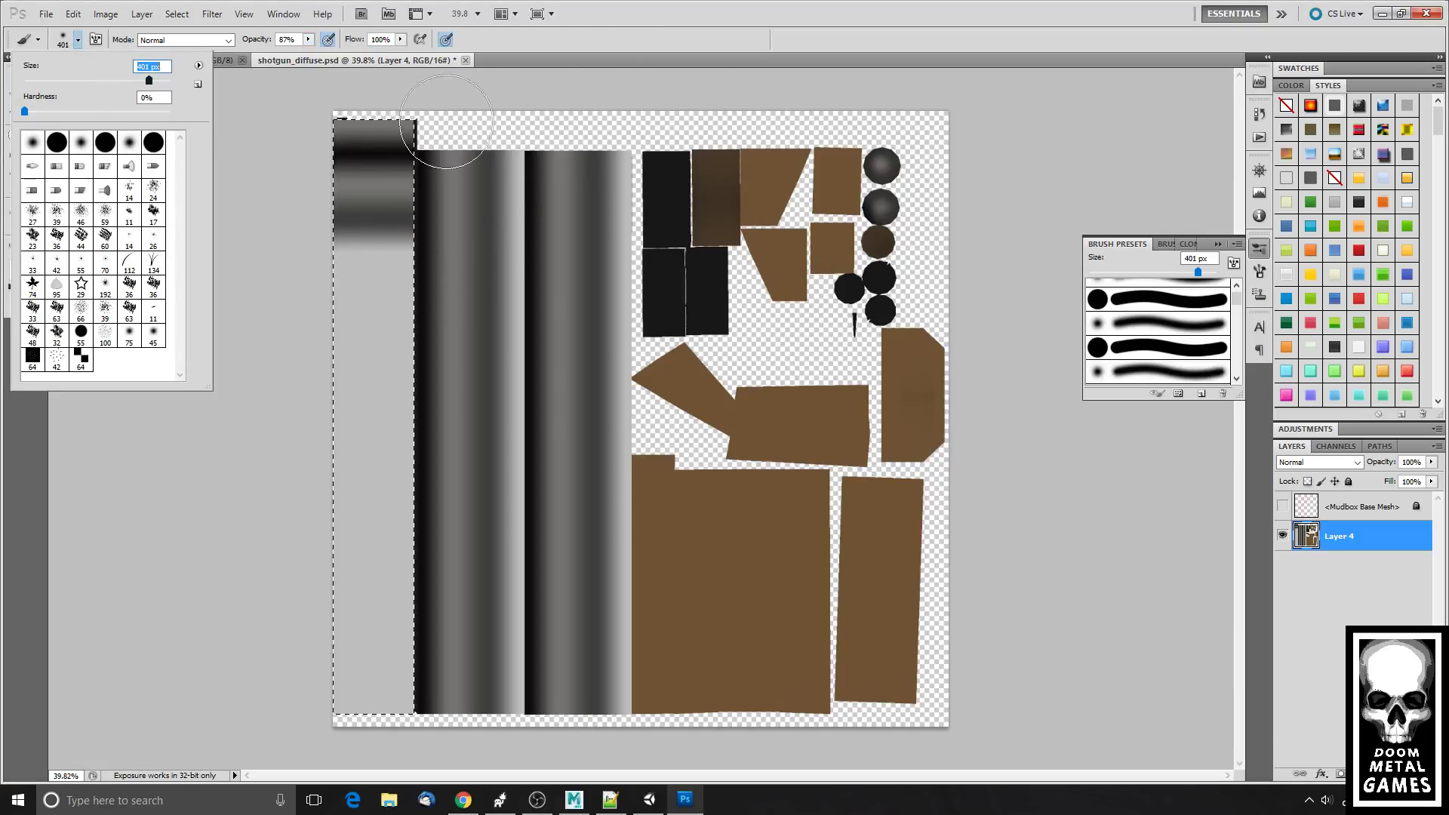
pyautogui.click(484, 244)
pyautogui.moveTo(292, 285)
pyautogui.mouseDown()
pyautogui.moveTo(475, 290)
pyautogui.moveTo(422, 488)
pyautogui.moveTo(569, 407)
pyautogui.moveTo(415, 454)
pyautogui.moveTo(404, 555)
pyautogui.mouseUp()
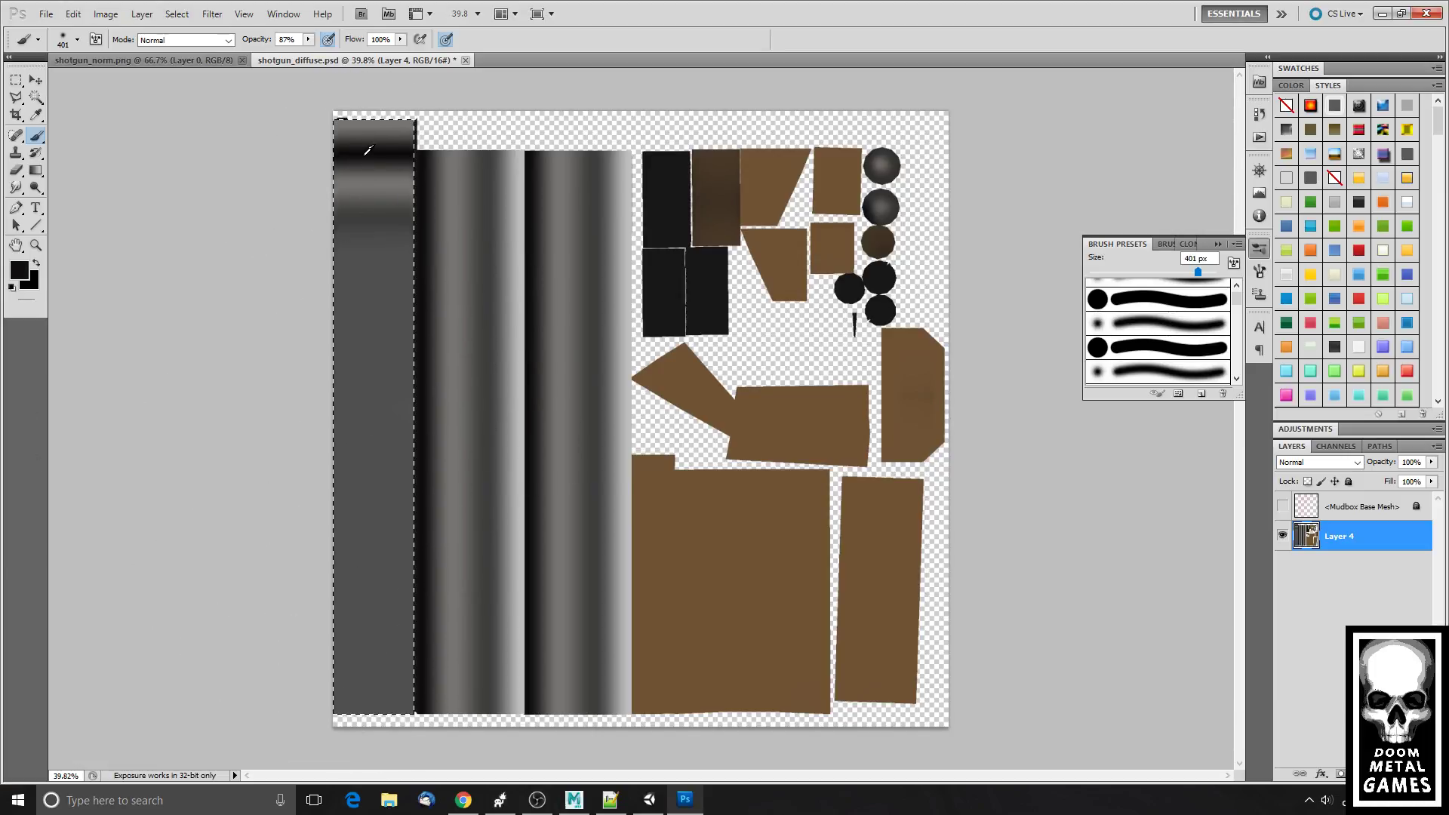
# - Sample a near-black tone from the existing shading and paint dark bands down the selected strip
pyautogui.moveTo(368, 151); pyautogui.dragTo(370, 148)
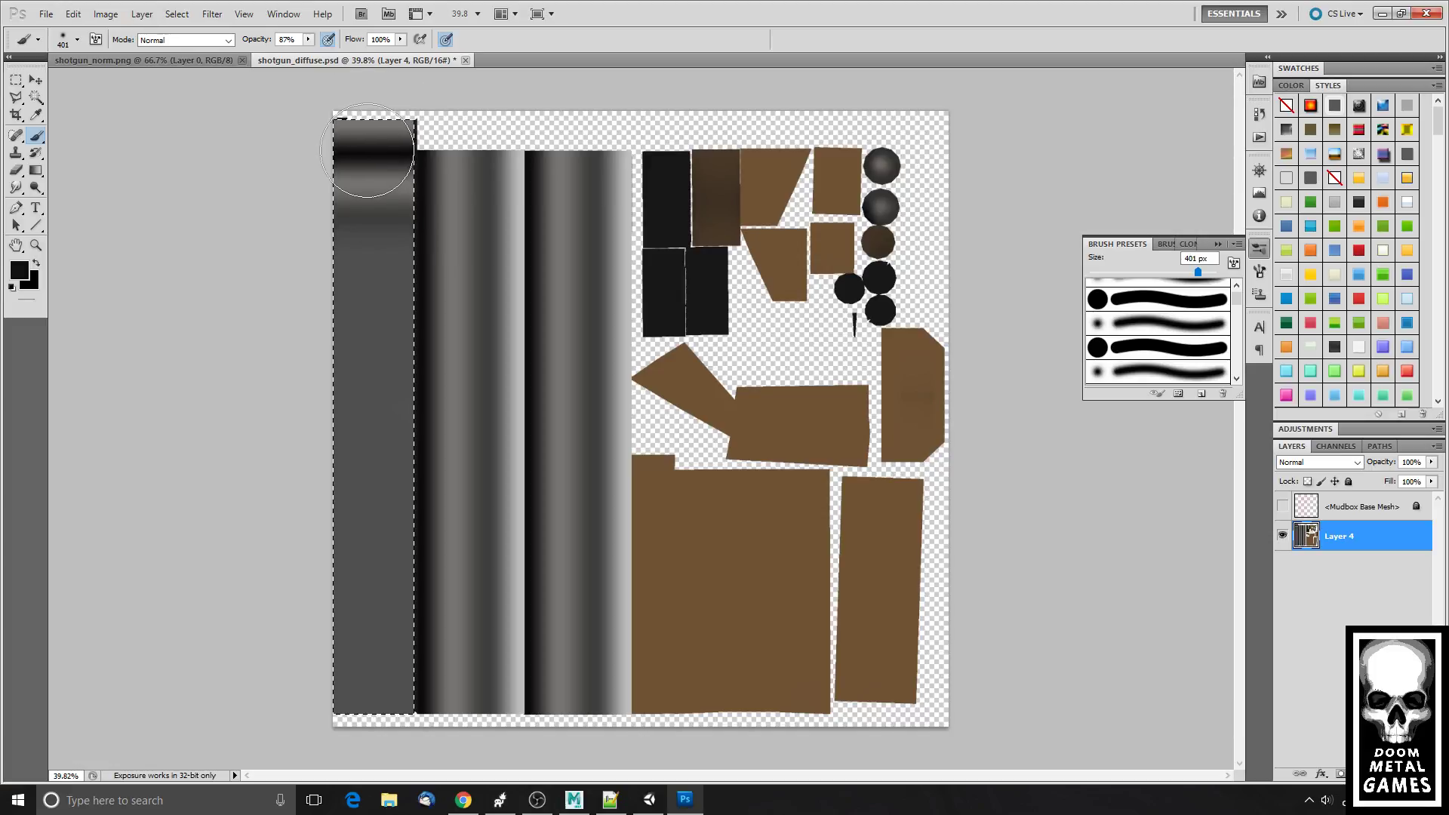
pyautogui.moveTo(366, 177); pyautogui.dragTo(363, 170)
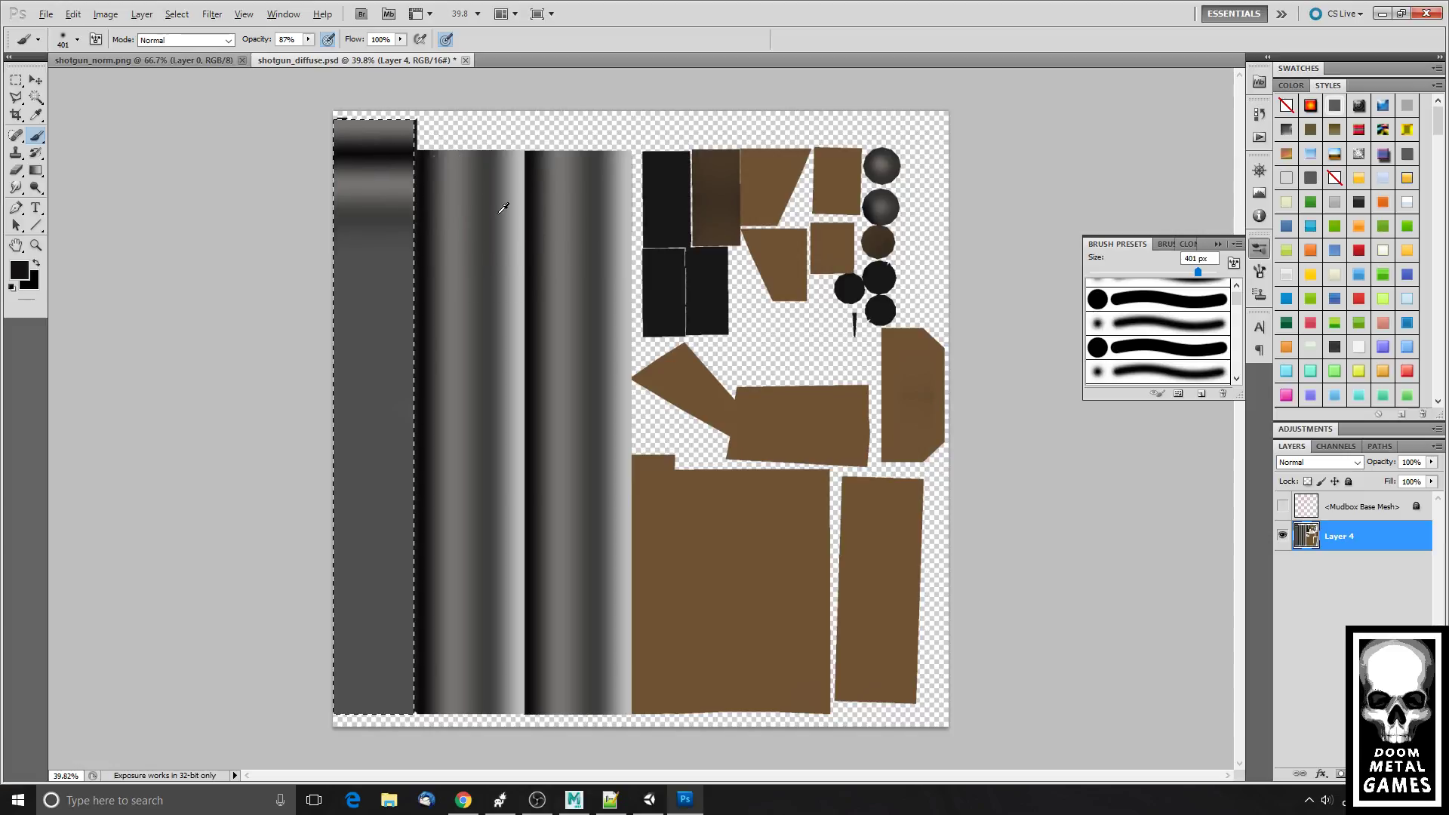
pyautogui.keyDown('alt'); pyautogui.click(385, 153); pyautogui.keyUp('alt')
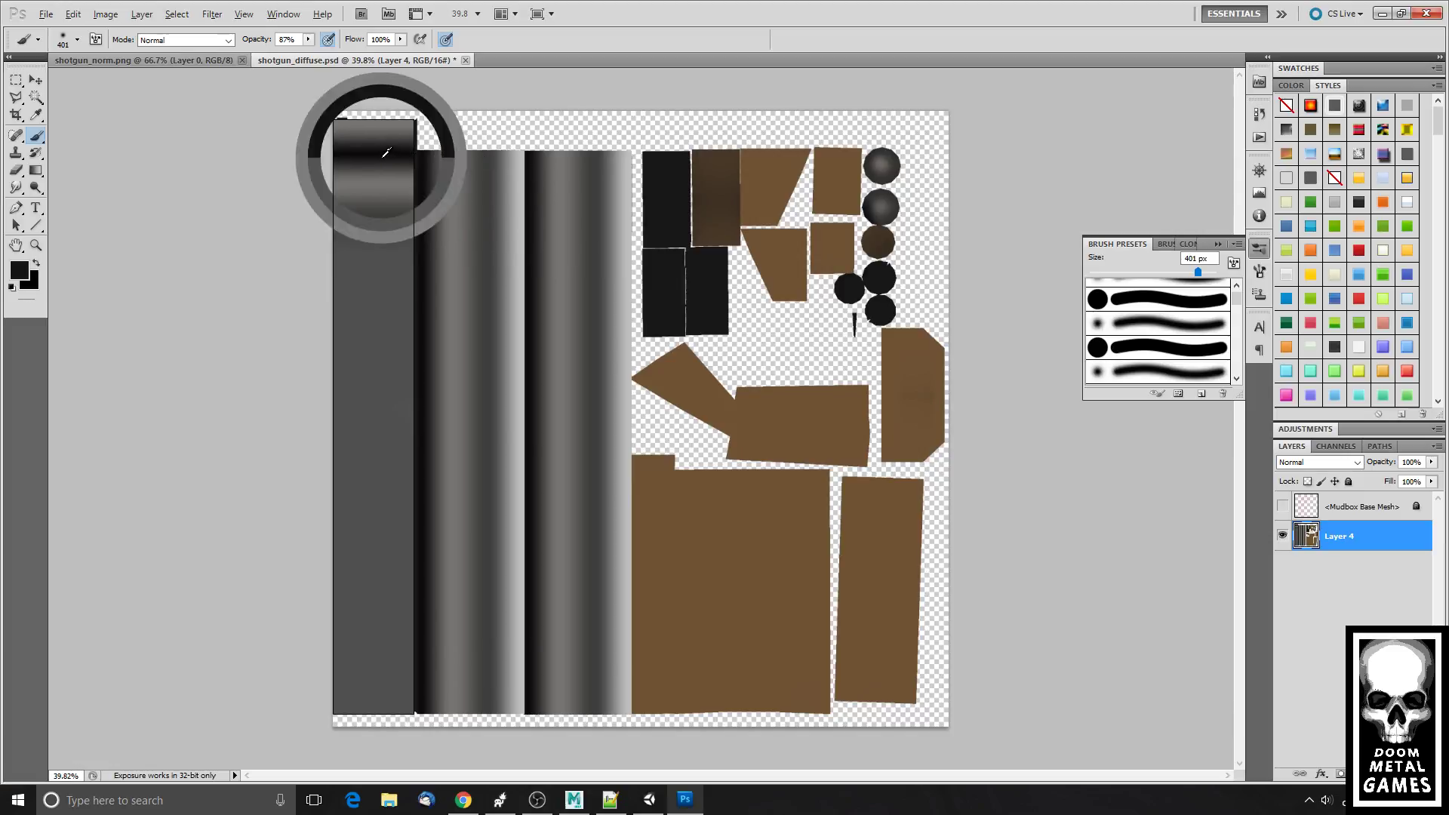
pyautogui.keyDown('alt'); pyautogui.click(621, 212); pyautogui.keyUp('alt')
pyautogui.moveTo(450, 243)
pyautogui.mouseDown()
pyautogui.moveTo(54, 232)
pyautogui.moveTo(425, 474)
pyautogui.moveTo(292, 426)
pyautogui.moveTo(634, 519)
pyautogui.moveTo(113, 592)
pyautogui.mouseUp()
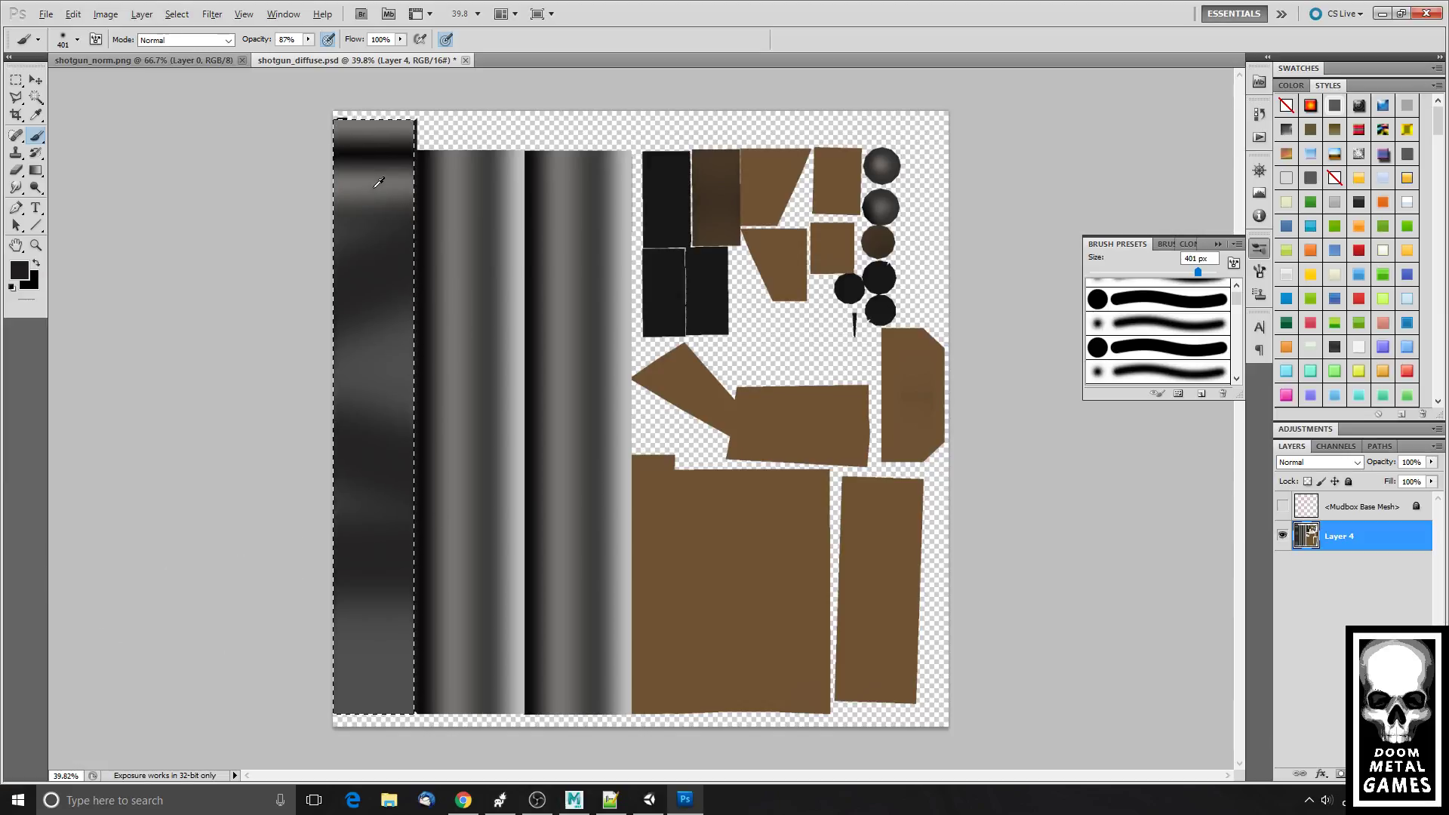
# - Paint lighter grey bands on the selected strip and tone them down with dark grey sampled from it
pyautogui.keyDown('alt'); pyautogui.click(394, 206); pyautogui.keyUp('alt')
pyautogui.moveTo(445, 354); pyautogui.dragTo(194, 323)
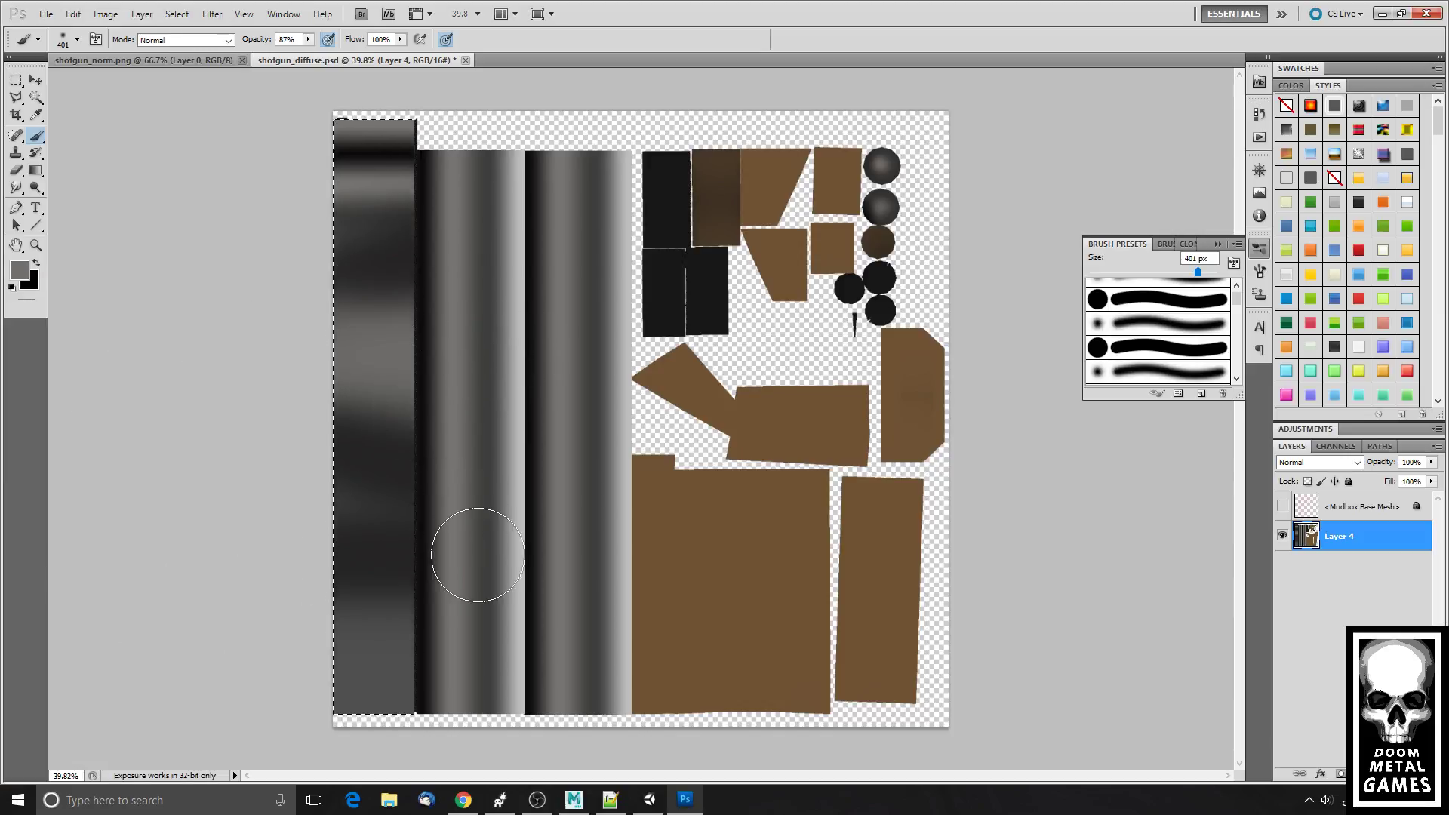
pyautogui.keyDown('alt'); pyautogui.click(384, 544); pyautogui.keyUp('alt')
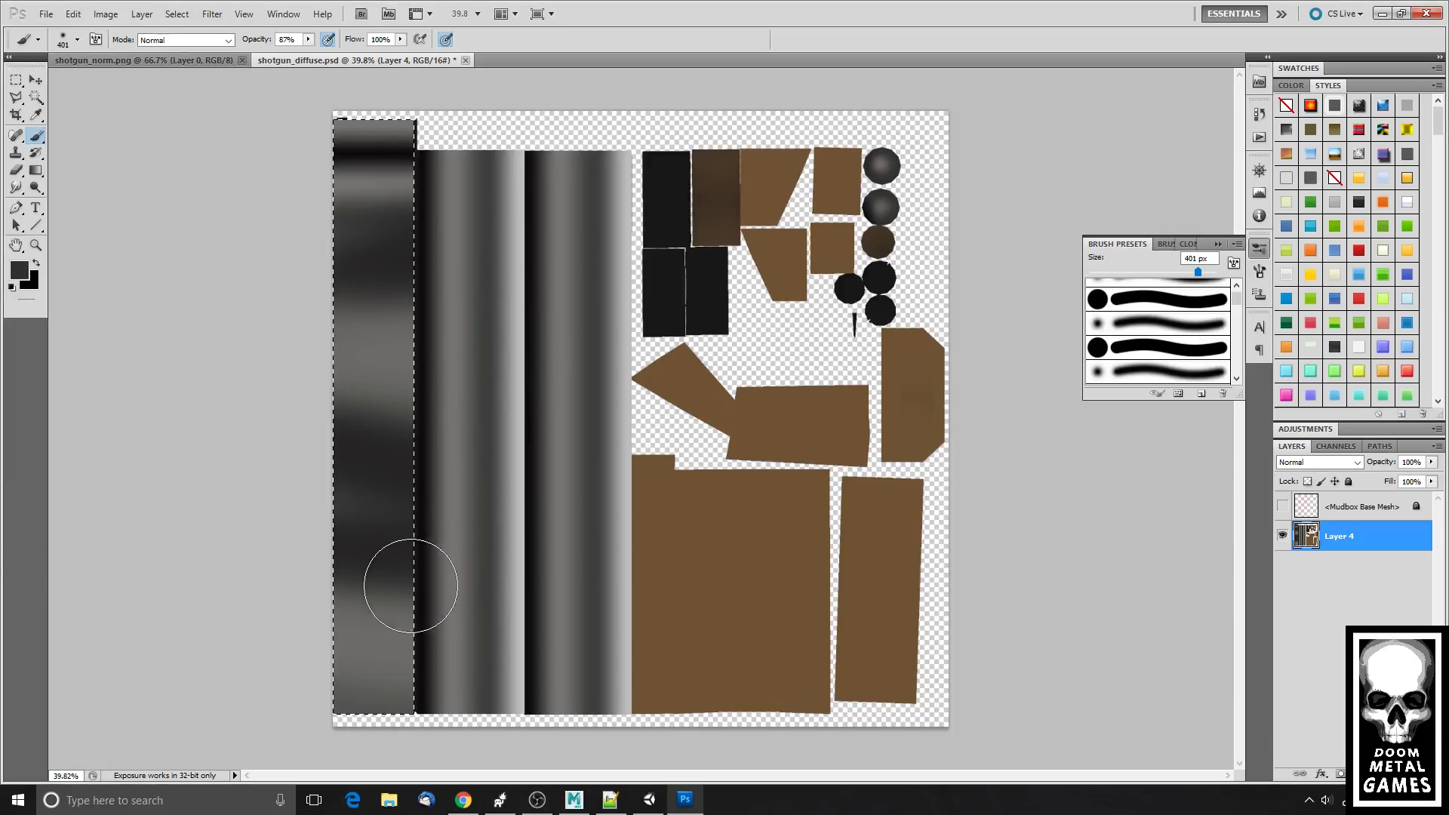
pyautogui.moveTo(506, 392); pyautogui.dragTo(249, 307)
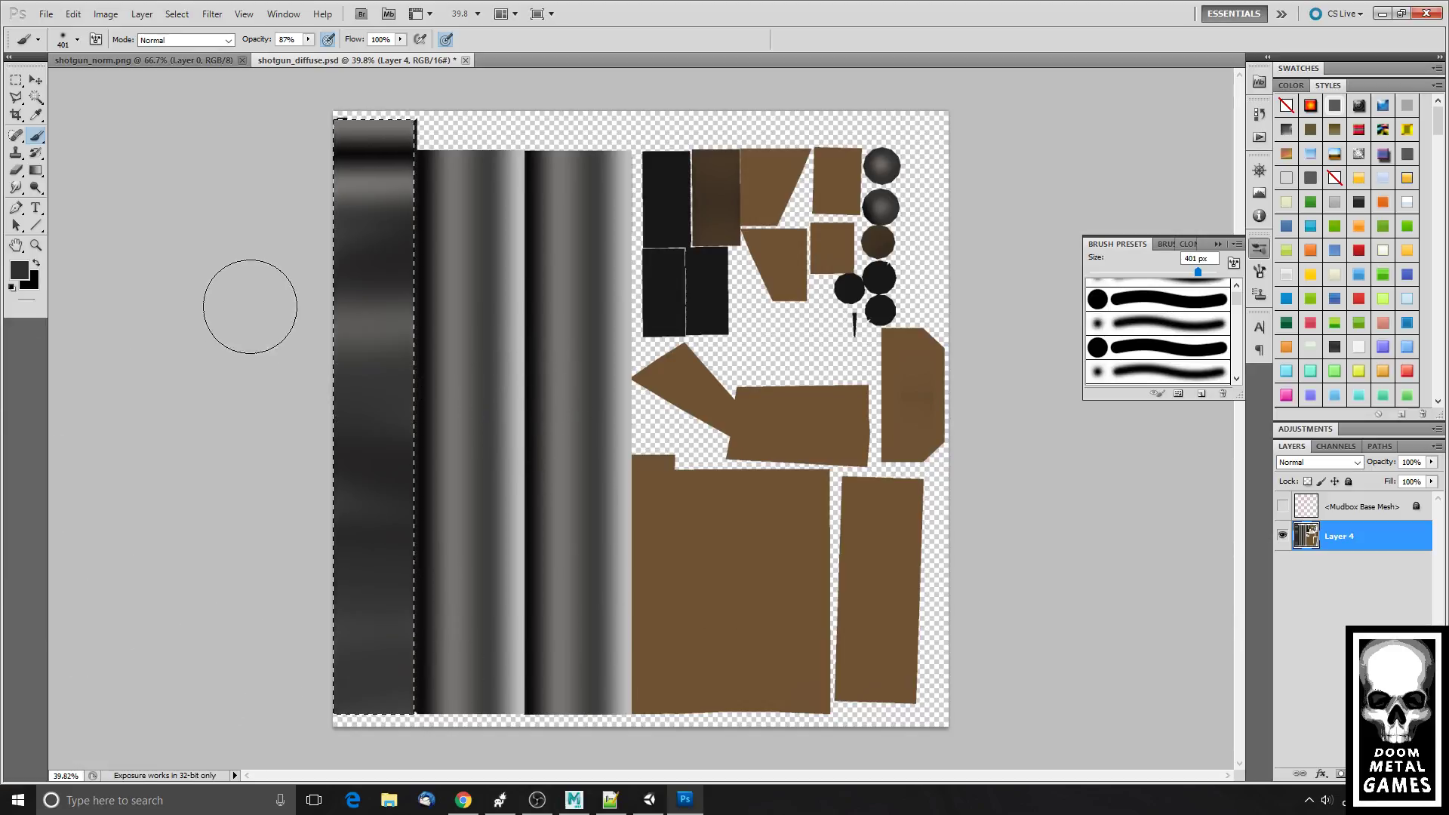
# - Paint light grey highlight bands across the middle and lower strip with a 174 px brush at 43% opacity
pyautogui.click(77, 40)
pyautogui.moveTo(123, 80); pyautogui.dragTo(124, 79)
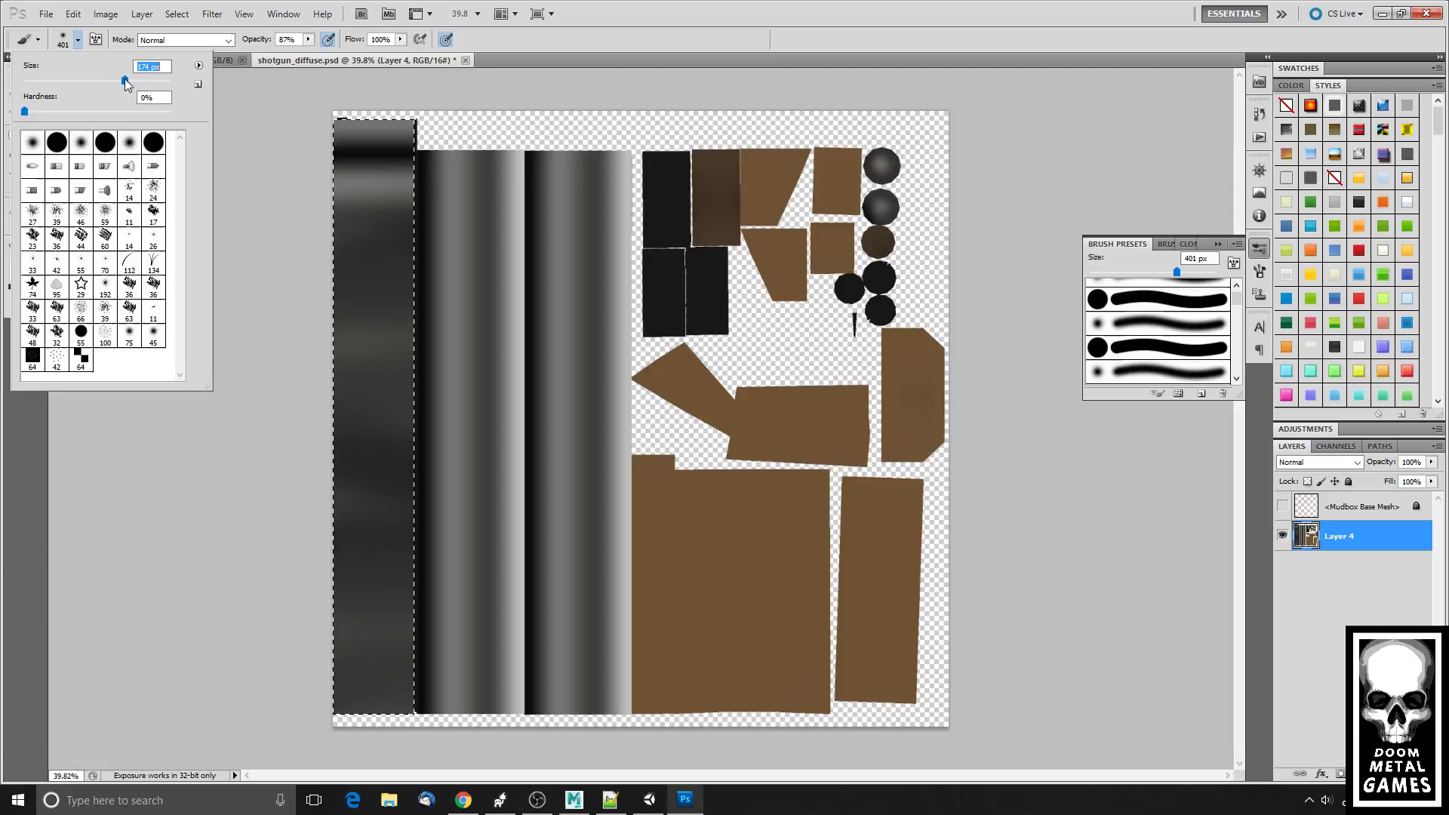
pyautogui.click(308, 40)
pyautogui.click(274, 53)
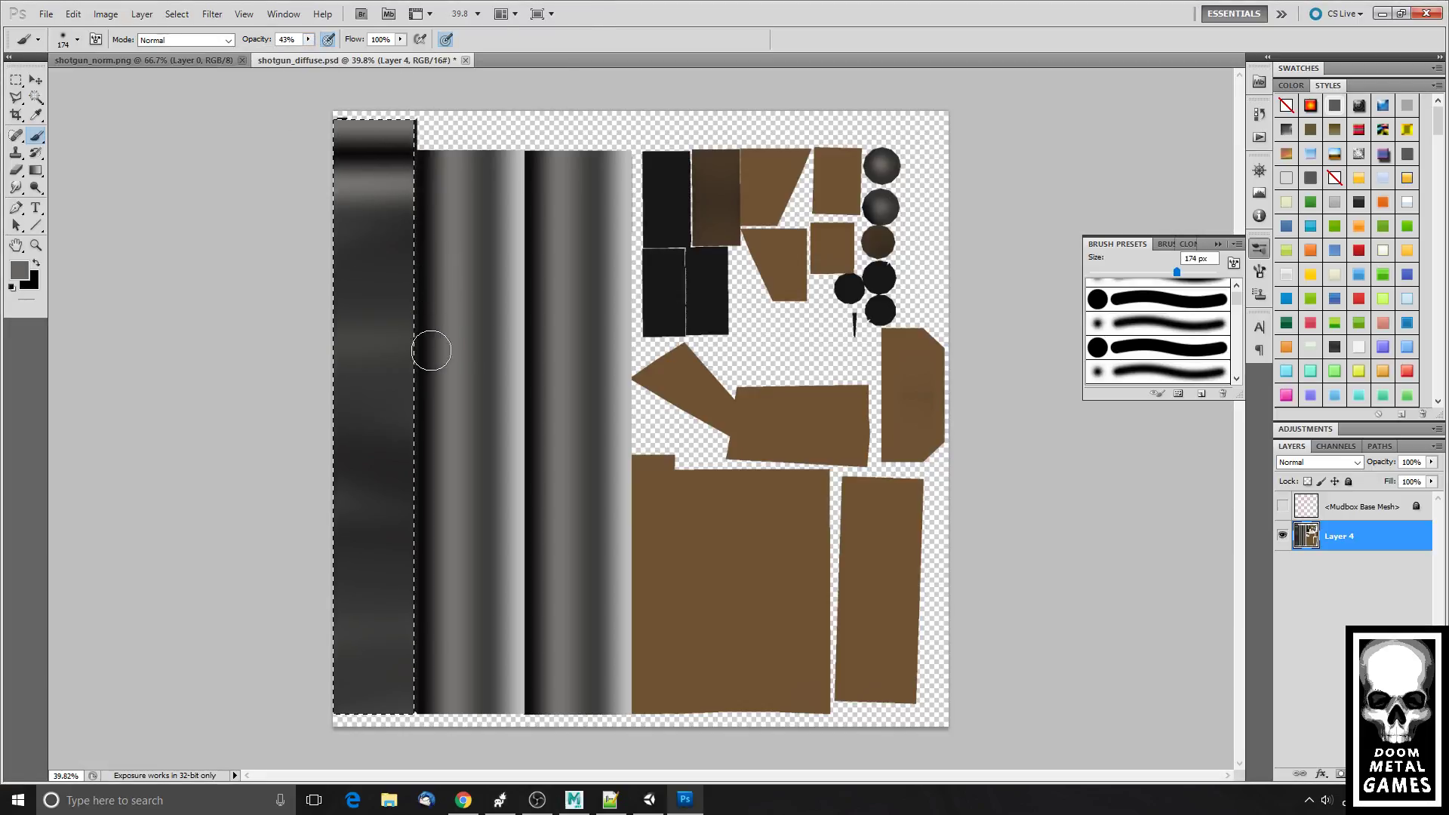
pyautogui.moveTo(431, 351); pyautogui.dragTo(339, 345)
pyautogui.moveTo(437, 501); pyautogui.dragTo(325, 521)
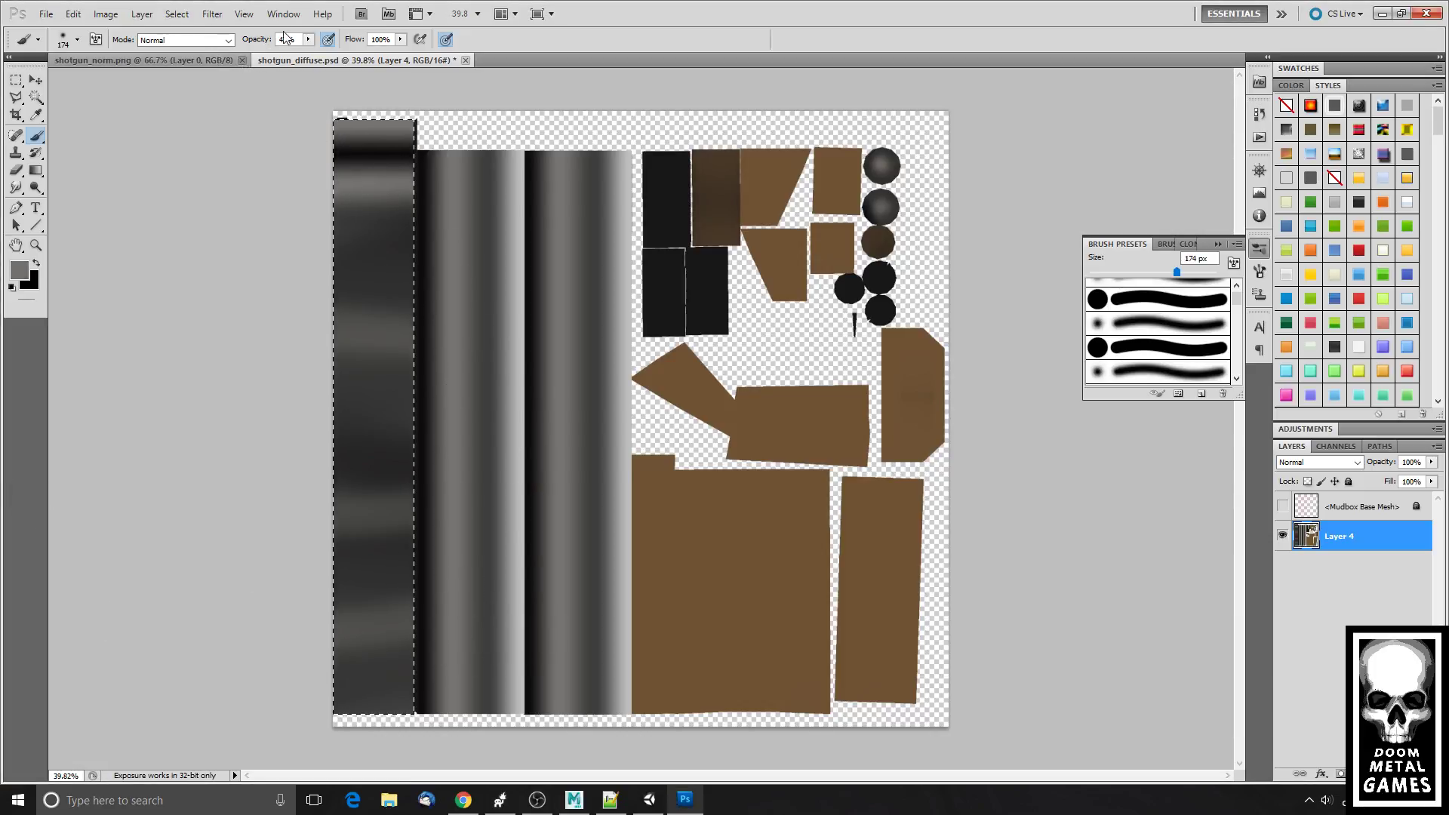
# - Brush a highlight across the upper part of the selected strip in Color Dodge mode at 131 px and 14% opacity
pyautogui.click(308, 40)
pyautogui.click(287, 54)
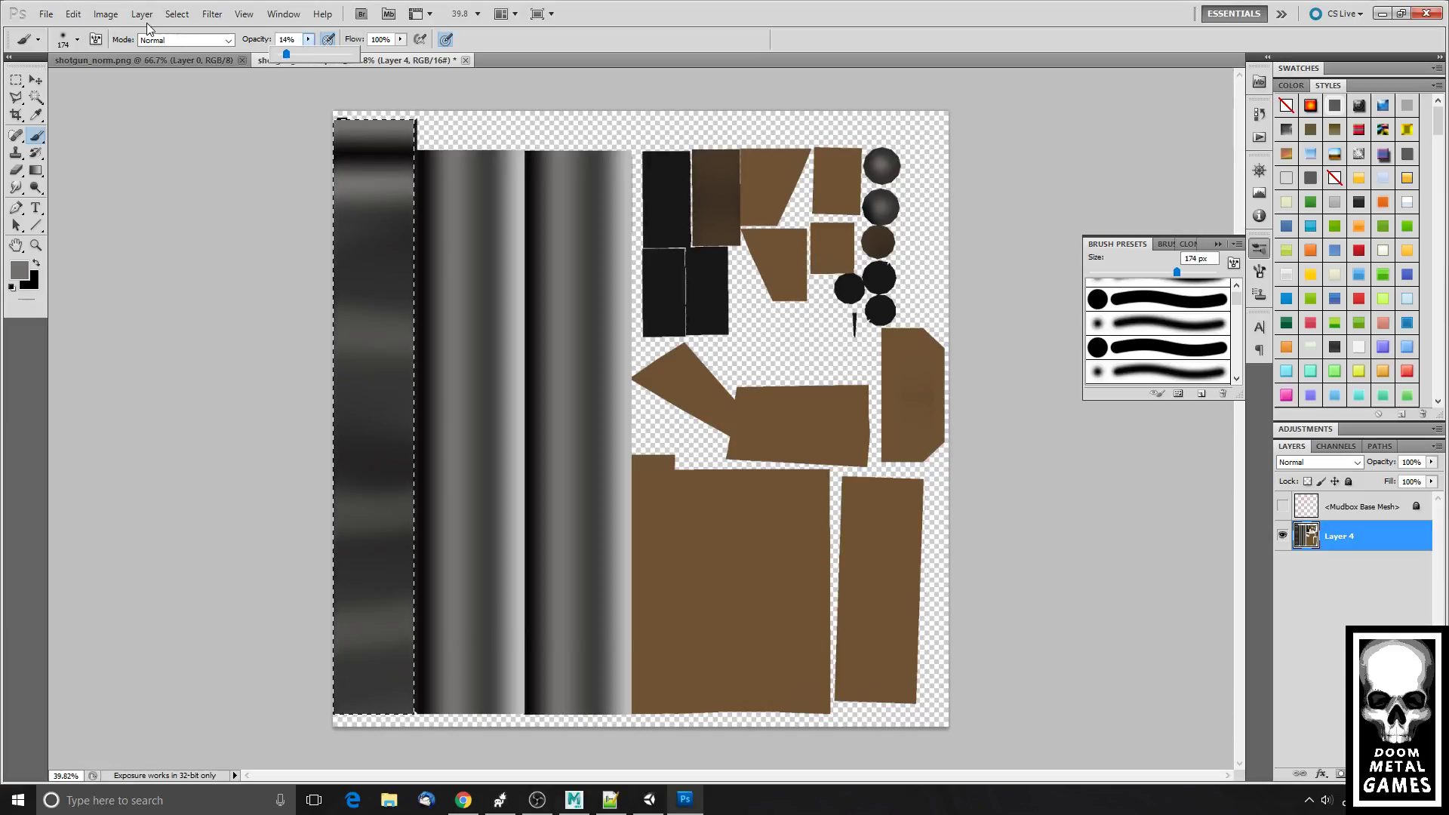
pyautogui.click(75, 39)
pyautogui.moveTo(65, 79); pyautogui.dragTo(109, 80)
pyautogui.click(704, 6)
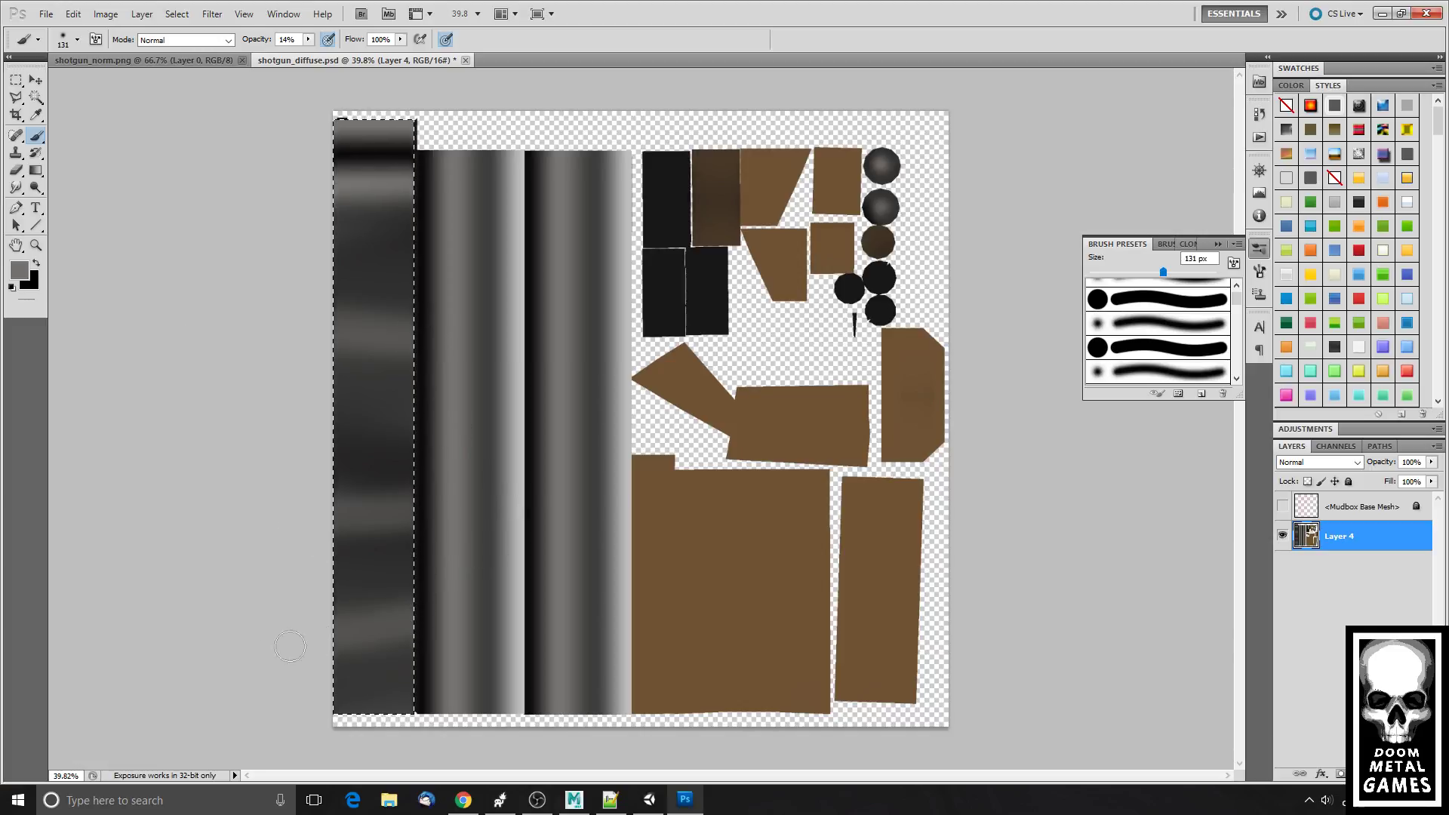
pyautogui.click(202, 42)
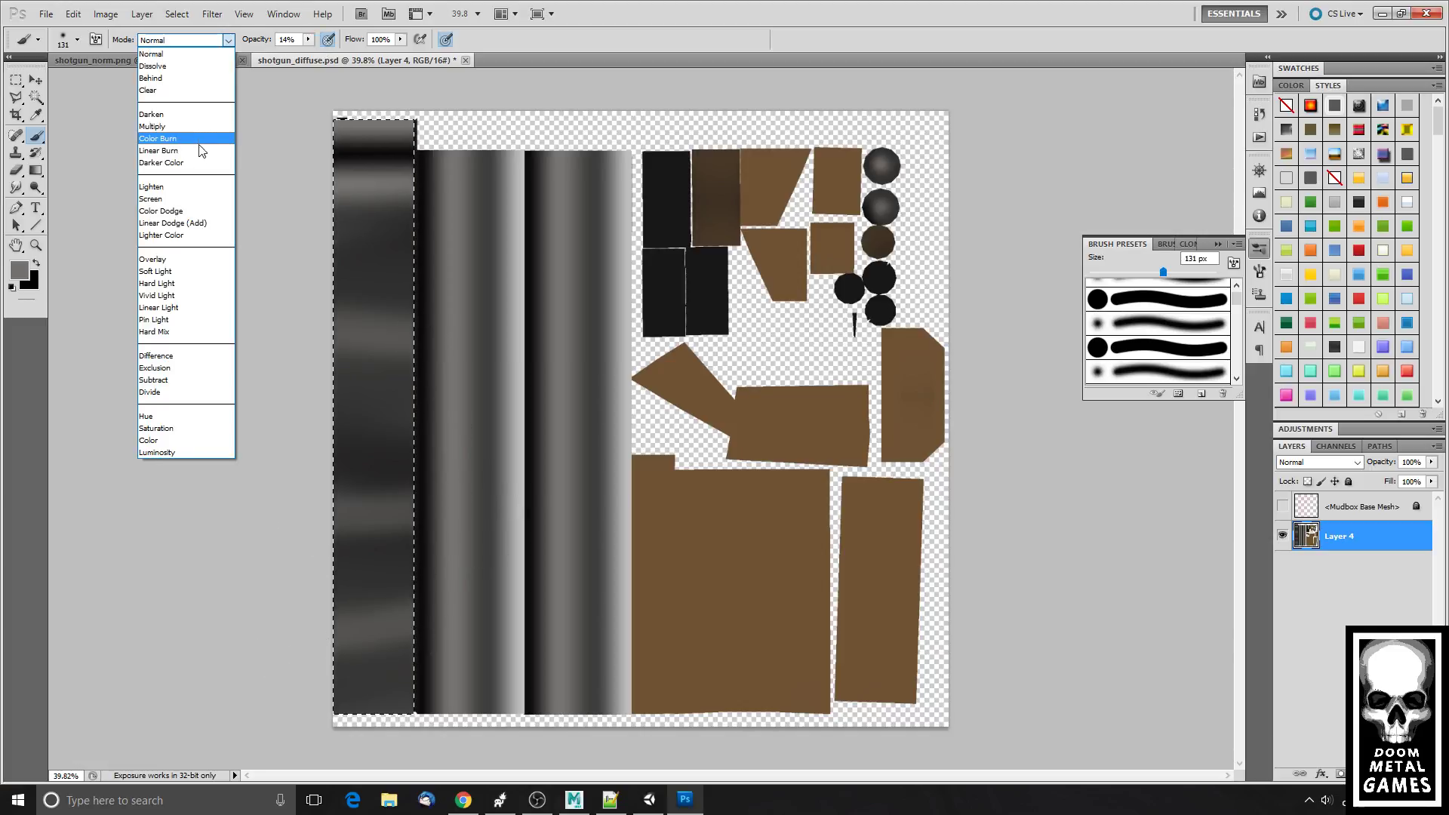
pyautogui.click(190, 203)
pyautogui.moveTo(424, 339); pyautogui.dragTo(248, 305)
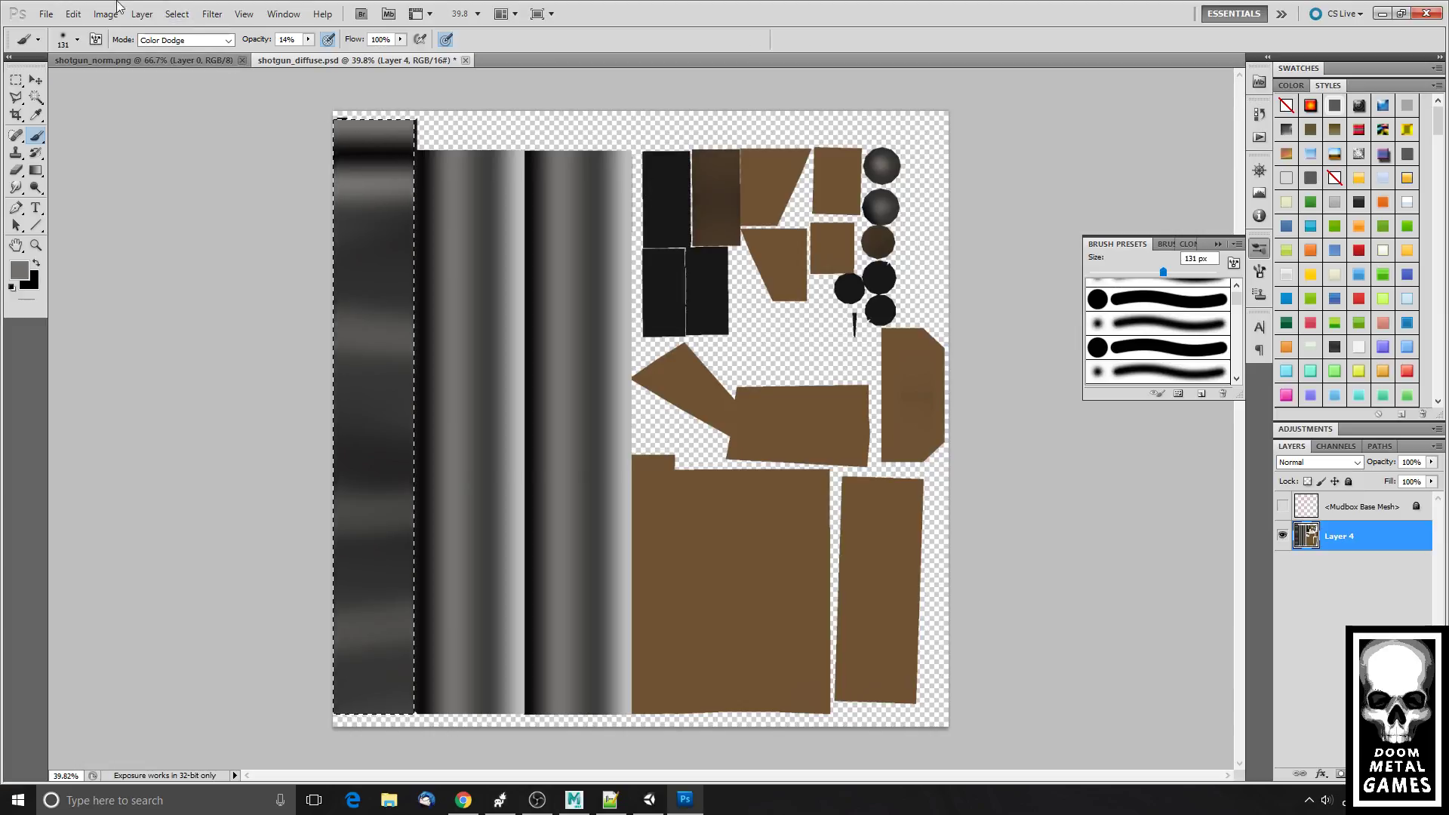
# - Save the texture, switch to Silo and reload shotgun_diffuse.psd as the material's texture to check the strip between the barrels
pyautogui.click(46, 14)
pyautogui.click(126, 229)
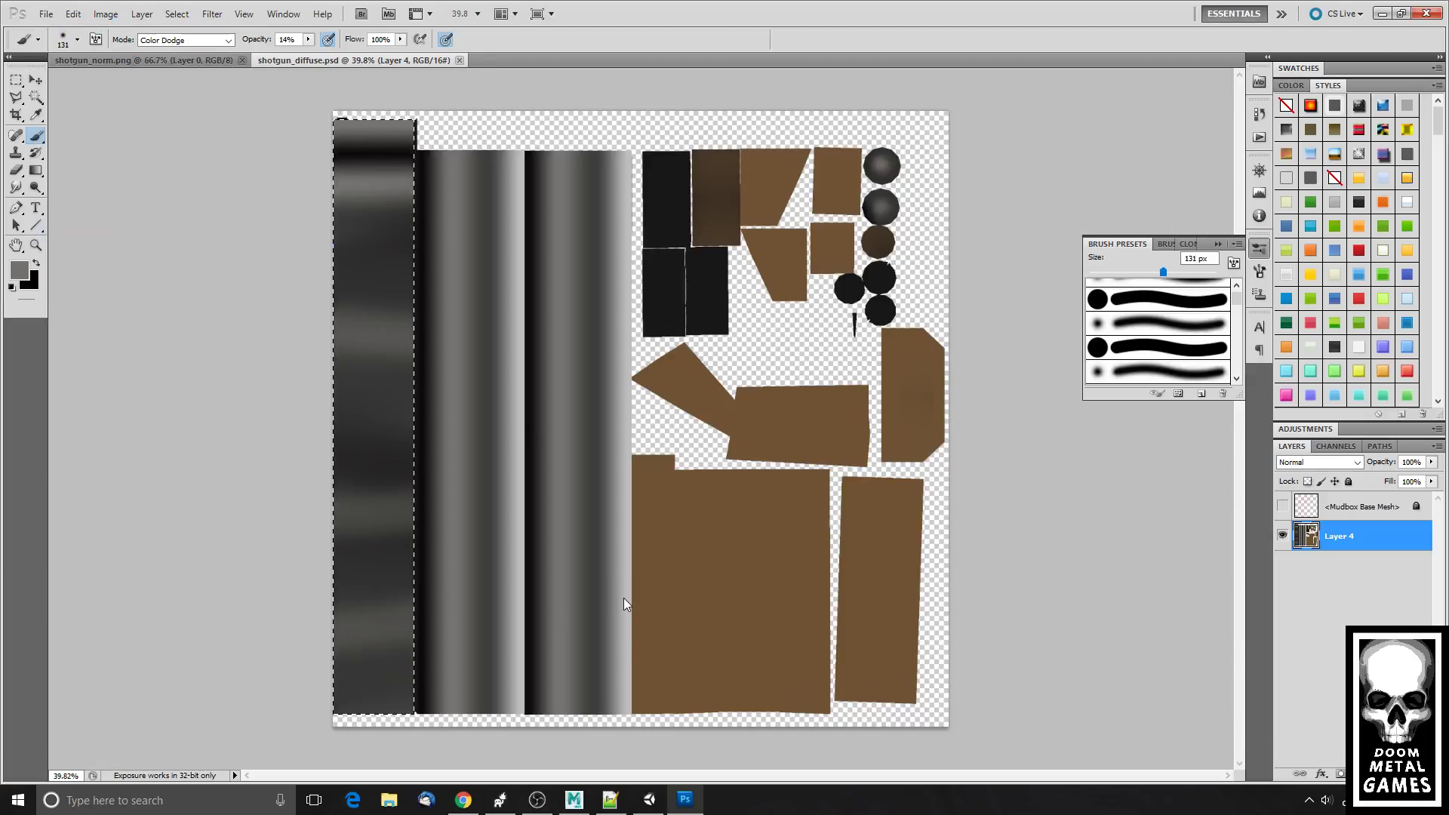
pyautogui.click(499, 799)
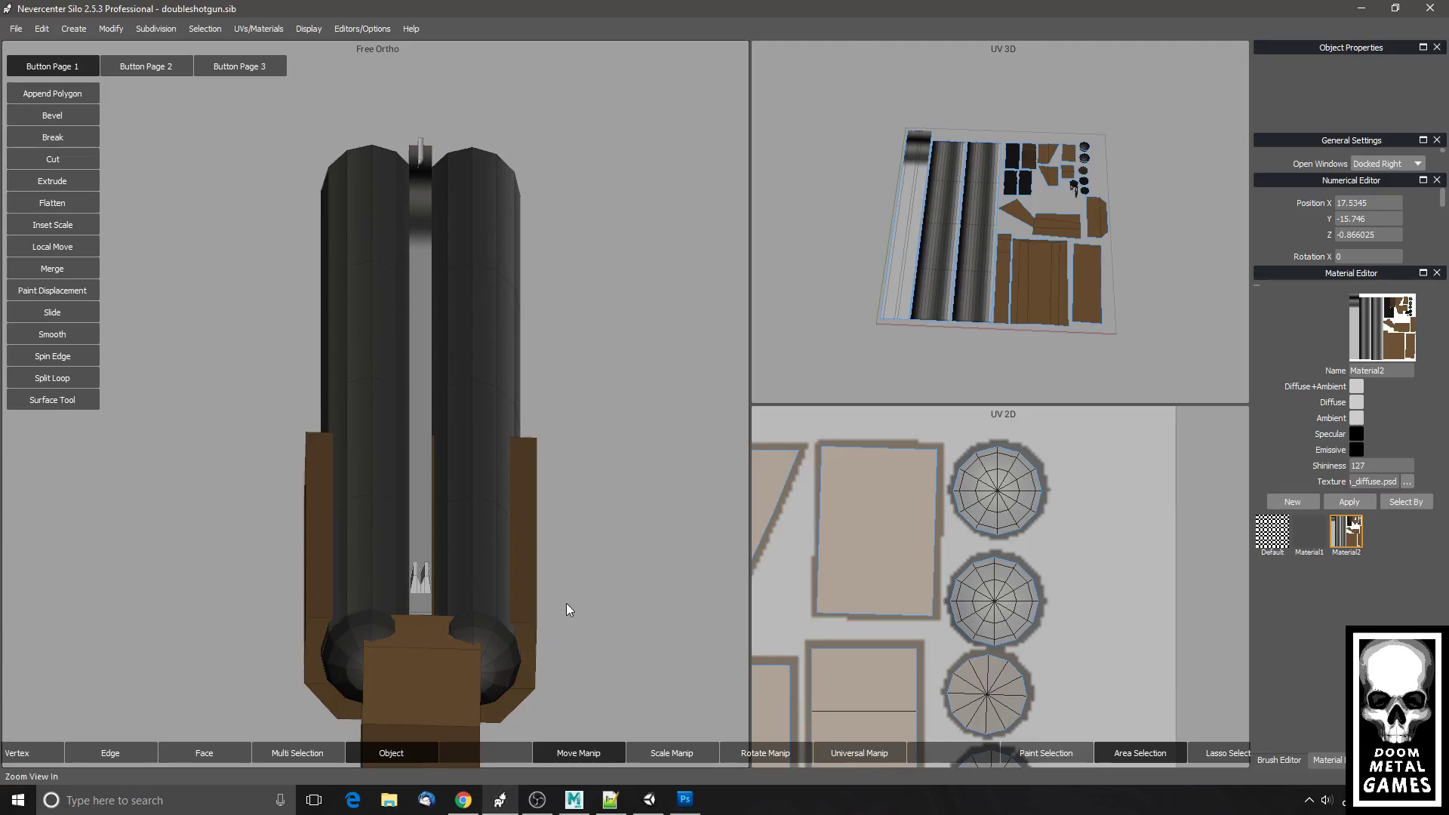
pyautogui.click(1407, 482)
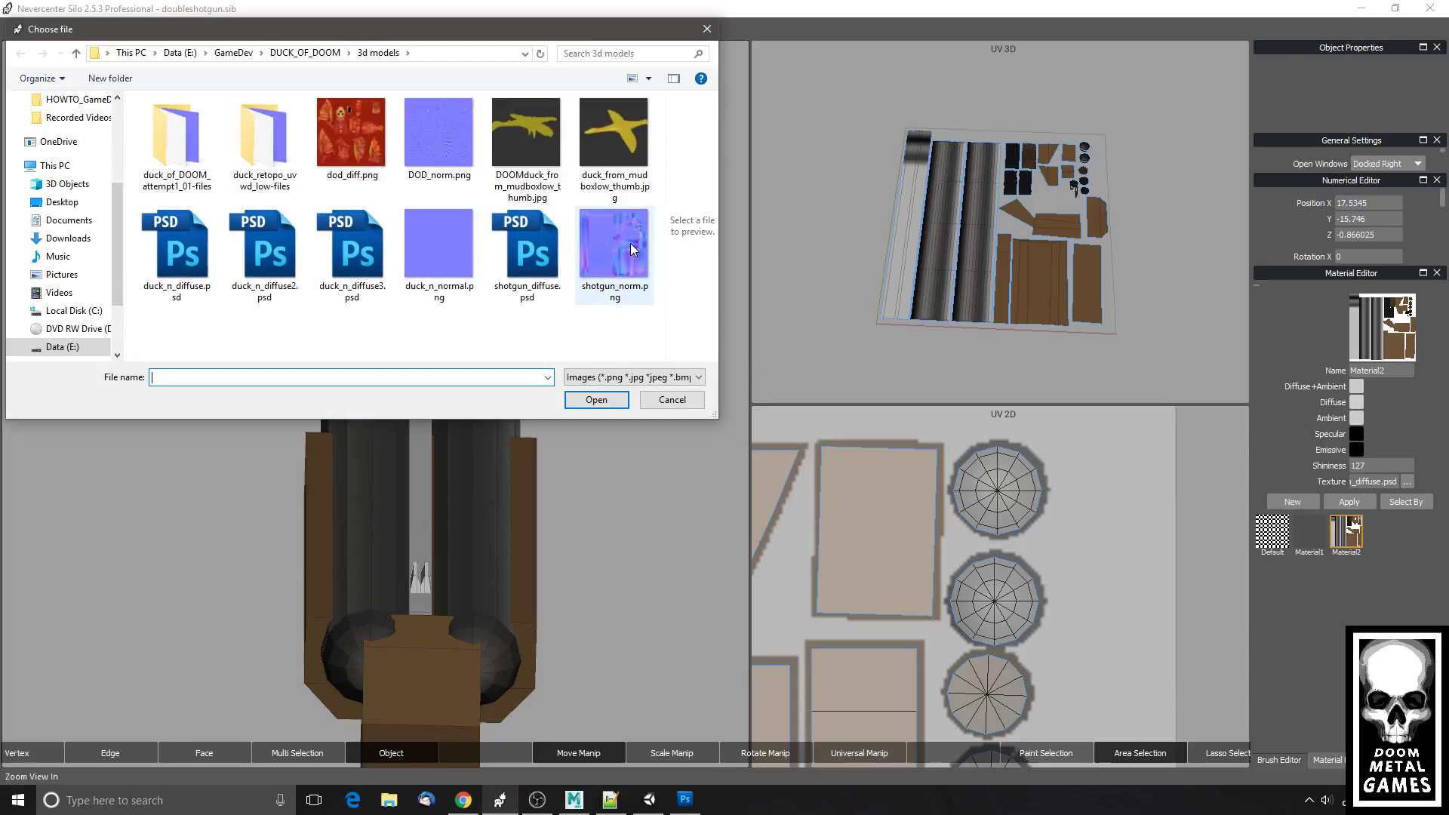
pyautogui.doubleClick(517, 229)
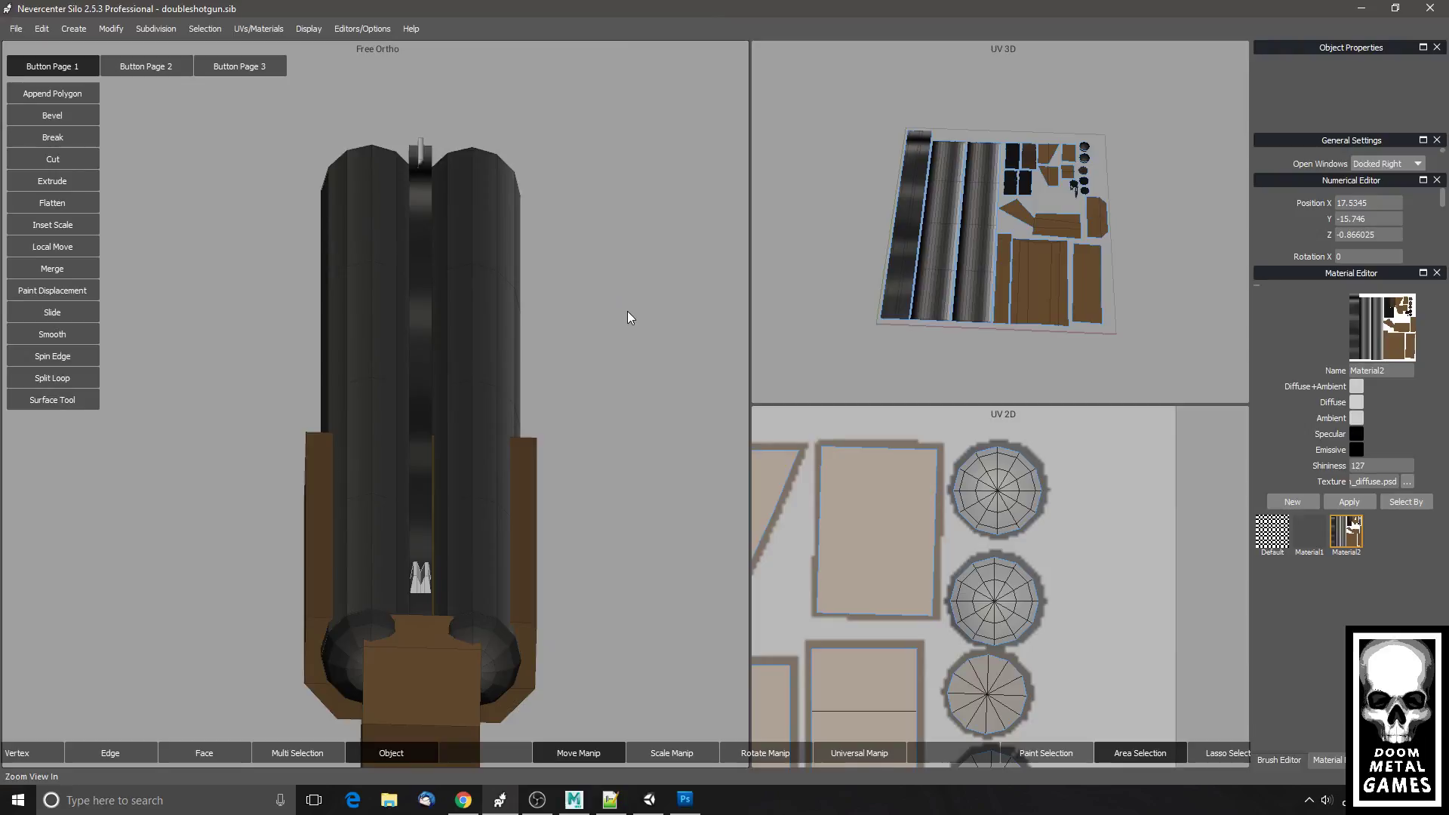
pyautogui.moveTo(595, 375)
pyautogui.mouseDown()
pyautogui.moveTo(597, 349)
pyautogui.moveTo(600, 375)
pyautogui.mouseUp()
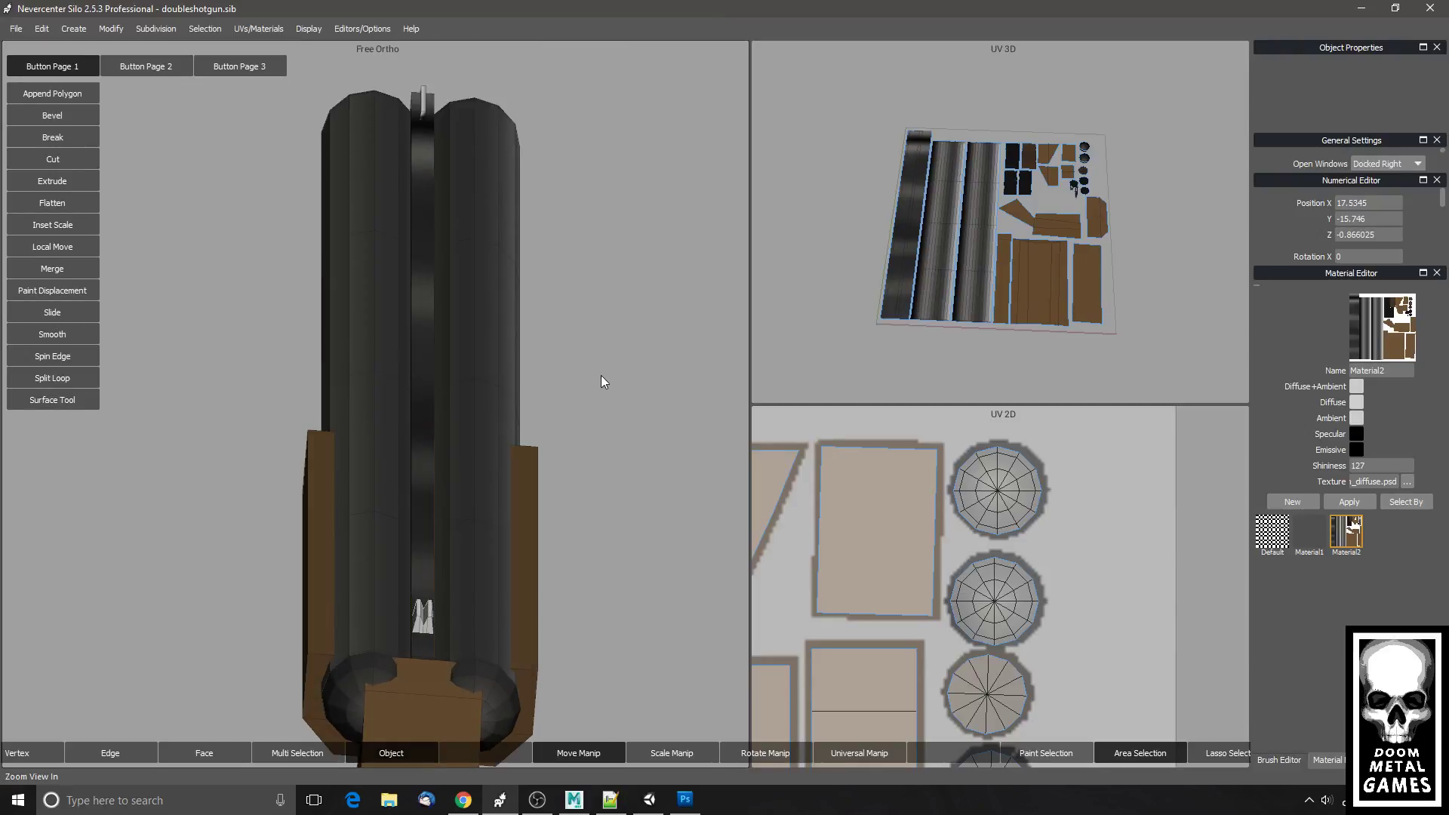
# - Back in Photoshop, tone down the selected strip's bands with its sampled dark grey, using a 172 px Normal brush at 36% opacity
pyautogui.click(686, 802)
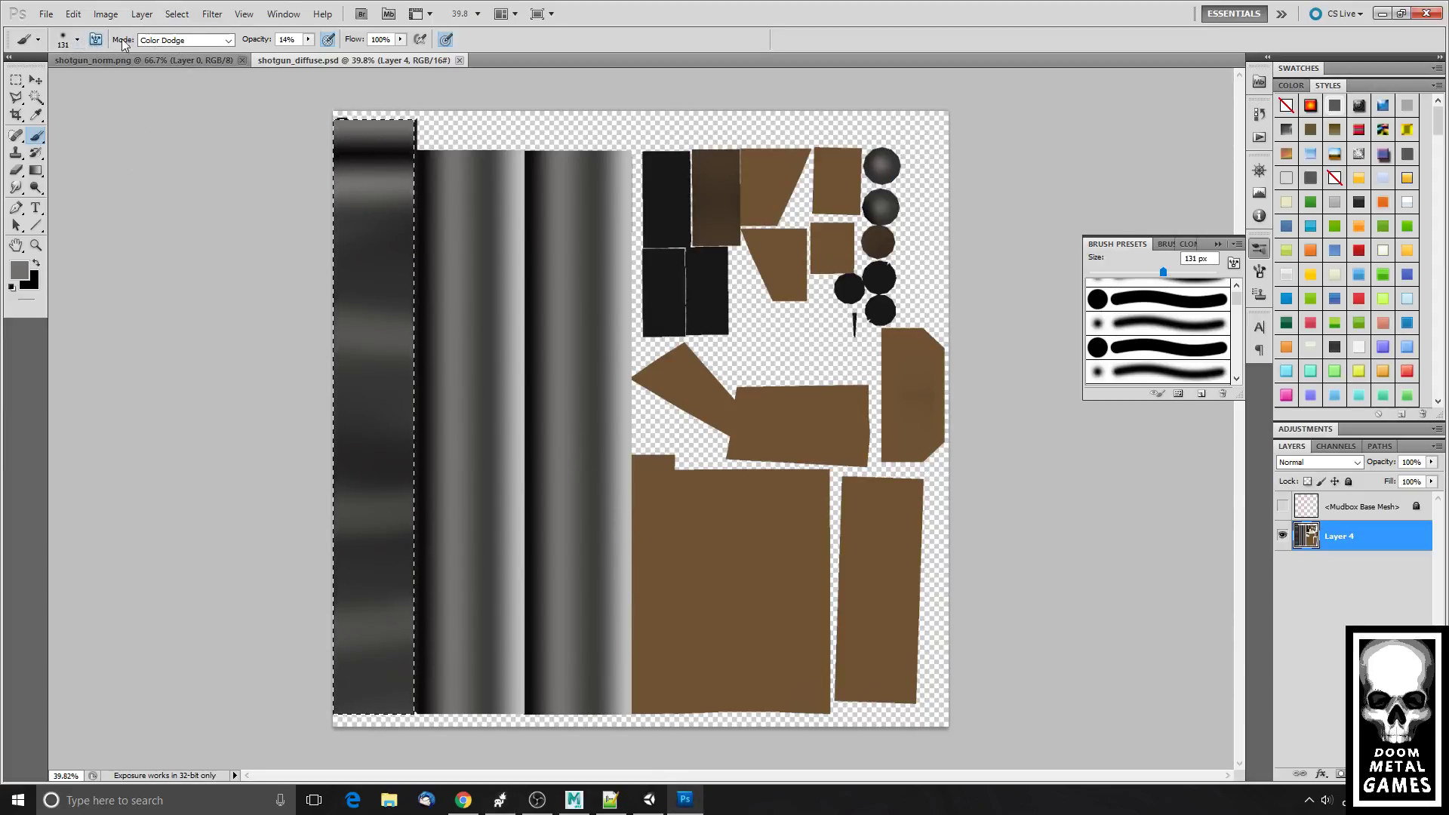
pyautogui.click(185, 40)
pyautogui.click(169, 49)
pyautogui.click(309, 39)
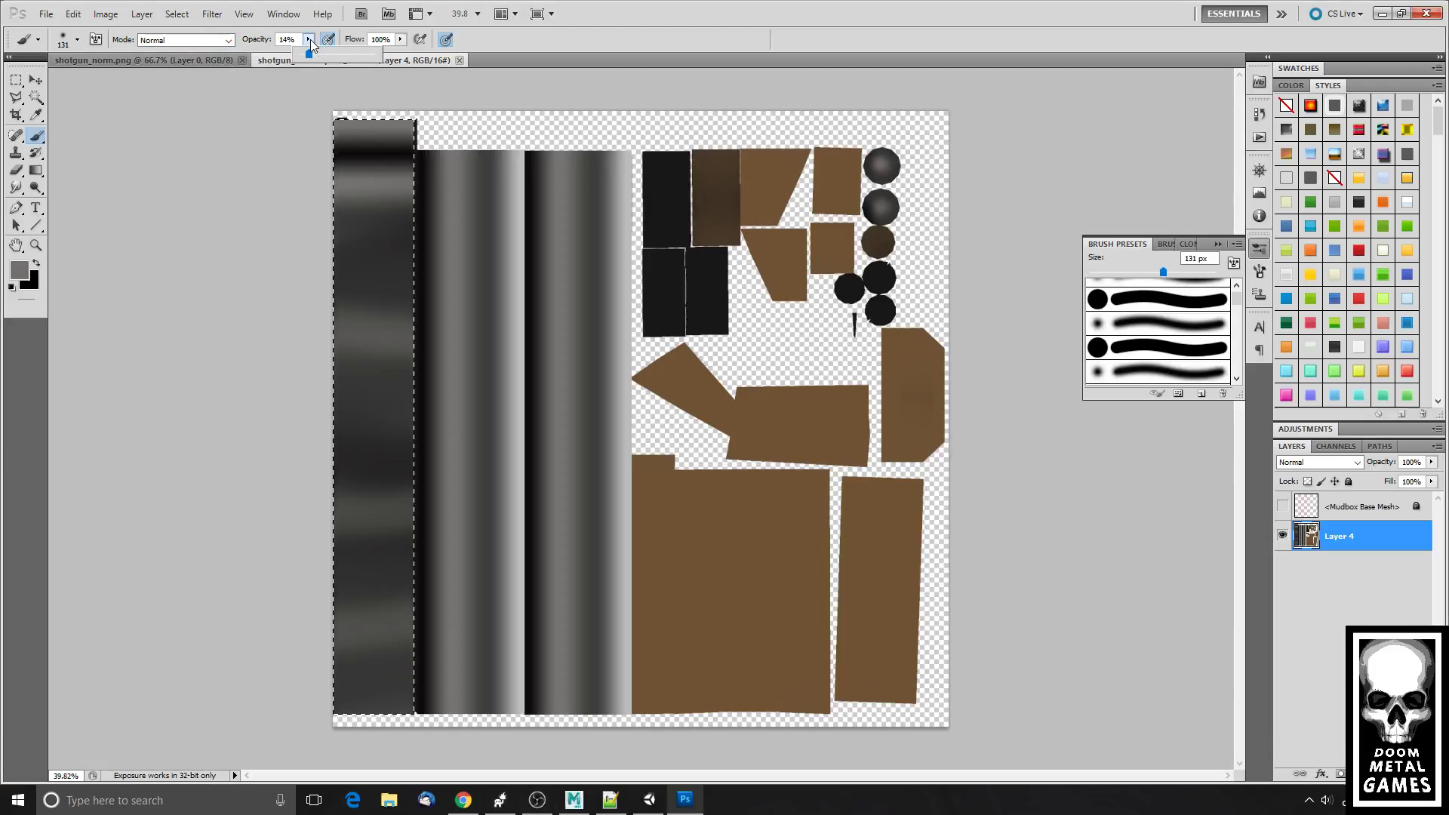
pyautogui.moveTo(309, 53); pyautogui.dragTo(341, 61)
pyautogui.click(793, 7)
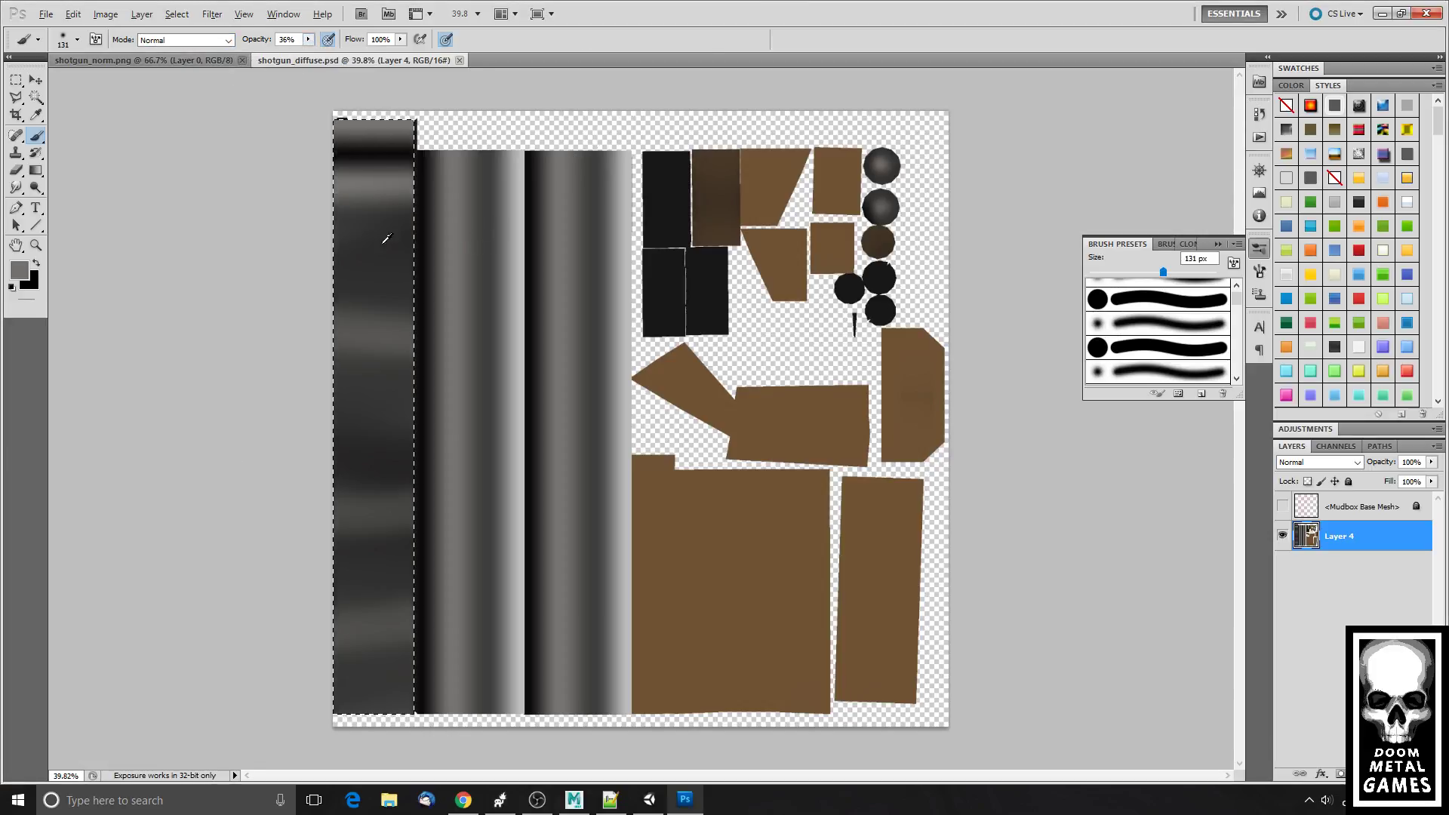
pyautogui.keyDown('alt'); pyautogui.click(376, 217); pyautogui.keyUp('alt')
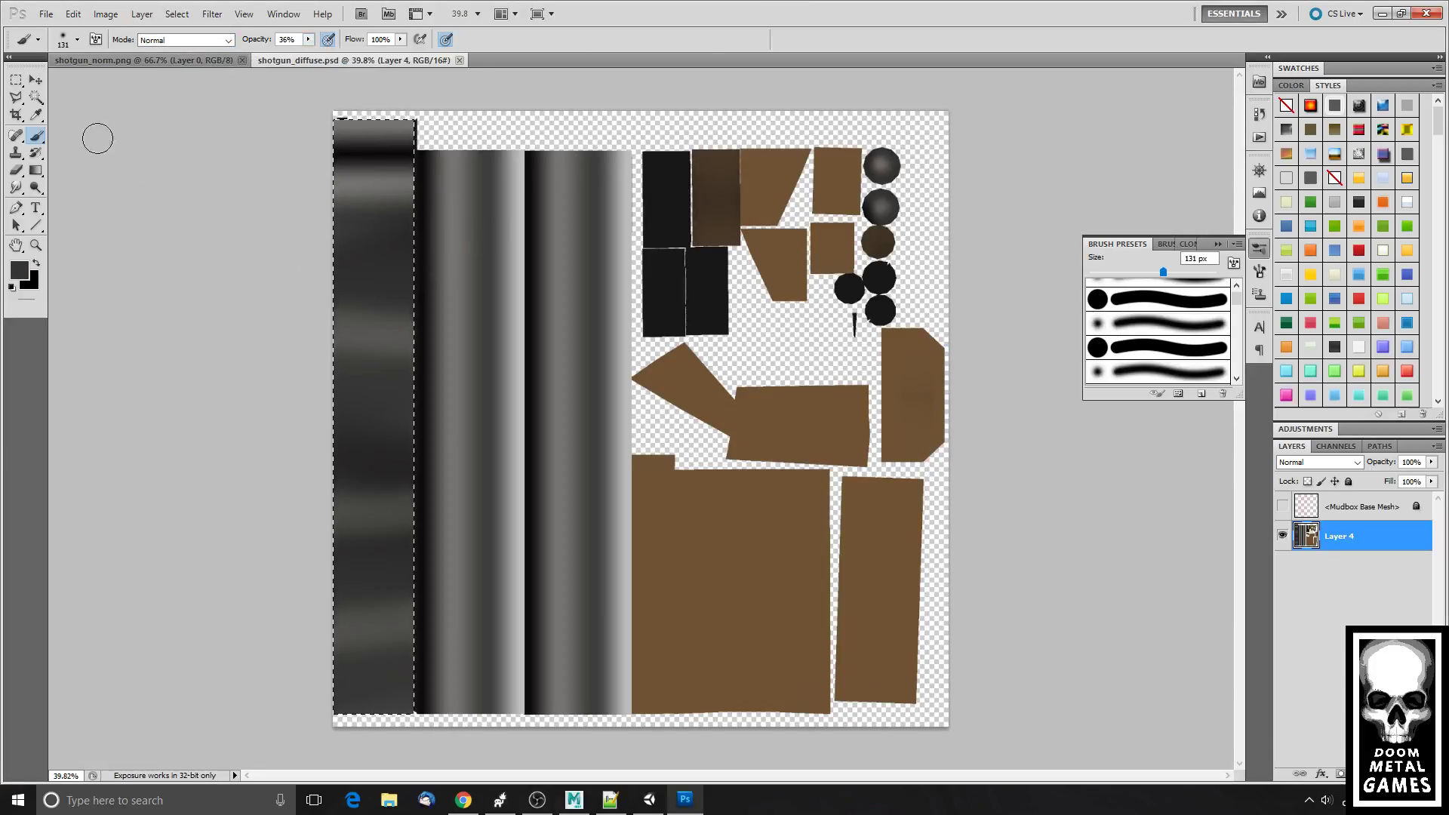
pyautogui.click(78, 42)
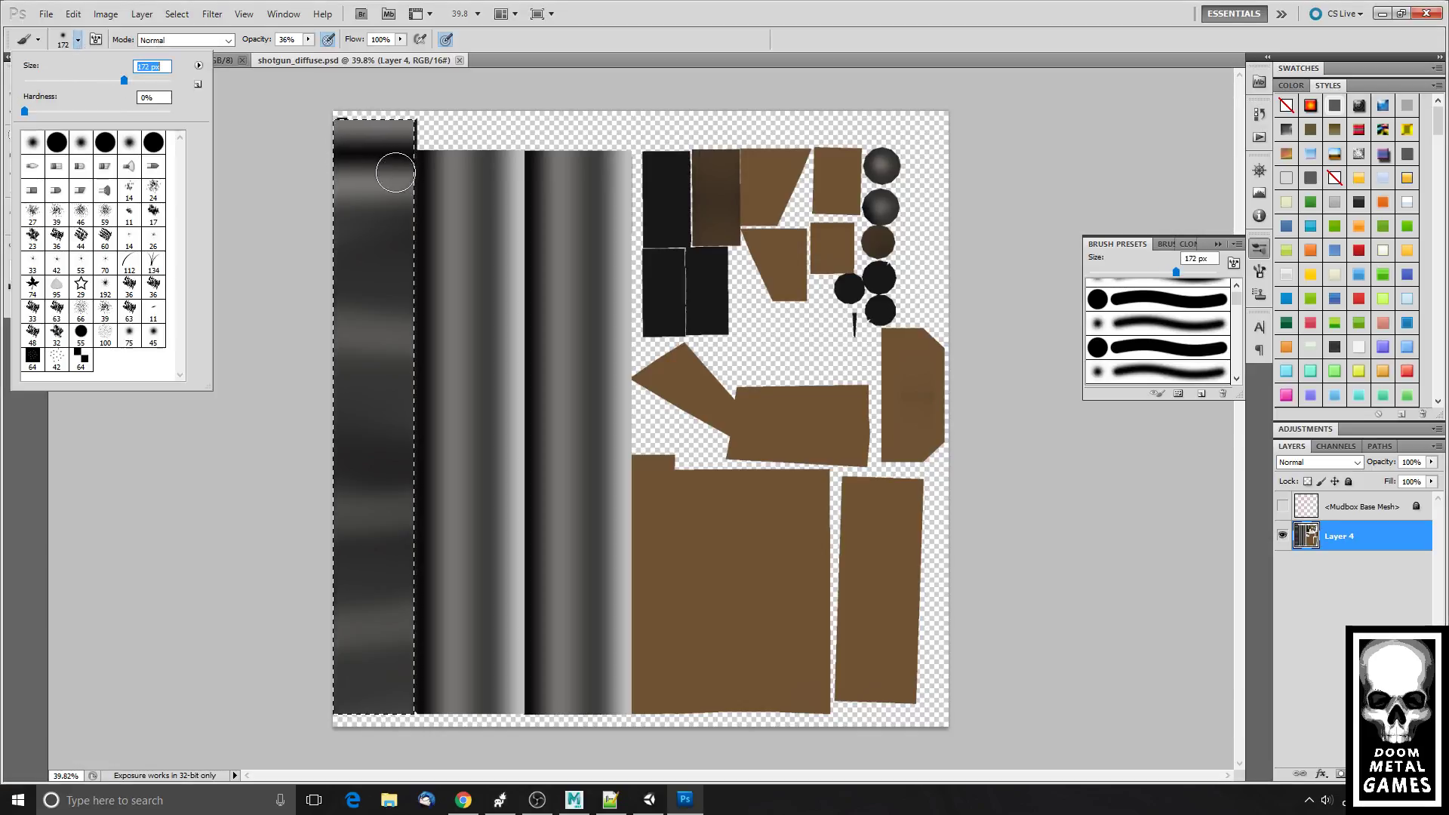
pyautogui.click(344, 207)
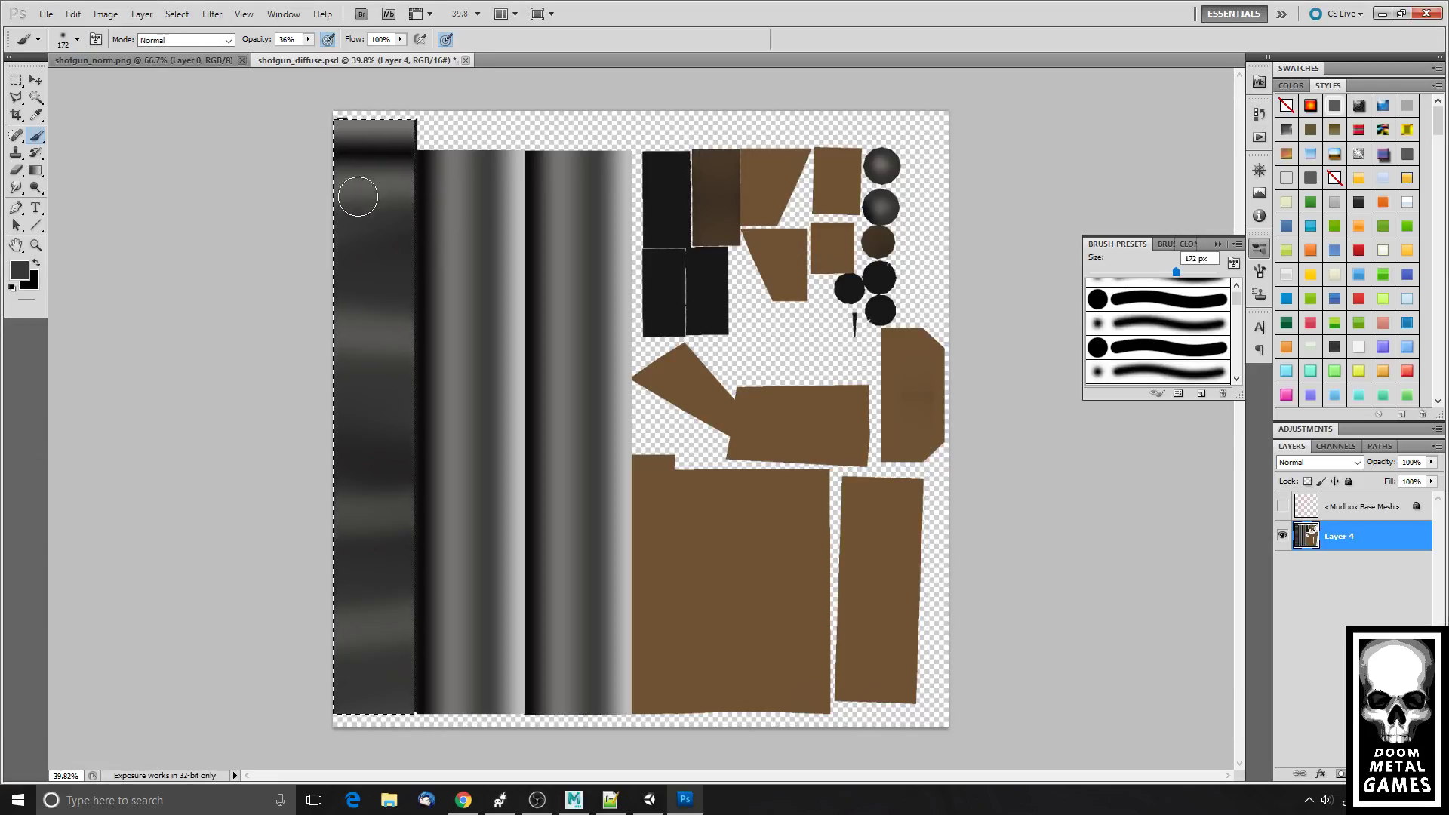
pyautogui.moveTo(424, 132); pyautogui.dragTo(309, 139)
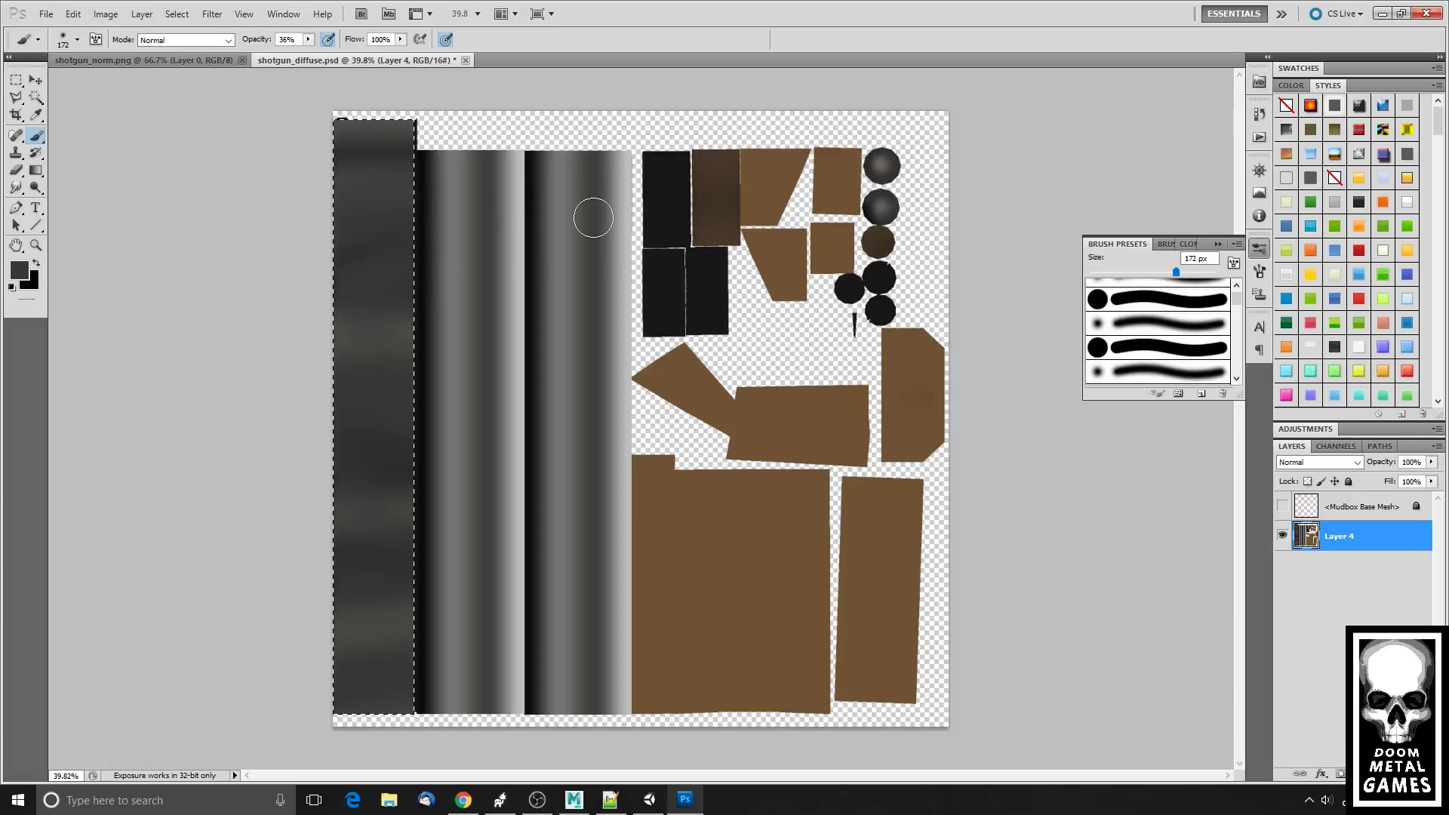
# - Select a rectangle around the small tapered piece below the dark circles, paint it dark grey and clear the selection
pyautogui.scroll(5, 930, 306)
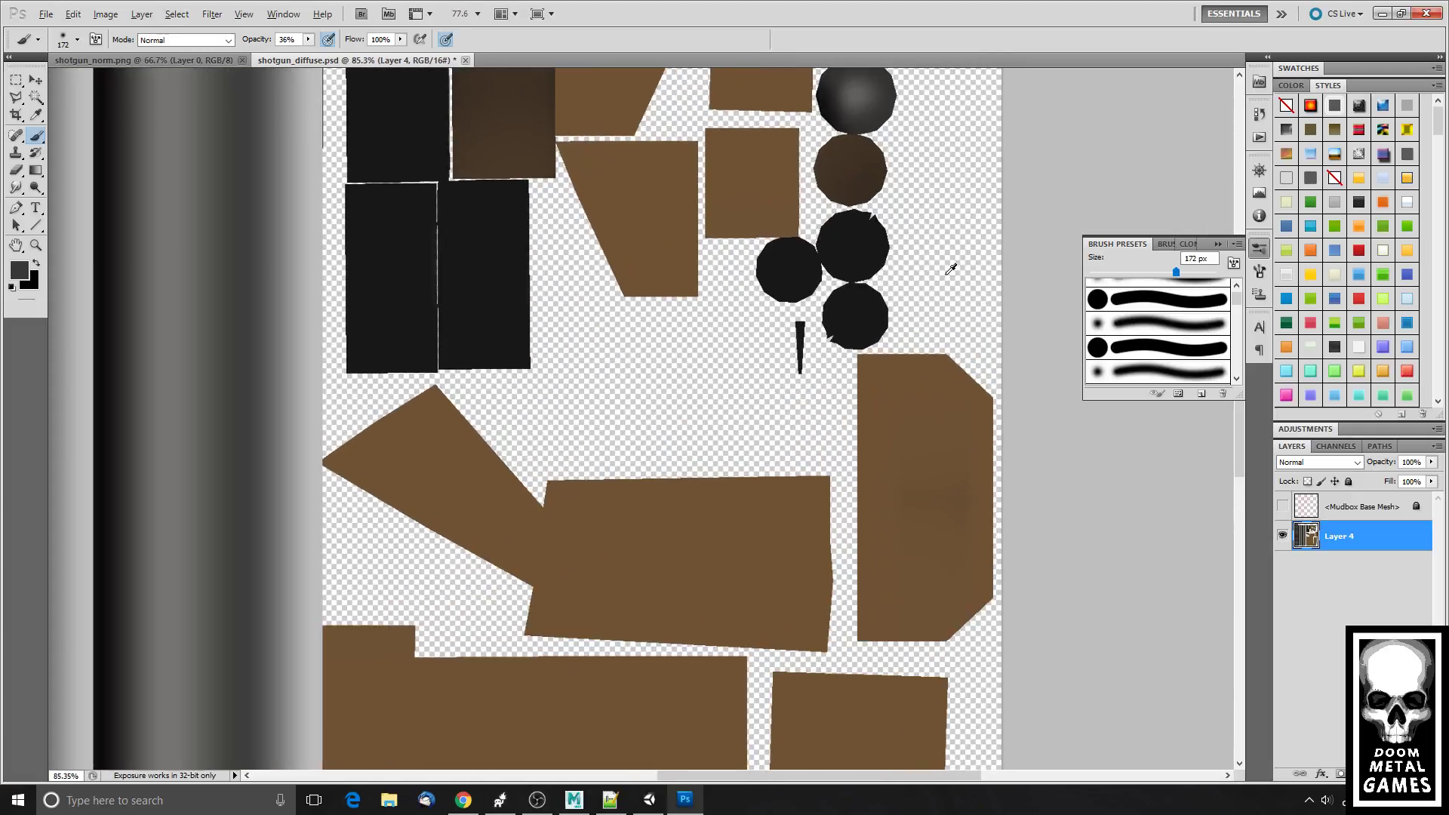
pyautogui.click(16, 79)
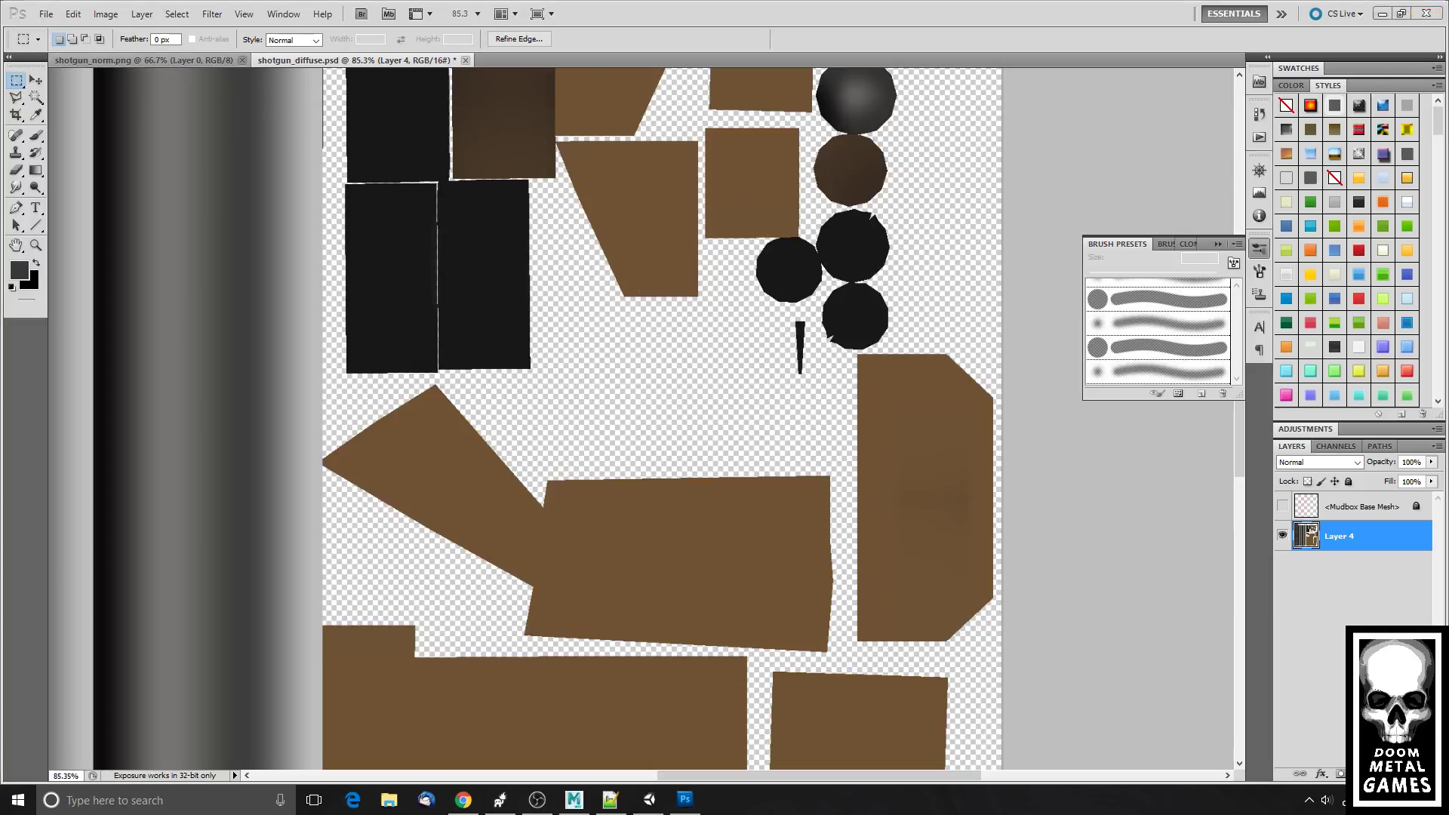
pyautogui.press('b')
pyautogui.moveTo(805, 344)
pyautogui.mouseDown()
pyautogui.moveTo(792, 328)
pyautogui.moveTo(788, 368)
pyautogui.mouseUp()
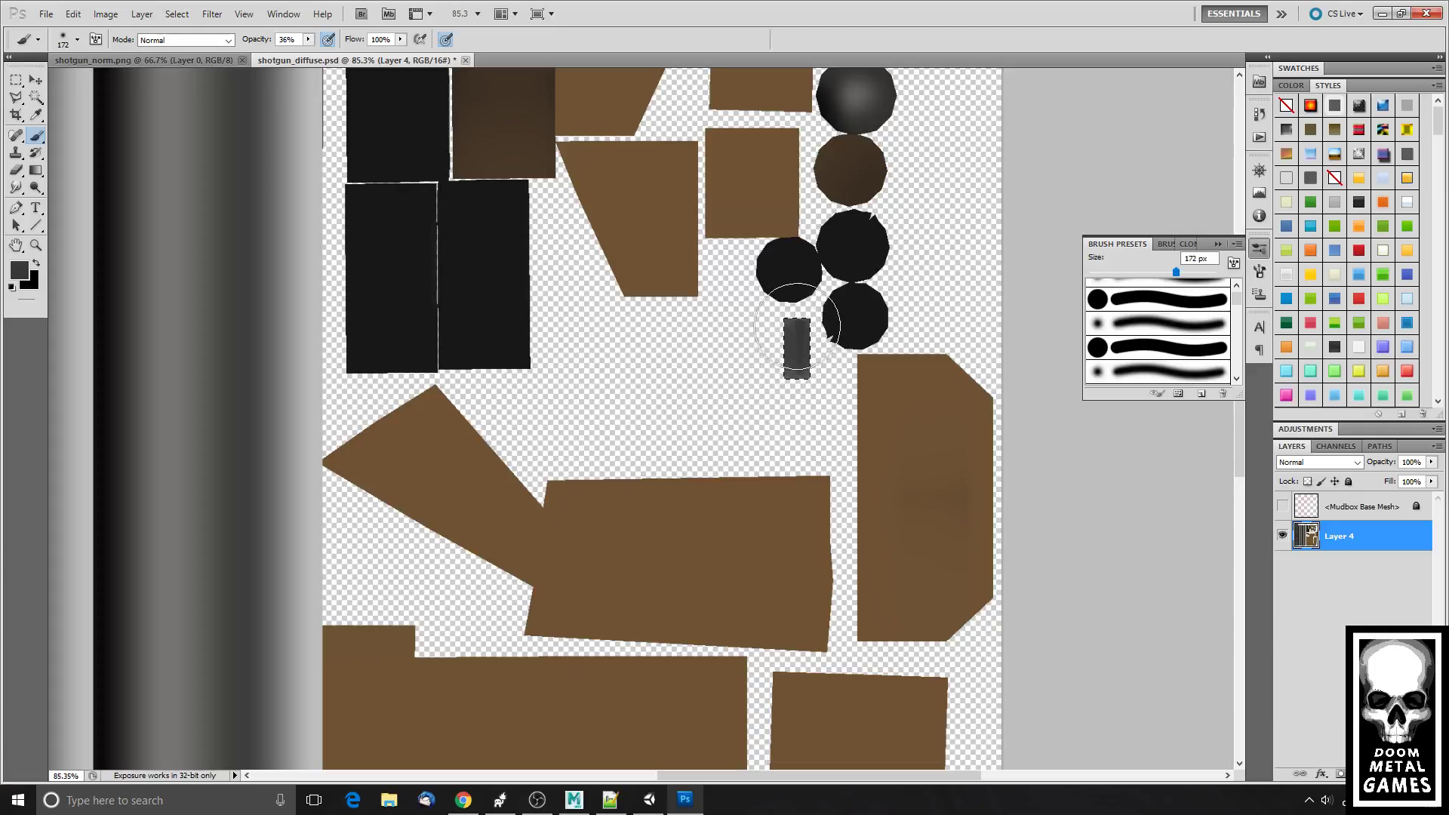
pyautogui.scroll(-3, 664, 223)
pyautogui.scroll(-2, 664, 223)
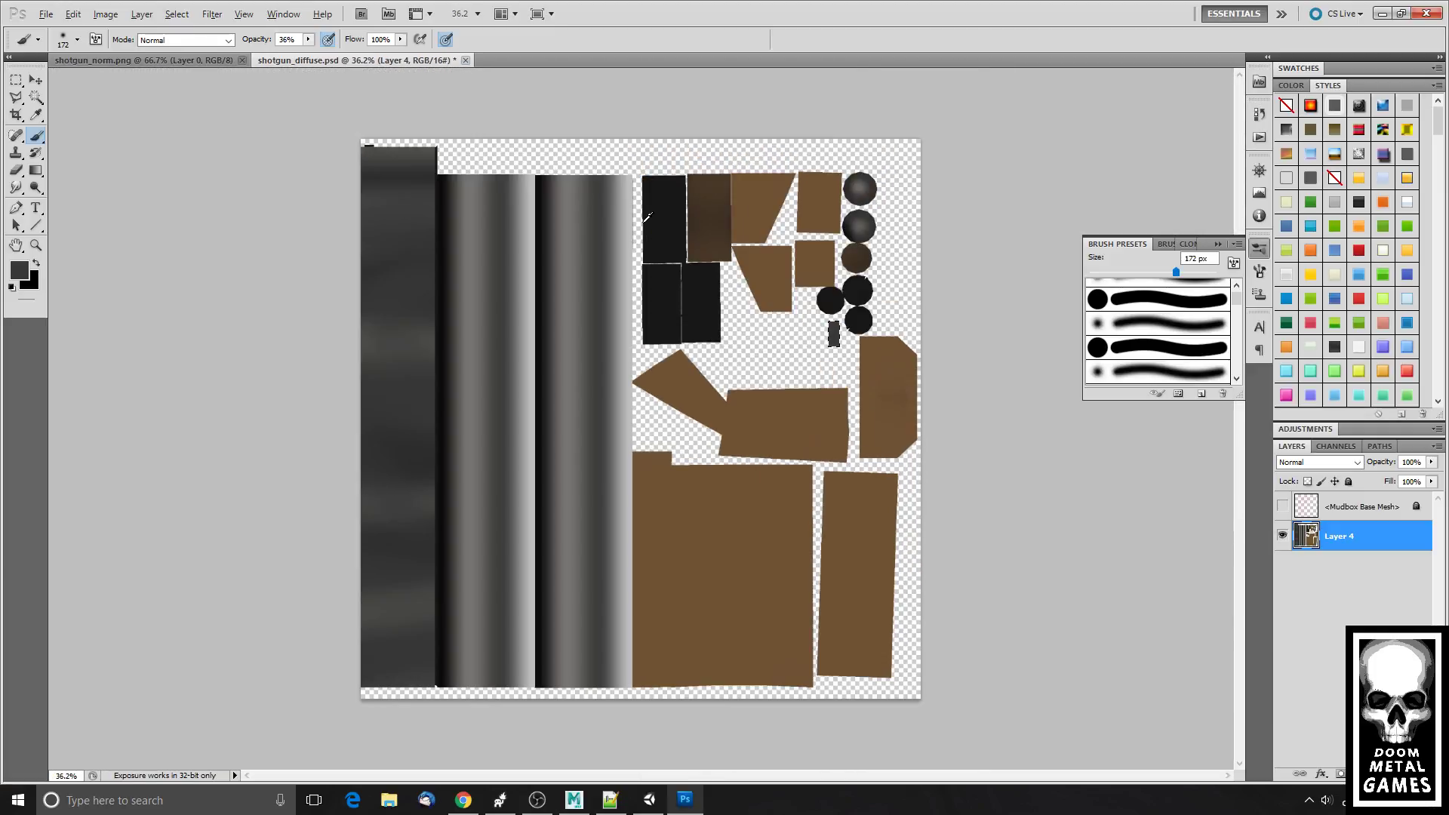
# - Select all the flat brown wood pieces with the Magic Wand at tolerance 25 and copy them to a new layer
pyautogui.scroll(1, 664, 223)
pyautogui.press('w')
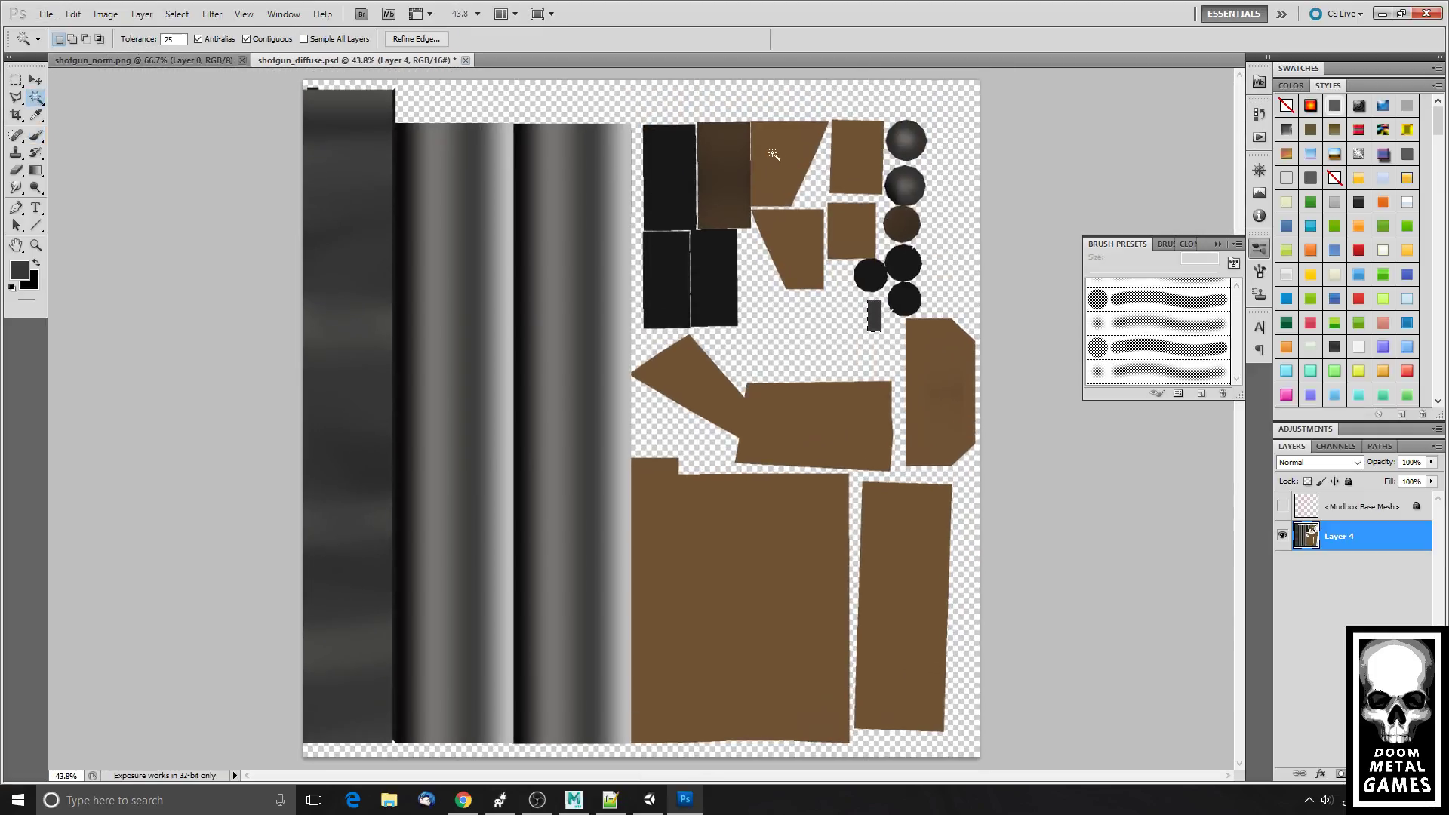
pyautogui.keyDown('shift'); pyautogui.click(853, 150); pyautogui.keyUp('shift')
pyautogui.keyDown('shift'); pyautogui.click(798, 249); pyautogui.keyUp('shift')
pyautogui.keyDown('shift'); pyautogui.click(847, 233); pyautogui.keyUp('shift')
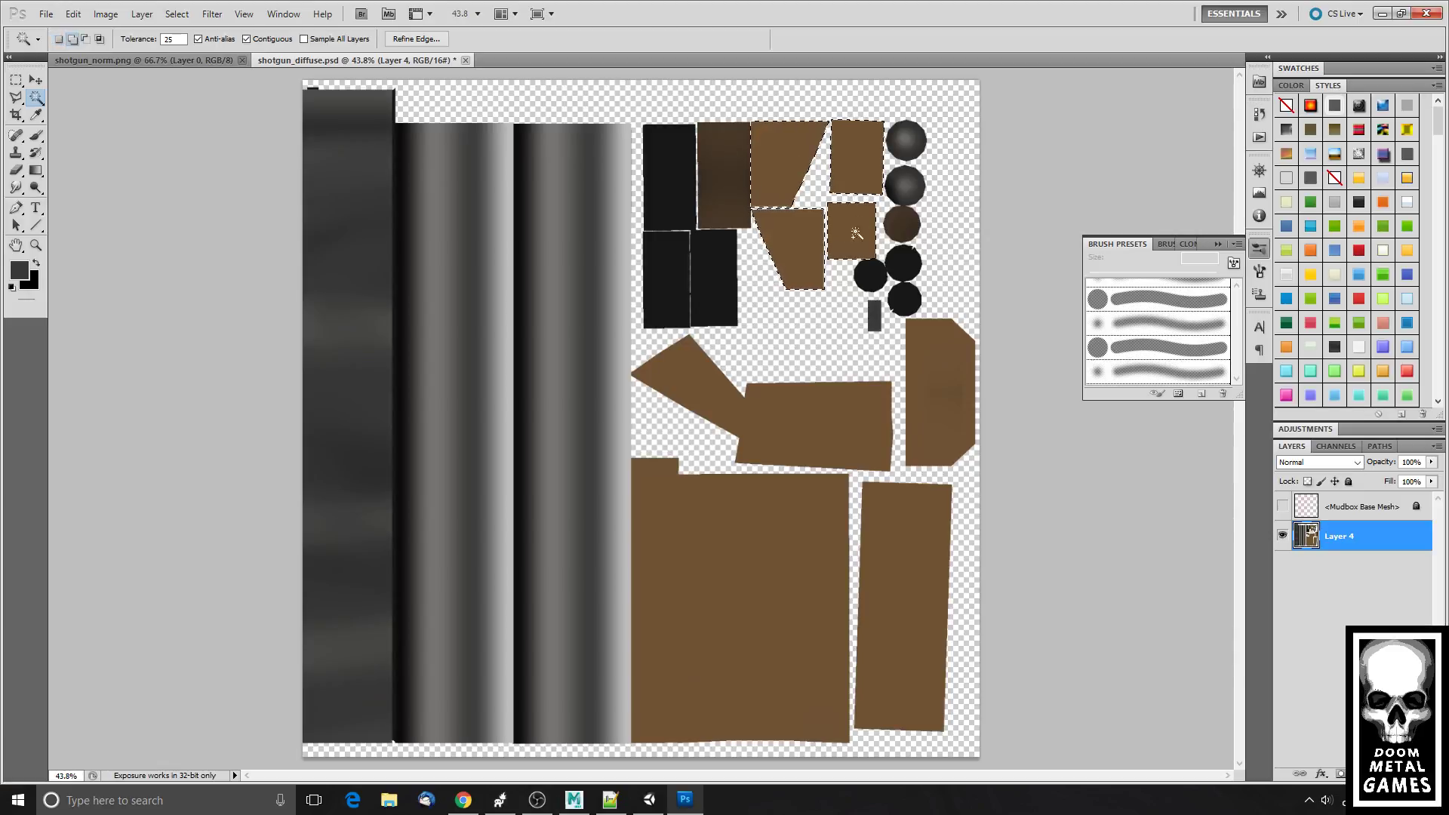
pyautogui.keyDown('shift'); pyautogui.click(835, 417); pyautogui.keyUp('shift')
pyautogui.keyDown('shift'); pyautogui.click(956, 398); pyautogui.keyUp('shift')
pyautogui.keyDown('shift'); pyautogui.click(799, 556); pyautogui.keyUp('shift')
pyautogui.keyDown('shift'); pyautogui.click(926, 499); pyautogui.keyUp('shift')
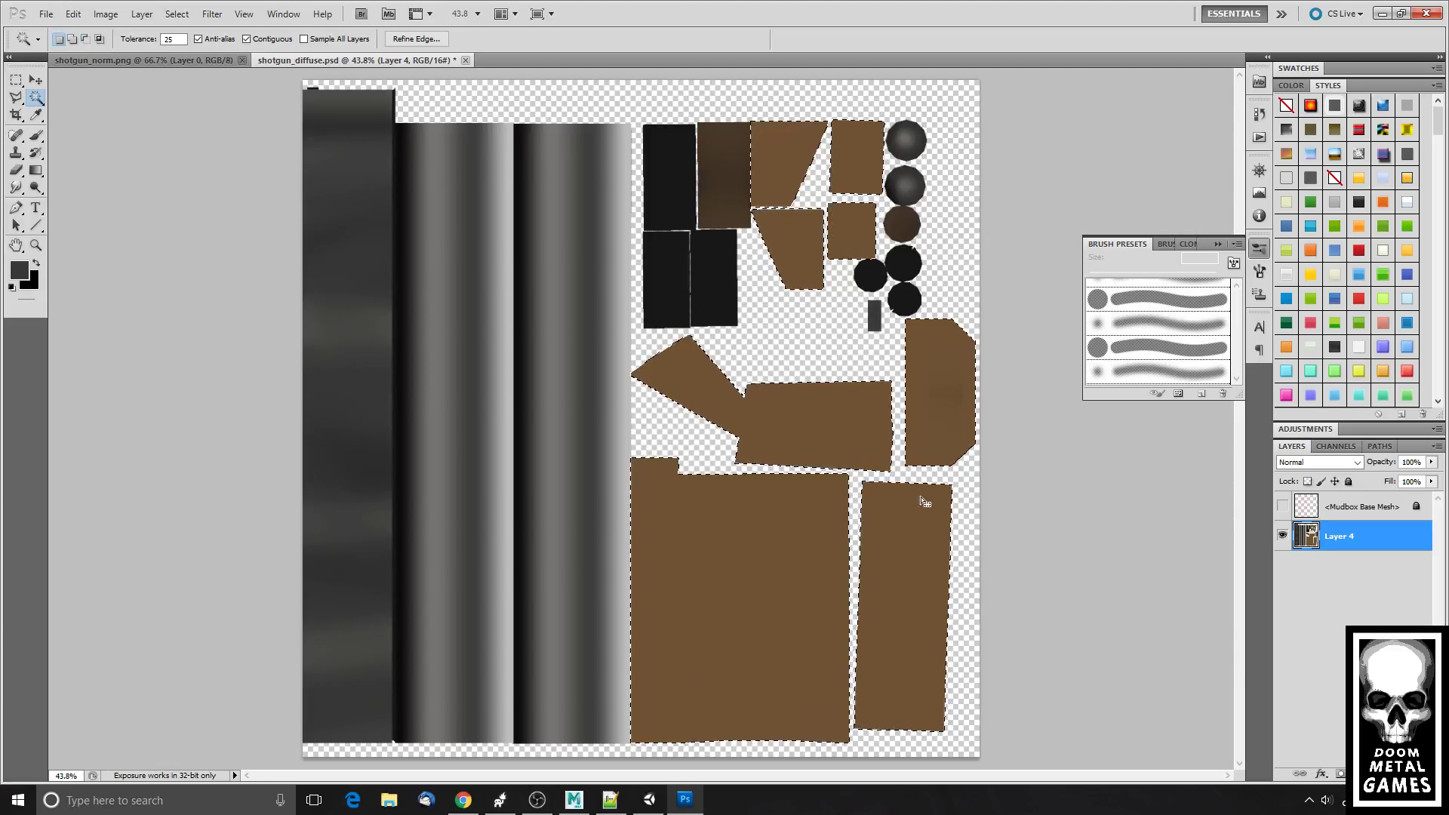
pyautogui.hotkey('ctrl', 'j')
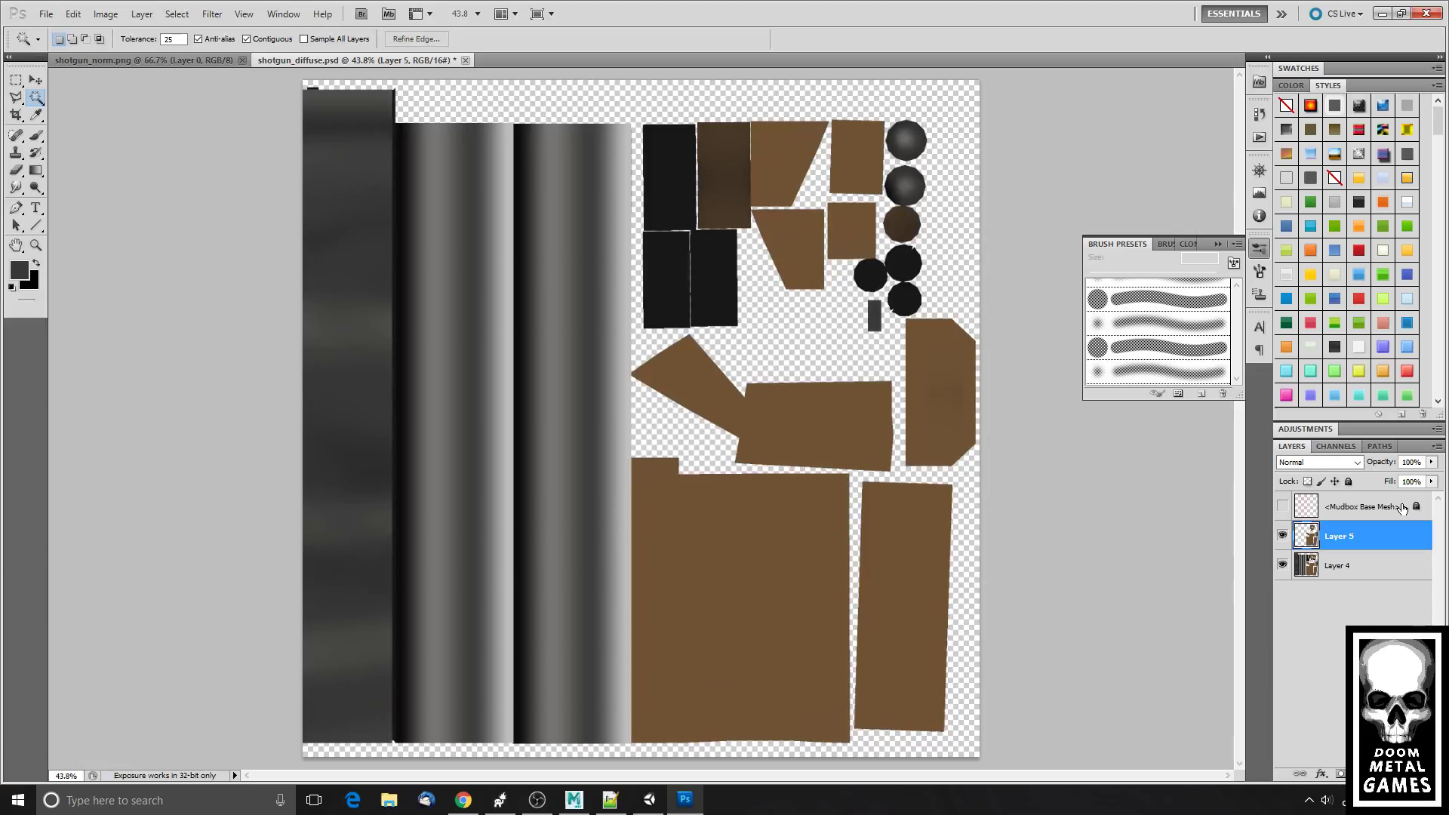
# - Start opening an image file and browse to the Textures folder inside Art on the Data (E:) drive
pyautogui.click(32, 17)
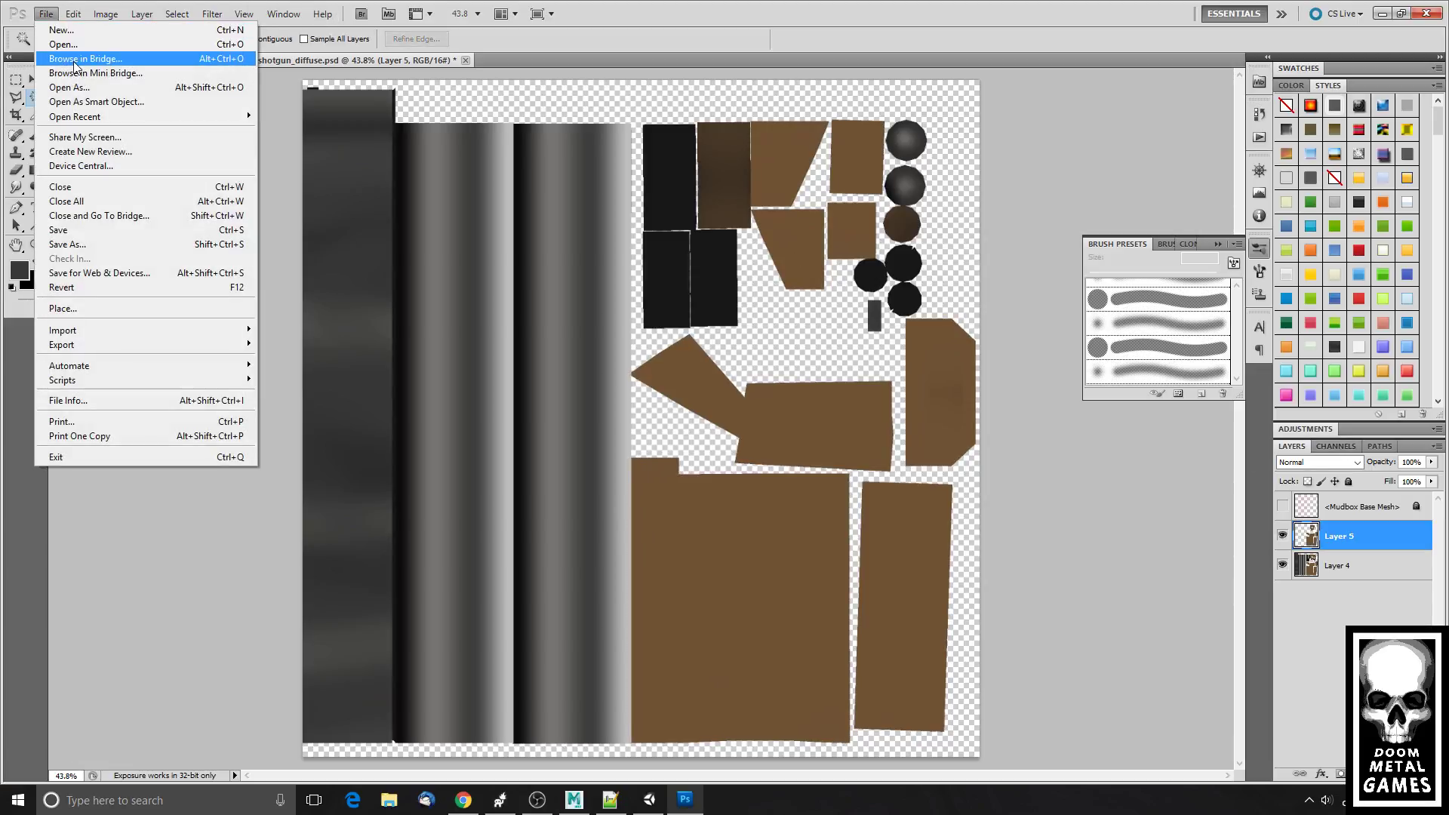
pyautogui.click(217, 40)
pyautogui.click(562, 152)
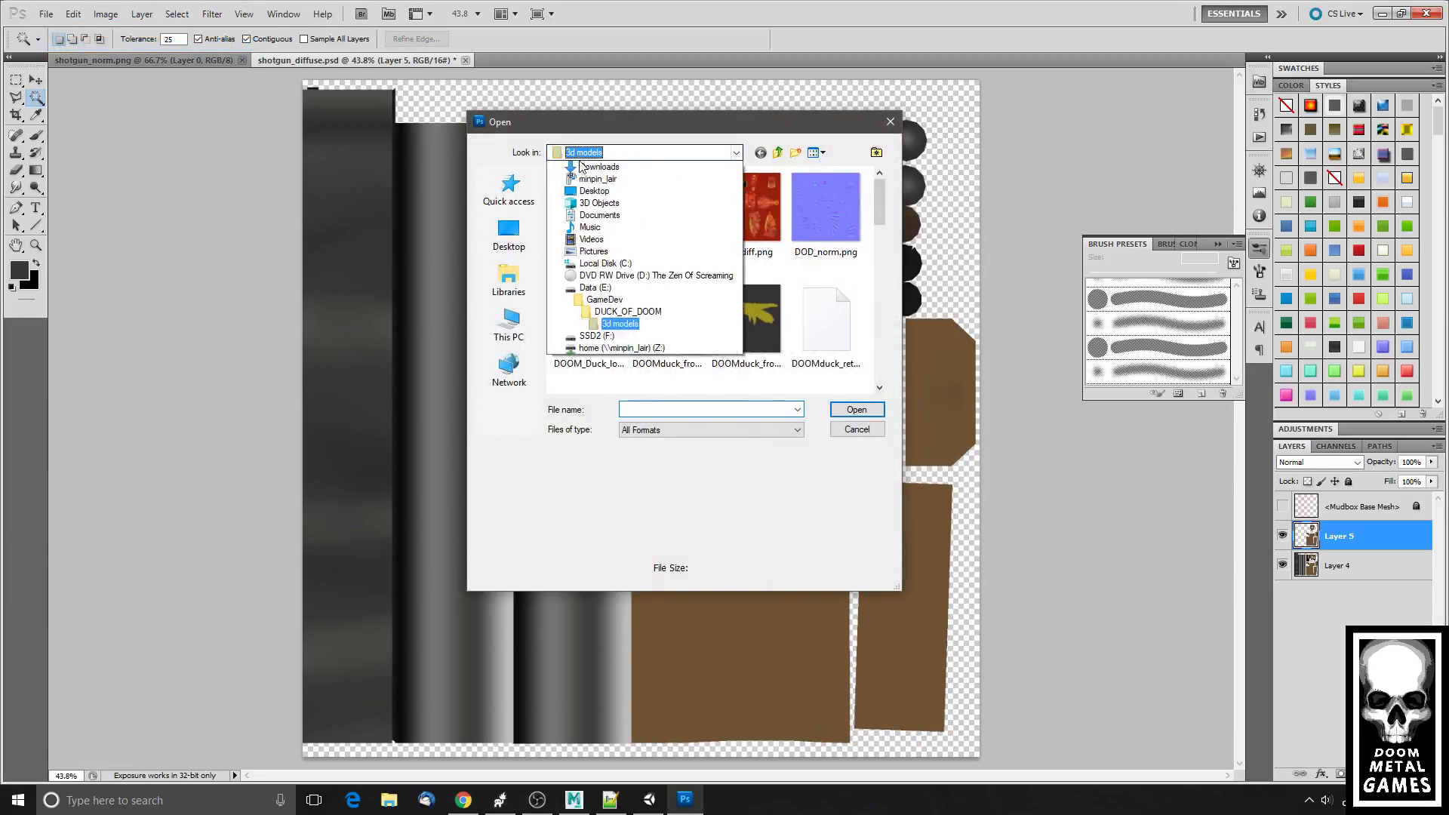
pyautogui.click(596, 153)
pyautogui.click(618, 153)
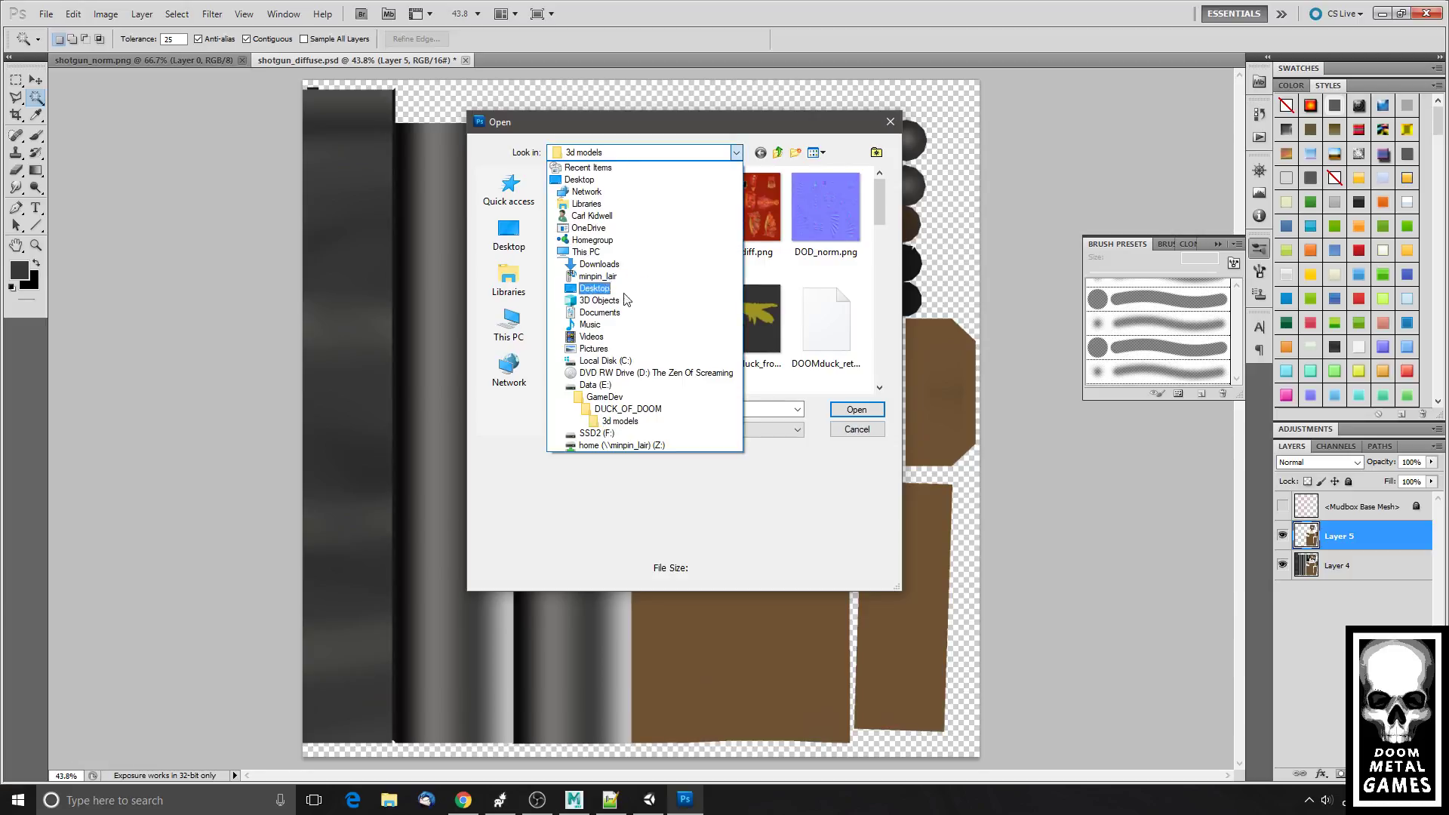
pyautogui.click(627, 386)
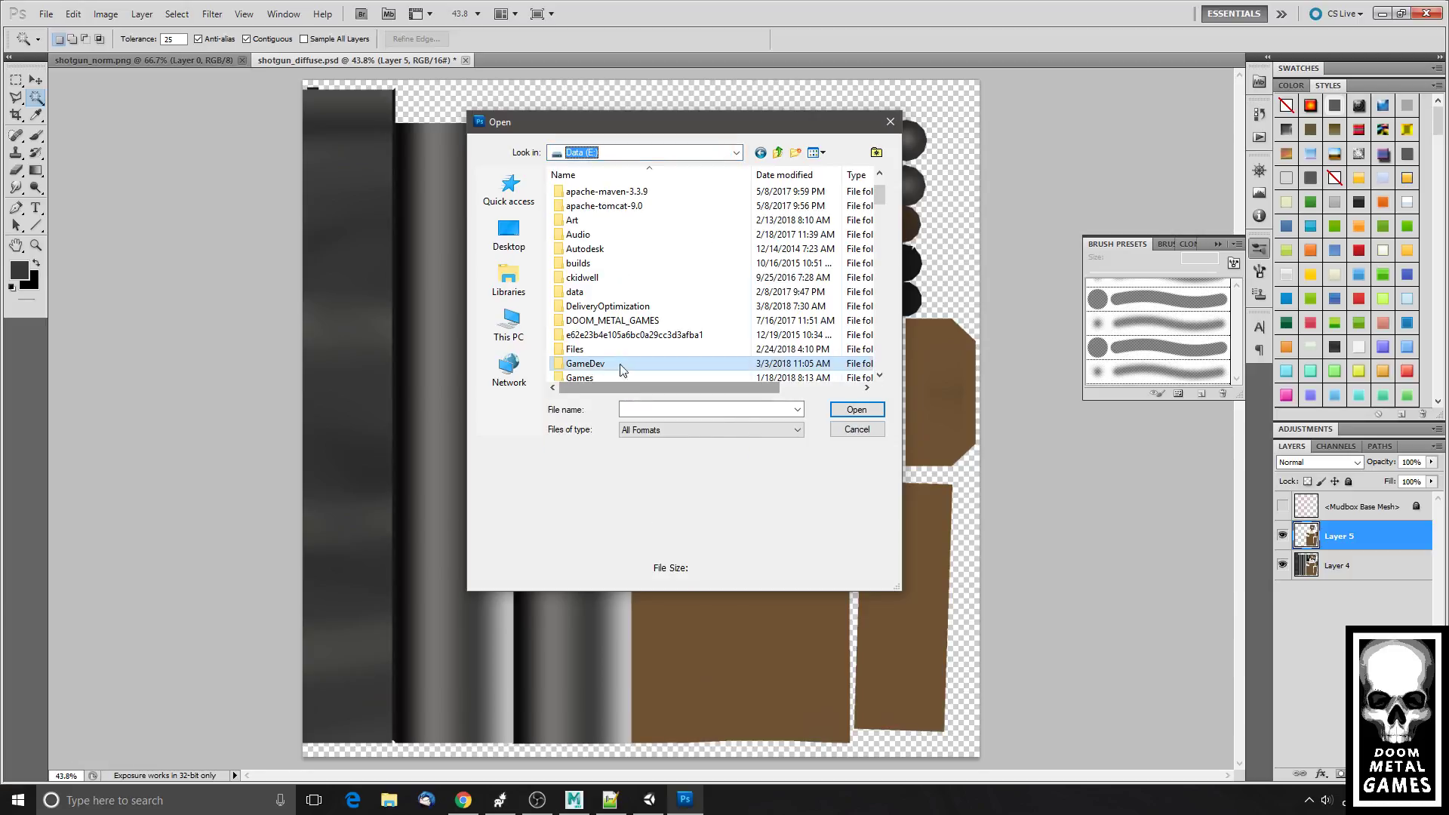
pyautogui.doubleClick(624, 365)
pyautogui.scroll(-4, 664, 245)
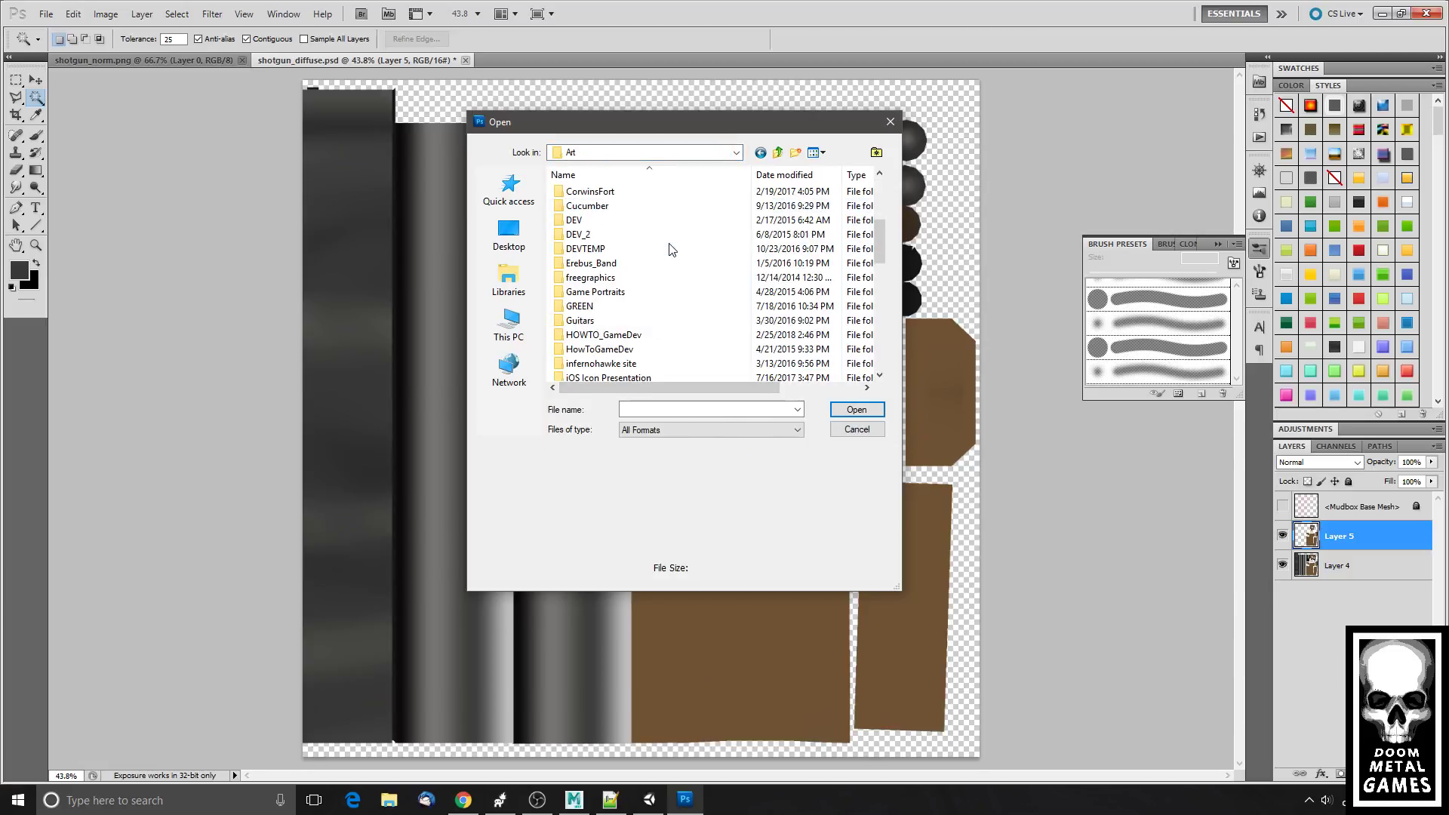
pyautogui.scroll(-8, 683, 248)
pyautogui.scroll(-2, 683, 247)
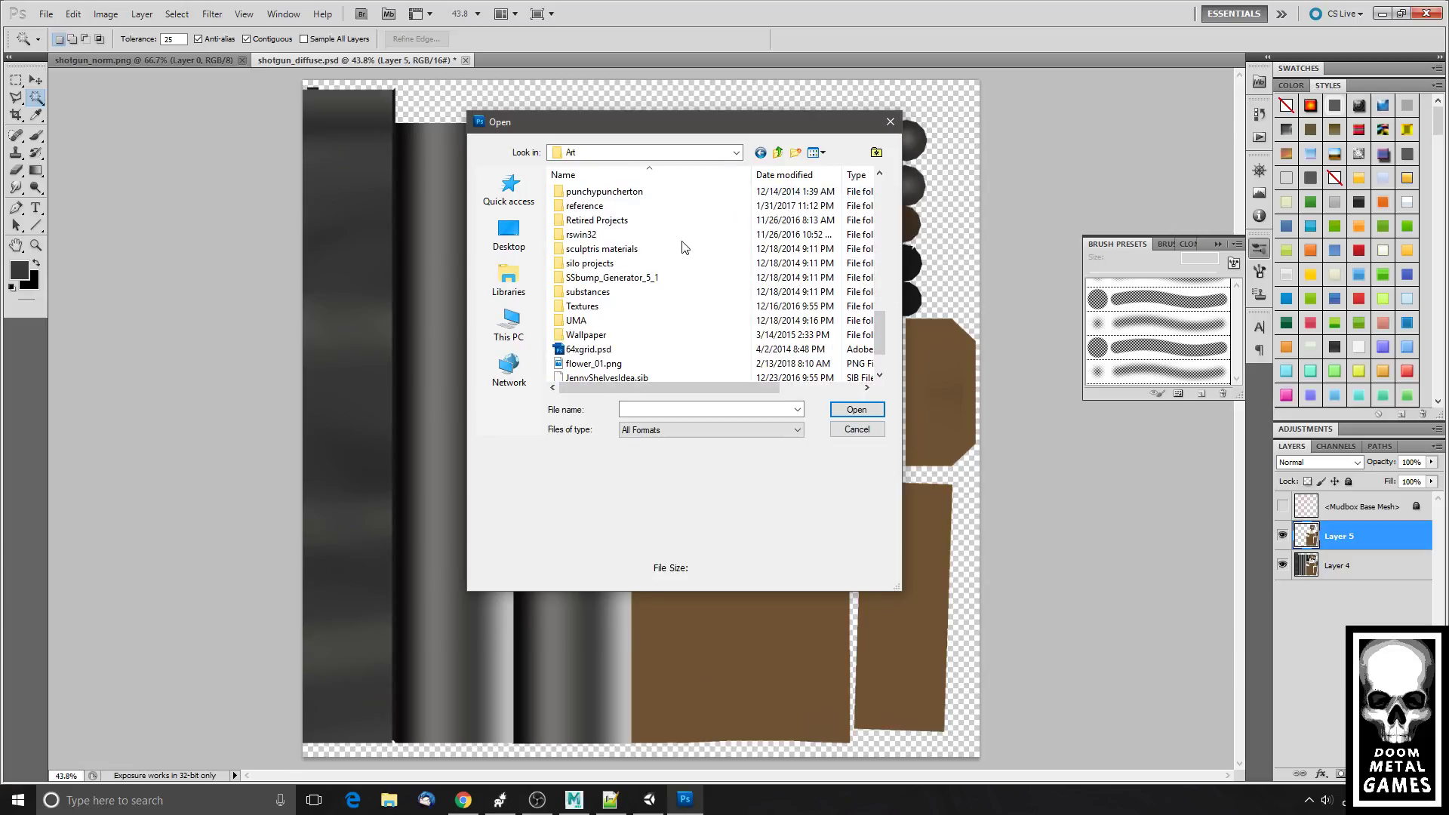
pyautogui.doubleClick(664, 307)
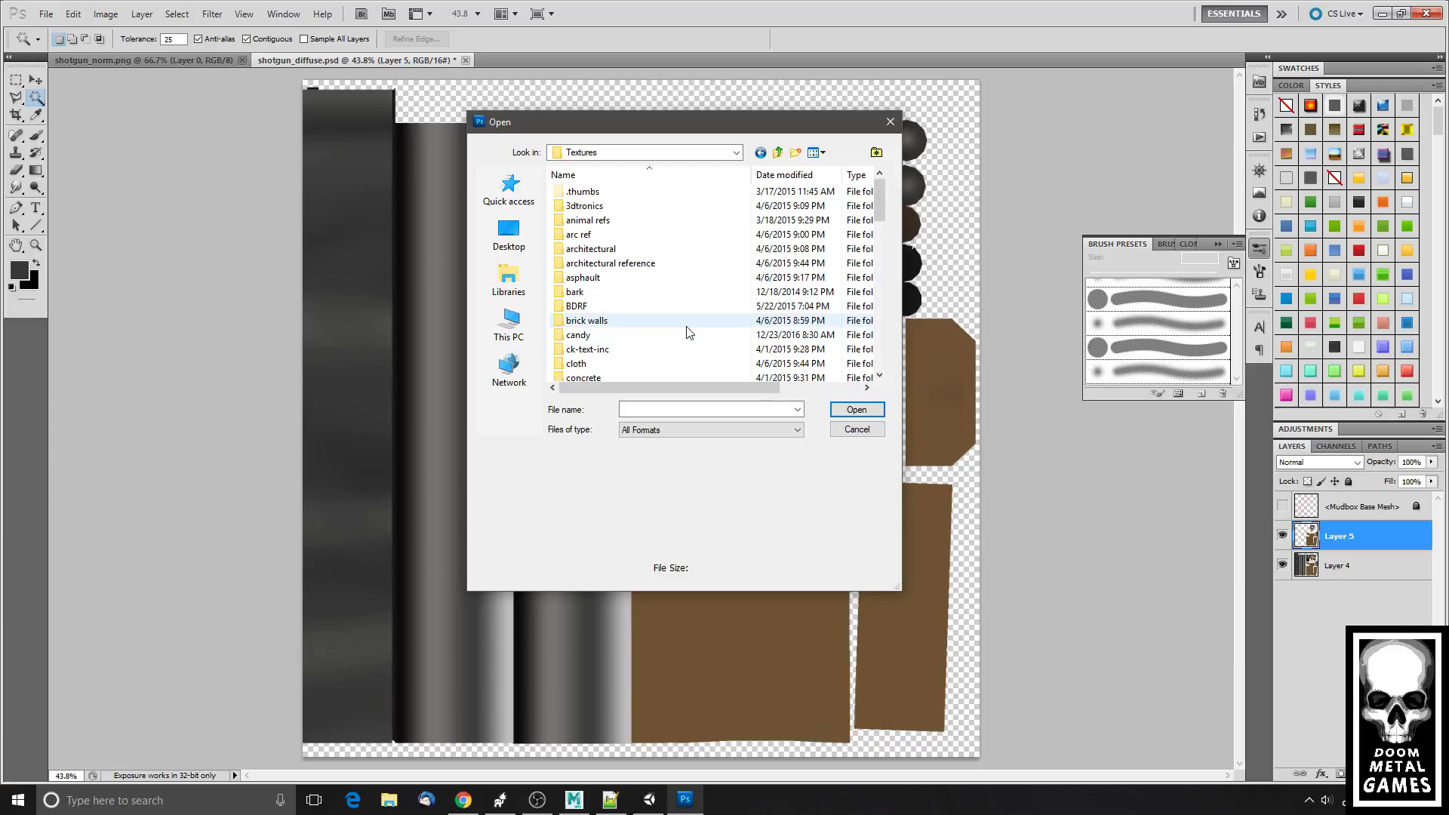
# - Browse the wood folder inside Textures and open the knotty wood image Notty1.jpg
pyautogui.scroll(-10, 689, 332)
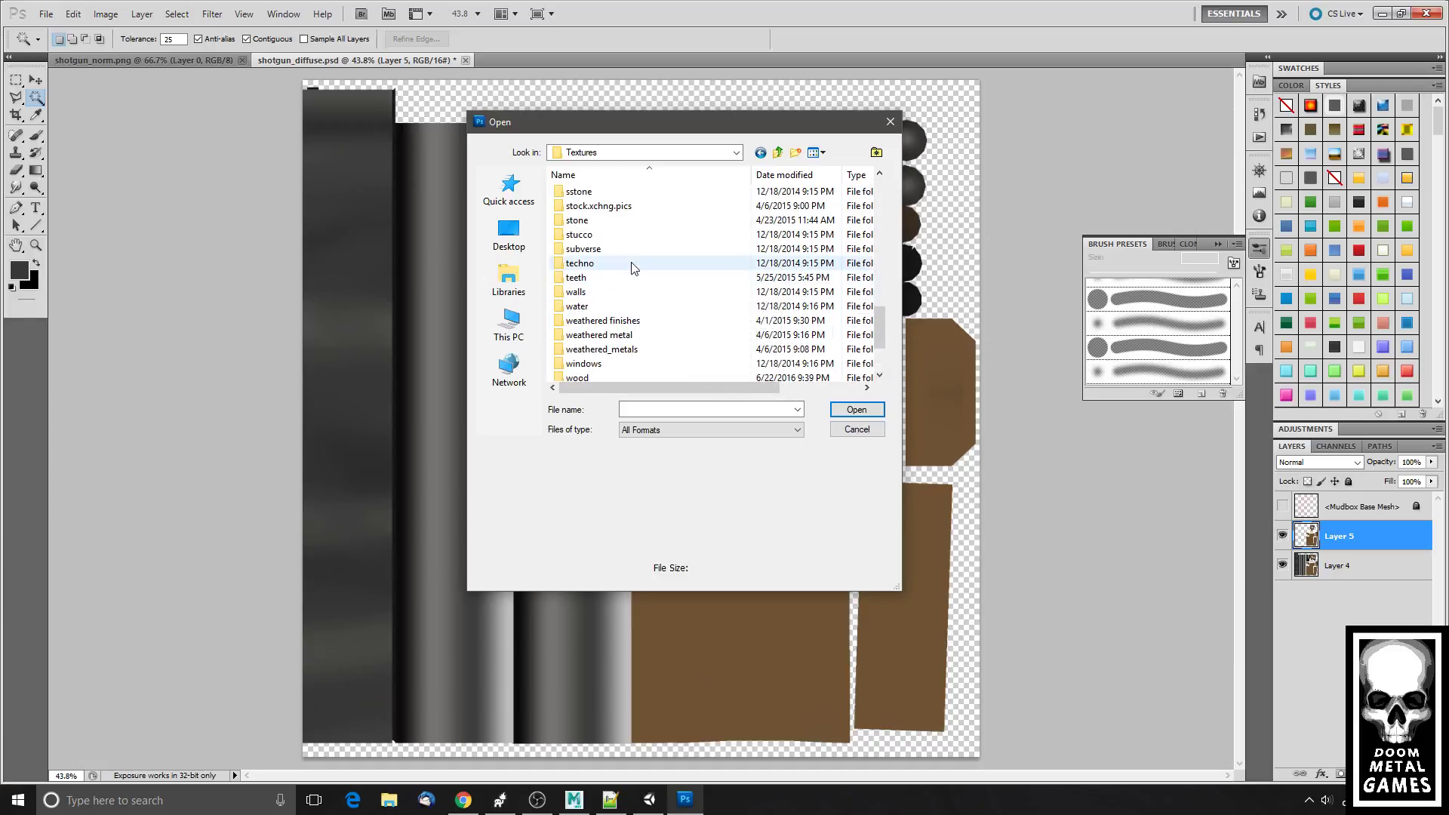
pyautogui.scroll(-1, 647, 368)
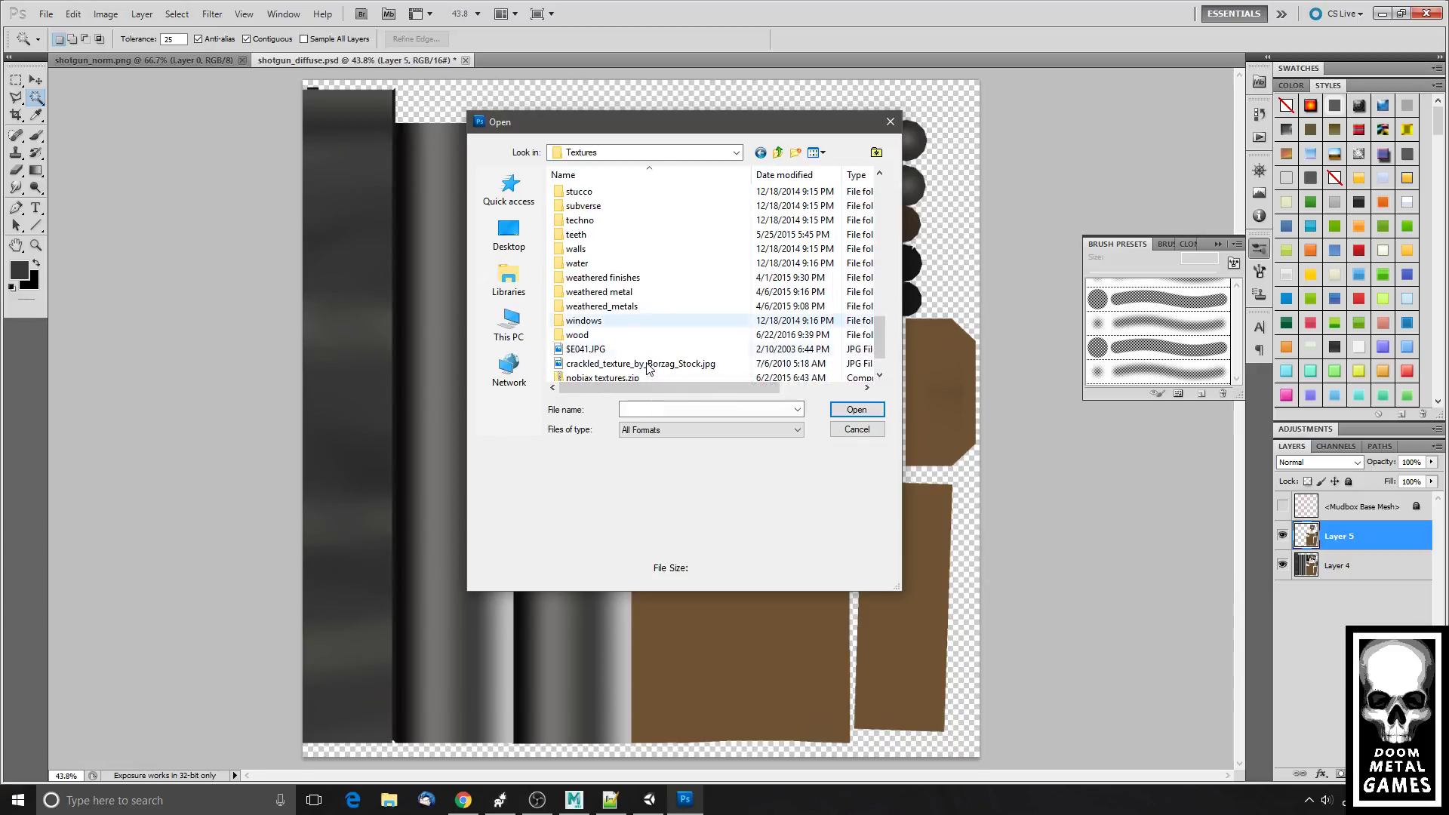
pyautogui.doubleClick(631, 334)
pyautogui.scroll(-5, 639, 329)
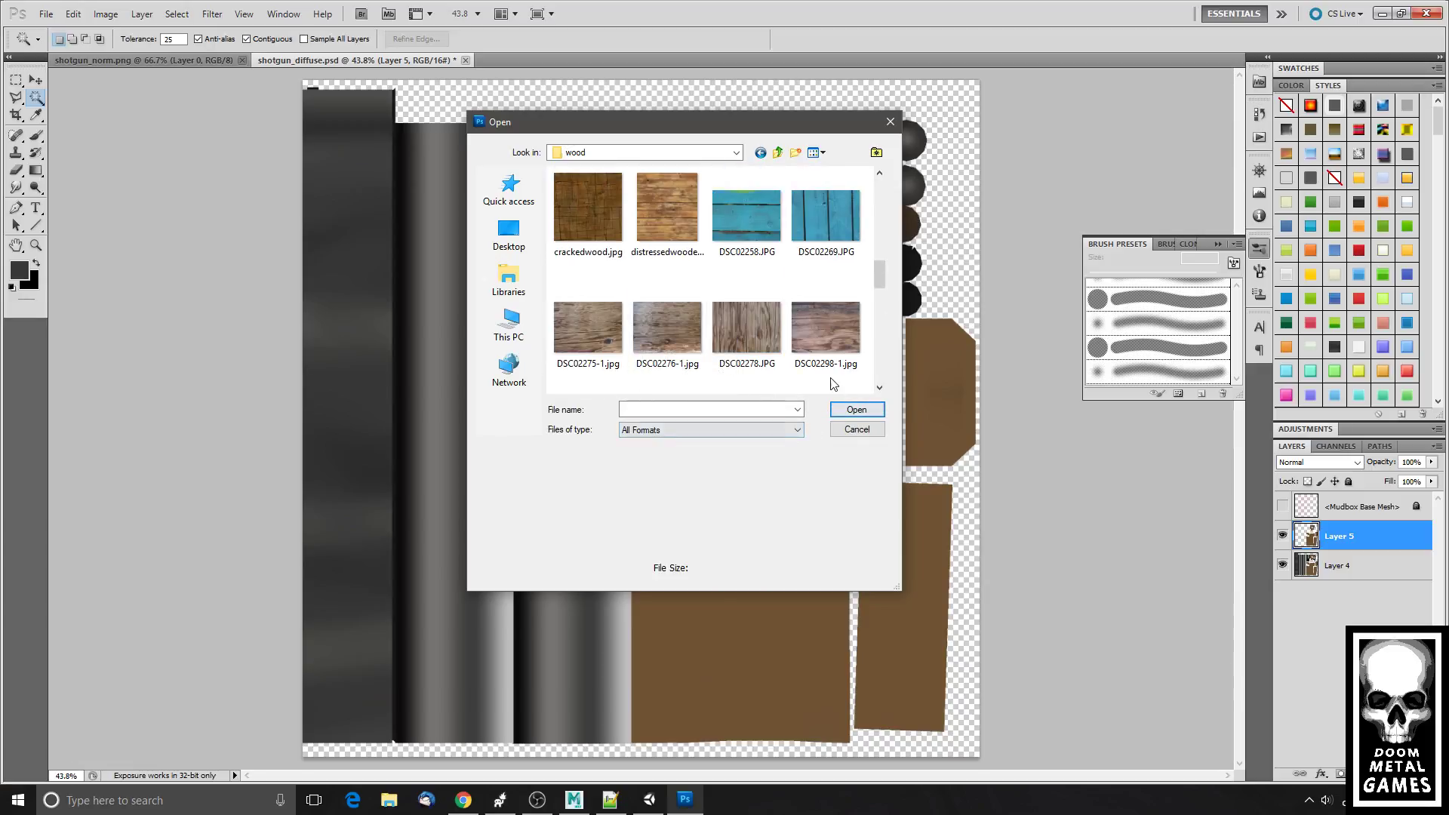
pyautogui.scroll(-5, 804, 362)
pyautogui.scroll(-5, 801, 370)
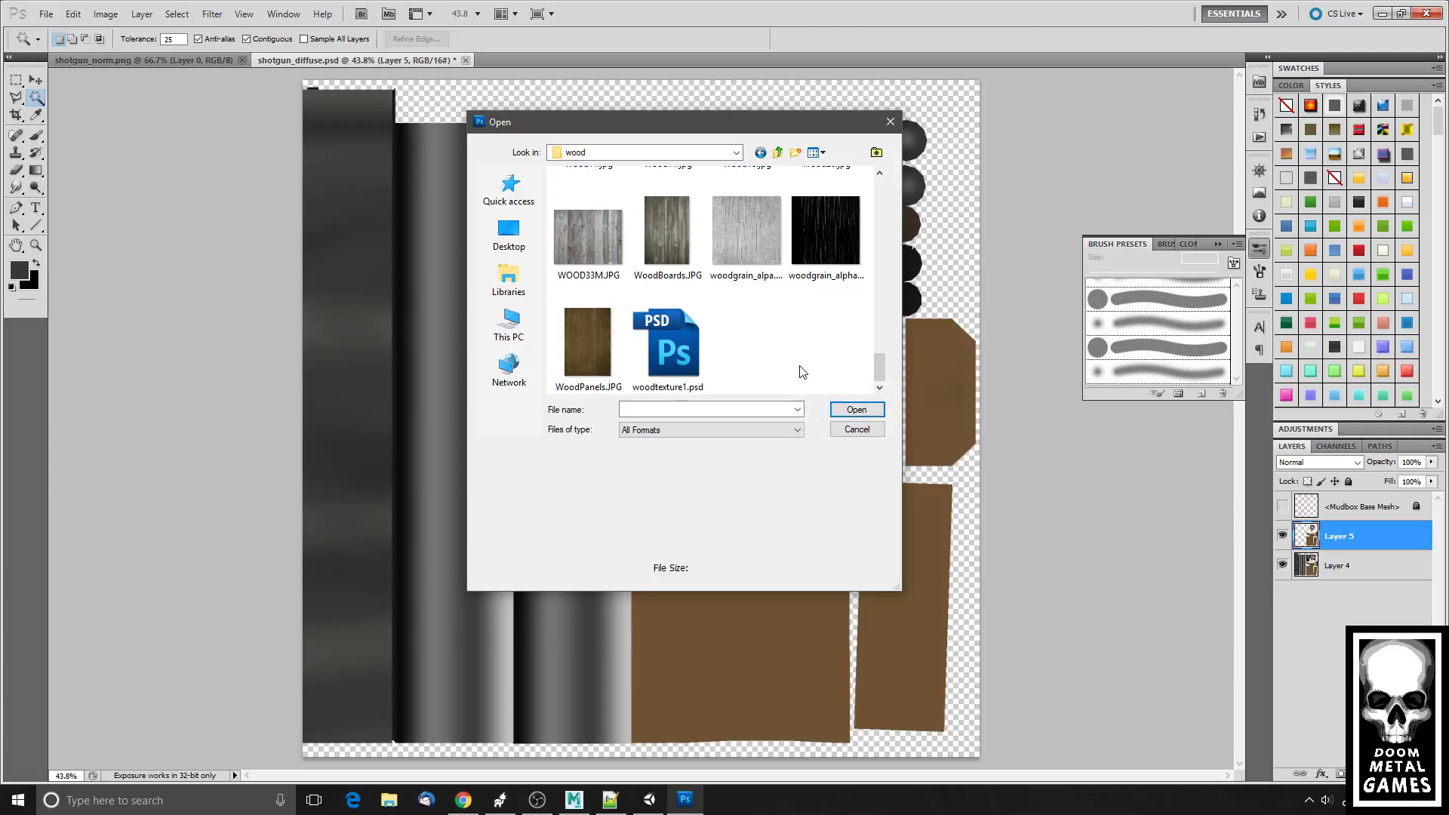
pyautogui.scroll(3, 801, 370)
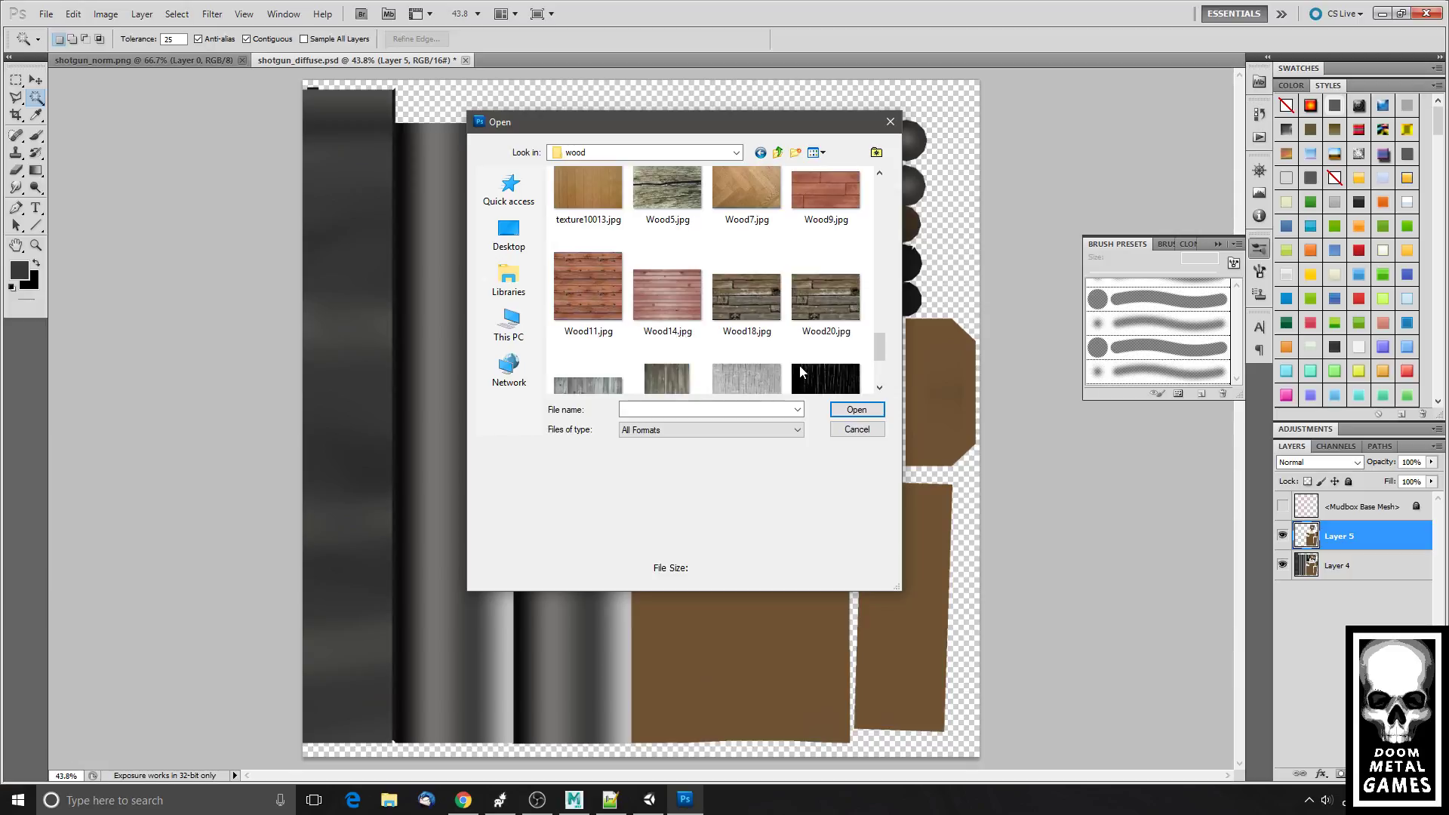
pyautogui.scroll(2, 800, 370)
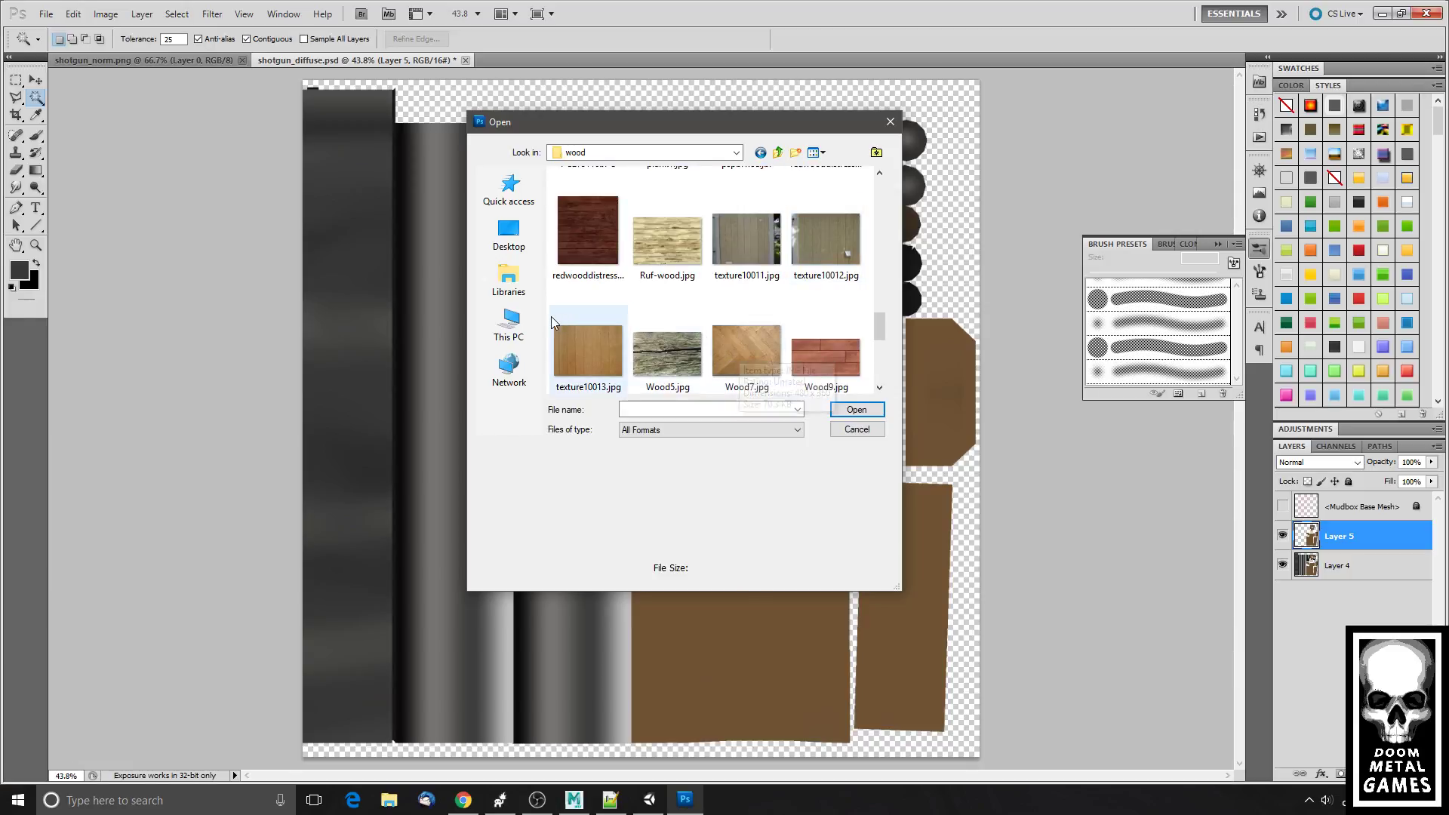
pyautogui.scroll(5, 696, 334)
pyautogui.click(696, 334)
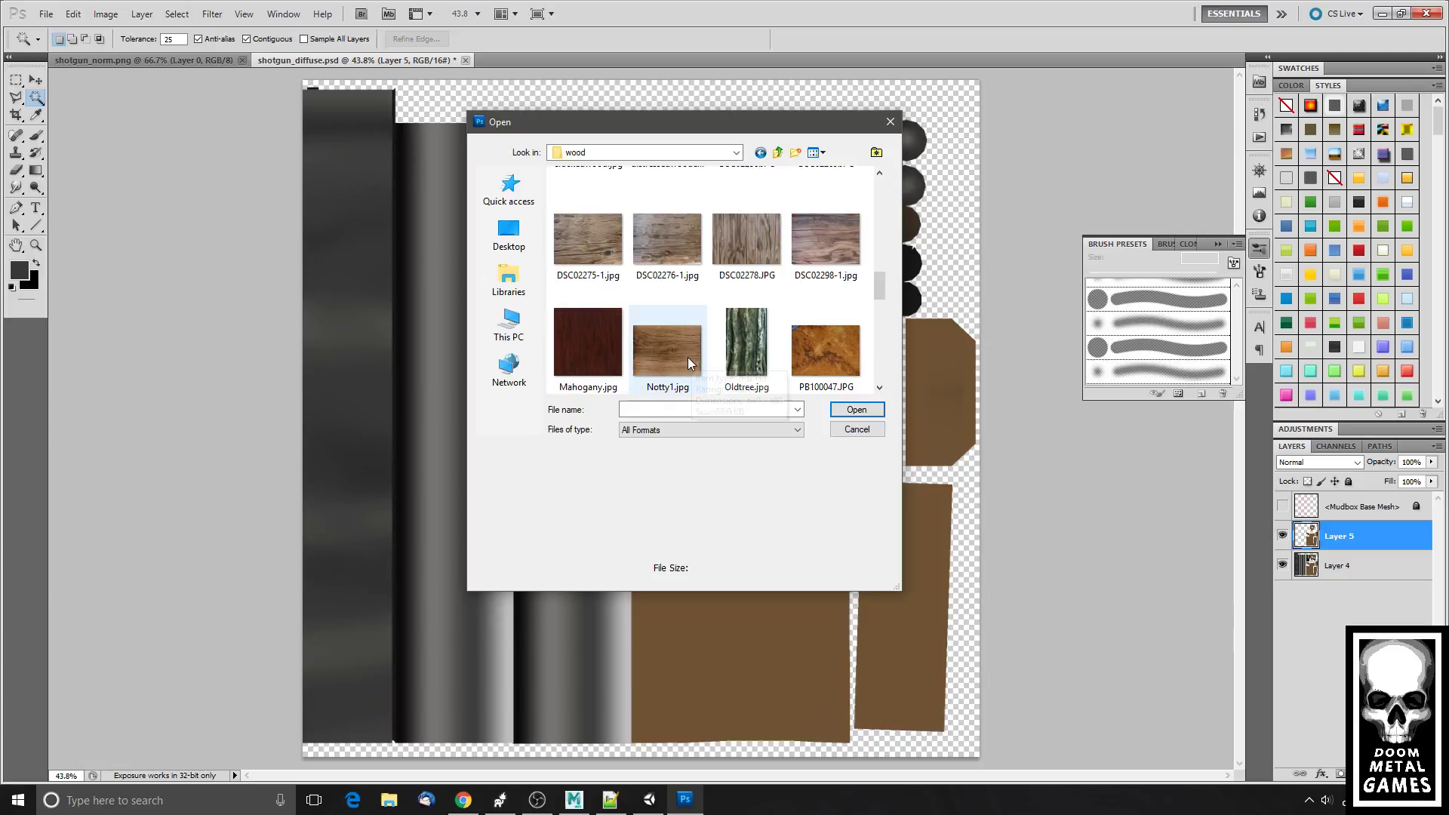
pyautogui.doubleClick(687, 356)
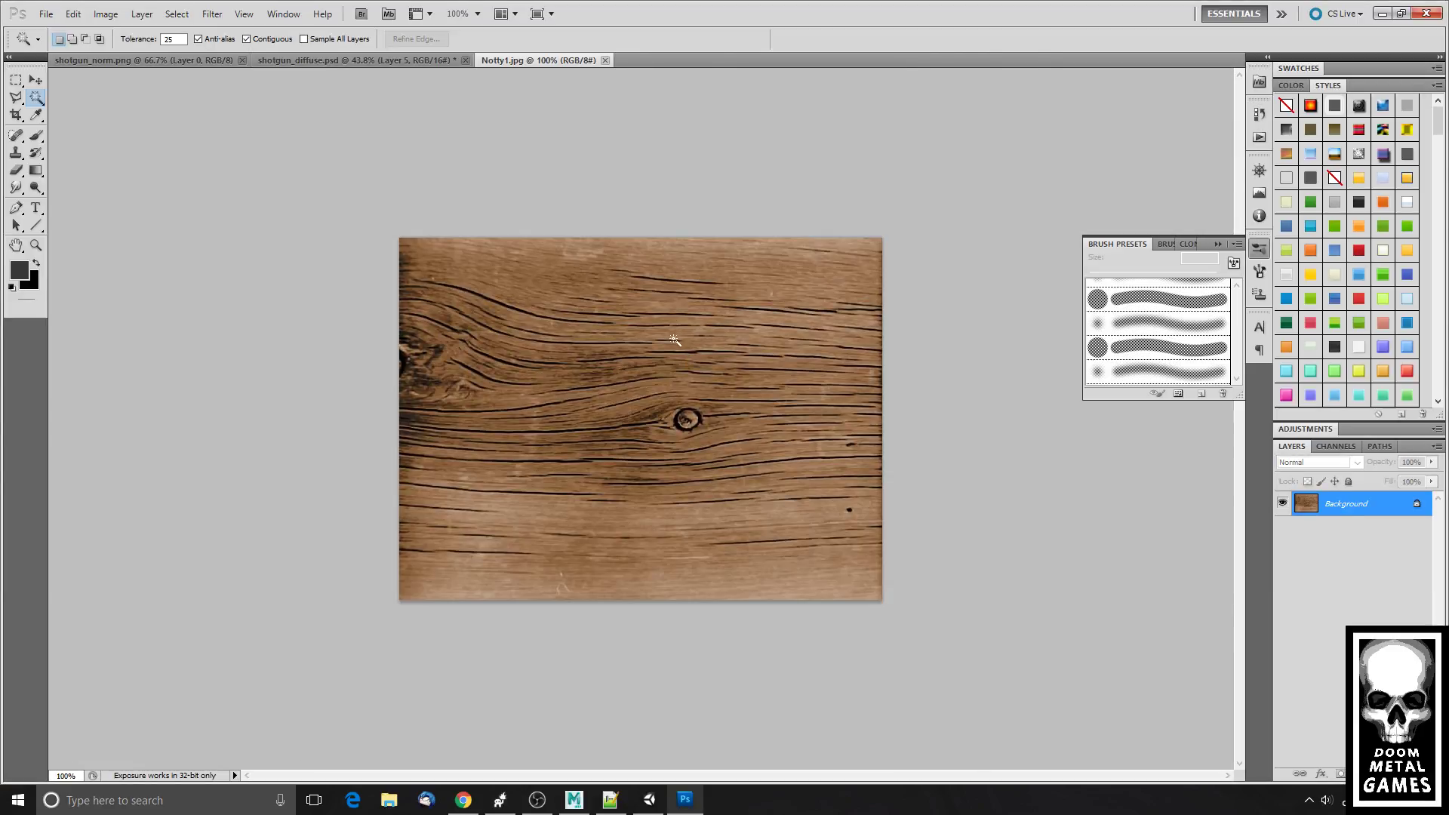
# - Copy the entire wood image and paste it into shotgun_diffuse.psd as a new layer
pyautogui.hotkey('ctrl', 'a')
pyautogui.click(311, 61)
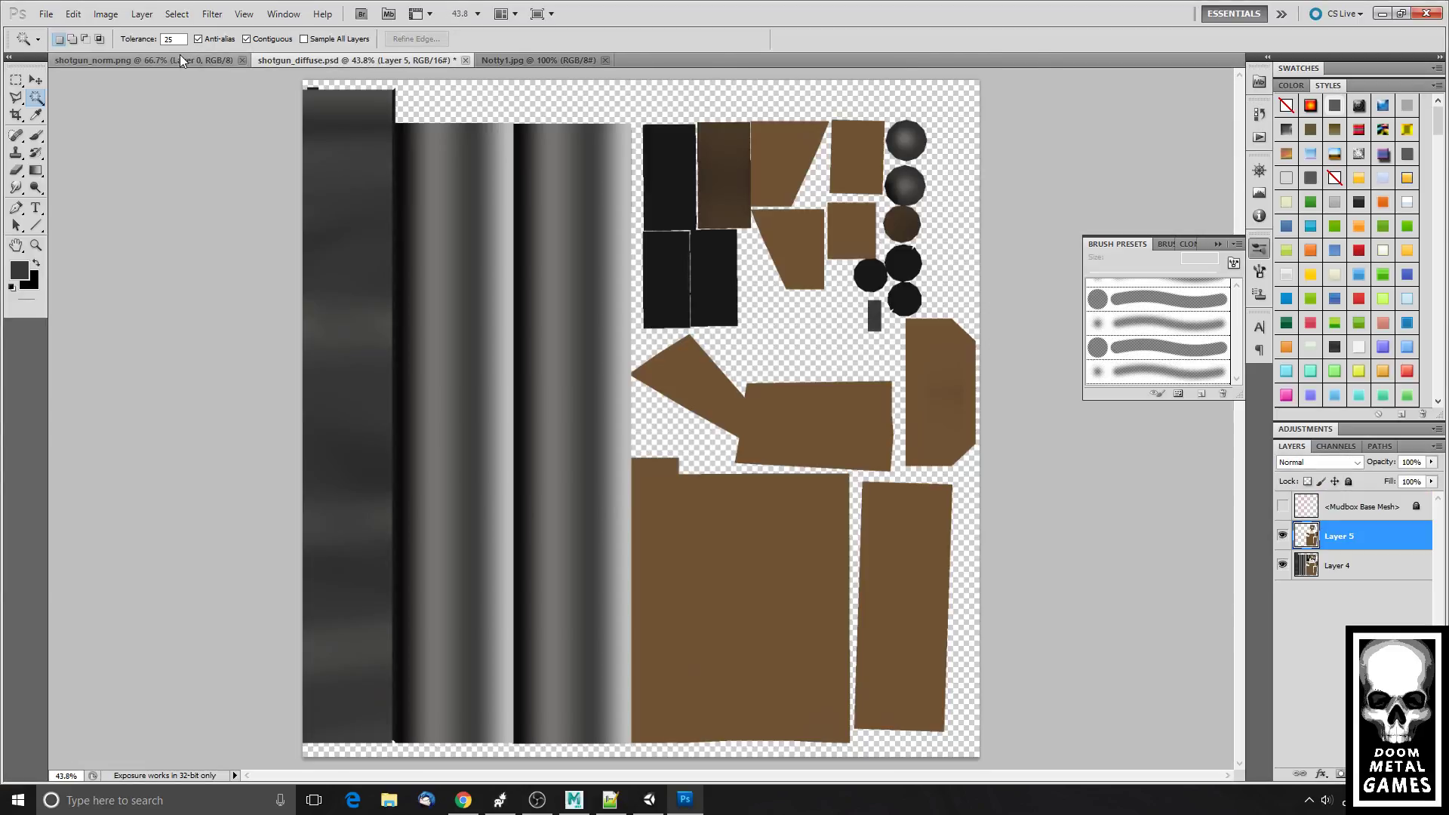
pyautogui.click(181, 58)
pyautogui.click(315, 62)
pyautogui.press('v')
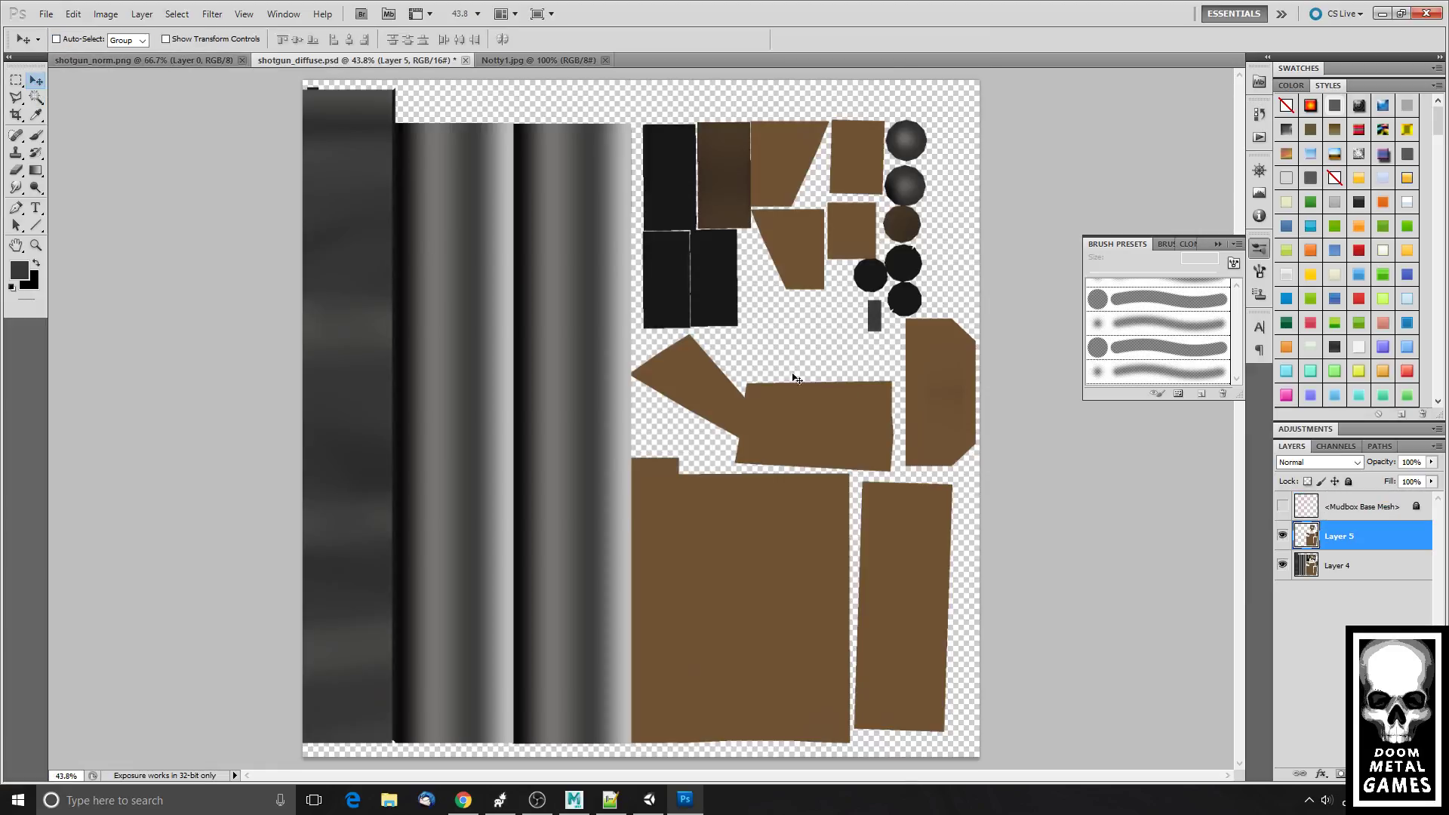
pyautogui.hotkey('ctrl', 'v')
# - Enlarge the pasted wood to cover the small upper pieces and place a duplicate layer of it over the middle pieces
pyautogui.moveTo(754, 480); pyautogui.dragTo(934, 267)
pyautogui.moveTo(854, 240); pyautogui.dragTo(858, 204)
pyautogui.hotkey('ctrl', 't')
pyautogui.moveTo(929, 249); pyautogui.dragTo(905, 300)
pyautogui.press('Return')
pyautogui.moveTo(1341, 547); pyautogui.dragTo(1402, 774)
pyautogui.moveTo(829, 250); pyautogui.dragTo(778, 421)
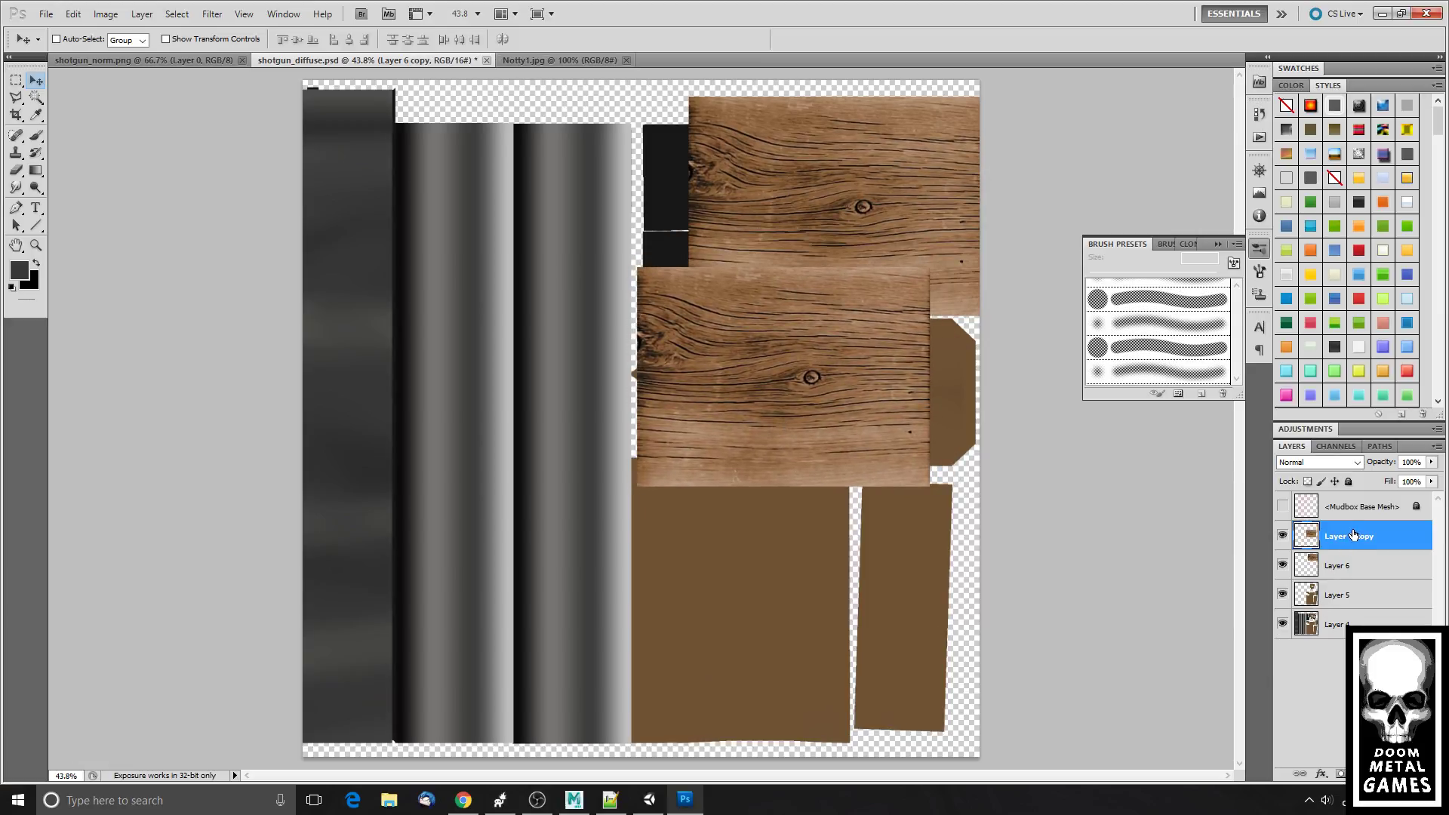
# - Duplicate the middle wood layer, rotate the copy 90° and move it over the large rectangular piece below
pyautogui.moveTo(1353, 535); pyautogui.dragTo(1402, 773)
pyautogui.hotkey('ctrl', 't')
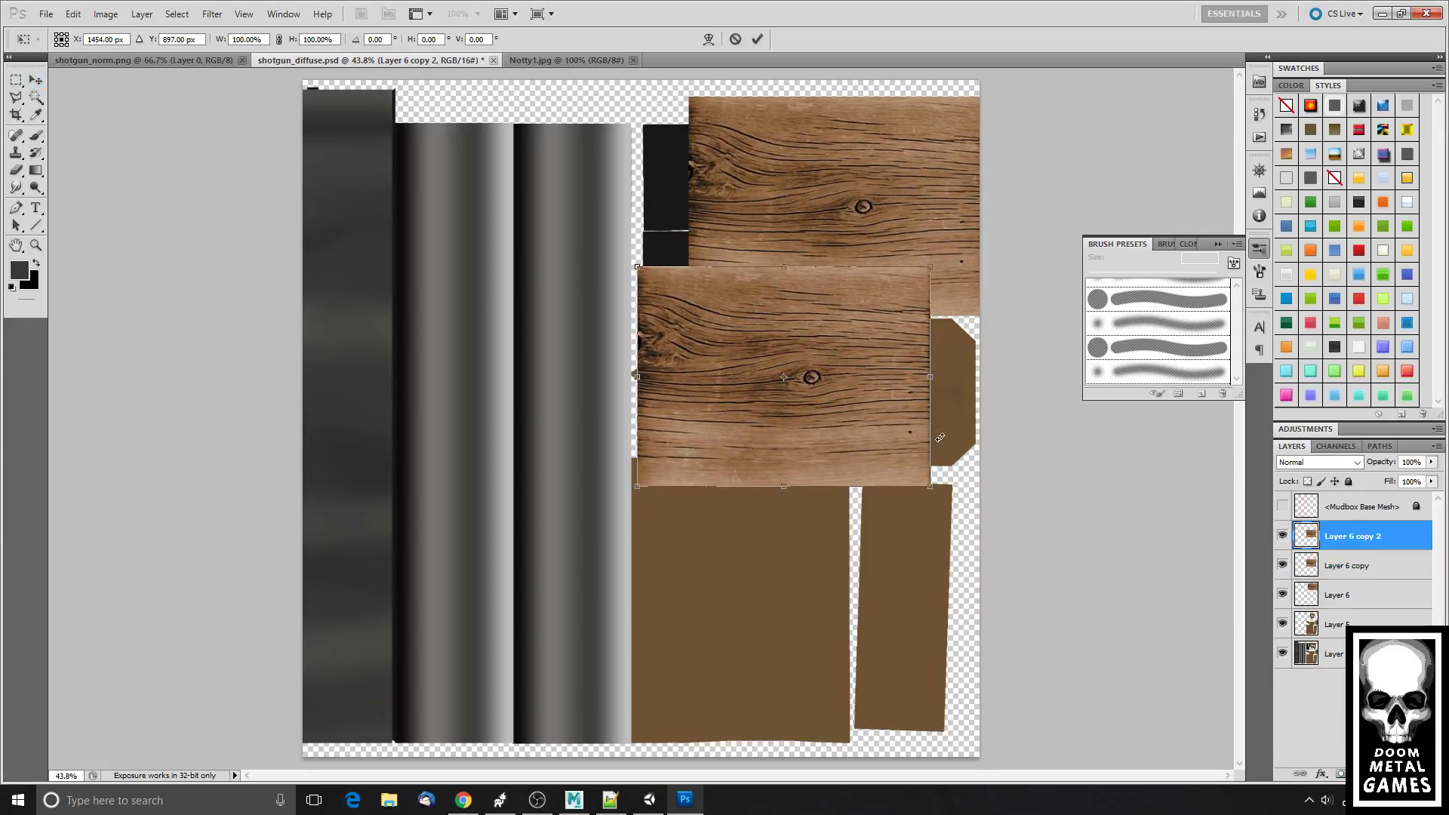
pyautogui.moveTo(871, 237); pyautogui.dragTo(950, 436)
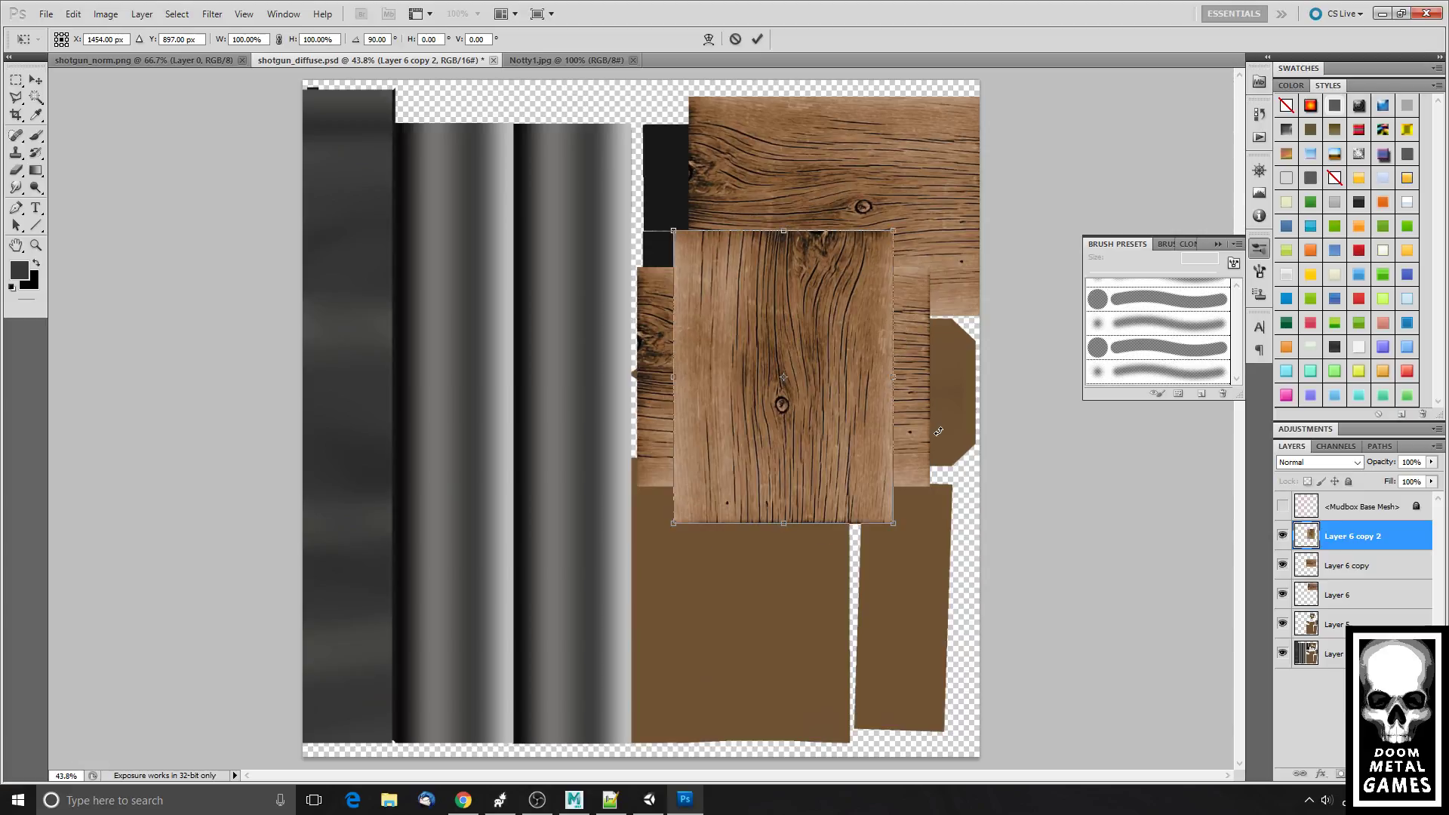
pyautogui.press('Return')
pyautogui.moveTo(811, 373); pyautogui.dragTo(759, 594)
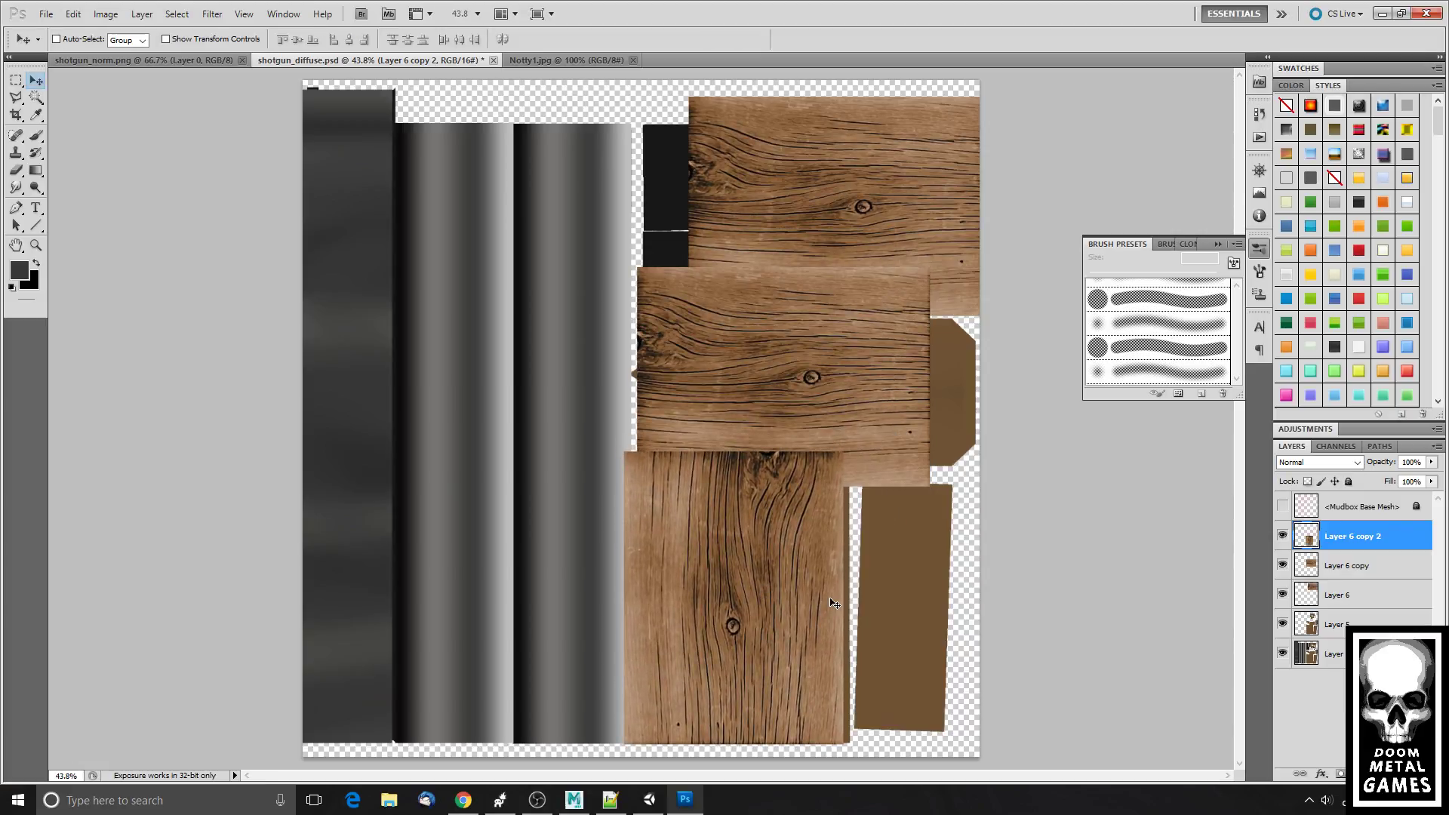
# - Enlarge the rotated wood slightly and reposition it over the large rectangular piece
pyautogui.hotkey('ctrl', 't')
pyautogui.moveTo(844, 452); pyautogui.dragTo(860, 432)
pyautogui.moveTo(796, 513); pyautogui.dragTo(808, 535)
pyautogui.press('Return')
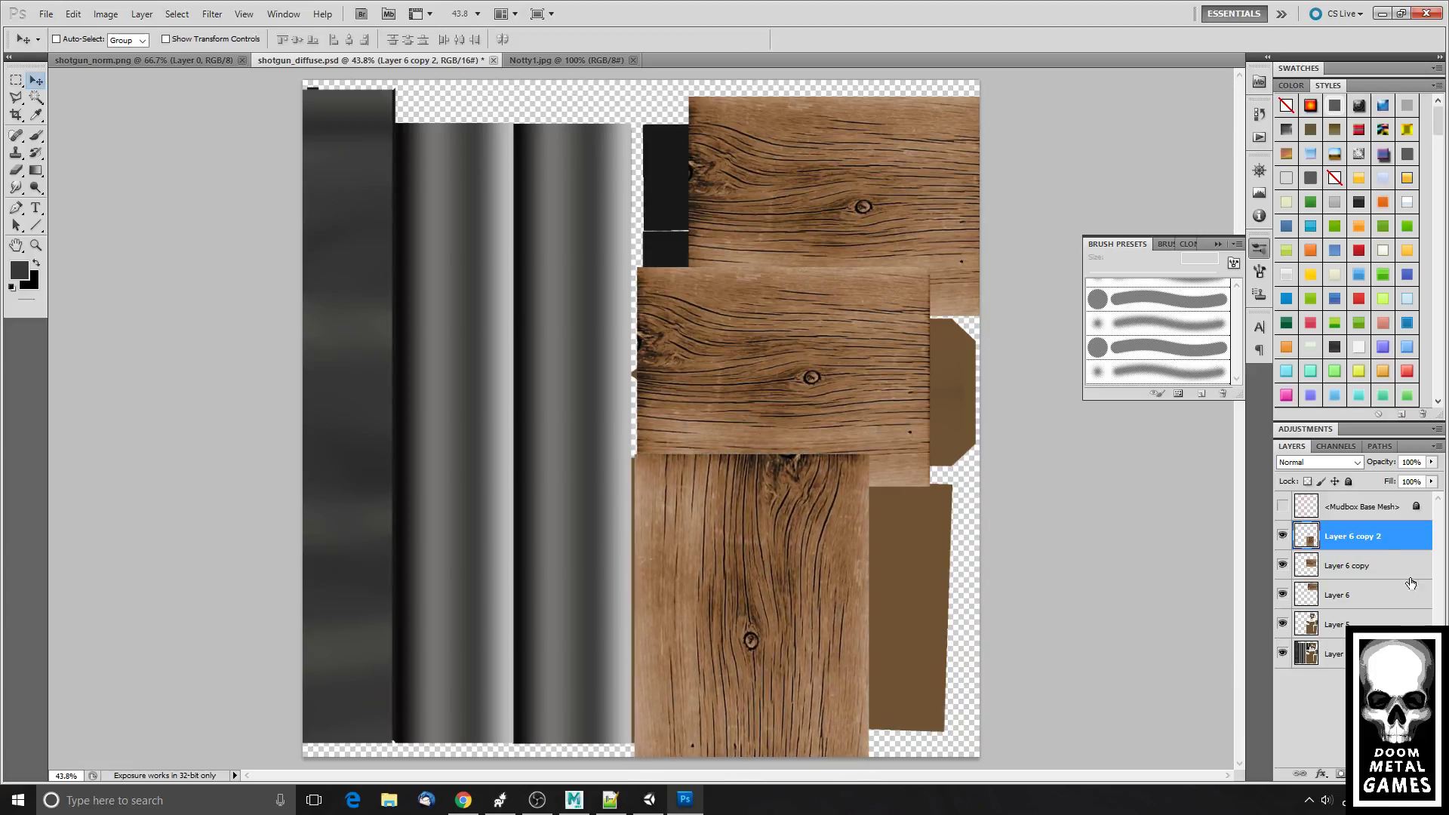
# - Cover the tall narrow piece beside the large one with a duplicate of the vertical-grain wood and merge the two layers
pyautogui.moveTo(1371, 536); pyautogui.dragTo(1371, 765)
pyautogui.moveTo(712, 576); pyautogui.dragTo(744, 553)
pyautogui.hotkey('ctrl', 'z')
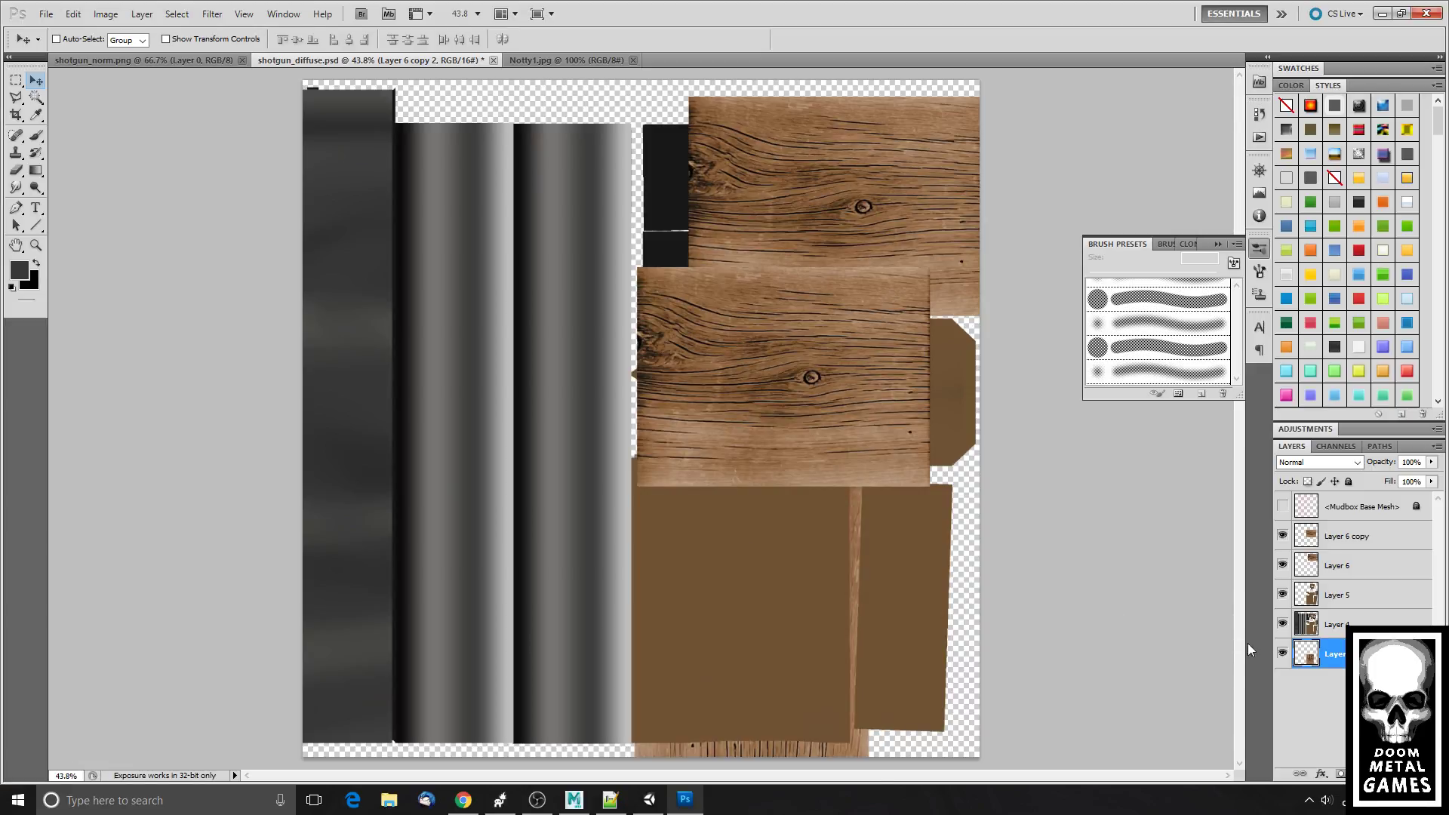
pyautogui.moveTo(1351, 654); pyautogui.dragTo(1402, 770)
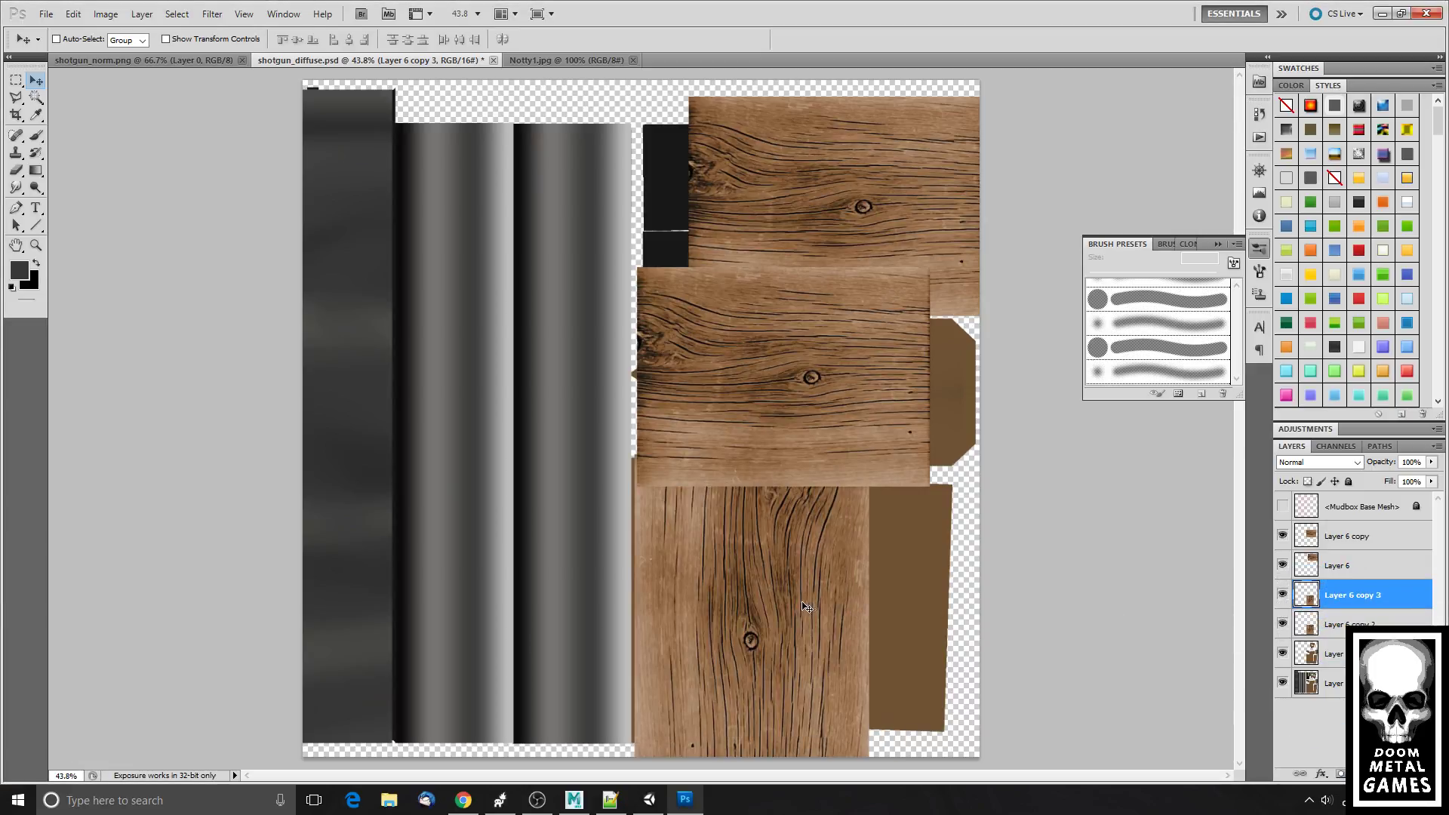
pyautogui.moveTo(804, 605); pyautogui.dragTo(1020, 623)
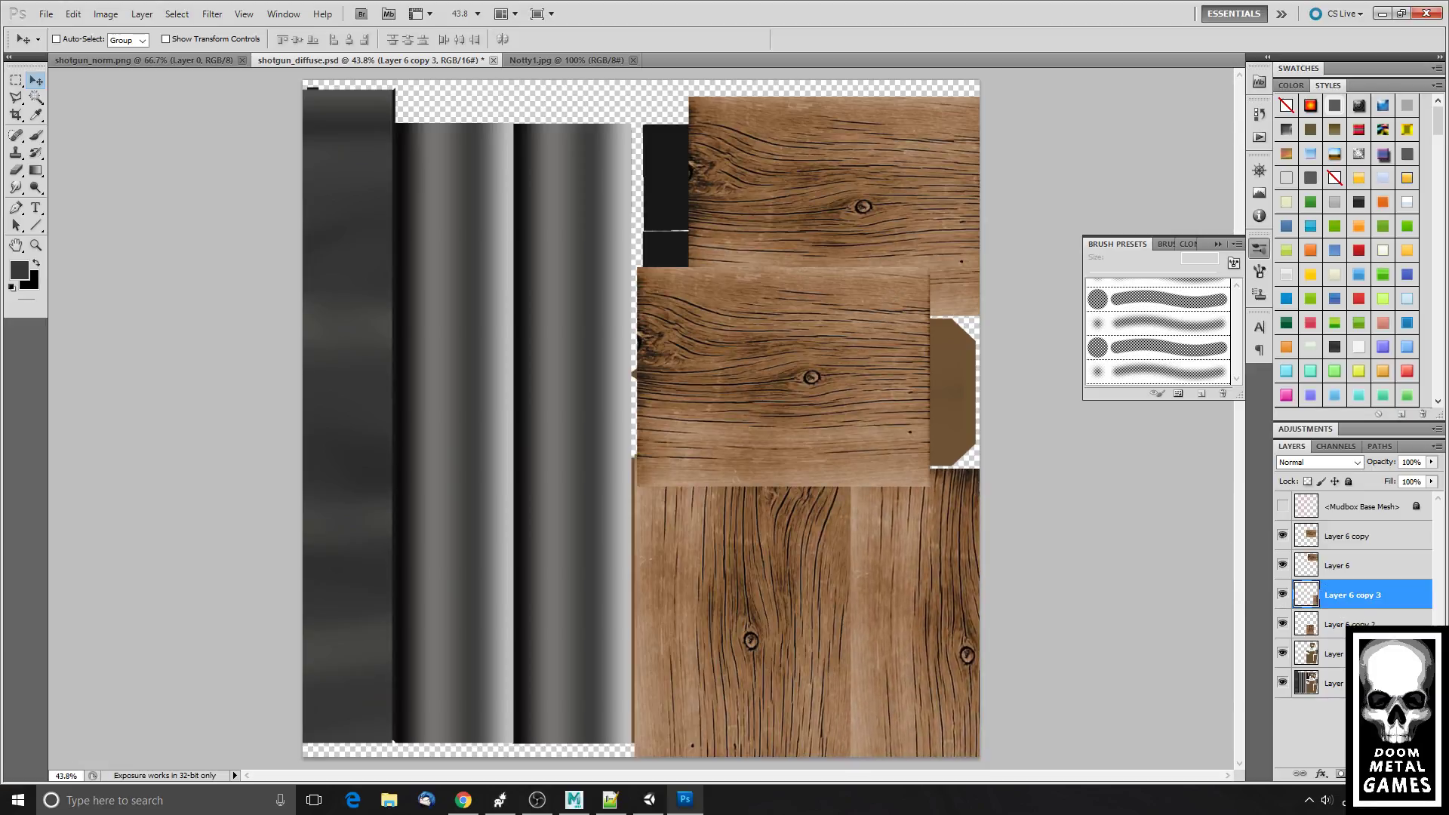
pyautogui.keyDown('shift'); pyautogui.click(1351, 620); pyautogui.keyUp('shift')
pyautogui.hotkey('ctrl', 'e')
# - Duplicate the upper wood layer, Layer 6, and align the copy over the exposed piece with cut corners
pyautogui.click(1378, 570)
pyautogui.moveTo(1381, 571); pyautogui.dragTo(1401, 773)
pyautogui.moveTo(880, 456); pyautogui.dragTo(1064, 497)
pyautogui.hotkey('ctrl', 't')
pyautogui.press('Return')
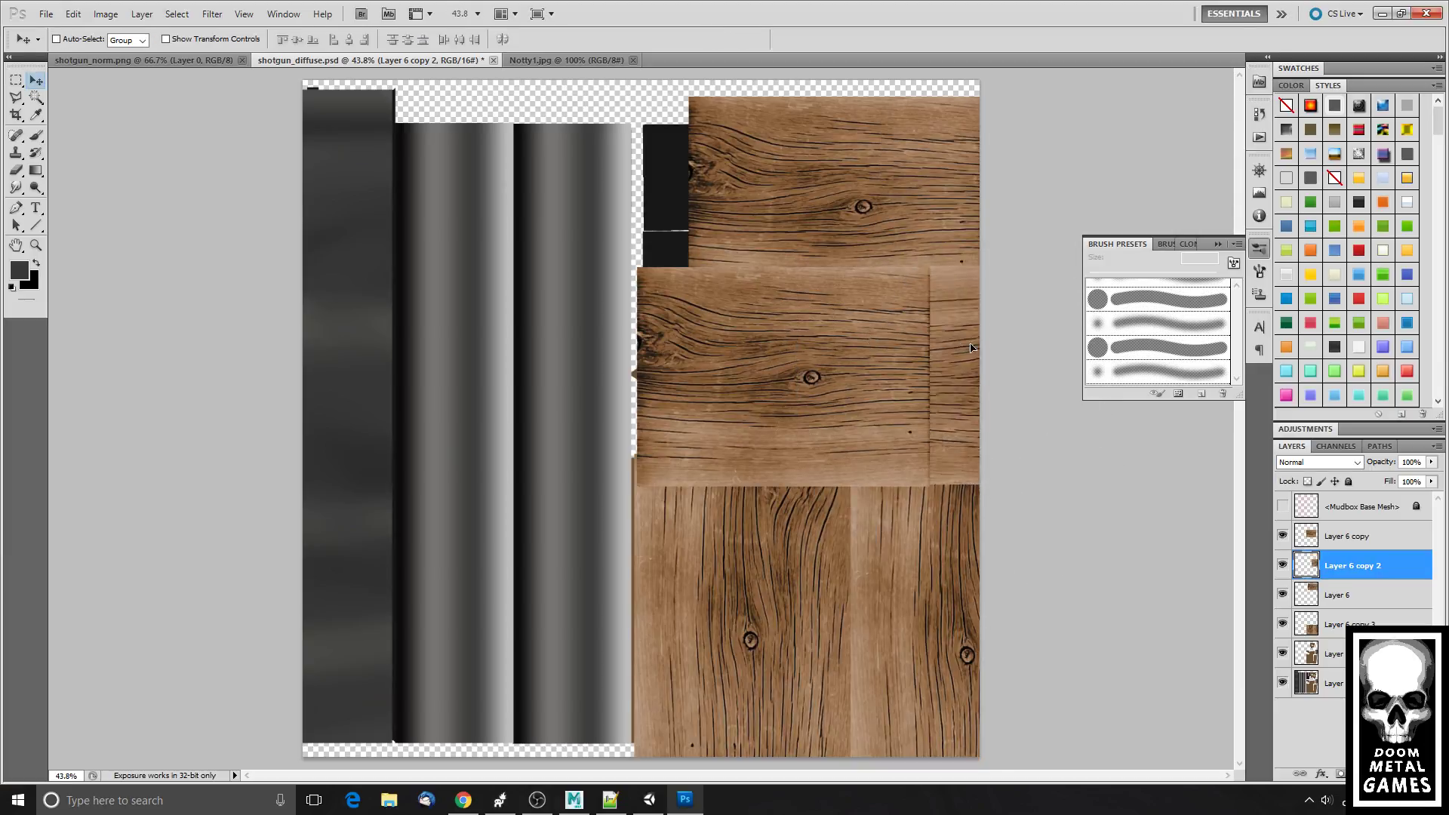
pyautogui.moveTo(971, 347); pyautogui.dragTo(981, 342)
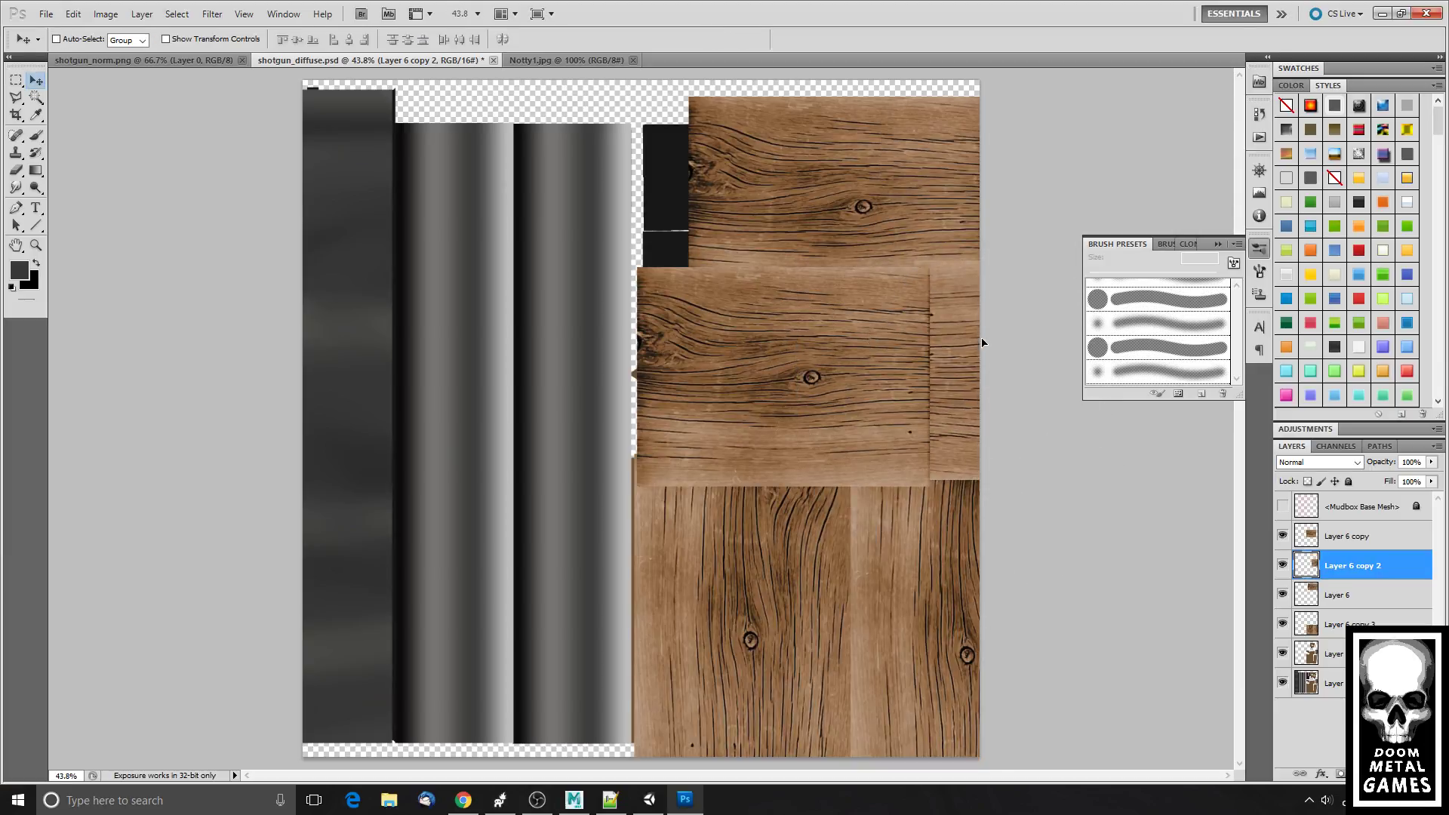
# - Merge all the wood texture layers into a single layer above Layer 5
pyautogui.click(1336, 538)
pyautogui.keyDown('shift'); pyautogui.click(1350, 623); pyautogui.keyUp('shift')
pyautogui.hotkey('ctrl', 'e')
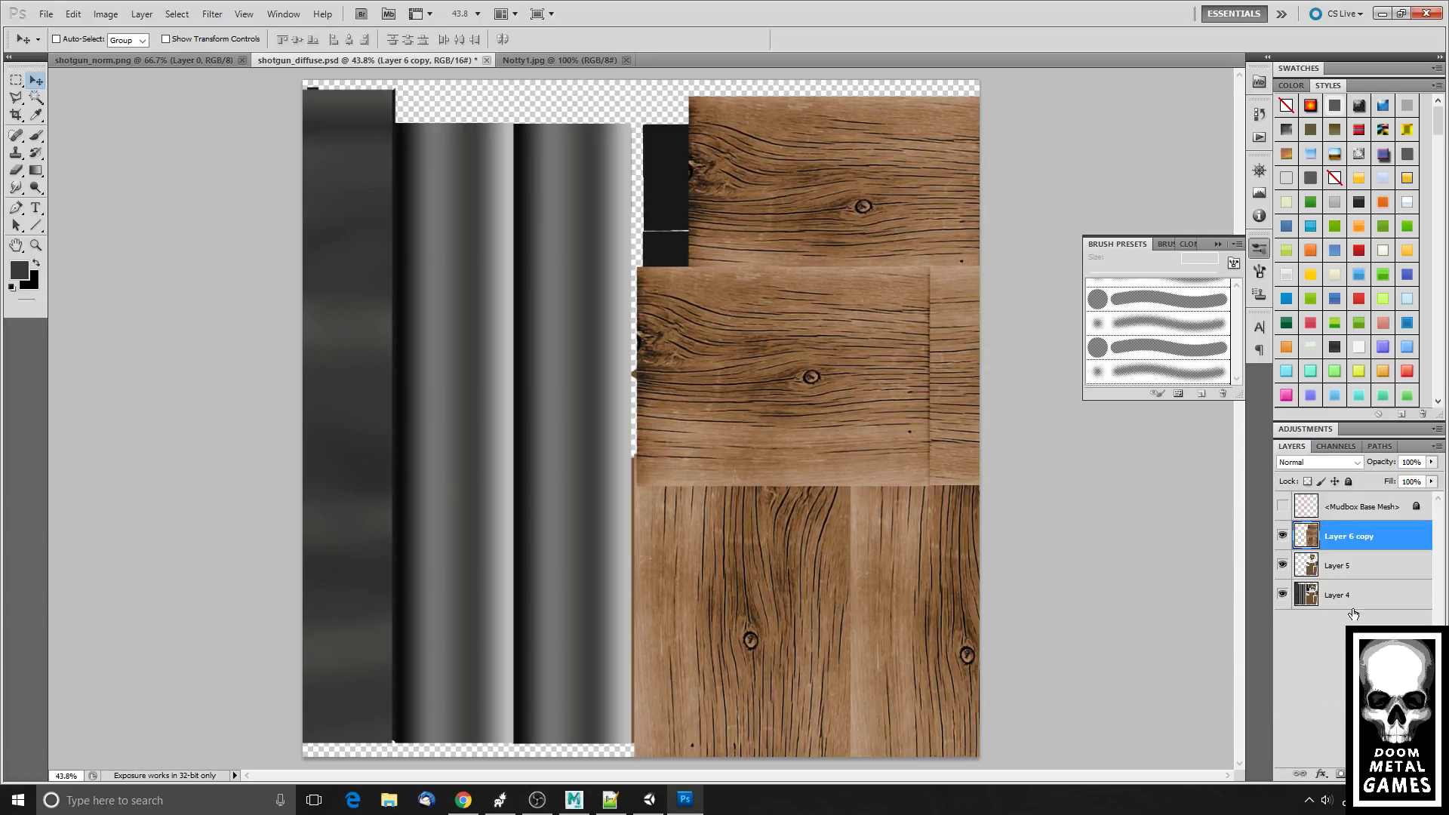
# - Load the brown piece outlines of Layer 5 as a selection, try inverting it and compare the pieces with the wood hidden and shown
pyautogui.keyDown('ctrl'); pyautogui.click(1309, 564); pyautogui.keyUp('ctrl')
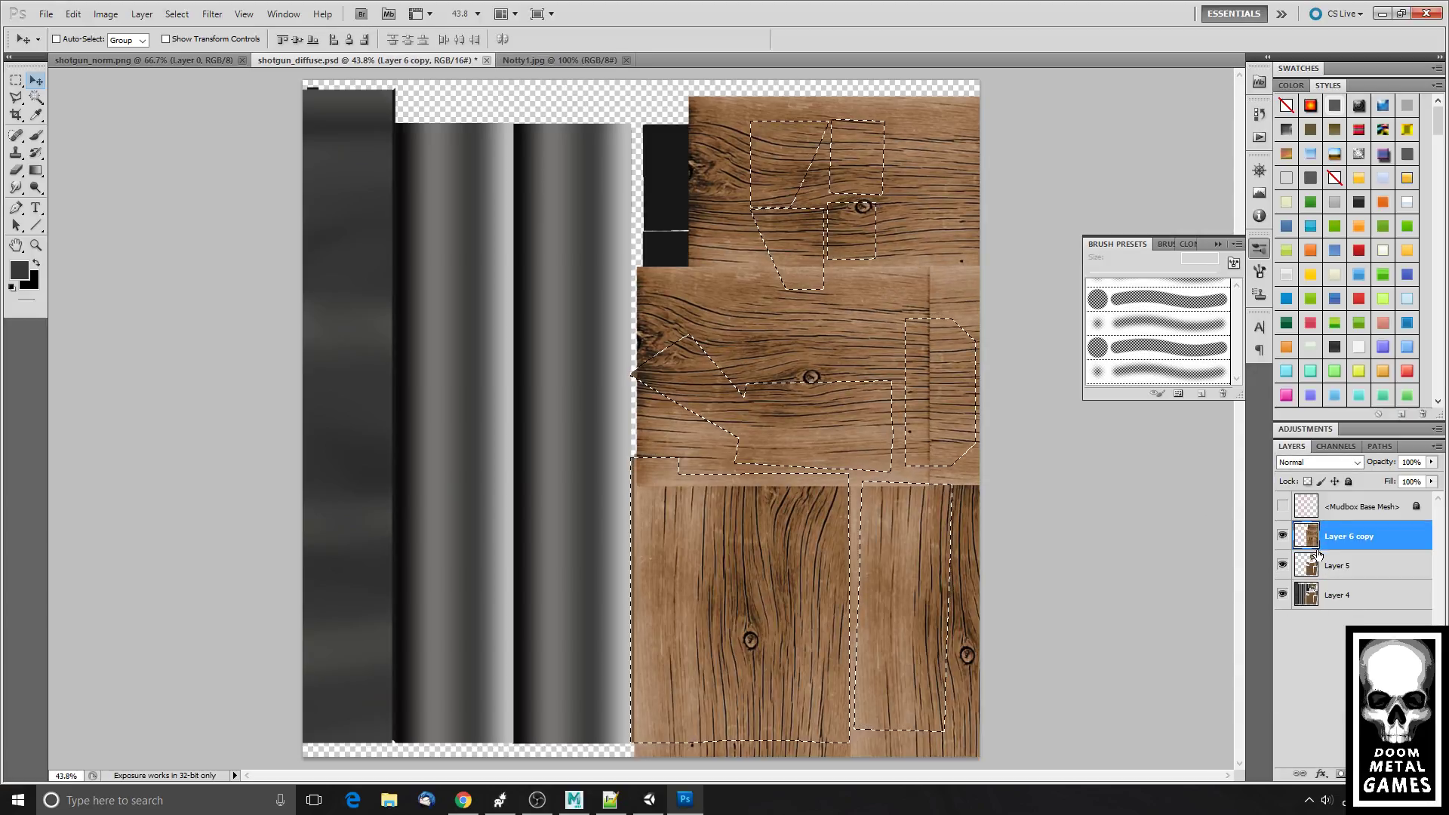
pyautogui.click(177, 13)
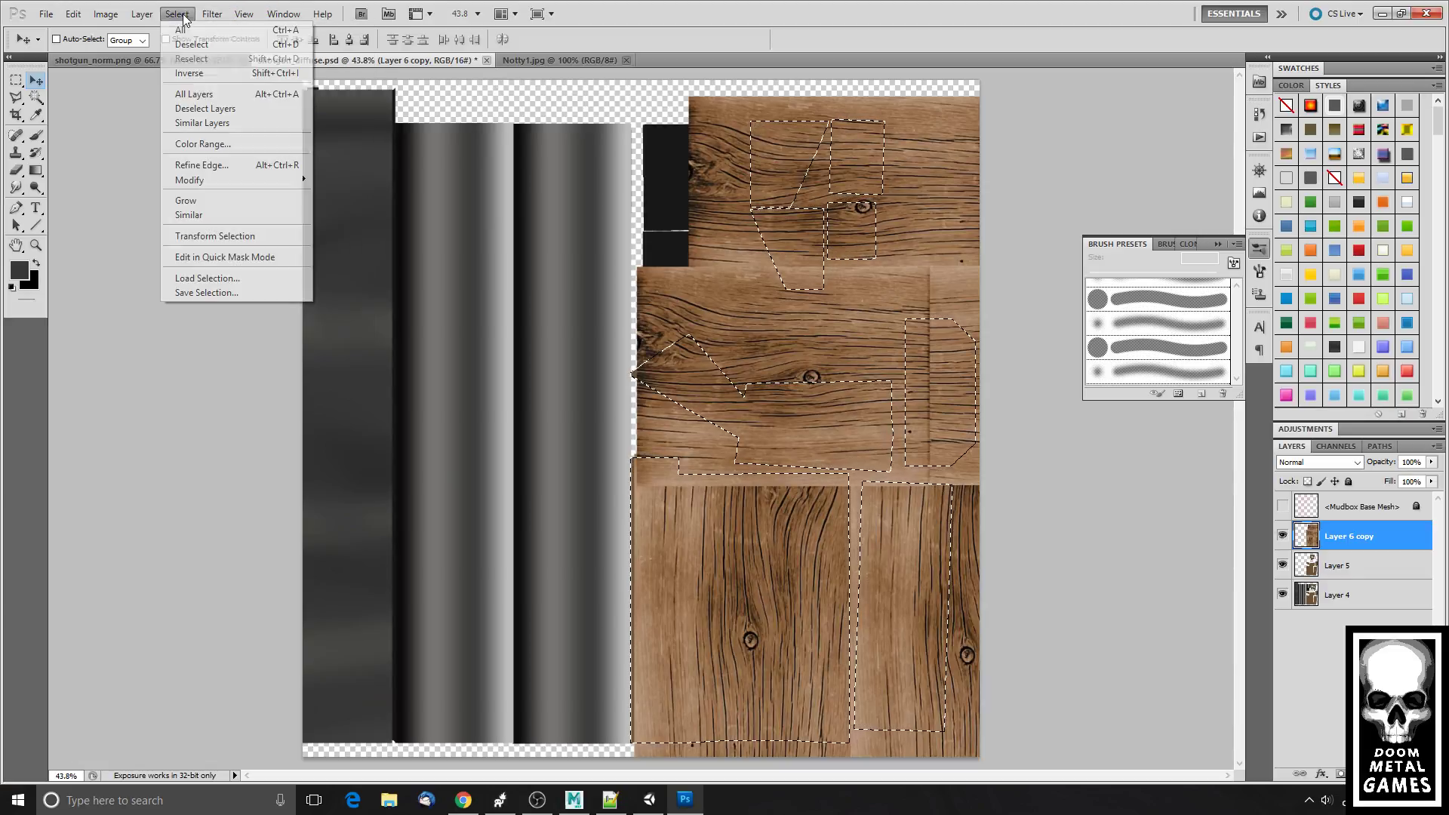
pyautogui.click(204, 74)
pyautogui.click(1341, 567)
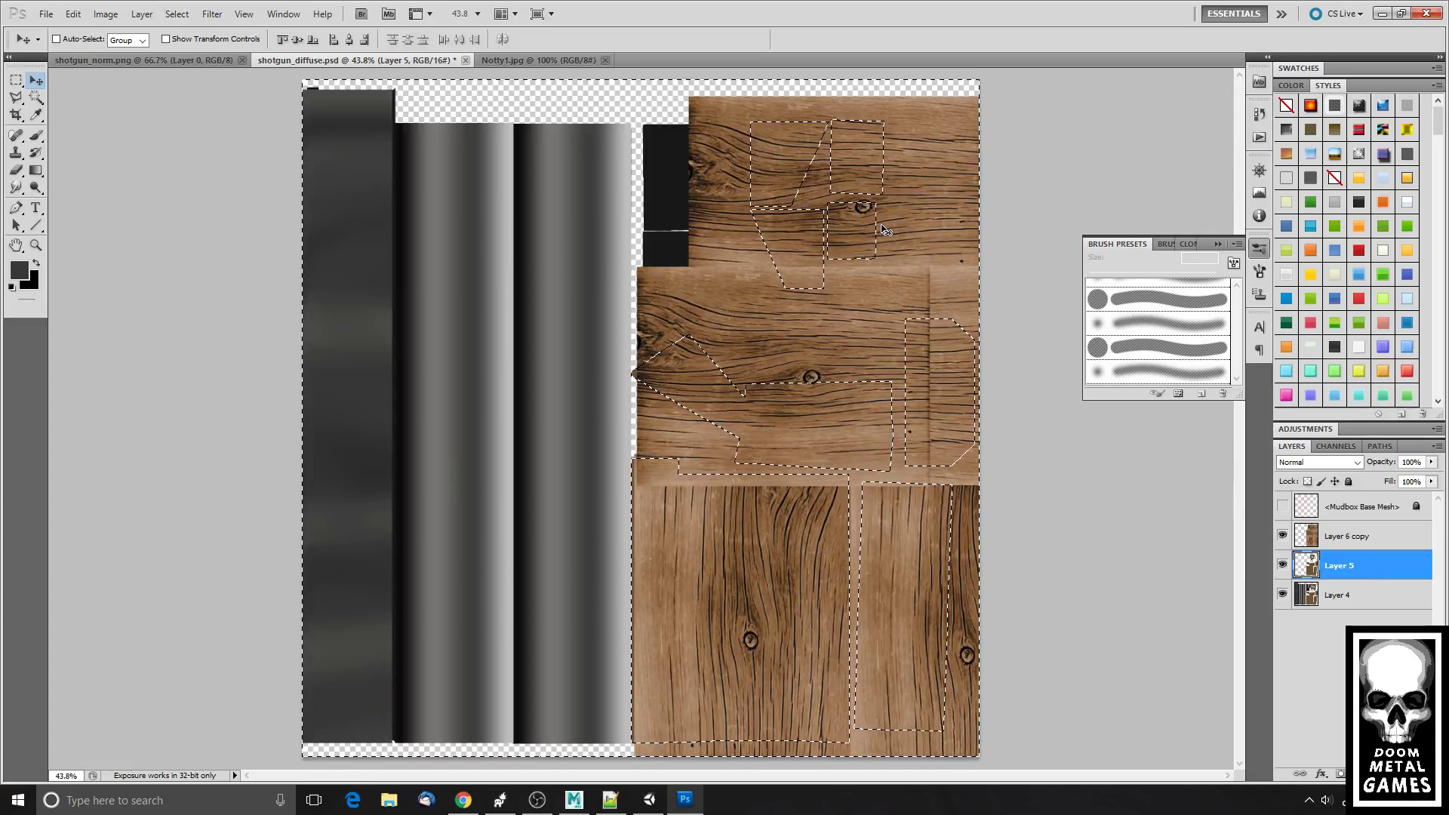
pyautogui.click(1304, 537)
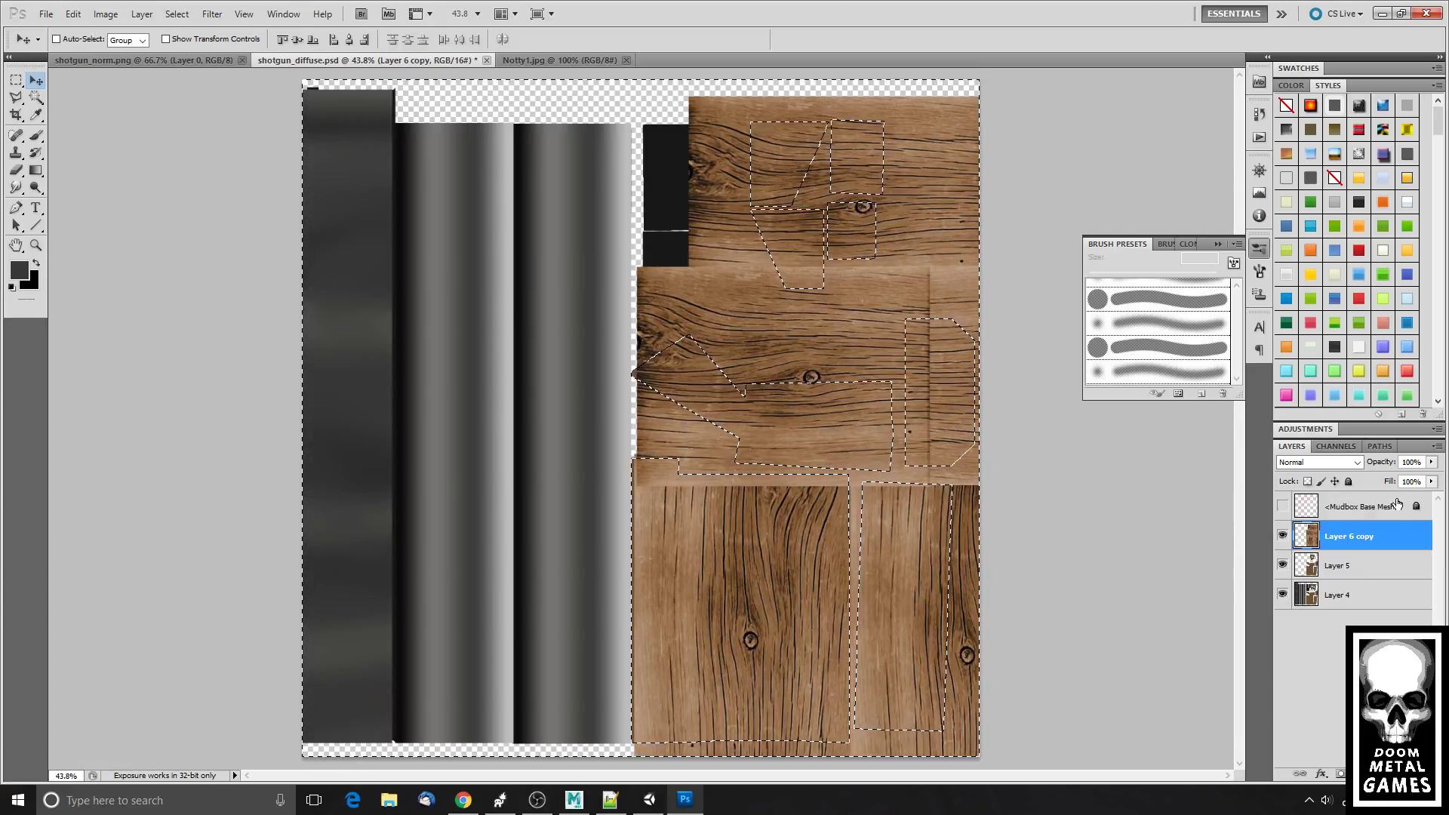
pyautogui.click(1332, 566)
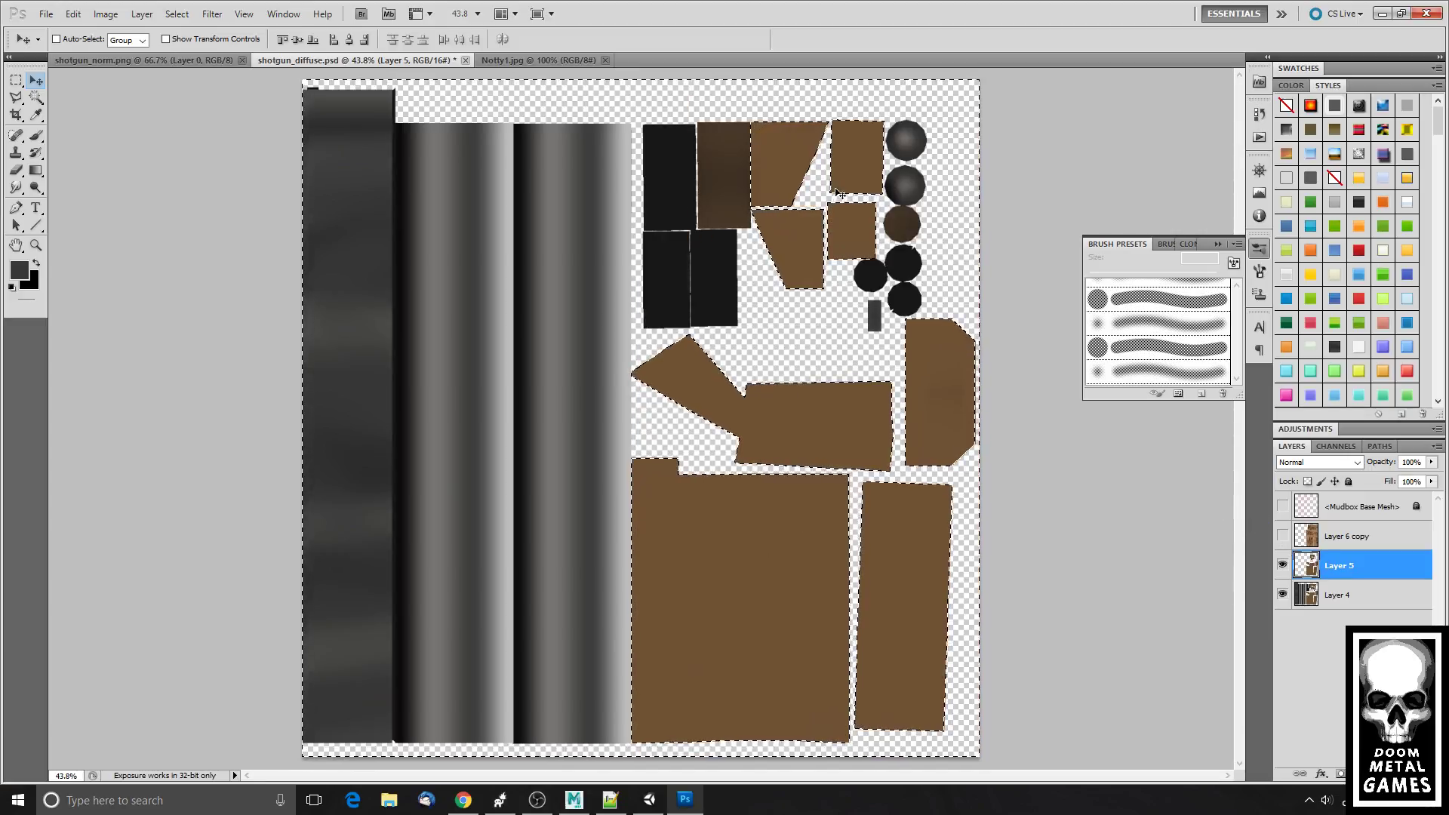
pyautogui.click(1282, 536)
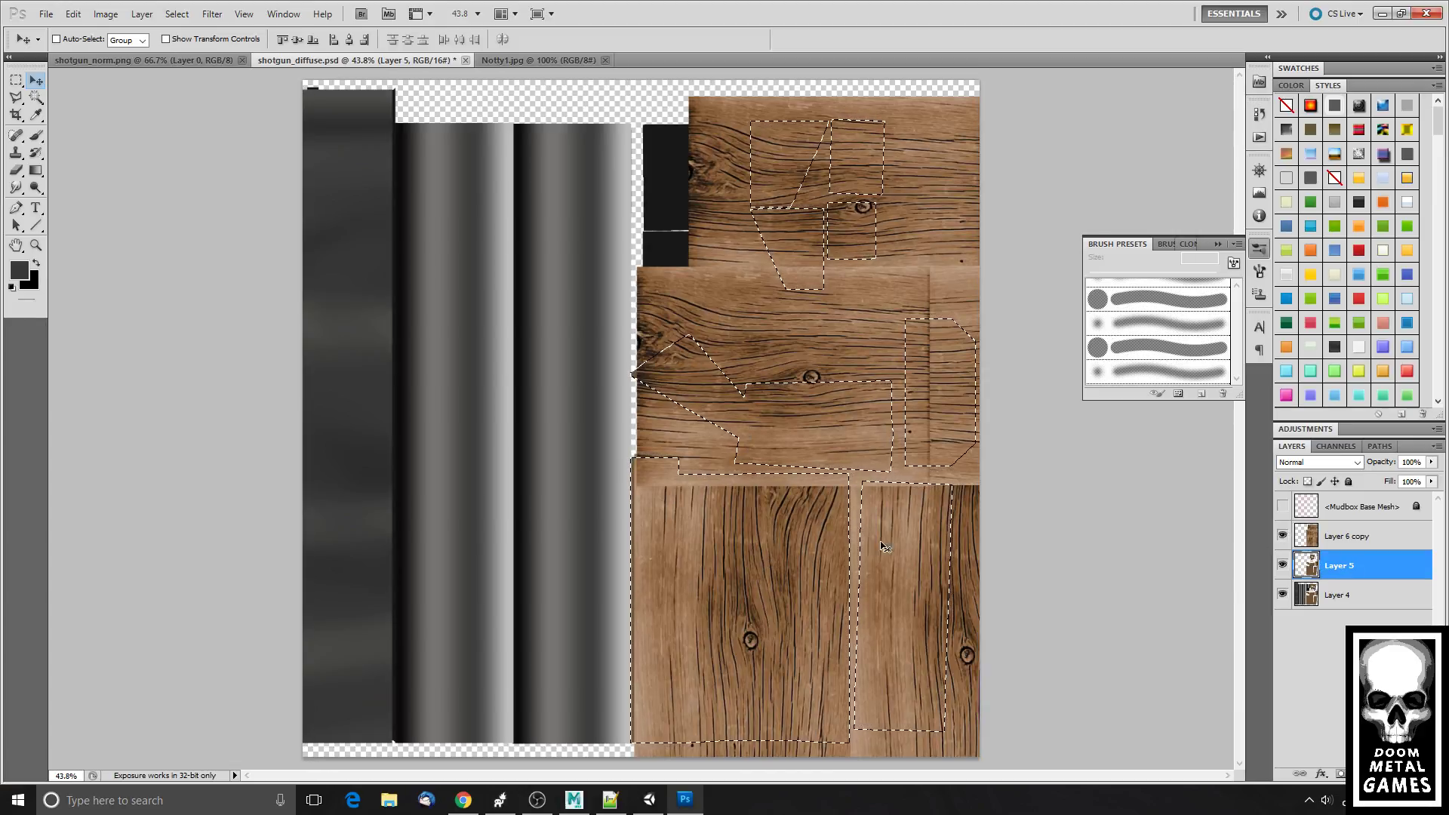
# - Clear the merged wood outside the piece outlines and delete the flat brown Layer 5
pyautogui.click(1317, 543)
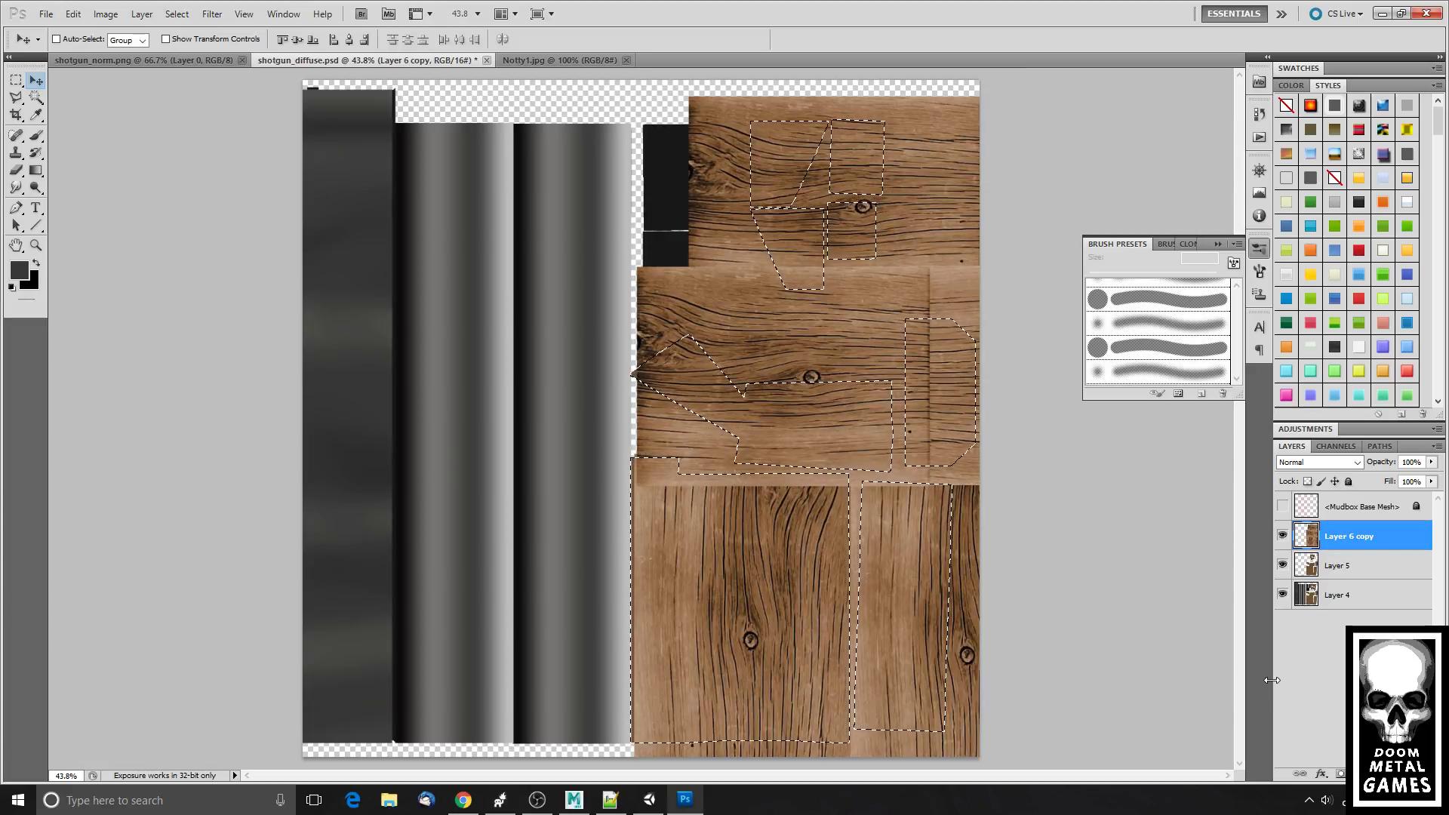
pyautogui.click(178, 13)
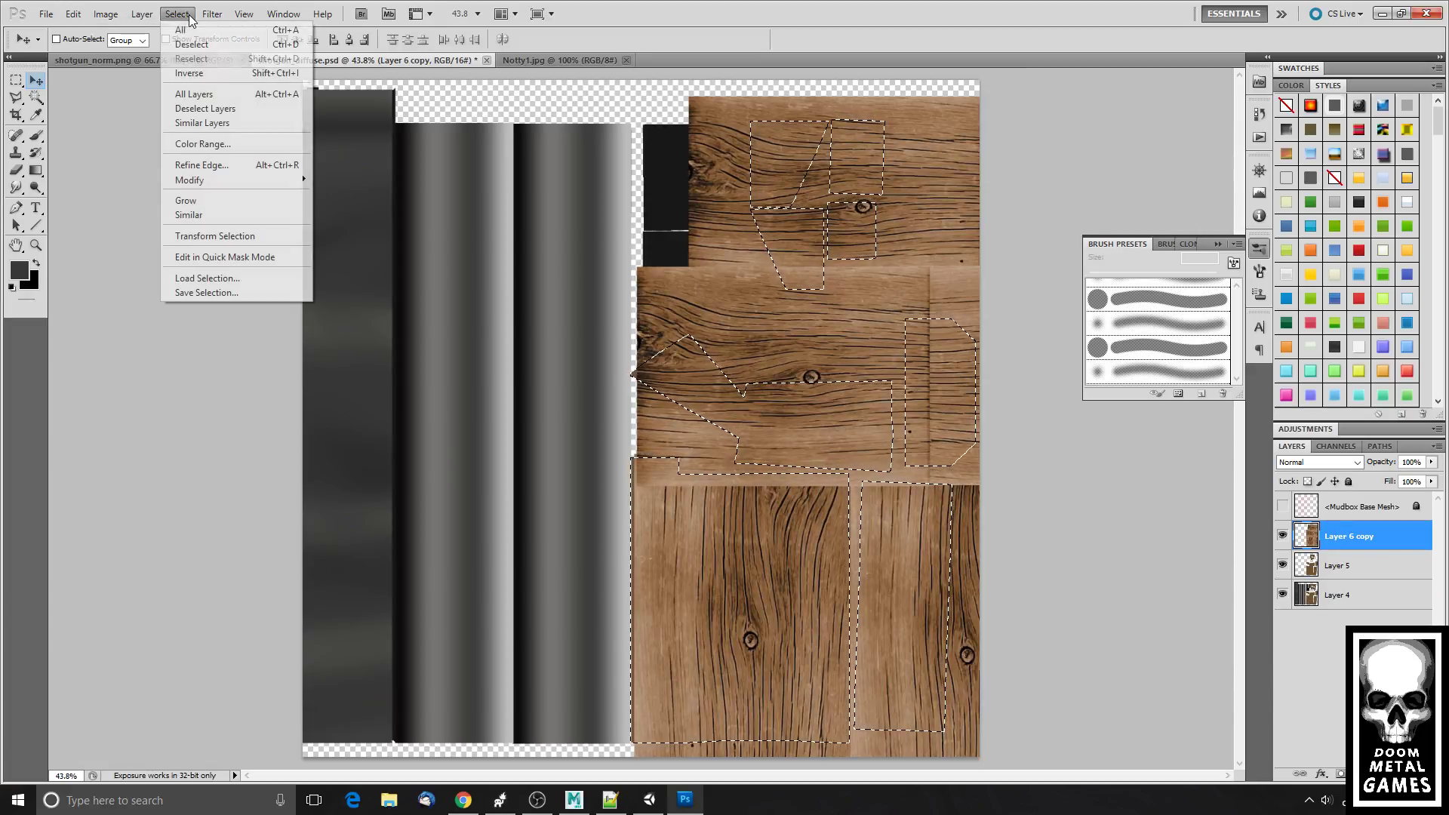
pyautogui.click(216, 95)
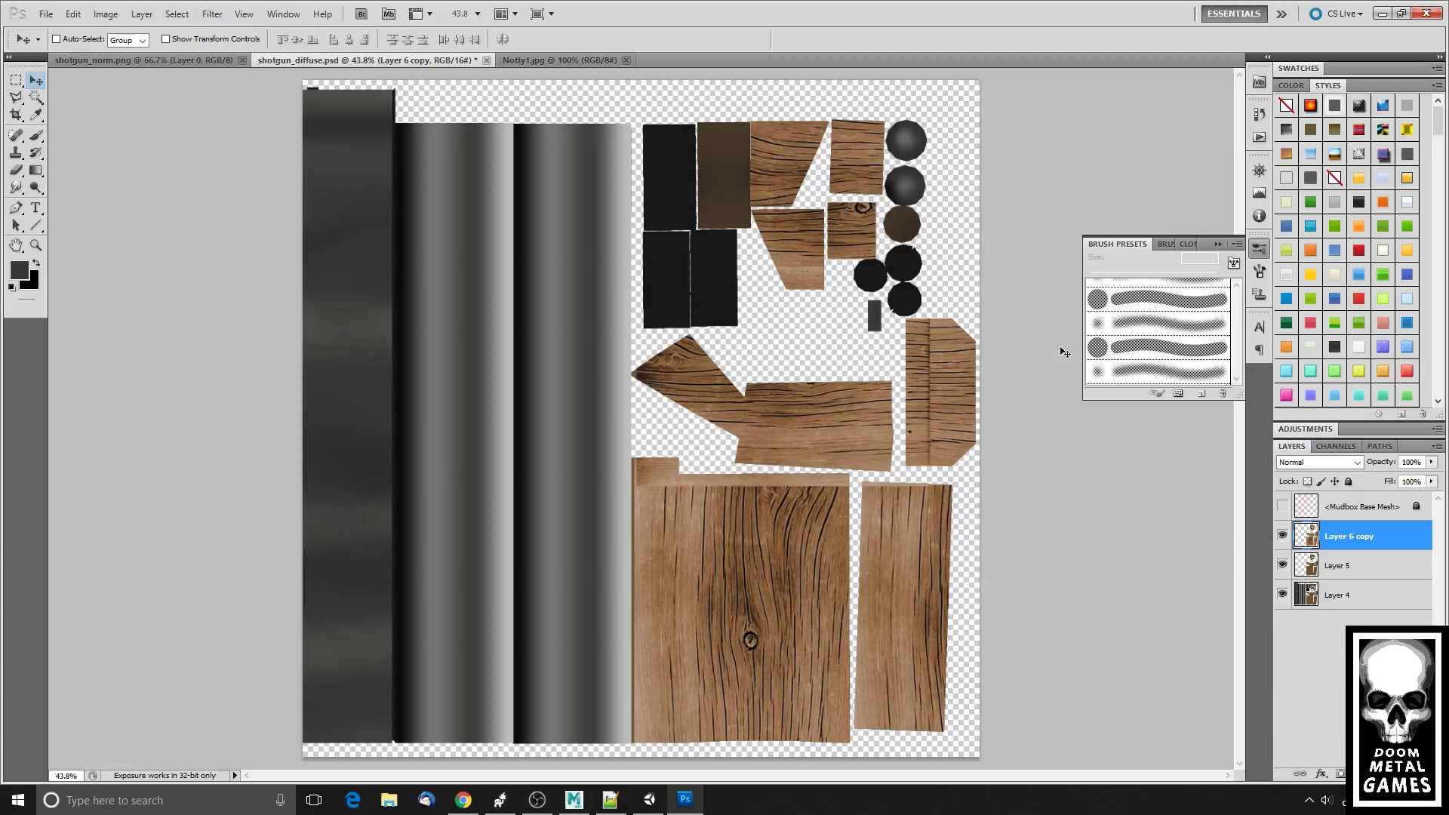
pyautogui.click(1382, 571)
pyautogui.press('Delete')
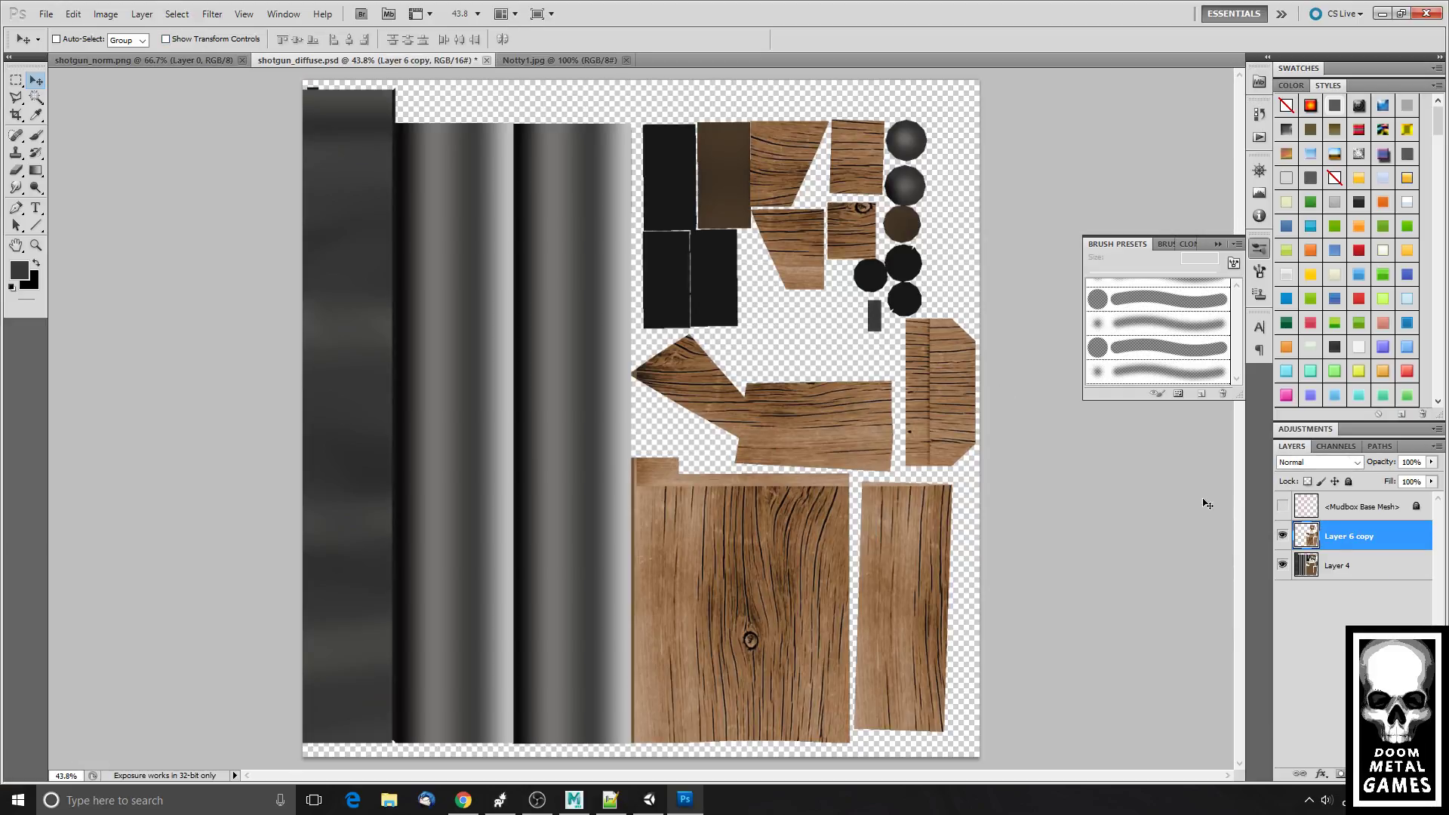
# - Try retouching the vertical seam on the wood piece with cut corners using a 9 px Clone Stamp
pyautogui.keyDown('alt'); pyautogui.scroll(6, 974, 362); pyautogui.keyUp('alt')
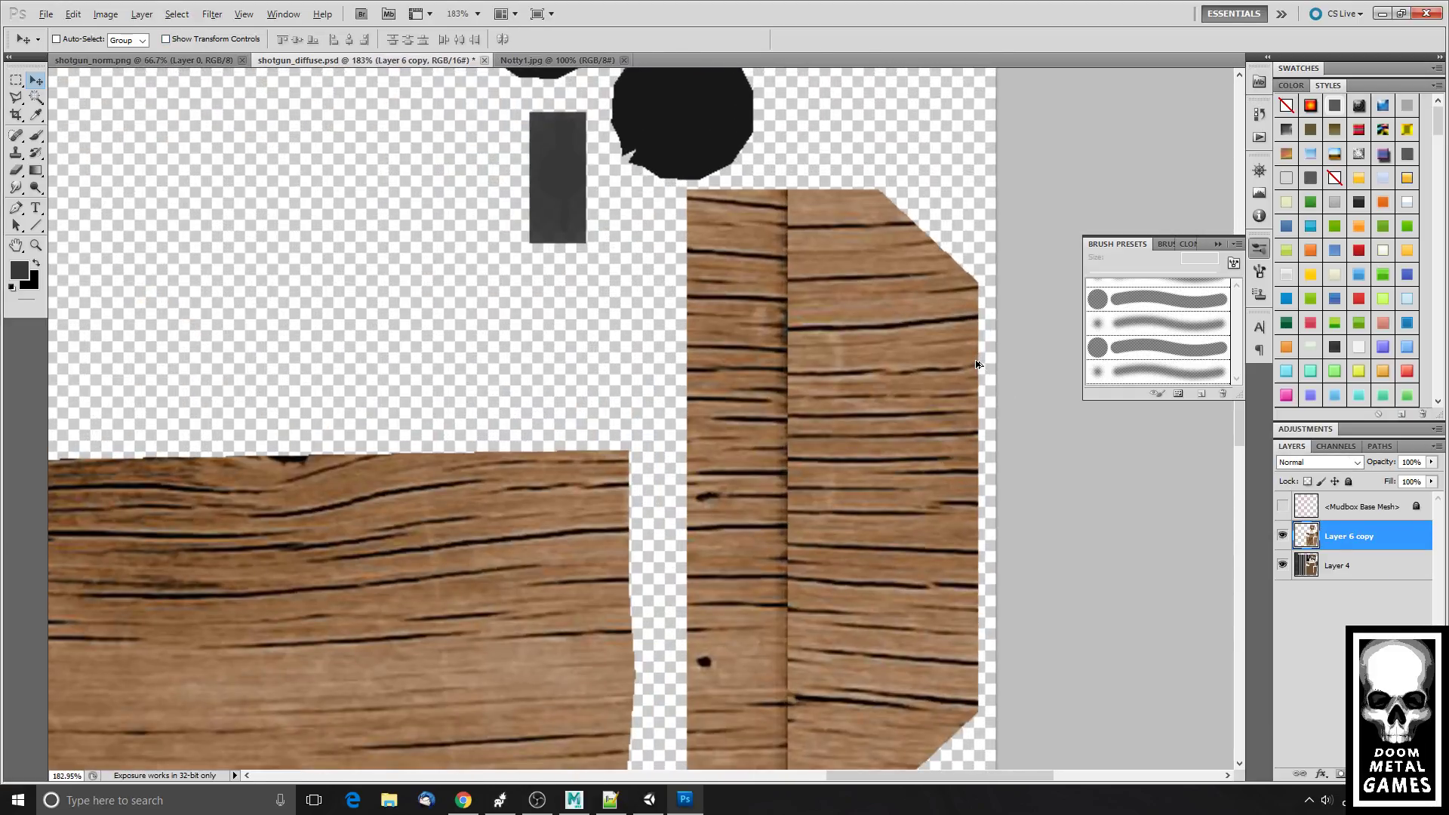
pyautogui.click(17, 153)
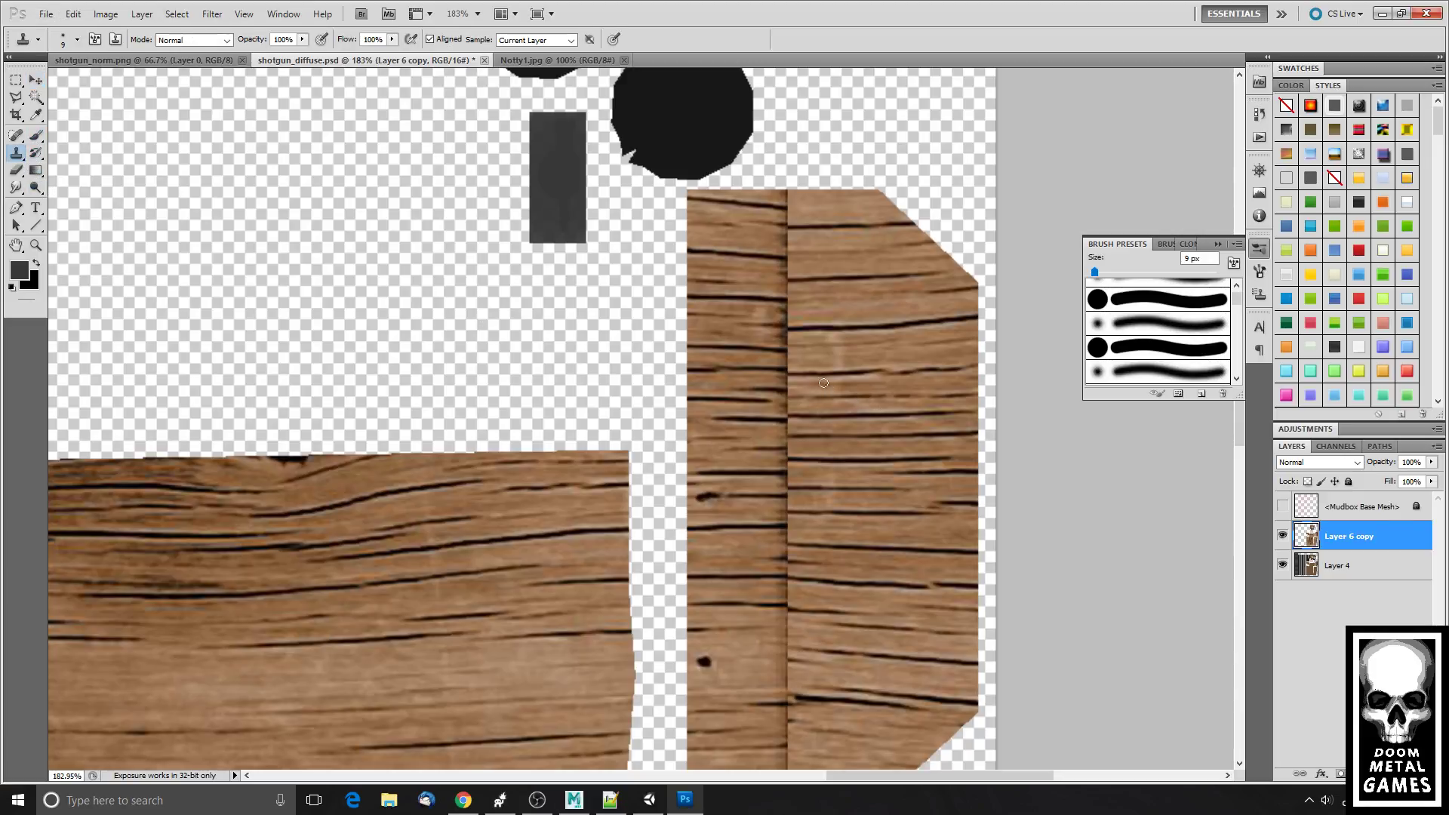
pyautogui.moveTo(793, 392); pyautogui.dragTo(792, 366)
pyautogui.scroll(-5, 820, 338)
pyautogui.scroll(2, 782, 350)
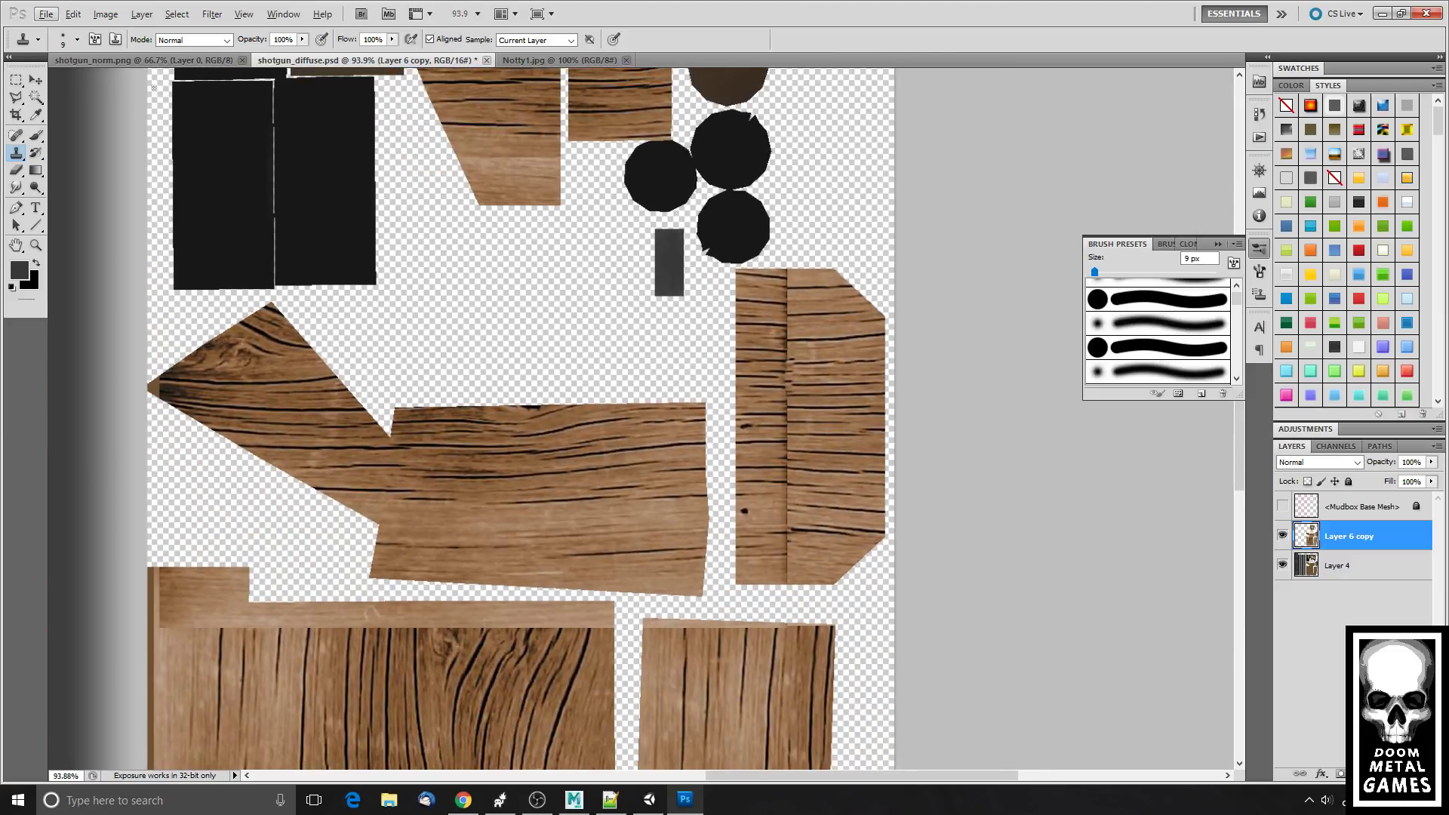
# - Copy a narrow vertical strip of wood beside the seam of the piece with cut corners onto a new layer
pyautogui.click(17, 80)
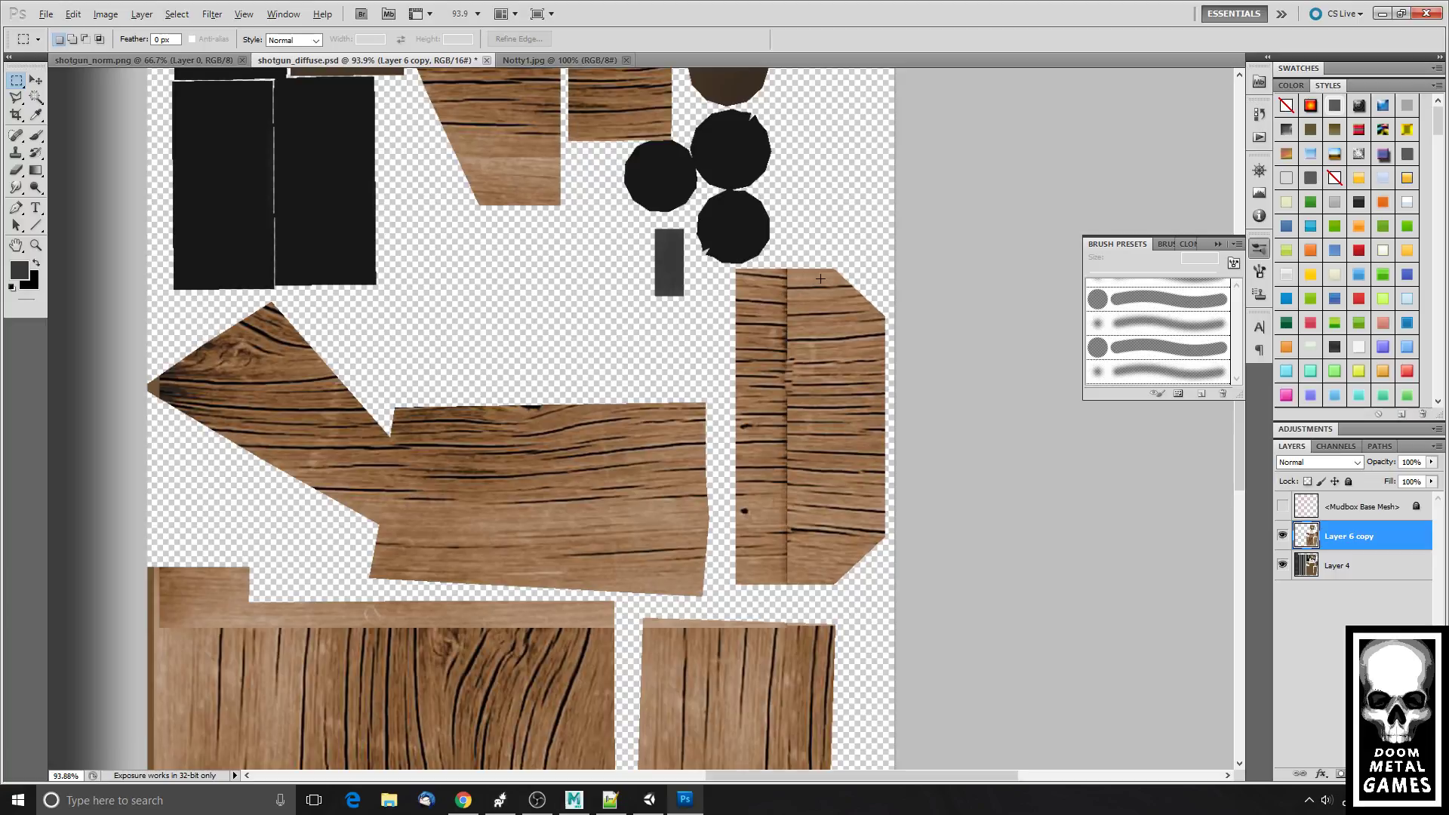
pyautogui.moveTo(778, 548); pyautogui.dragTo(778, 548)
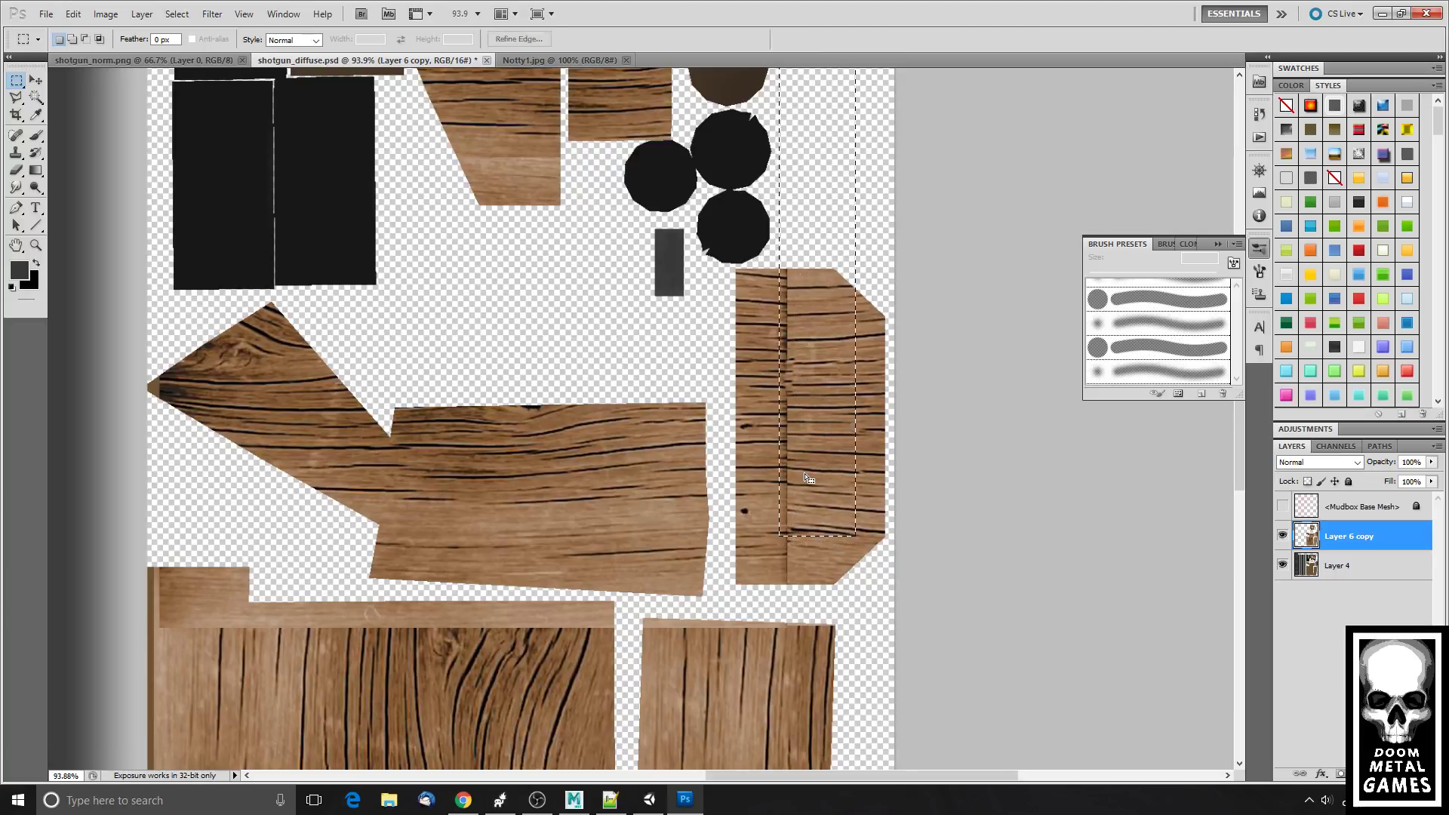
pyautogui.click(824, 316)
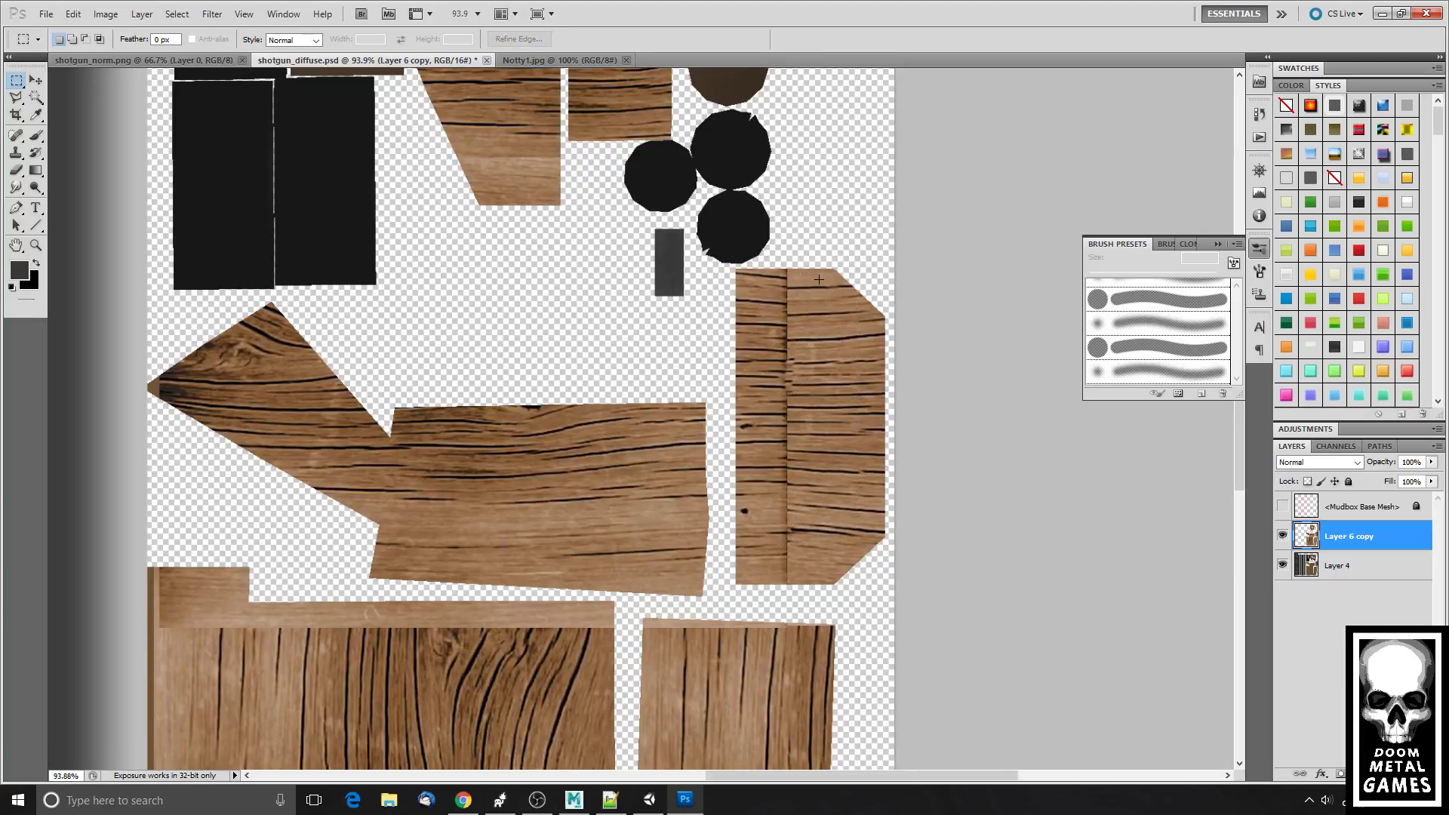
pyautogui.moveTo(795, 582); pyautogui.dragTo(795, 582)
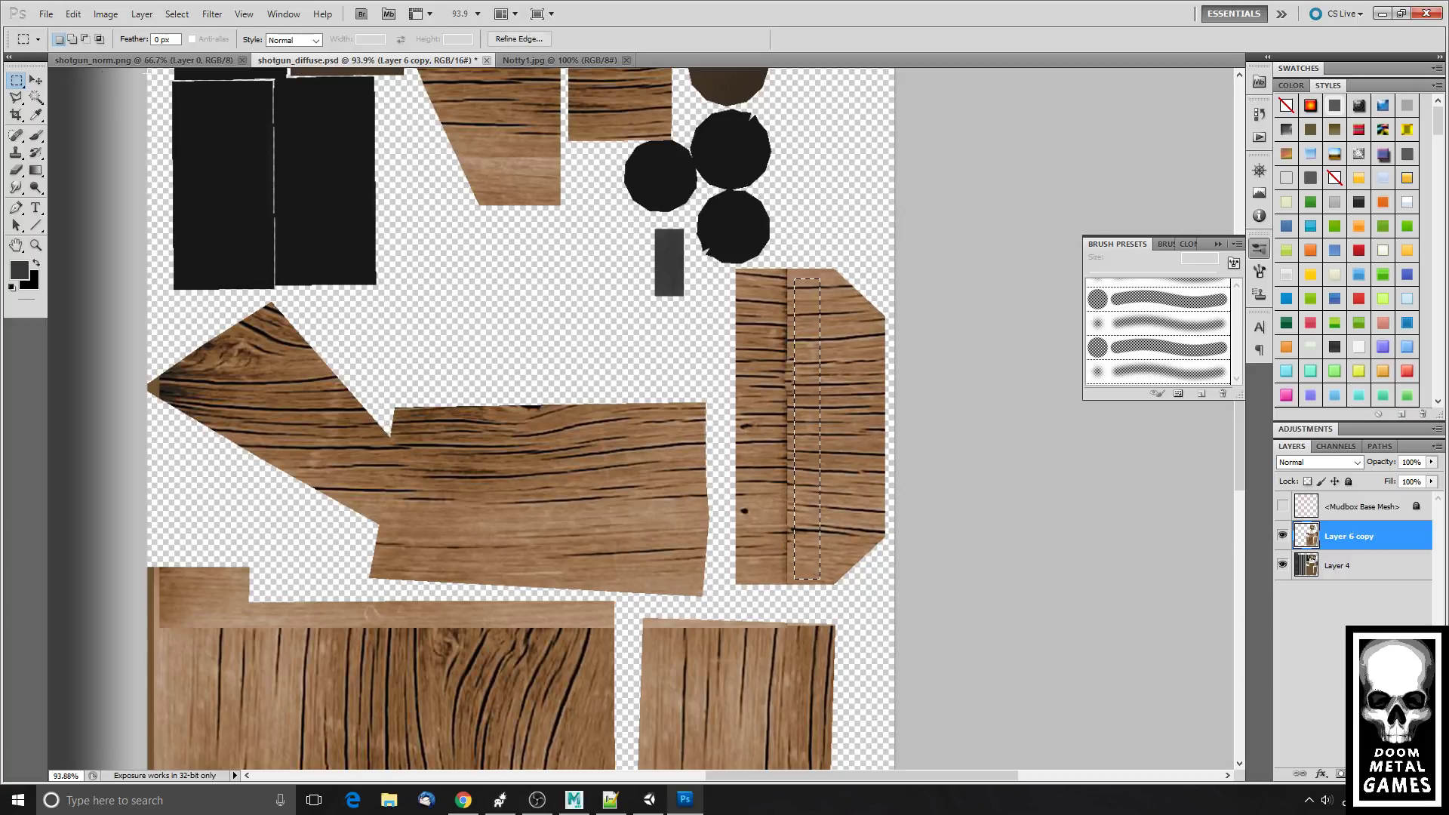
pyautogui.click(43, 82)
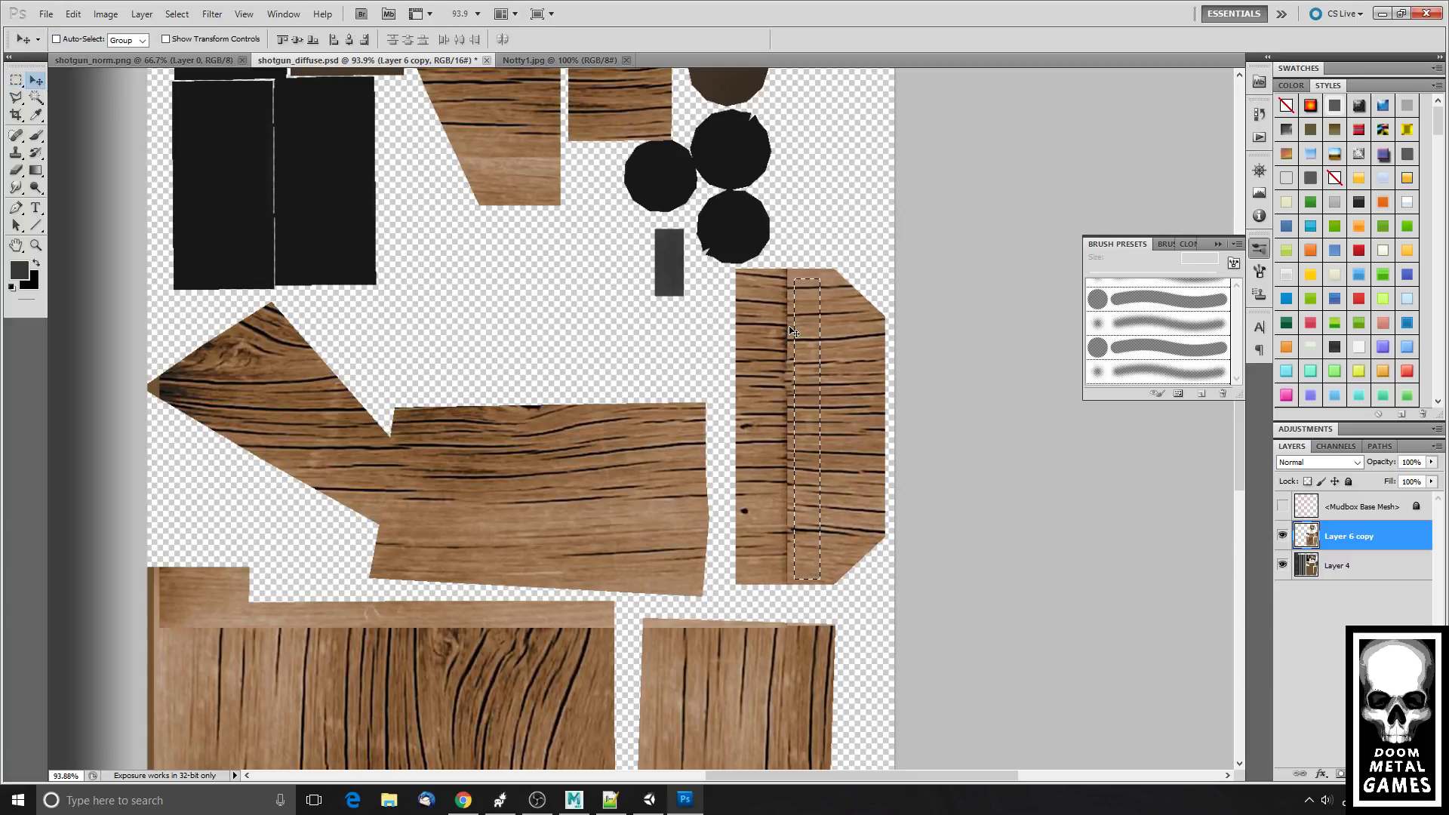
pyautogui.hotkey('ctrl', 'j')
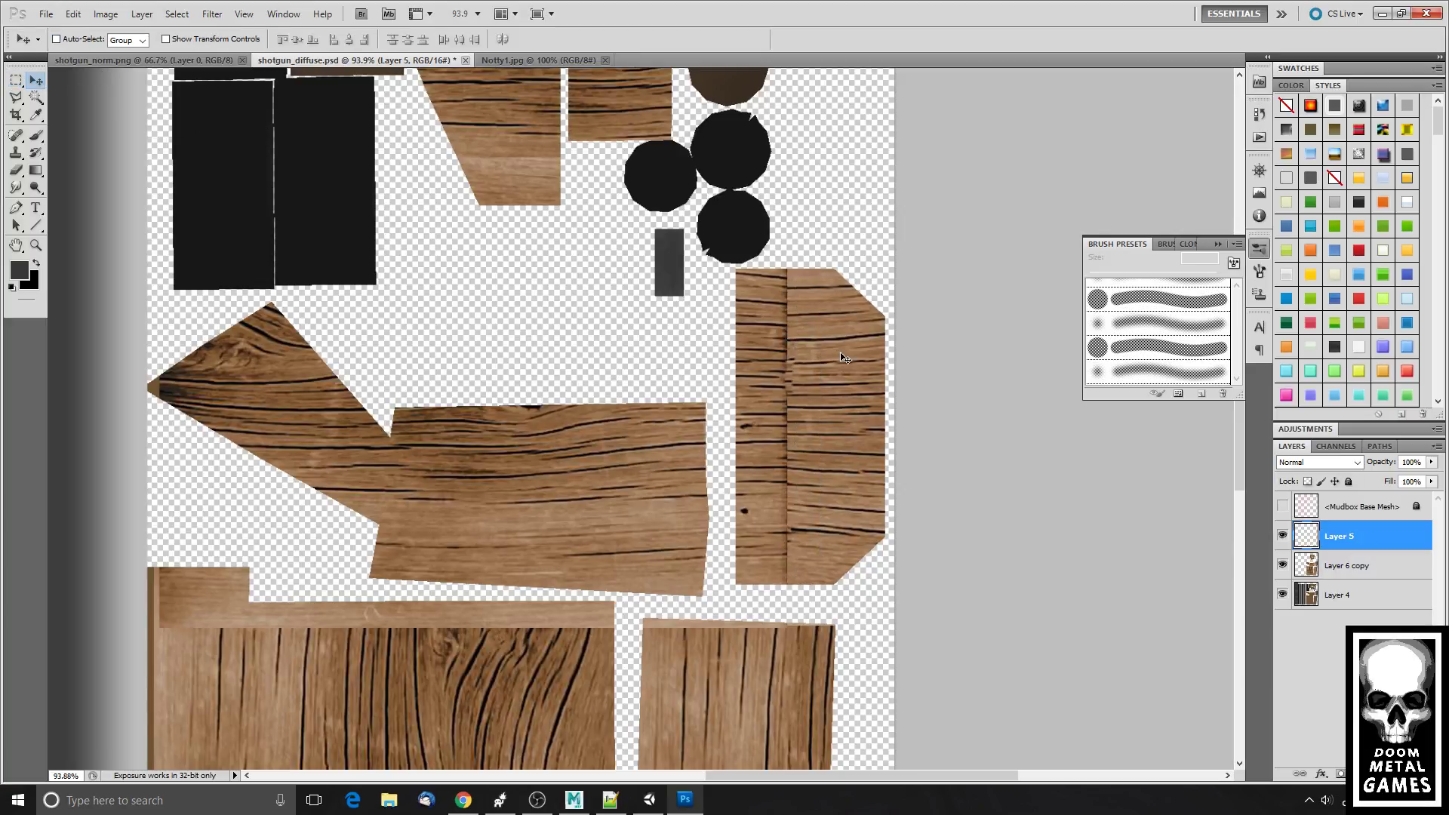
# - Move the copied wood strip over the vertical seam and merge it with the Layer 6 copy wood layer
pyautogui.hotkey('ctrl', 't')
pyautogui.moveTo(824, 424); pyautogui.dragTo(782, 442)
pyautogui.press('Return')
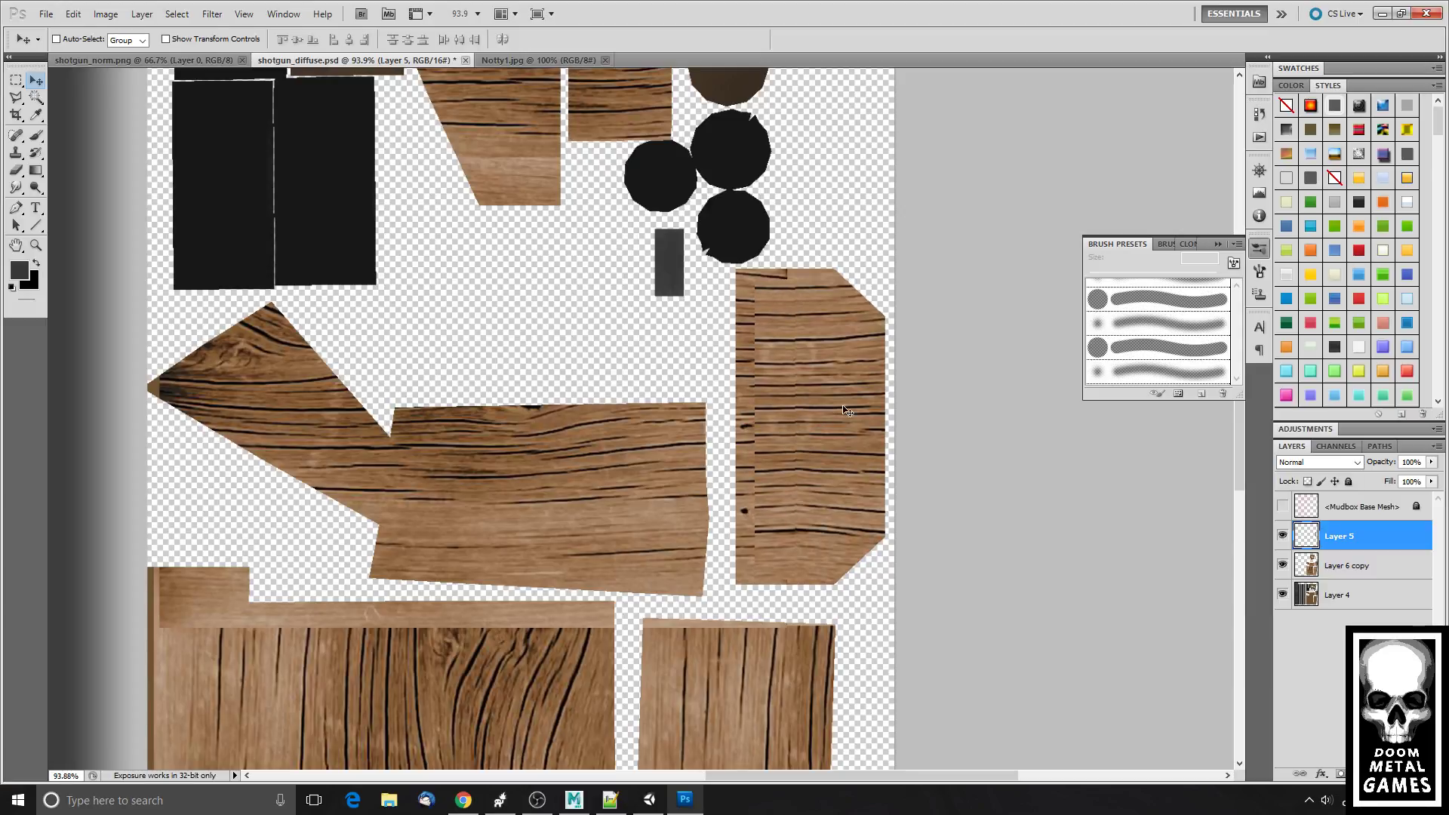
pyautogui.keyDown('shift'); pyautogui.click(1368, 569); pyautogui.keyUp('shift')
pyautogui.hotkey('ctrl', 'e')
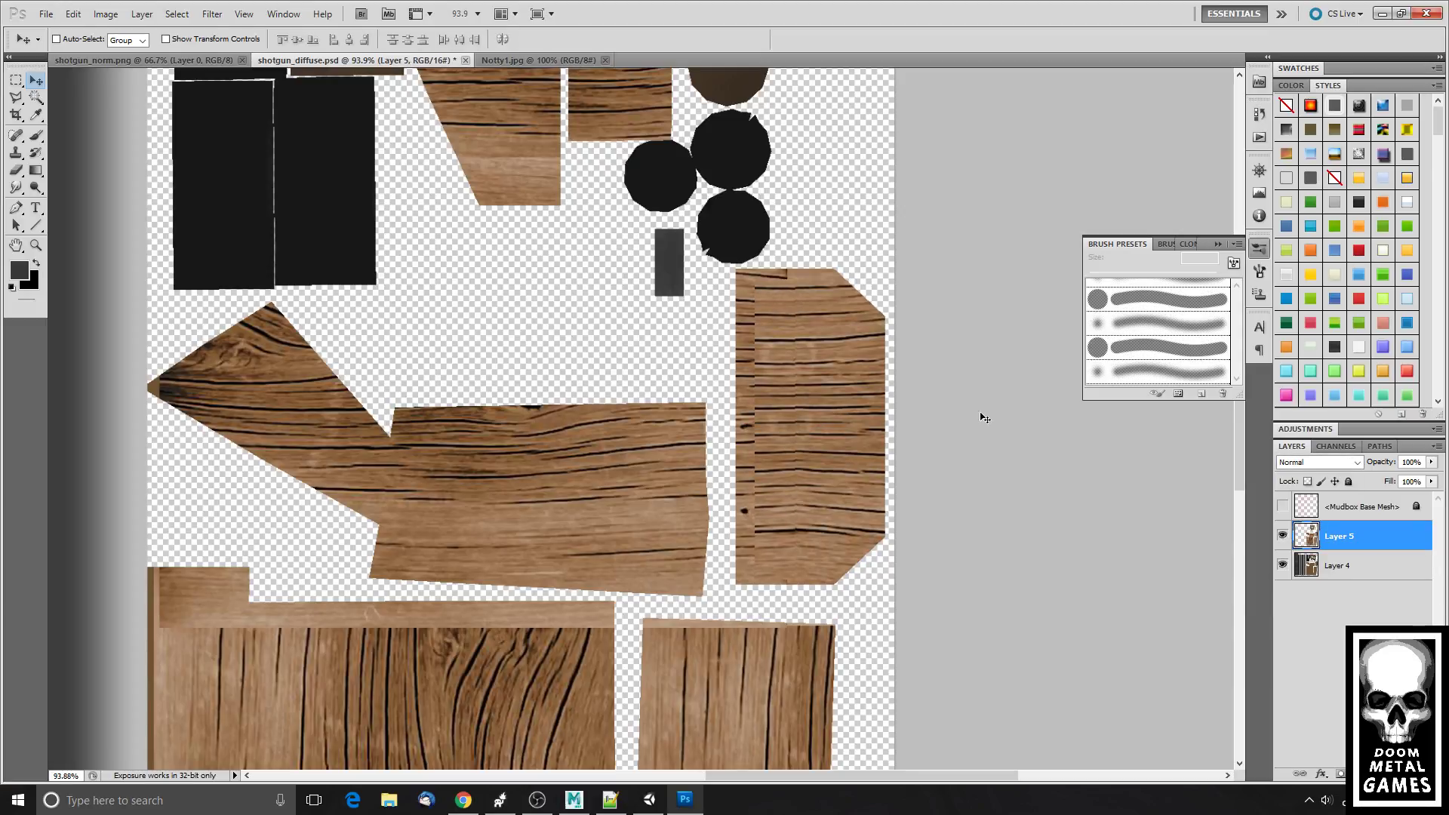
# - Retouch the remaining vertical seam on the cut-corner wood piece with a soft 28 px Clone Stamp
pyautogui.scroll(3, 821, 340)
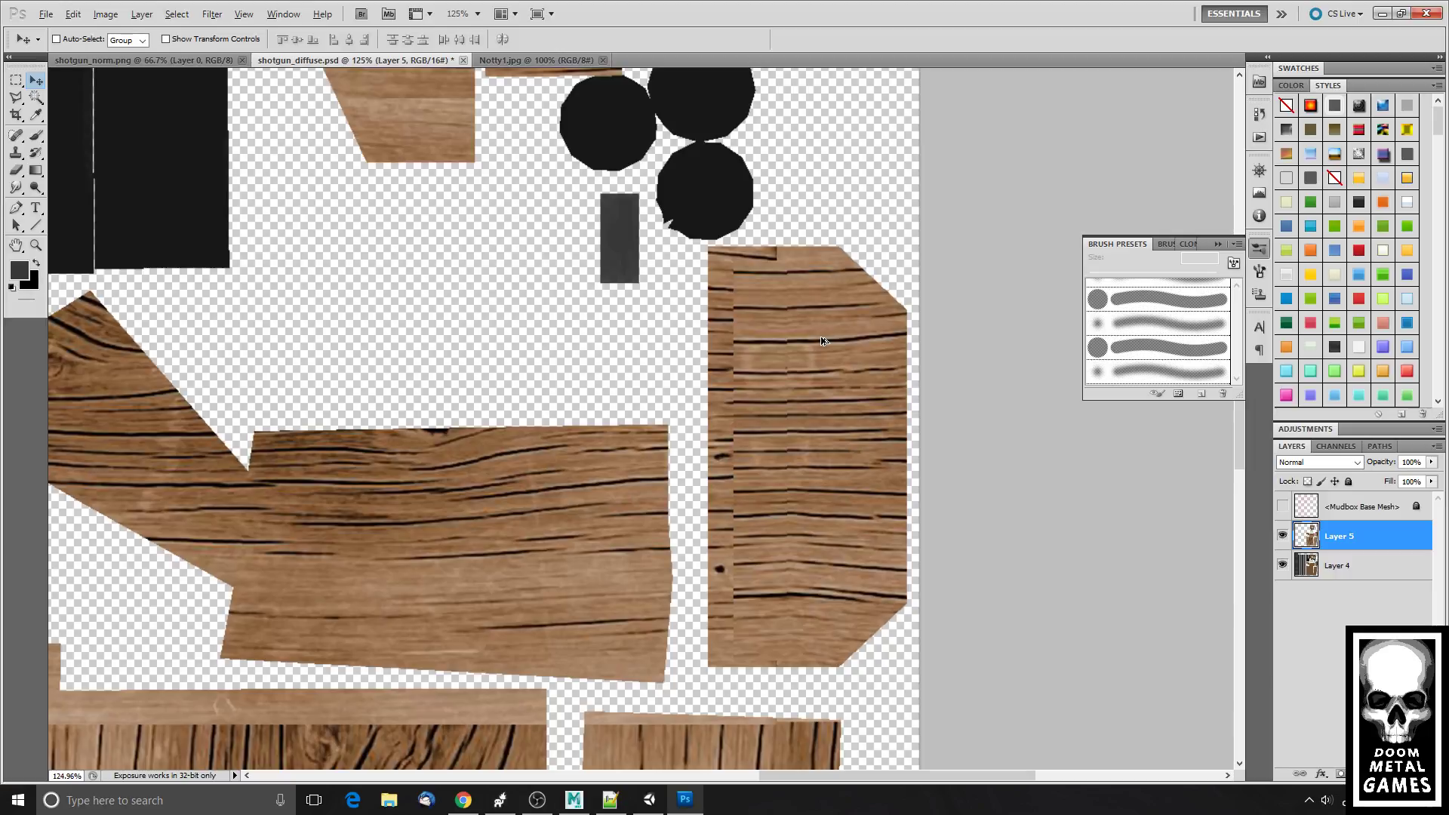
pyautogui.click(15, 152)
pyautogui.click(75, 153)
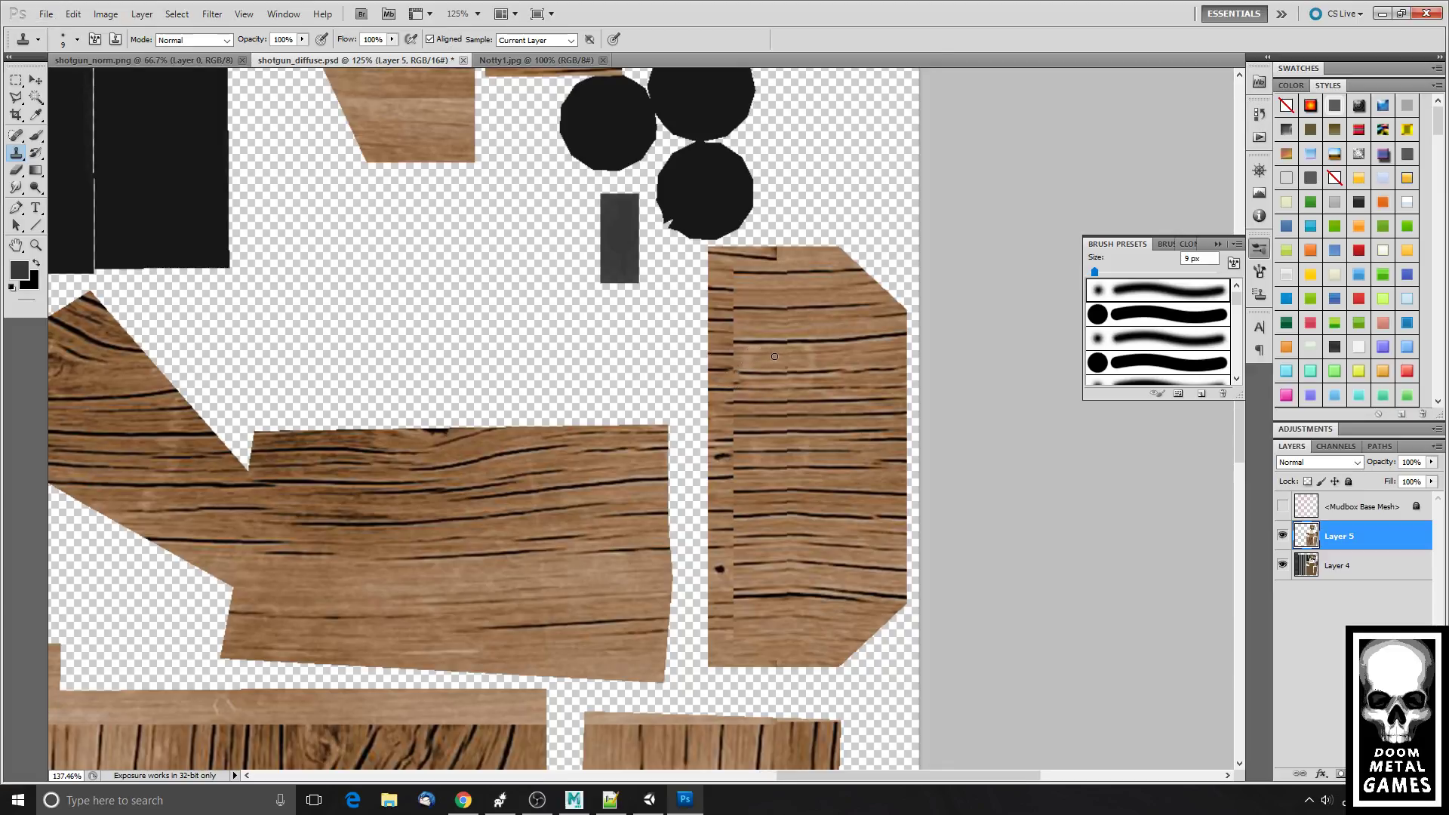
pyautogui.scroll(2, 777, 356)
pyautogui.click(77, 44)
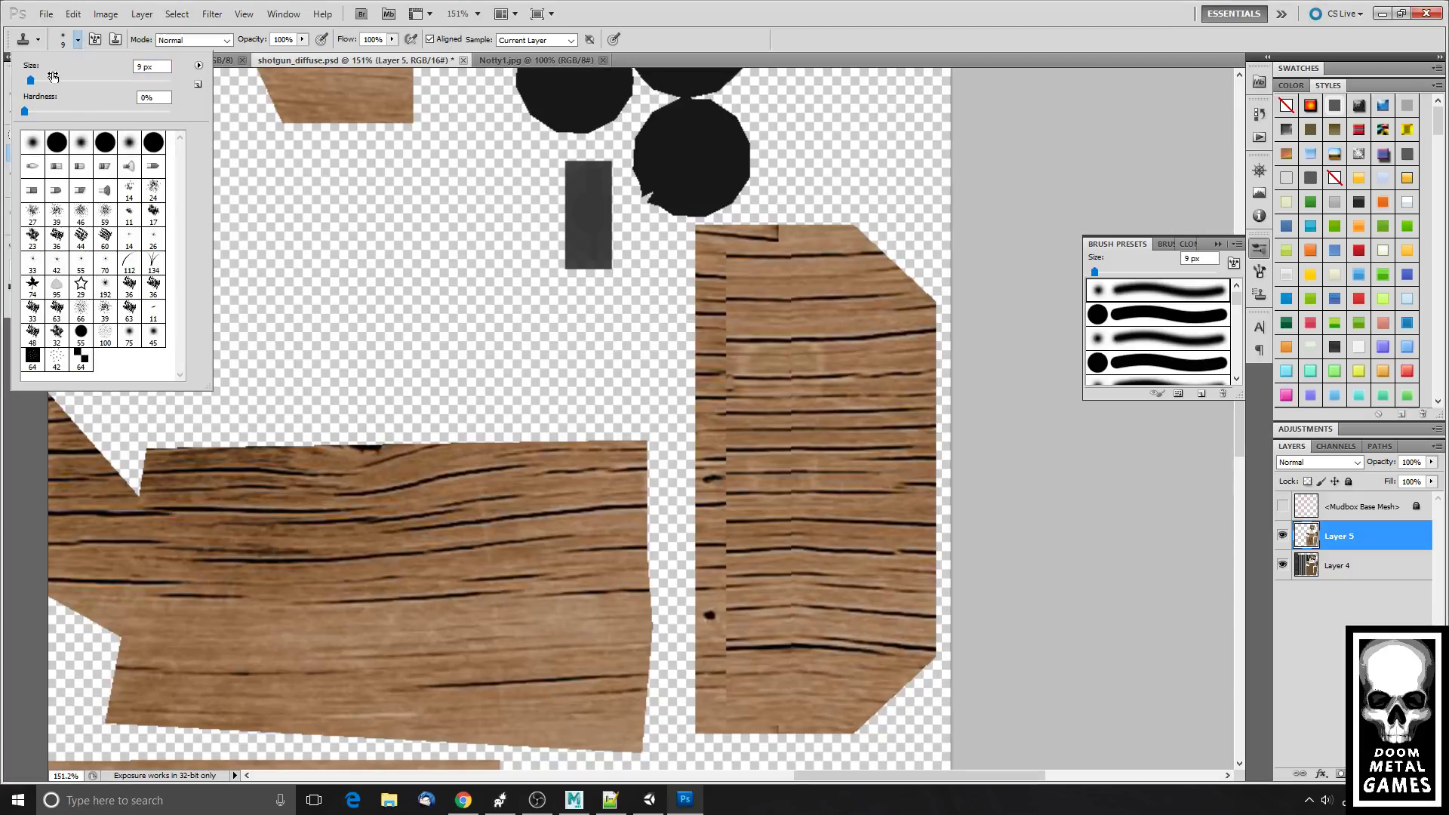
pyautogui.click(43, 81)
pyautogui.keyDown('alt'); pyautogui.click(806, 399); pyautogui.keyUp('alt')
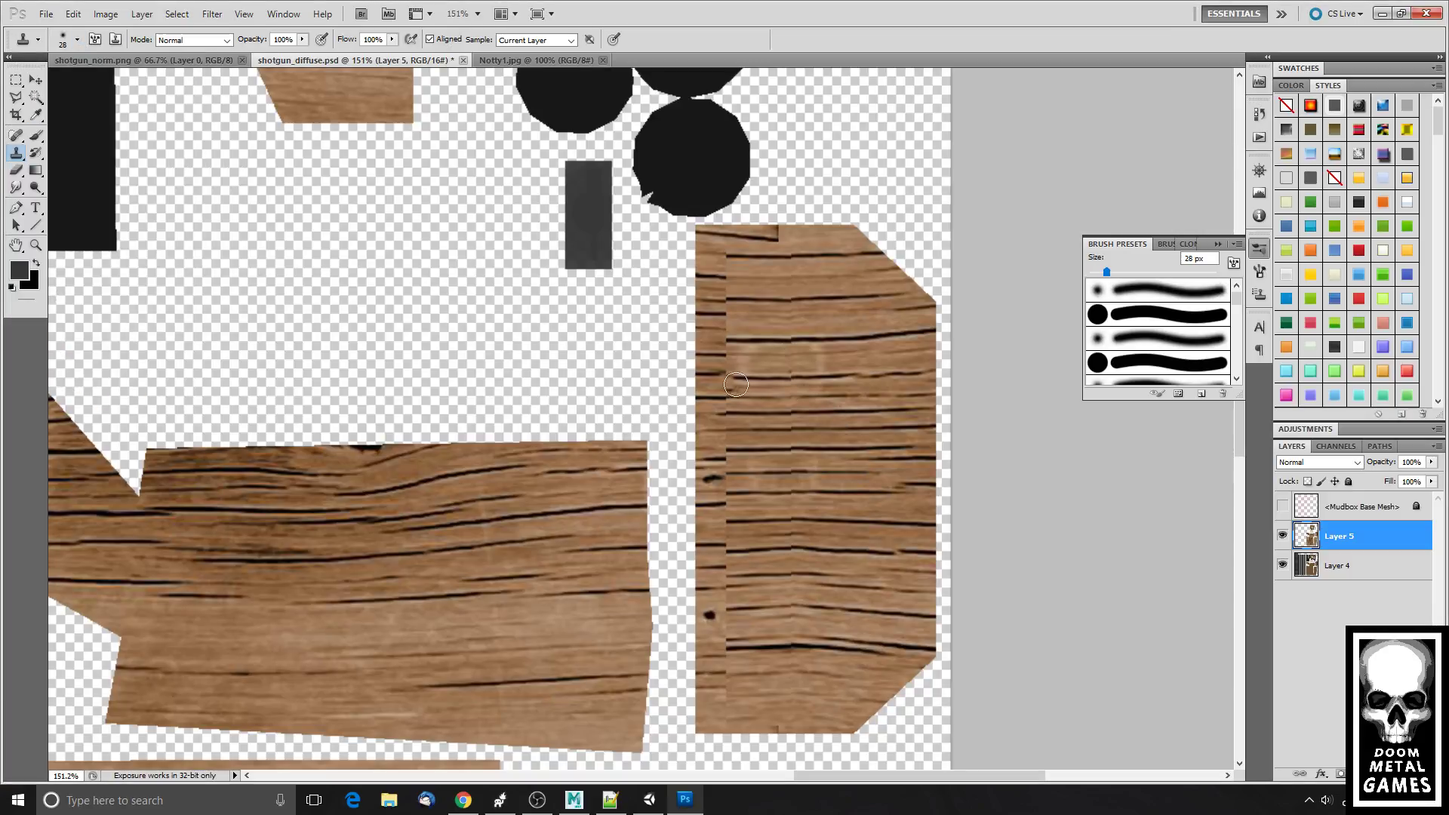
pyautogui.moveTo(735, 385)
pyautogui.mouseDown()
pyautogui.moveTo(720, 351)
pyautogui.moveTo(736, 253)
pyautogui.moveTo(724, 282)
pyautogui.moveTo(760, 297)
pyautogui.moveTo(780, 323)
pyautogui.moveTo(760, 331)
pyautogui.moveTo(782, 339)
pyautogui.moveTo(715, 328)
pyautogui.moveTo(809, 356)
pyautogui.moveTo(817, 373)
pyautogui.moveTo(709, 361)
pyautogui.moveTo(807, 421)
pyautogui.moveTo(718, 424)
pyautogui.moveTo(769, 463)
pyautogui.moveTo(728, 465)
pyautogui.moveTo(718, 456)
pyautogui.moveTo(749, 455)
pyautogui.moveTo(724, 447)
pyautogui.moveTo(789, 451)
pyautogui.moveTo(782, 509)
pyautogui.moveTo(730, 500)
pyautogui.moveTo(774, 533)
pyautogui.moveTo(832, 529)
pyautogui.moveTo(728, 516)
pyautogui.moveTo(715, 501)
pyautogui.moveTo(791, 510)
pyautogui.moveTo(824, 546)
pyautogui.moveTo(723, 545)
pyautogui.moveTo(817, 580)
pyautogui.moveTo(723, 562)
pyautogui.mouseUp()
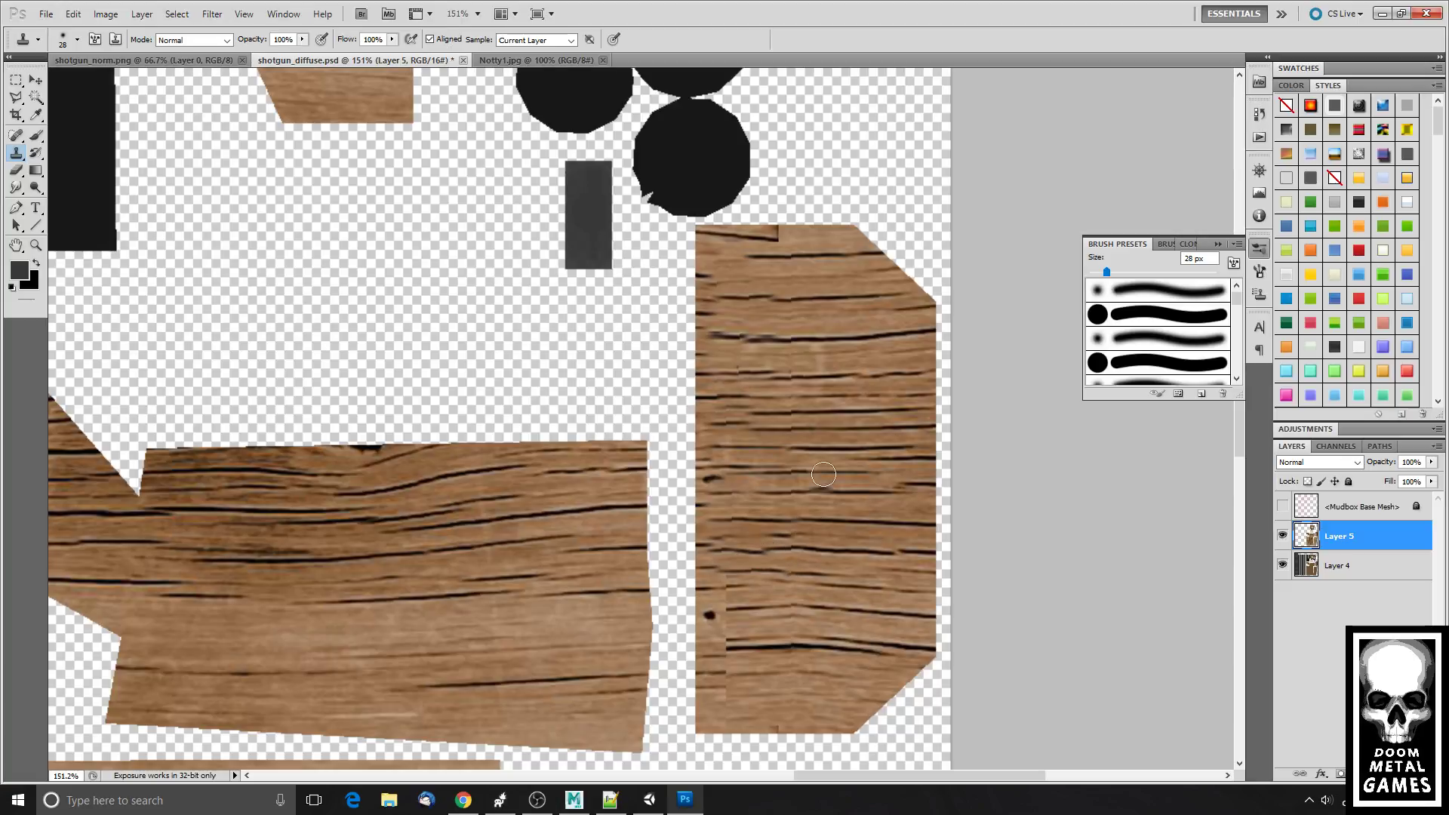
pyautogui.scroll(-1, 799, 389)
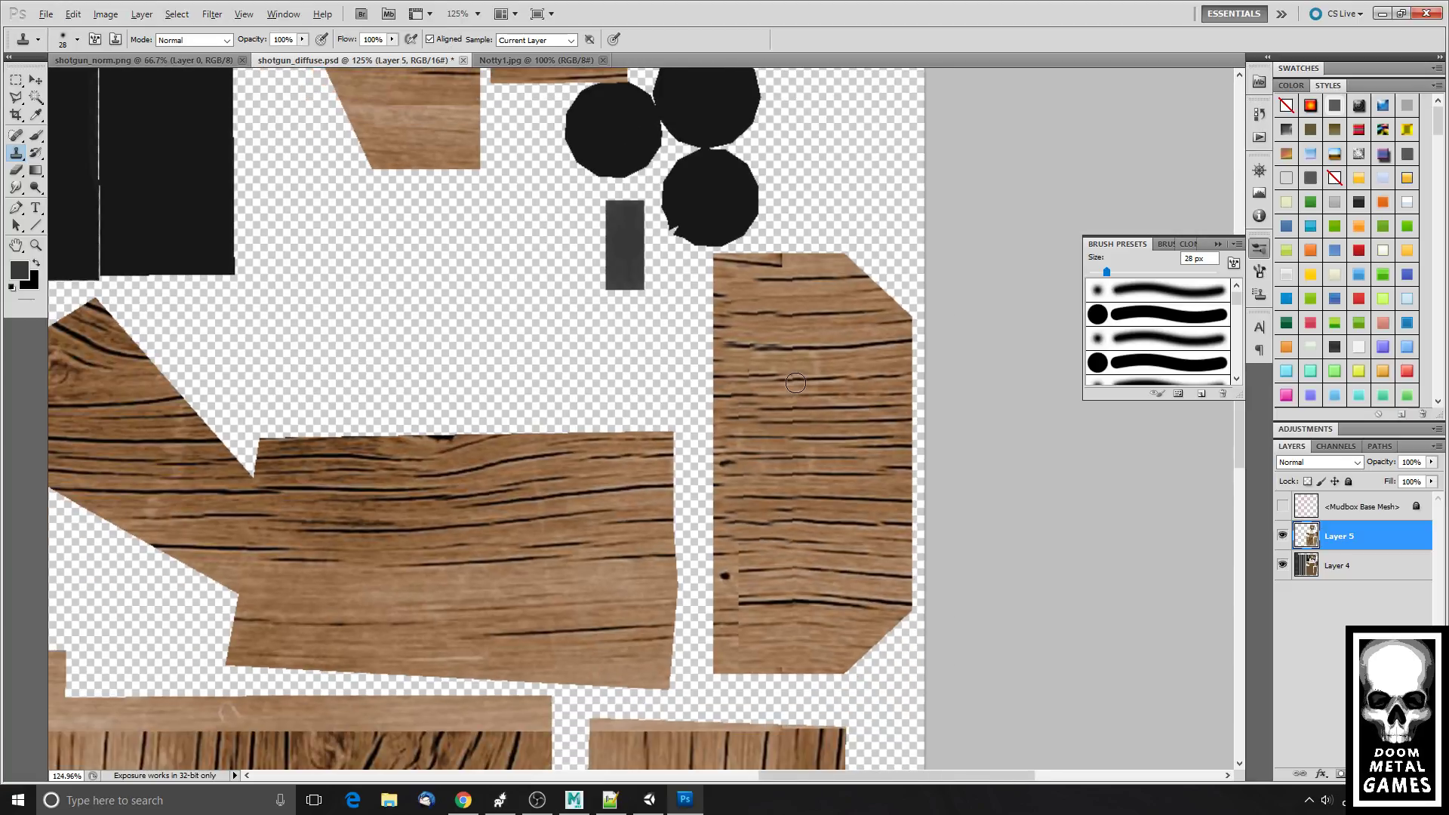
# - Paste the Notty1.jpg wood texture into shotgun_diffuse.psd and place it over the whole cut-corner piece
pyautogui.click(522, 59)
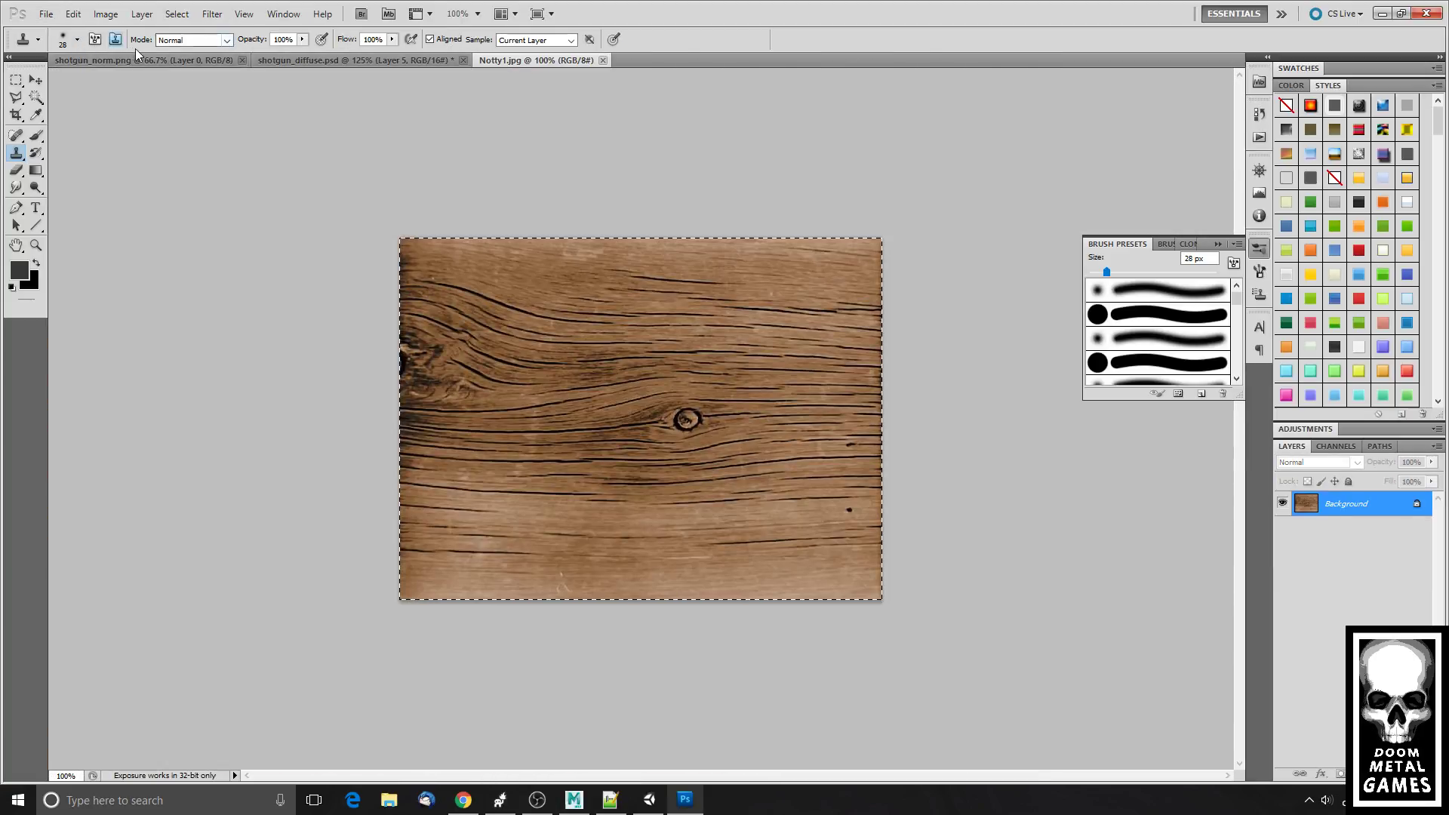
pyautogui.click(370, 61)
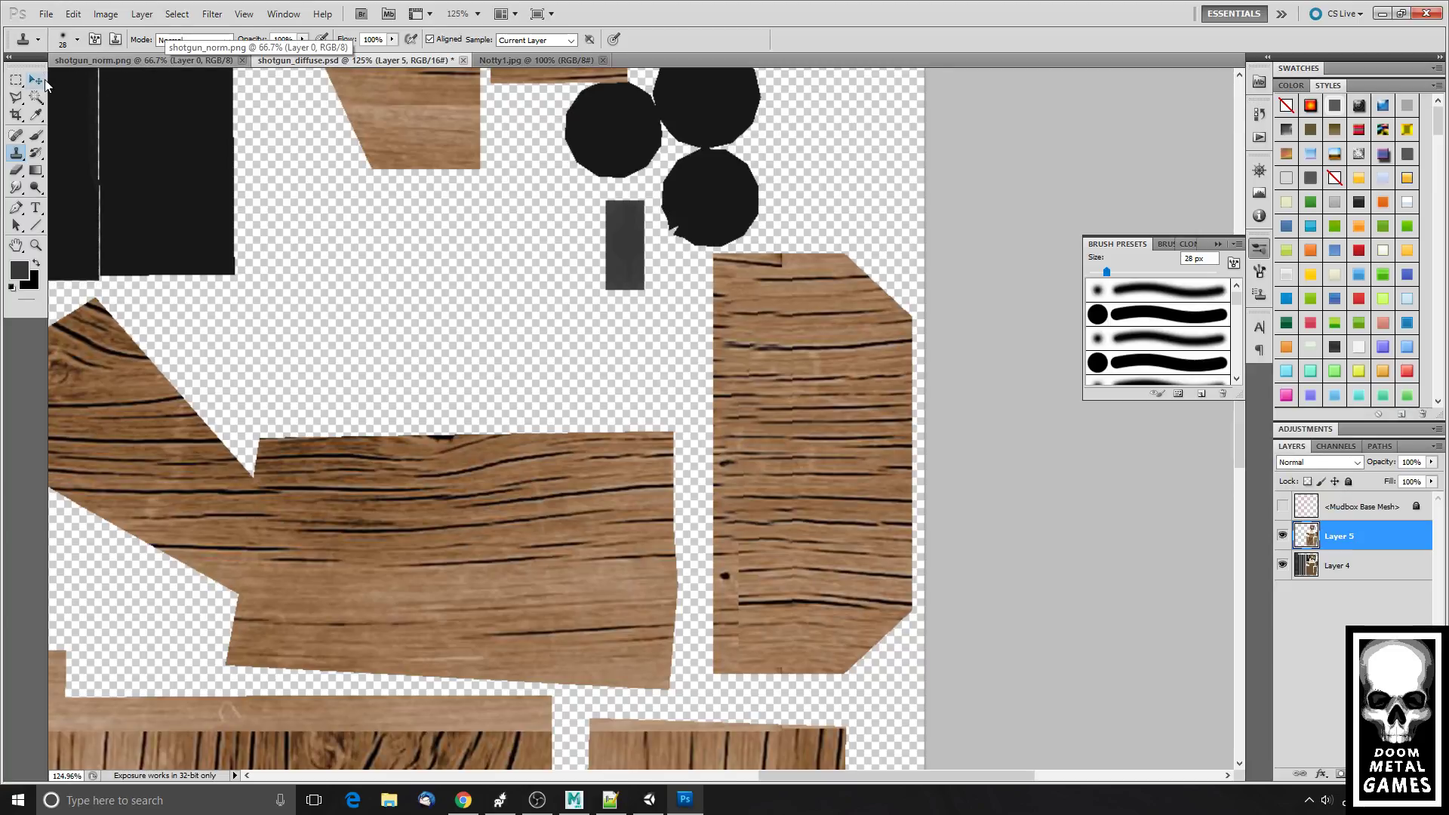
pyautogui.click(43, 80)
pyautogui.hotkey('ctrl', 'v')
pyautogui.moveTo(721, 245); pyautogui.dragTo(713, 277)
# - Delete the part of the pasted wood that overlaps the neighbouring stock piece, keeping only the area over the cut-corner piece
pyautogui.keyDown('ctrl'); pyautogui.click(1311, 567); pyautogui.keyUp('ctrl')
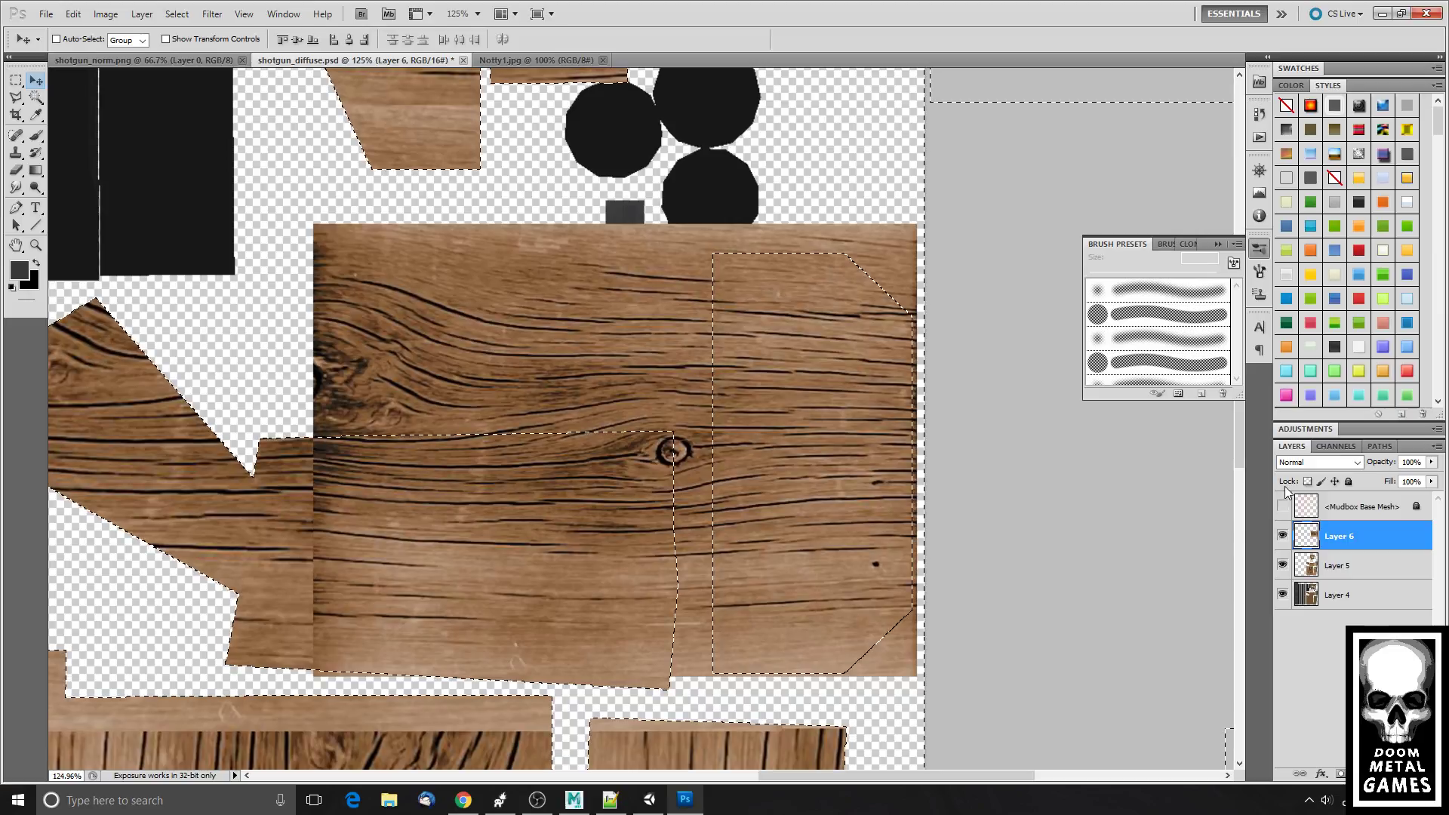
pyautogui.click(15, 79)
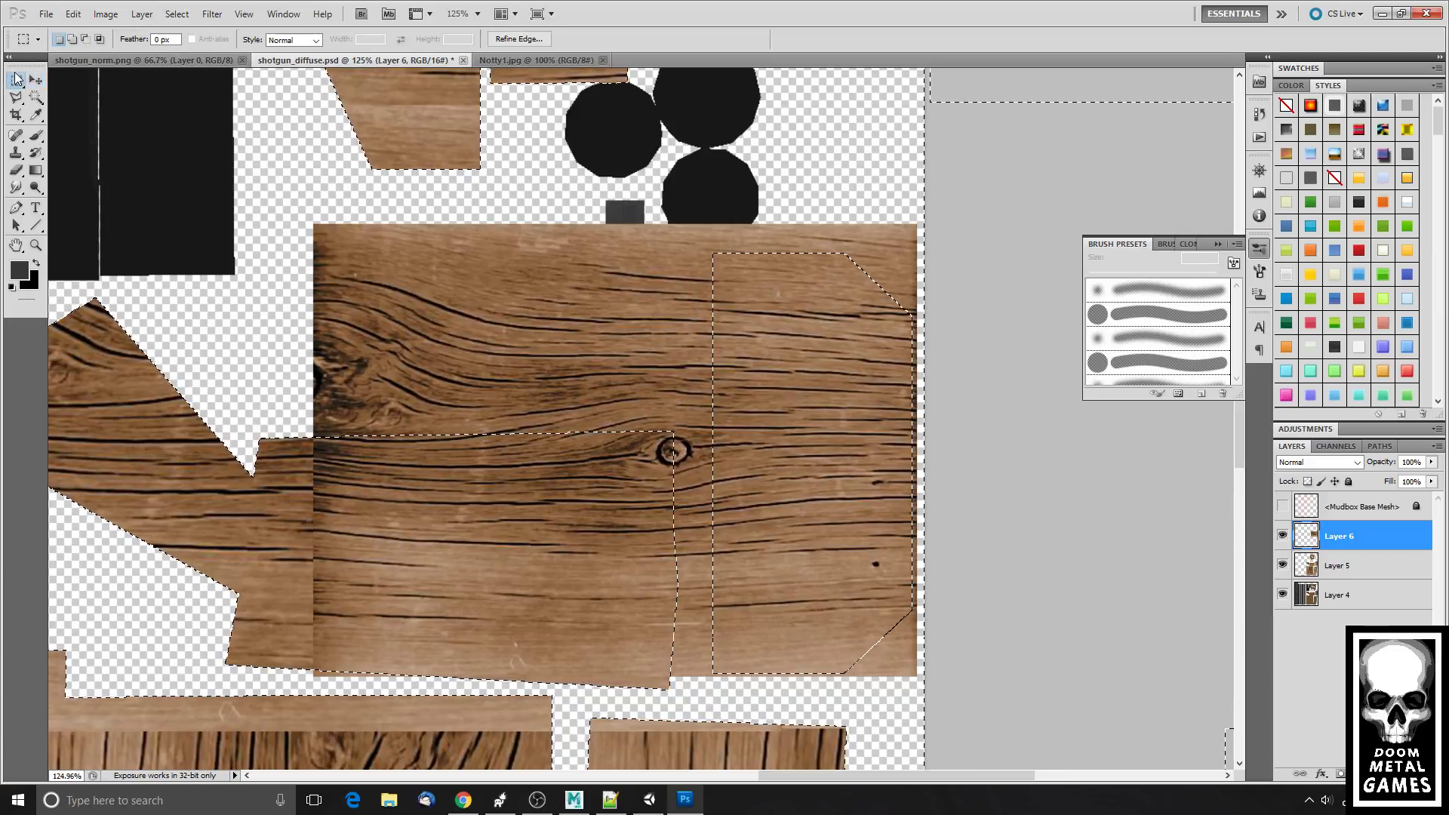
pyautogui.click(244, 140)
pyautogui.moveTo(650, 678); pyautogui.dragTo(691, 691)
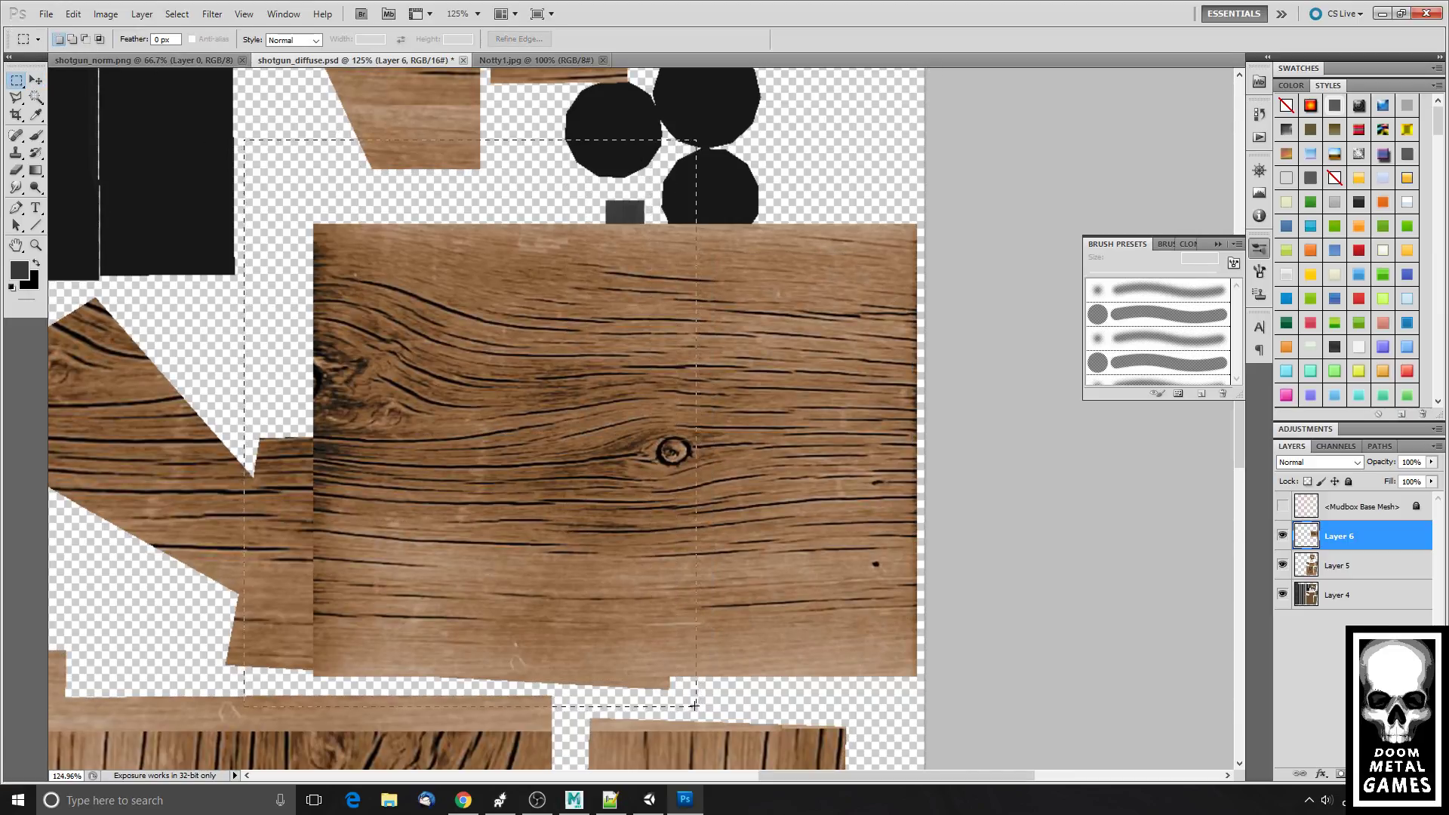
pyautogui.press('Delete')
pyautogui.hotkey('ctrl', 'd')
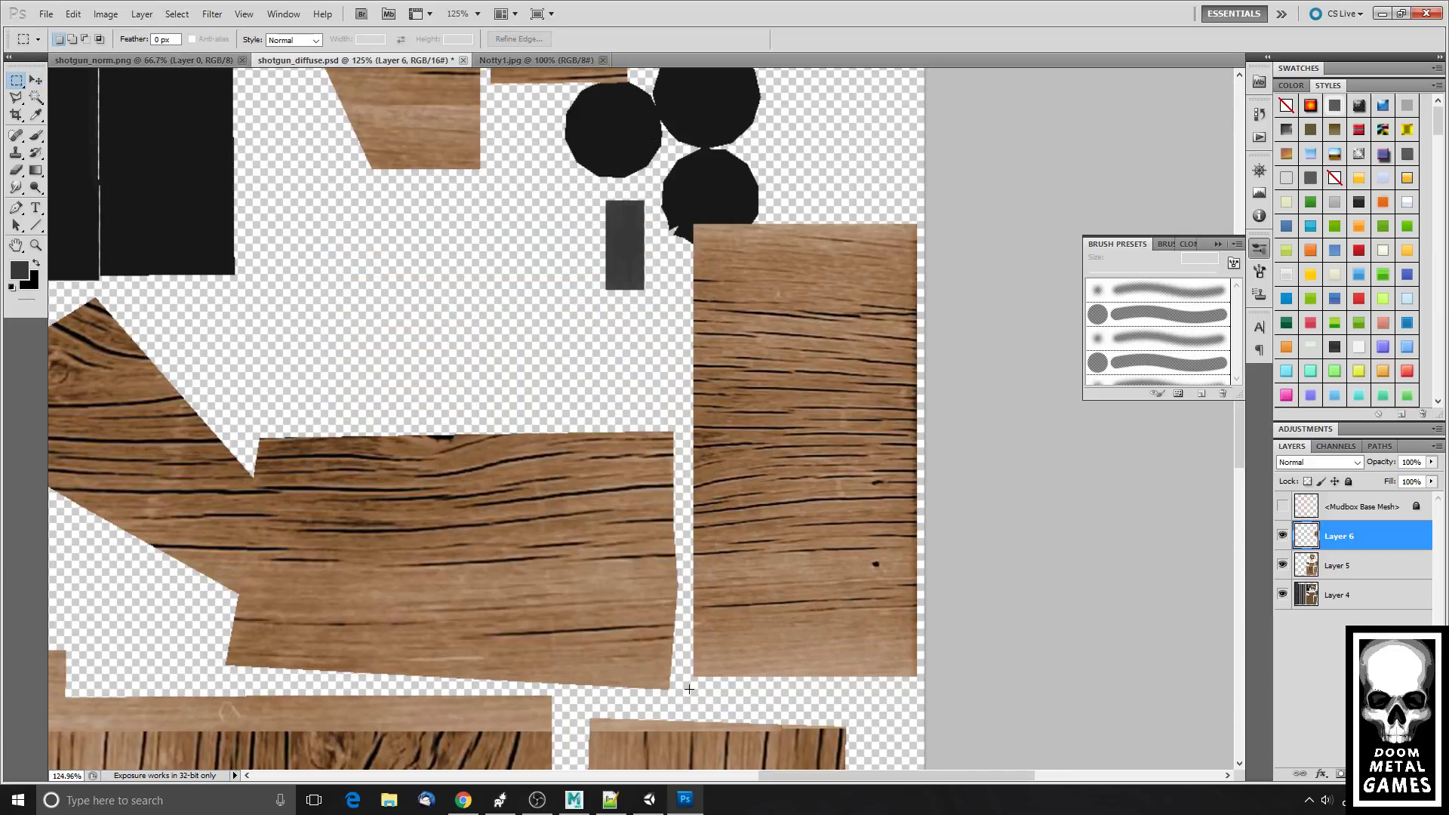
# - Trim the pasted wood to the Layer 5 piece outlines and merge it with Layer 5
pyautogui.keyDown('ctrl'); pyautogui.click(1311, 563); pyautogui.keyUp('ctrl')
pyautogui.click(177, 13)
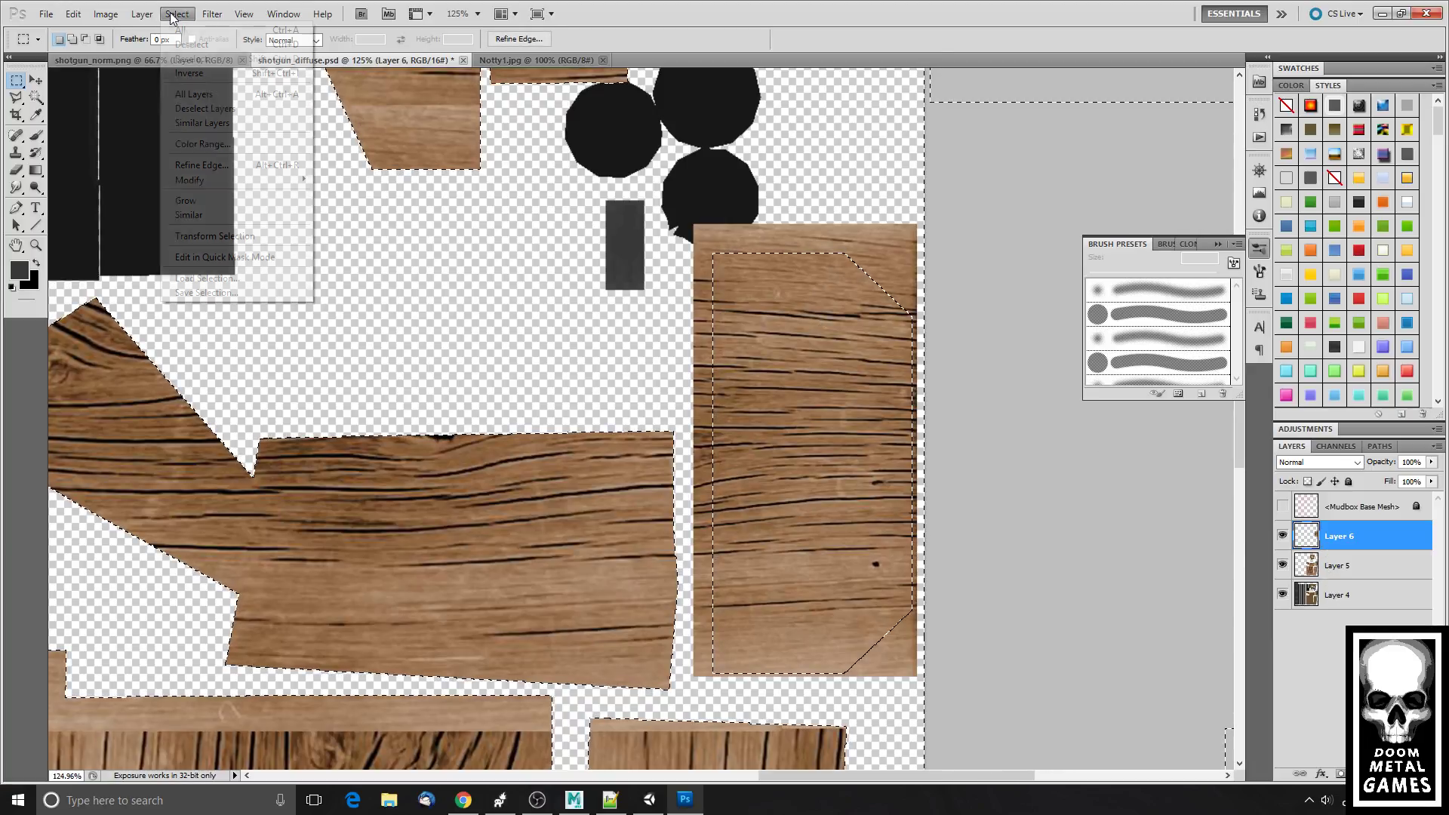
pyautogui.click(224, 78)
pyautogui.press('Delete')
pyautogui.hotkey('ctrl', 'd')
pyautogui.keyDown('shift'); pyautogui.click(1349, 565); pyautogui.keyUp('shift')
pyautogui.hotkey('ctrl', 'e')
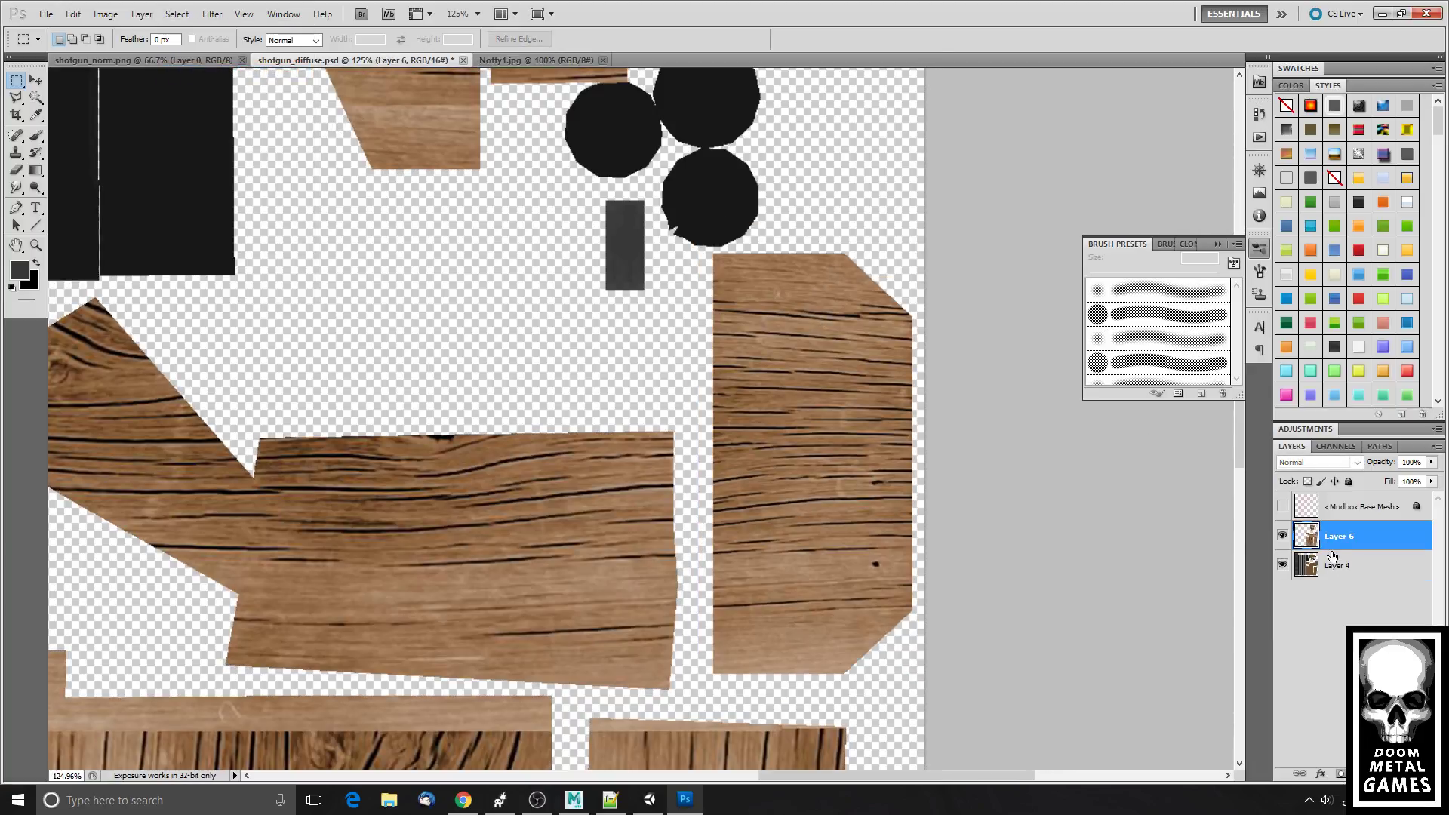
# - Save the shotgun_diffuse.psd texture and switch to Silo with the shotgun model
pyautogui.scroll(-5, 879, 390)
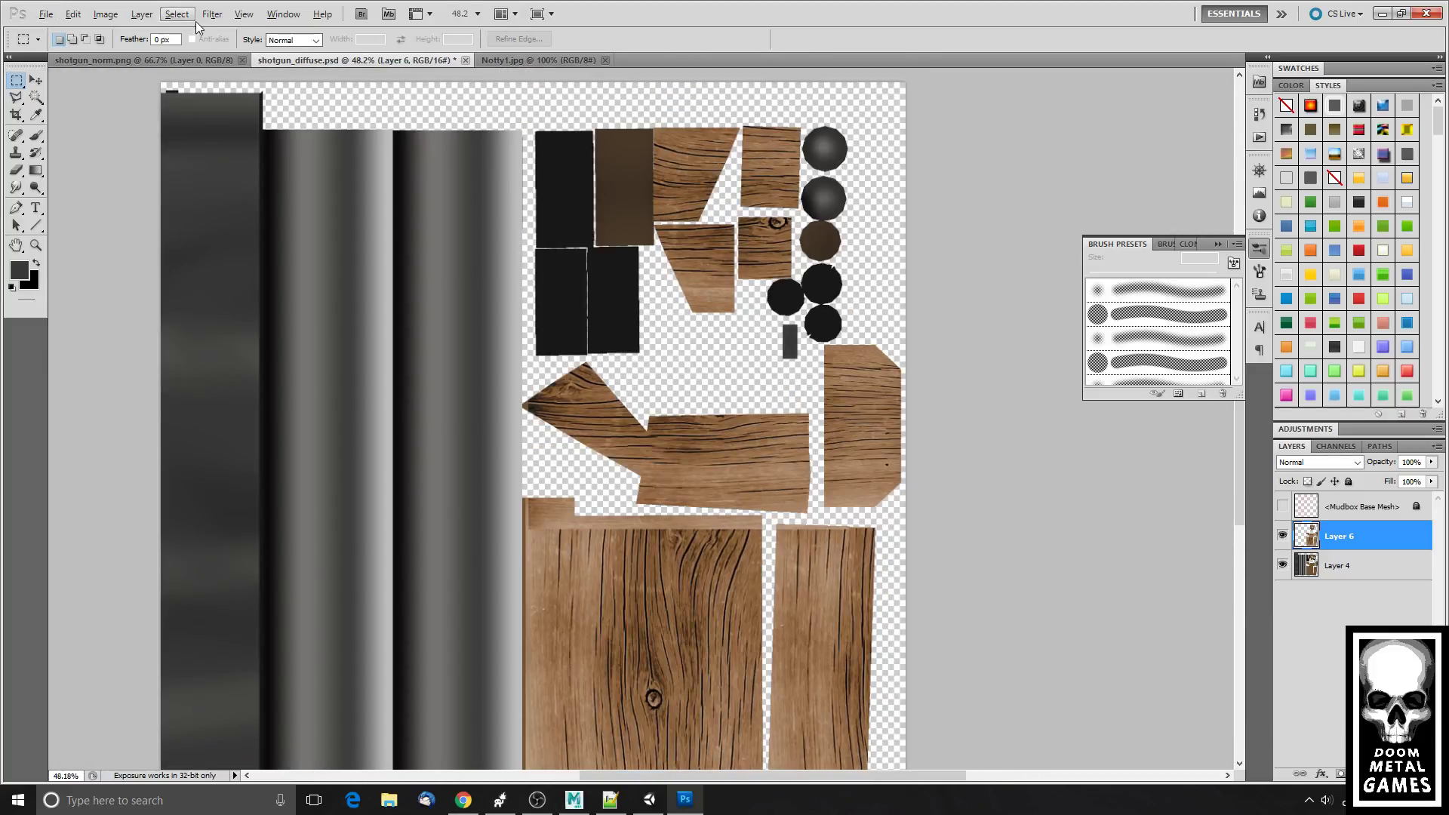
pyautogui.click(46, 13)
pyautogui.click(114, 232)
pyautogui.click(499, 801)
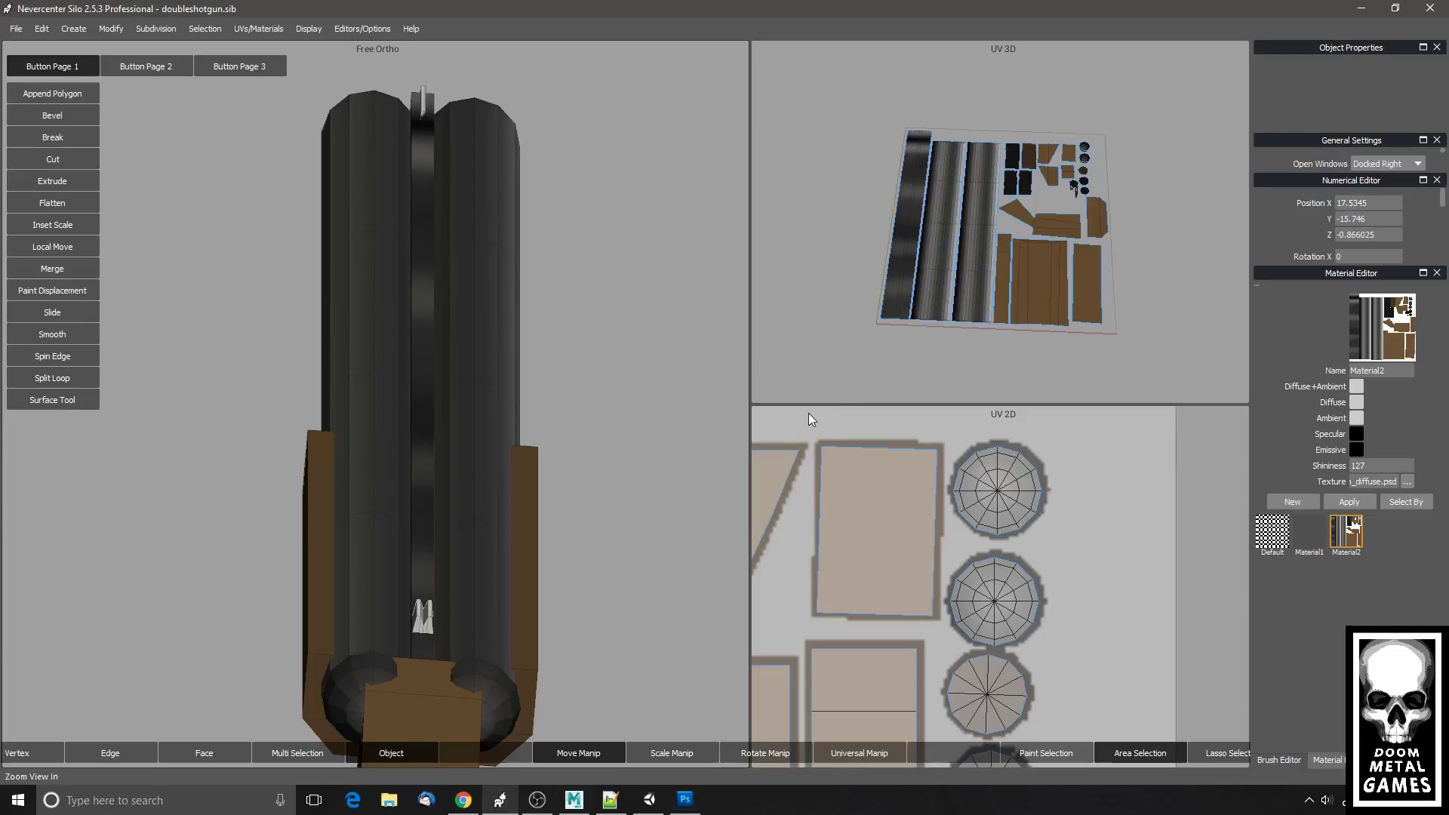
# - Delete the spare set of separated gun parts lying beside the assembled shotgun
pyautogui.scroll(-2, 650, 401)
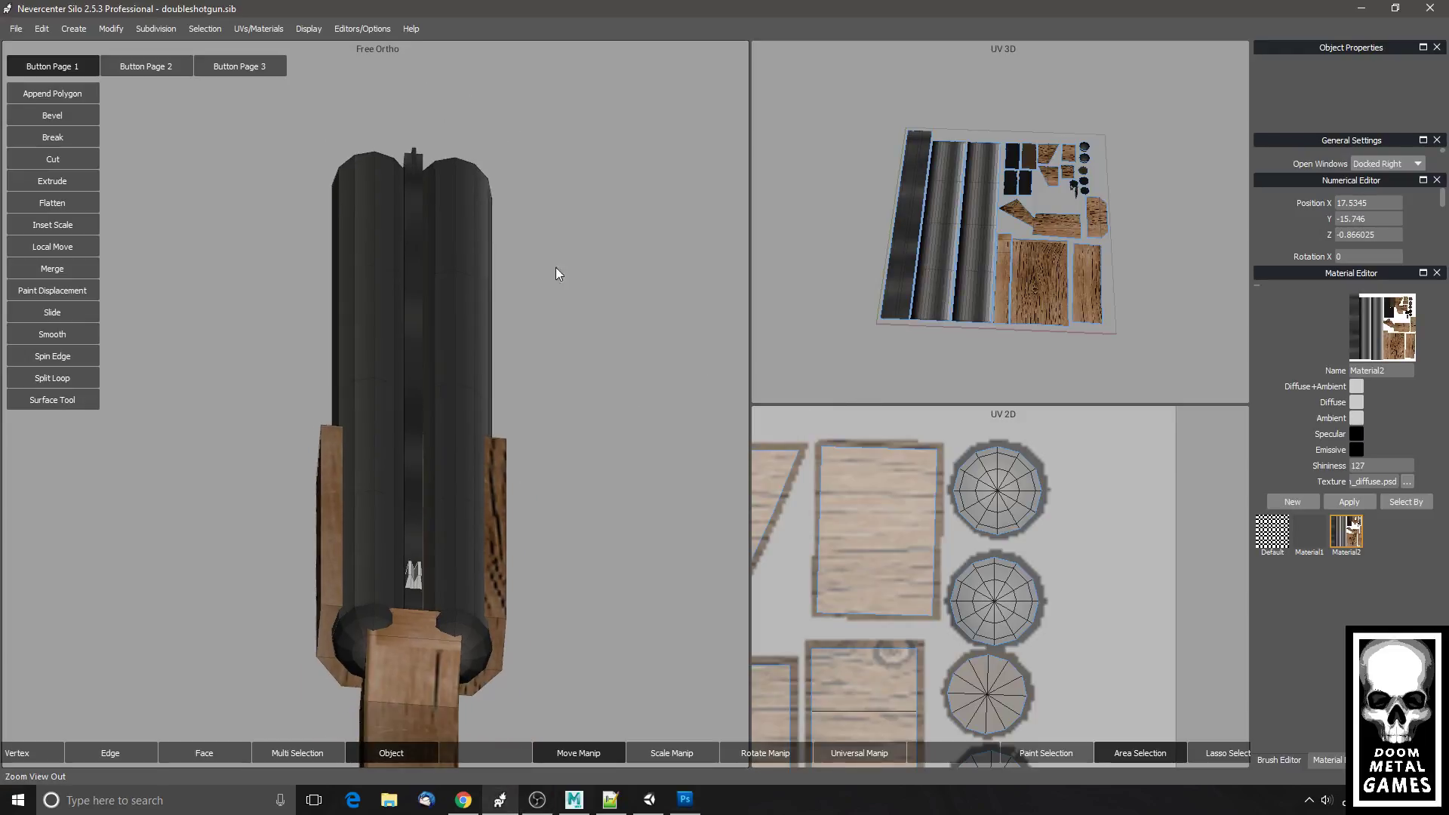
pyautogui.moveTo(555, 273); pyautogui.dragTo(504, 457)
pyautogui.click(123, 531)
pyautogui.moveTo(374, 569); pyautogui.dragTo(447, 451)
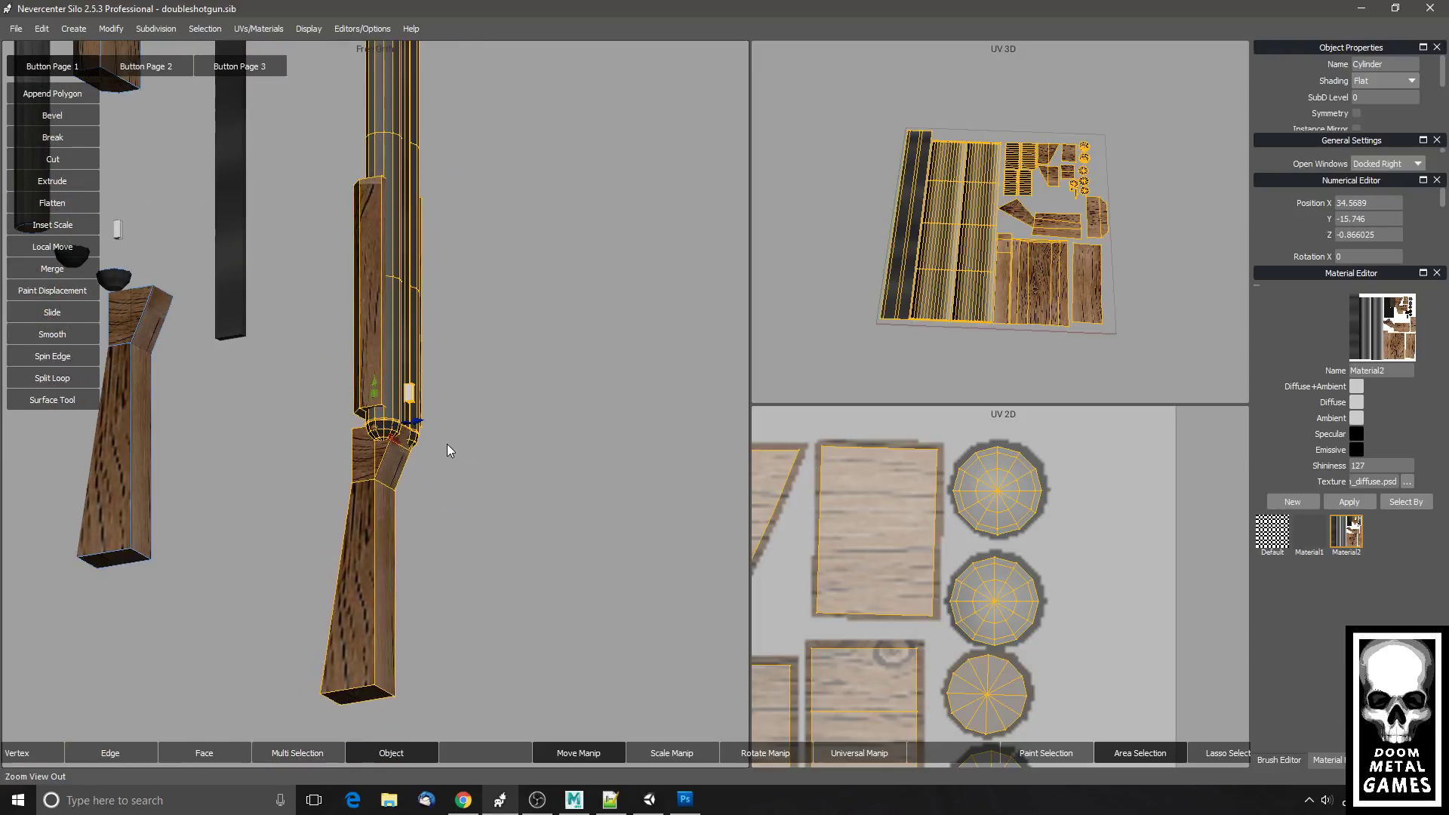
pyautogui.click(226, 302)
pyautogui.press('Delete')
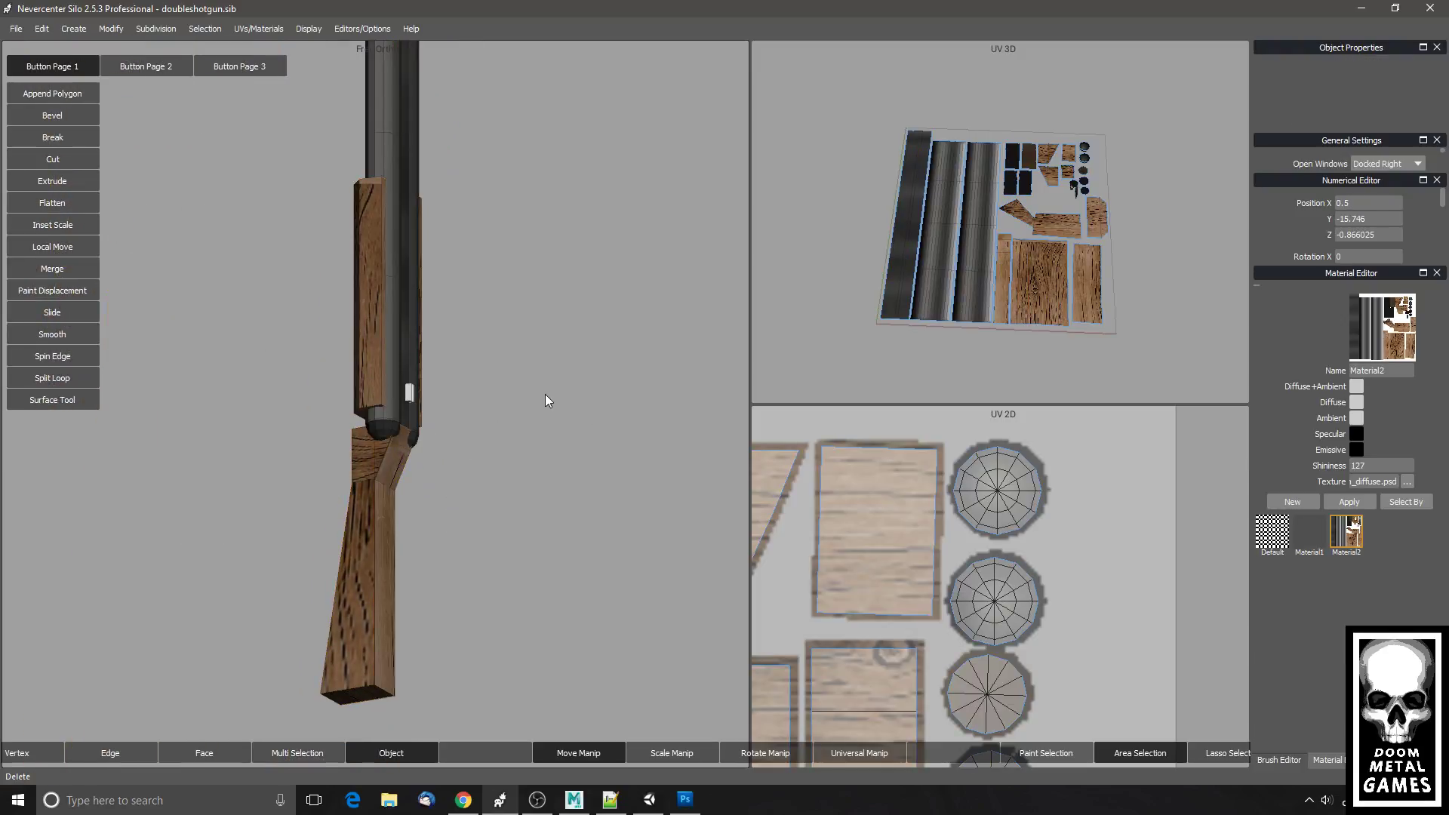
# - Examine the wood texture on the shotgun's stock and fore-end from several angles, and its complete UV layout
pyautogui.scroll(-3, 563, 435)
pyautogui.moveTo(562, 433); pyautogui.dragTo(582, 455)
pyautogui.scroll(5, 545, 428)
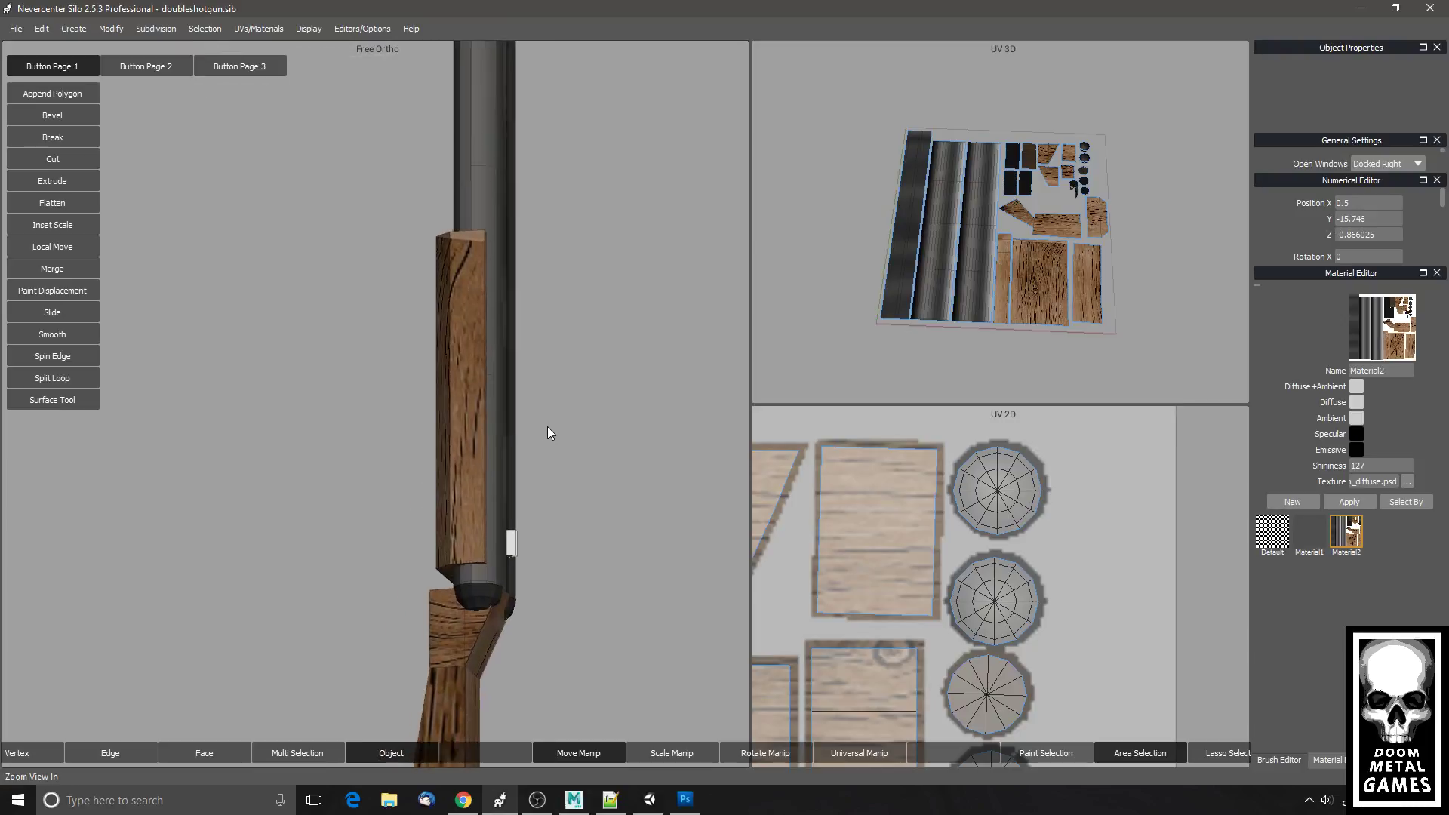
pyautogui.scroll(-3, 547, 431)
pyautogui.scroll(6, 549, 436)
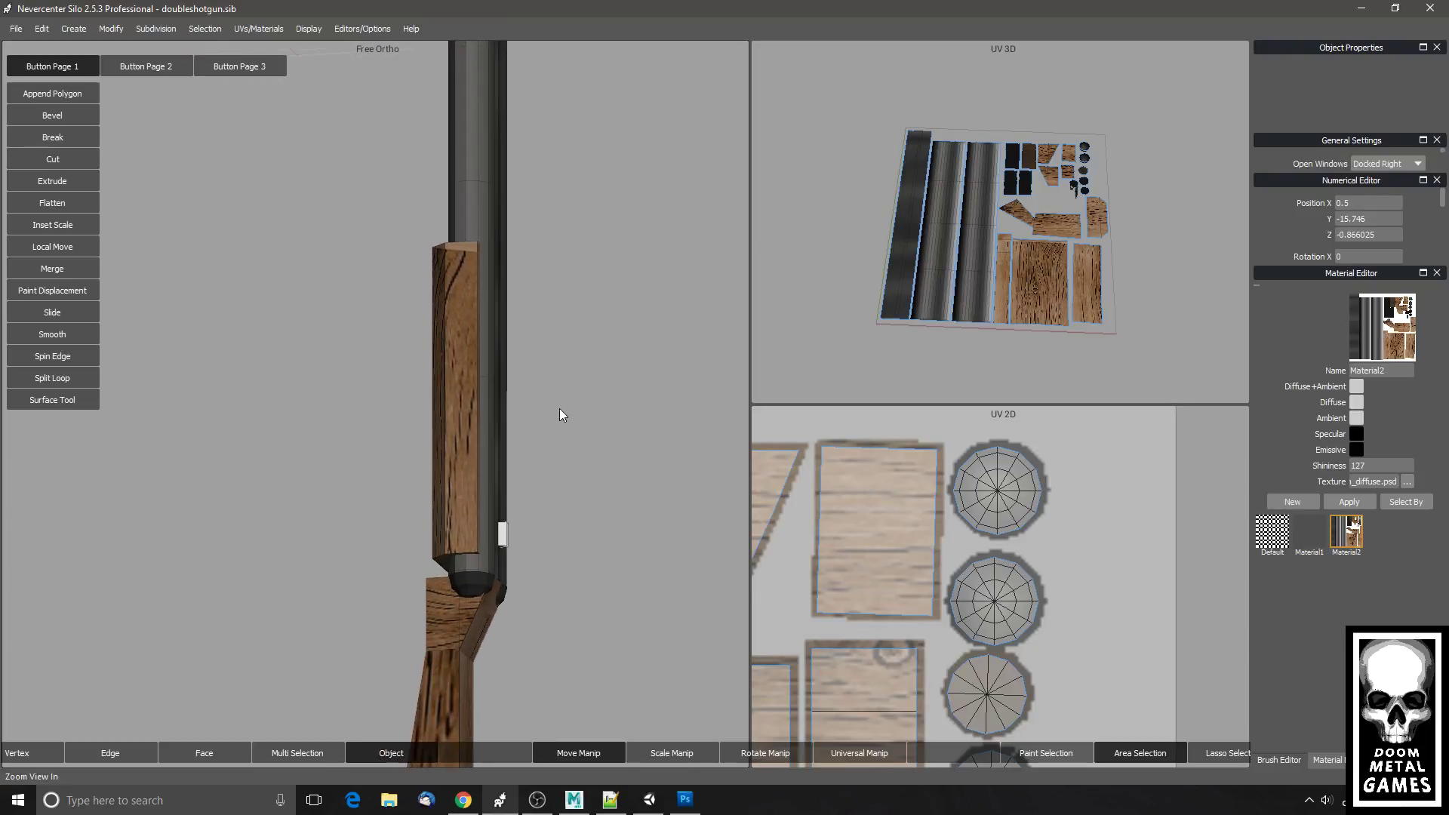
pyautogui.moveTo(604, 472); pyautogui.dragTo(310, 474)
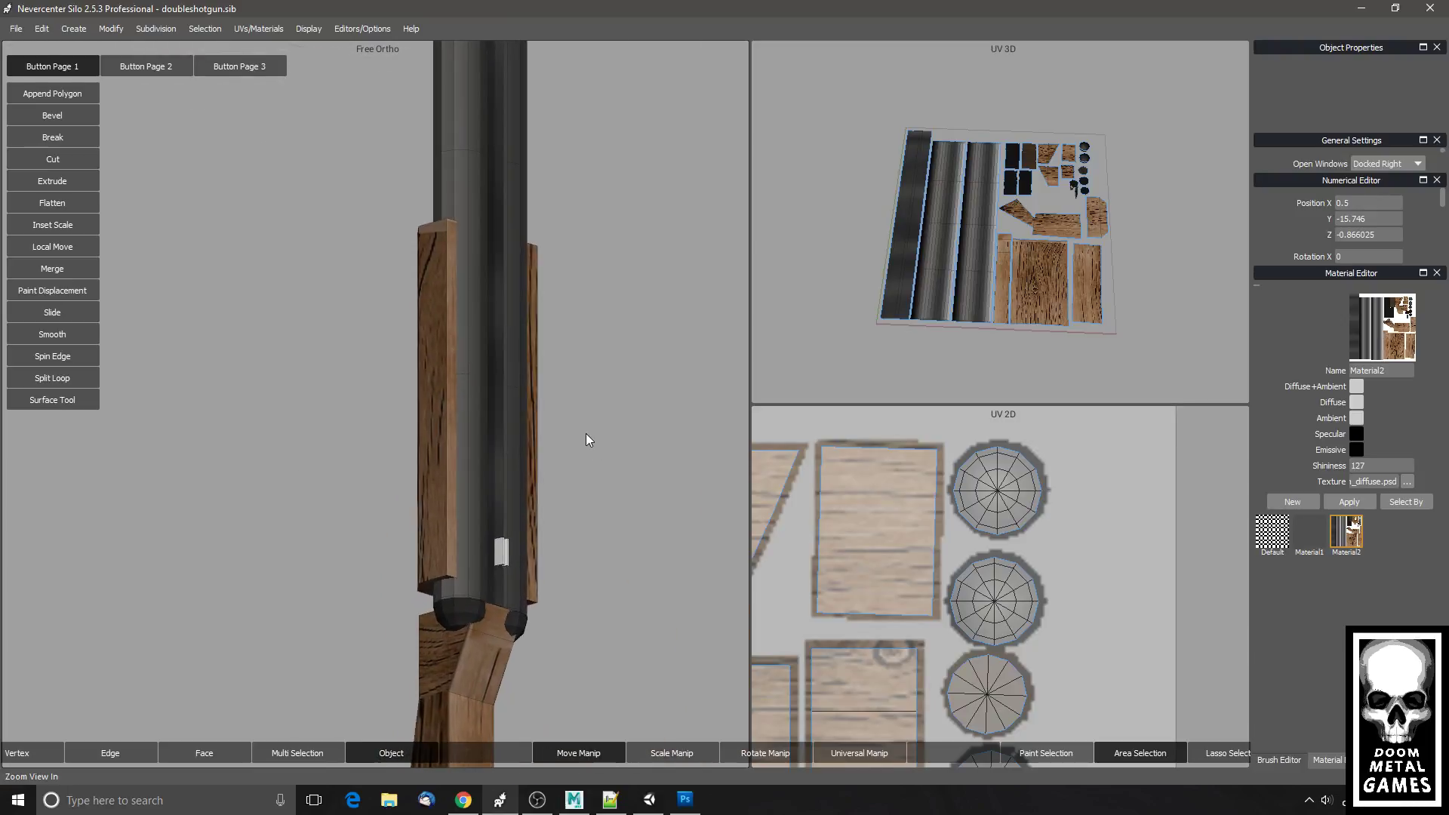
pyautogui.click(496, 545)
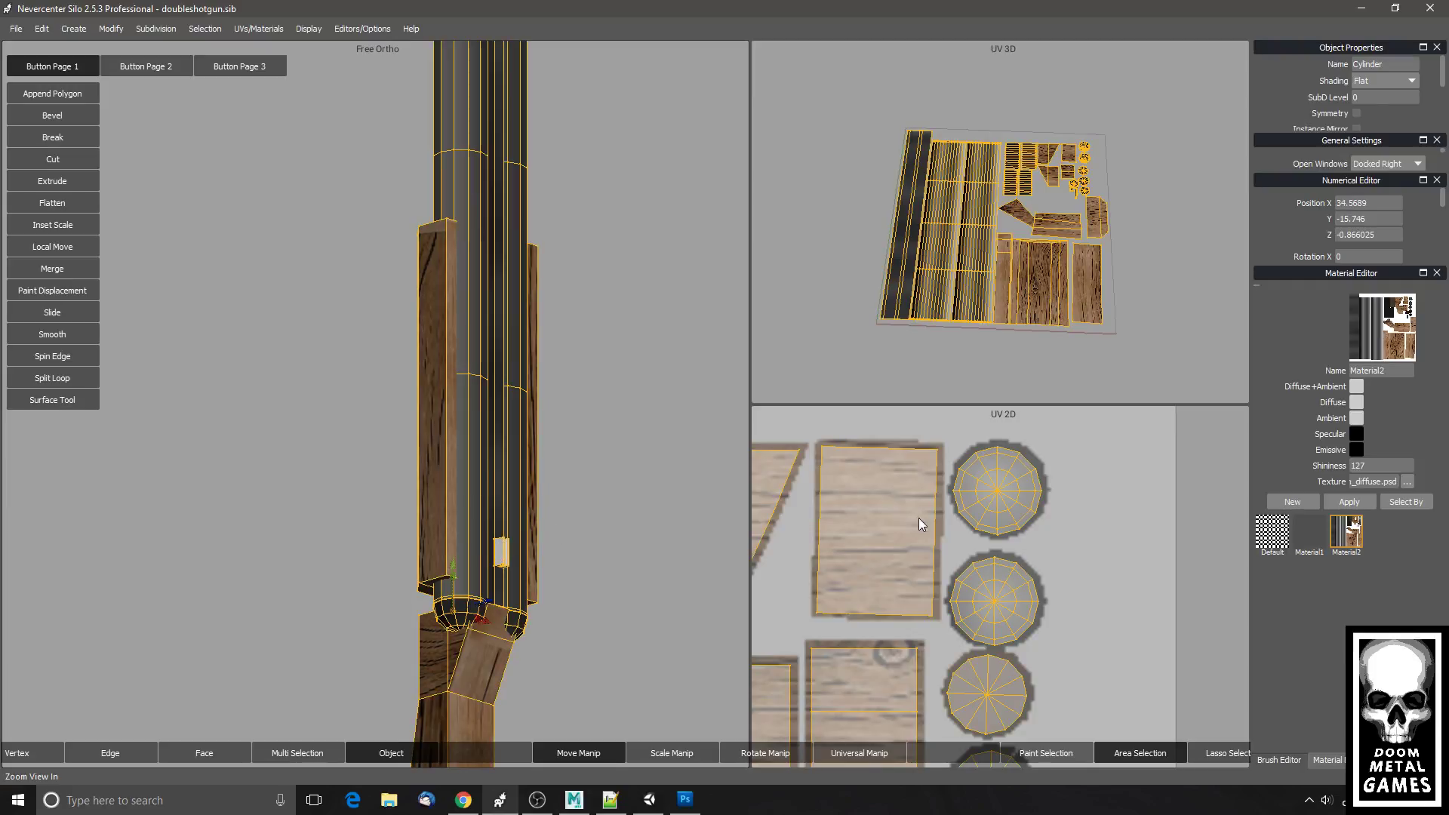
pyautogui.press('space')
pyautogui.scroll(-4, 1102, 569)
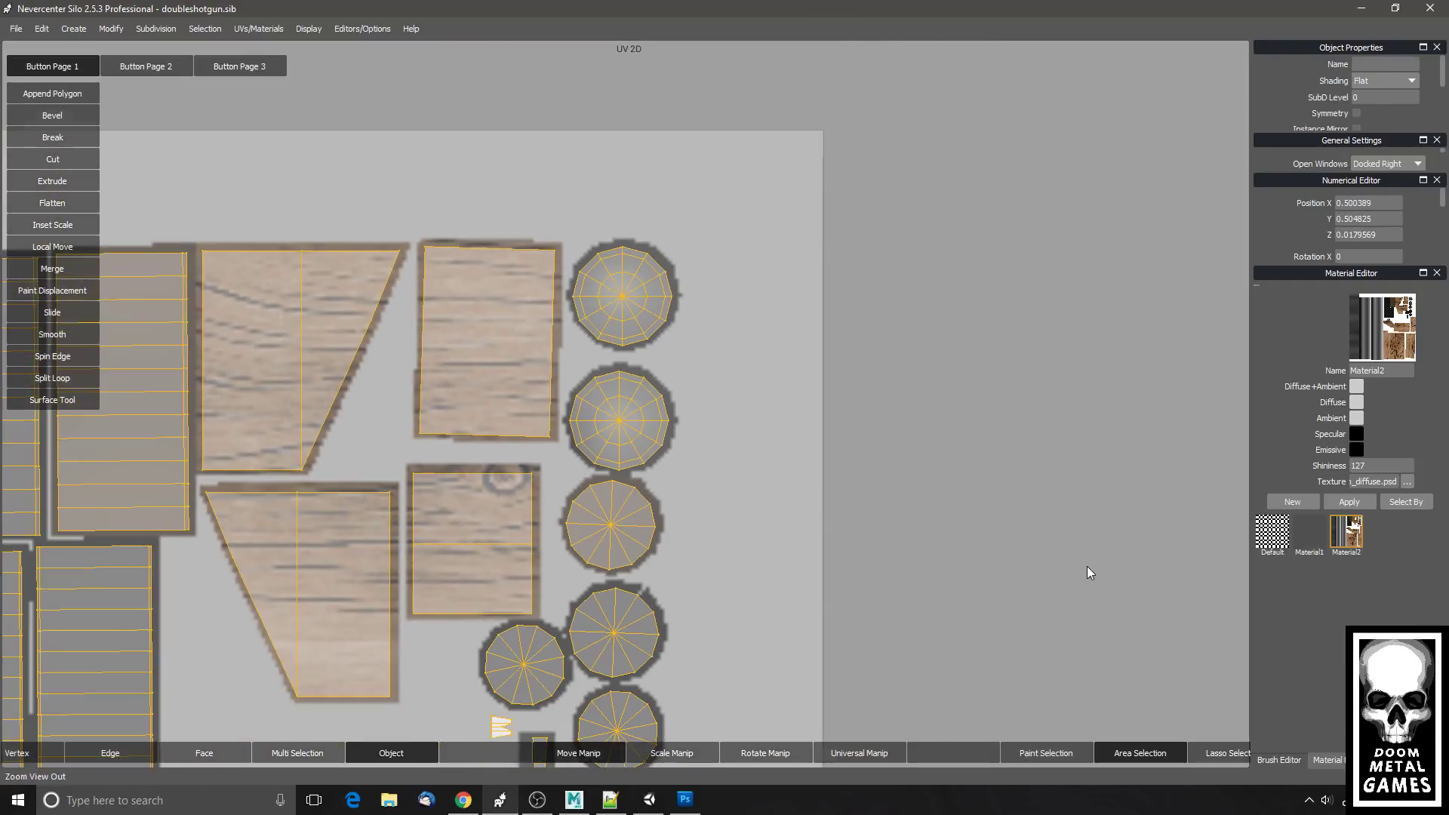
pyautogui.scroll(-6, 1048, 551)
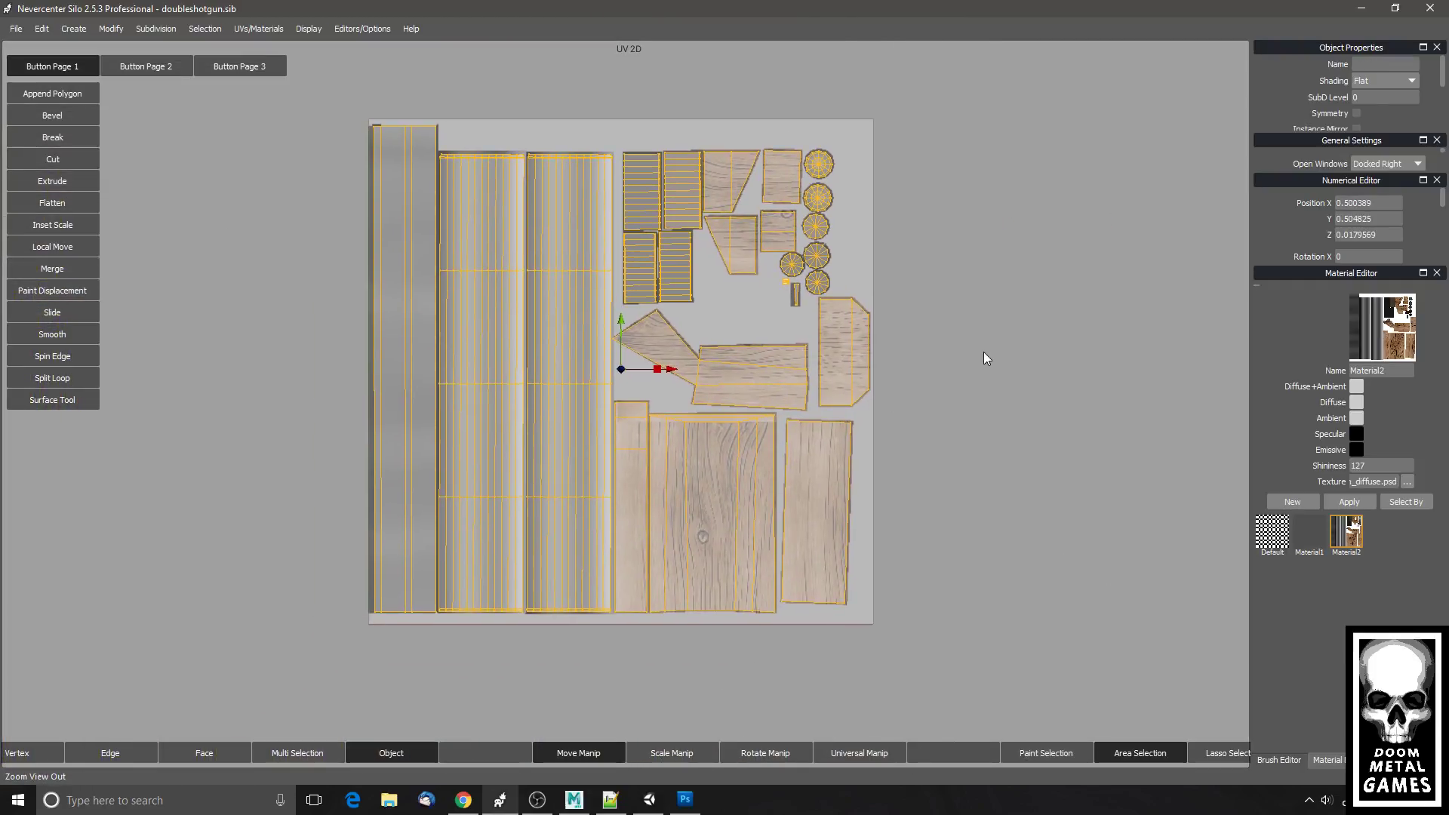
# - Select the faces of the small white block on the barrels and locate their island in the UV layout
pyautogui.press('space')
pyautogui.click(206, 753)
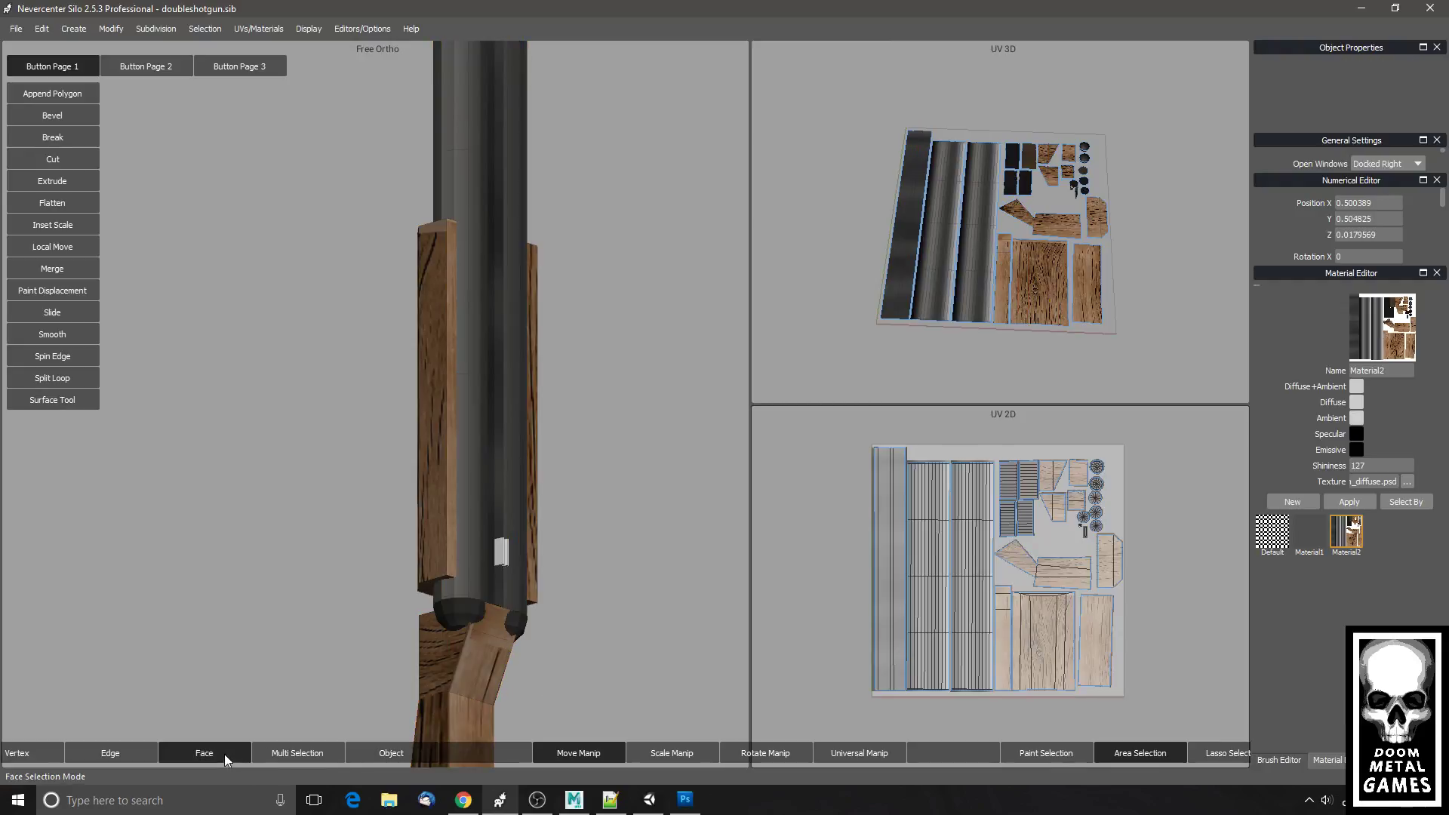
pyautogui.click(504, 556)
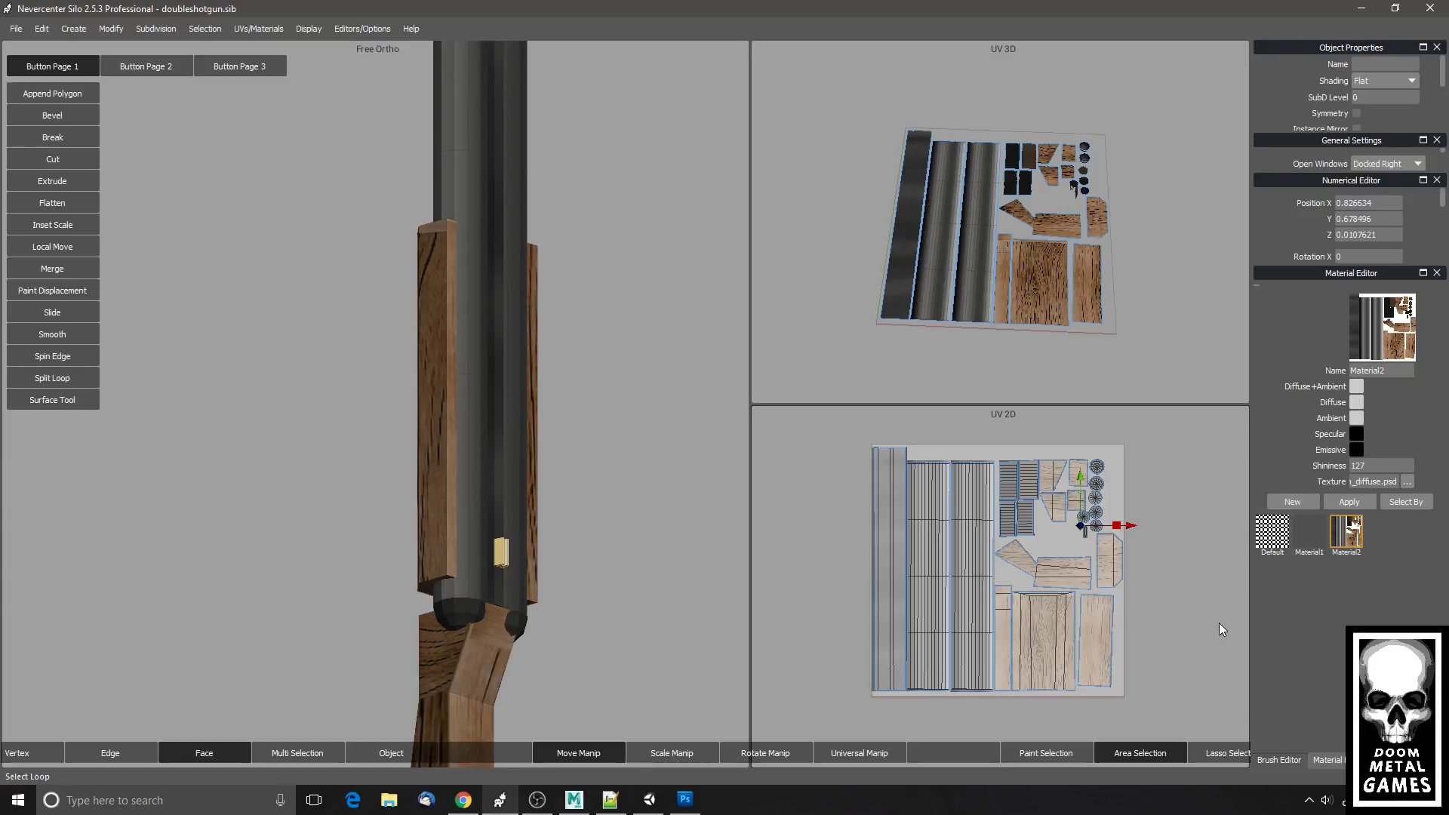
pyautogui.scroll(4, 1211, 620)
pyautogui.scroll(6, 1050, 622)
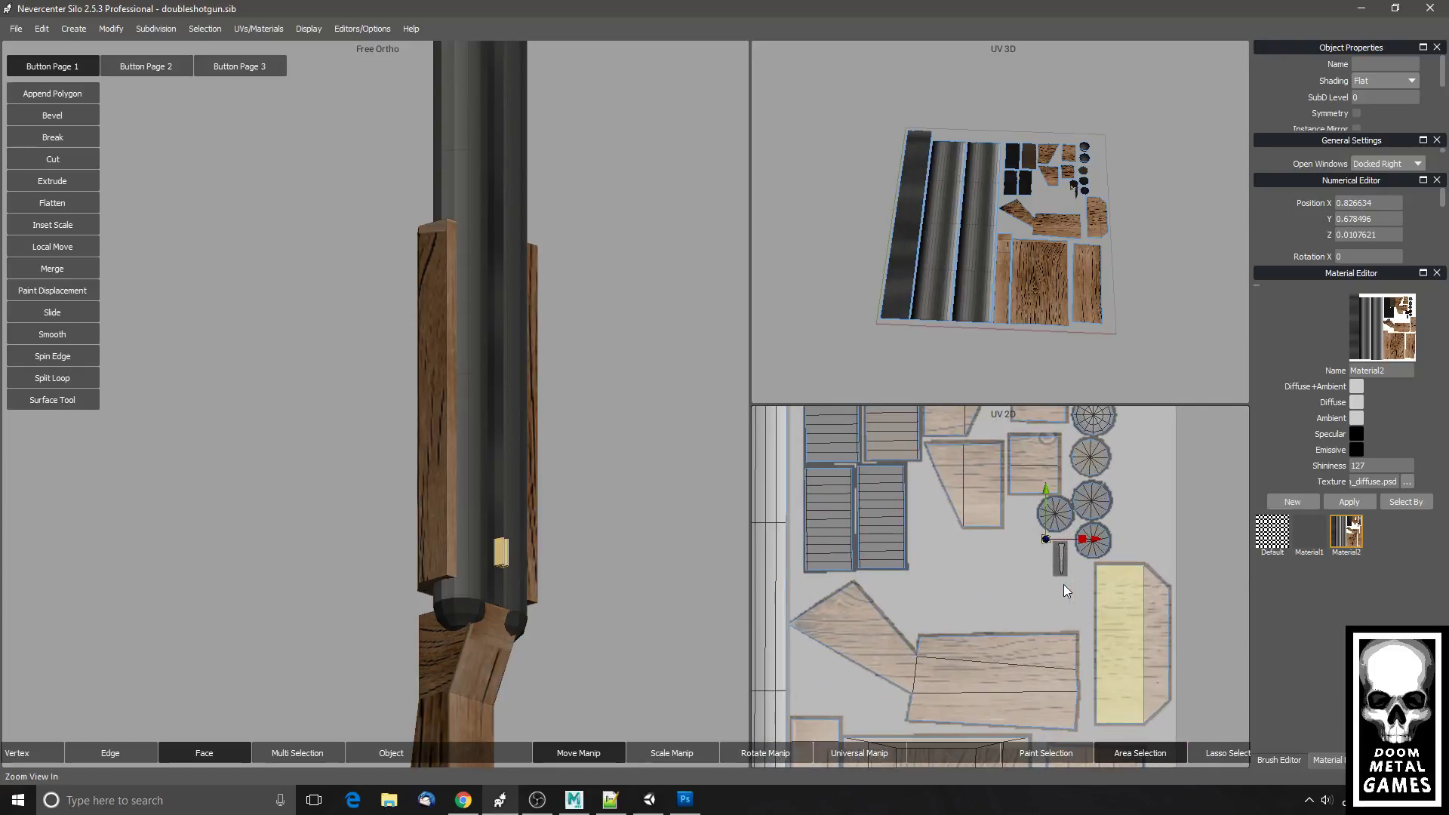
pyautogui.scroll(4, 1031, 575)
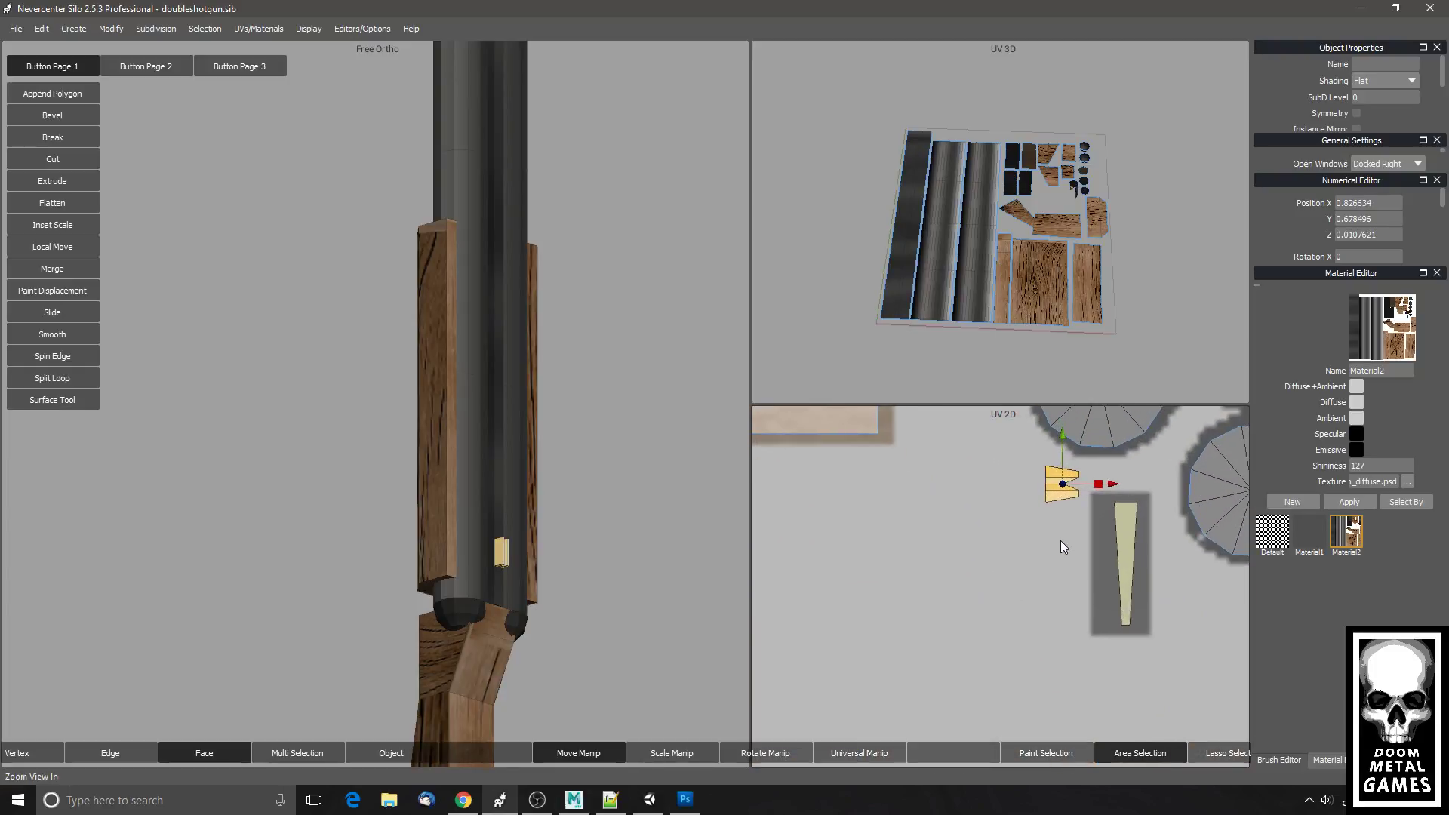
# - Switch to Photoshop and paint a dark grey rectangular patch on Layer 6 beside the small grey rectangle, using a 172 px brush at 36% opacity
pyautogui.click(683, 800)
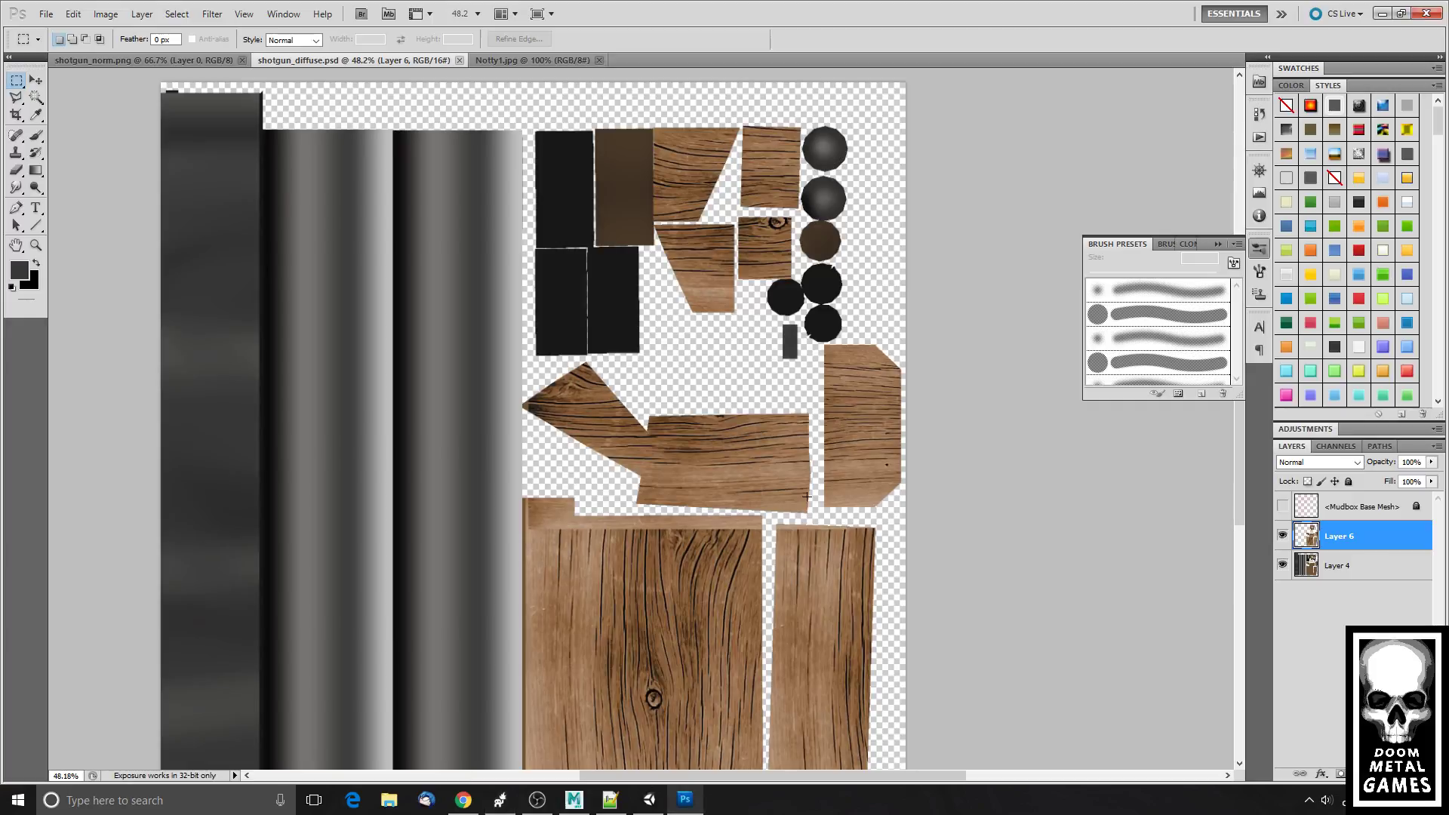
pyautogui.scroll(1, 768, 302)
pyautogui.scroll(5, 824, 301)
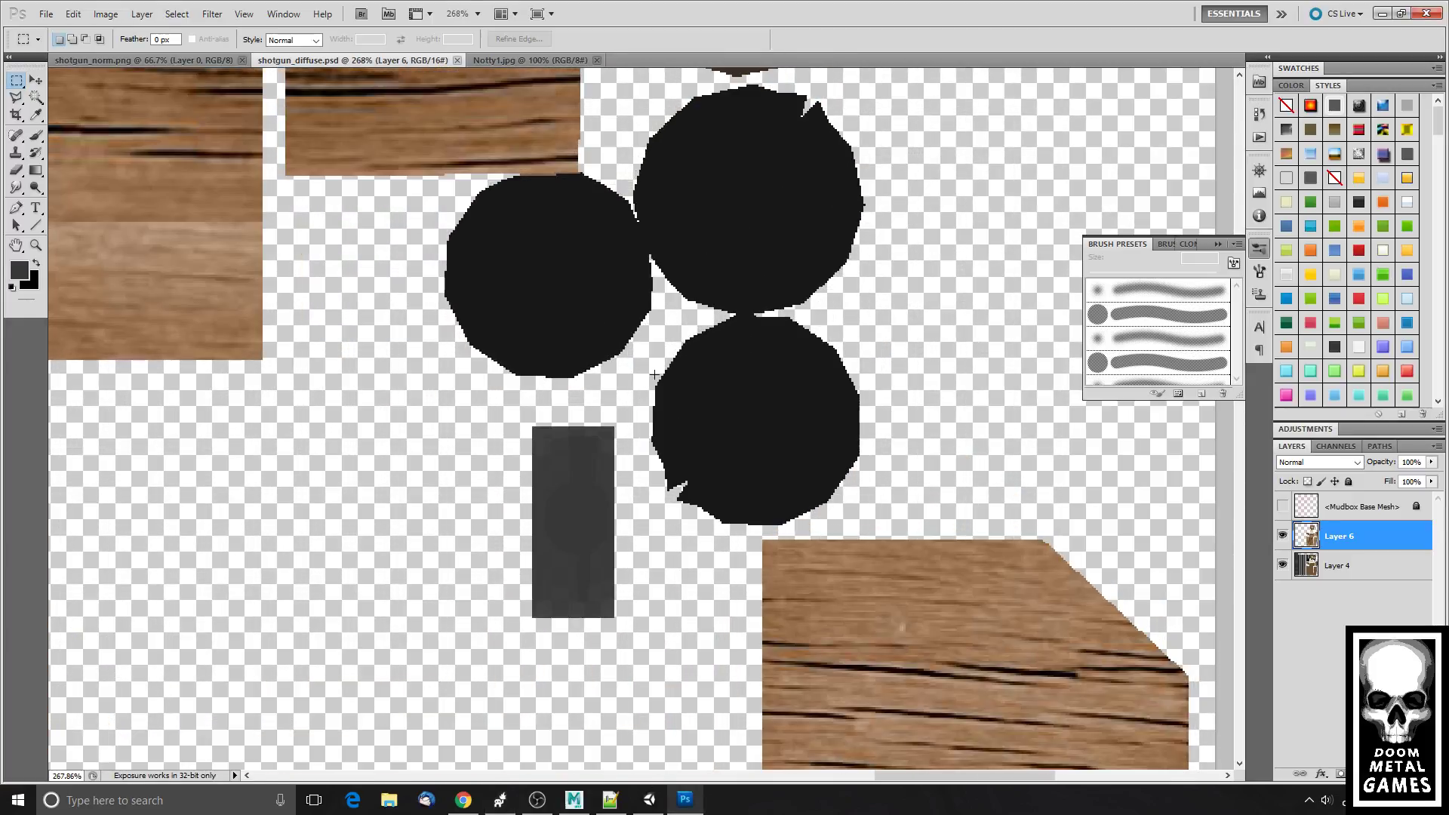
pyautogui.scroll(-5, 618, 390)
pyautogui.scroll(4, 618, 390)
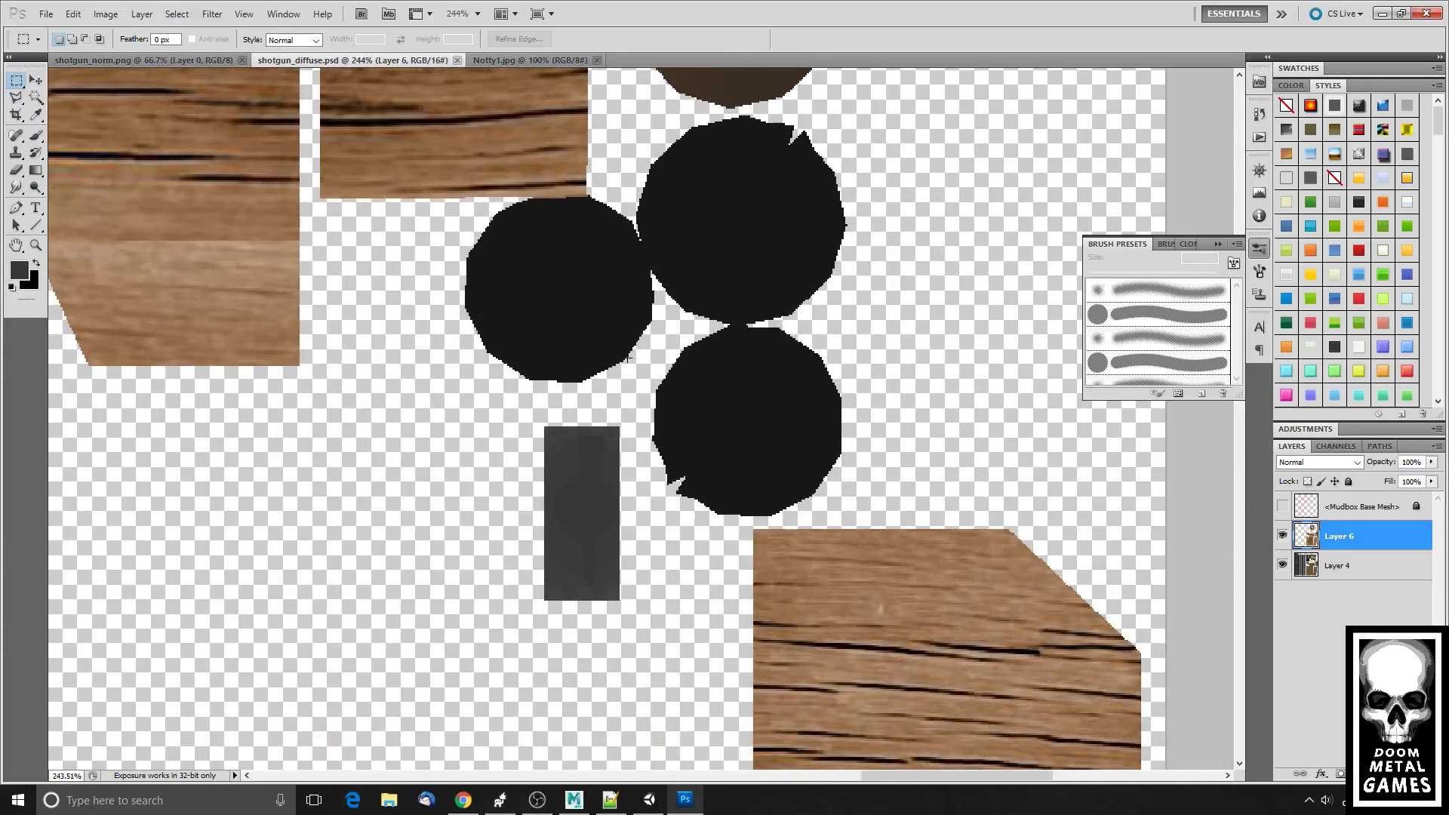
pyautogui.moveTo(453, 433); pyautogui.dragTo(665, 395)
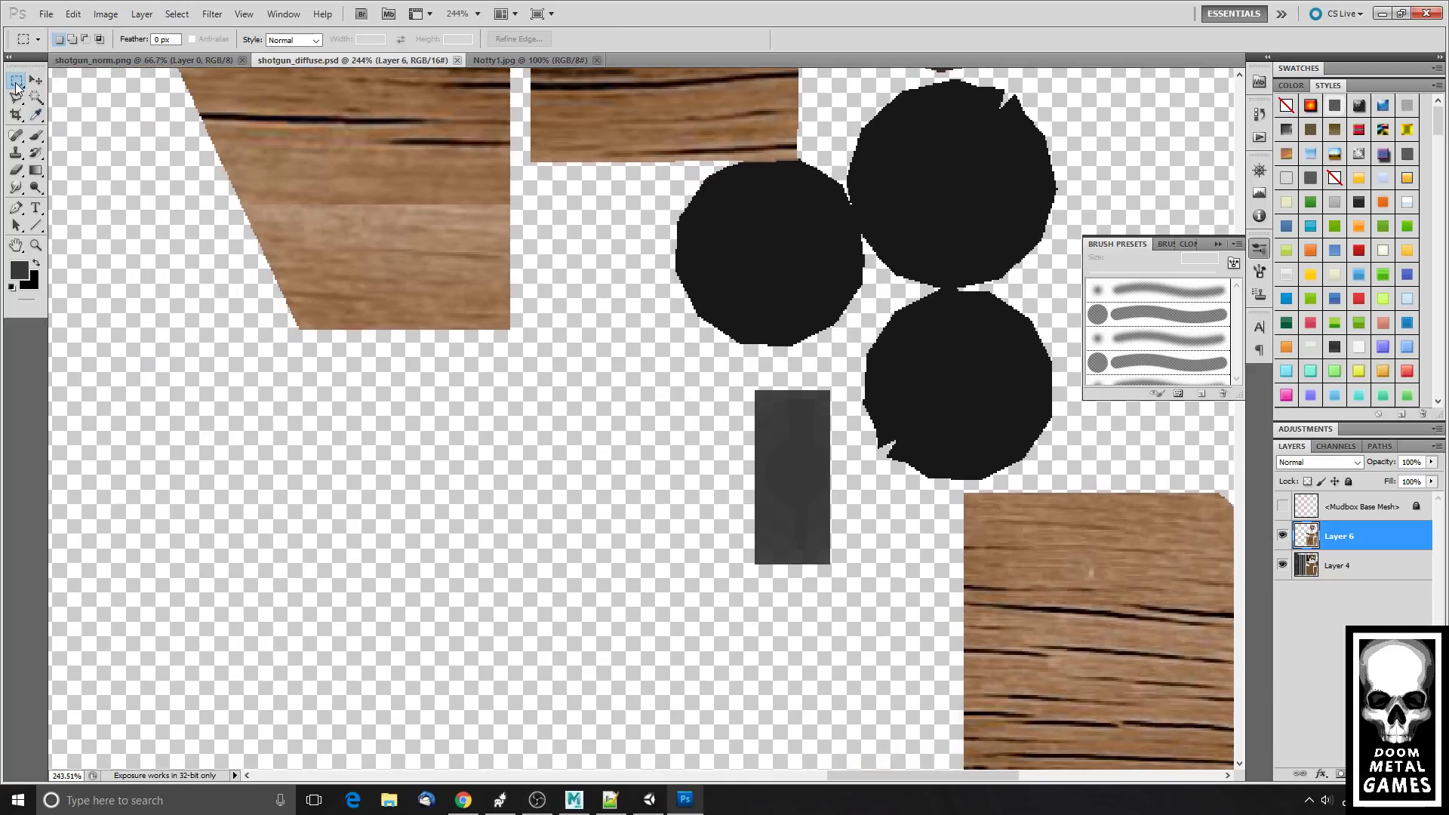
pyautogui.moveTo(733, 471); pyautogui.dragTo(734, 471)
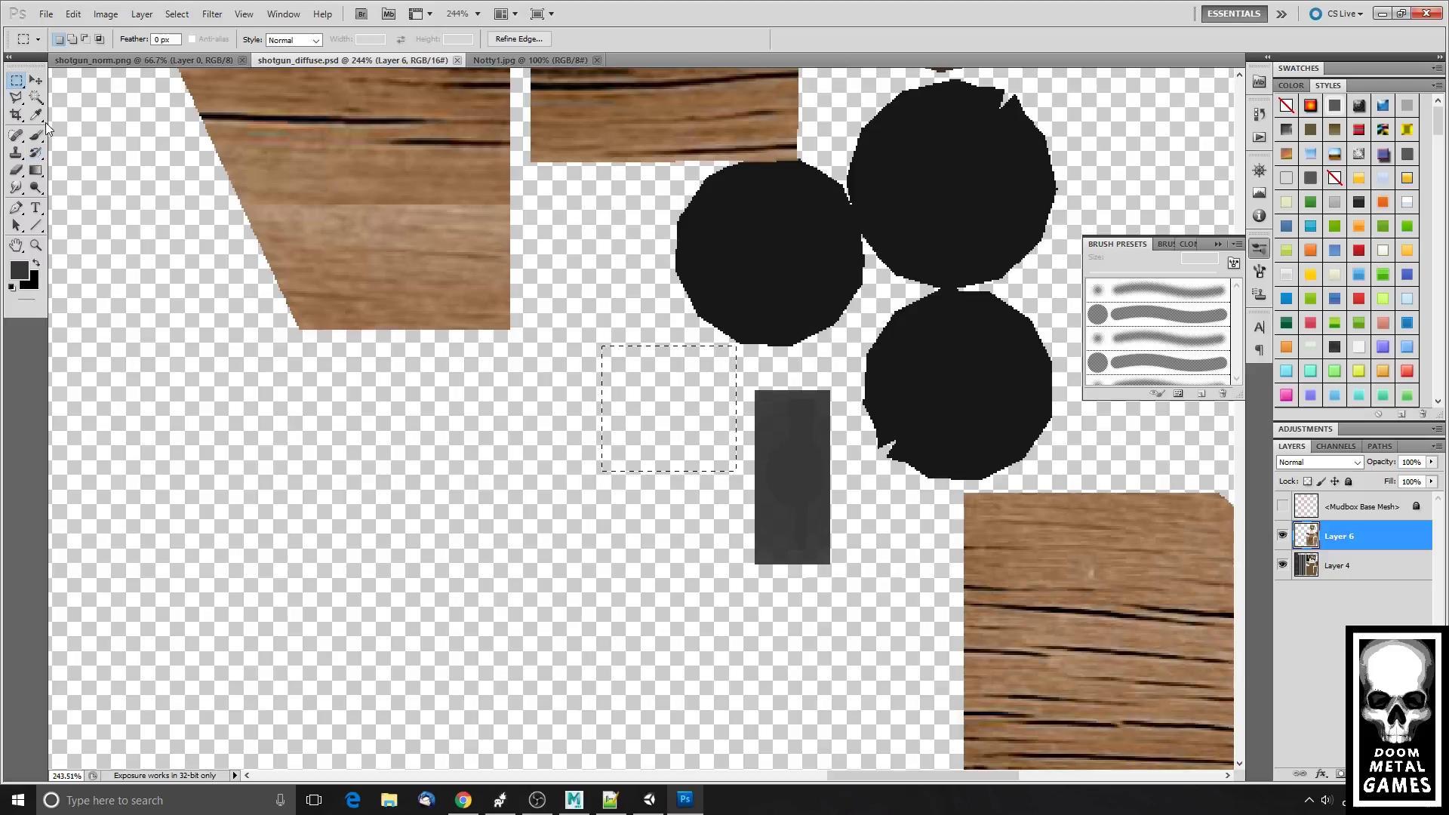
pyautogui.click(35, 135)
pyautogui.moveTo(656, 382)
pyautogui.mouseDown()
pyautogui.moveTo(686, 388)
pyautogui.moveTo(673, 401)
pyautogui.moveTo(689, 388)
pyautogui.moveTo(672, 405)
pyautogui.moveTo(699, 424)
pyautogui.moveTo(710, 495)
pyautogui.moveTo(655, 386)
pyautogui.mouseUp()
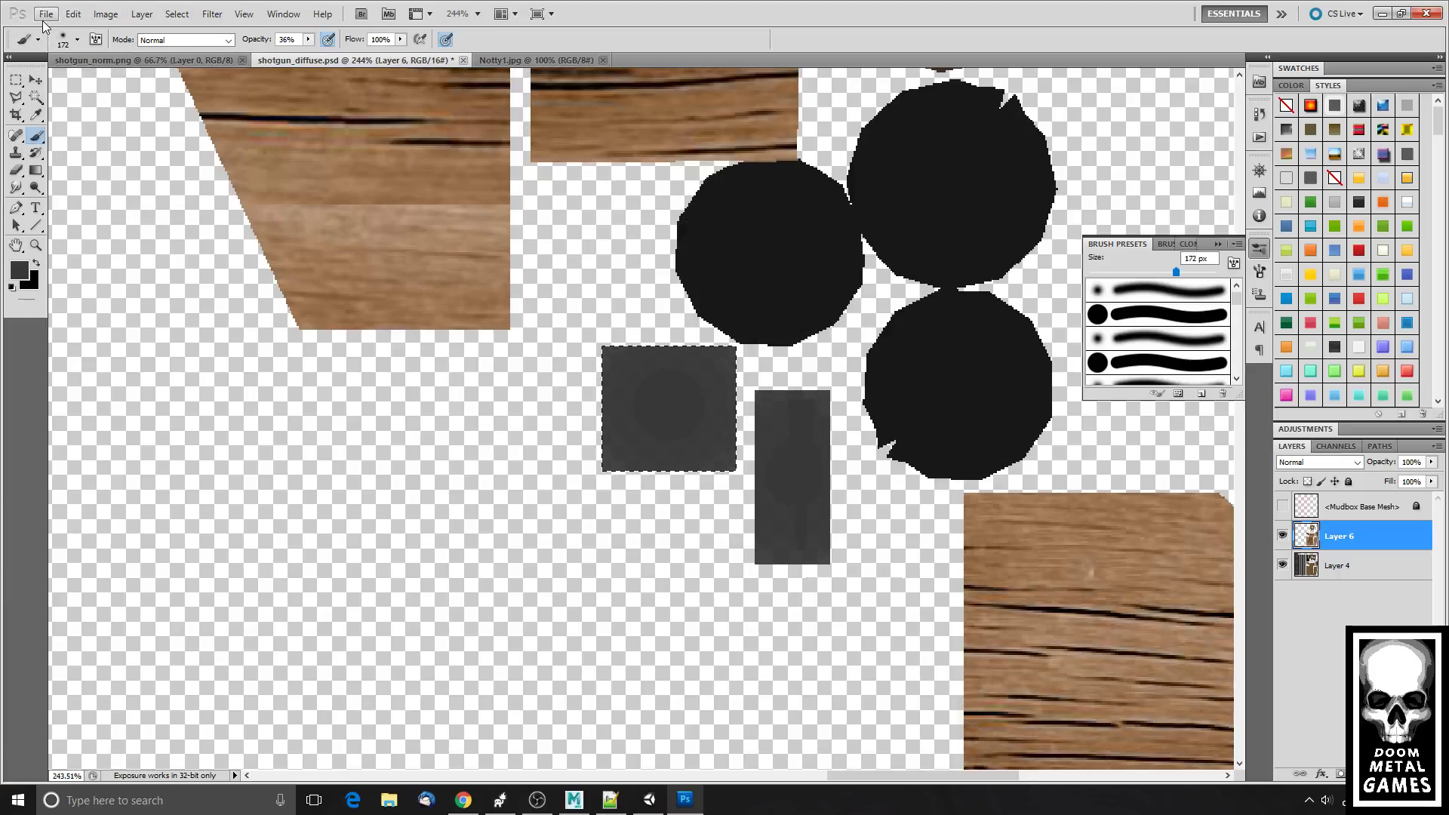
# - Save the shotgun_diffuse.psd texture and switch to Silo
pyautogui.click(46, 13)
pyautogui.click(96, 239)
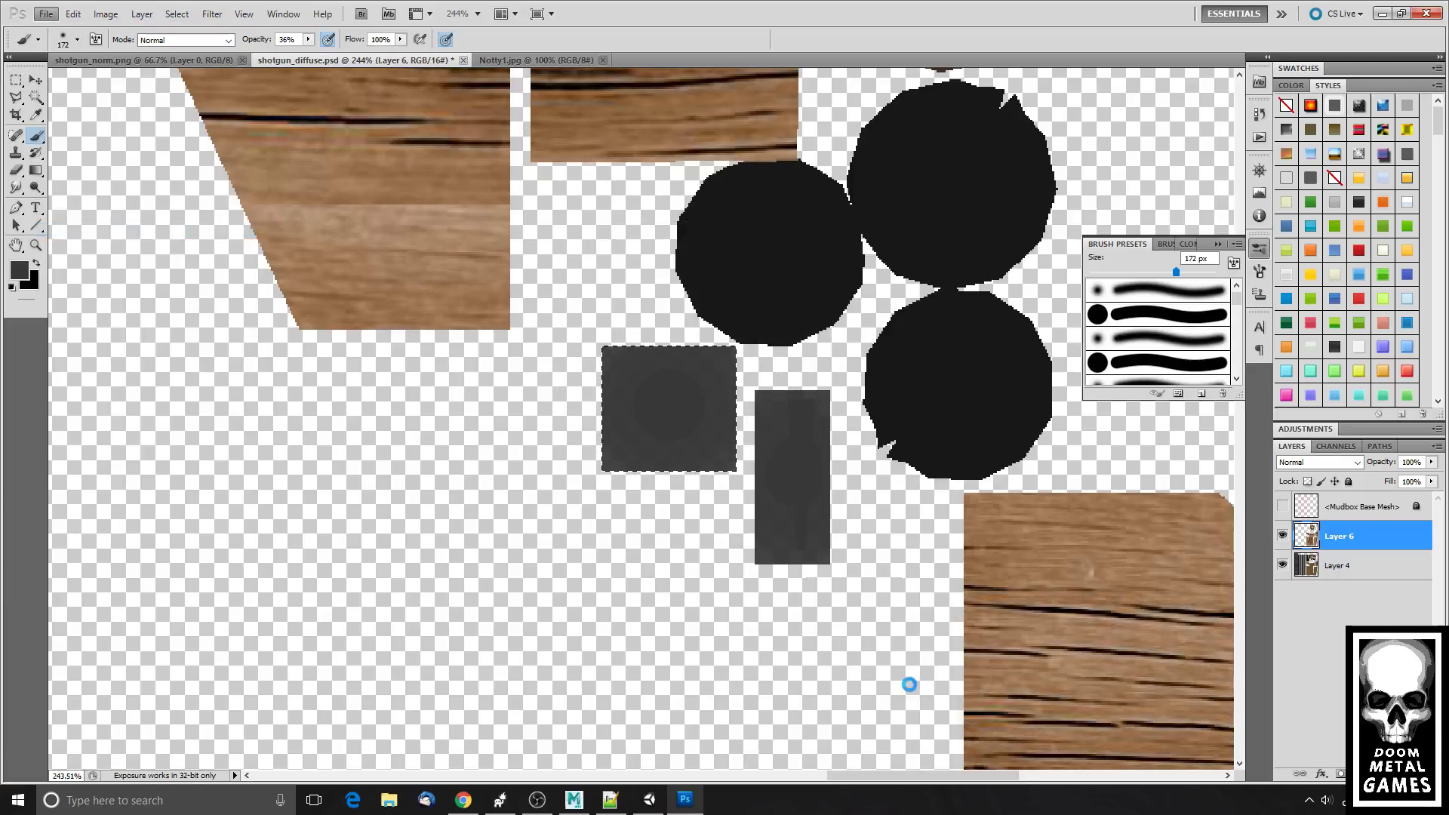
pyautogui.click(500, 800)
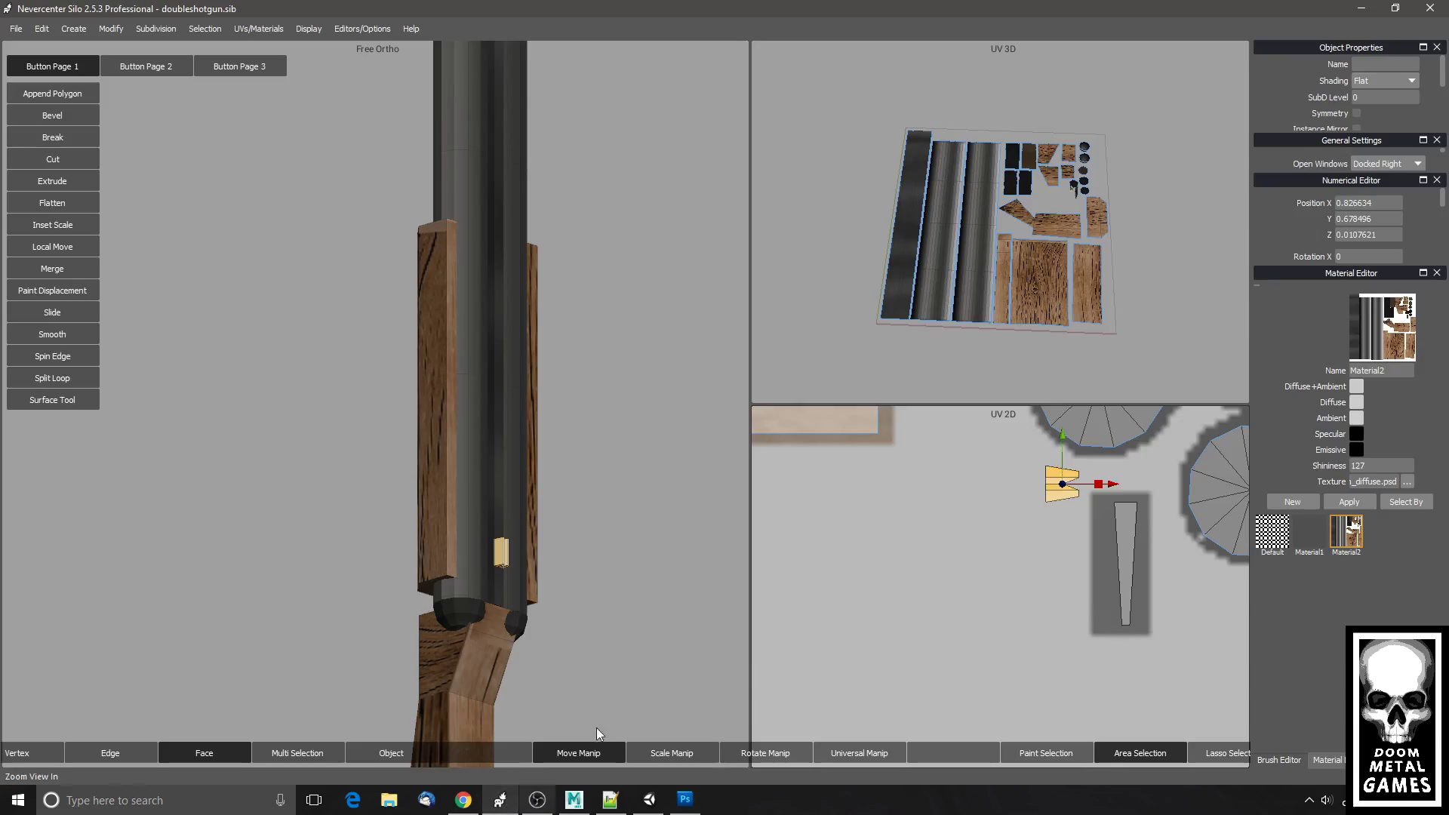
# - Reload the diffuse texture file for Material2 and check how far the new grey patch covers the white block's UV island
pyautogui.moveTo(603, 597); pyautogui.dragTo(551, 542)
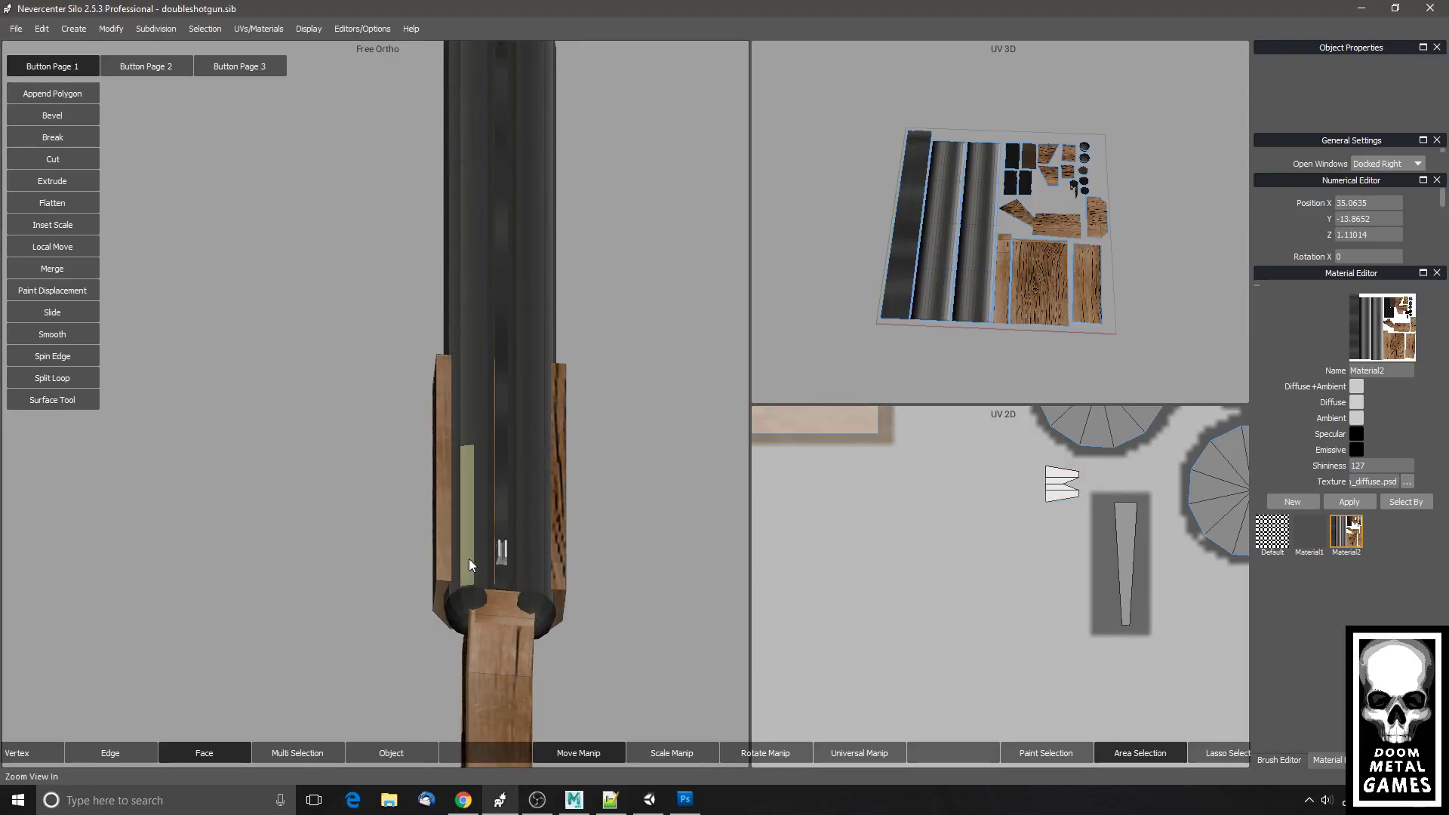
pyautogui.click(383, 757)
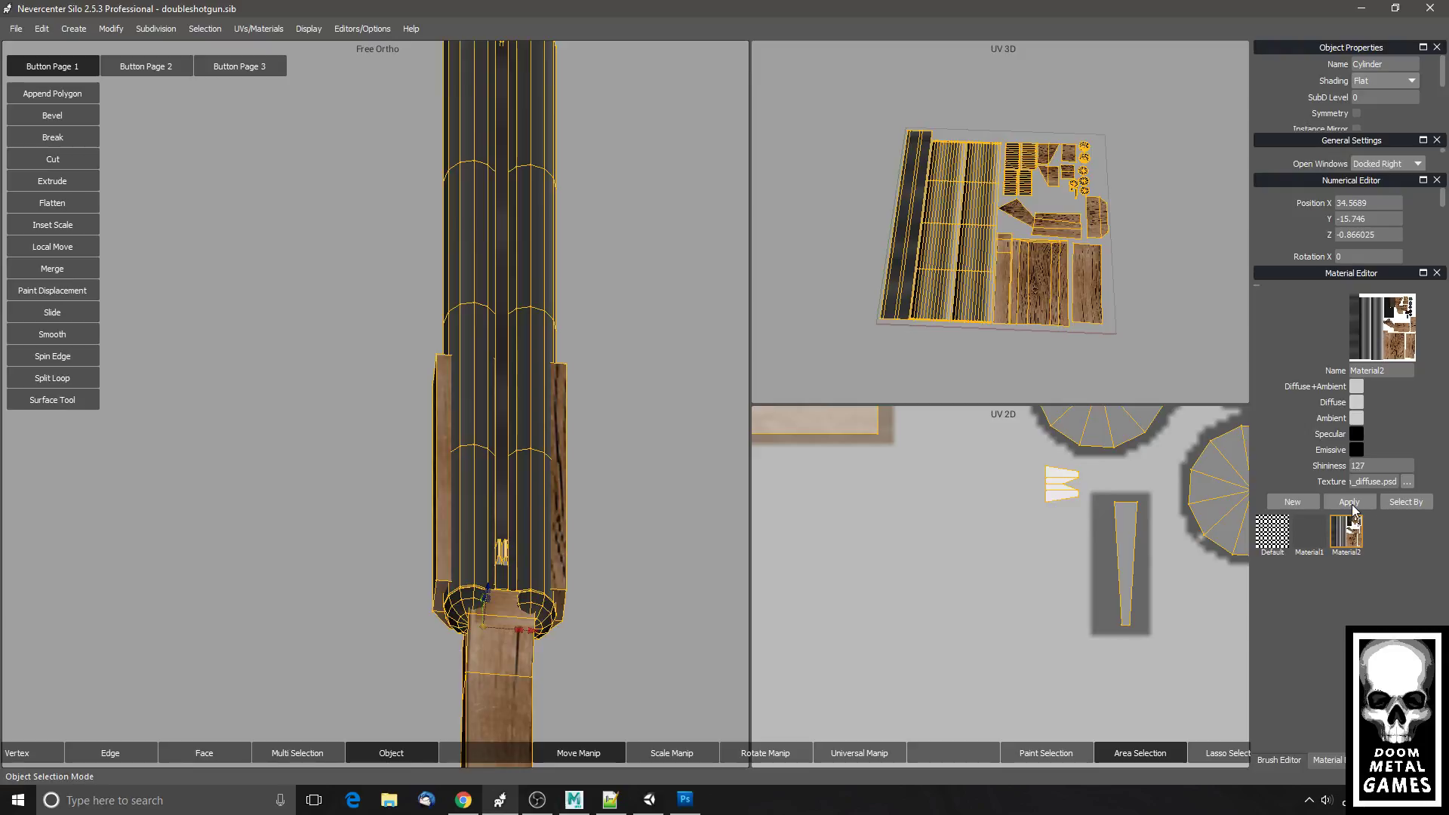
pyautogui.click(1084, 543)
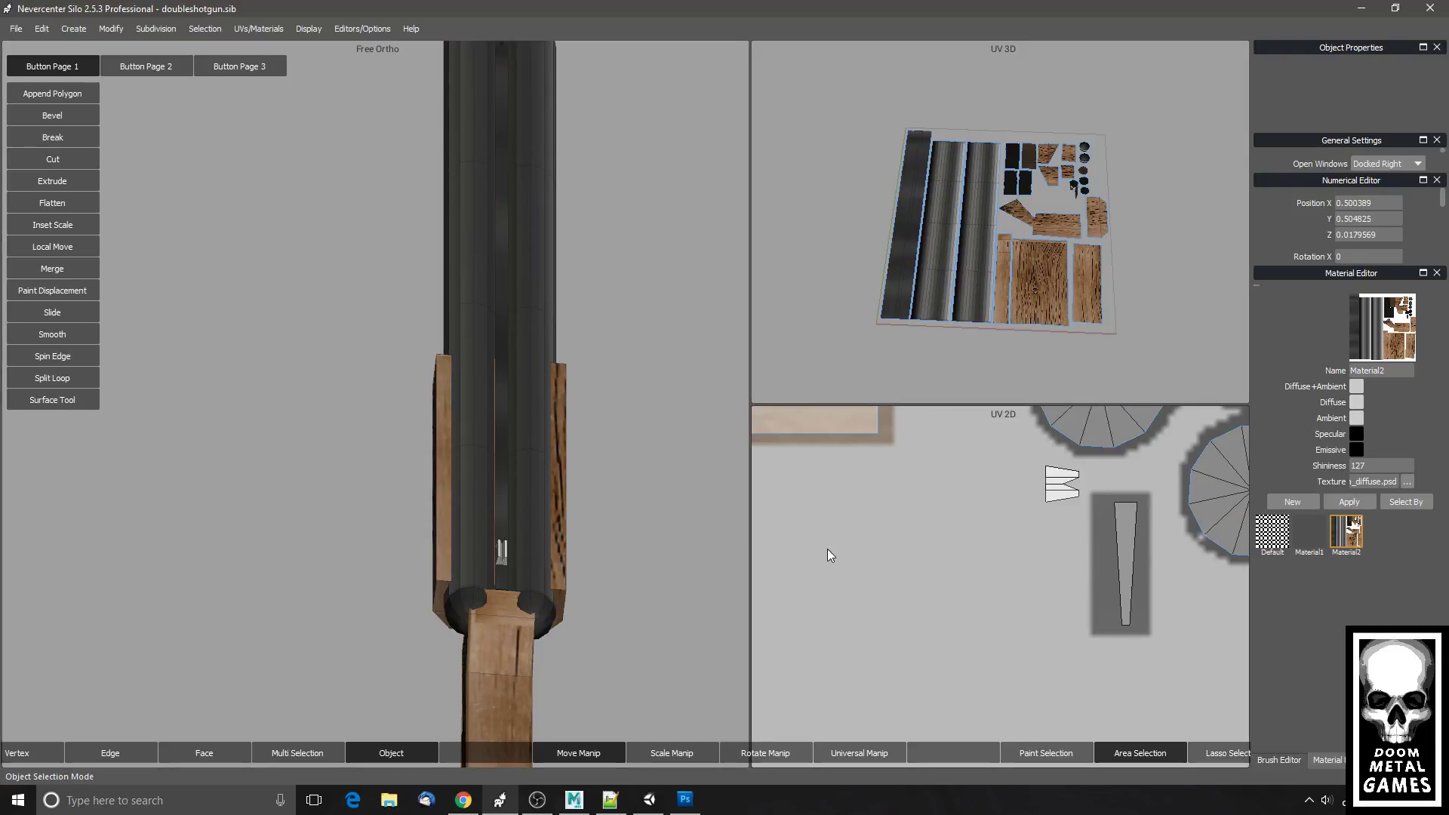
pyautogui.click(553, 570)
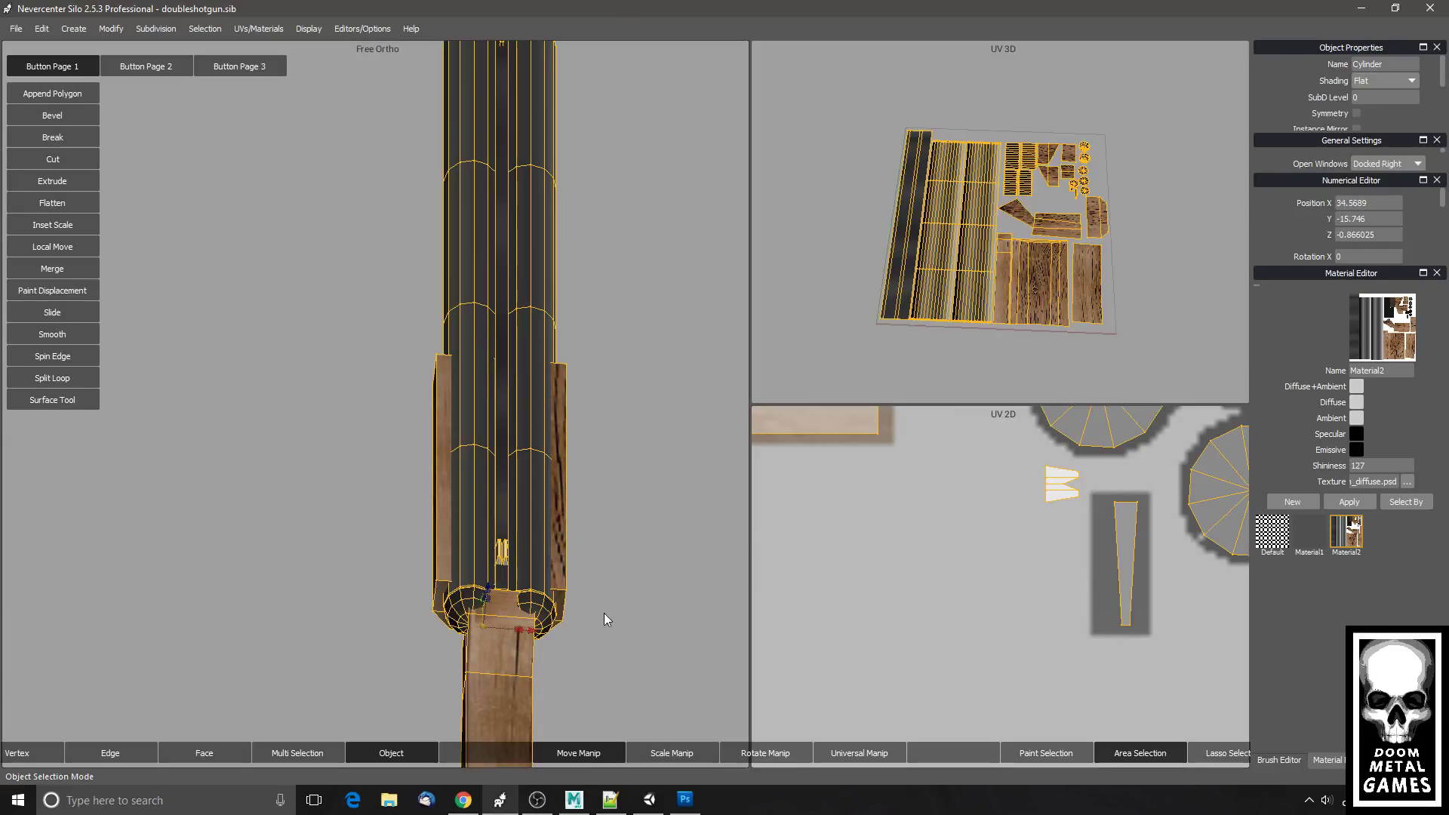
pyautogui.click(1406, 485)
pyautogui.doubleClick(546, 246)
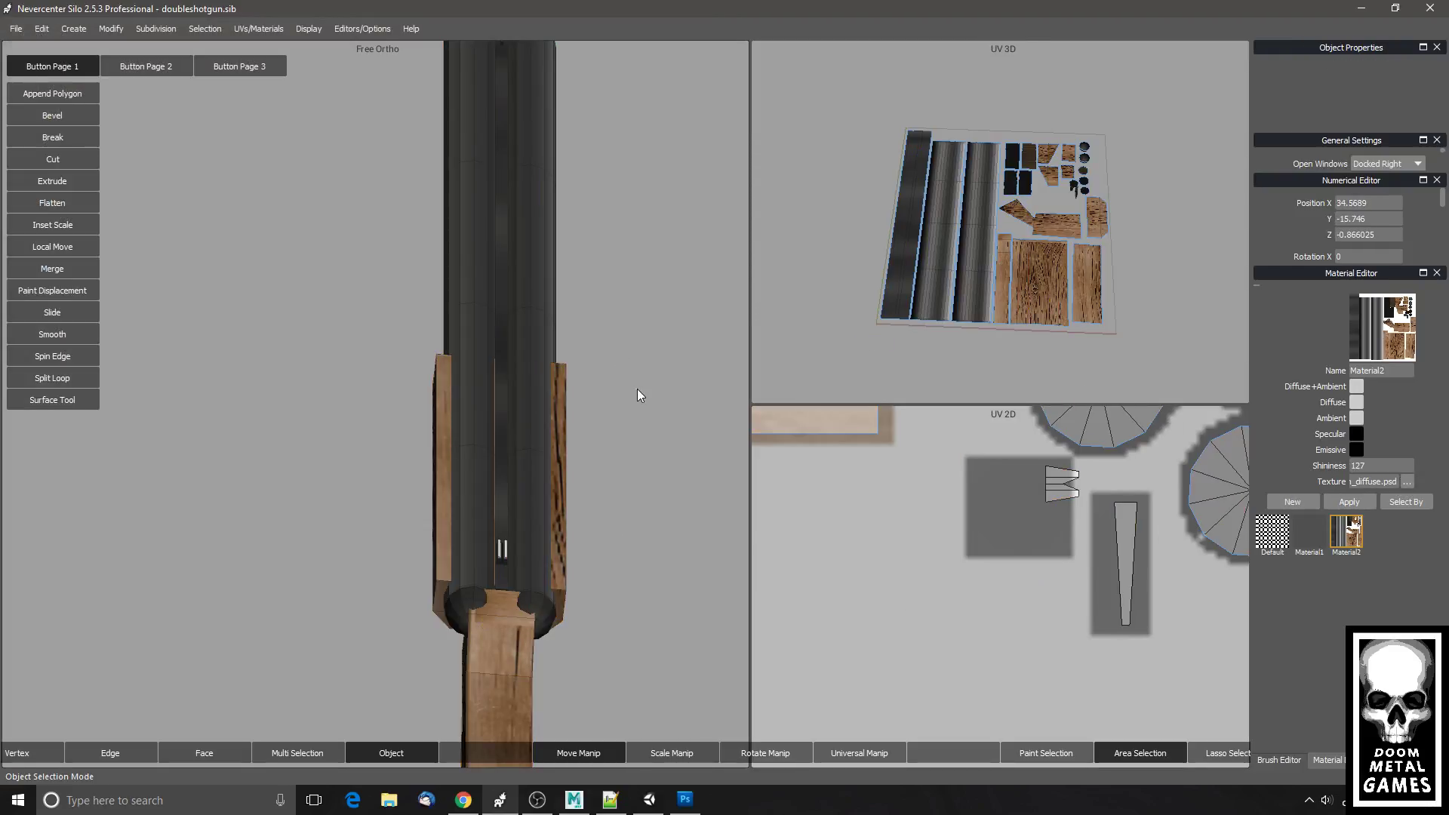
pyautogui.moveTo(578, 487); pyautogui.dragTo(581, 555)
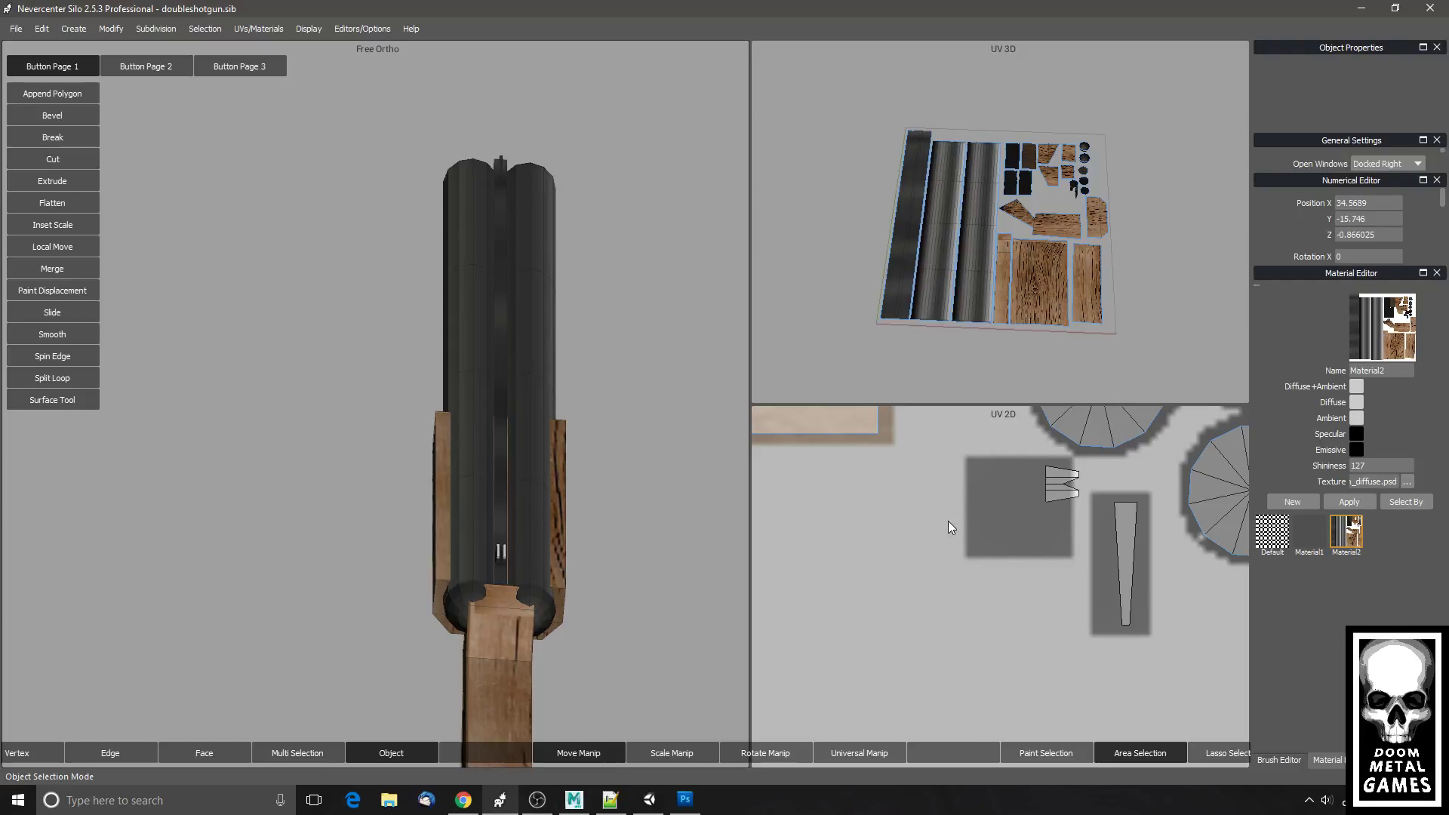
pyautogui.click(1066, 550)
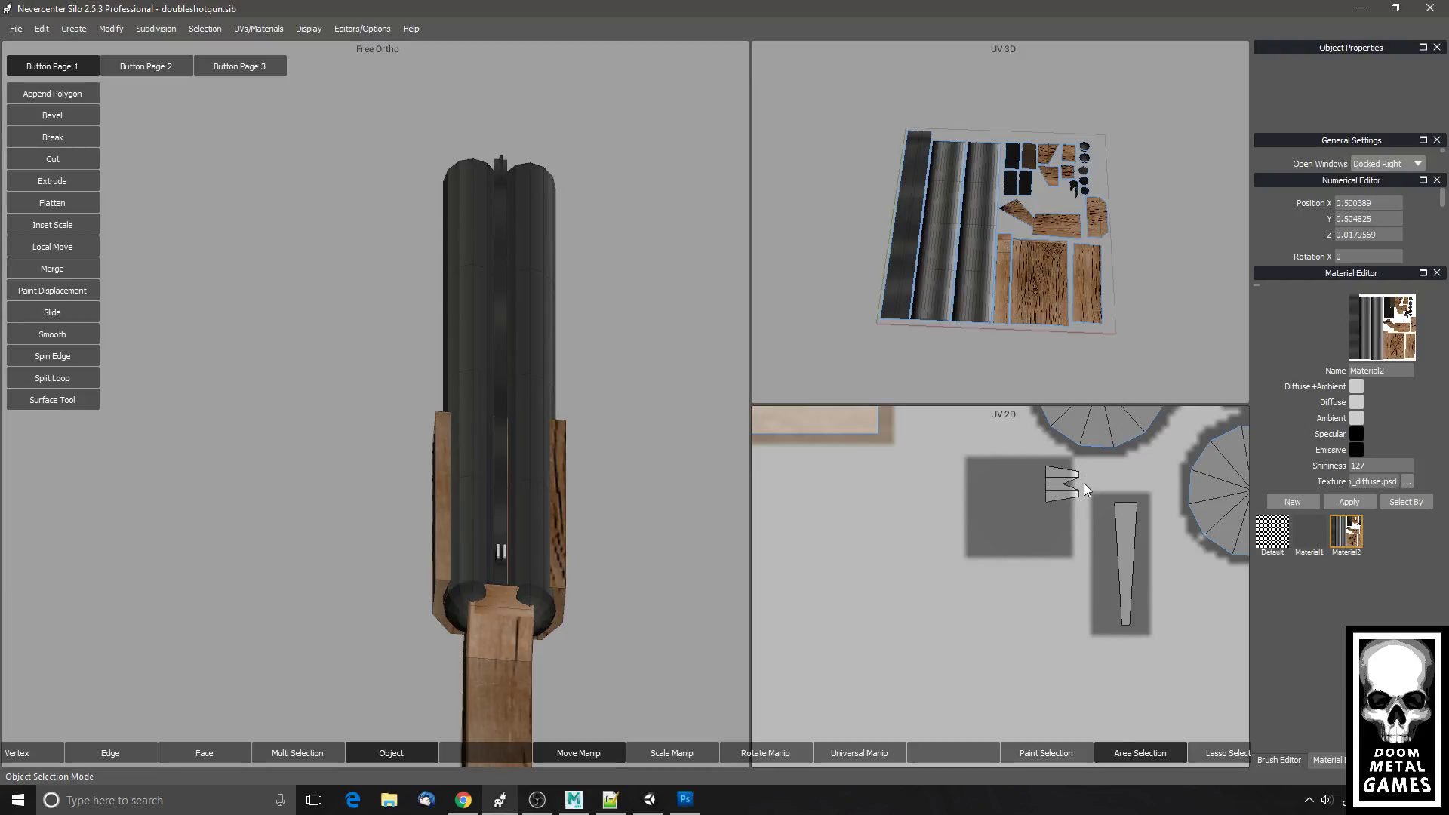
# - In Photoshop, duplicate the grey patch, shift the copy sideways to widen the covered area, and merge it with Layer 6 and Layer 4
pyautogui.click(685, 799)
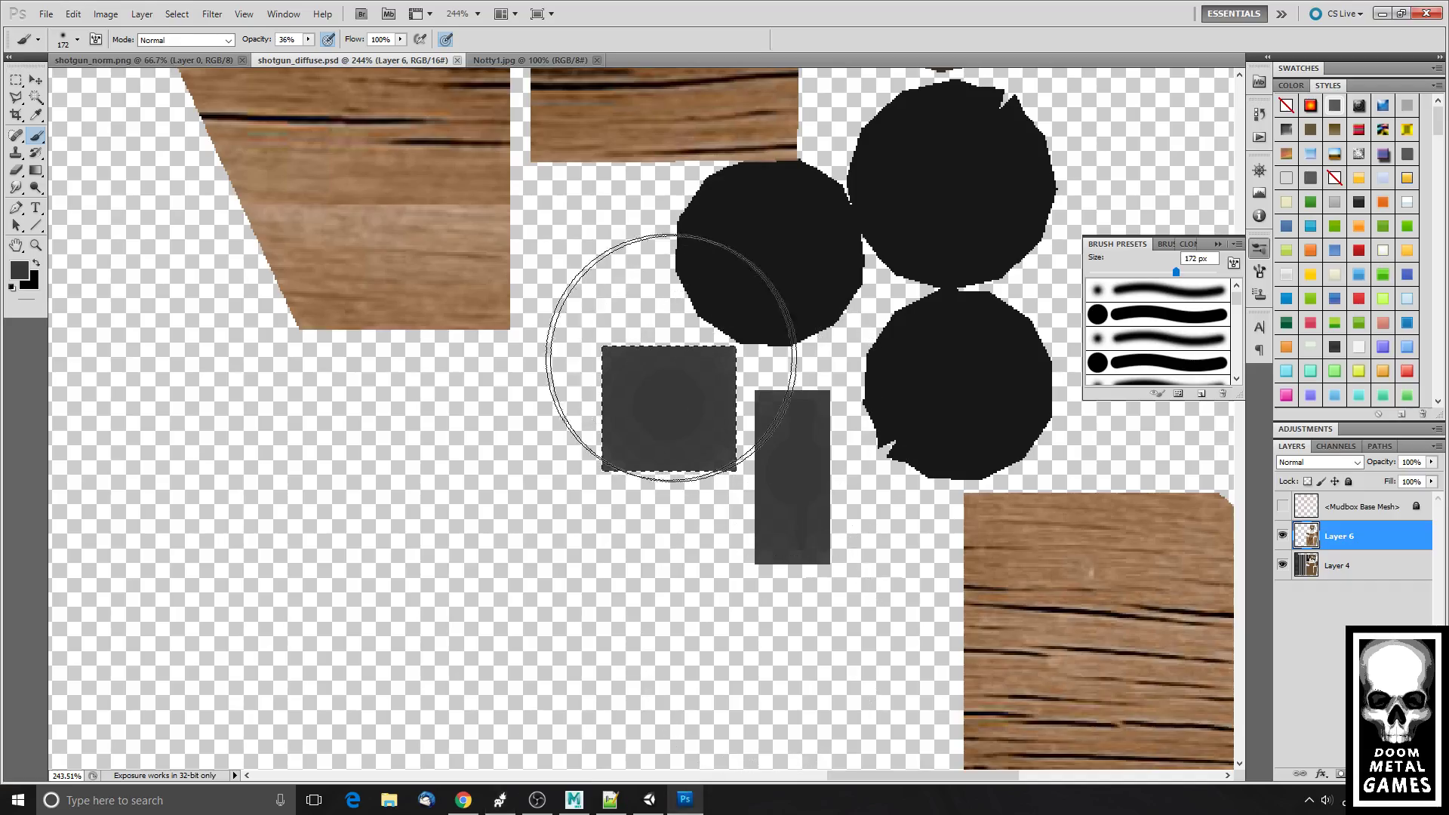
pyautogui.press('v')
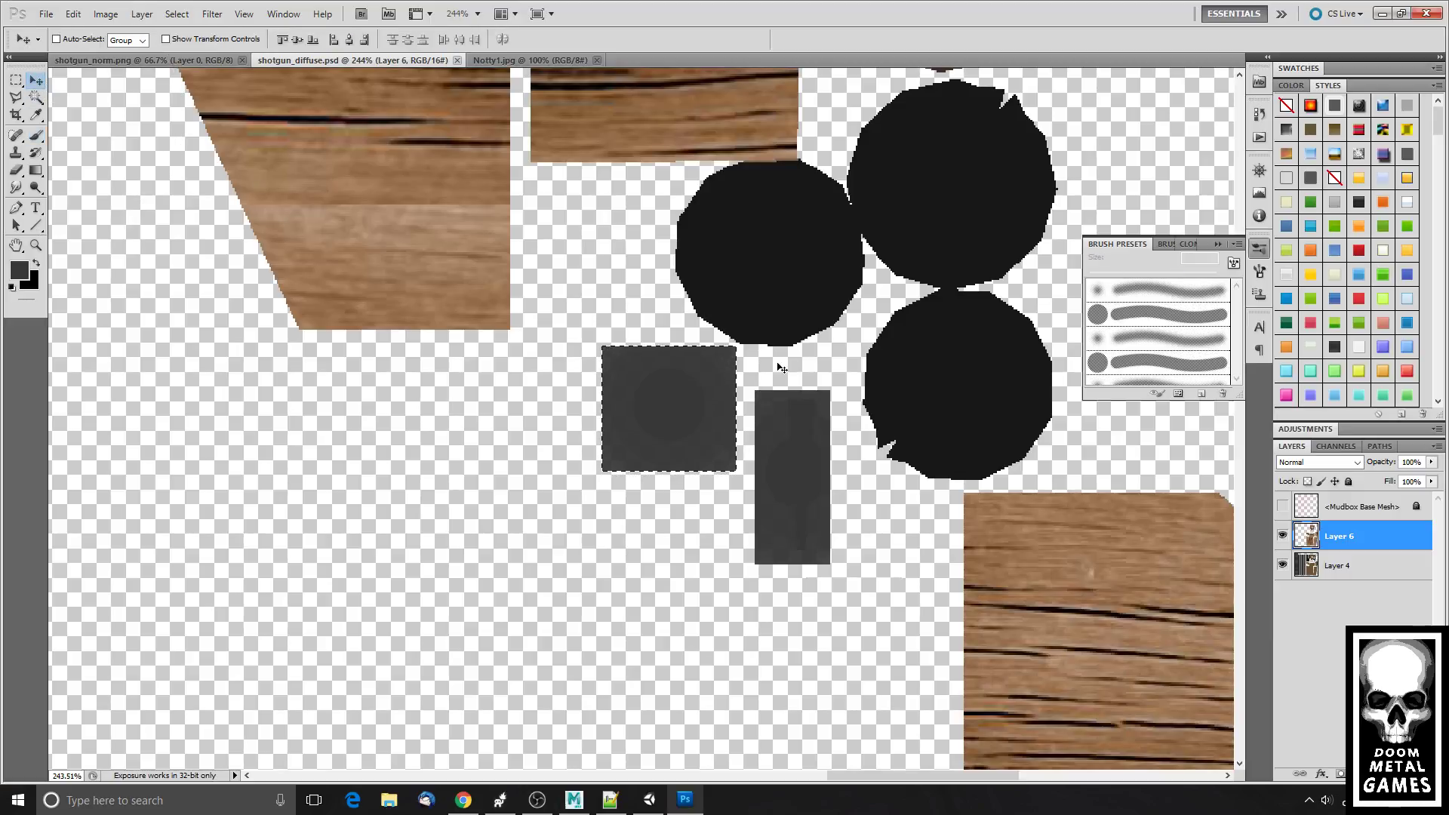
pyautogui.hotkey('ctrl', 'j')
pyautogui.moveTo(709, 407); pyautogui.dragTo(749, 406)
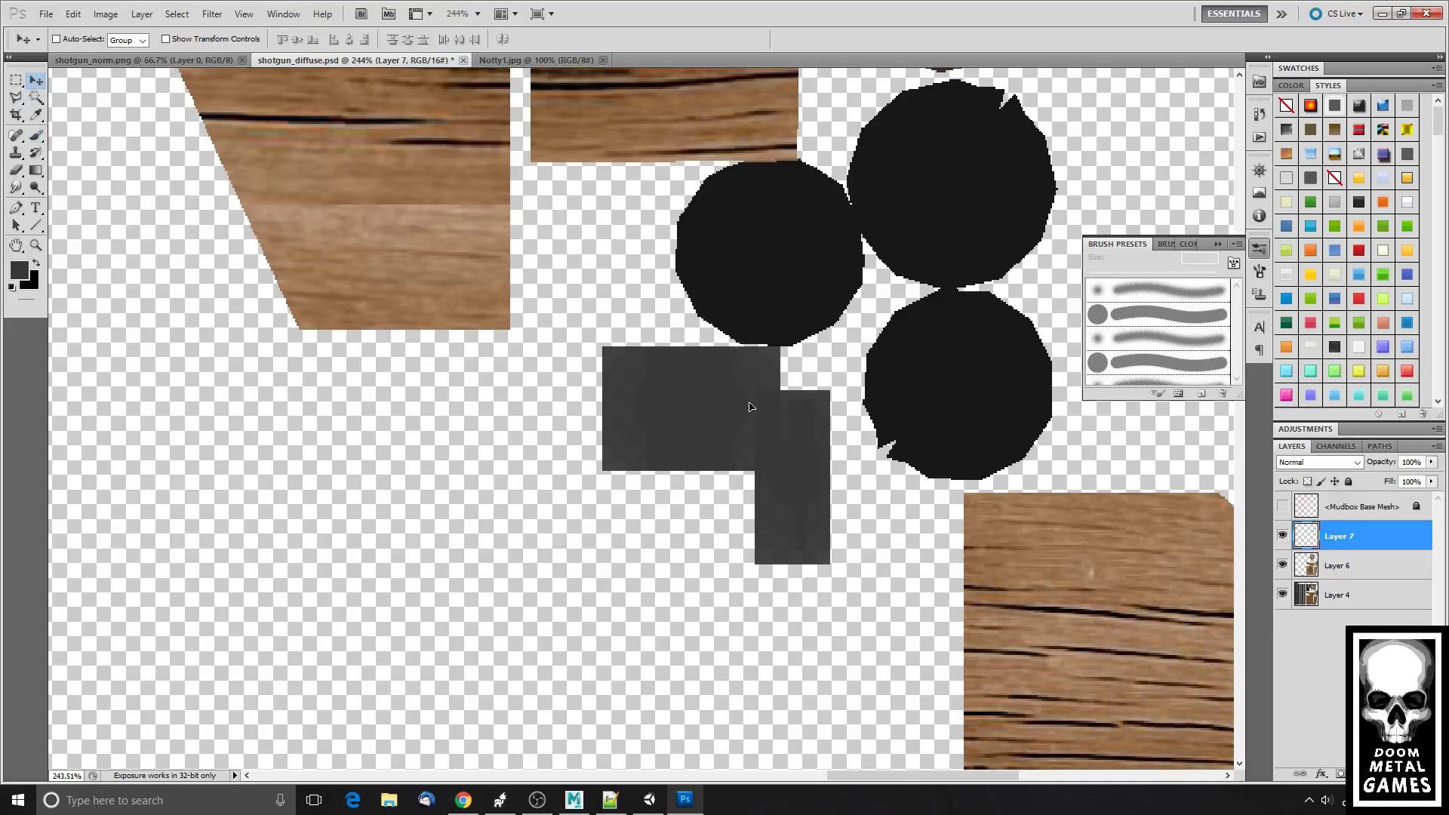
pyautogui.keyDown('shift'); pyautogui.click(1374, 591); pyautogui.keyUp('shift')
pyautogui.hotkey('ctrl', 'e')
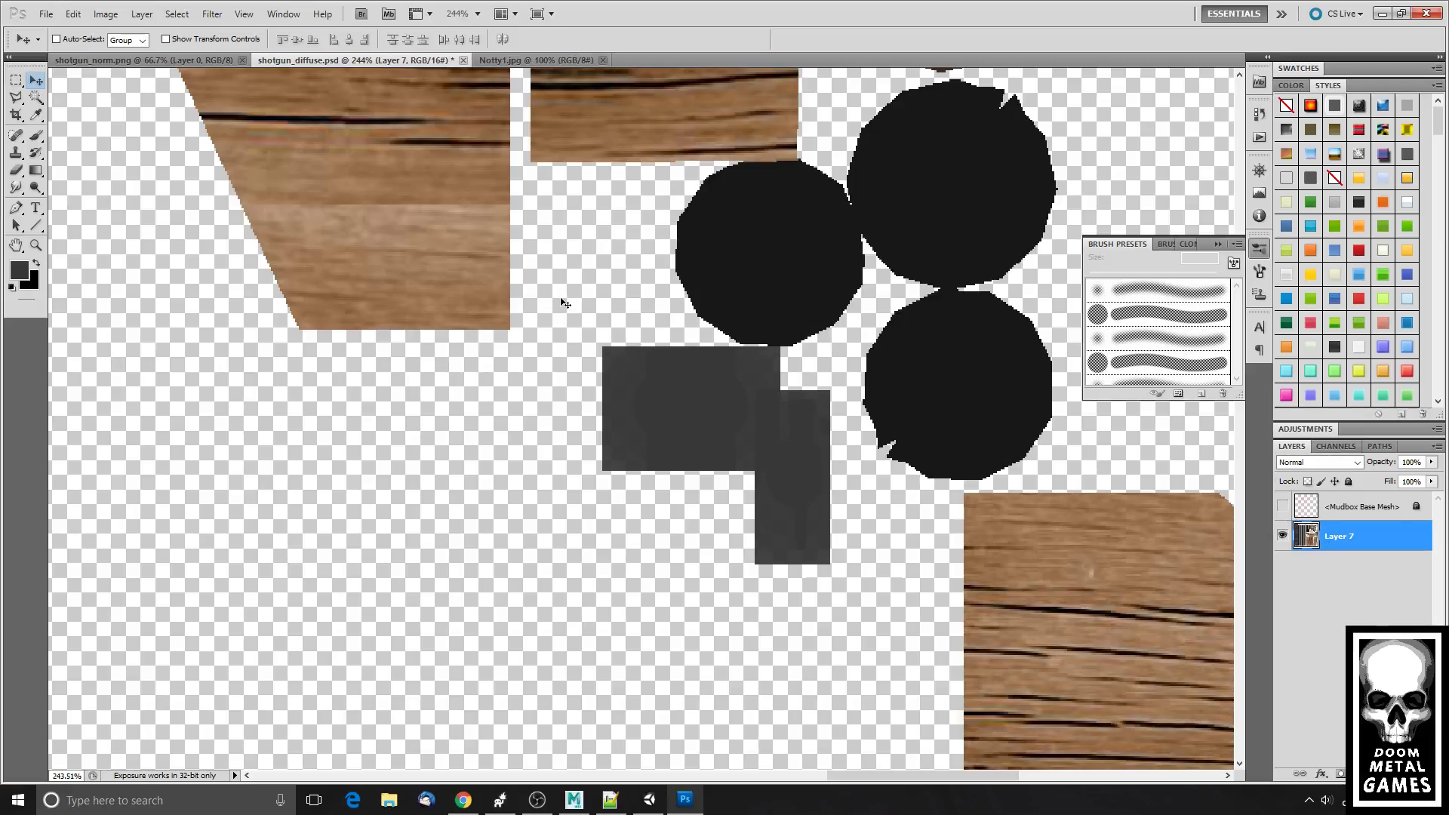
# - Save the widened texture and check the block between the barrels on the shotgun in Silo
pyautogui.hotkey('ctrl', 's')
pyautogui.moveTo(679, 806)
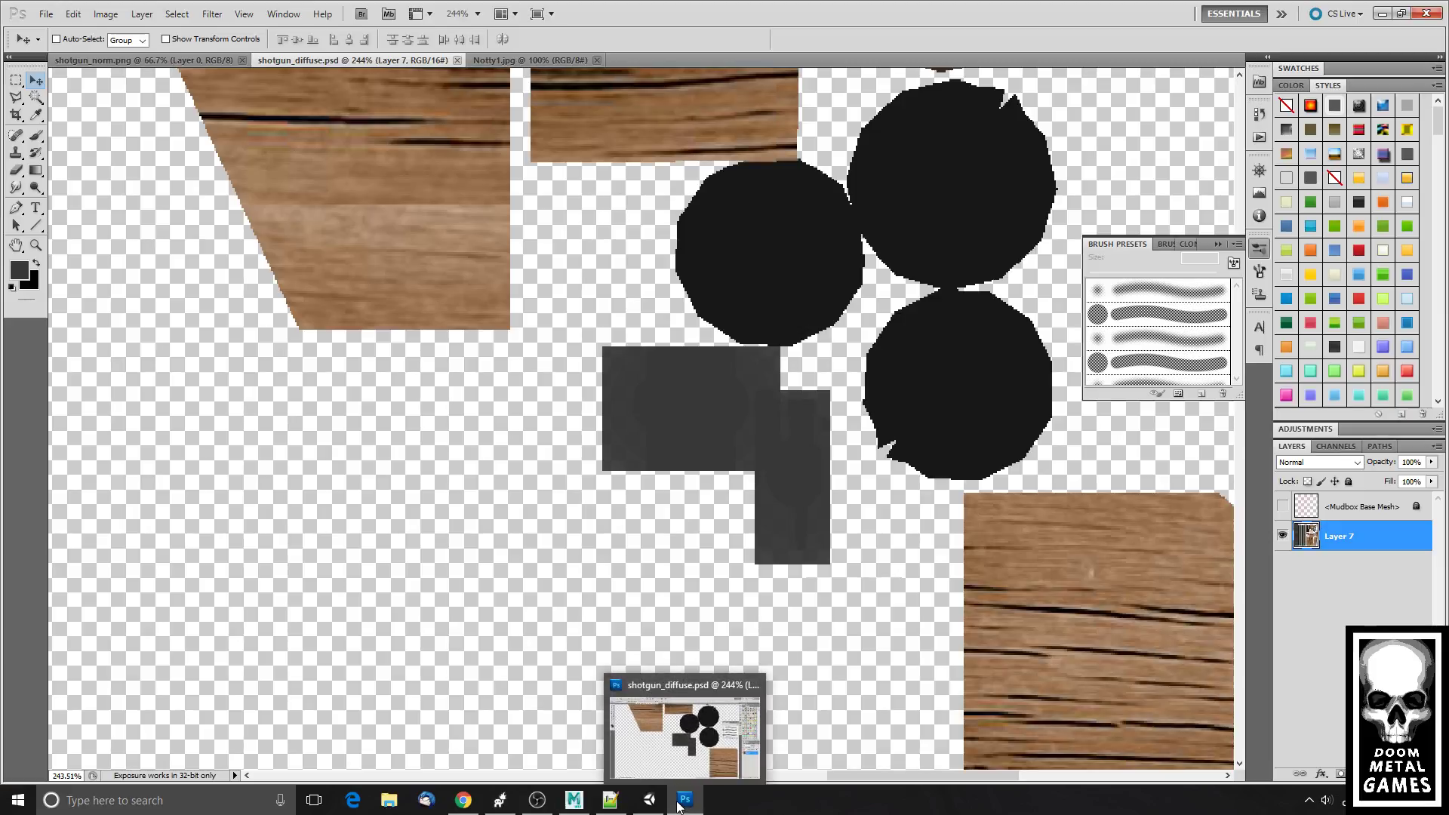
pyautogui.click(501, 802)
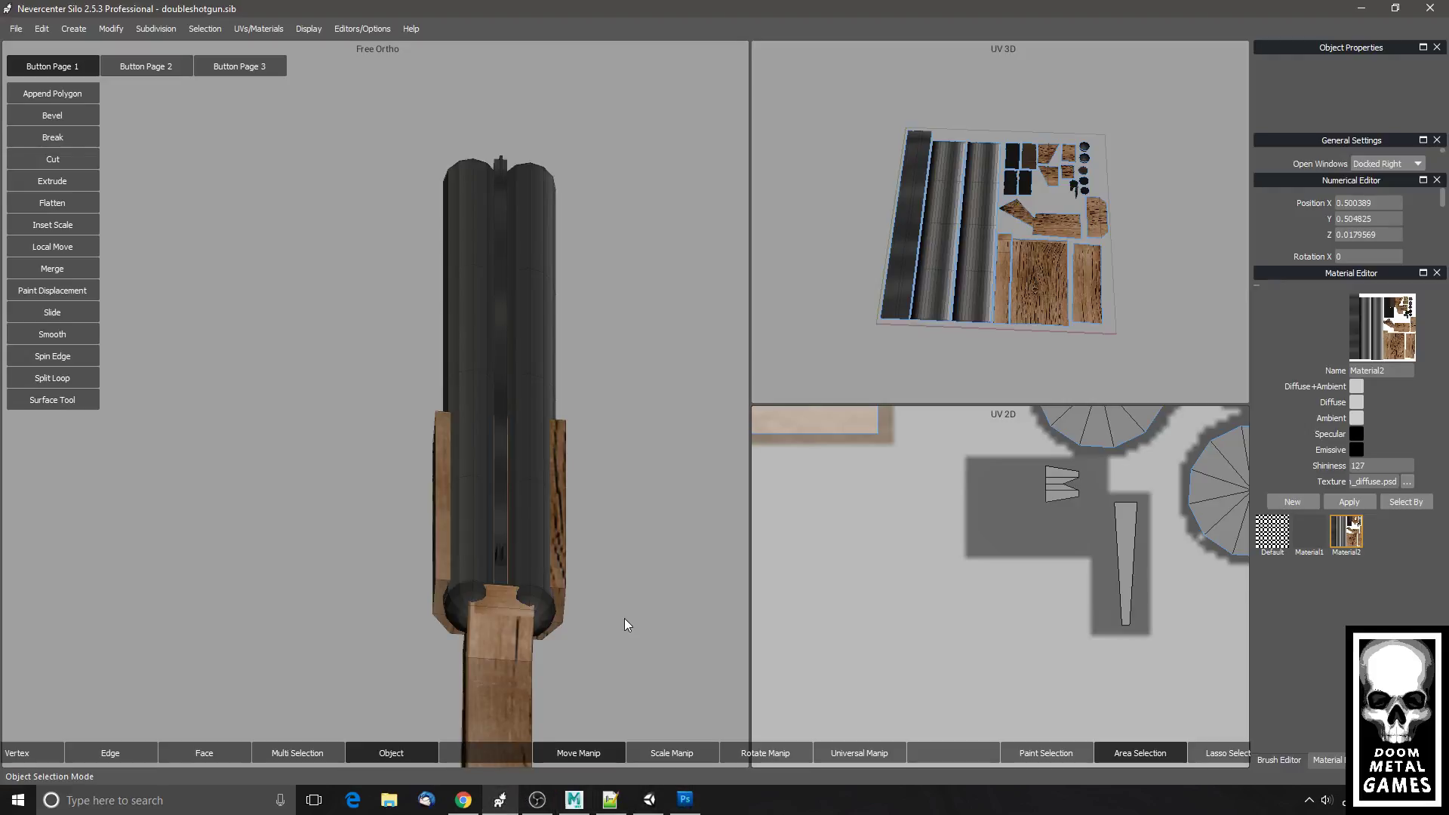
pyautogui.moveTo(623, 618); pyautogui.dragTo(559, 607)
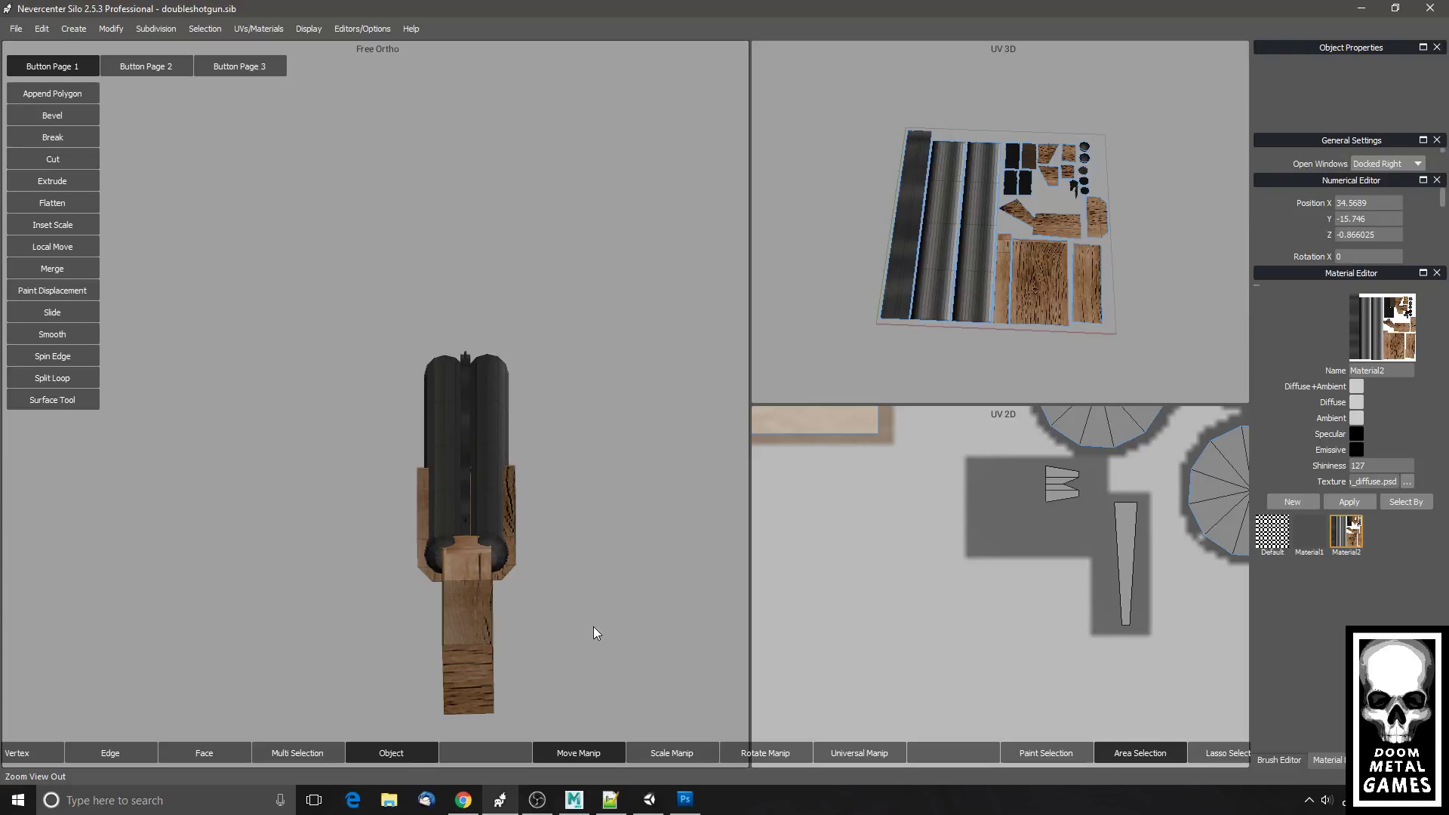
# - Switch to Unity, open the 3D models folder under Media, and look up shotgun_to_paint.obj among the recent files in File Explorer
pyautogui.click(648, 799)
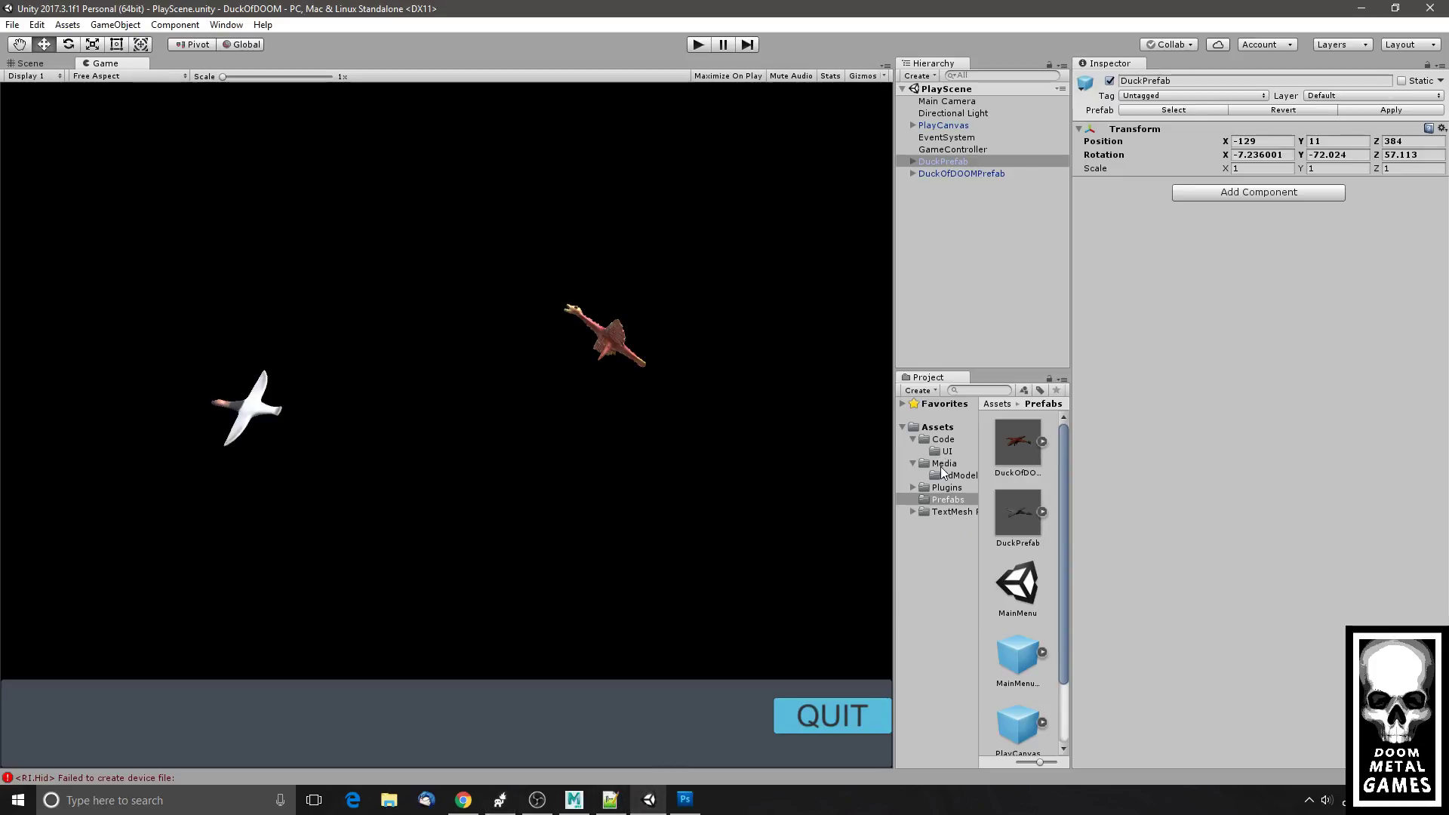
pyautogui.click(952, 475)
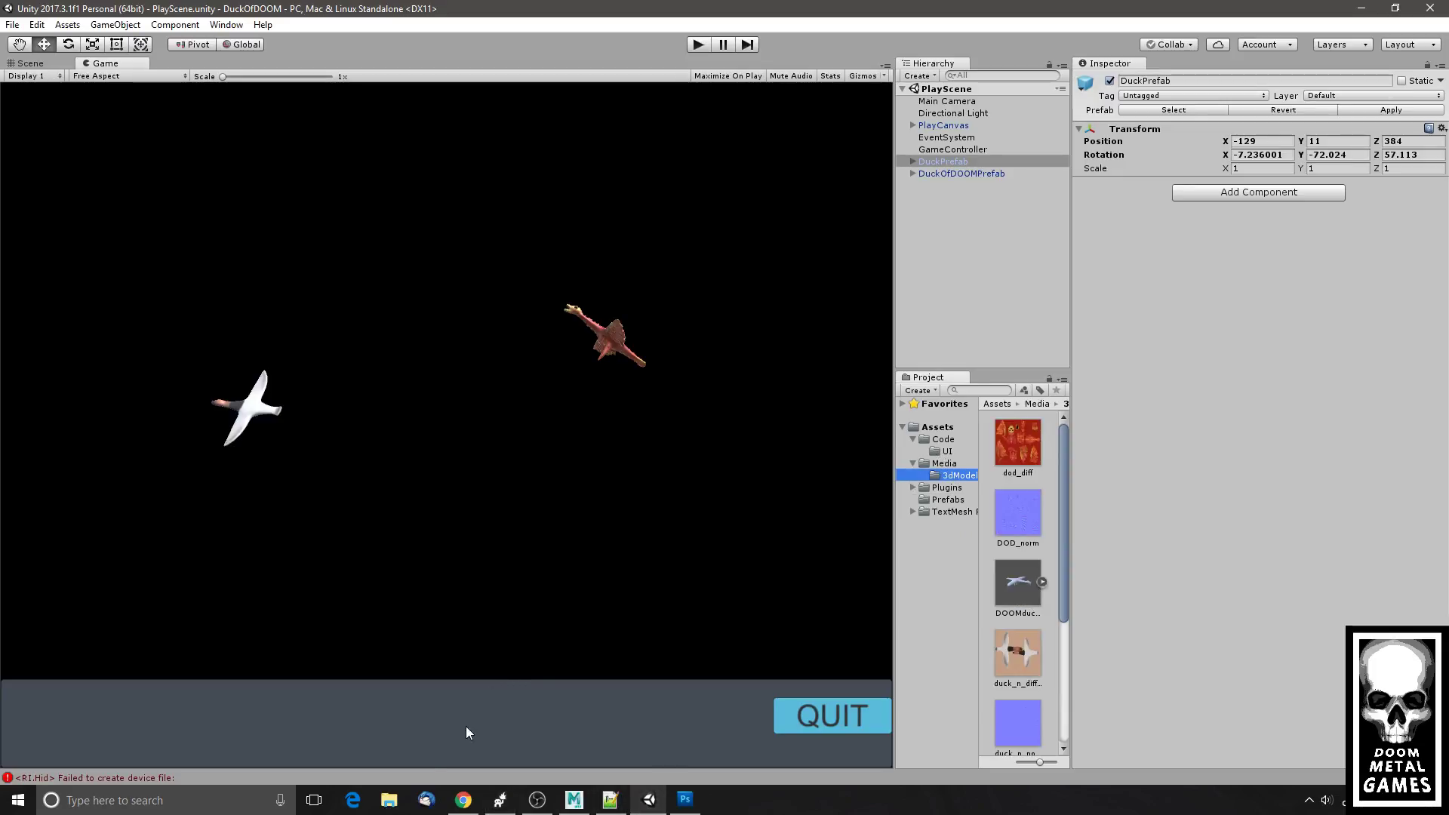
pyautogui.click(389, 799)
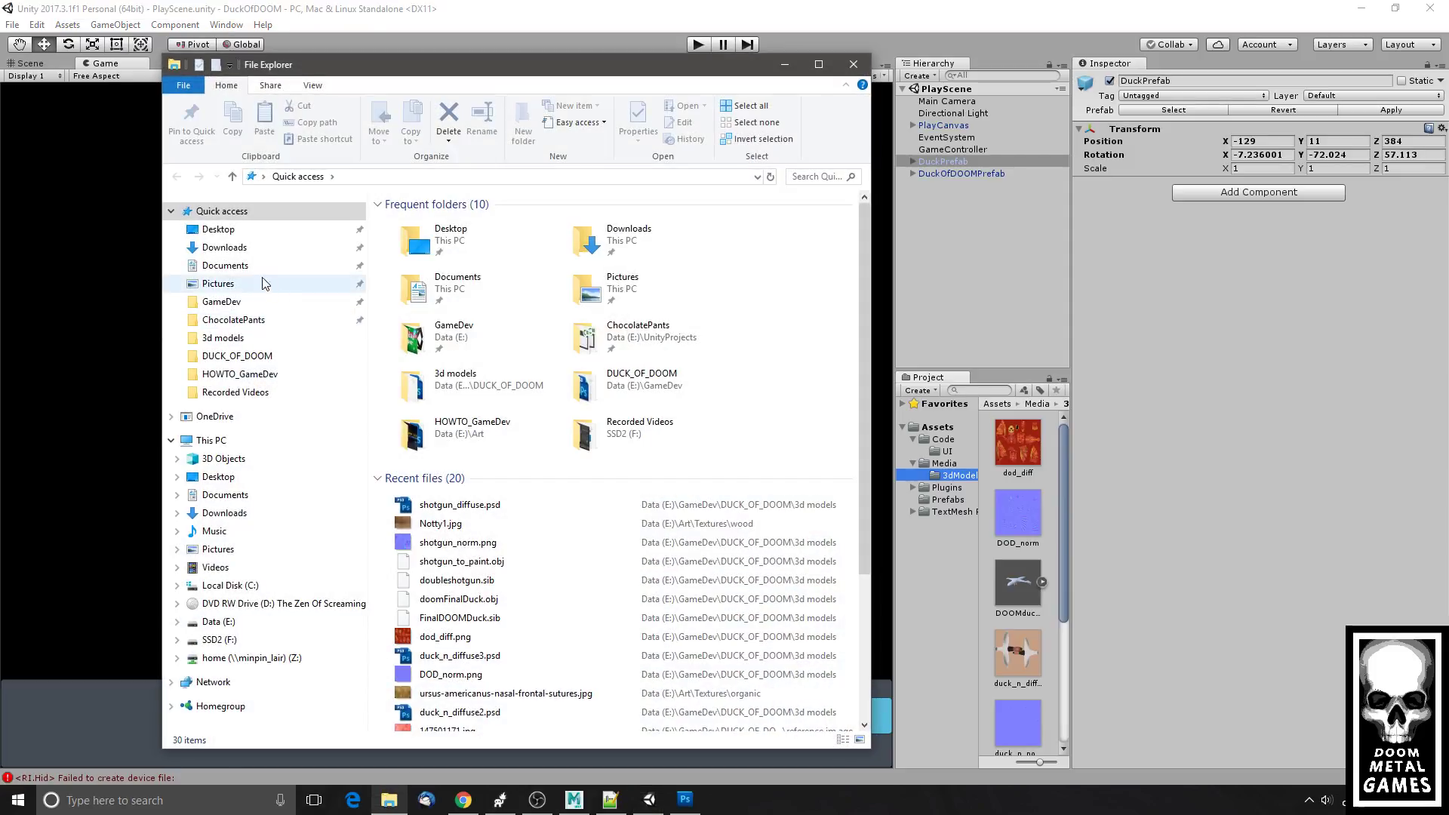
pyautogui.click(229, 446)
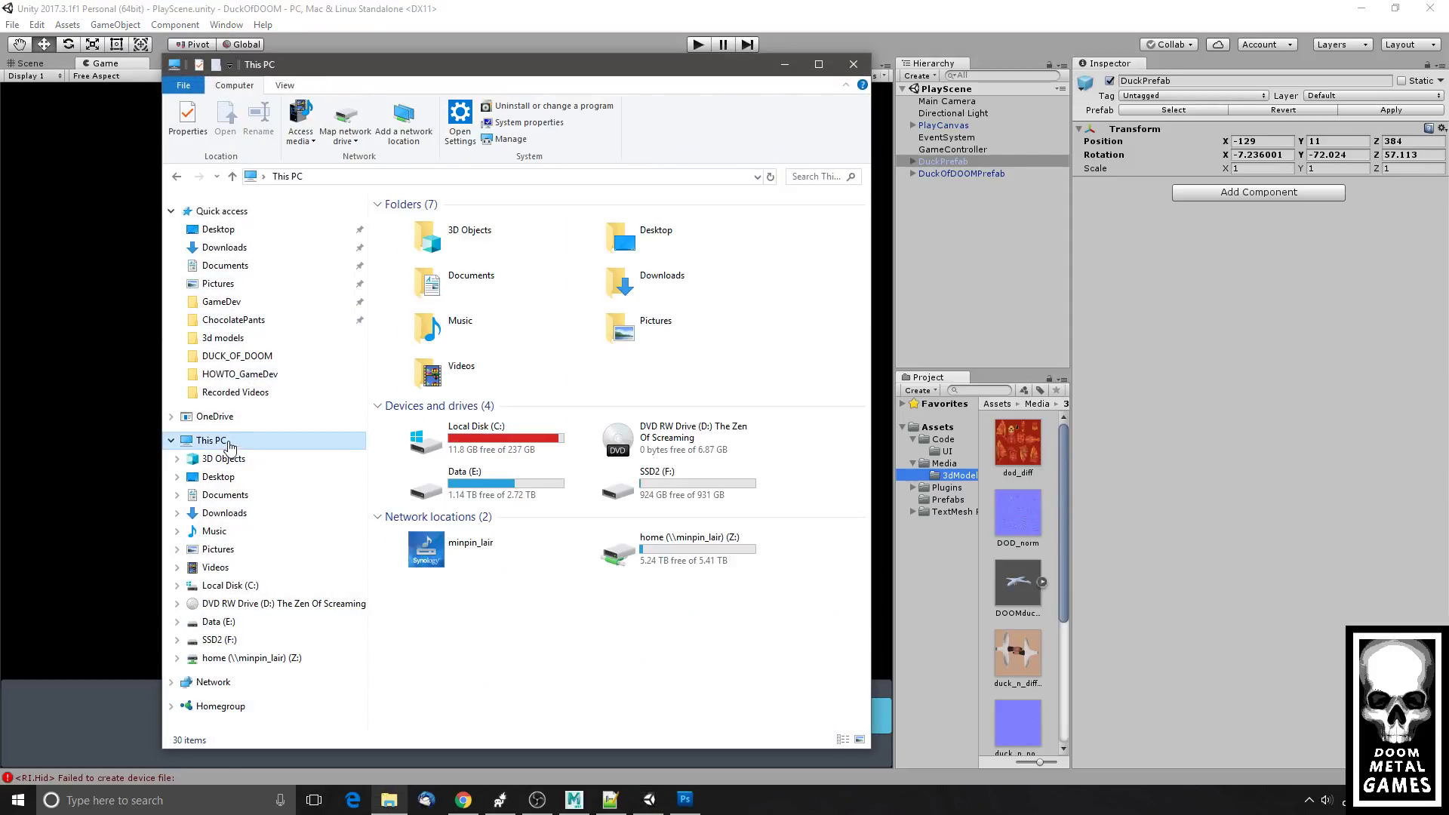
pyautogui.click(234, 211)
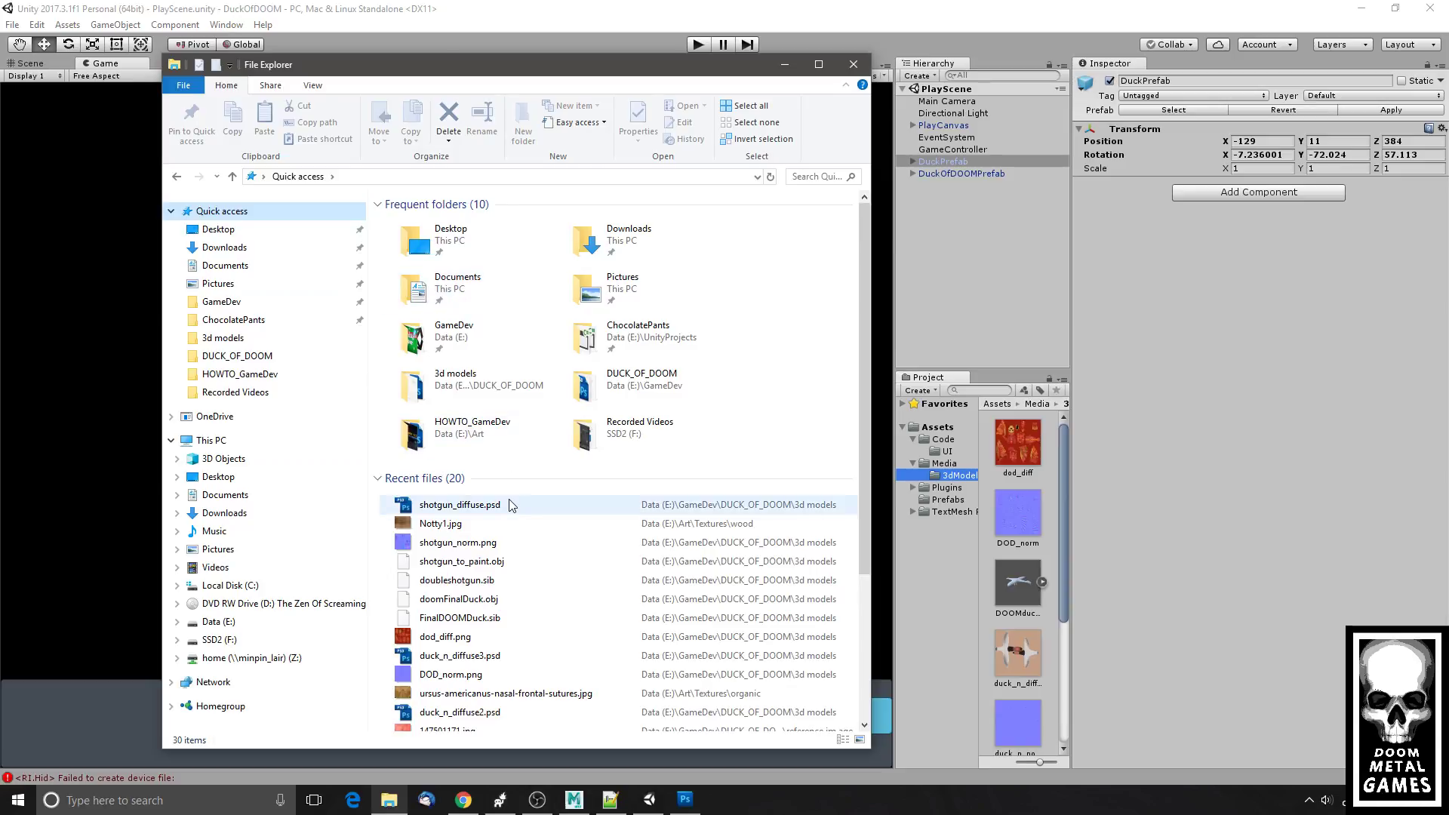
pyautogui.rightClick(489, 565)
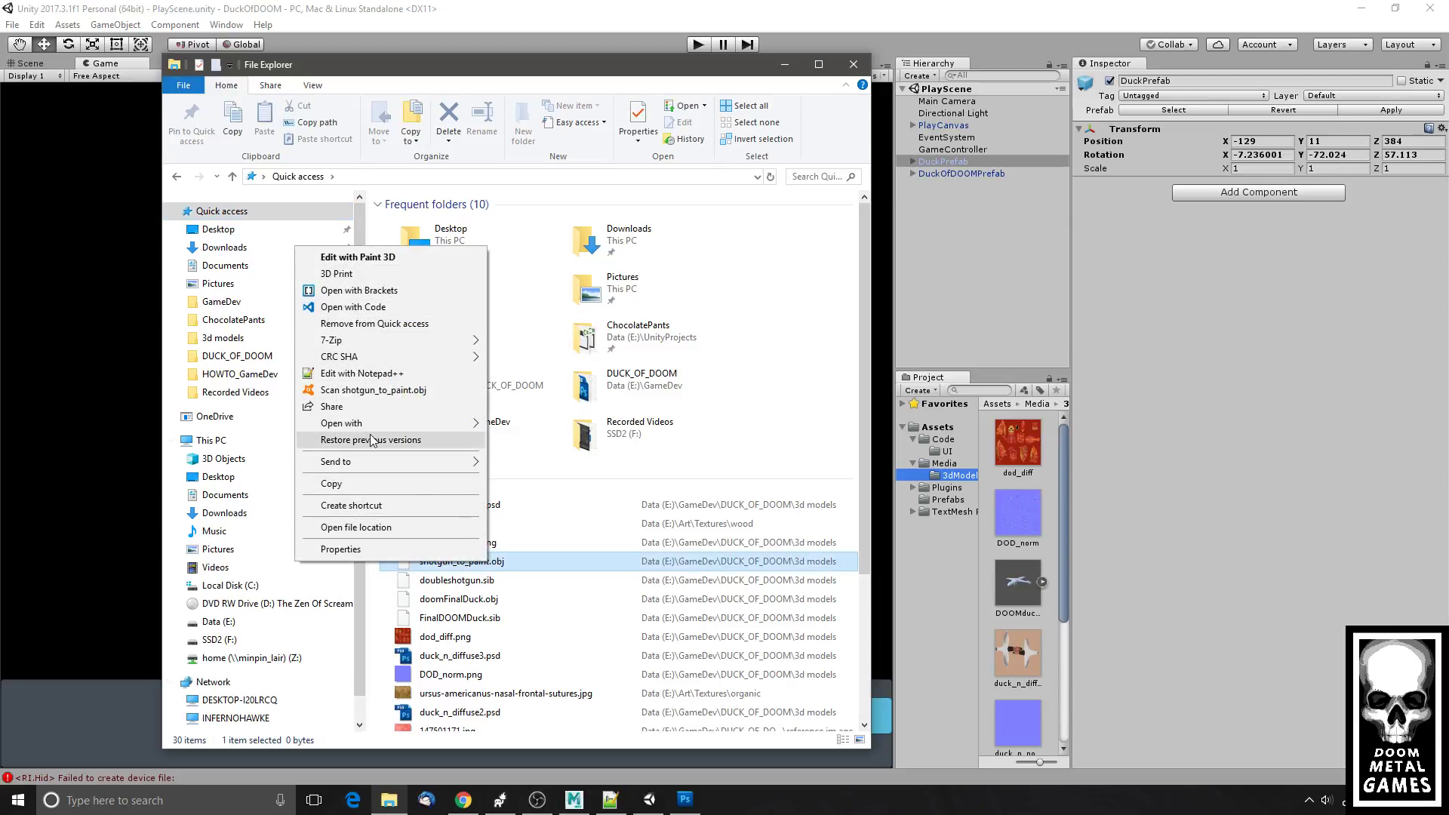
pyautogui.click(685, 14)
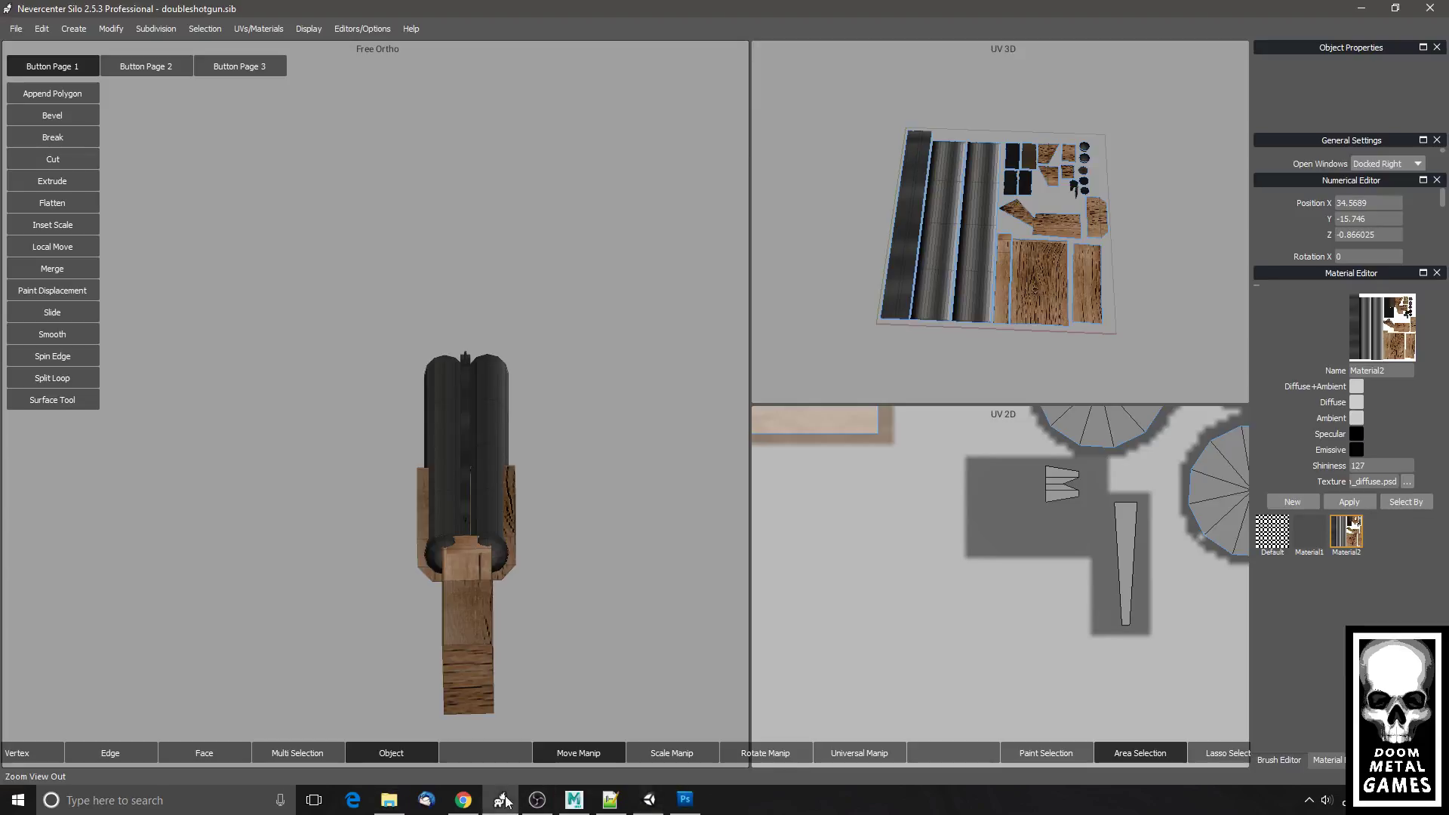
# - Switch to Silo and select the whole double-barrelled shotgun object
pyautogui.click(499, 799)
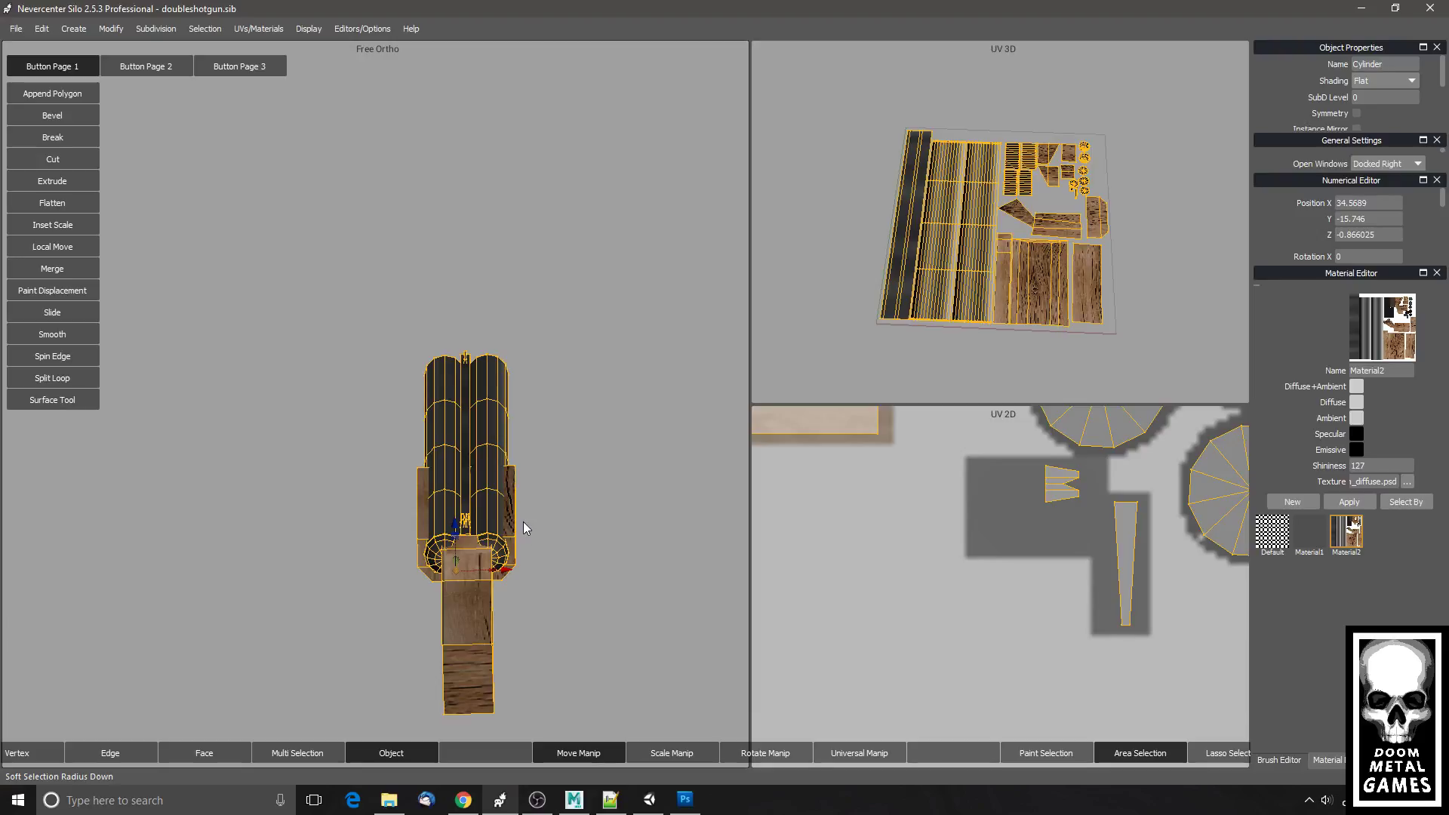
pyautogui.scroll(-2, 523, 523)
pyautogui.scroll(-1, 520, 537)
pyautogui.scroll(-1, 395, 503)
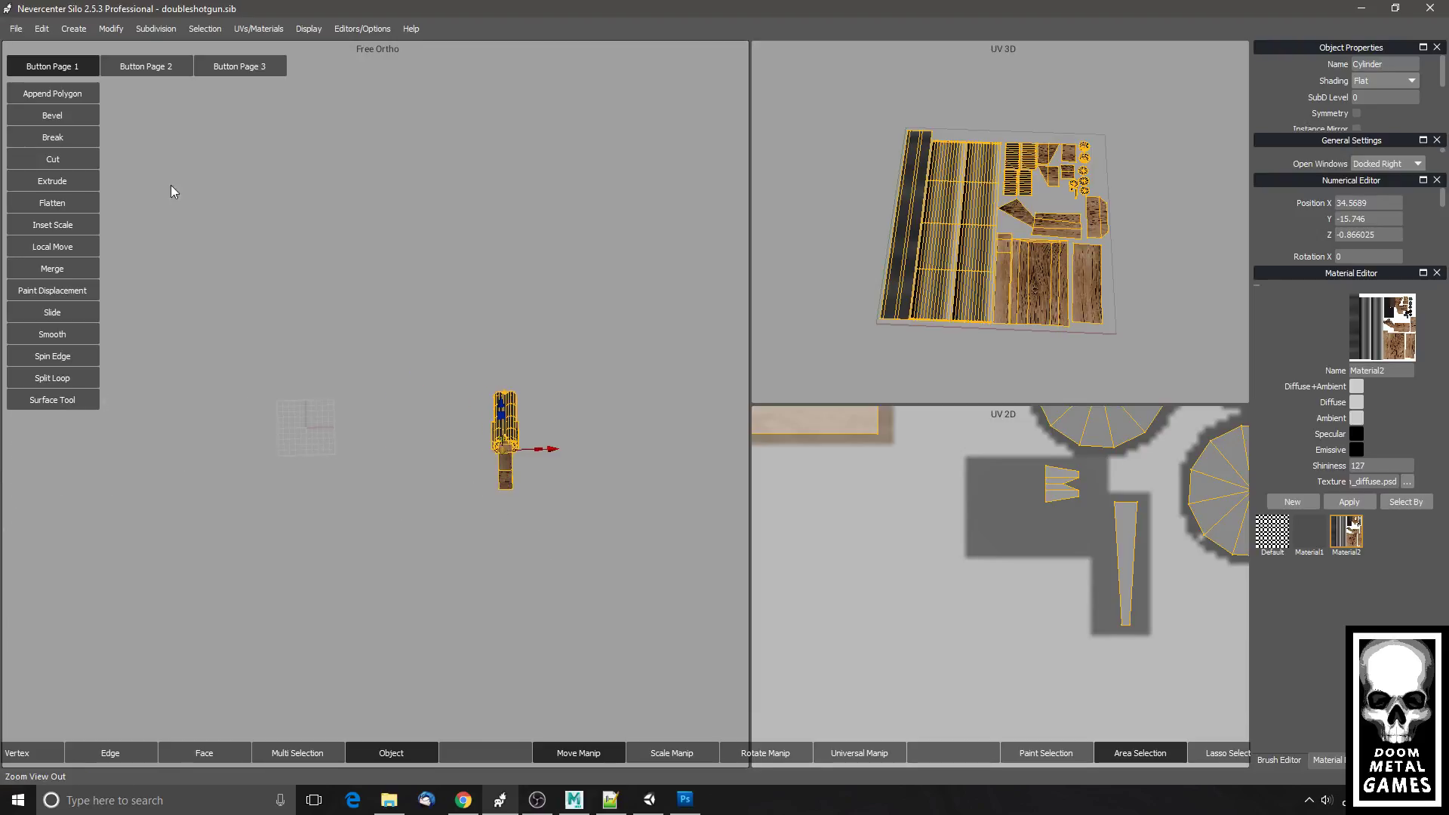
pyautogui.click(218, 32)
pyautogui.moveTo(287, 413)
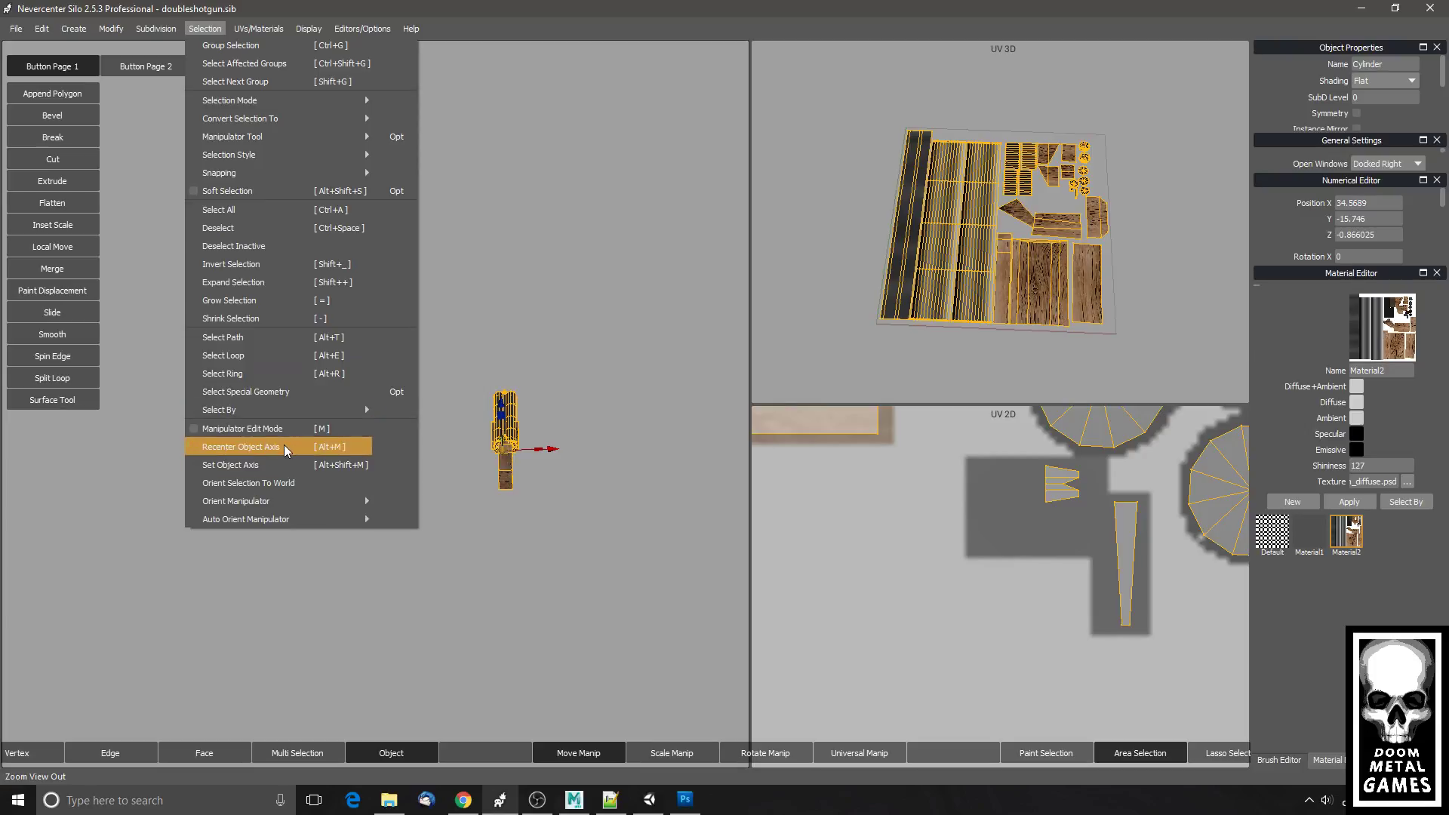
pyautogui.click(577, 29)
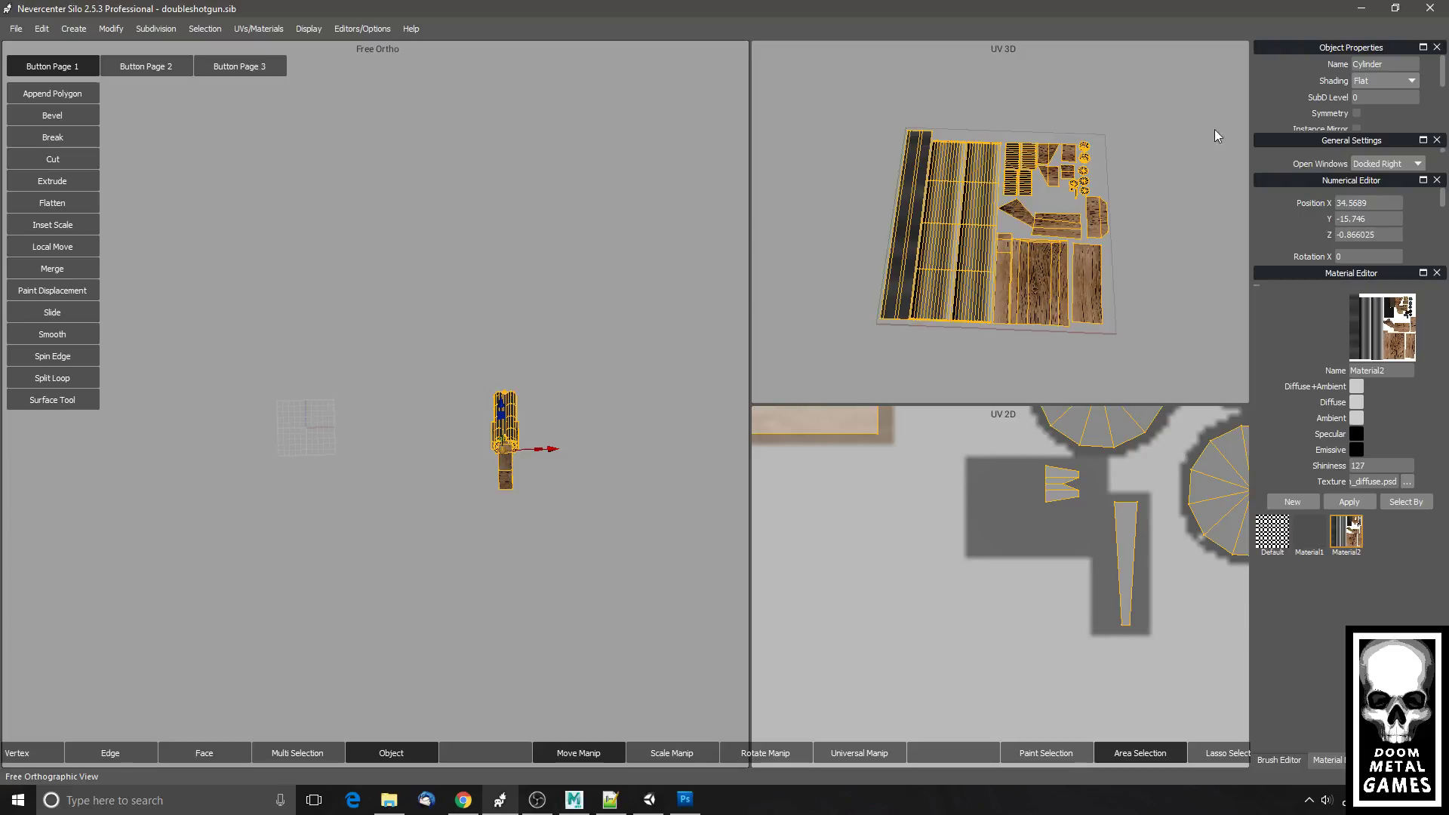
# - Move the shotgun to the world origin by setting its X, Y and Z position to 0
pyautogui.click(1386, 204)
pyautogui.write('0')
pyautogui.press('Return')
pyautogui.click(1386, 223)
pyautogui.write('0')
pyautogui.press('Return')
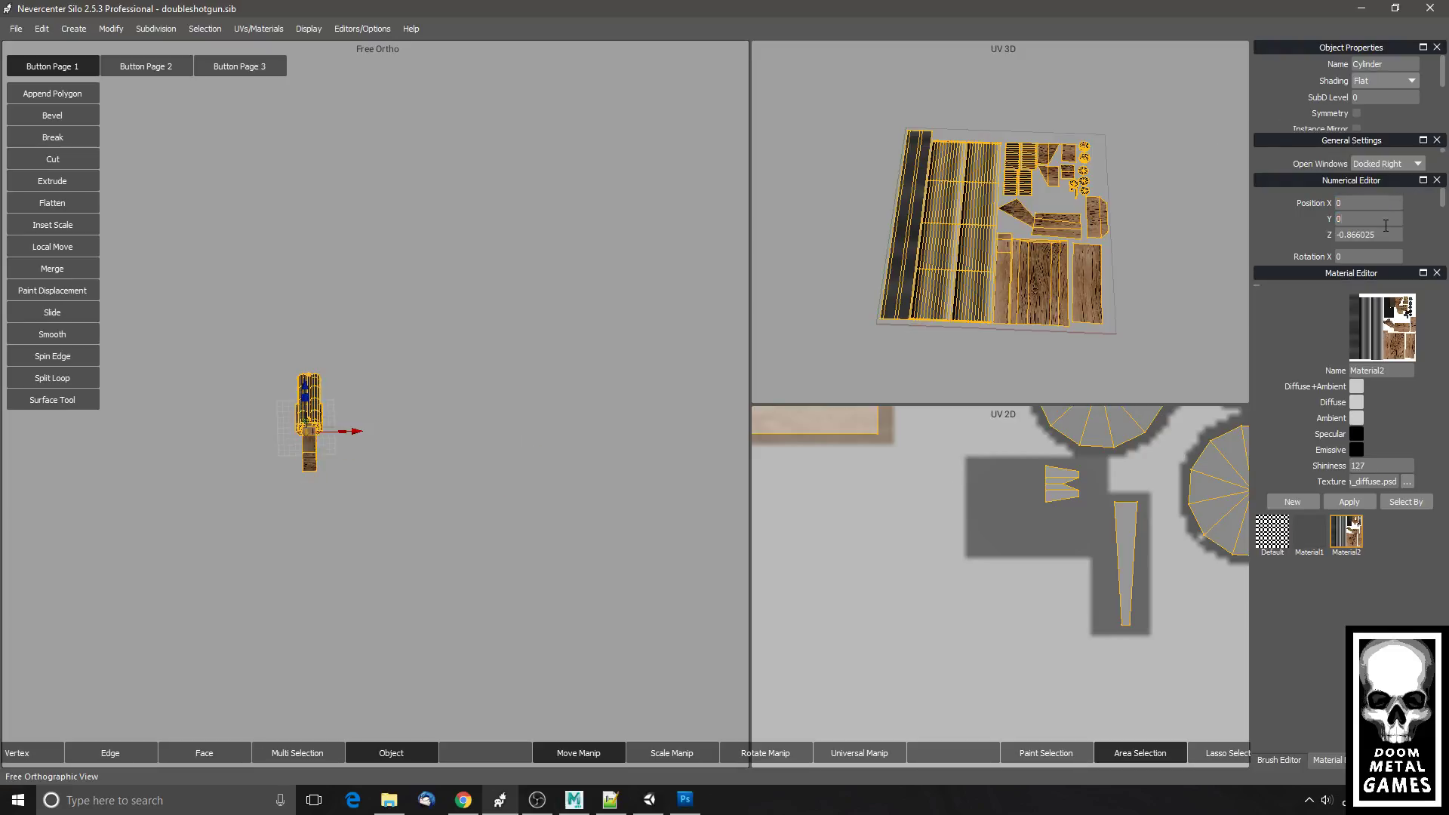
pyautogui.click(1386, 234)
pyautogui.write('0')
pyautogui.press('Return')
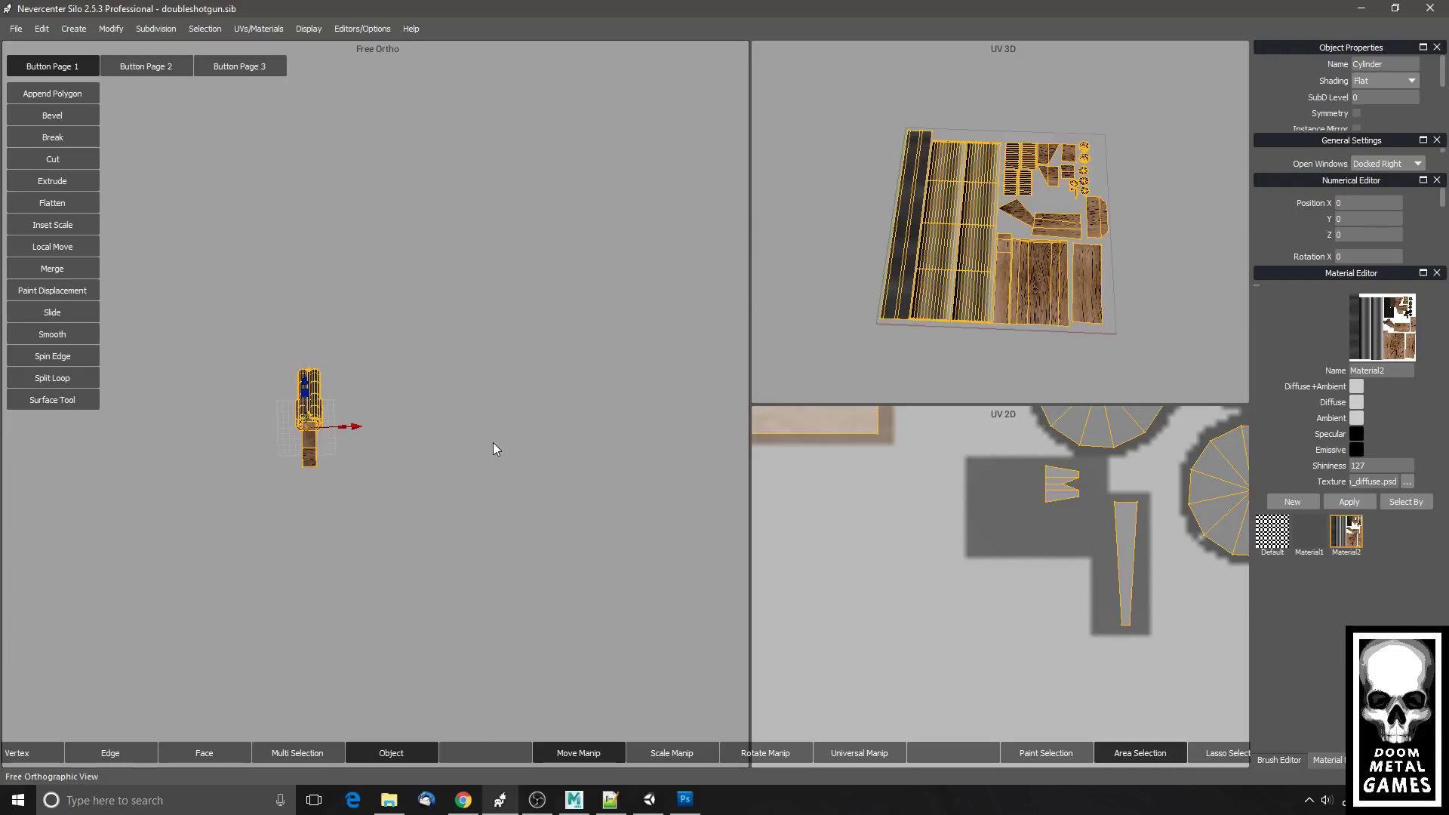
# - Save the scene and export the selected shotgun as shotgun_low.obj in the 3d models folder
pyautogui.click(16, 29)
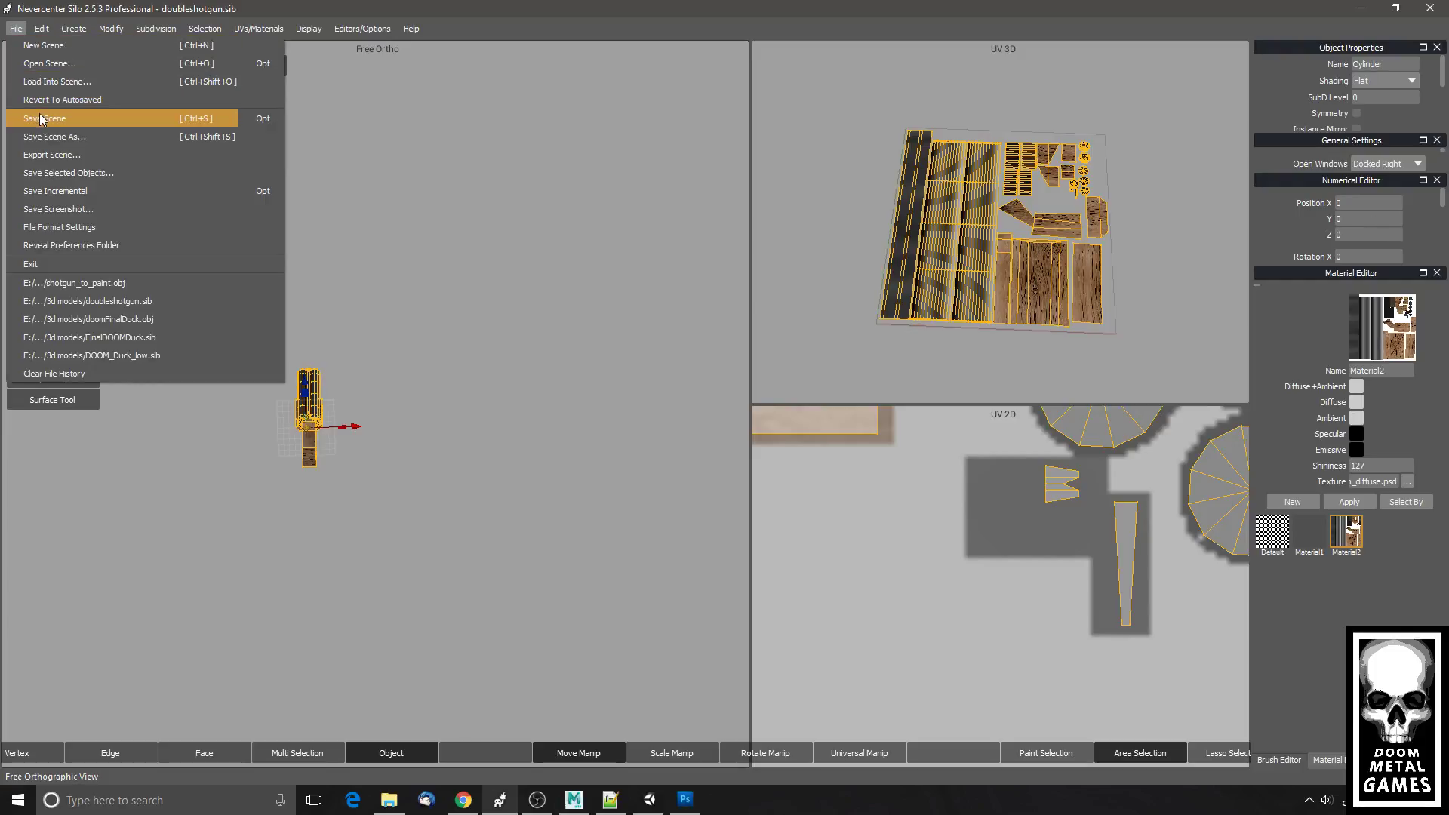
pyautogui.click(39, 114)
pyautogui.click(21, 31)
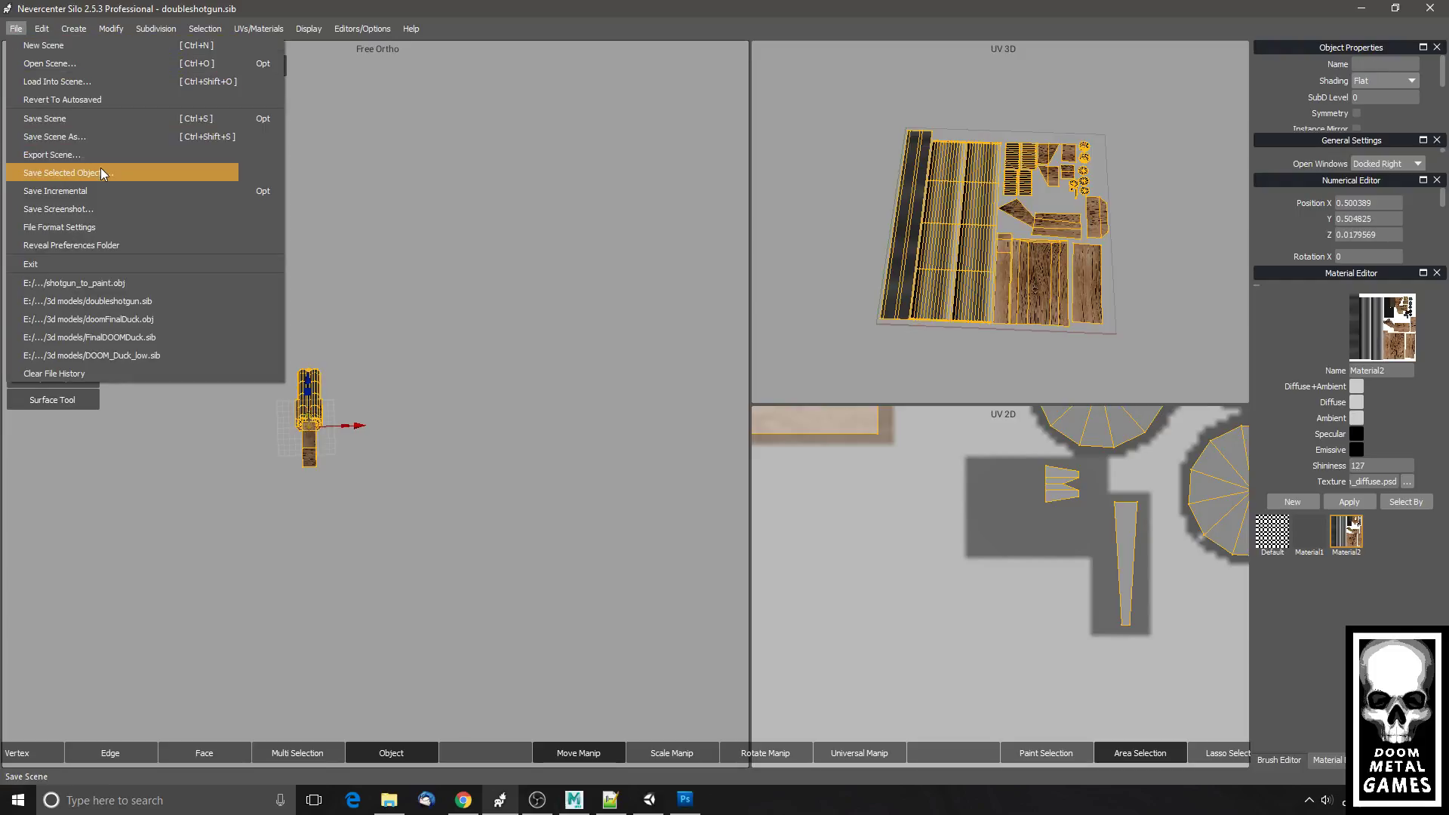
pyautogui.click(101, 168)
pyautogui.write('sh')
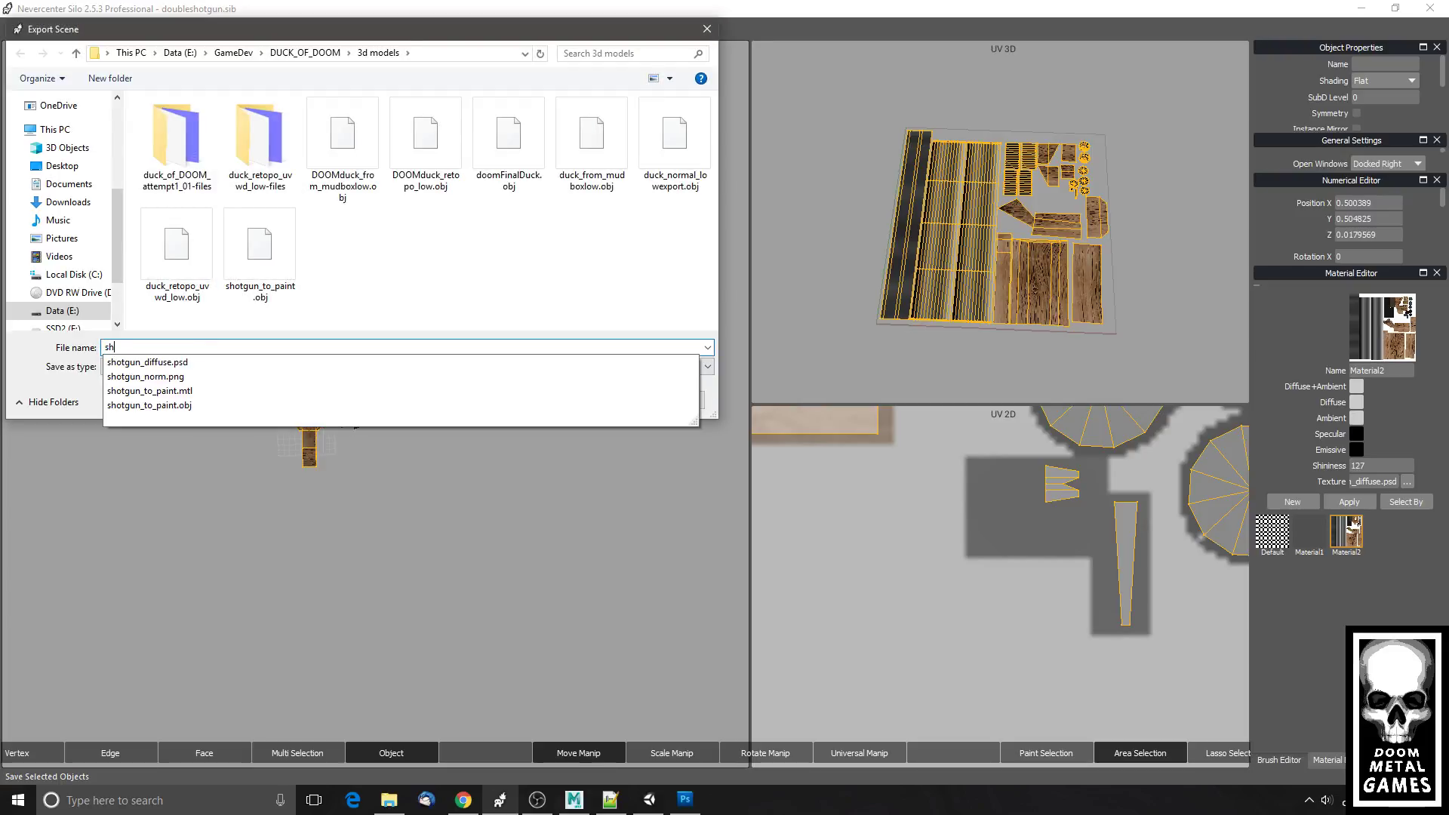
pyautogui.write('otgun_low.obj')
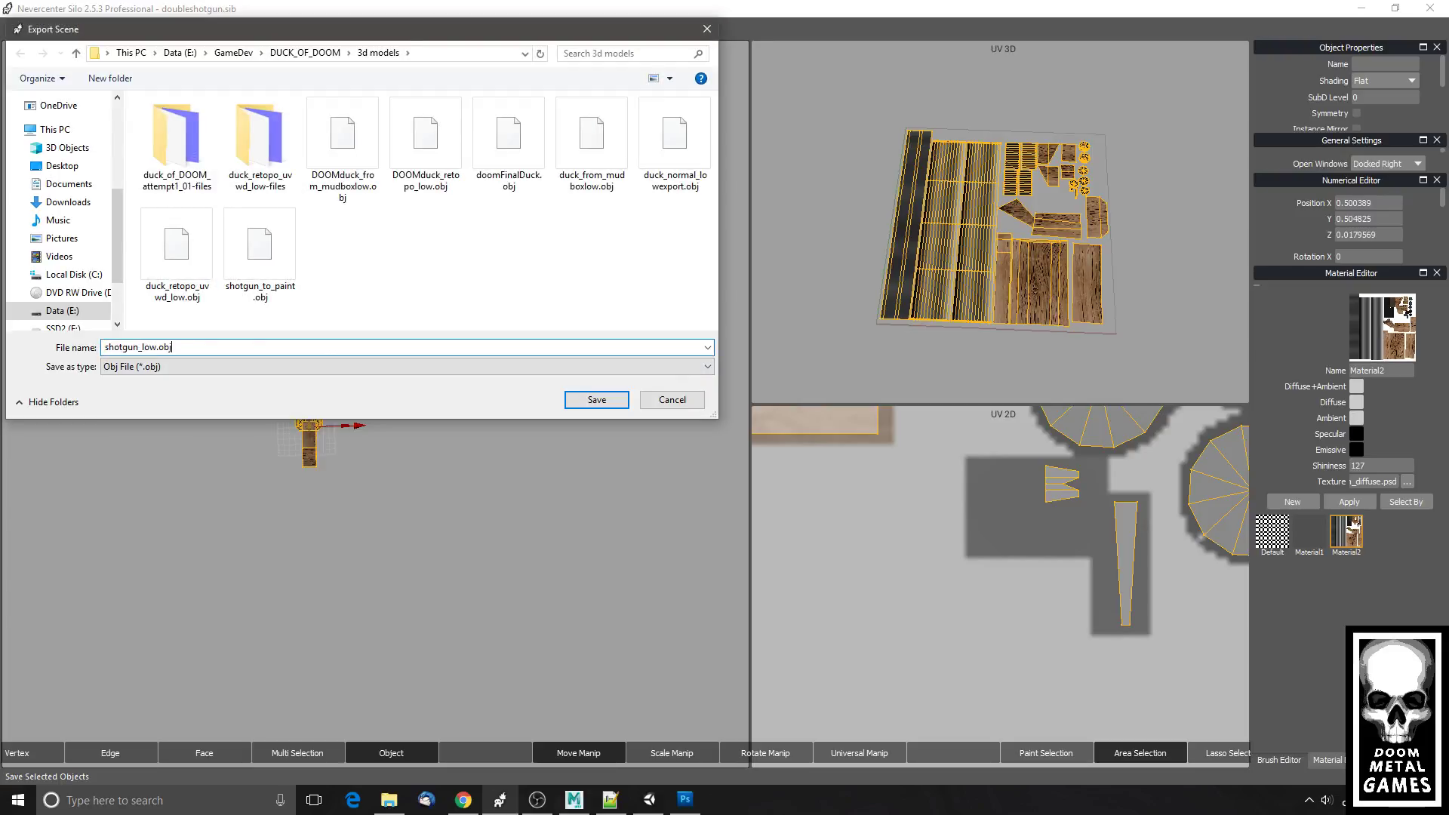
pyautogui.press('Return')
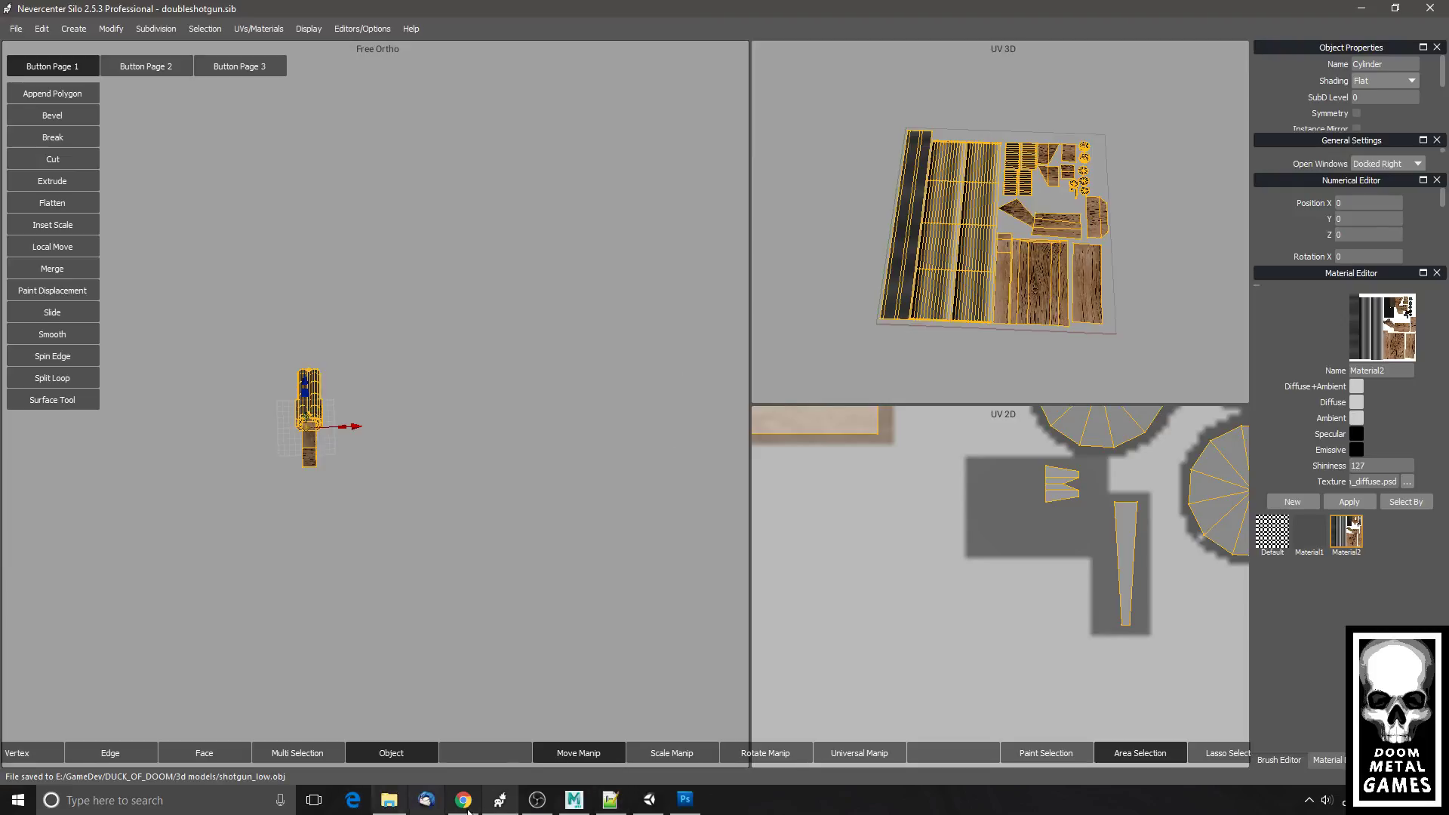
# - Switch to Mudbox and exit it without saving the modified scene
pyautogui.click(572, 803)
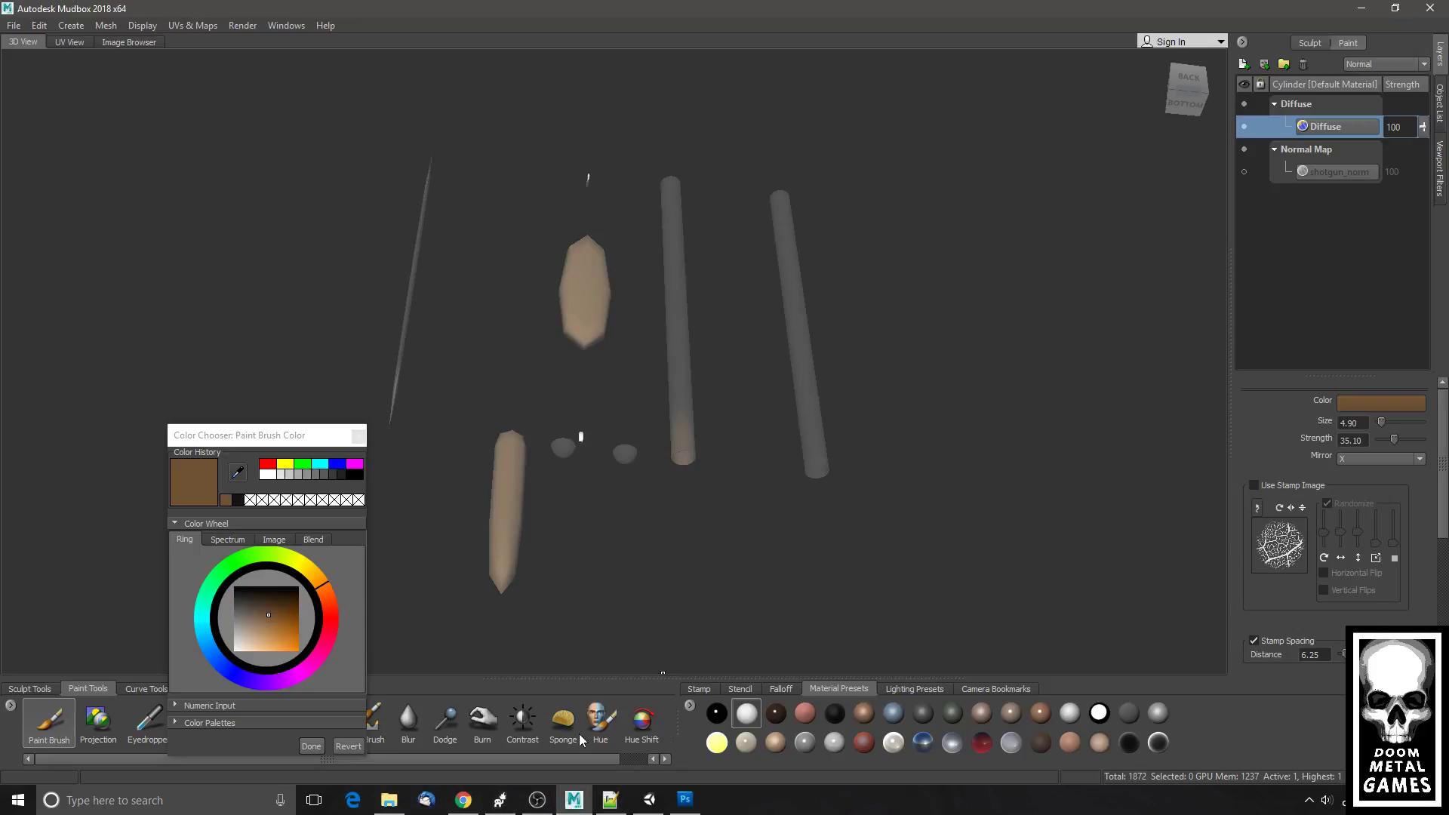
pyautogui.click(1430, 8)
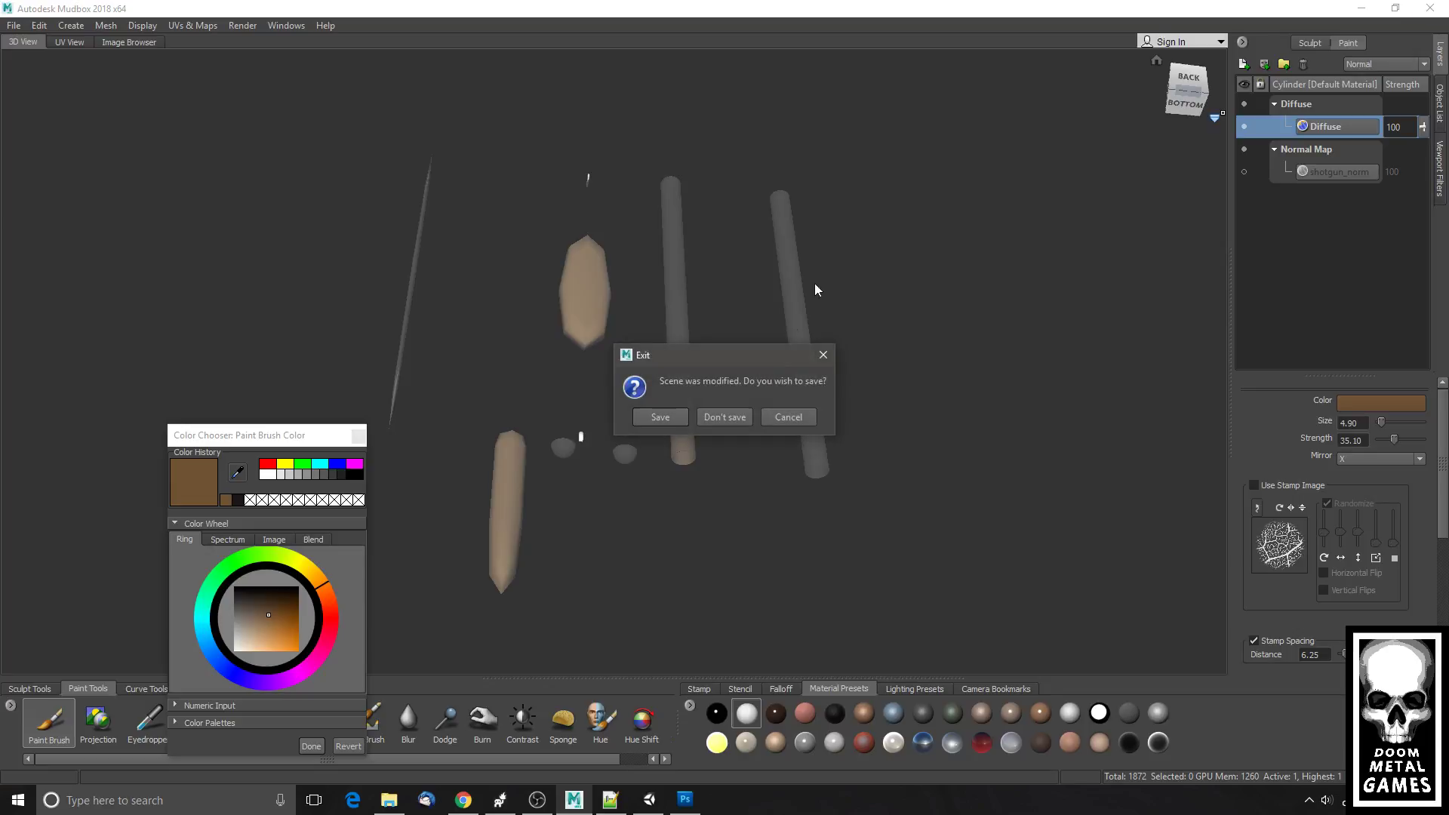
pyautogui.click(732, 413)
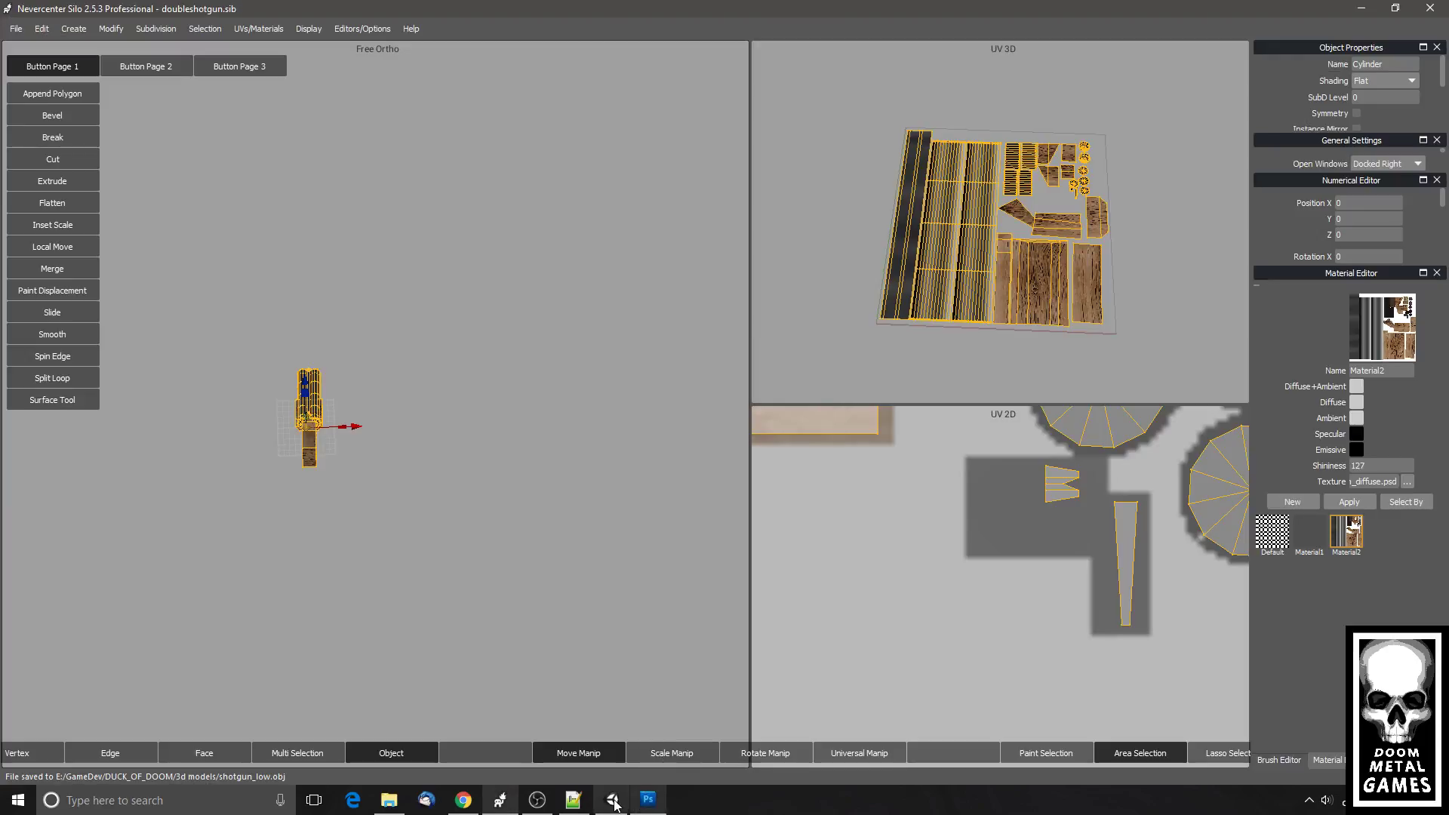
# - Switch to Unity and import shotgun_low.obj, shotgun_diffuse.psd and shotgun_norm.png from File Explorer's recent files into the 3dModels folder
pyautogui.click(613, 800)
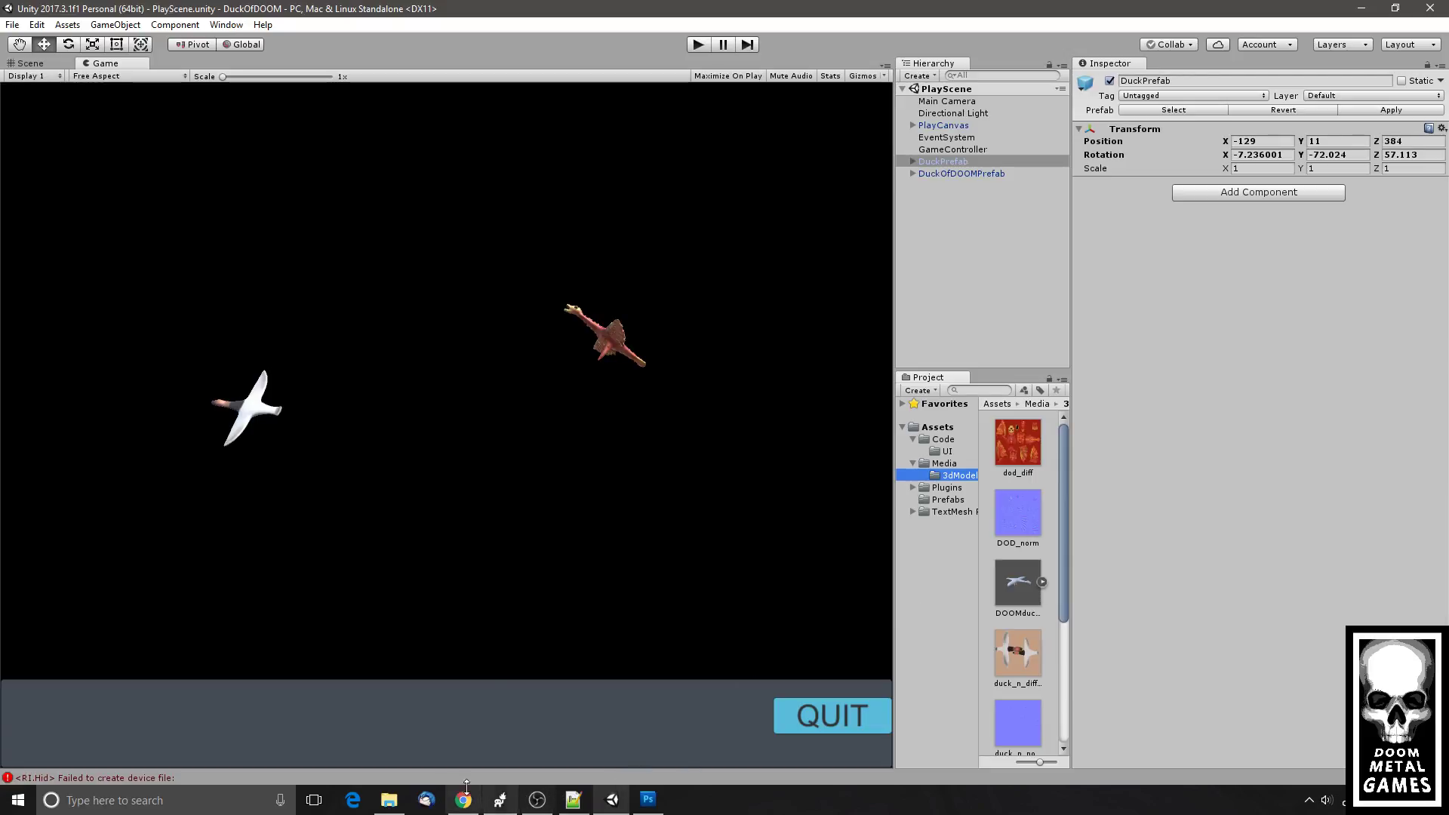
pyautogui.click(388, 800)
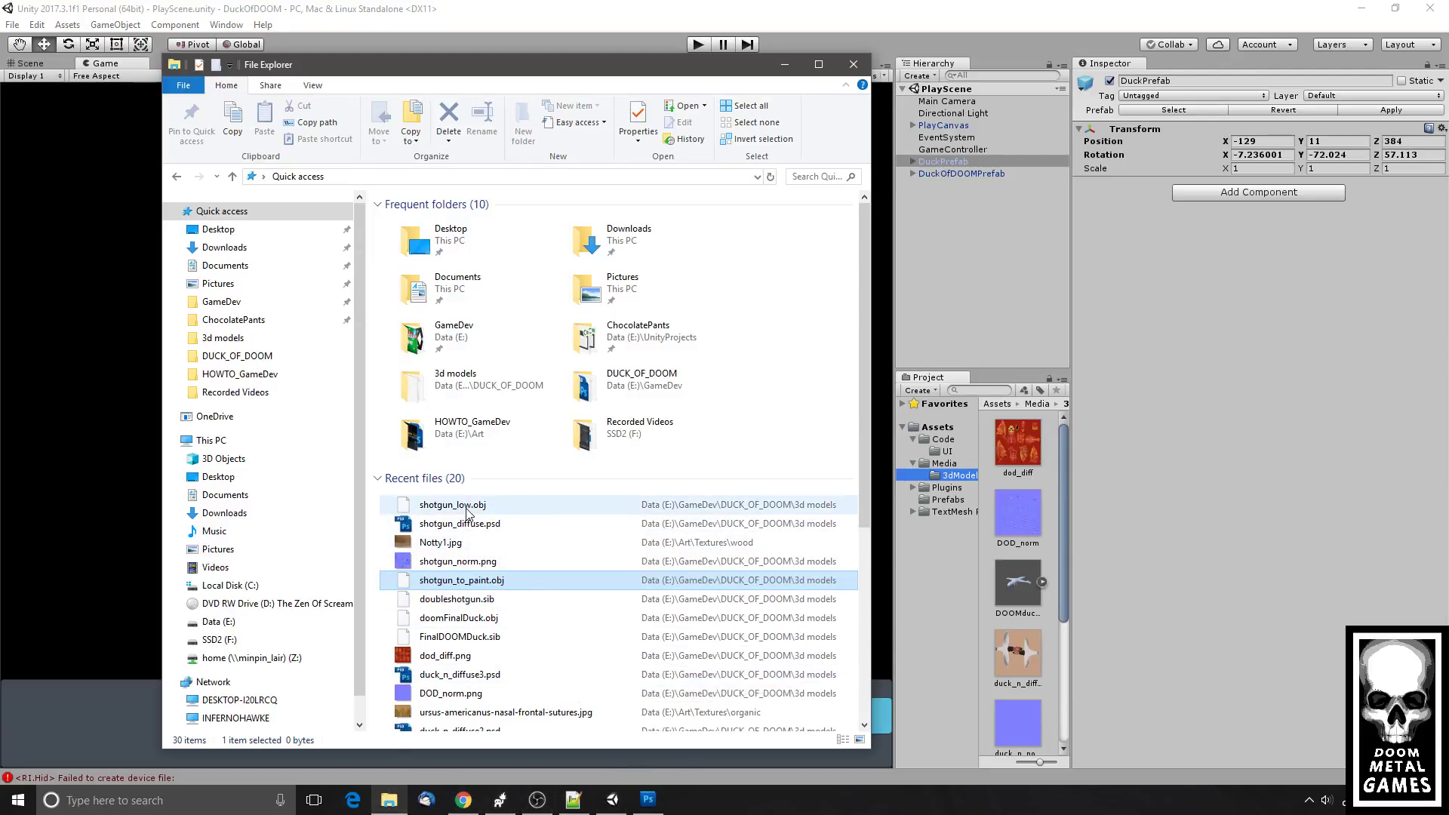
pyautogui.moveTo(469, 505); pyautogui.dragTo(1006, 545)
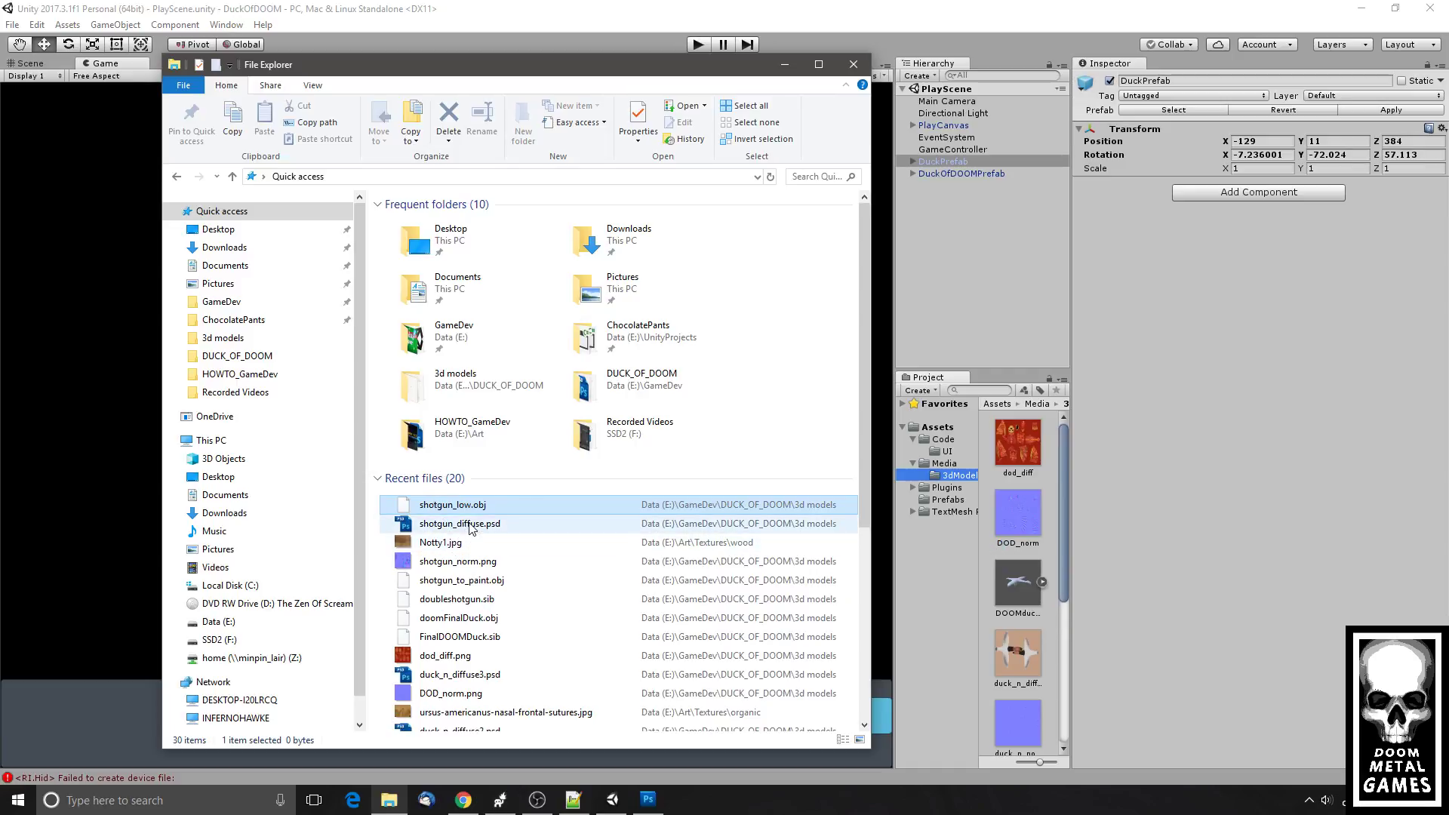
pyautogui.moveTo(469, 528); pyautogui.dragTo(1010, 553)
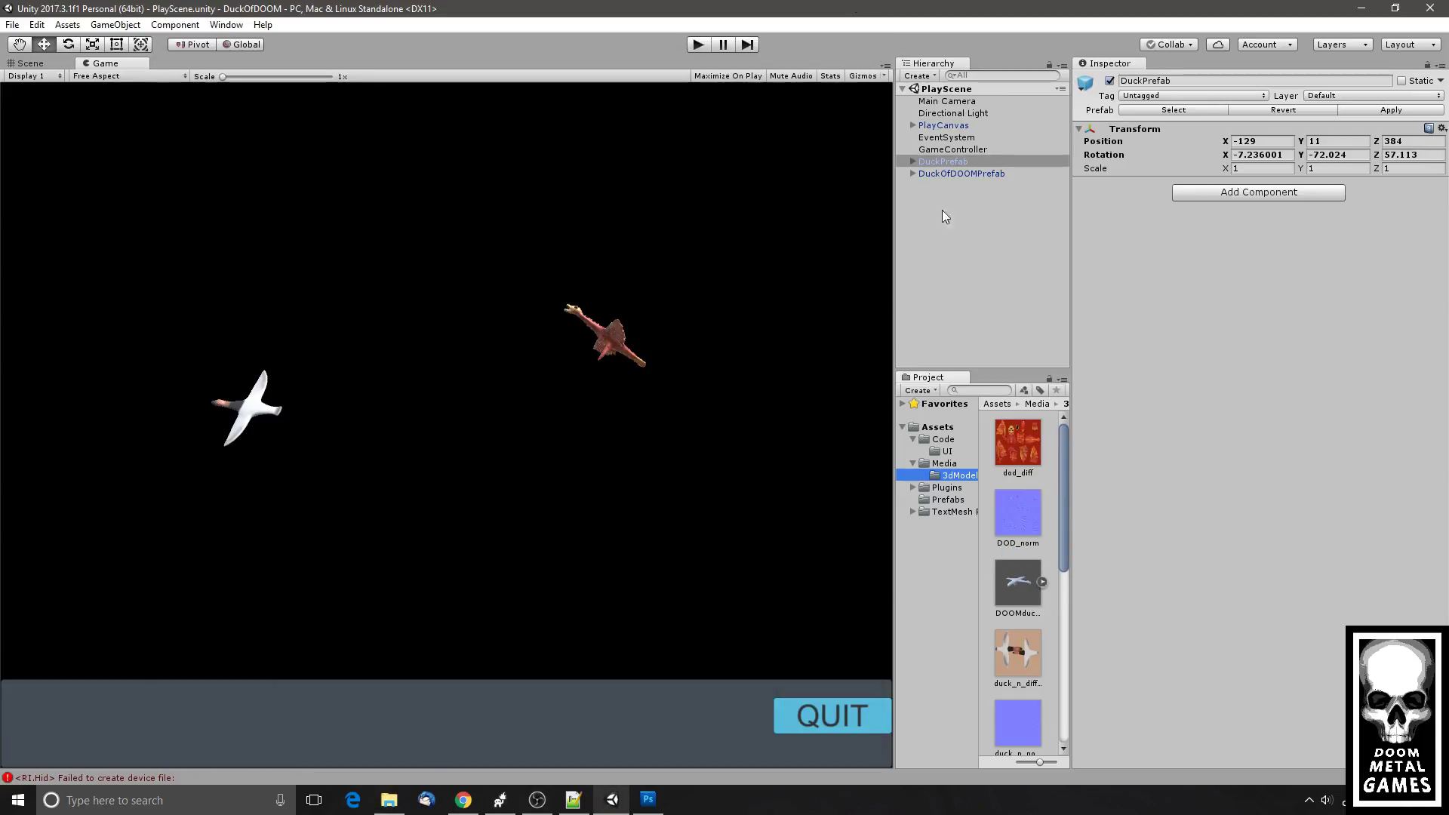
# - Create an empty game object in PlayScene and name it shotgun
pyautogui.rightClick(968, 281)
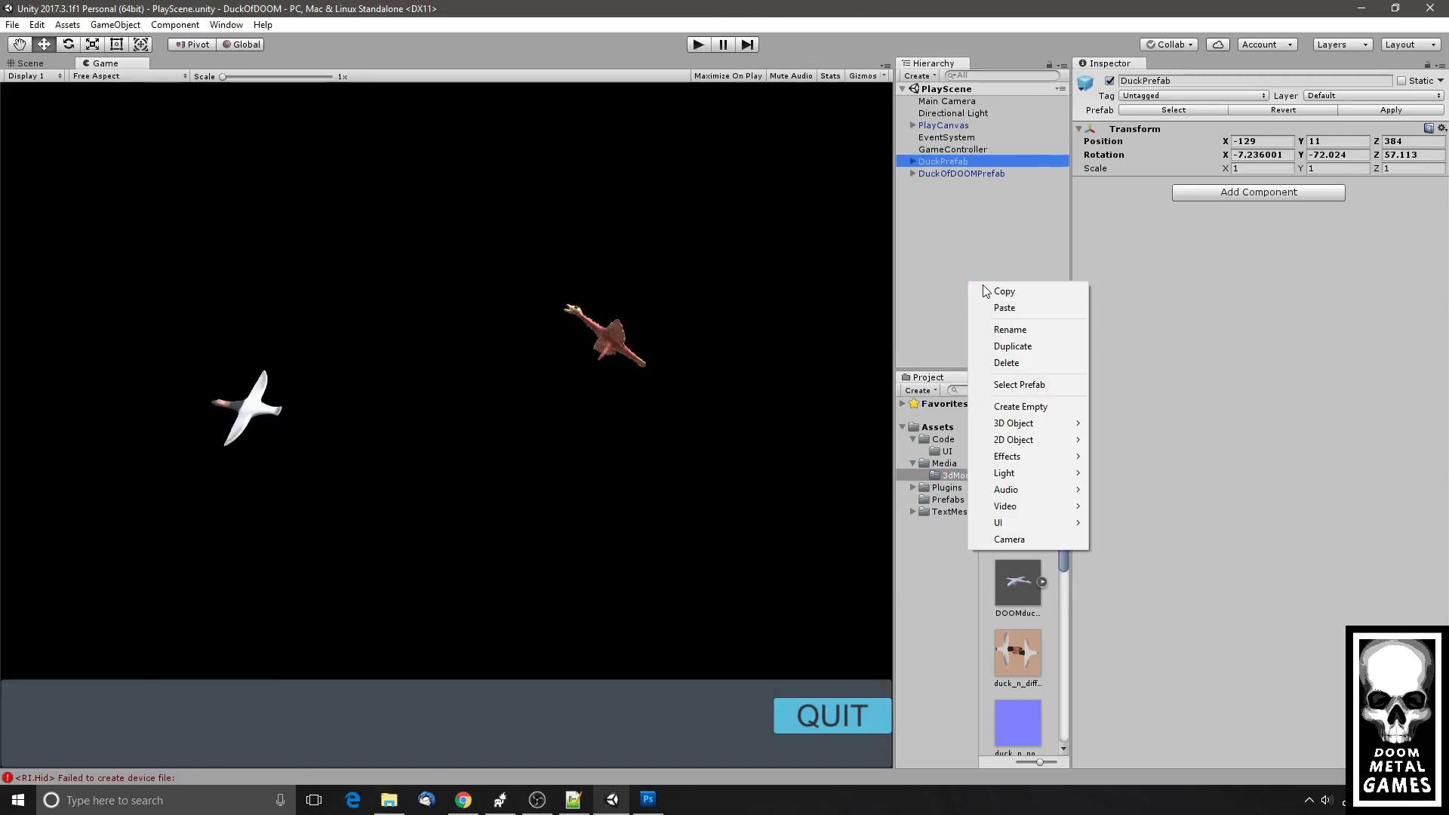
pyautogui.click(1034, 405)
pyautogui.moveTo(953, 187); pyautogui.dragTo(958, 227)
pyautogui.click(1218, 78)
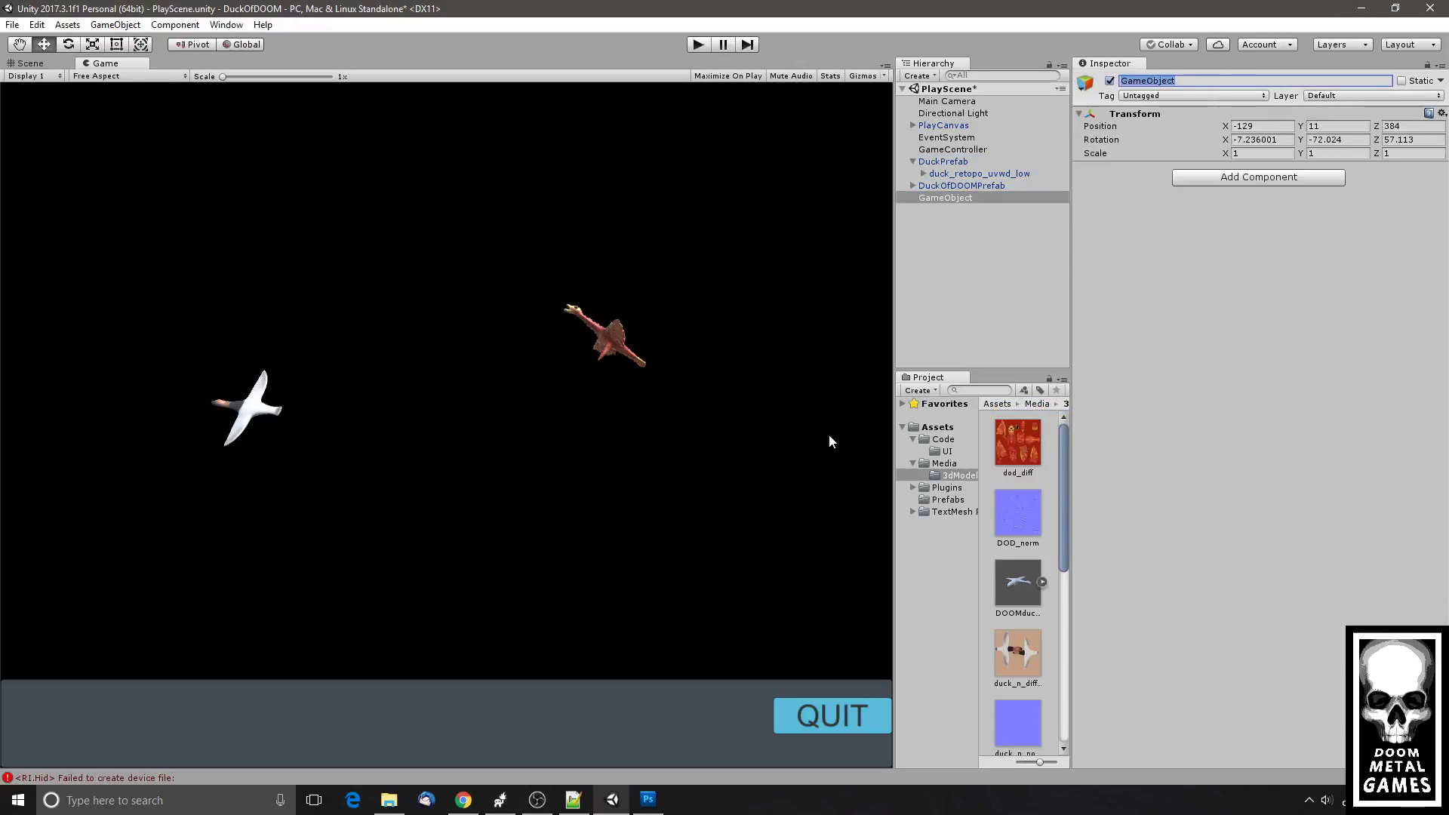
pyautogui.write('shotgun')
pyautogui.press('Return')
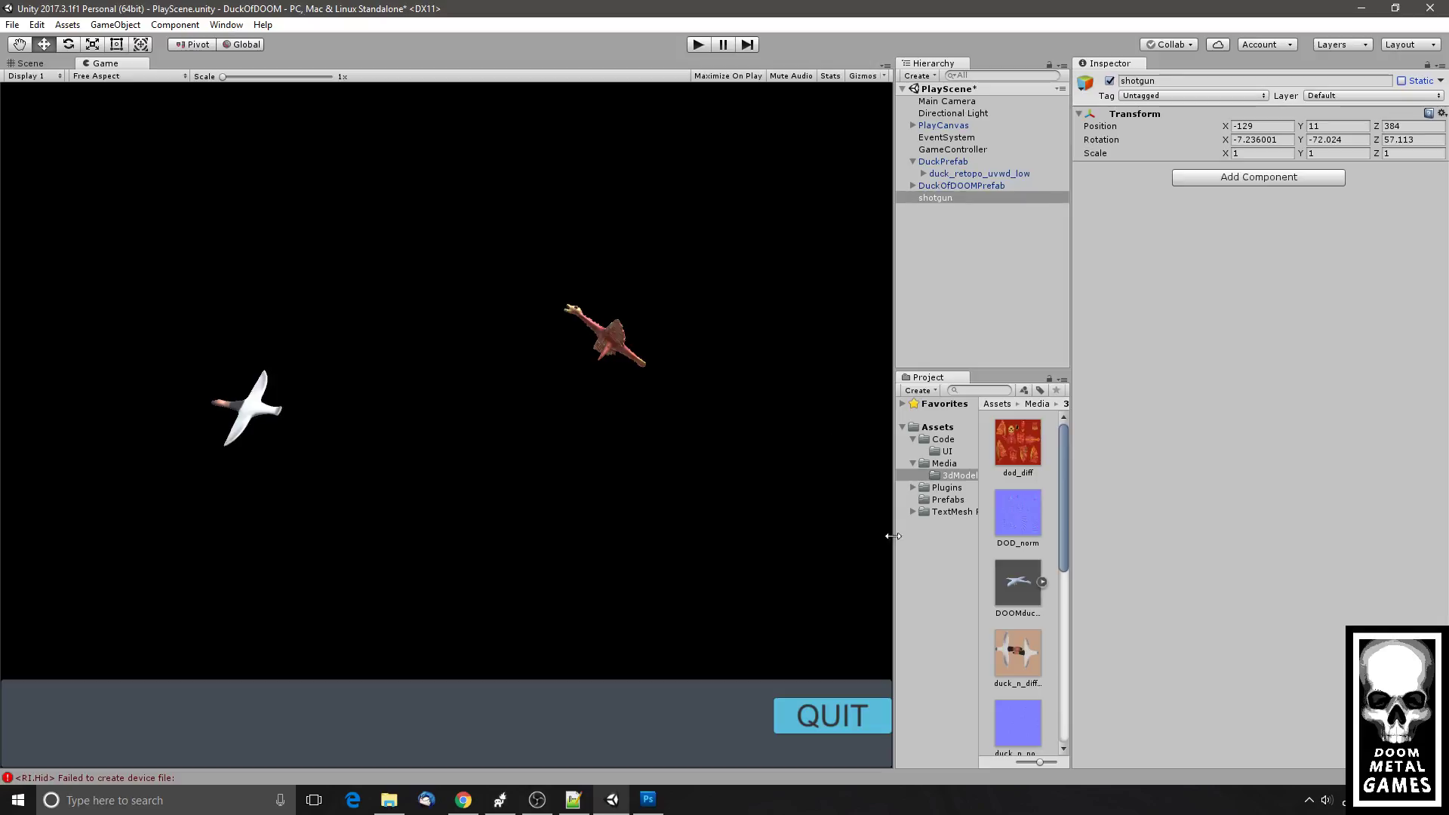
# - Add the shotgun_low model as a child of the shotgun object and move it clear of the duck, to about X 9.4, Y -6.8, Z -33.1
pyautogui.scroll(-2, 1041, 594)
pyautogui.scroll(-4, 1043, 604)
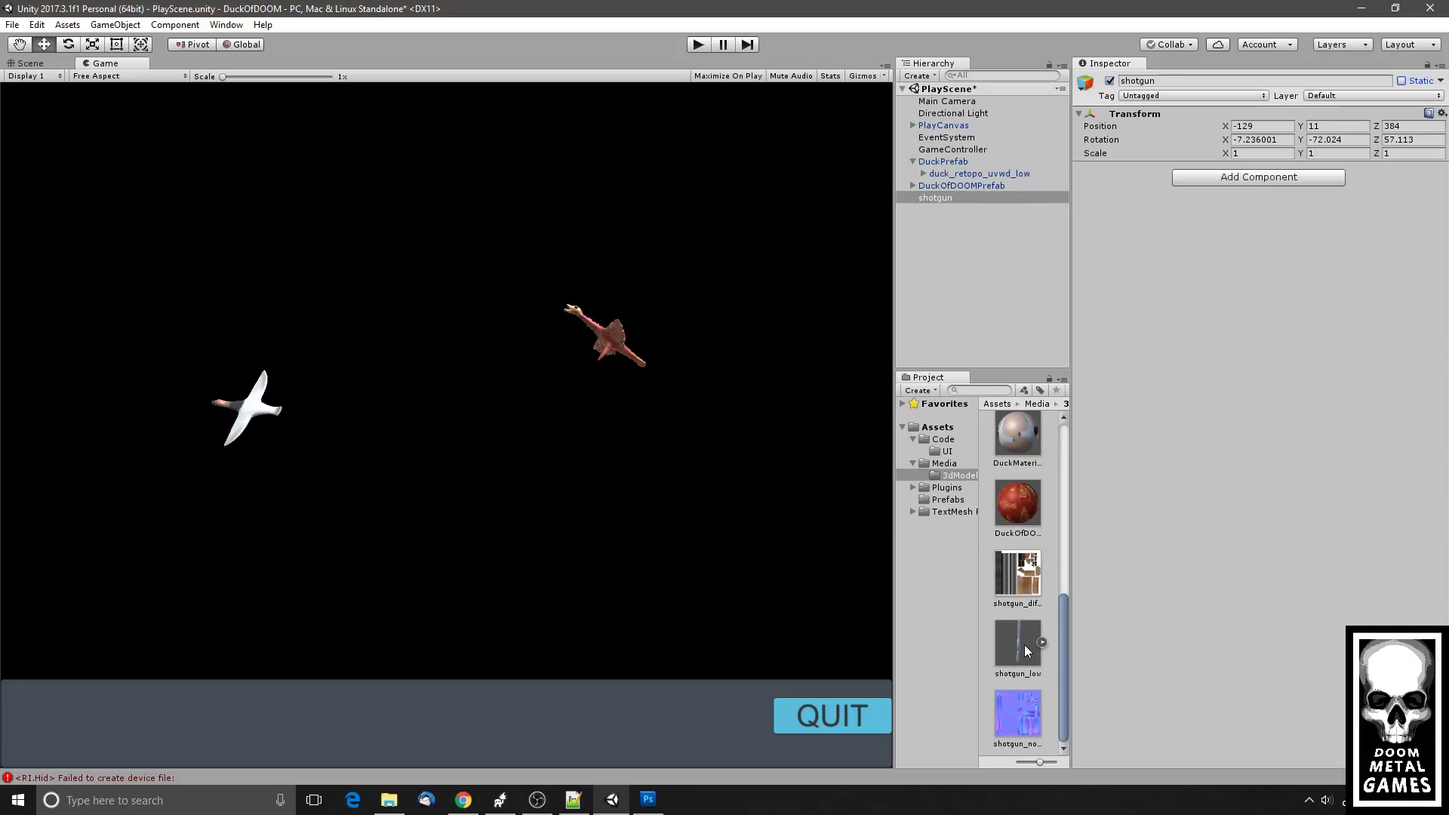
pyautogui.moveTo(1025, 644); pyautogui.dragTo(953, 200)
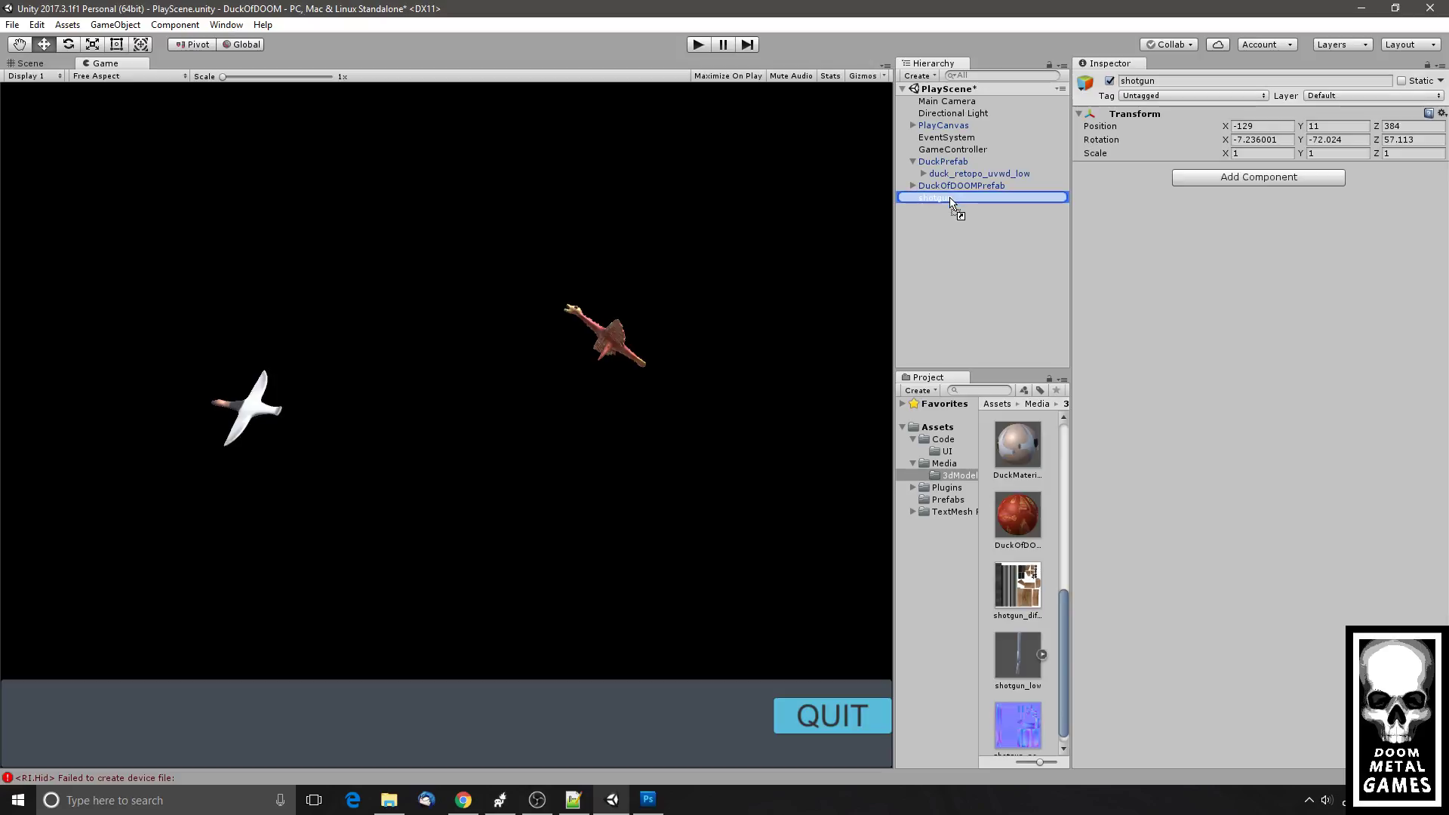
pyautogui.click(33, 65)
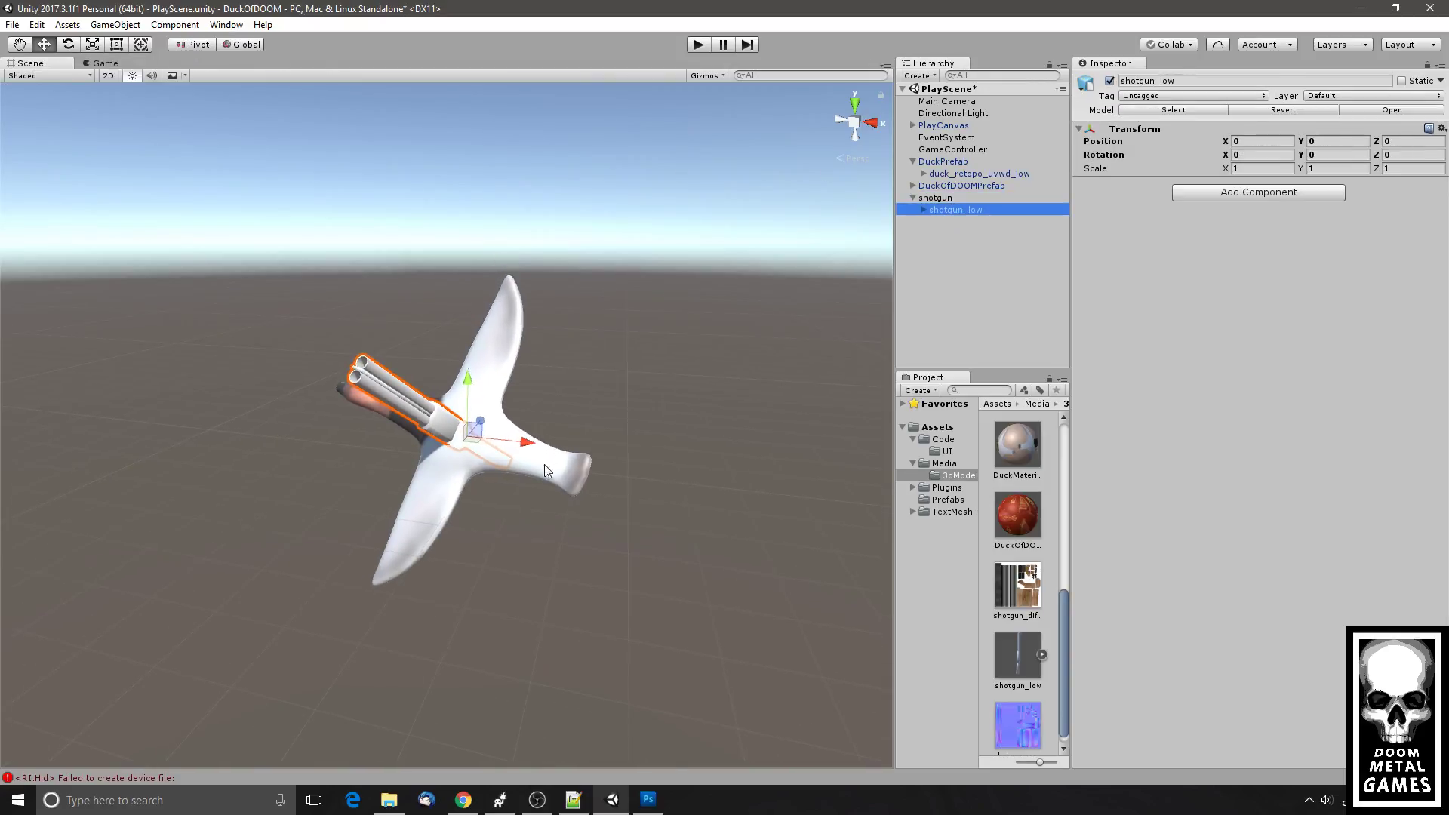
pyautogui.moveTo(494, 440); pyautogui.dragTo(714, 482)
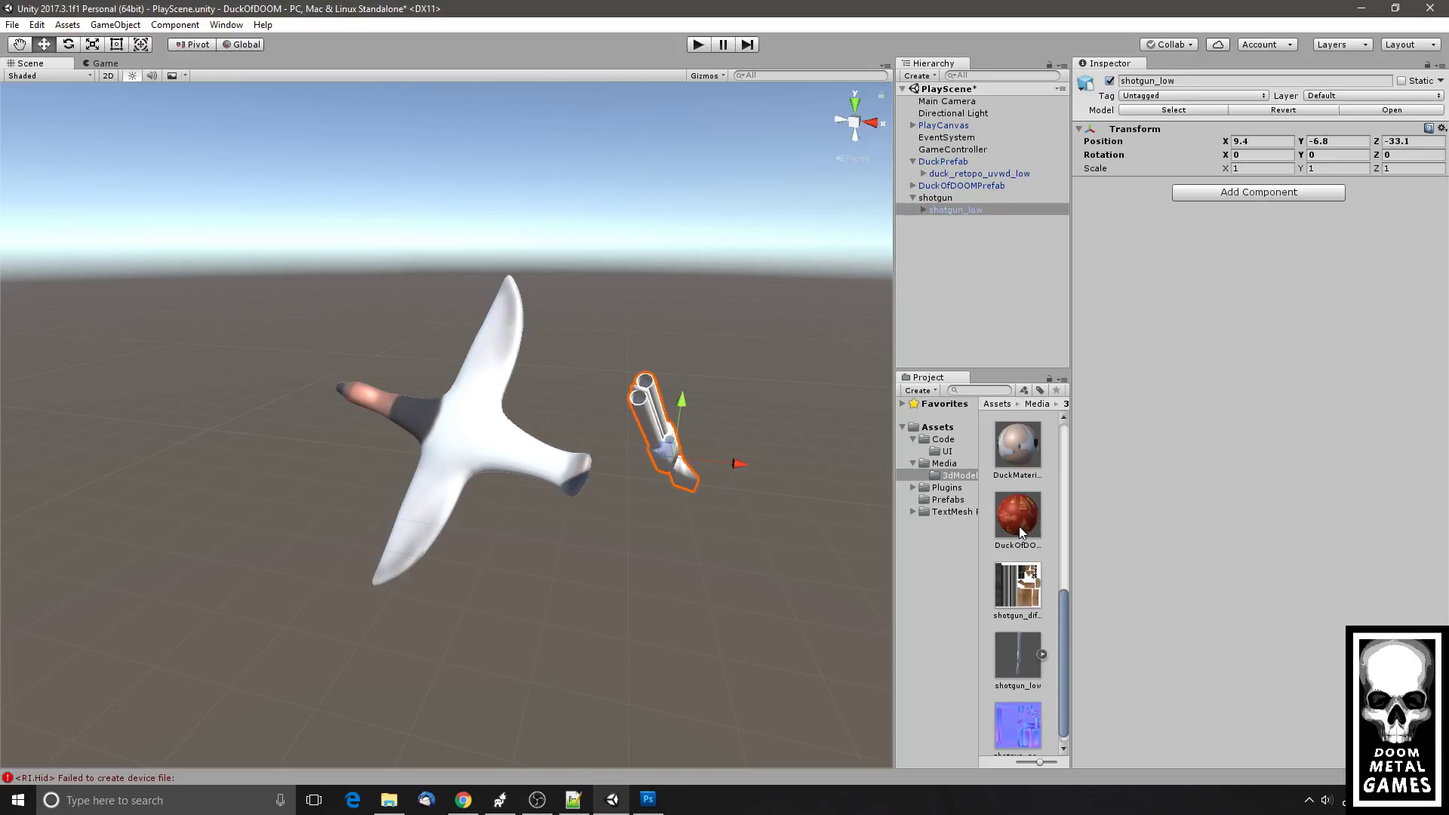
# - Create a new material named shotgunMat in the 3dModels folder
pyautogui.rightClick(1061, 486)
pyautogui.rightClick(1051, 508)
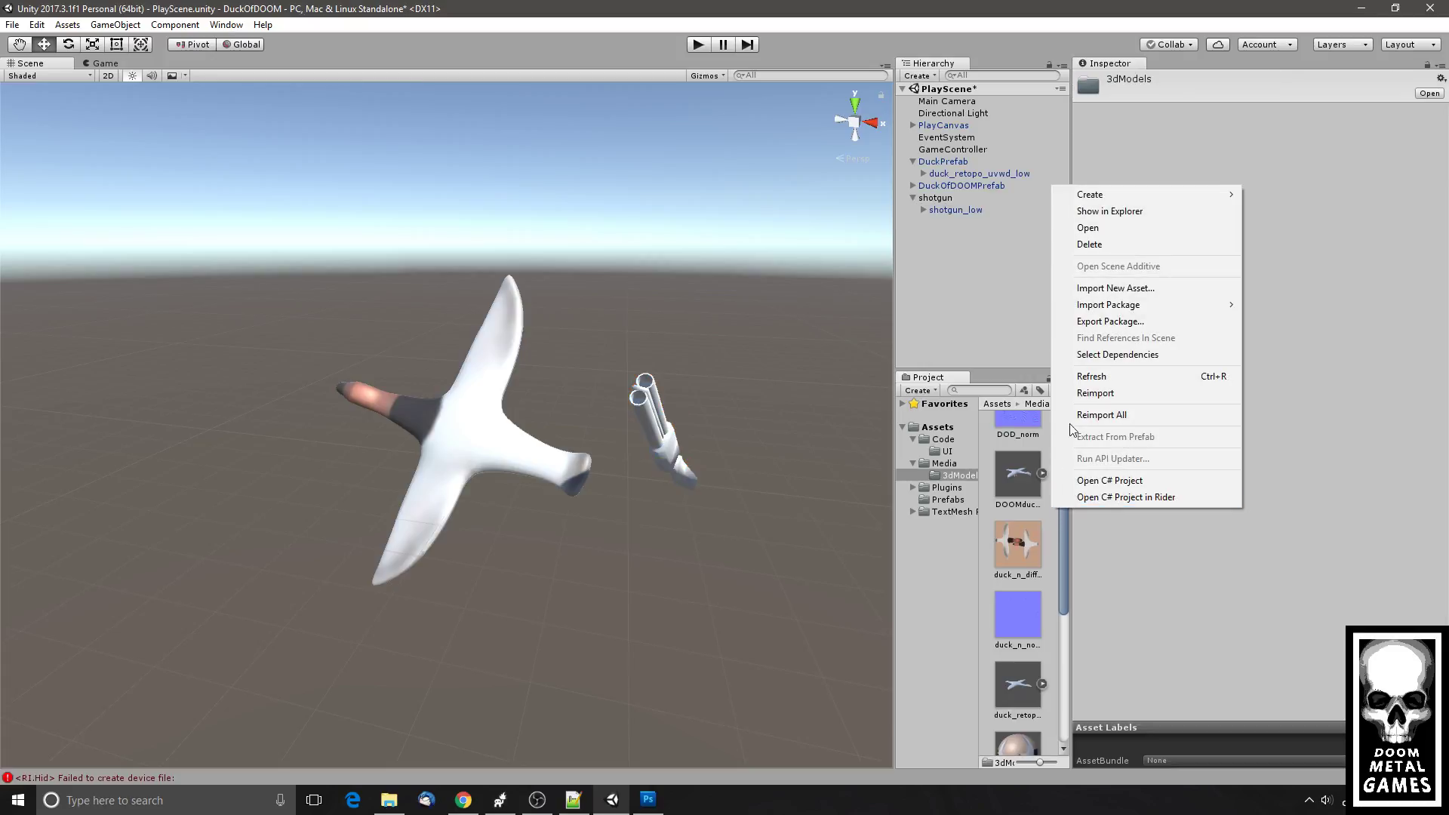
pyautogui.moveTo(1079, 194)
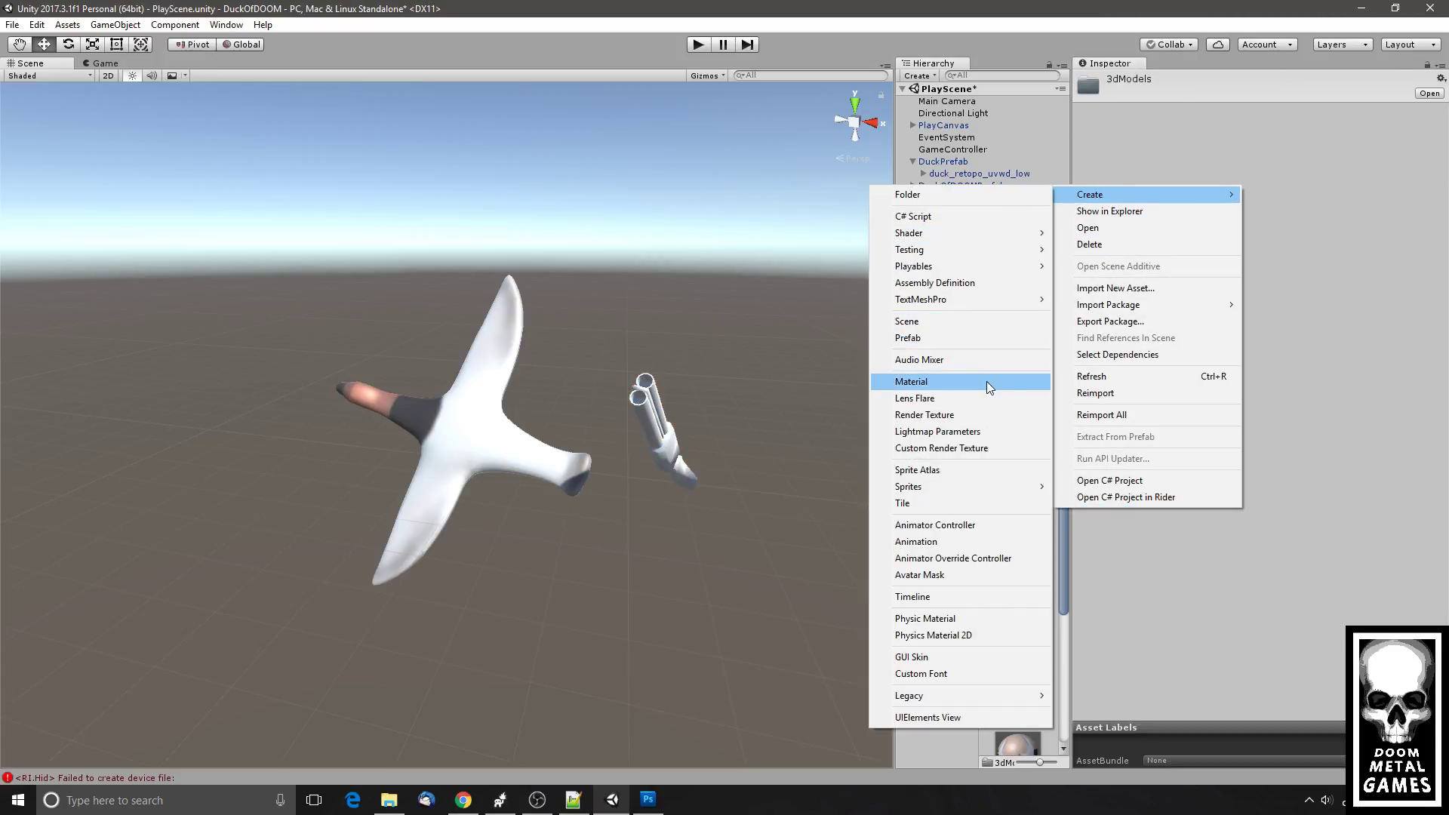
pyautogui.click(985, 383)
pyautogui.write('shotgunMat')
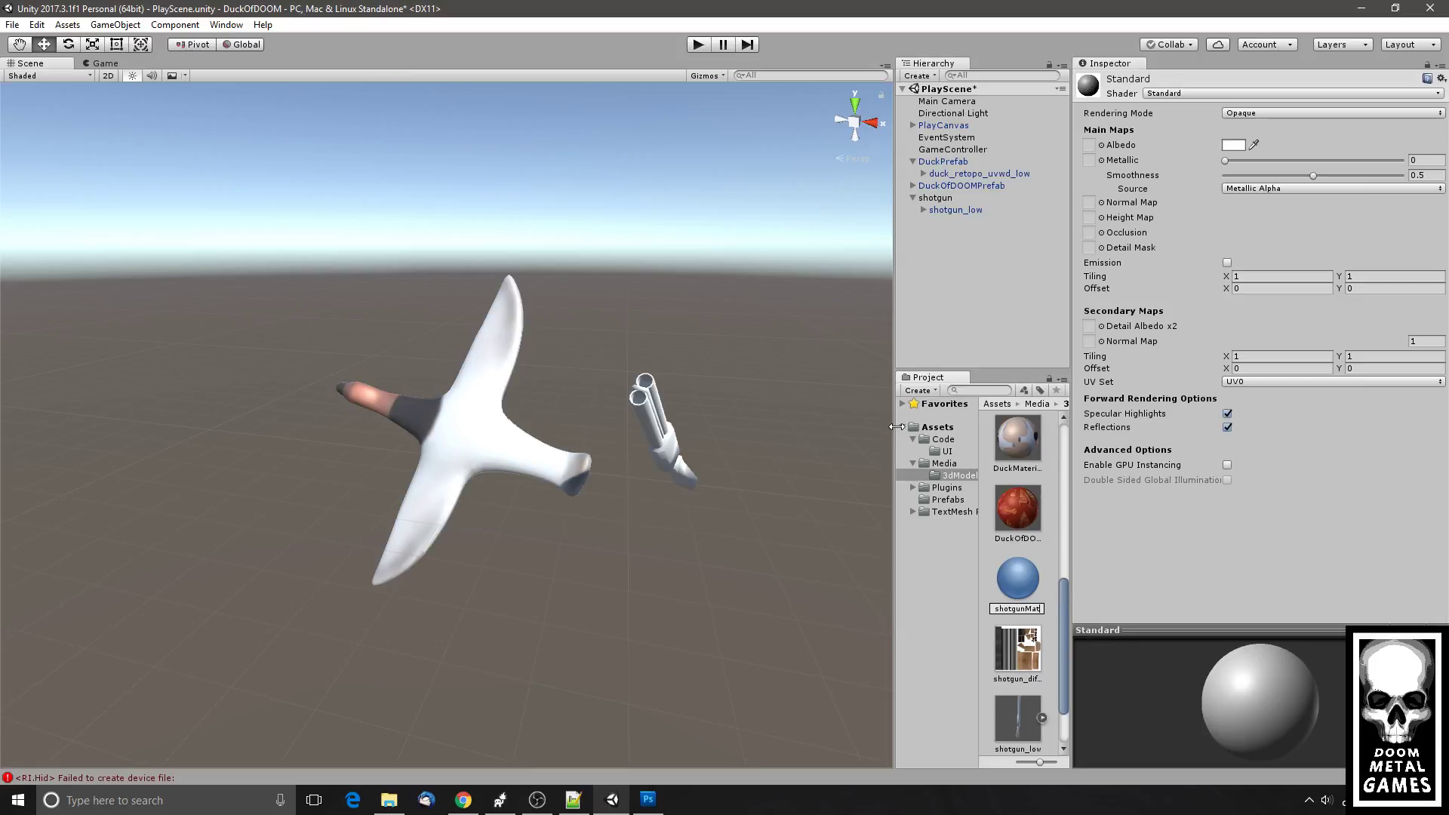
pyautogui.press('Return')
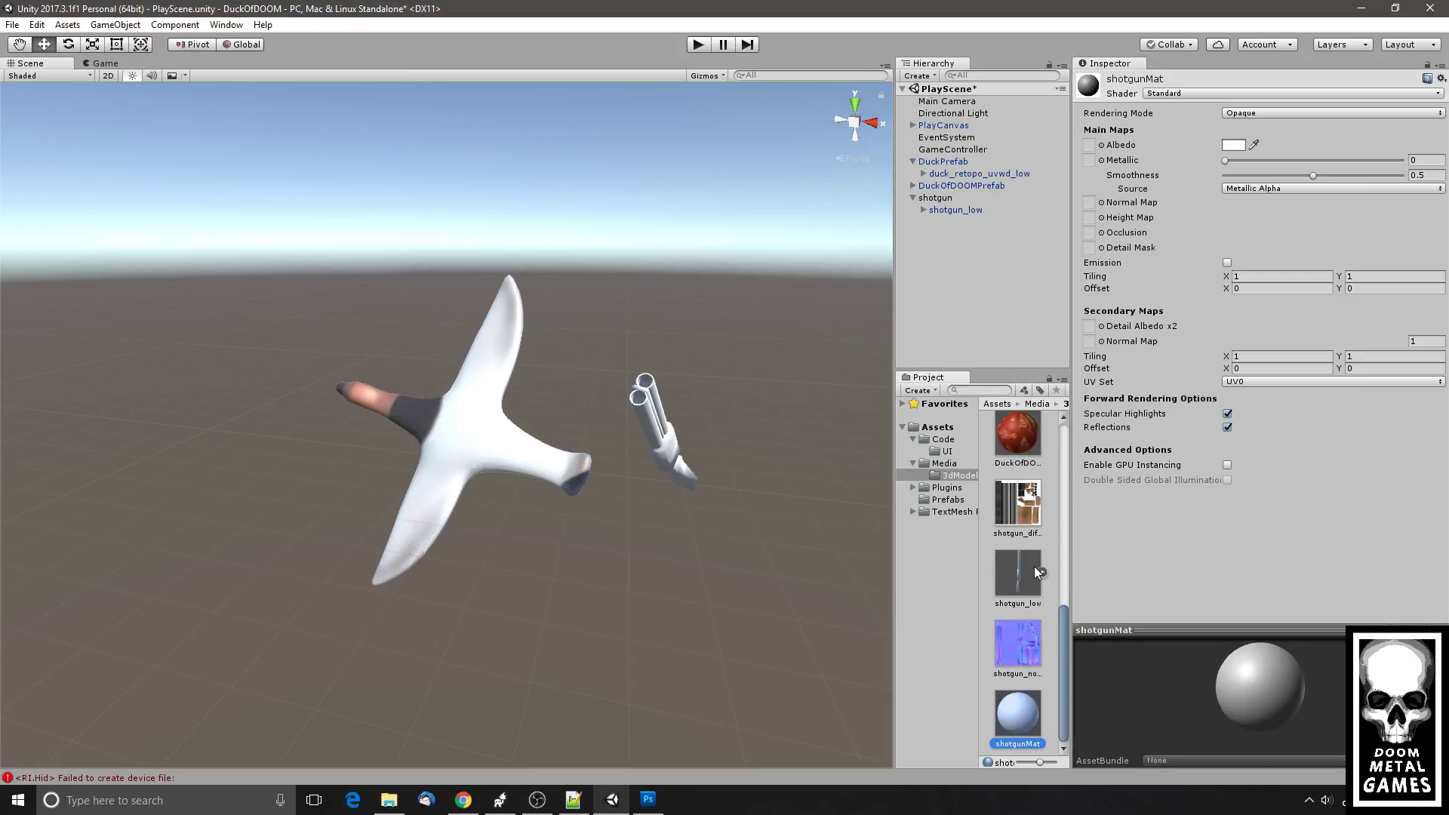
# - Assign the shotgun diffuse texture as shotgunMat's albedo and the shotgun normal texture as its normal map, and apply the material to the shotgun
pyautogui.moveTo(1017, 502); pyautogui.dragTo(1089, 147)
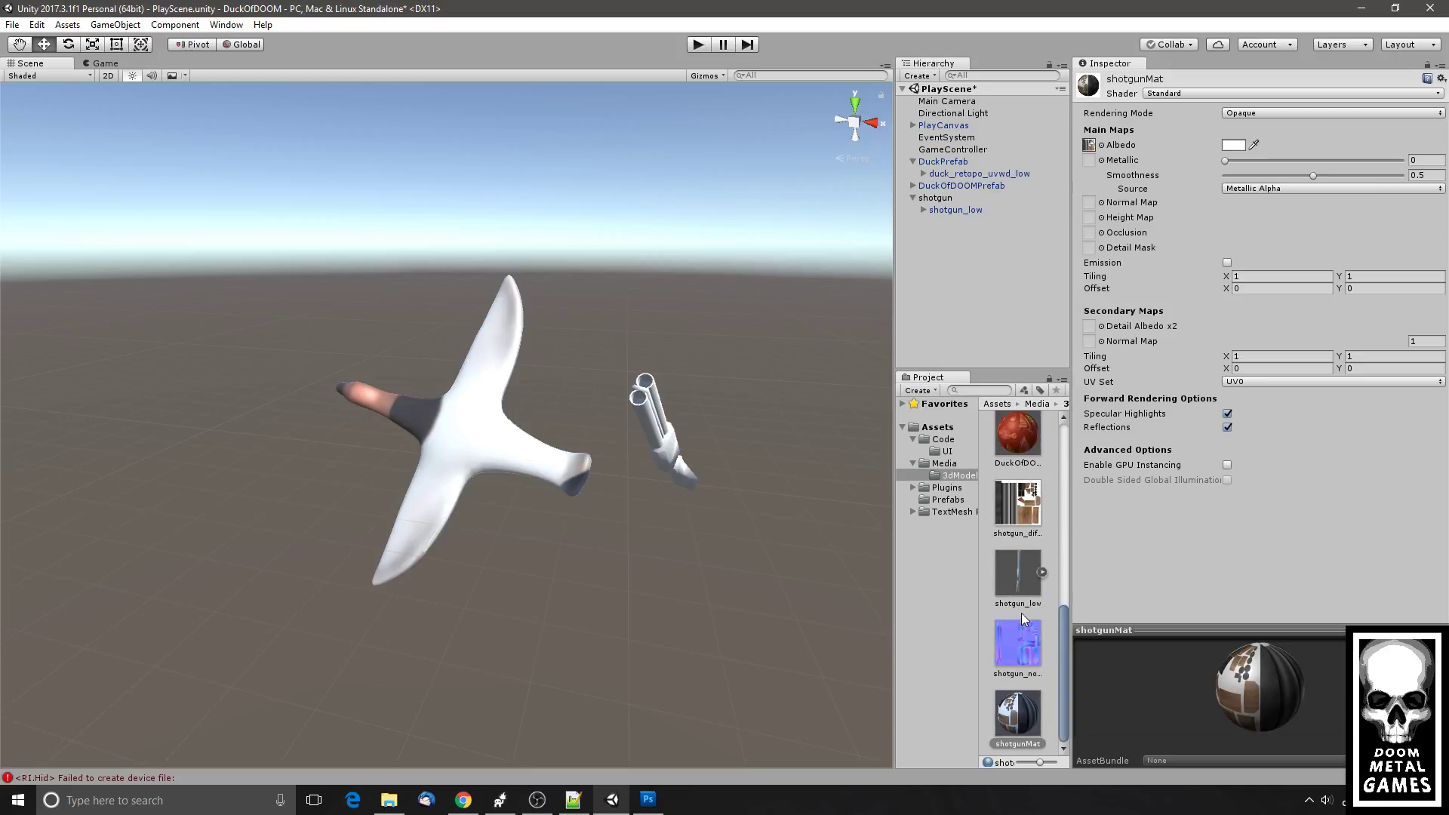
pyautogui.moveTo(1010, 661); pyautogui.dragTo(1089, 203)
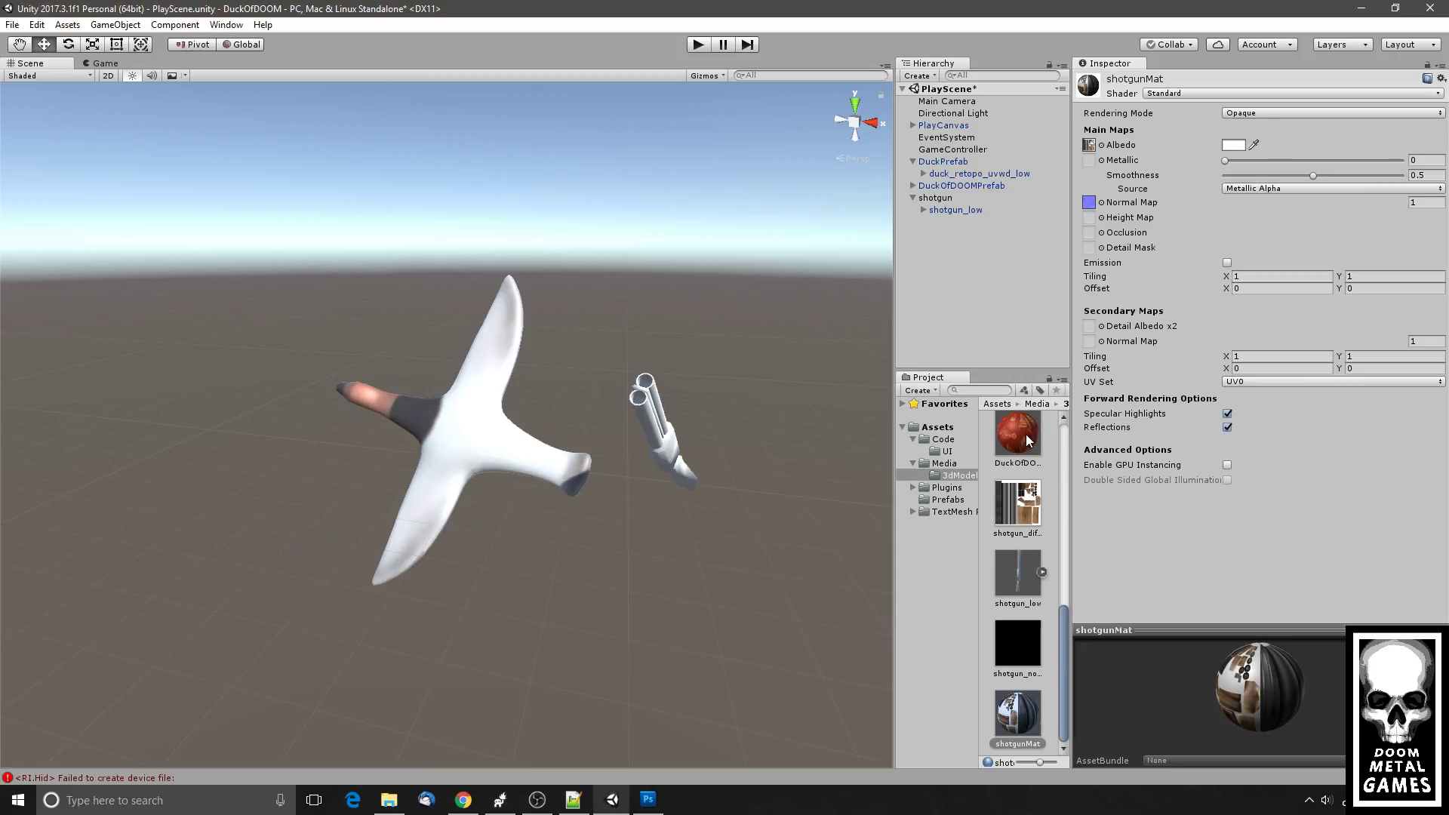
pyautogui.moveTo(1023, 711); pyautogui.dragTo(672, 449)
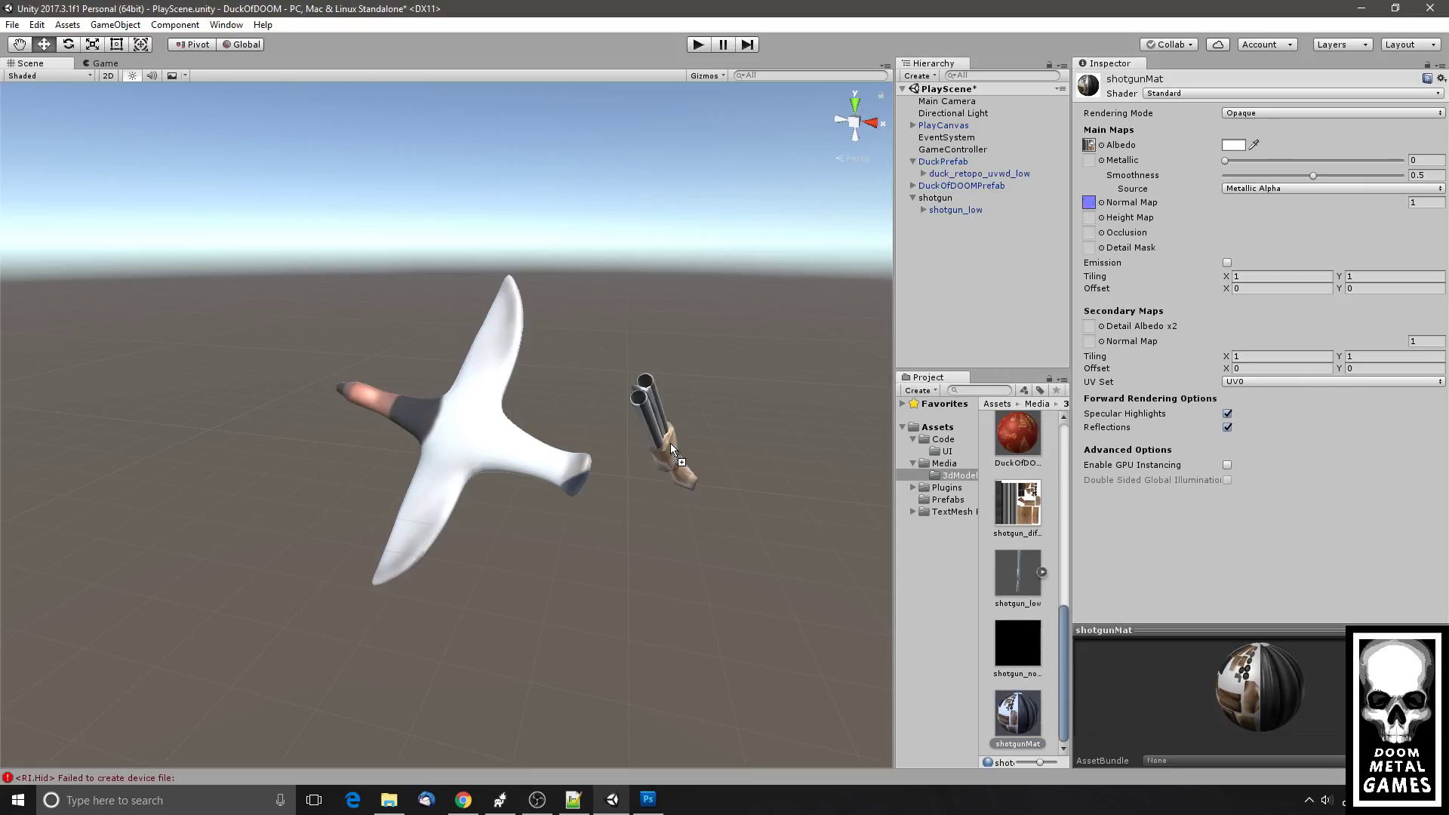
# - Examine the textured shotgun from other angles in the Scene and Game views, and select the parent shotgun object
pyautogui.keyDown('alt'); pyautogui.moveTo(735, 357); pyautogui.dragTo(464, 420); pyautogui.keyUp('alt')
pyautogui.click(106, 63)
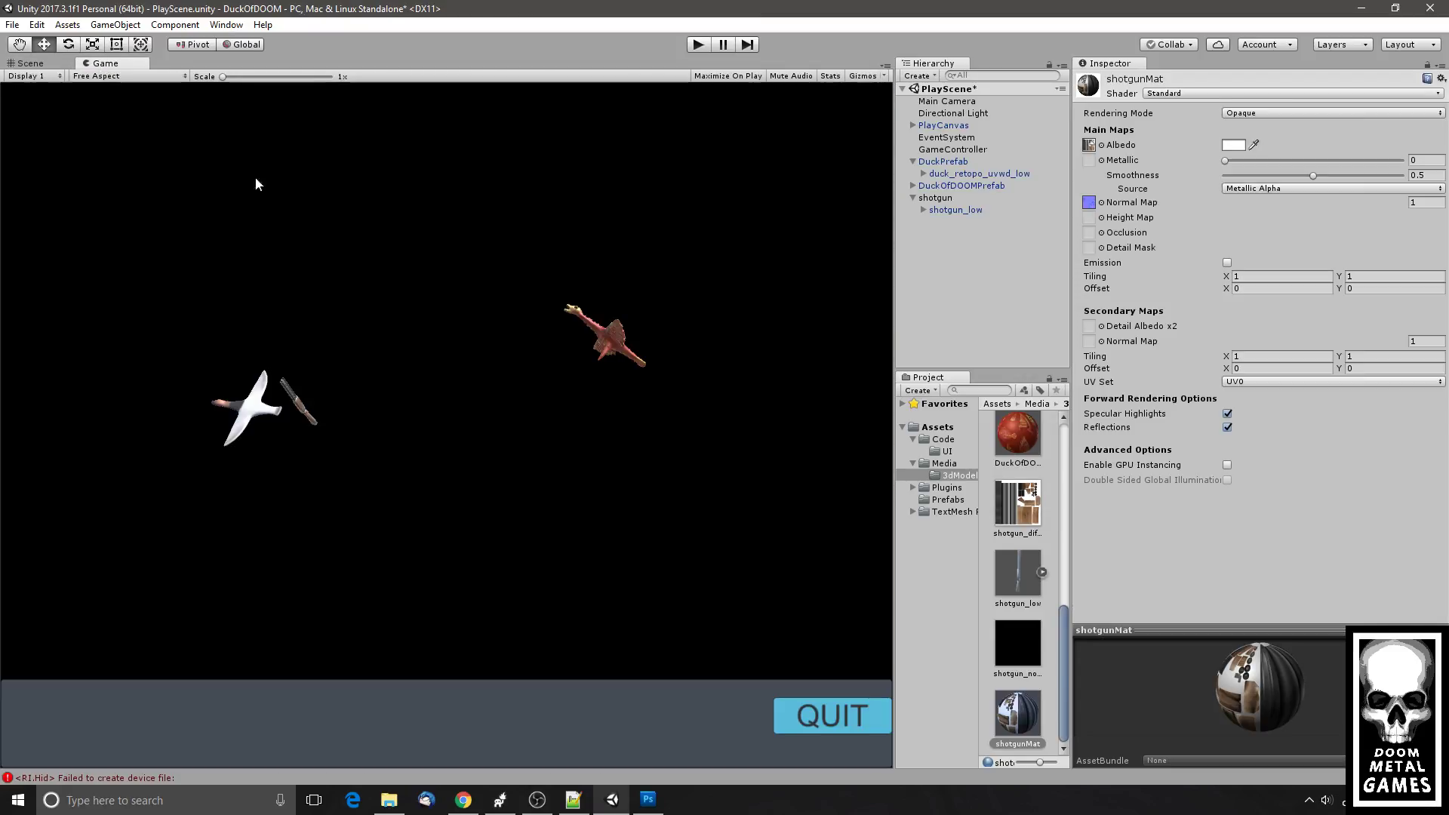
pyautogui.click(30, 63)
pyautogui.keyDown('alt'); pyautogui.moveTo(428, 220); pyautogui.dragTo(429, 305); pyautogui.keyUp('alt')
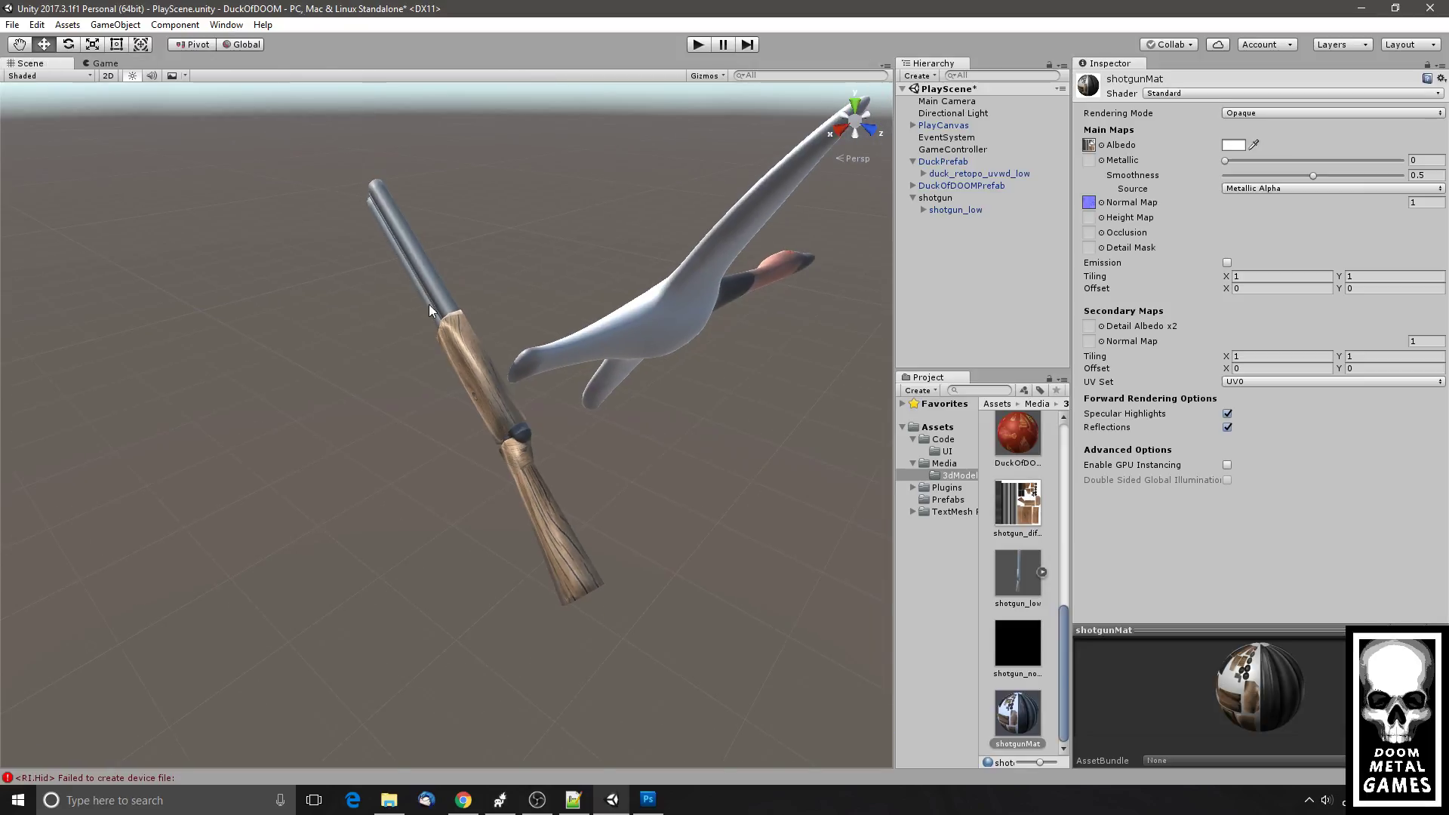
pyautogui.click(940, 198)
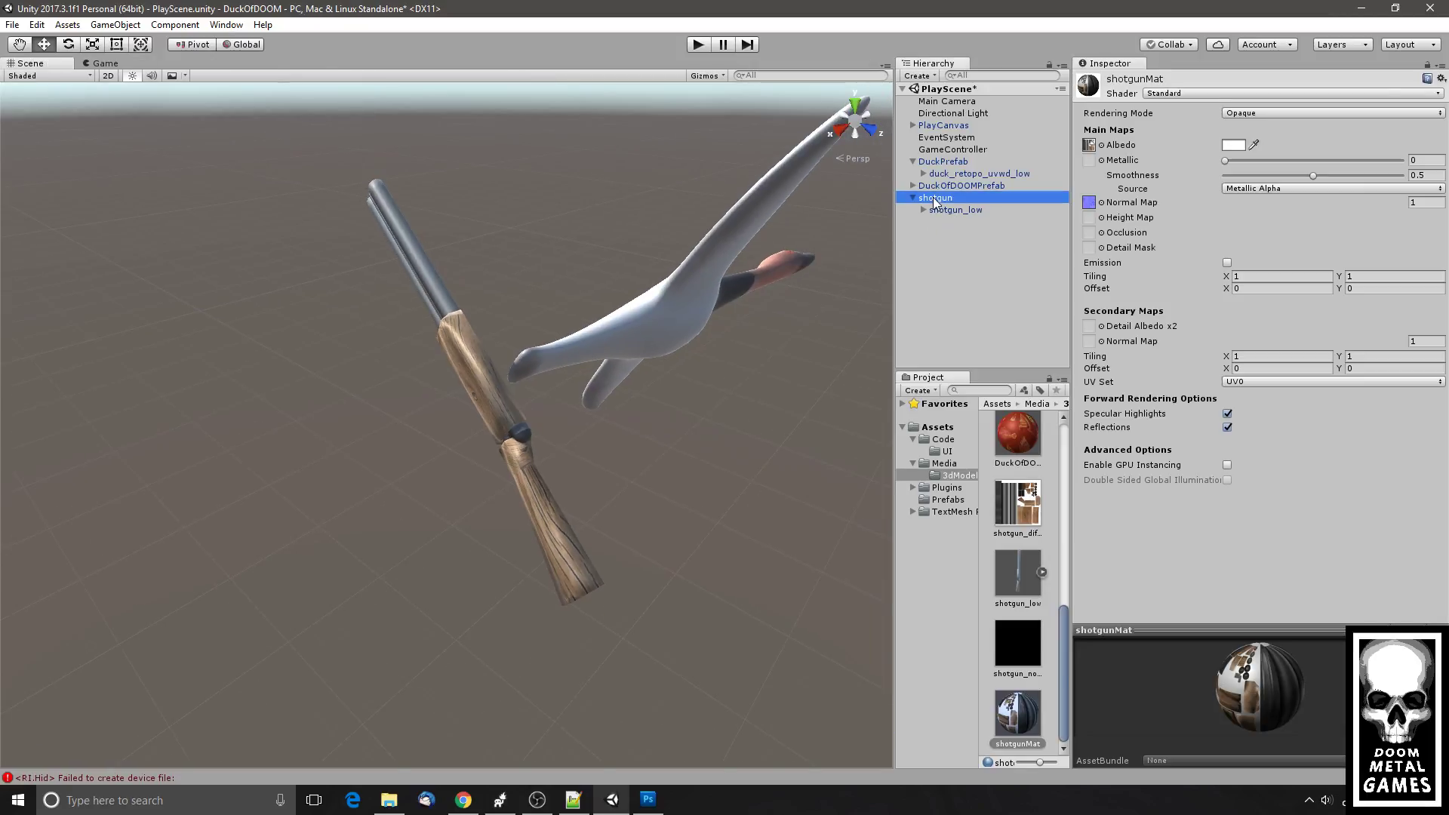
# - Save the parent shotgun object as a prefab in the Prefabs folder and select its instance in the scene
pyautogui.click(947, 500)
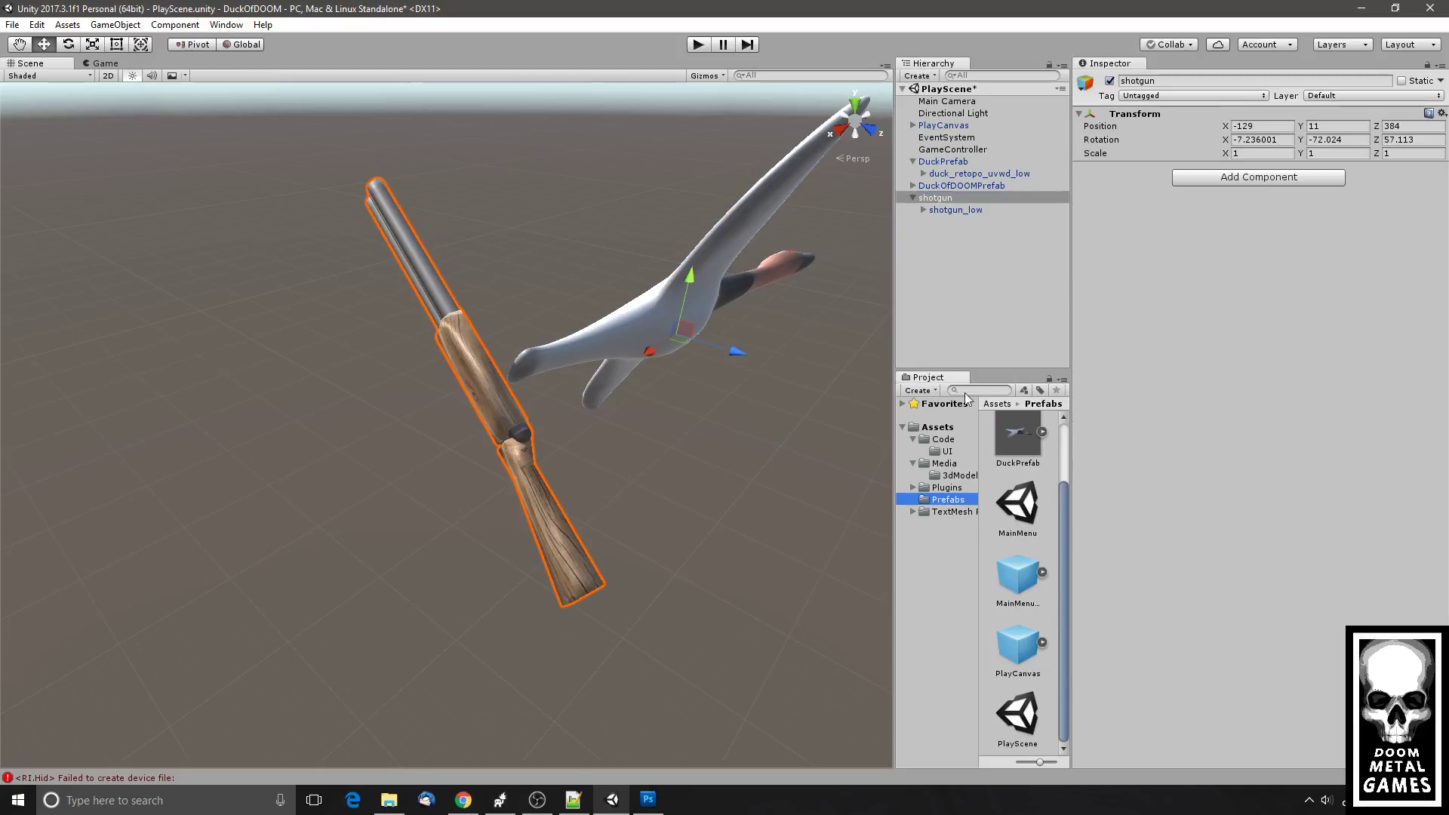
pyautogui.moveTo(939, 198); pyautogui.dragTo(1037, 526)
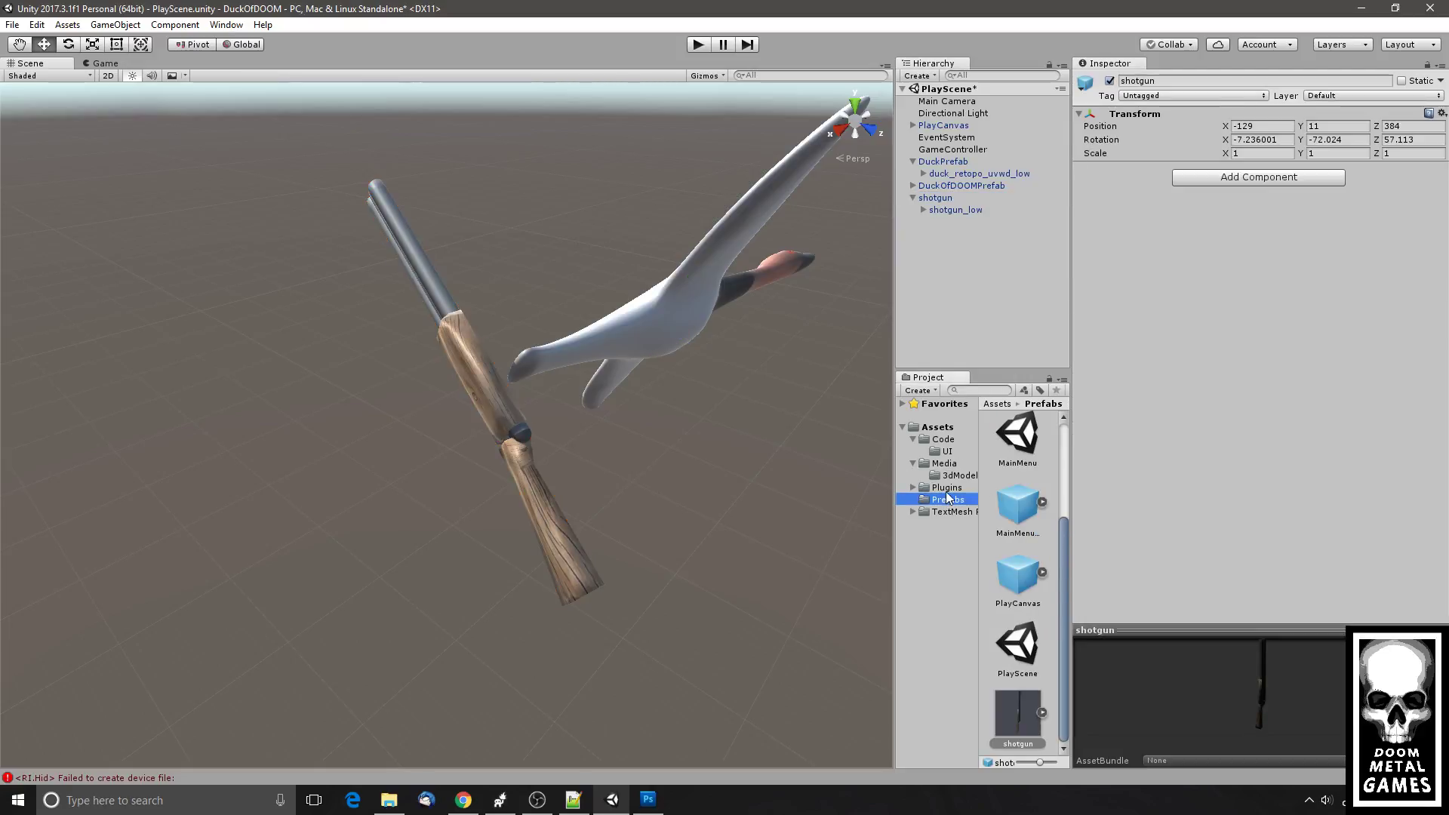
pyautogui.click(925, 198)
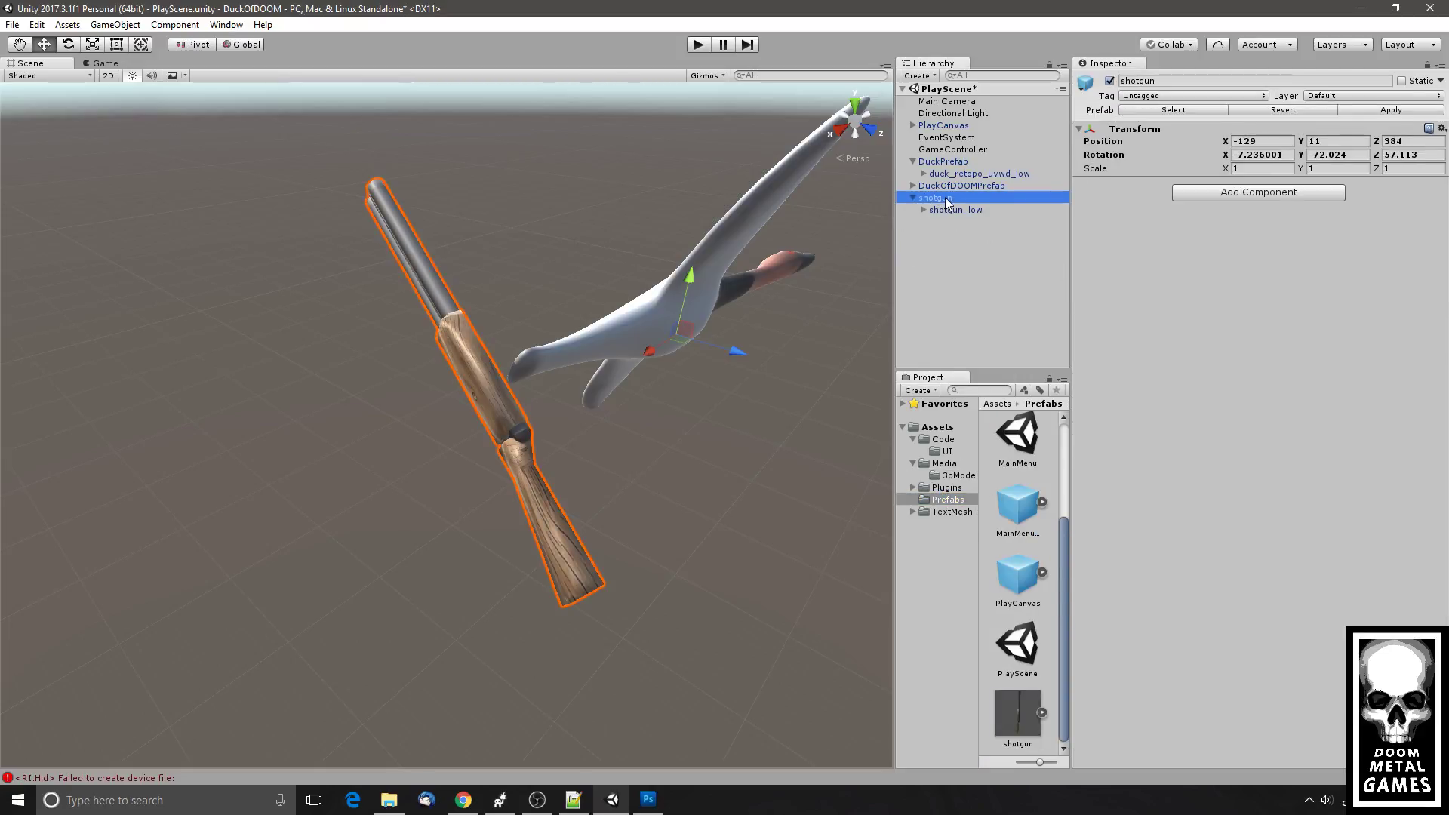
# - Copy the Main Camera's transform, paste its values onto the parent shotgun object, and focus the Scene view on the shotgun
pyautogui.click(960, 101)
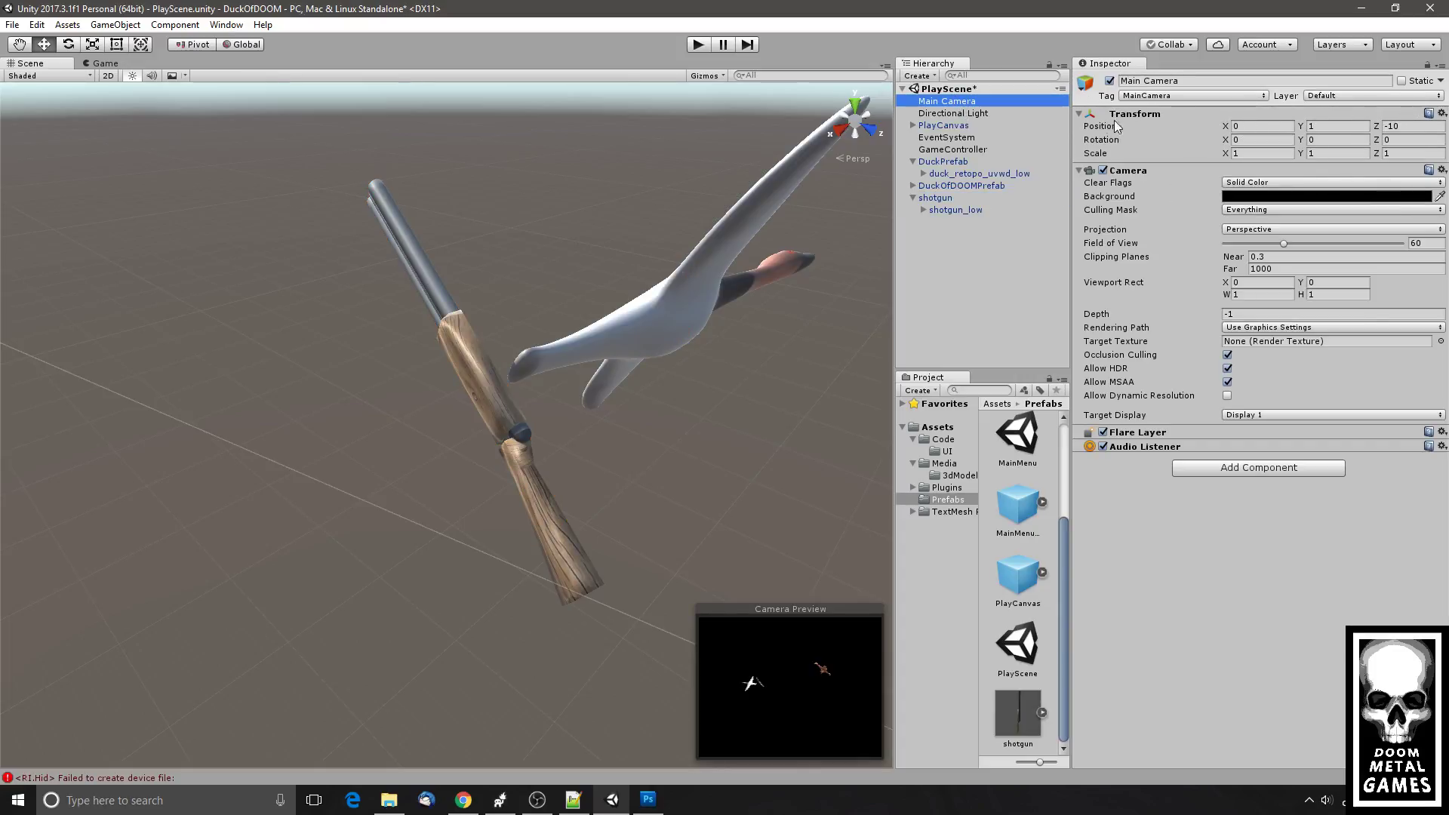
pyautogui.click(1442, 114)
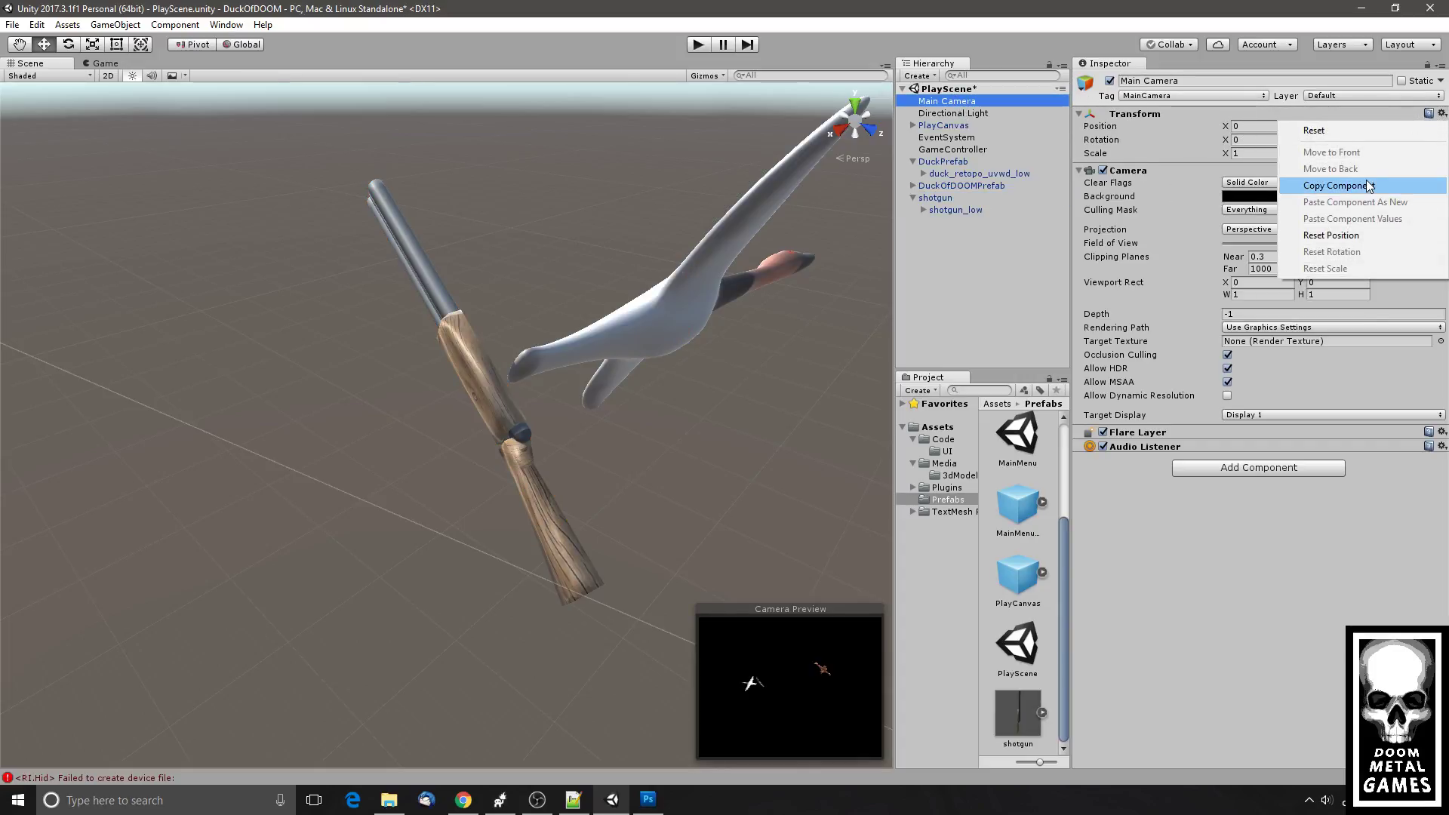
pyautogui.click(1317, 184)
pyautogui.click(941, 198)
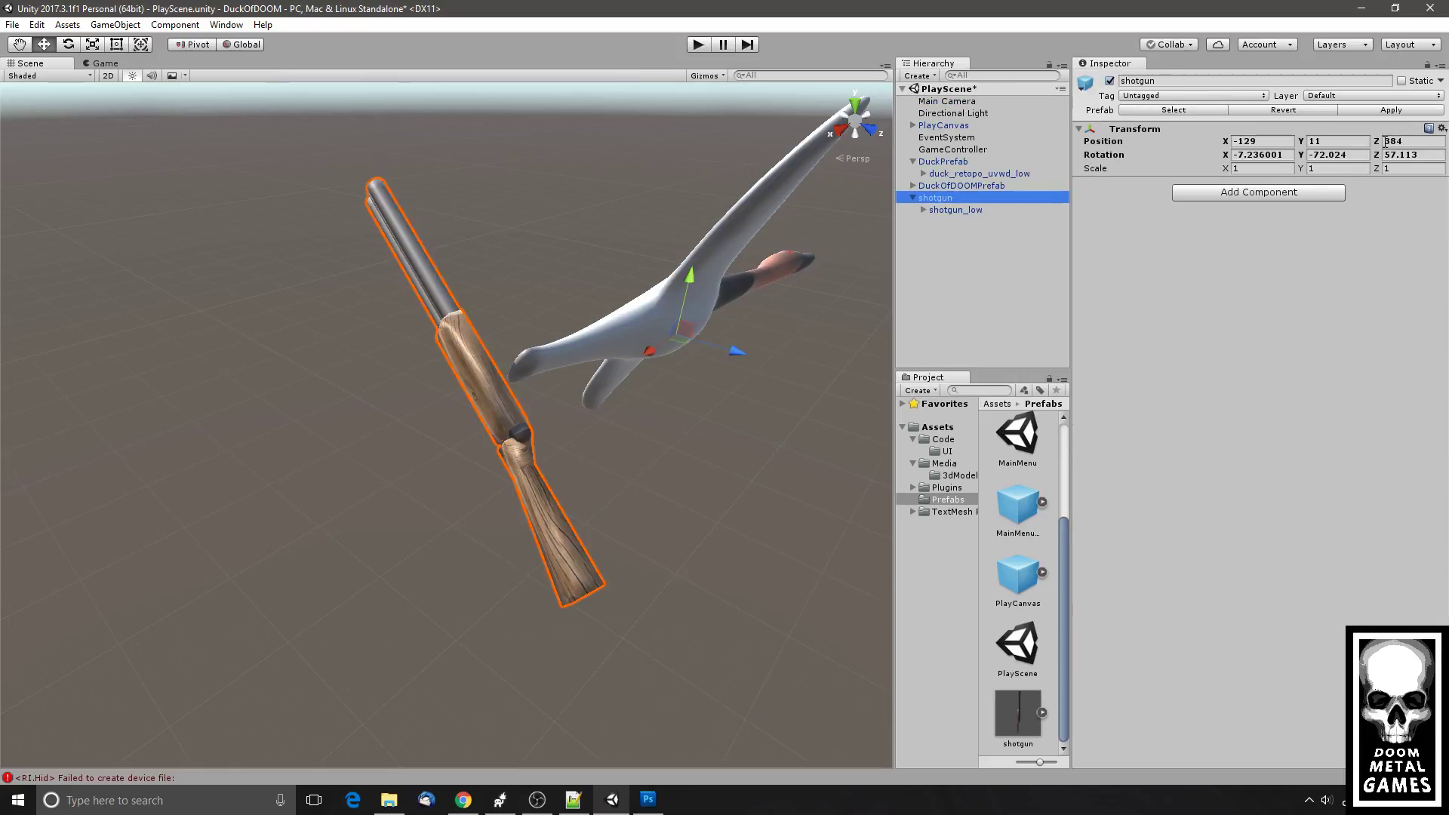
pyautogui.click(1441, 129)
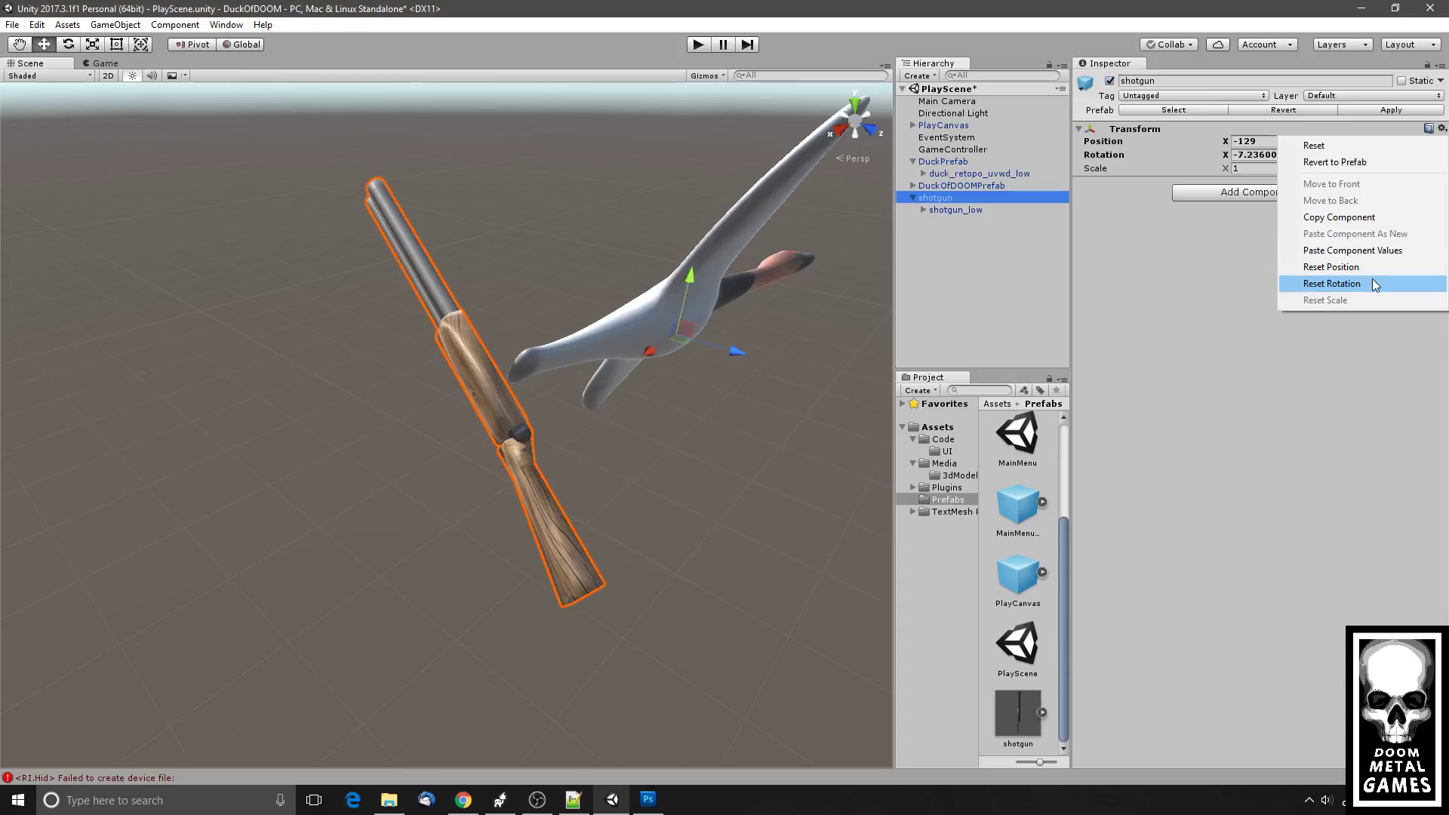
pyautogui.click(1367, 251)
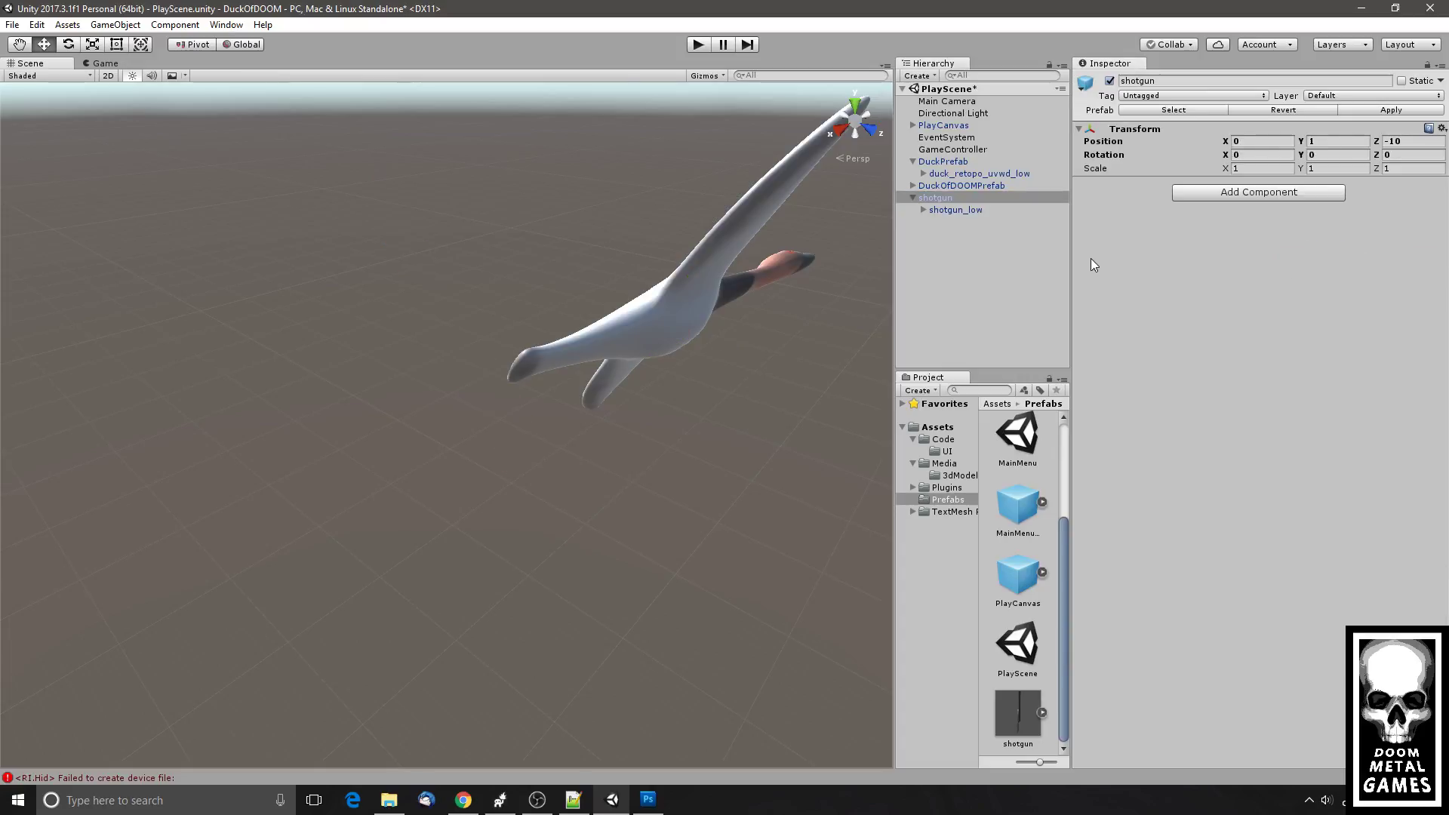
pyautogui.doubleClick(933, 199)
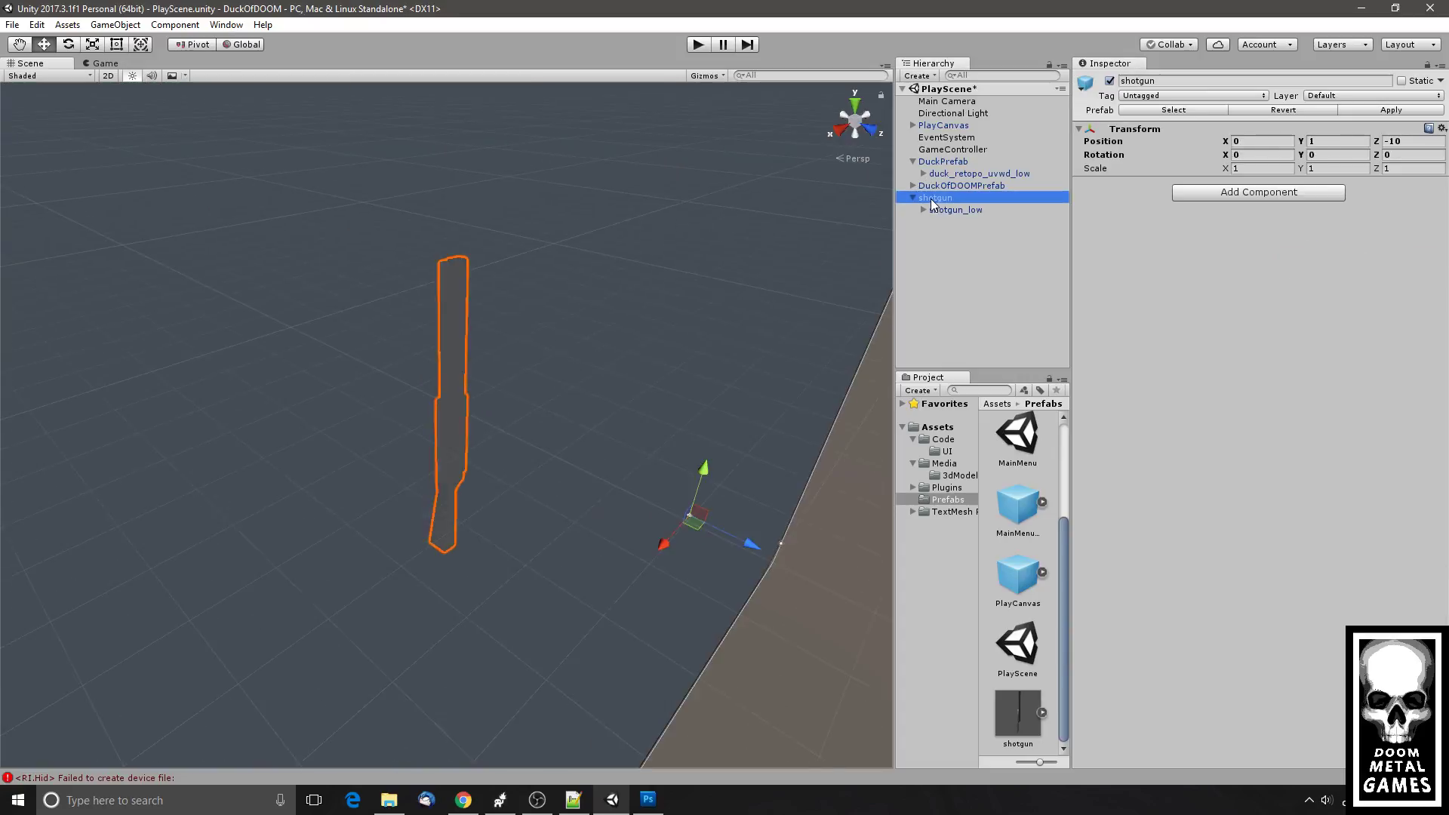
pyautogui.moveTo(573, 423); pyautogui.dragTo(739, 381)
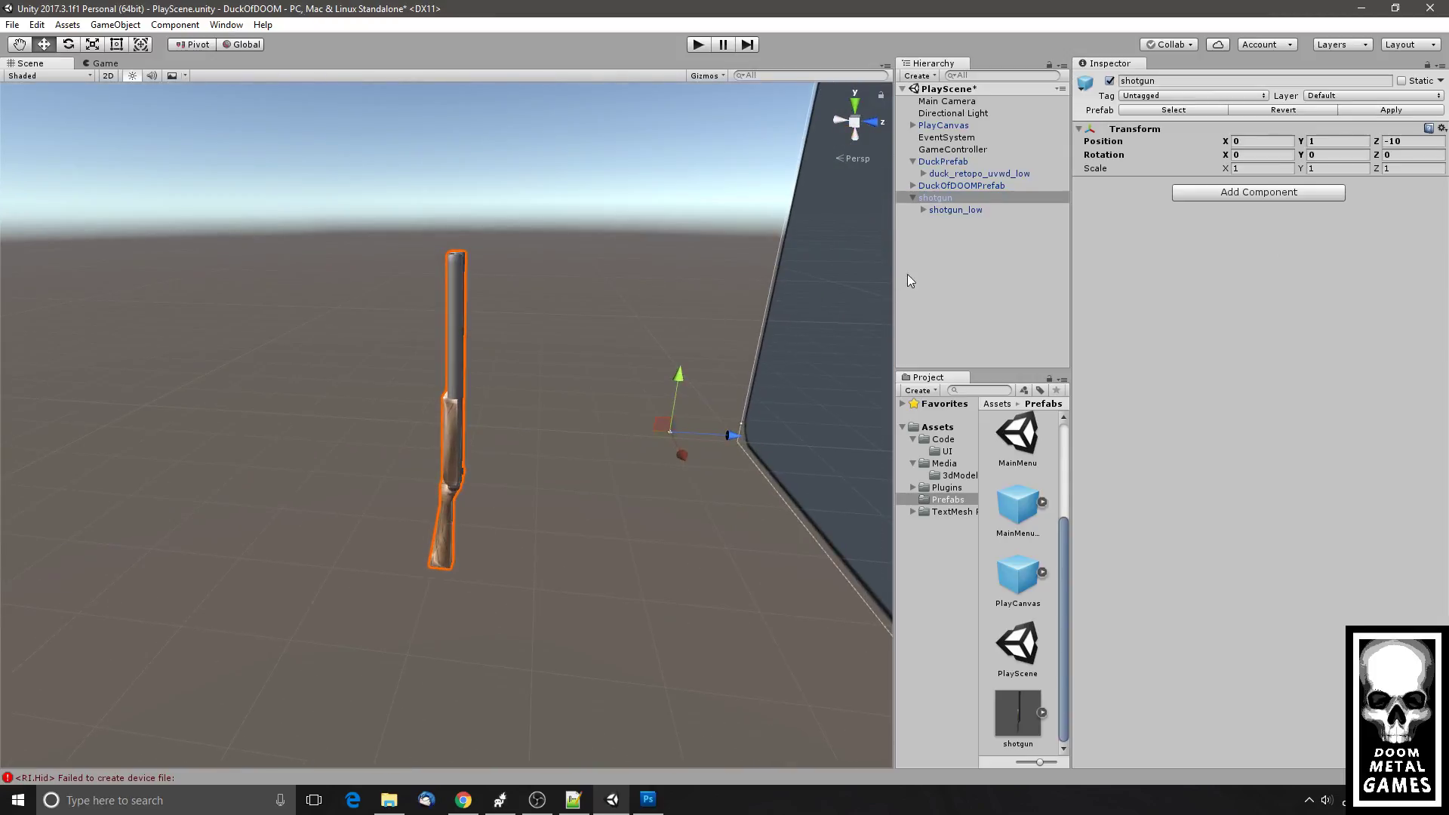
# - Set the position of the child shotgun_low model to X 0, Y 0, Z 0
pyautogui.click(951, 102)
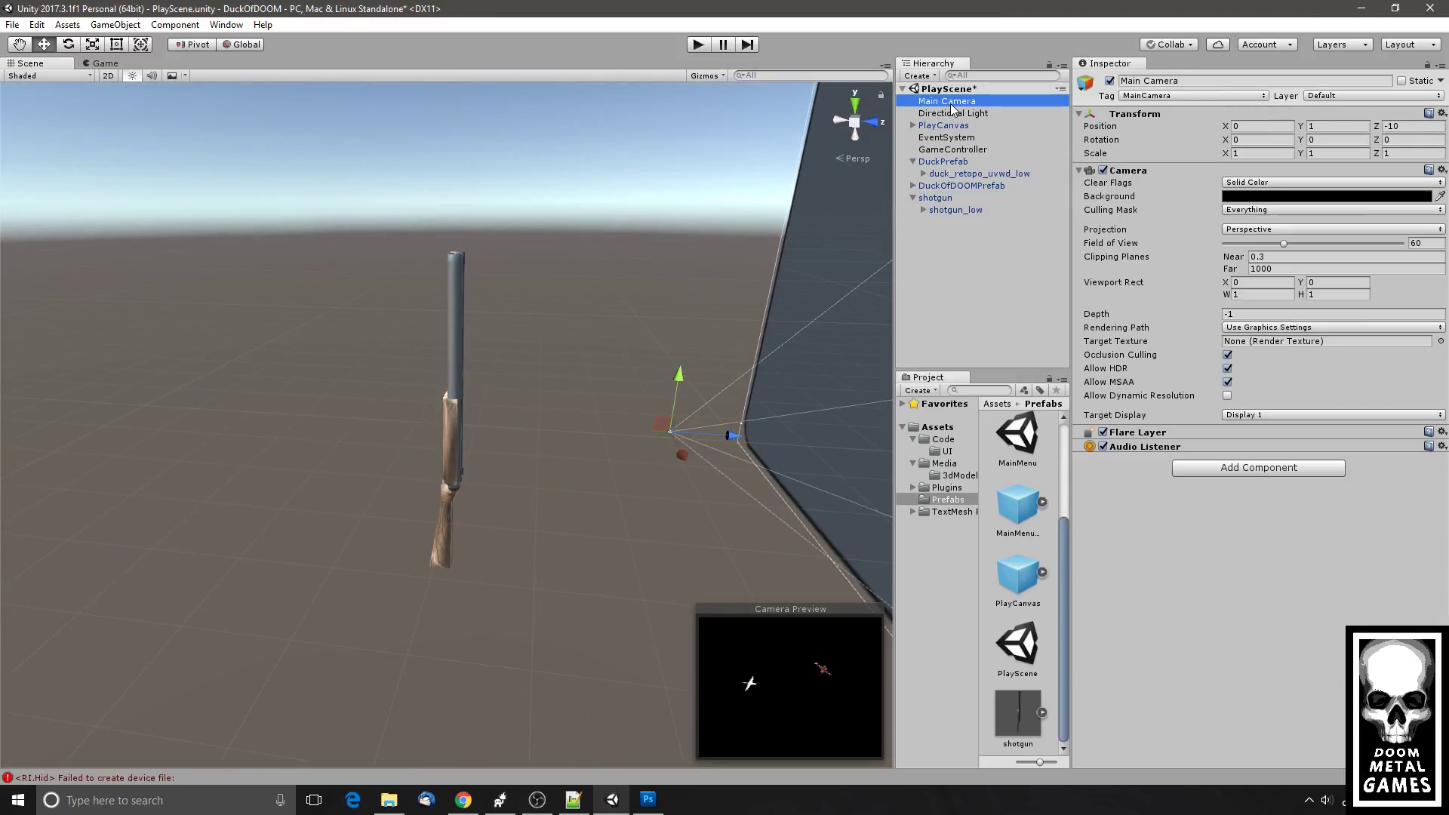
pyautogui.click(934, 197)
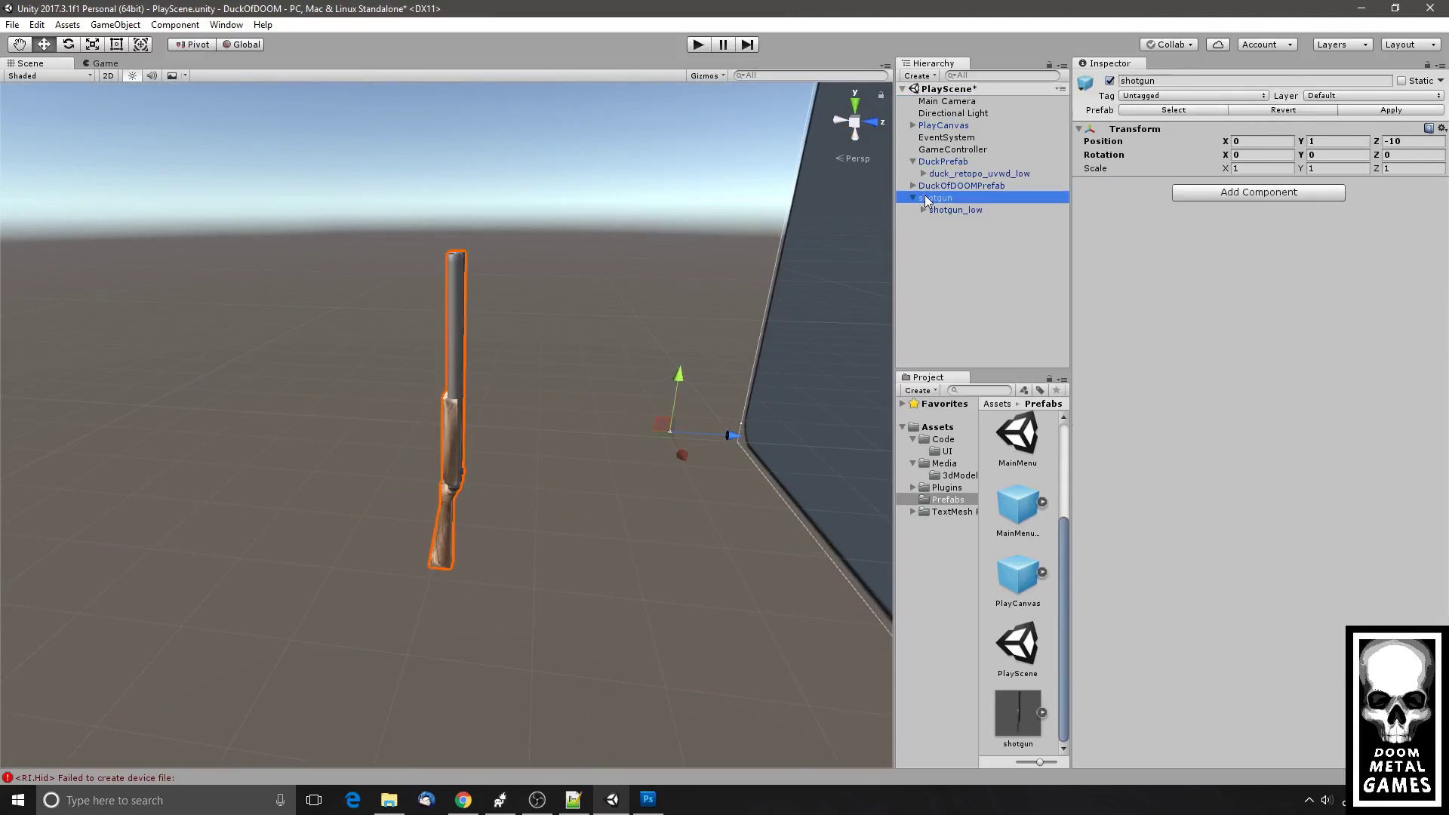
pyautogui.click(930, 210)
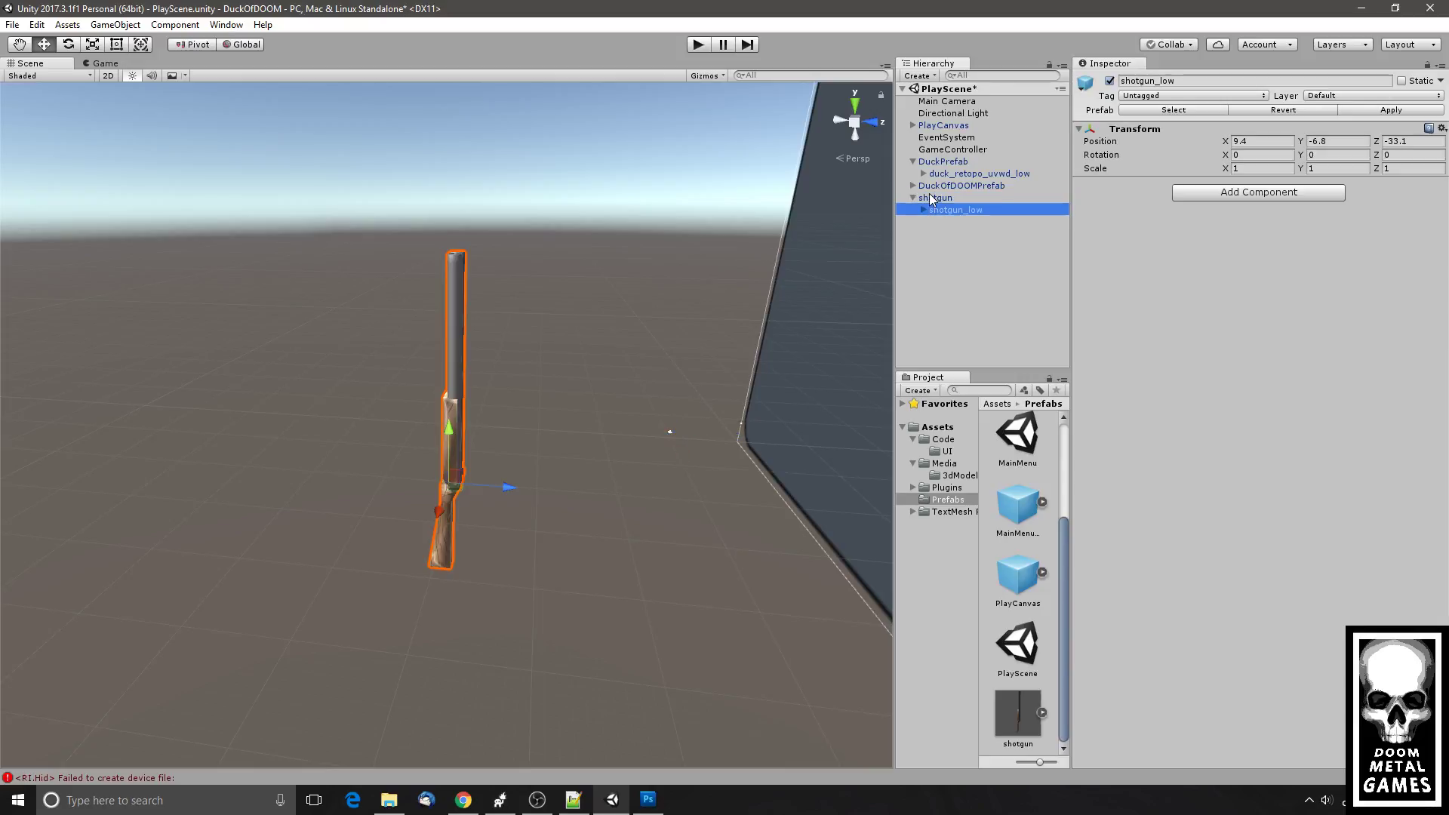
pyautogui.click(934, 197)
pyautogui.click(955, 210)
pyautogui.click(1249, 141)
pyautogui.press('Tab')
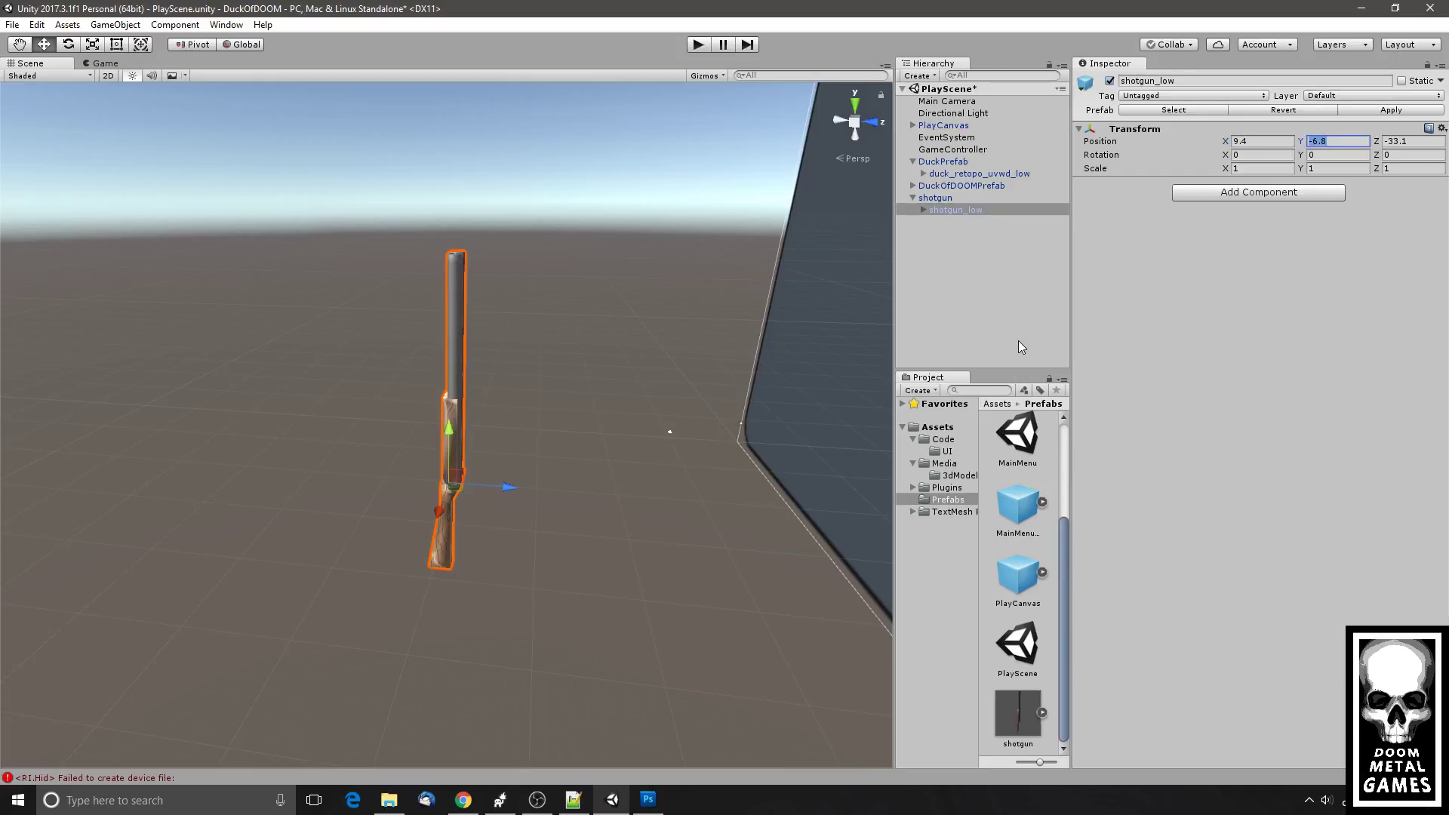
pyautogui.write('0')
pyautogui.press('Tab')
pyautogui.write('0')
pyautogui.hotkey('shift', 'Tab')
pyautogui.hotkey('shift', 'Tab')
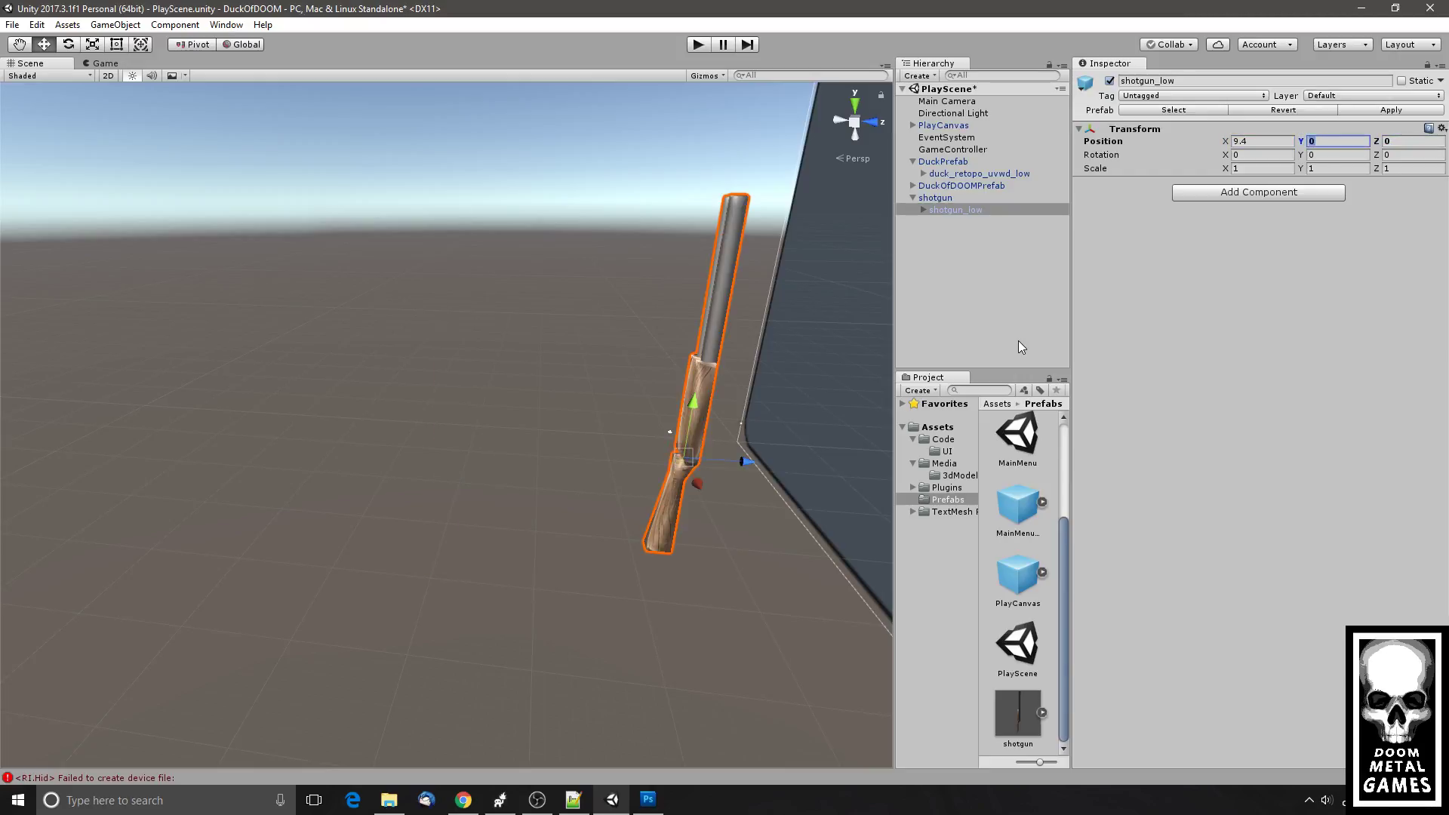
pyautogui.write('0')
pyautogui.press('Tab')
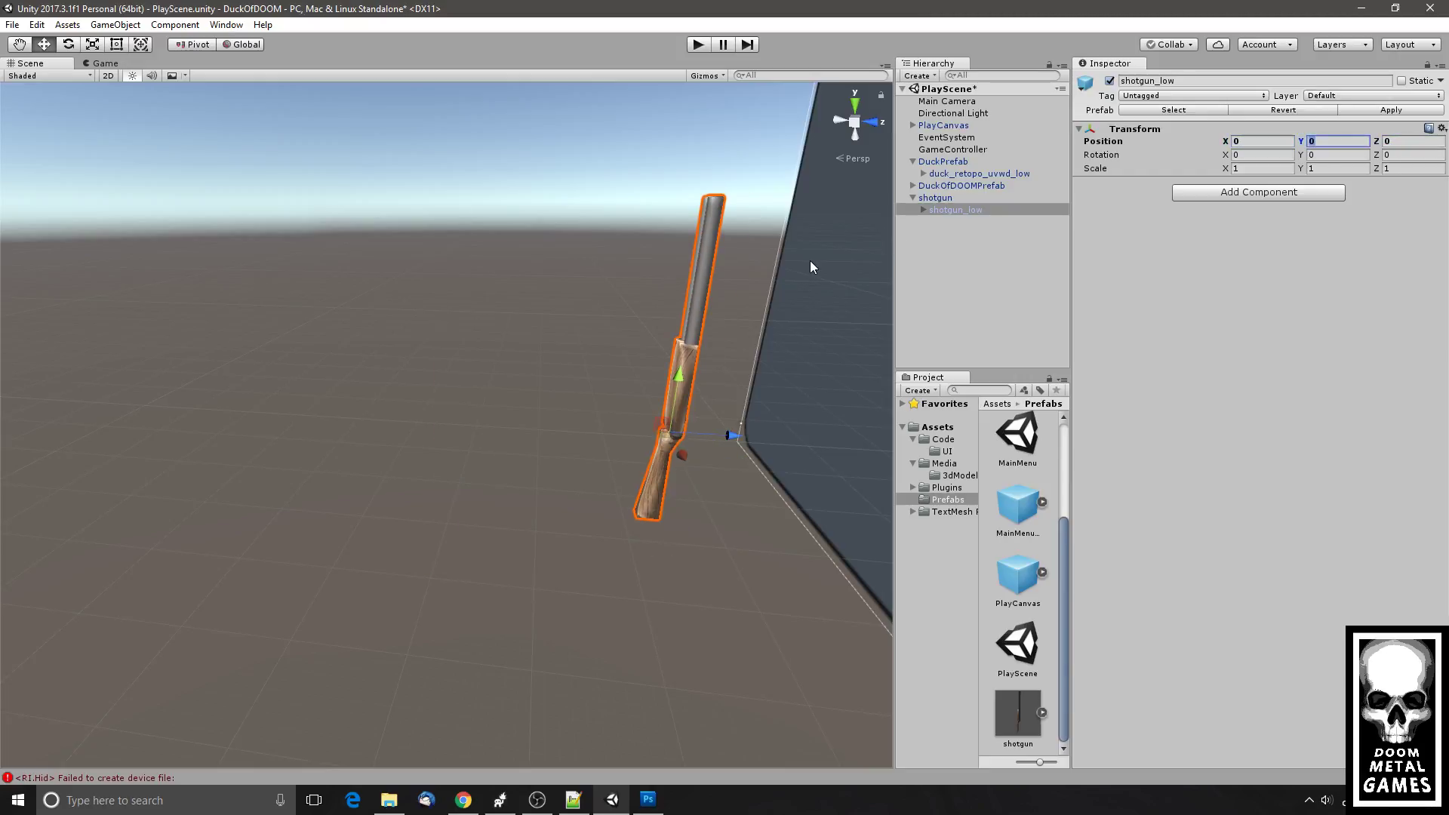
# - Check the main camera's view, then move the parent shotgun object forward to Z -5.5
pyautogui.click(943, 102)
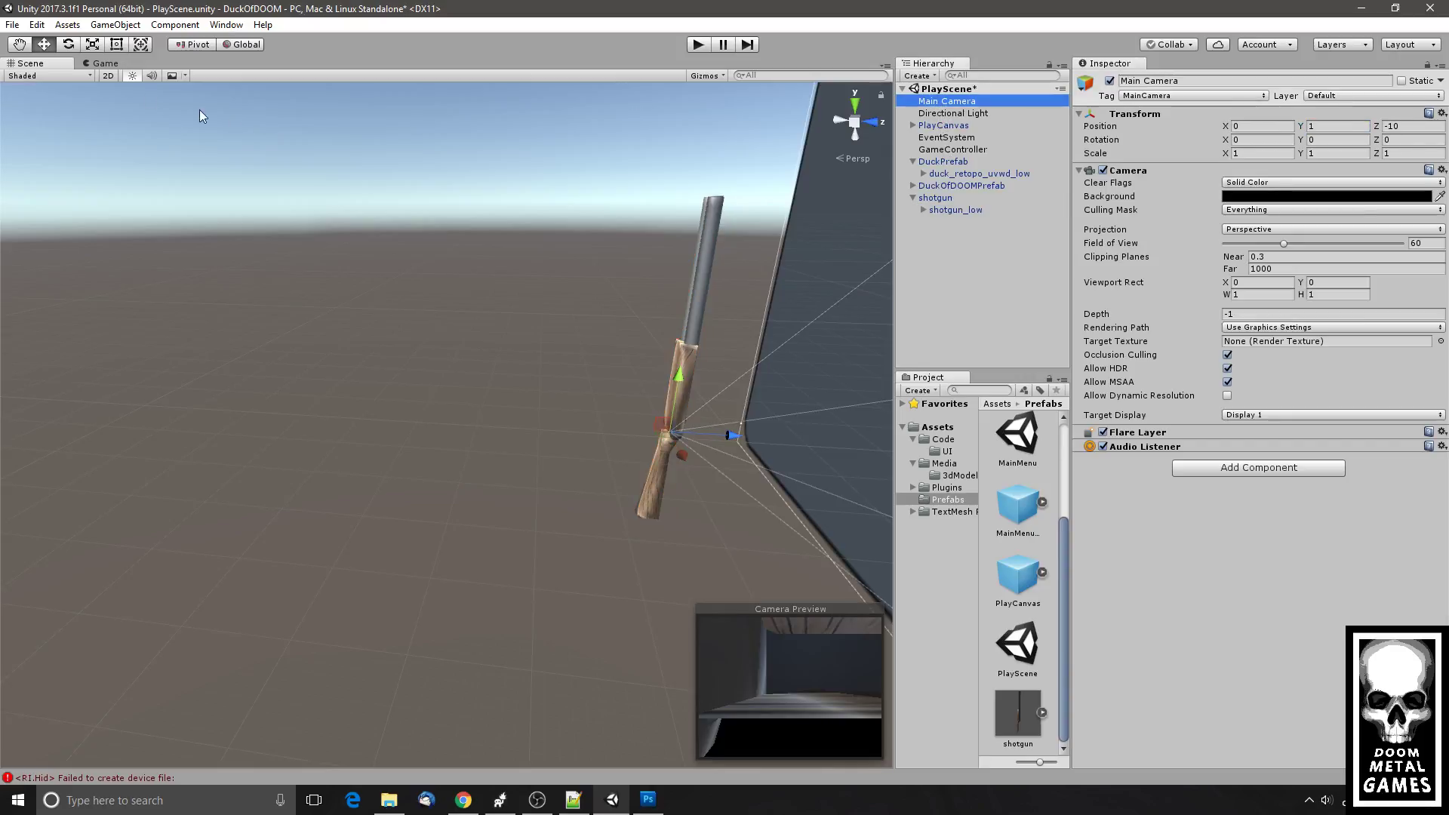
pyautogui.click(104, 63)
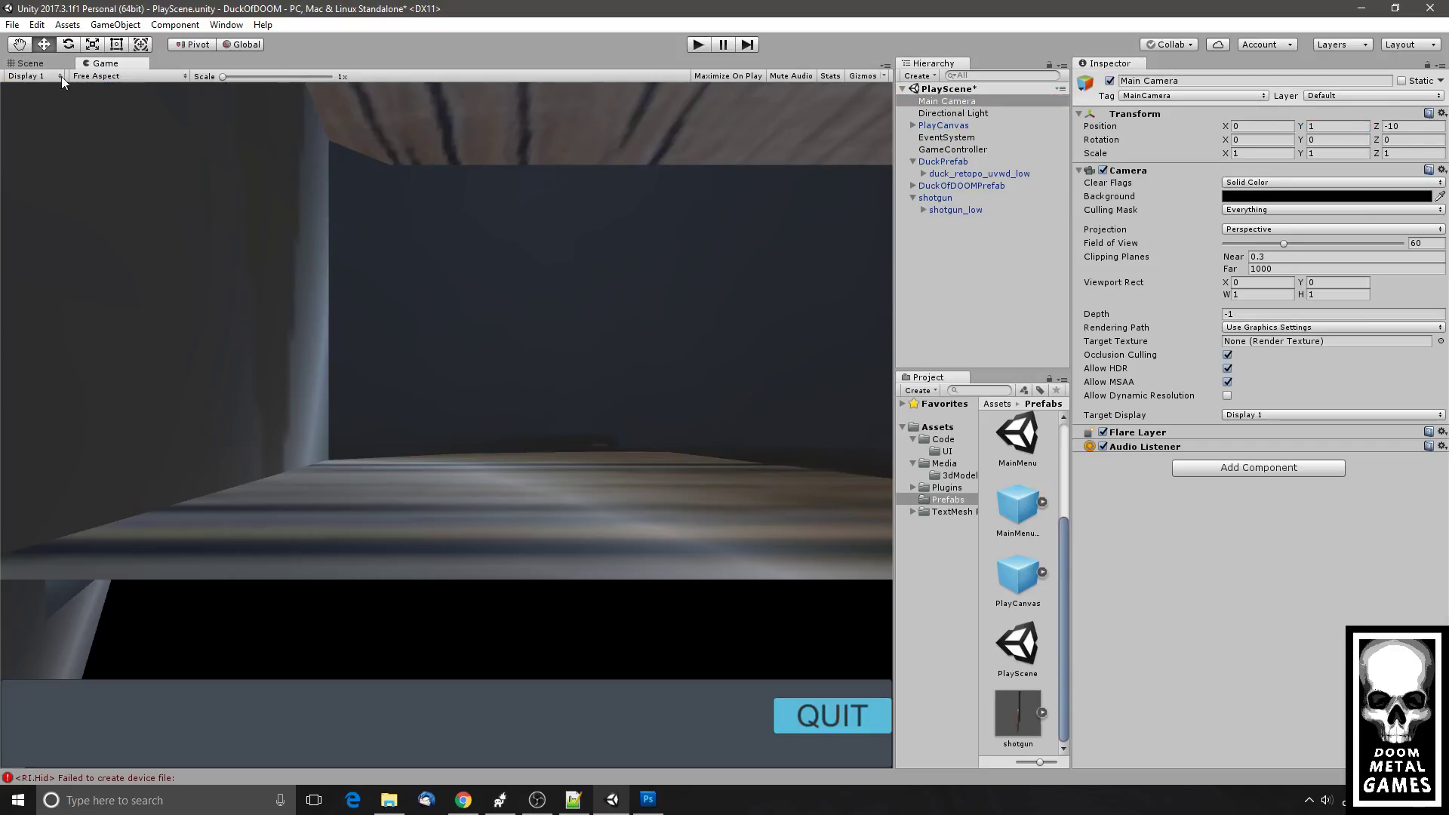
pyautogui.click(30, 64)
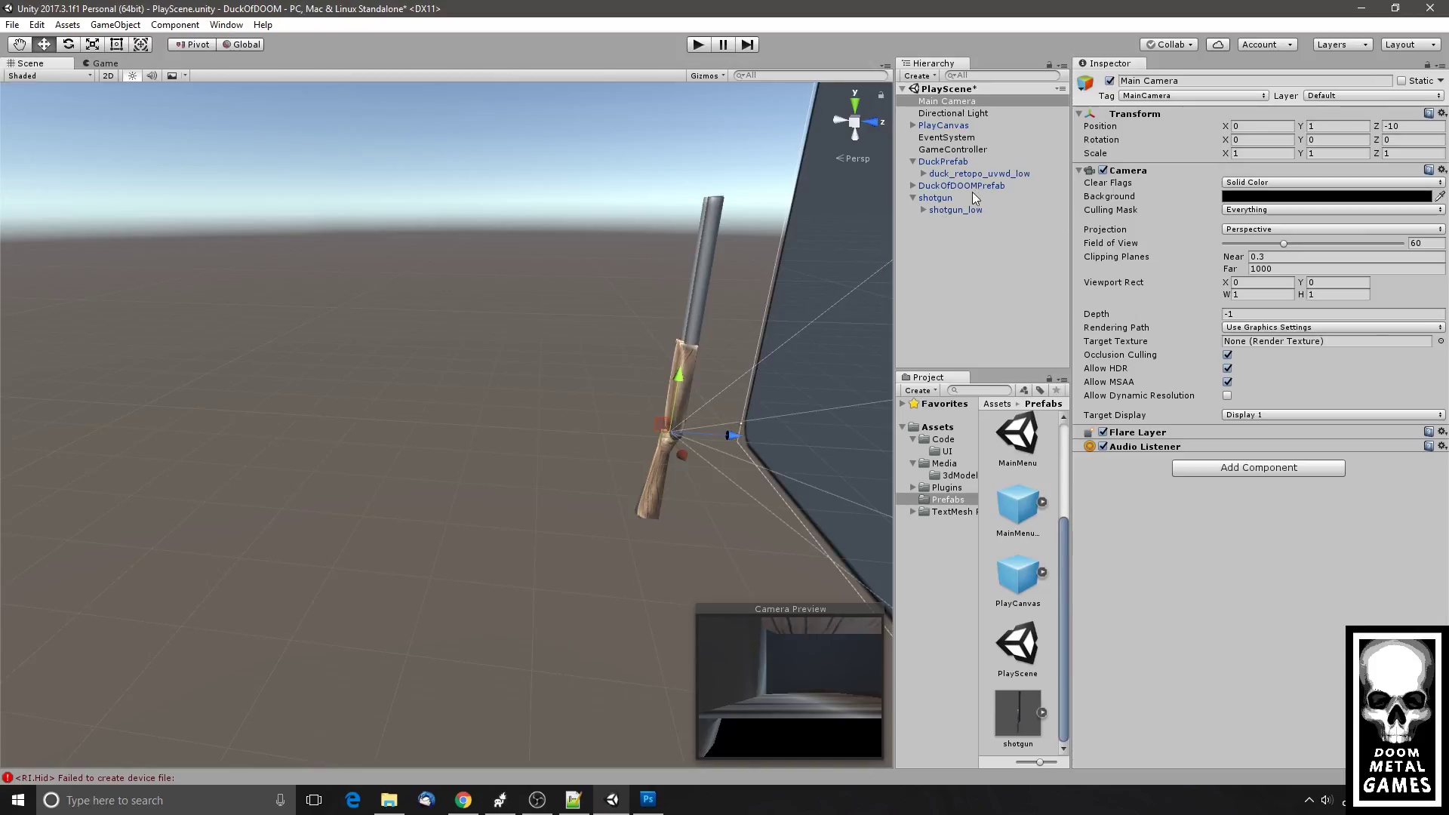
pyautogui.click(943, 198)
pyautogui.moveTo(738, 438); pyautogui.dragTo(765, 440)
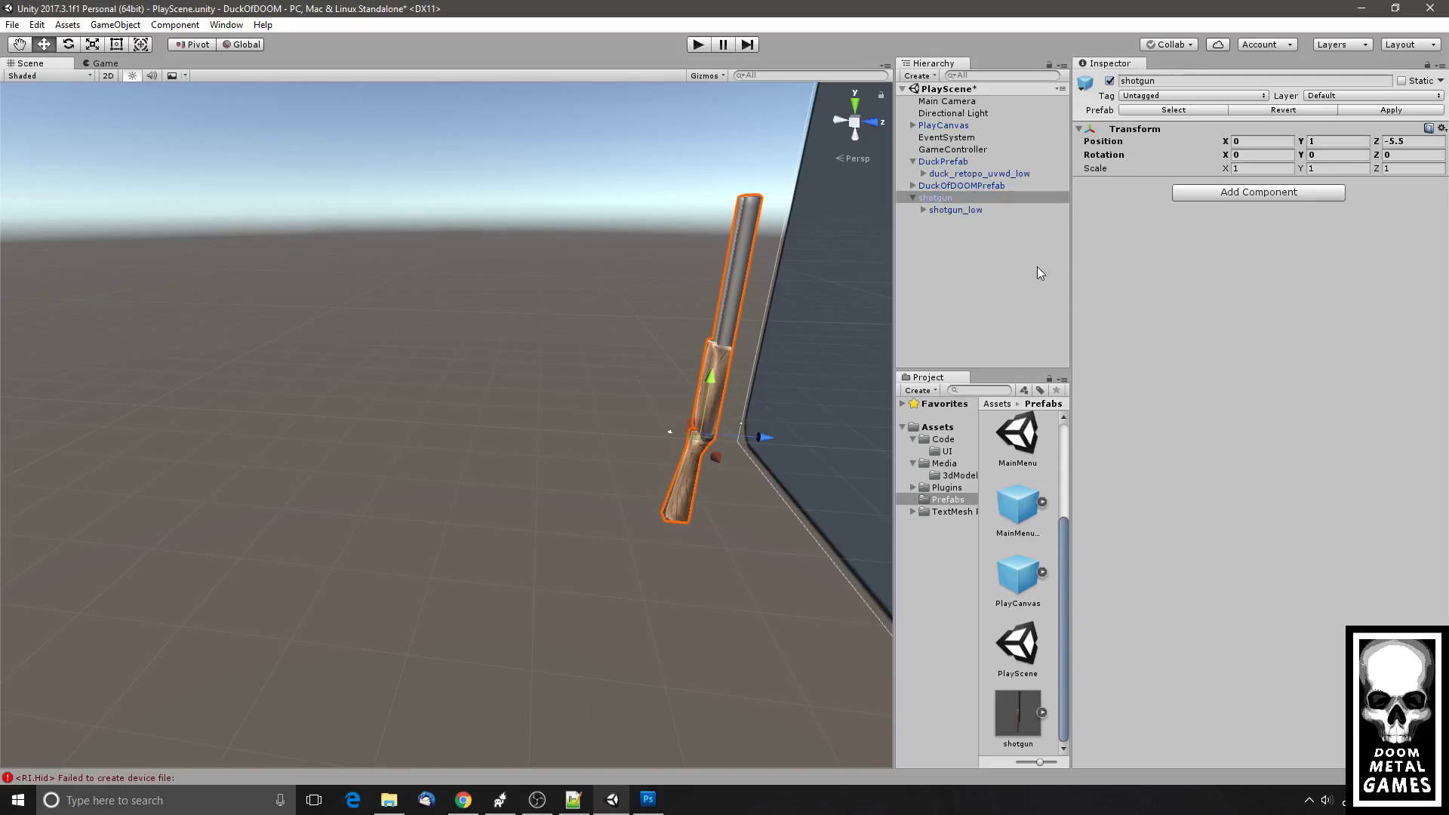
# - Examine the shotgun's placement relative to the Main Camera, up close and in the camera preview
pyautogui.click(1265, 144)
pyautogui.moveTo(651, 481); pyautogui.dragTo(818, 485)
pyautogui.click(949, 102)
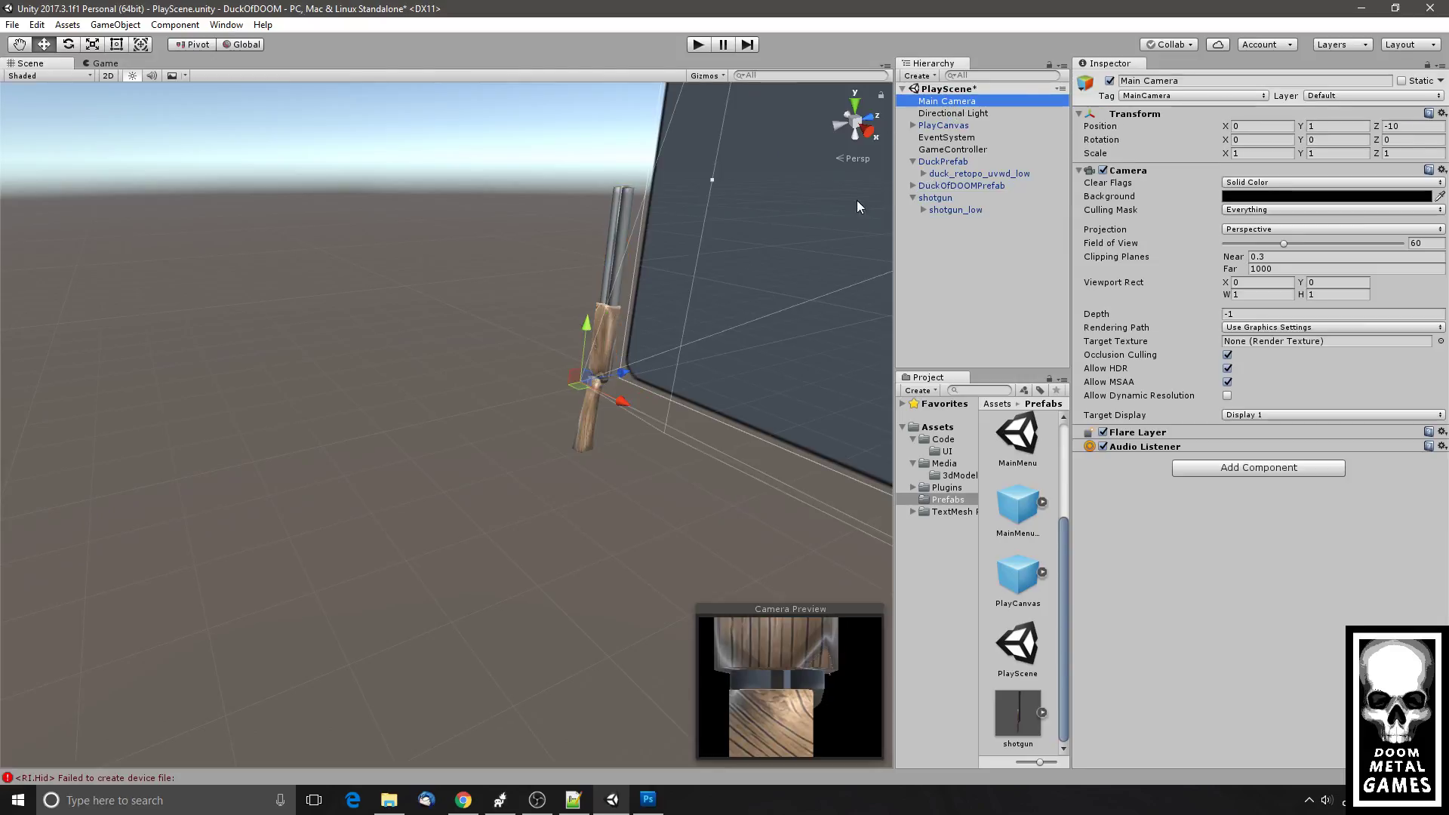
pyautogui.moveTo(785, 353); pyautogui.dragTo(403, 451)
pyautogui.scroll(5, 700, 347)
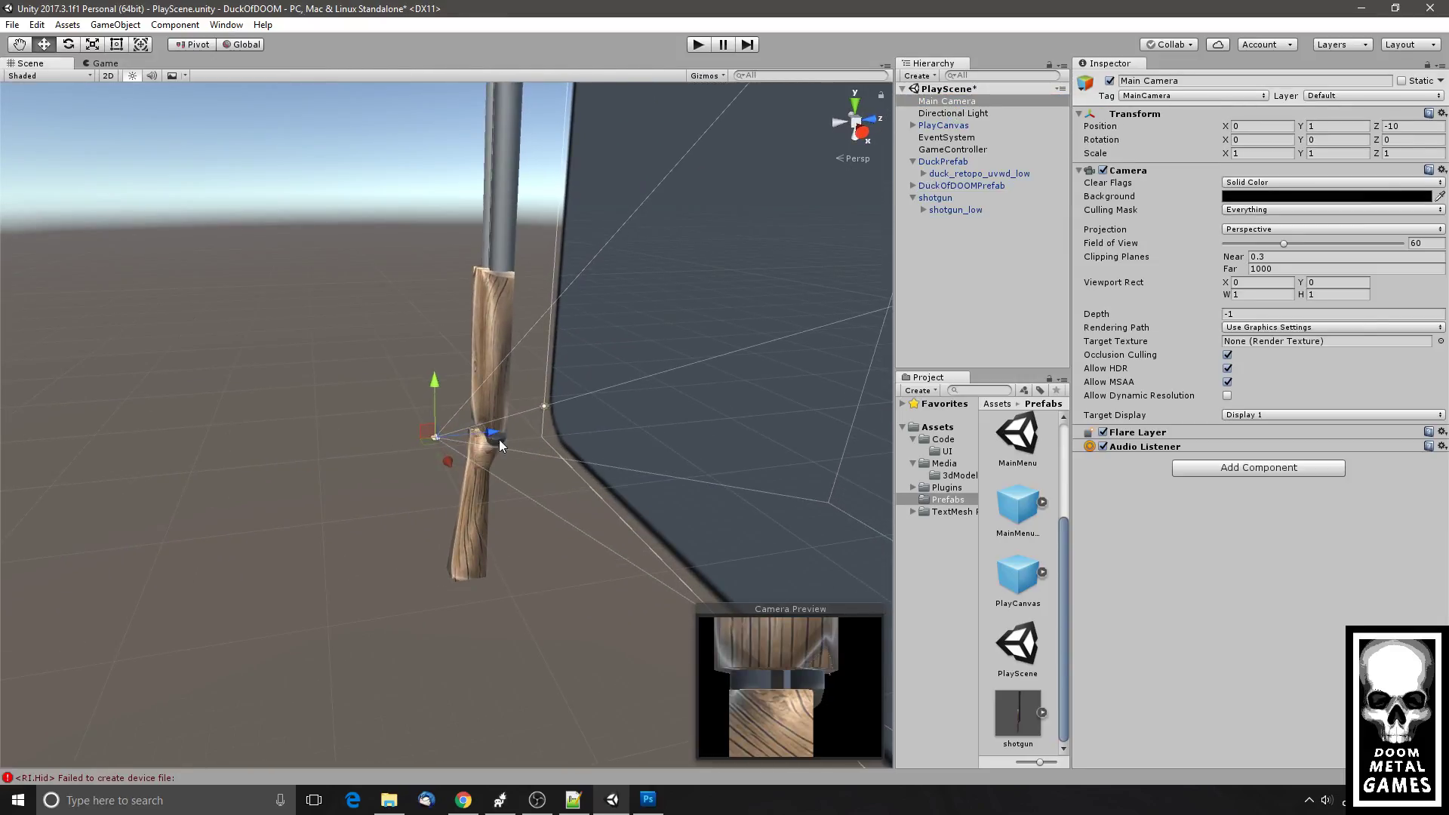
pyautogui.scroll(12, 551, 423)
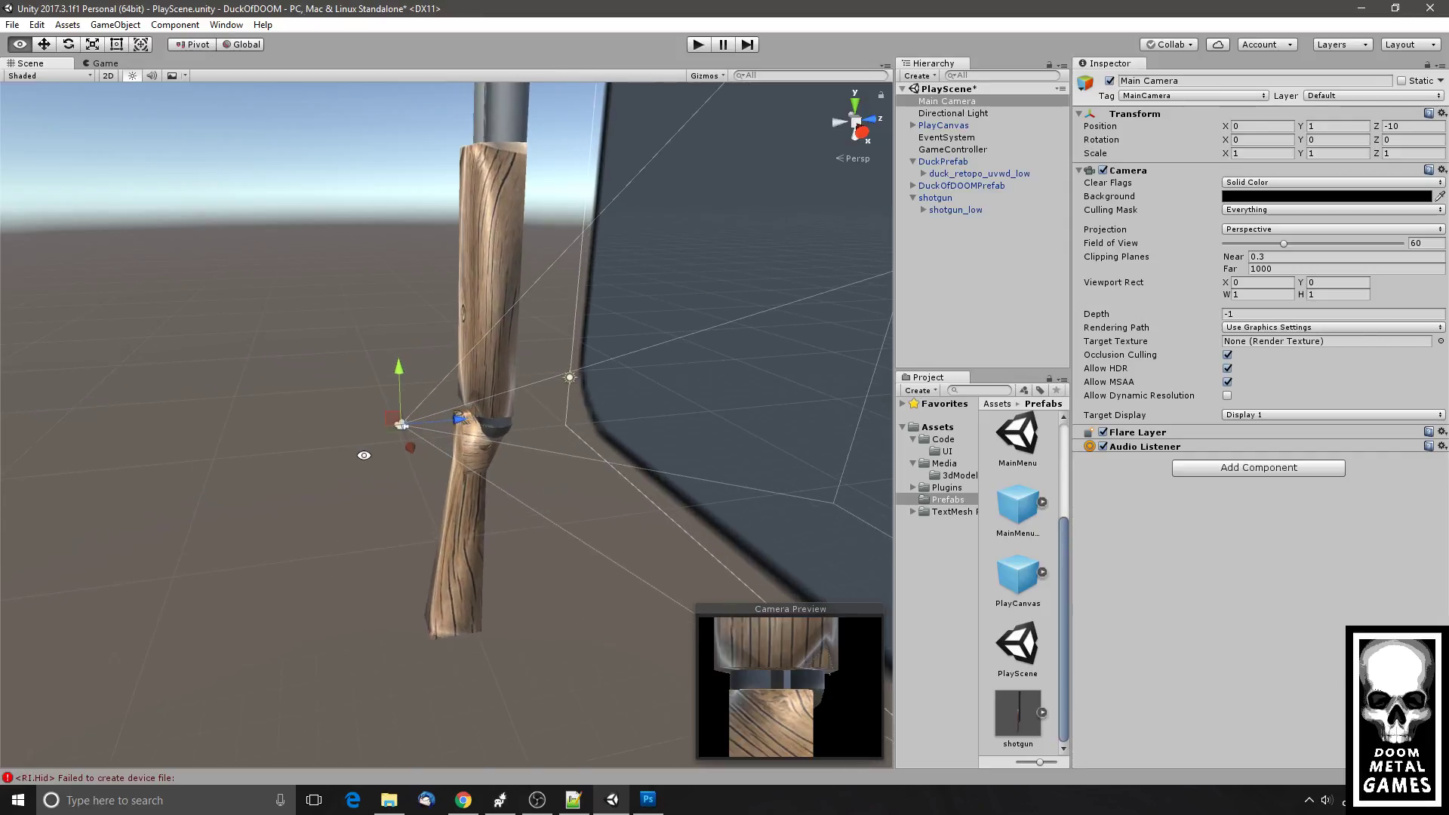
pyautogui.scroll(9, 420, 461)
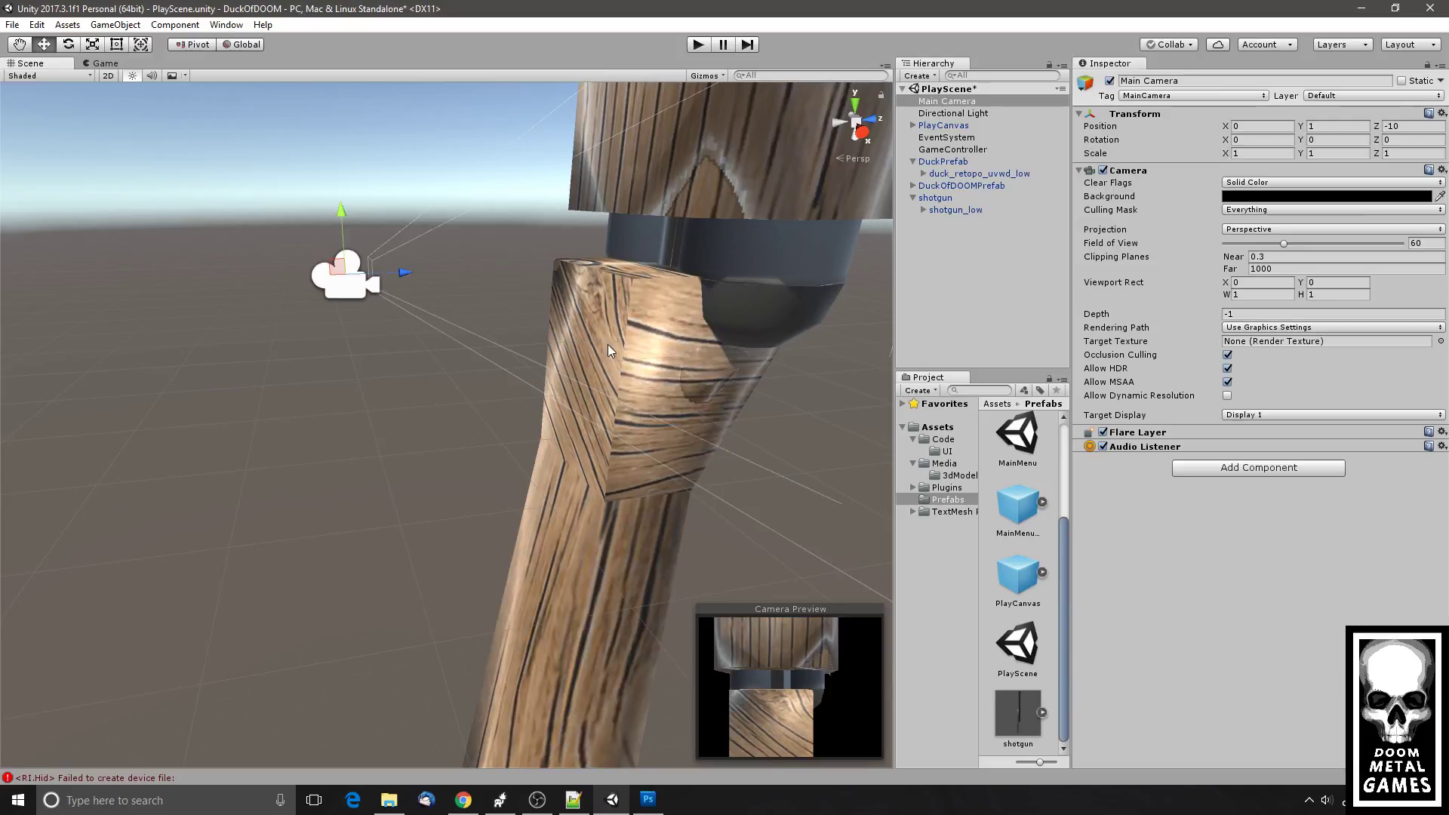
pyautogui.moveTo(565, 332); pyautogui.dragTo(494, 637)
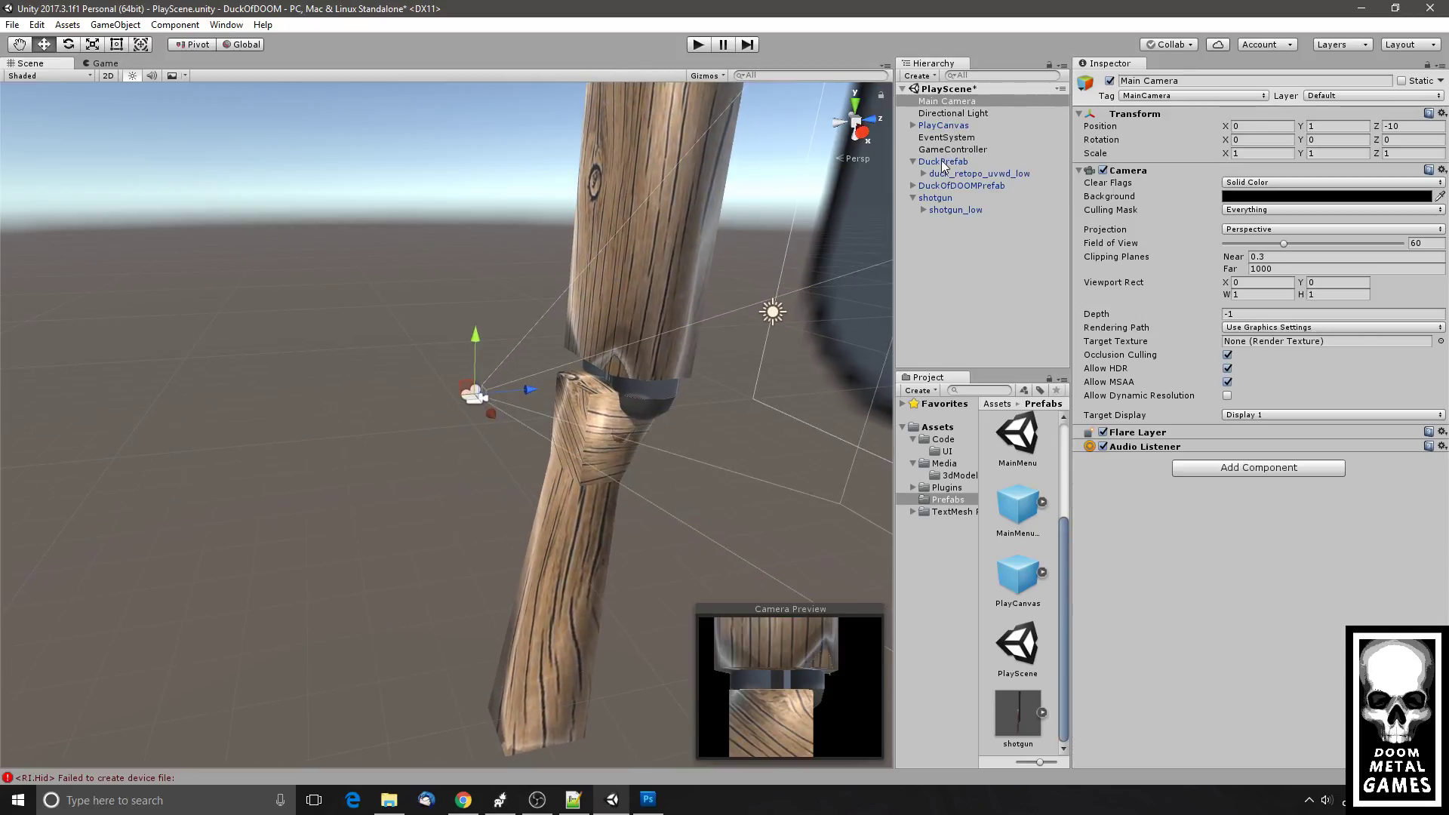
# - Try rotating the parent shotgun object to X 90 and Y 90
pyautogui.click(939, 201)
pyautogui.moveTo(779, 270); pyautogui.dragTo(733, 340)
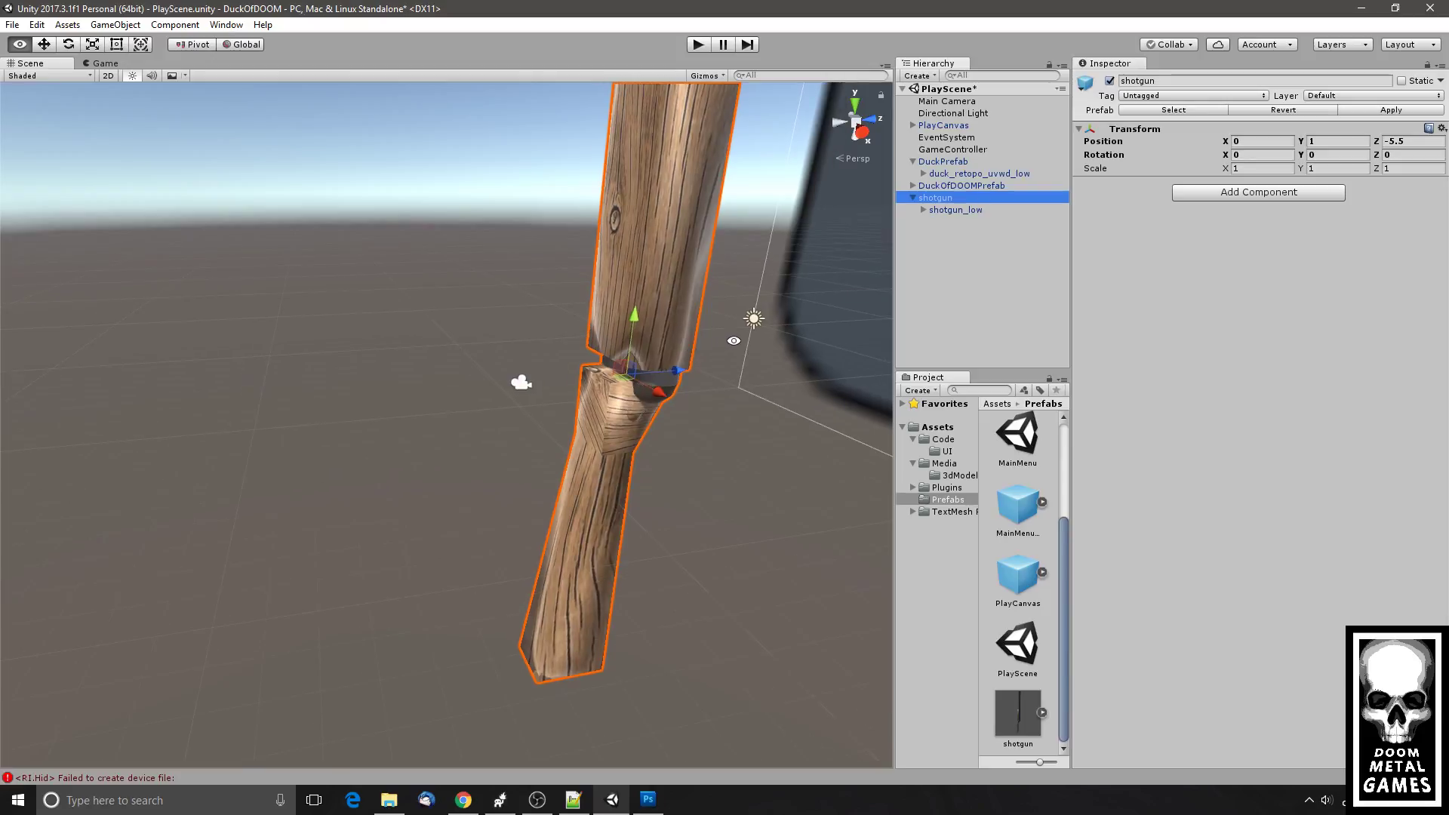
pyautogui.click(1253, 141)
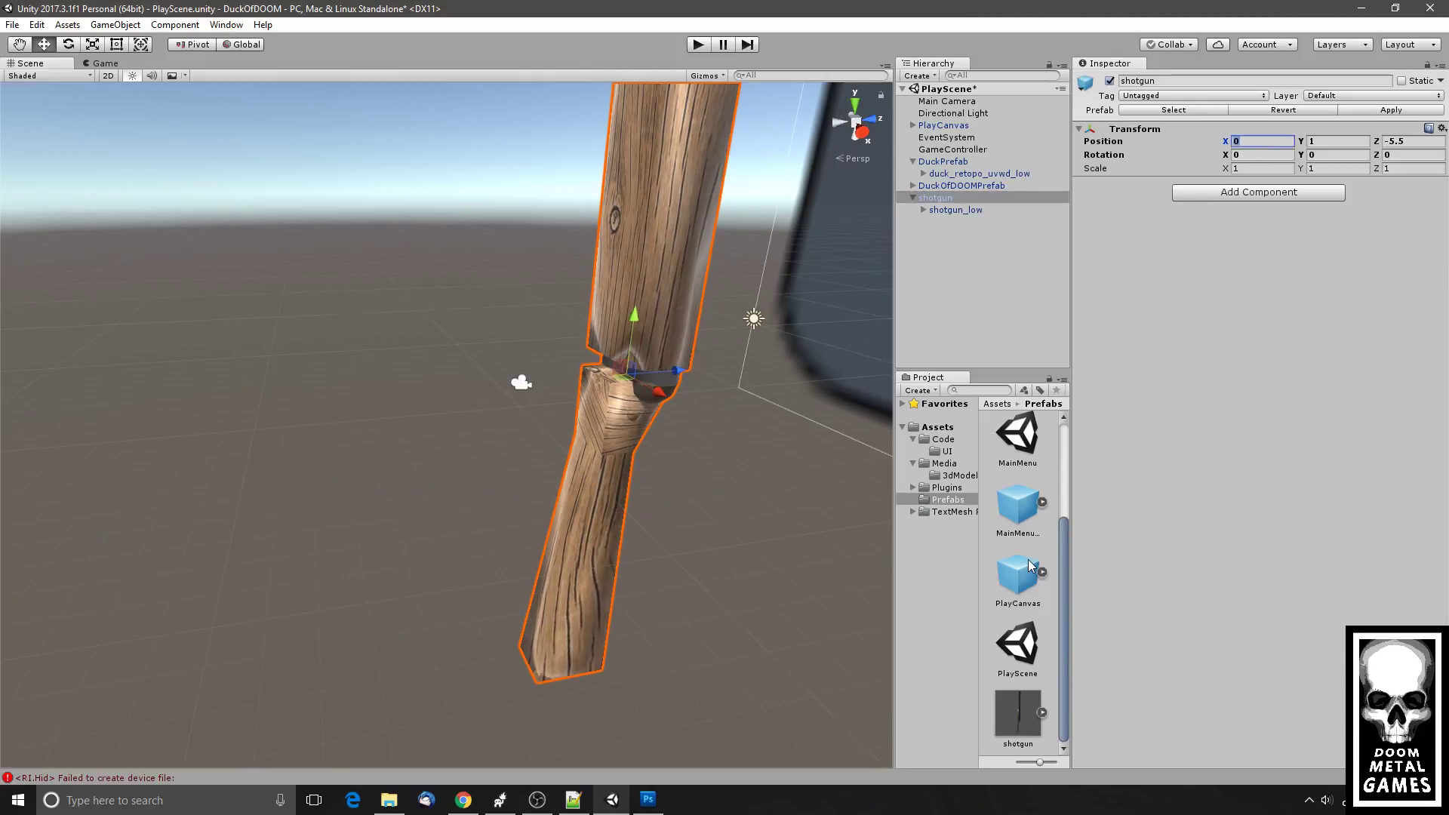
pyautogui.write('9')
pyautogui.press('BackSpace')
pyautogui.click(1262, 155)
pyautogui.write('90')
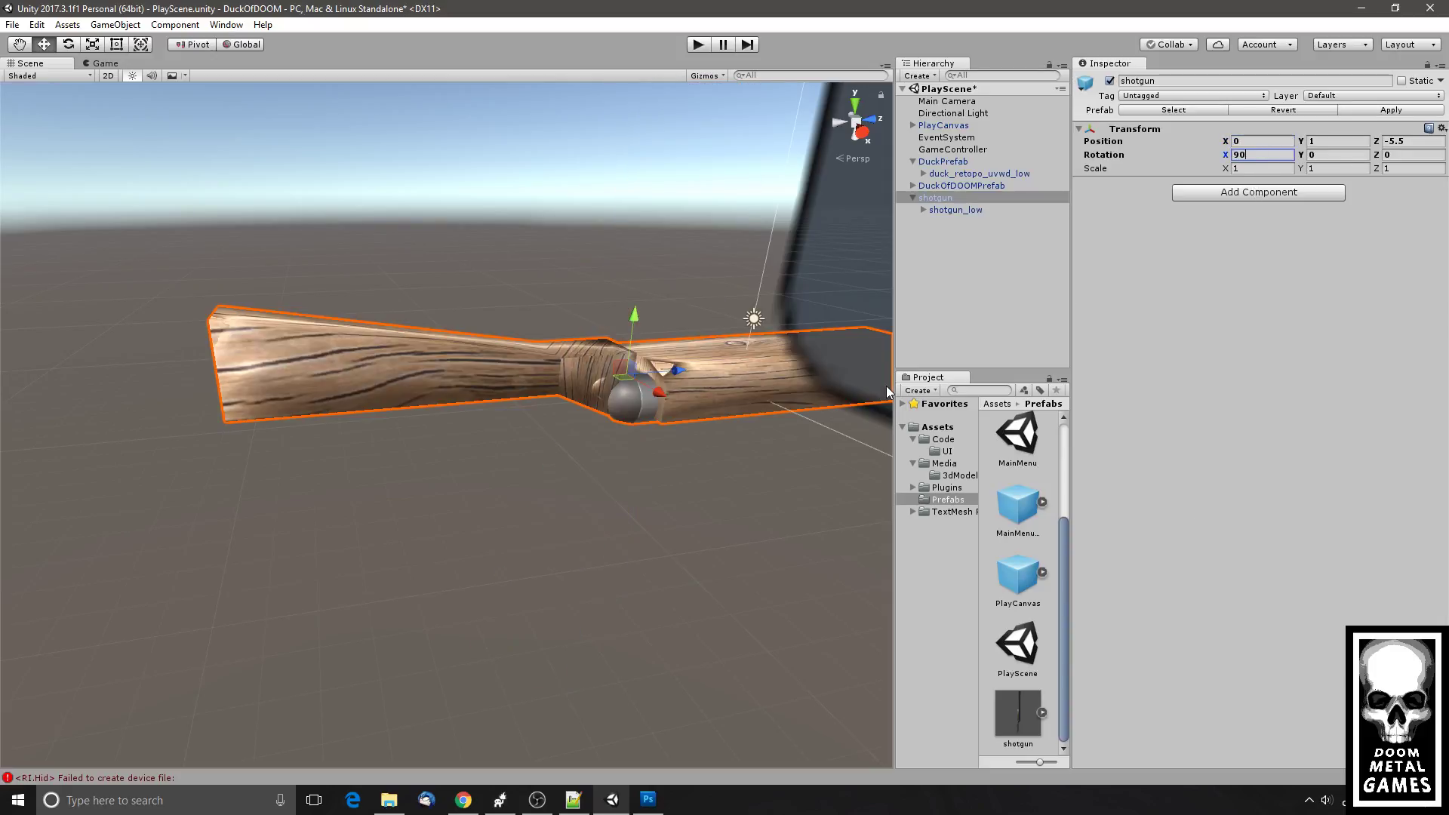
pyautogui.press('Tab')
pyautogui.write('90')
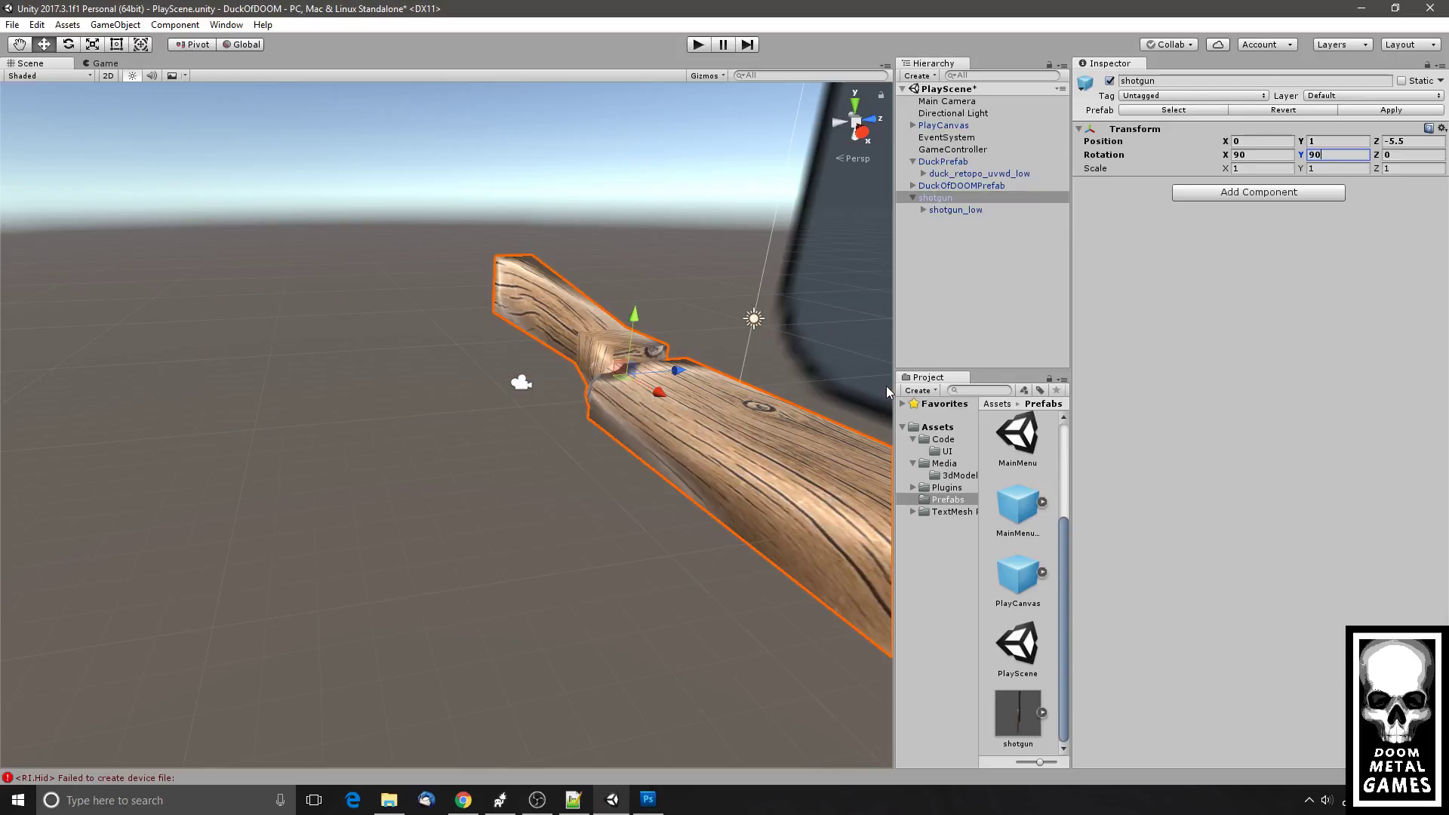
# - Set the parent shotgun's rotation to Y 0 and Z 180
pyautogui.press('Tab')
pyautogui.hotkey('shift', 'Tab')
pyautogui.write('0')
pyautogui.press('Tab')
pyautogui.write('180')
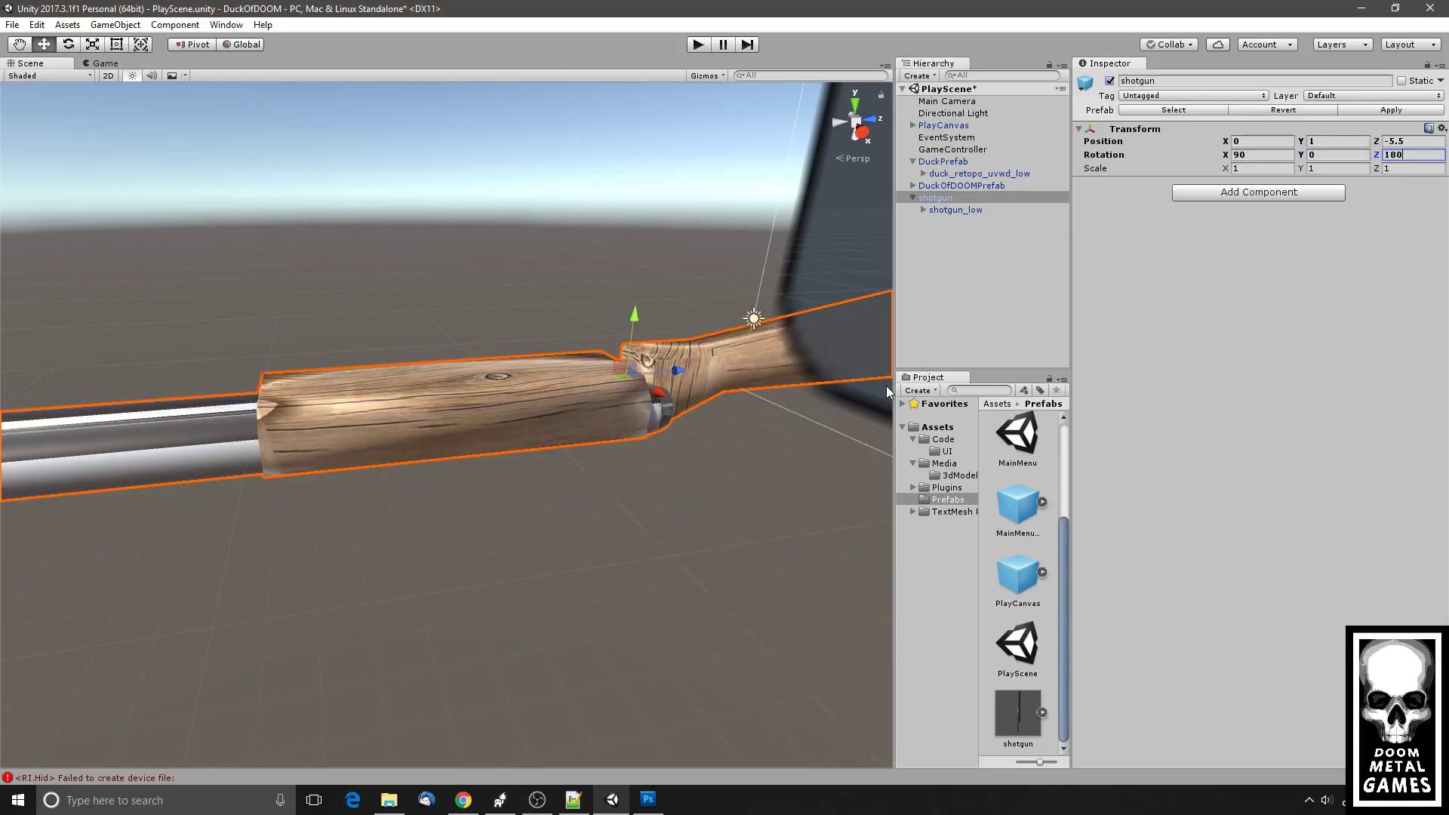
# - Try Y rotations of 90 and 48 on the parent shotgun, and settle on Y 180
pyautogui.hotkey('shift', 'Tab')
pyautogui.write('90')
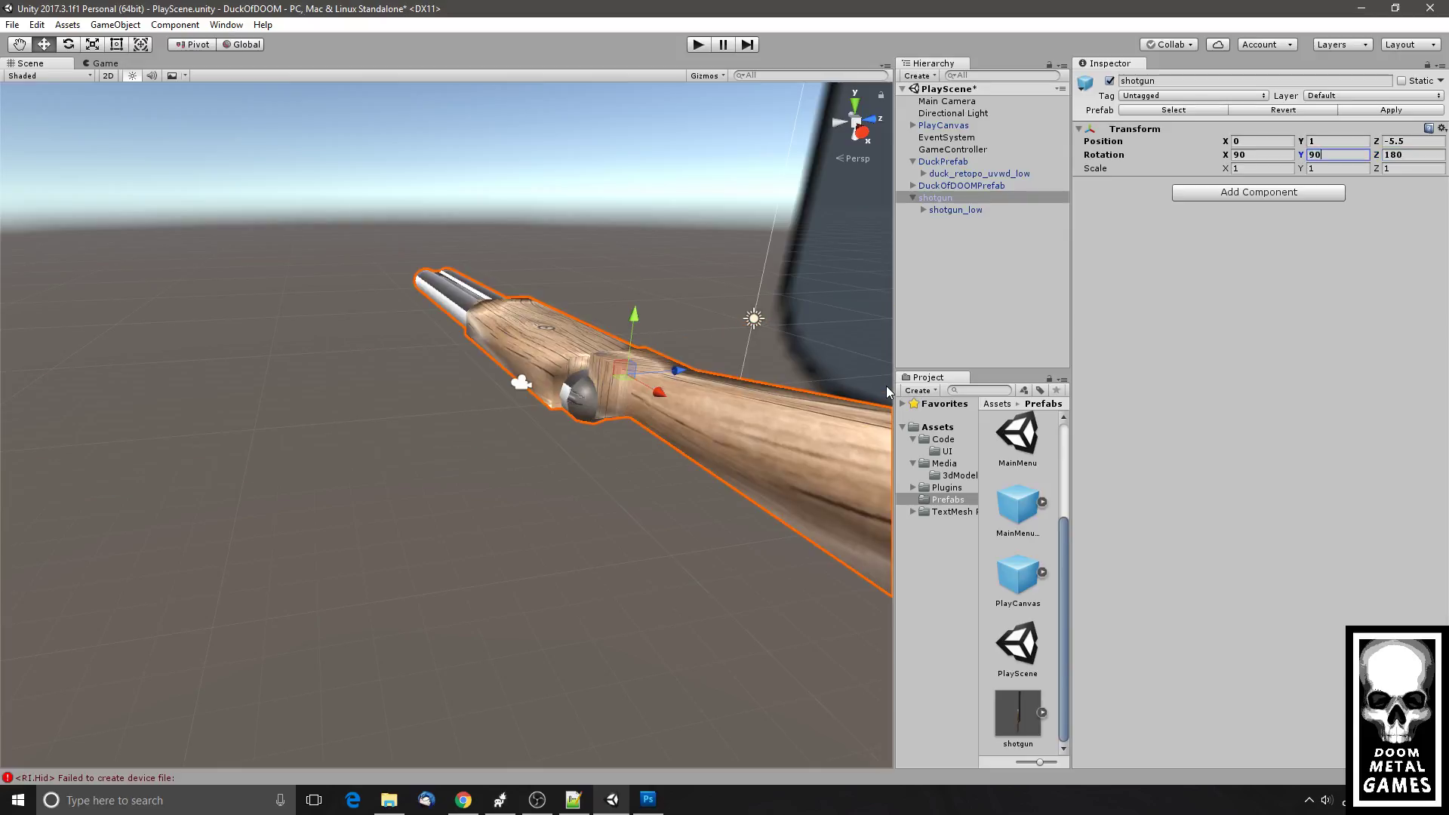
pyautogui.press('BackSpace')
pyautogui.press('BackSpace')
pyautogui.write('48')
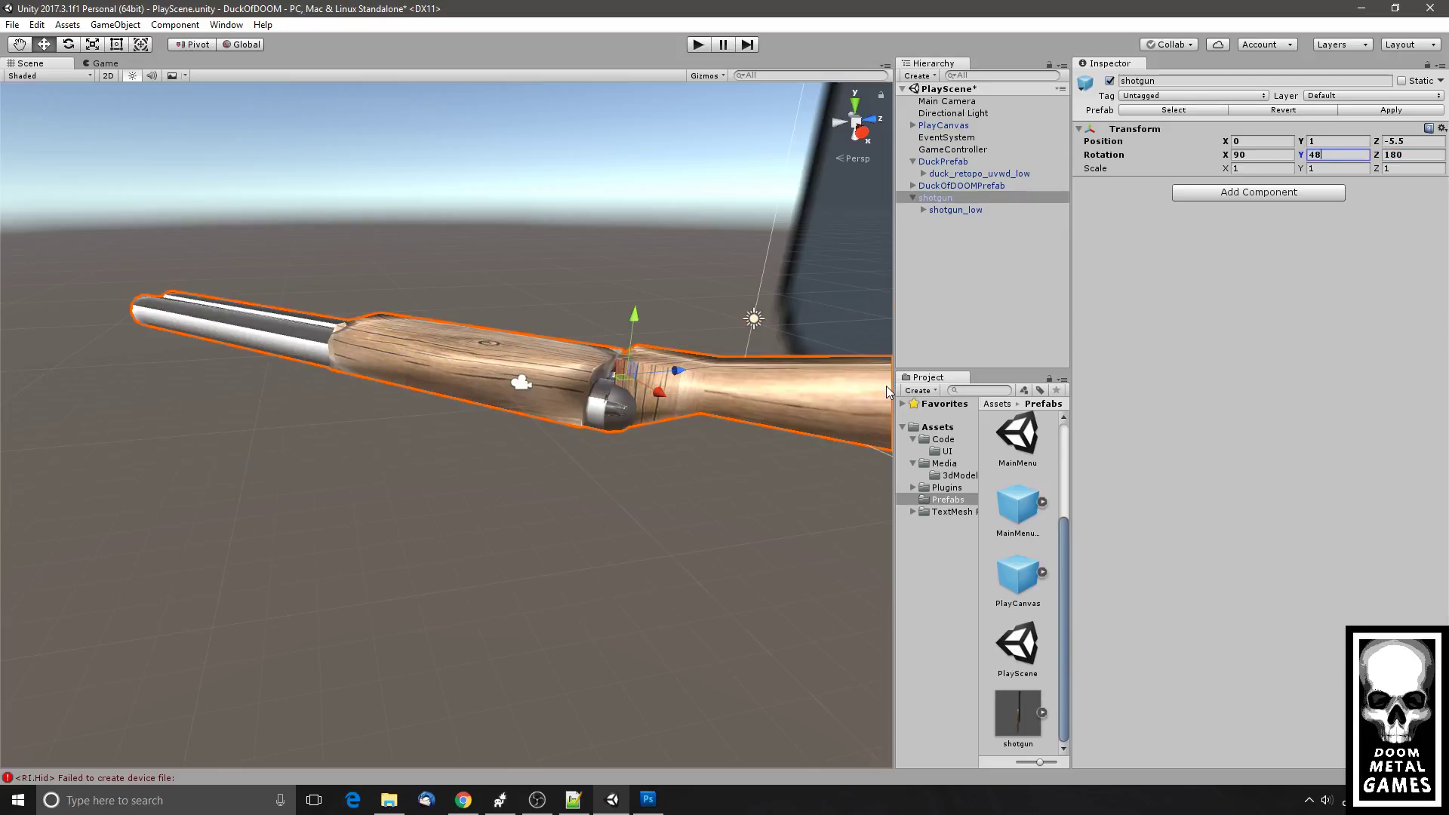
pyautogui.press('BackSpace')
pyautogui.press('BackSpace')
pyautogui.write('180')
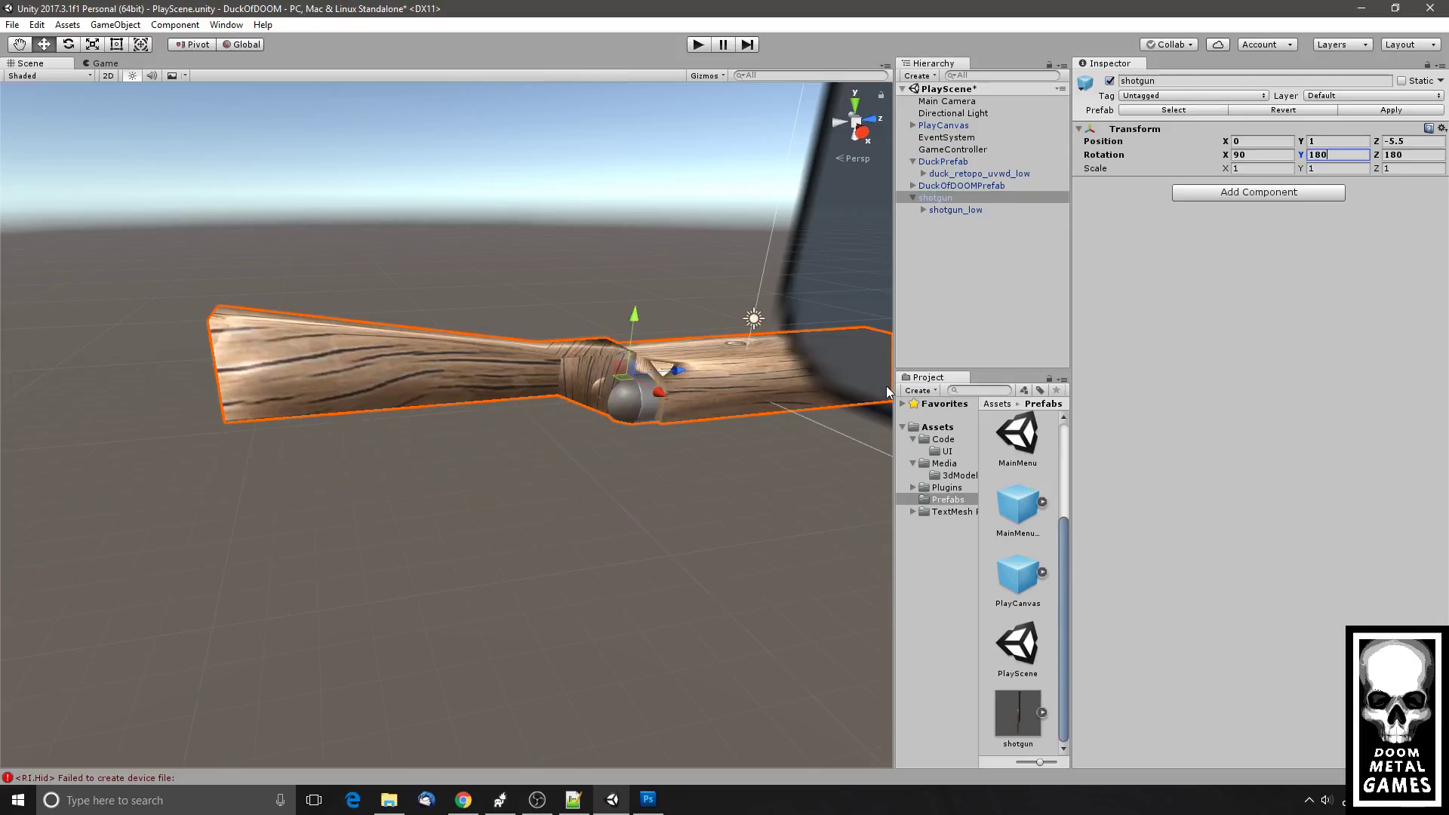
# - Try an X rotation of 0 on the parent shotgun, and change it to X 180
pyautogui.hotkey('shift', 'Tab')
pyautogui.write('0')
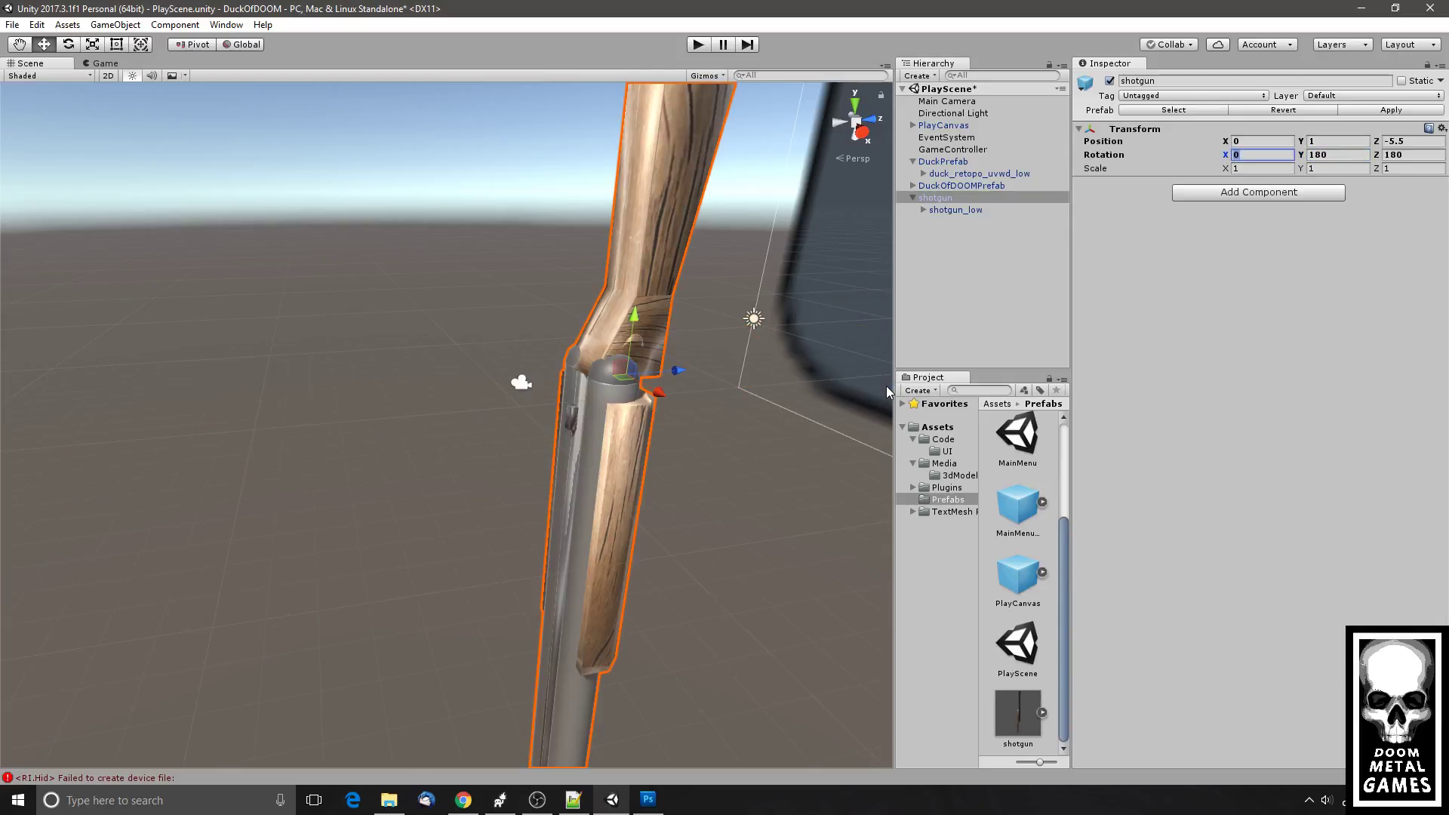
pyautogui.press('BackSpace')
pyautogui.write('180')
pyautogui.press('Tab')
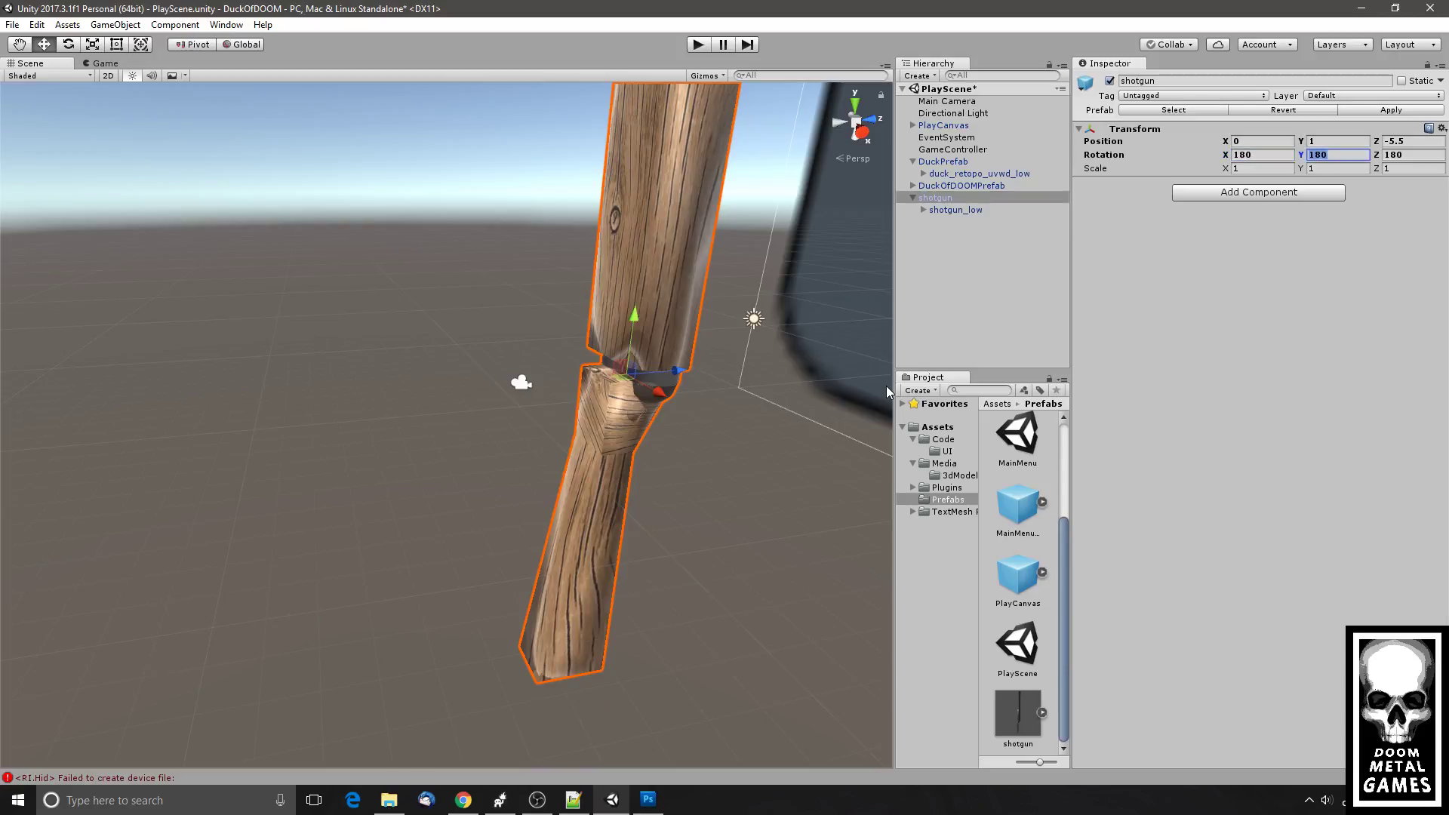
# - Try X rotations of 0 and 90 on the parent shotgun, combining X 90 with Y 90
pyautogui.hotkey('shift', 'Tab')
pyautogui.write('0')
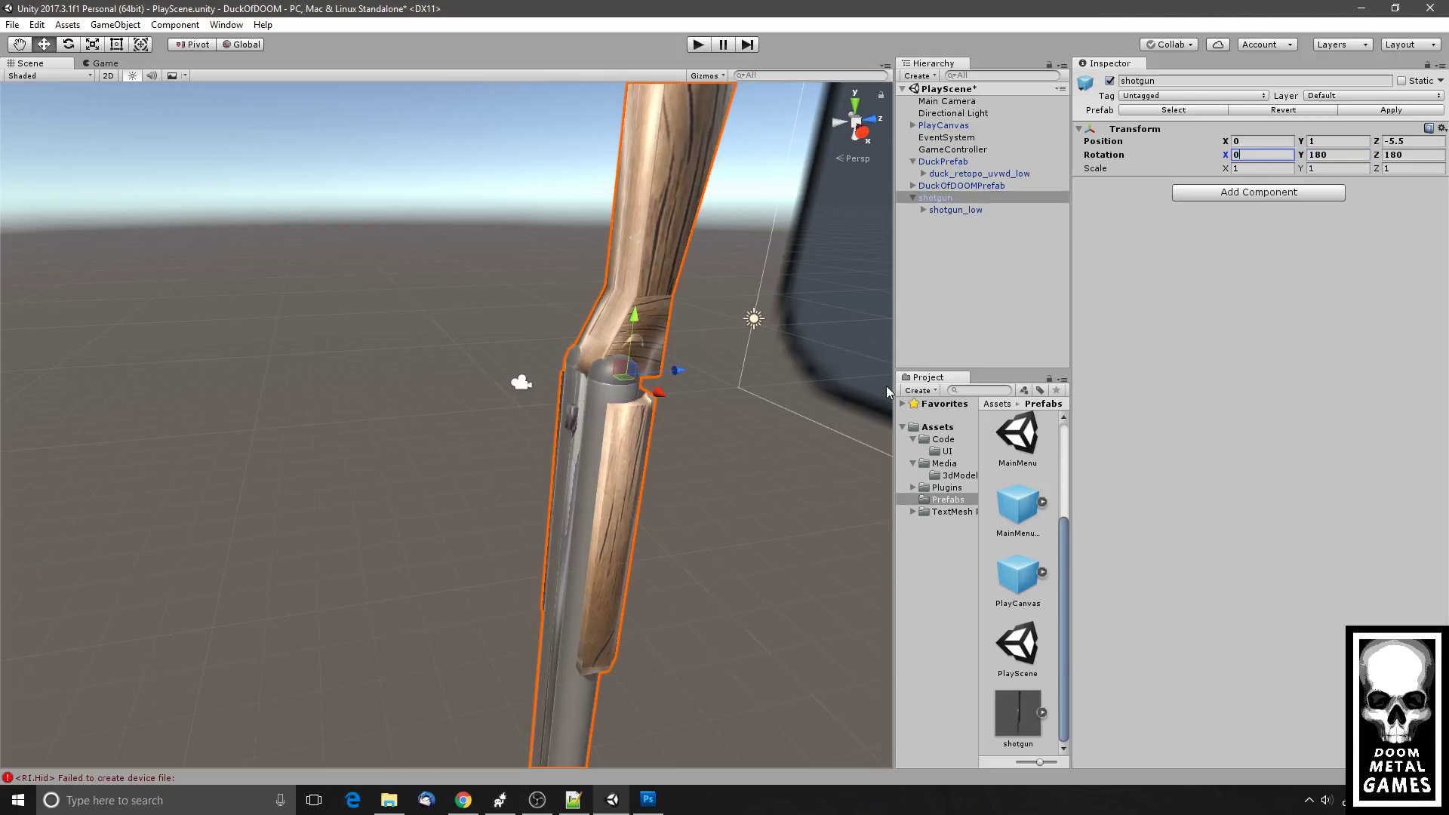
pyautogui.press('BackSpace')
pyautogui.write('90')
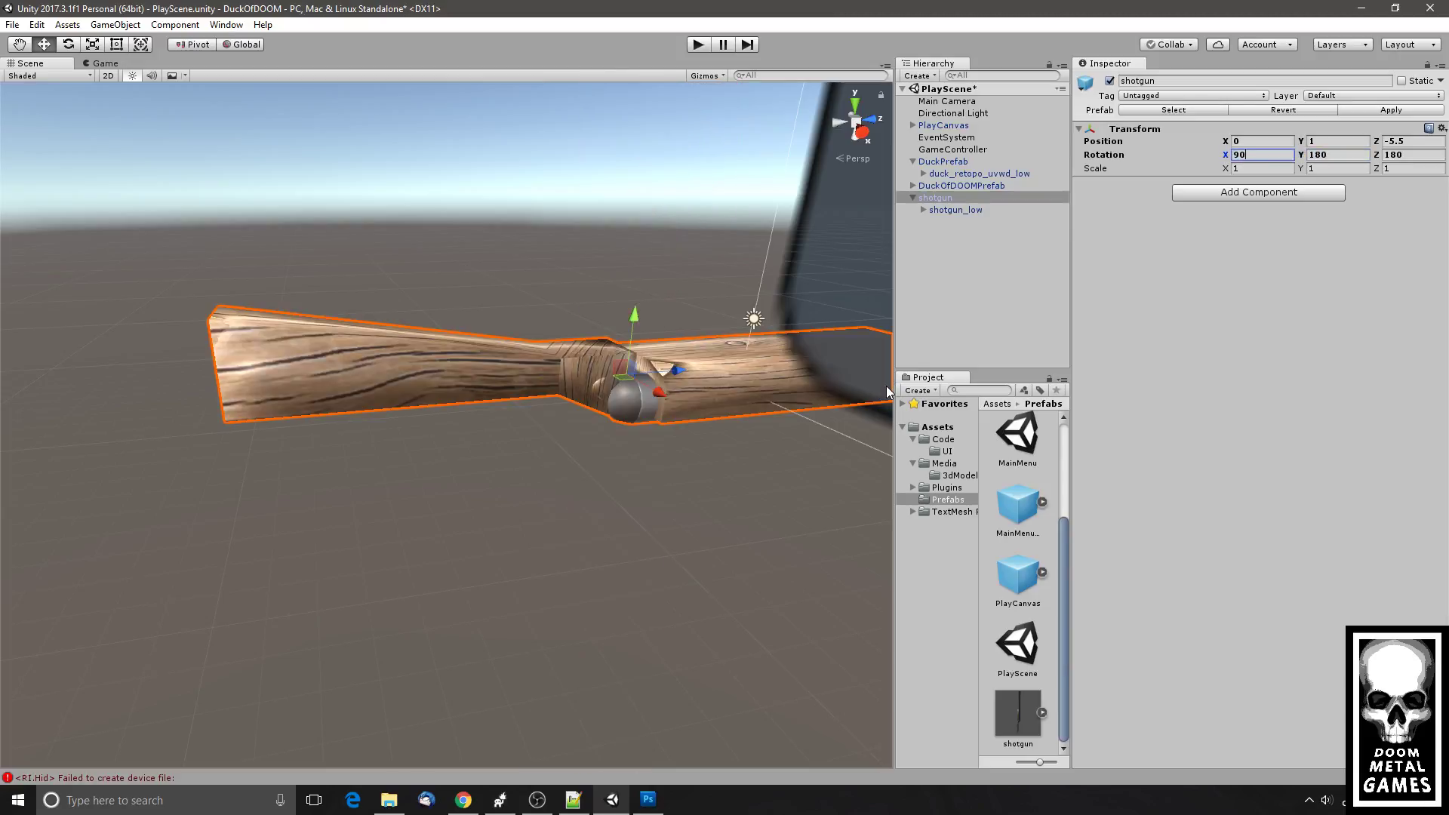
pyautogui.press('Tab')
pyautogui.write('90')
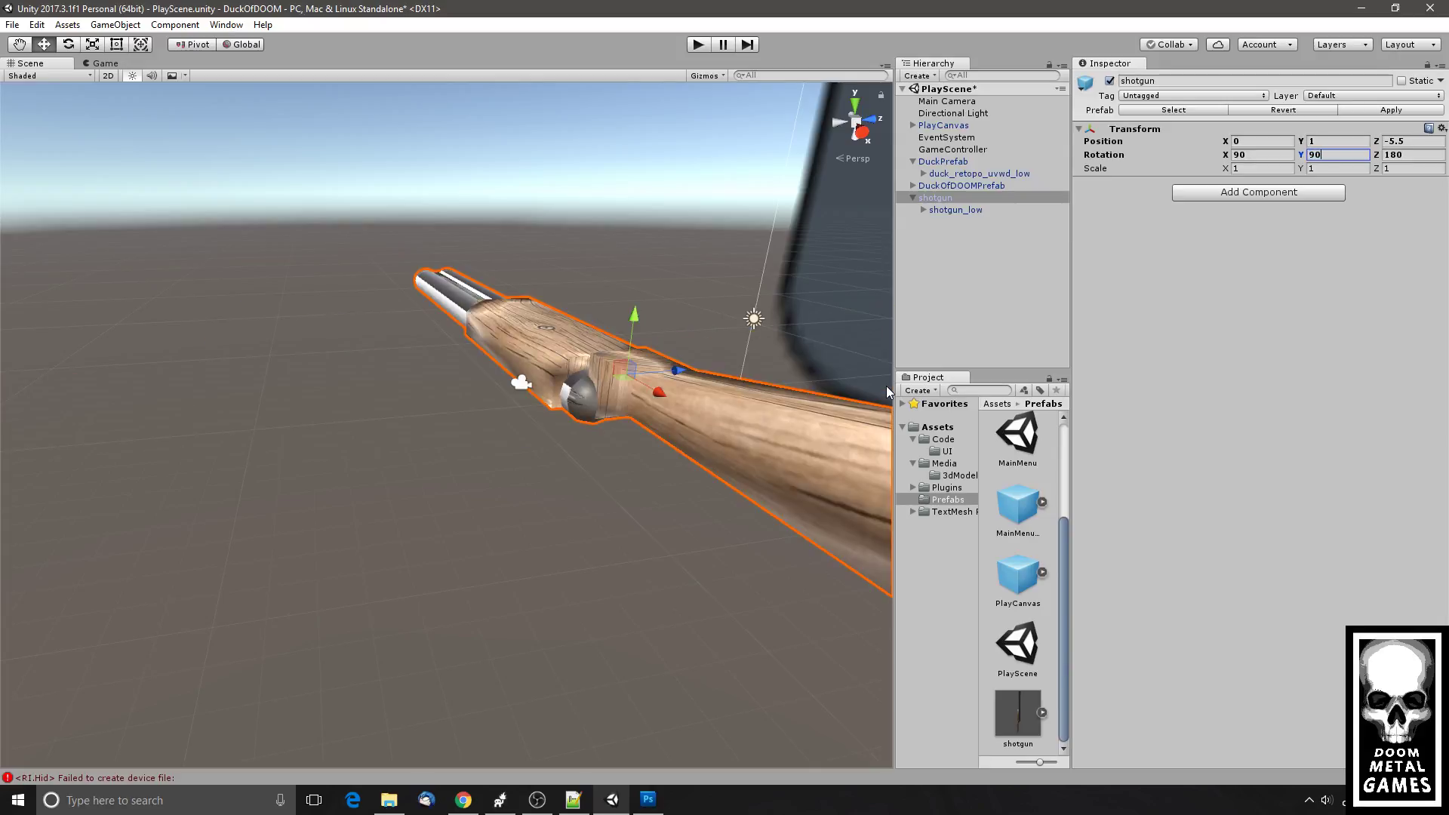
# - Try Z rotations of 90 and -90 on the parent shotgun
pyautogui.press('Tab')
pyautogui.write('90')
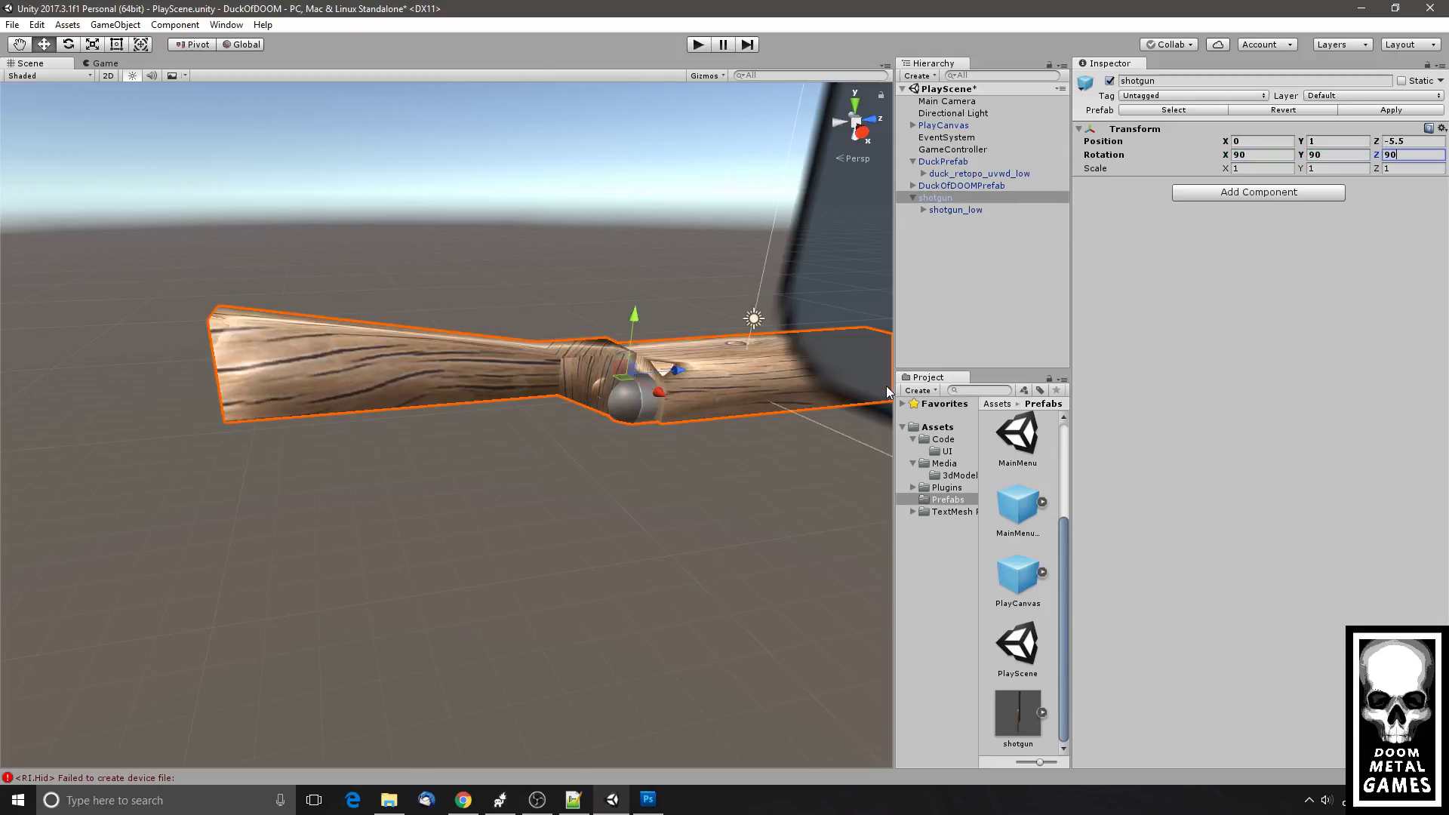
pyautogui.press('BackSpace')
pyautogui.press('BackSpace')
pyautogui.write('-90')
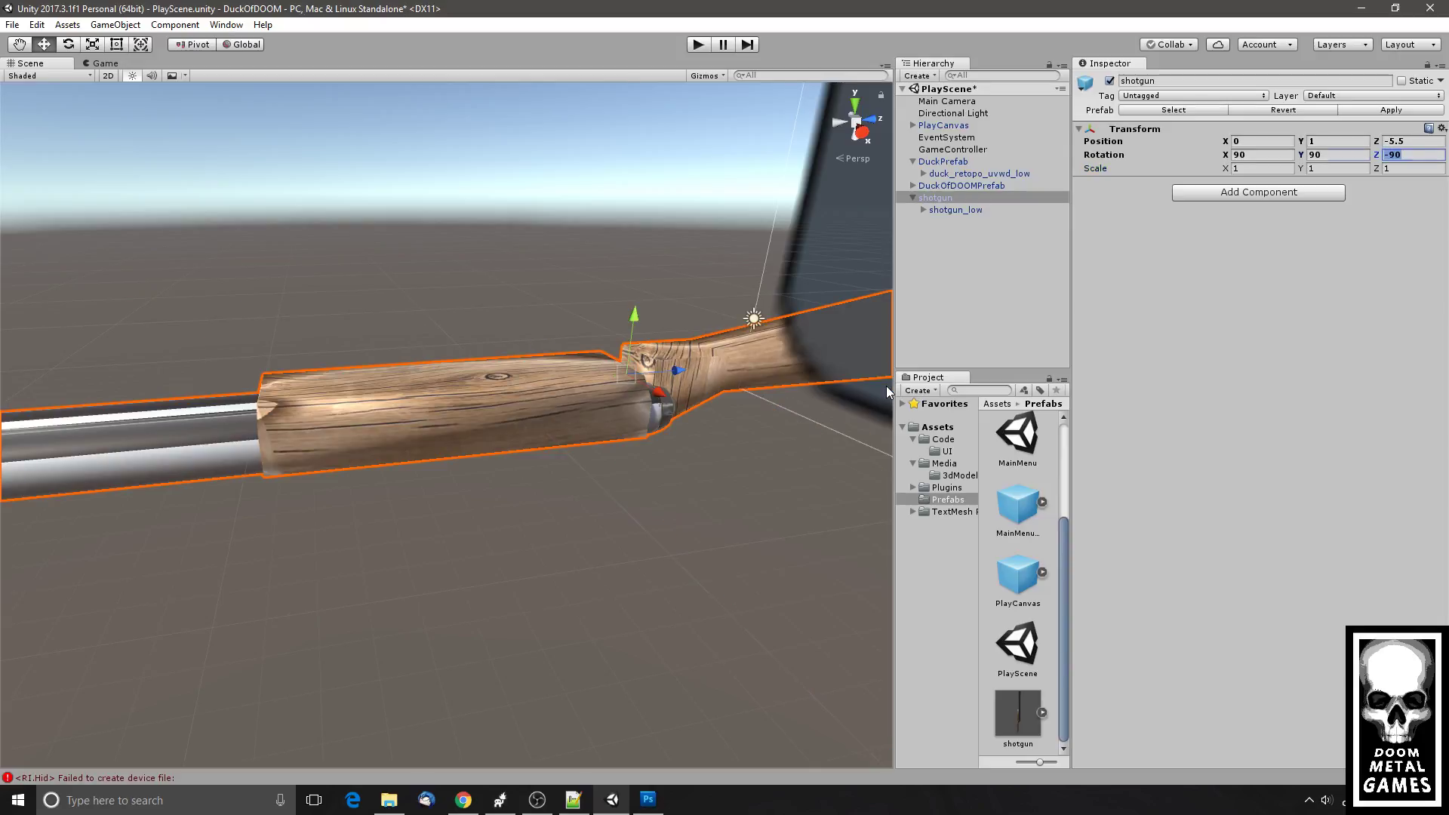
# - Try a Y rotation of -90 on the parent shotgun with Z rotations of 90 and 180
pyautogui.hotkey('shift', 'Tab')
pyautogui.write('-90')
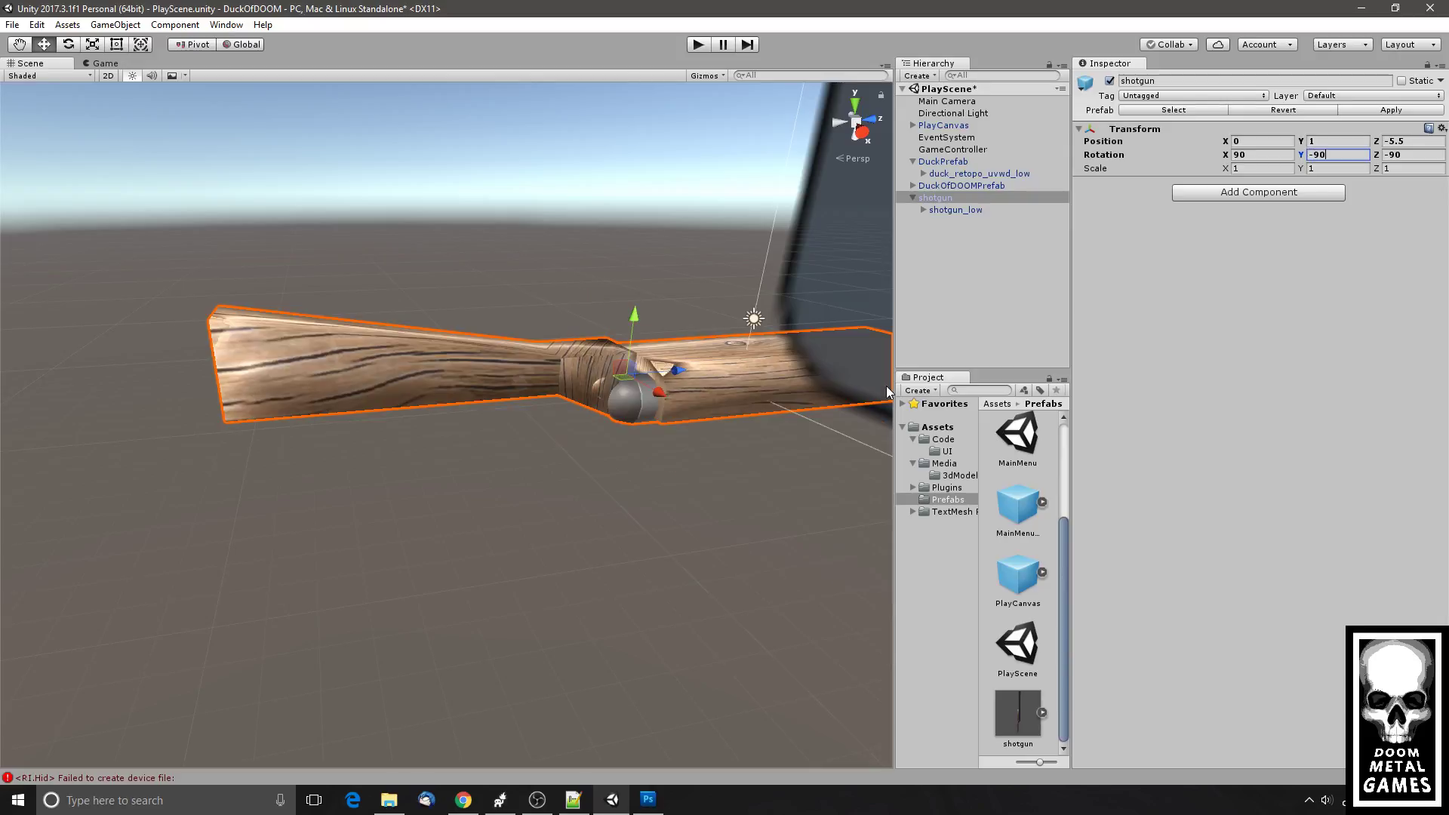
pyautogui.press('Tab')
pyautogui.write('90')
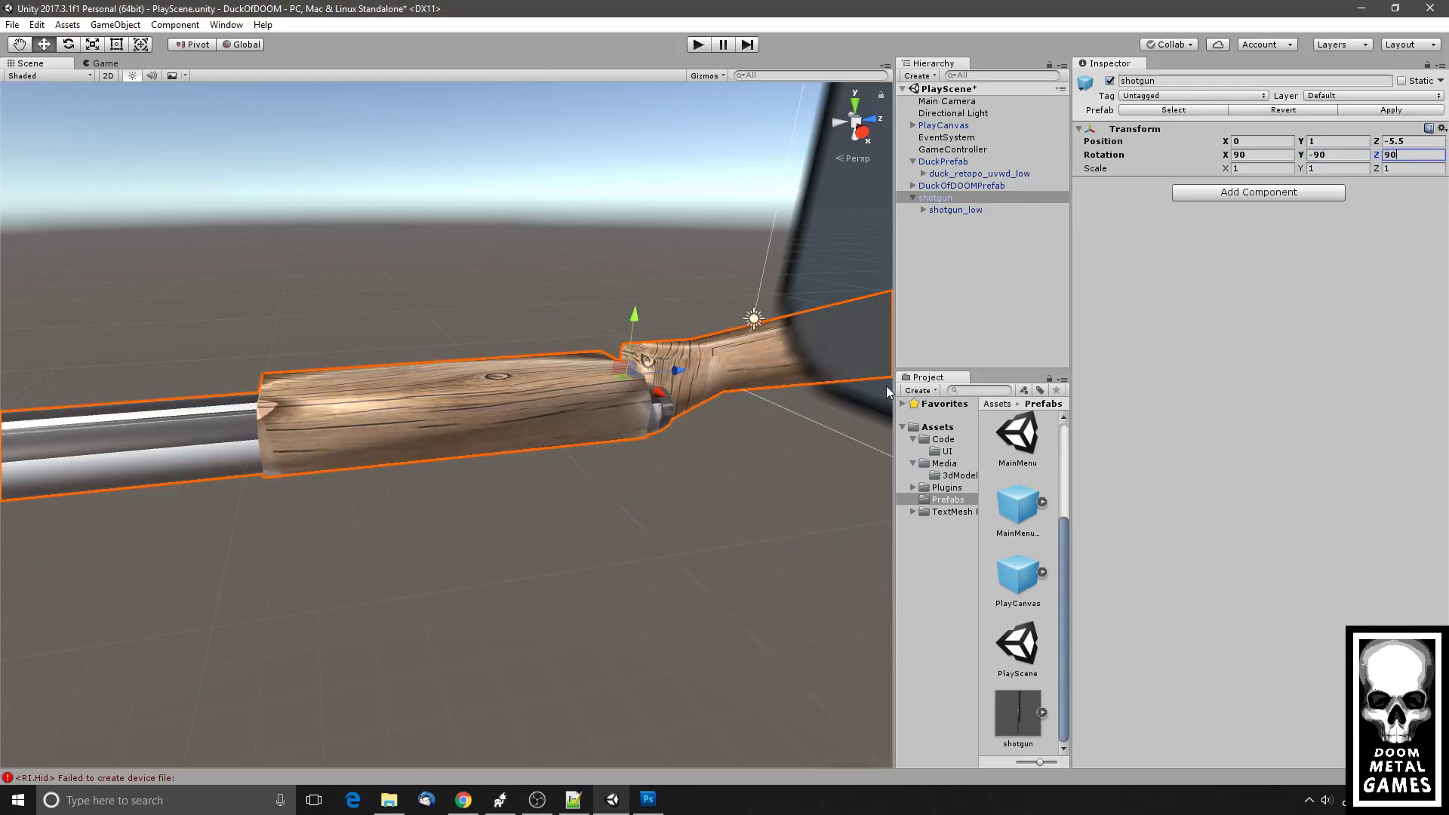
pyautogui.press('BackSpace')
pyautogui.press('BackSpace')
pyautogui.write('180')
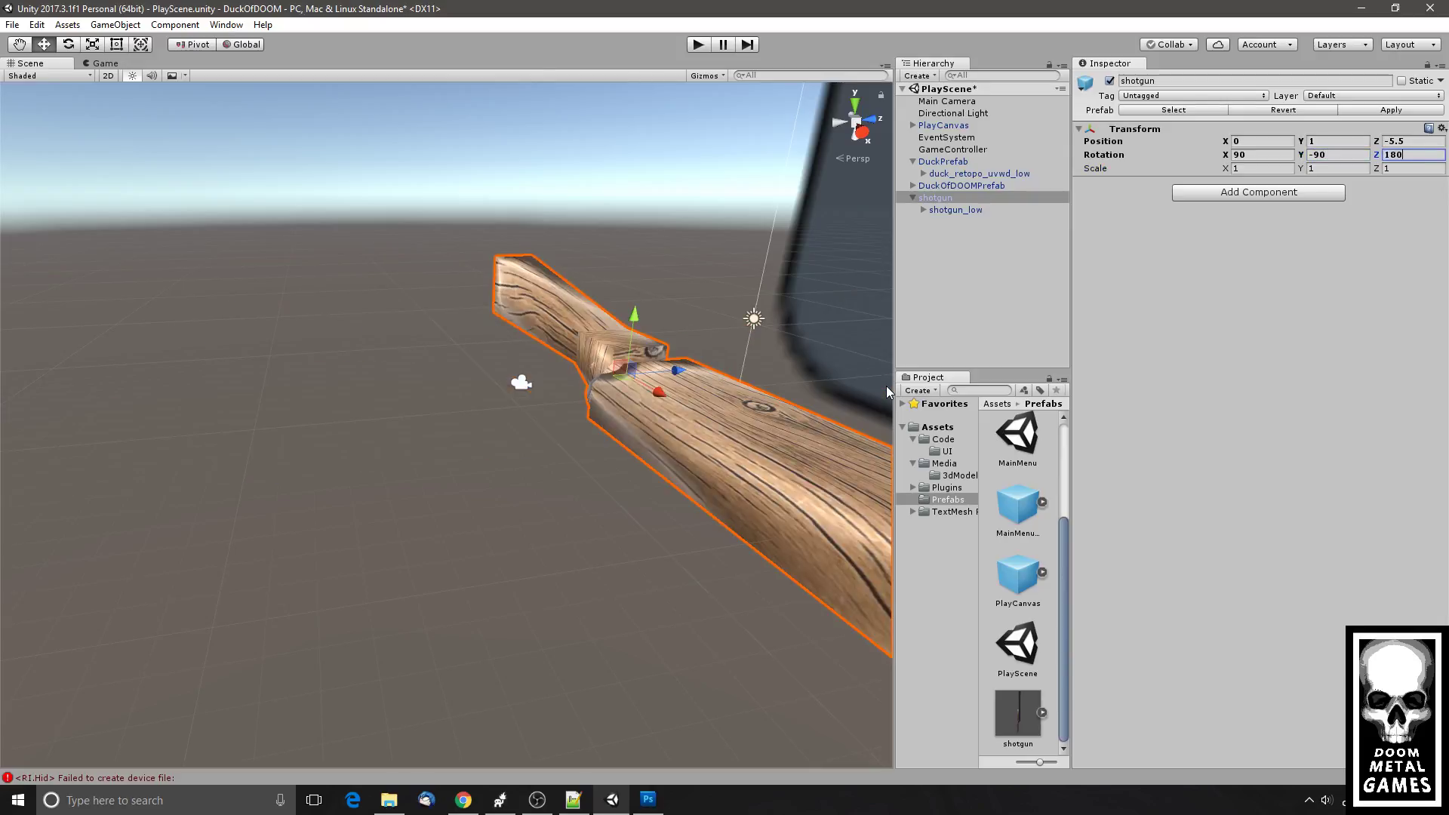
# - Set the parent shotgun's X rotation to 180, try Y 90, and settle on a Y rotation of 0
pyautogui.hotkey('shift', 'Tab')
pyautogui.hotkey('shift', 'Tab')
pyautogui.write('180')
pyautogui.press('Tab')
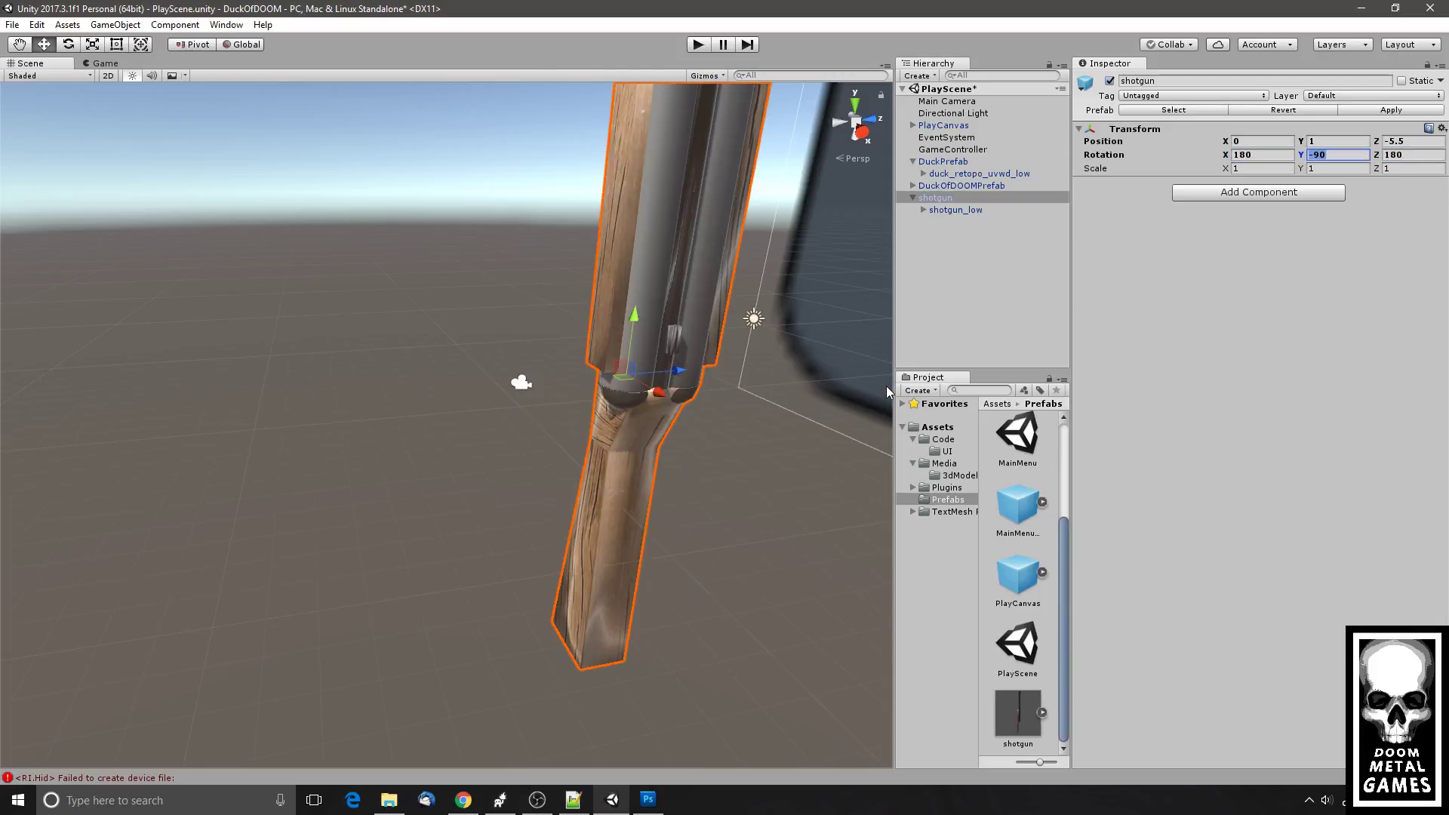
pyautogui.write('90')
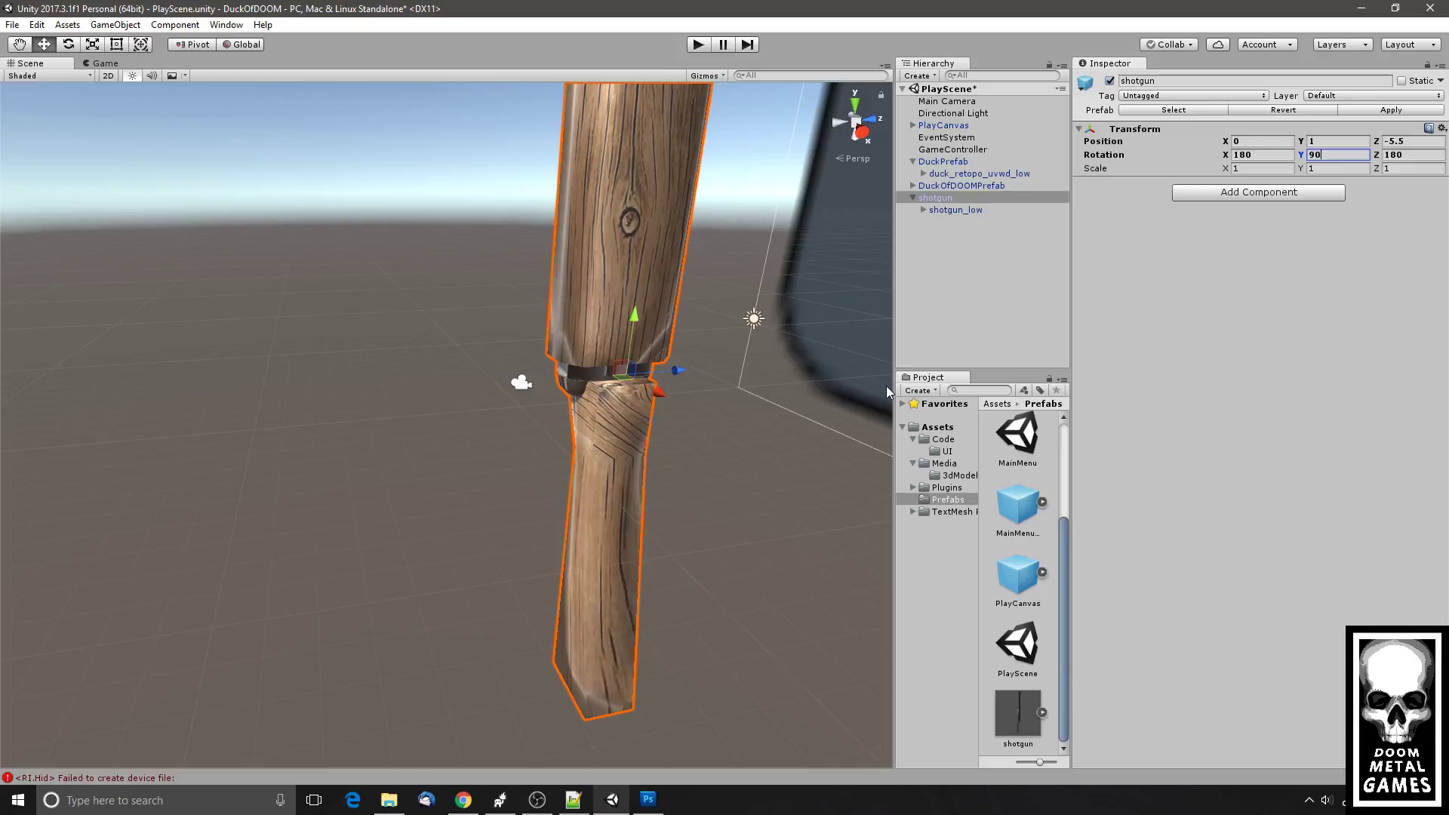
pyautogui.press('BackSpace')
pyautogui.press('BackSpace')
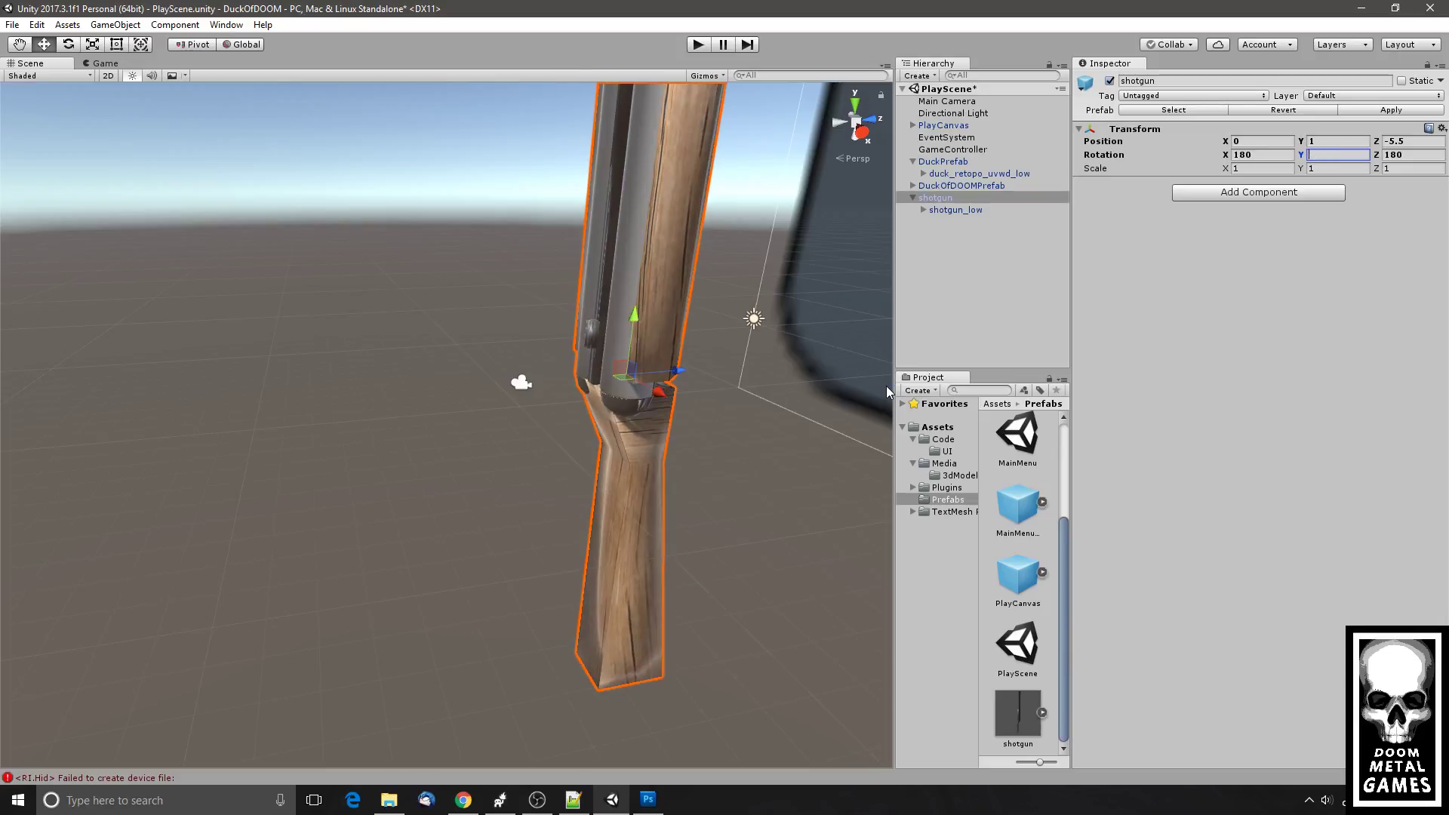
pyautogui.press('Return')
# - Rotate the shotgun freehand about its X axis to about 259.5 degrees and check it in the Game view
pyautogui.moveTo(768, 414); pyautogui.dragTo(650, 421)
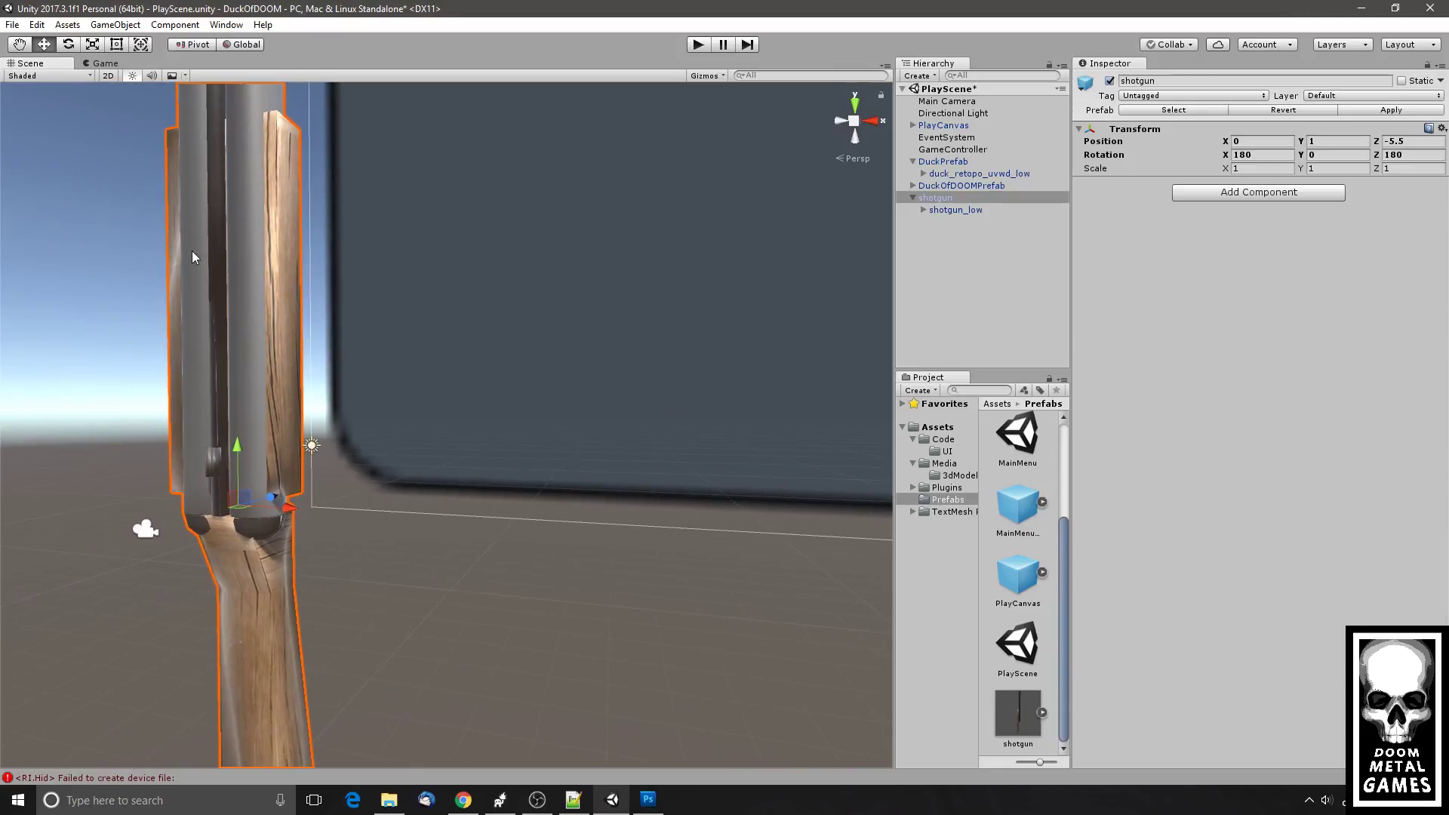
pyautogui.click(73, 46)
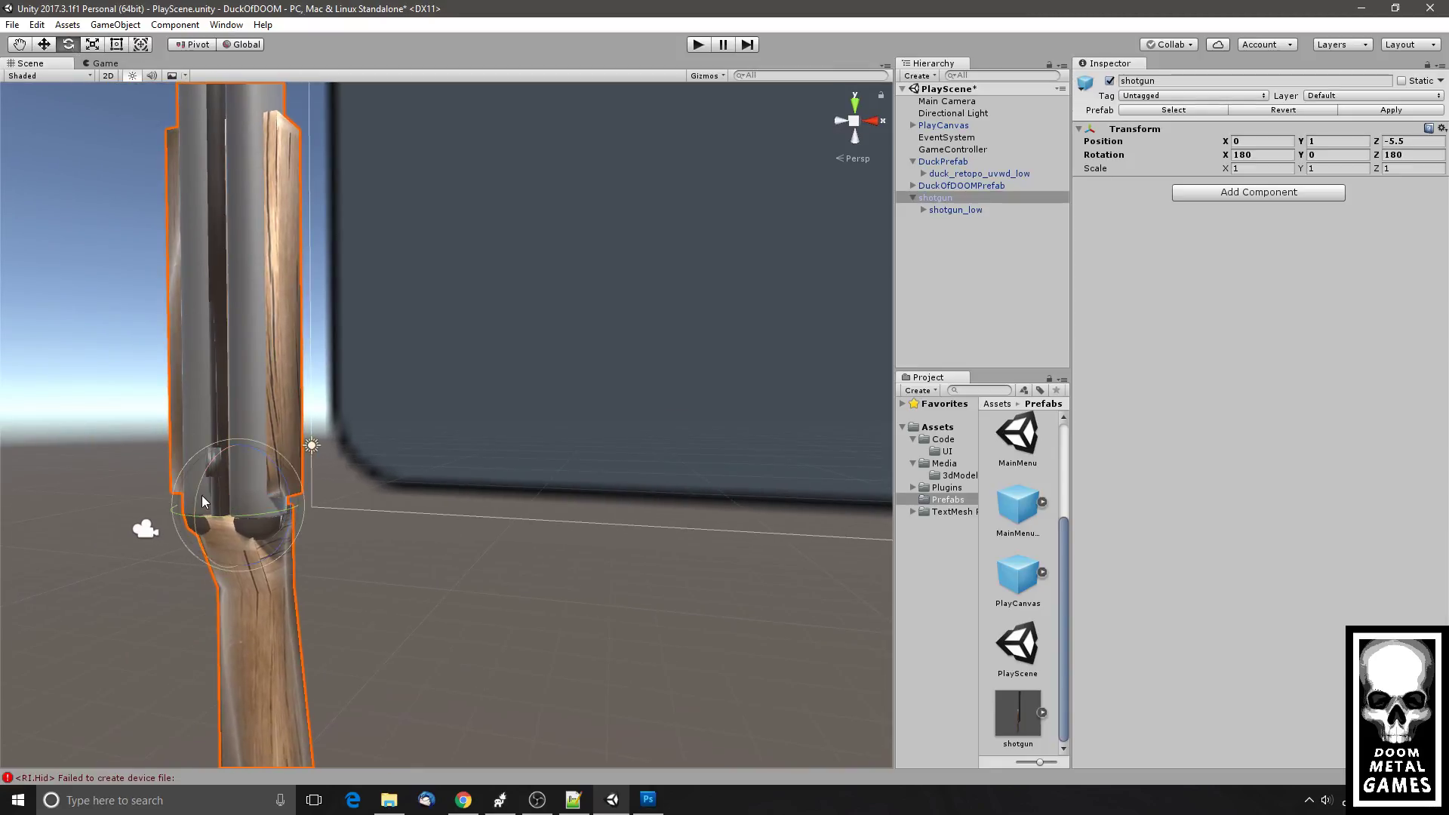
pyautogui.moveTo(202, 495); pyautogui.dragTo(269, 330)
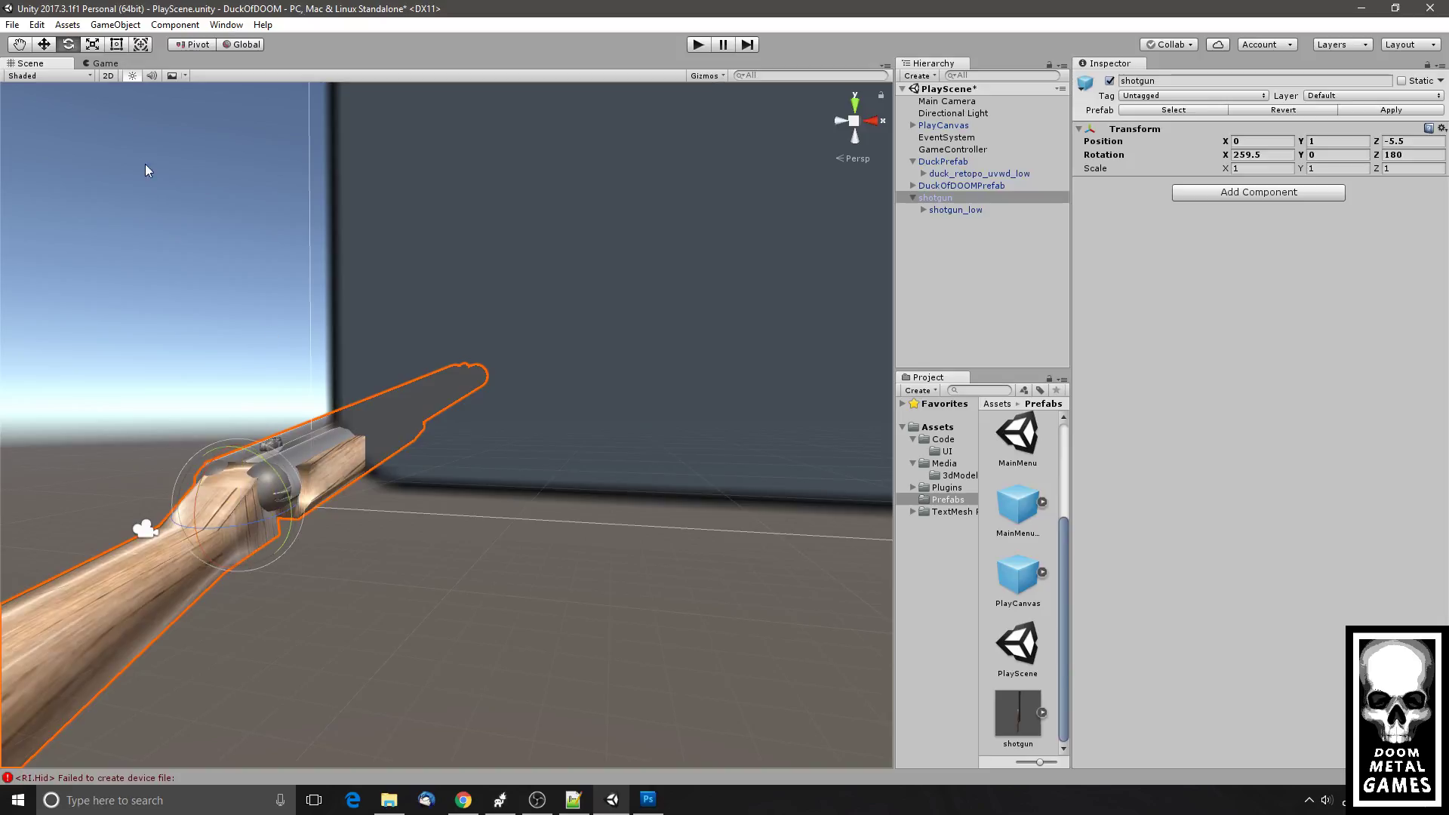
pyautogui.click(98, 63)
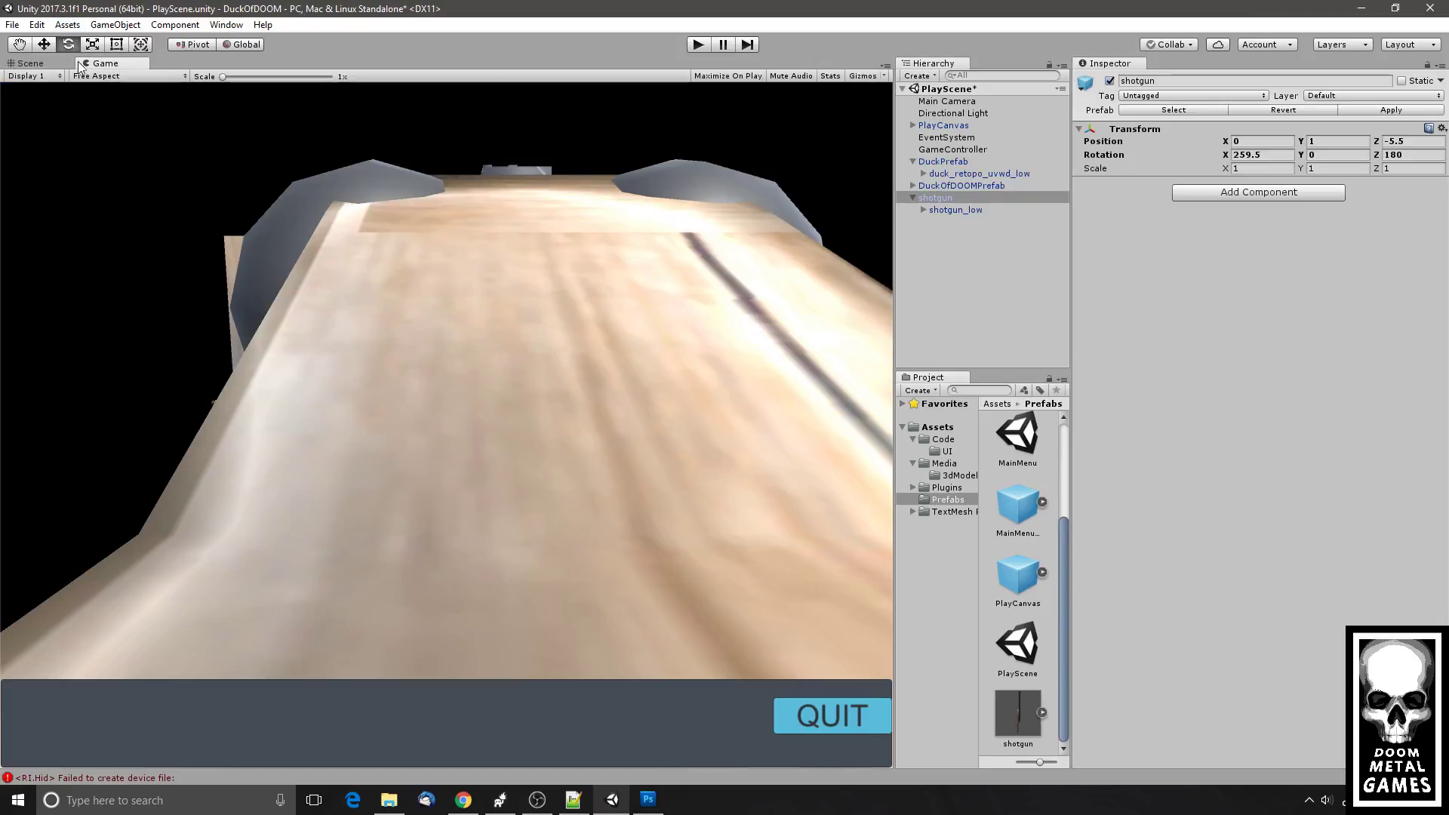
# - Move the shotgun down to about Y 0.07 and away from the camera to about Z 26.7, checking the Game view
pyautogui.click(39, 66)
pyautogui.click(44, 44)
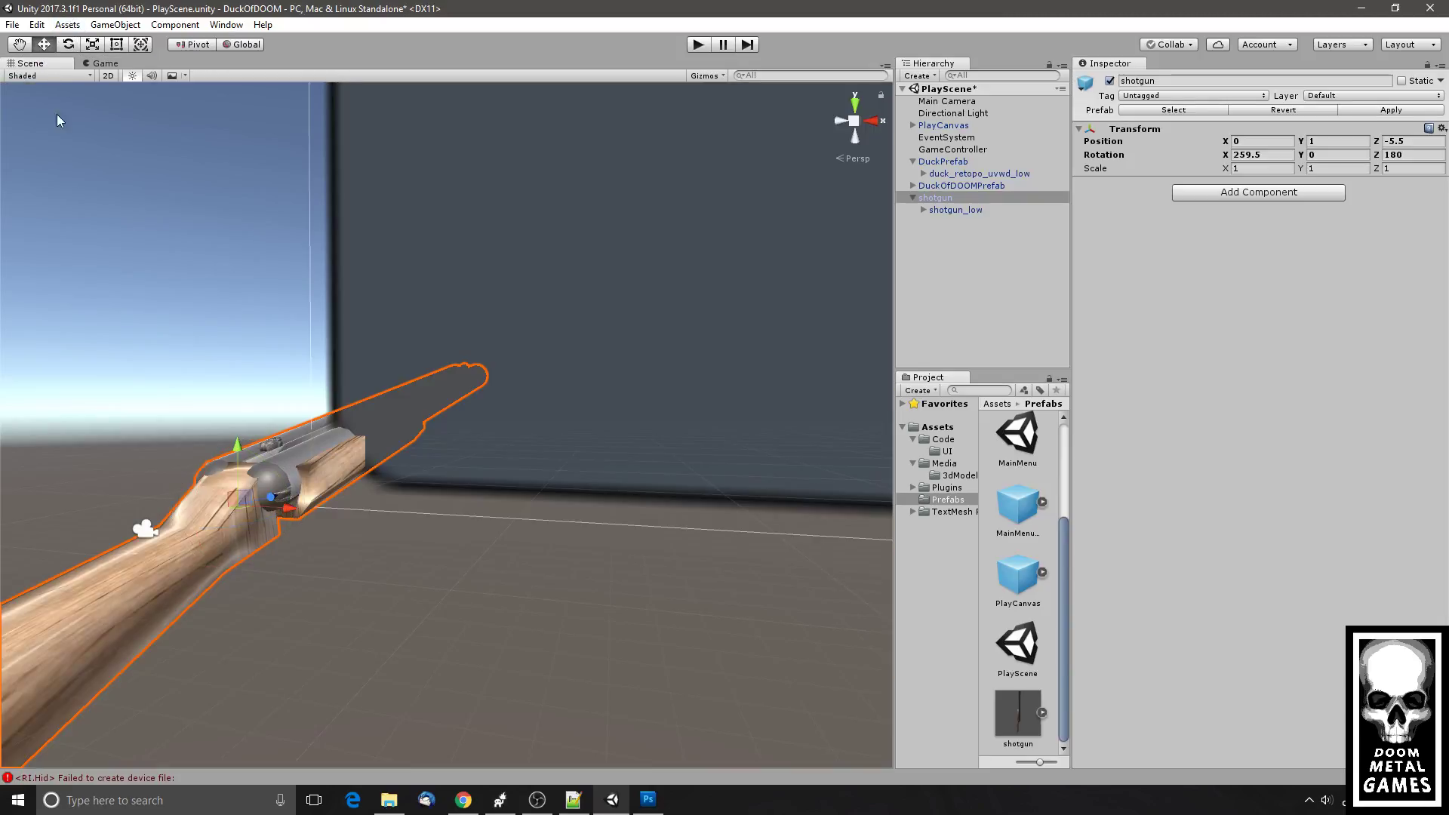
pyautogui.scroll(-2, 215, 381)
pyautogui.moveTo(250, 458); pyautogui.dragTo(252, 461)
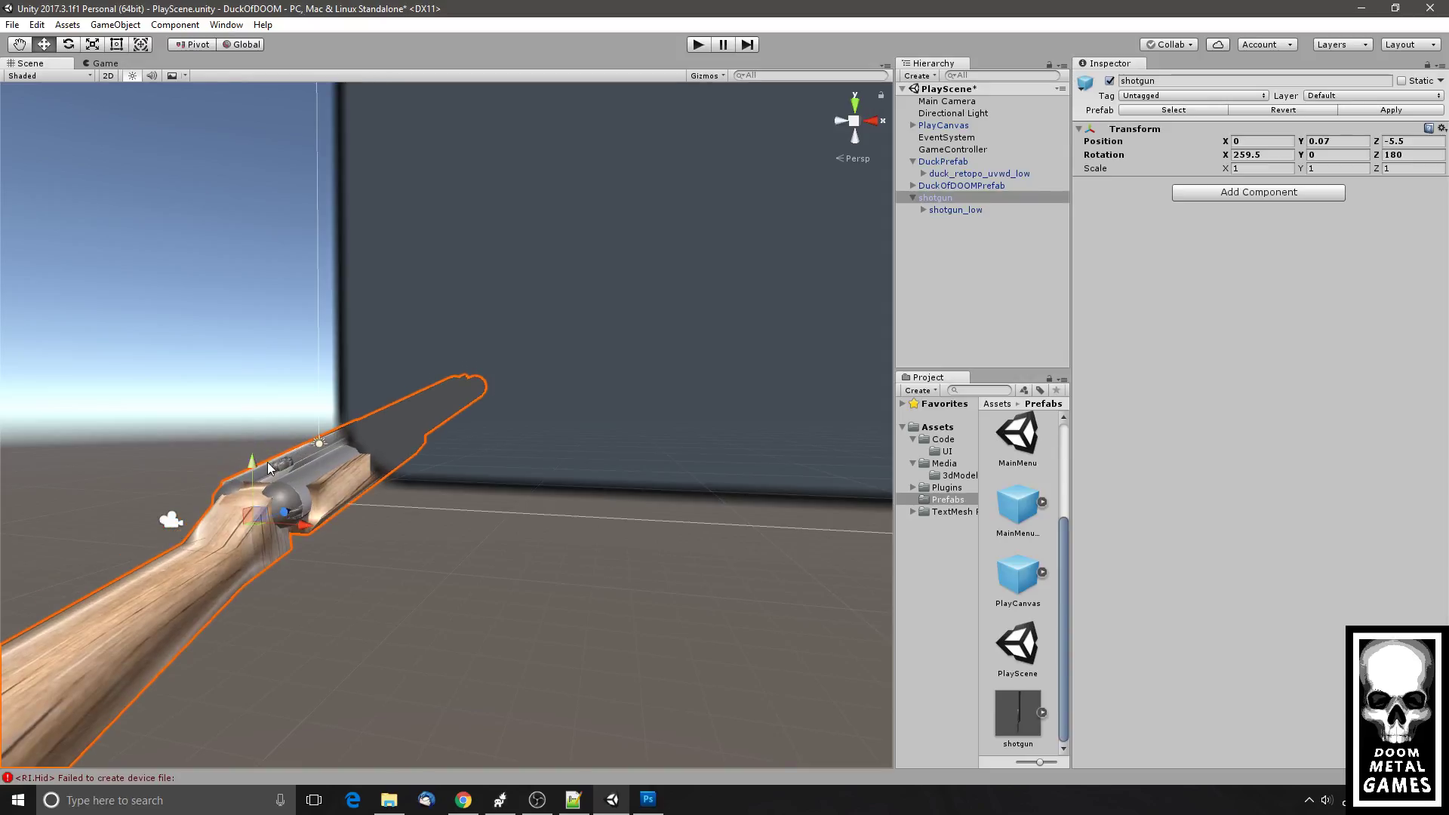
pyautogui.scroll(-3, 360, 518)
pyautogui.moveTo(463, 534); pyautogui.dragTo(701, 434)
pyautogui.scroll(-2, 440, 521)
pyautogui.scroll(-1, 476, 501)
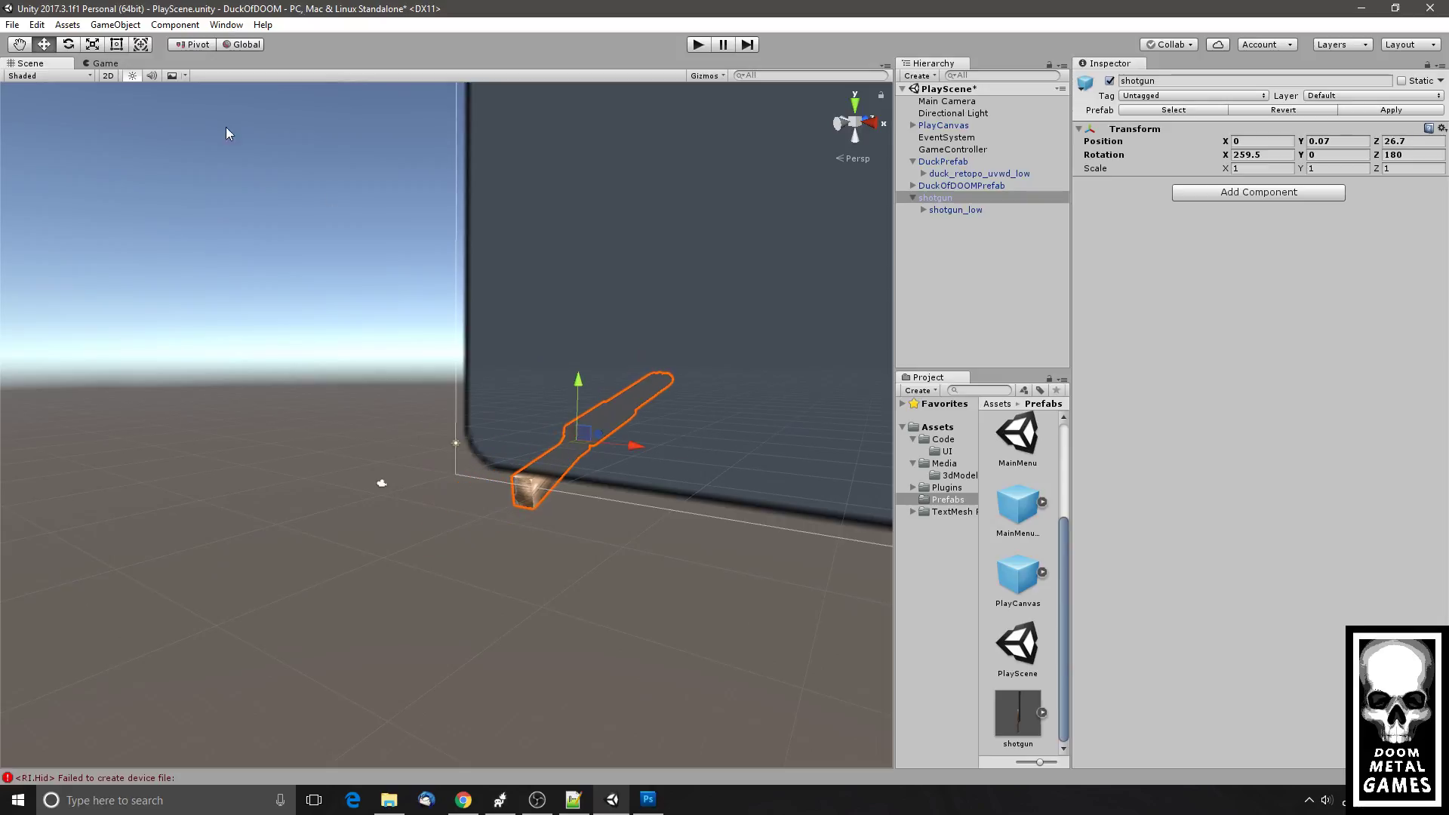
pyautogui.click(106, 63)
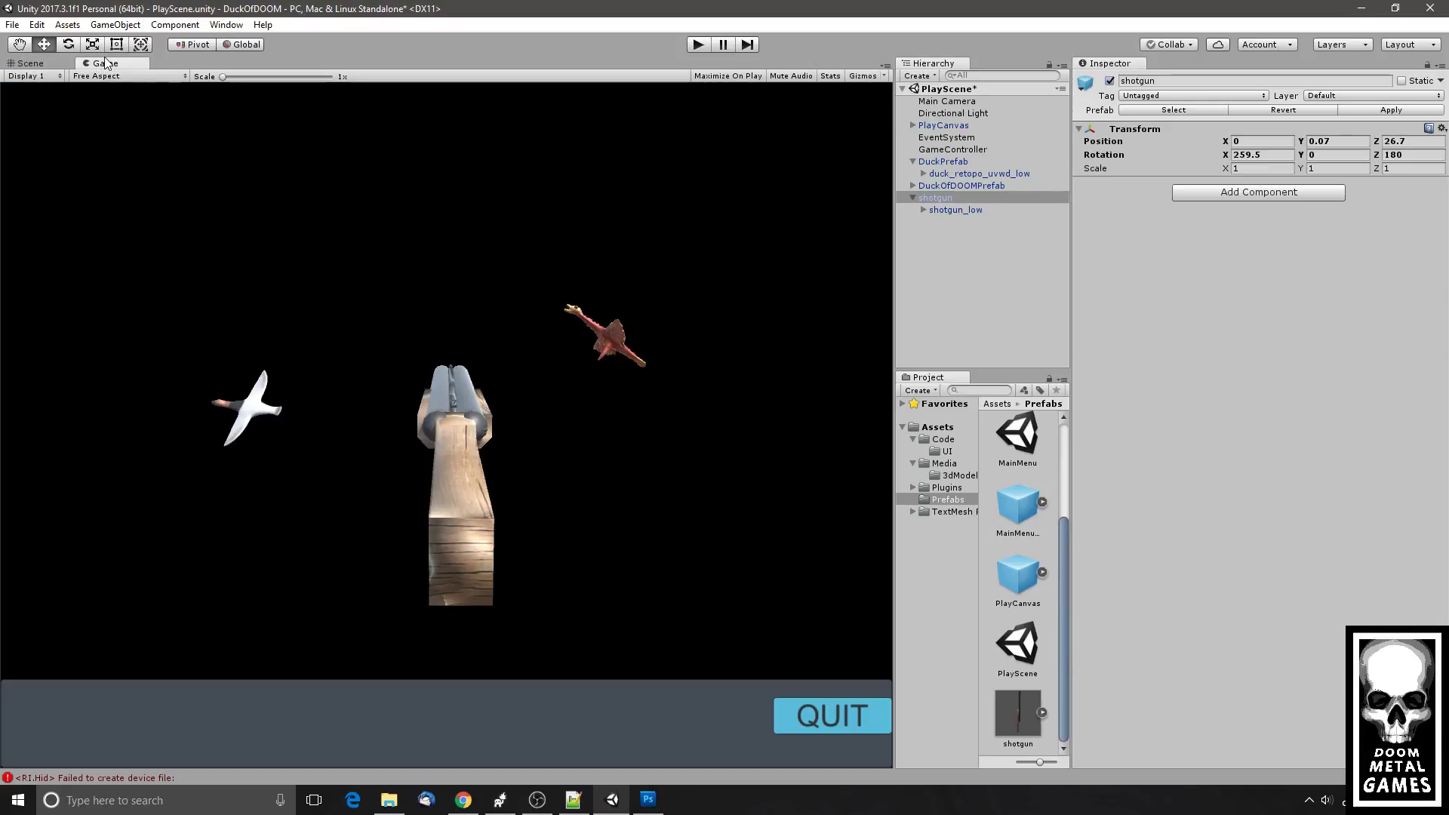
# - Lower the shotgun to about Y -9.68 and bring it closer to about Z 17.78, checking it in the Game view
pyautogui.click(33, 67)
pyautogui.moveTo(578, 392); pyautogui.dragTo(578, 446)
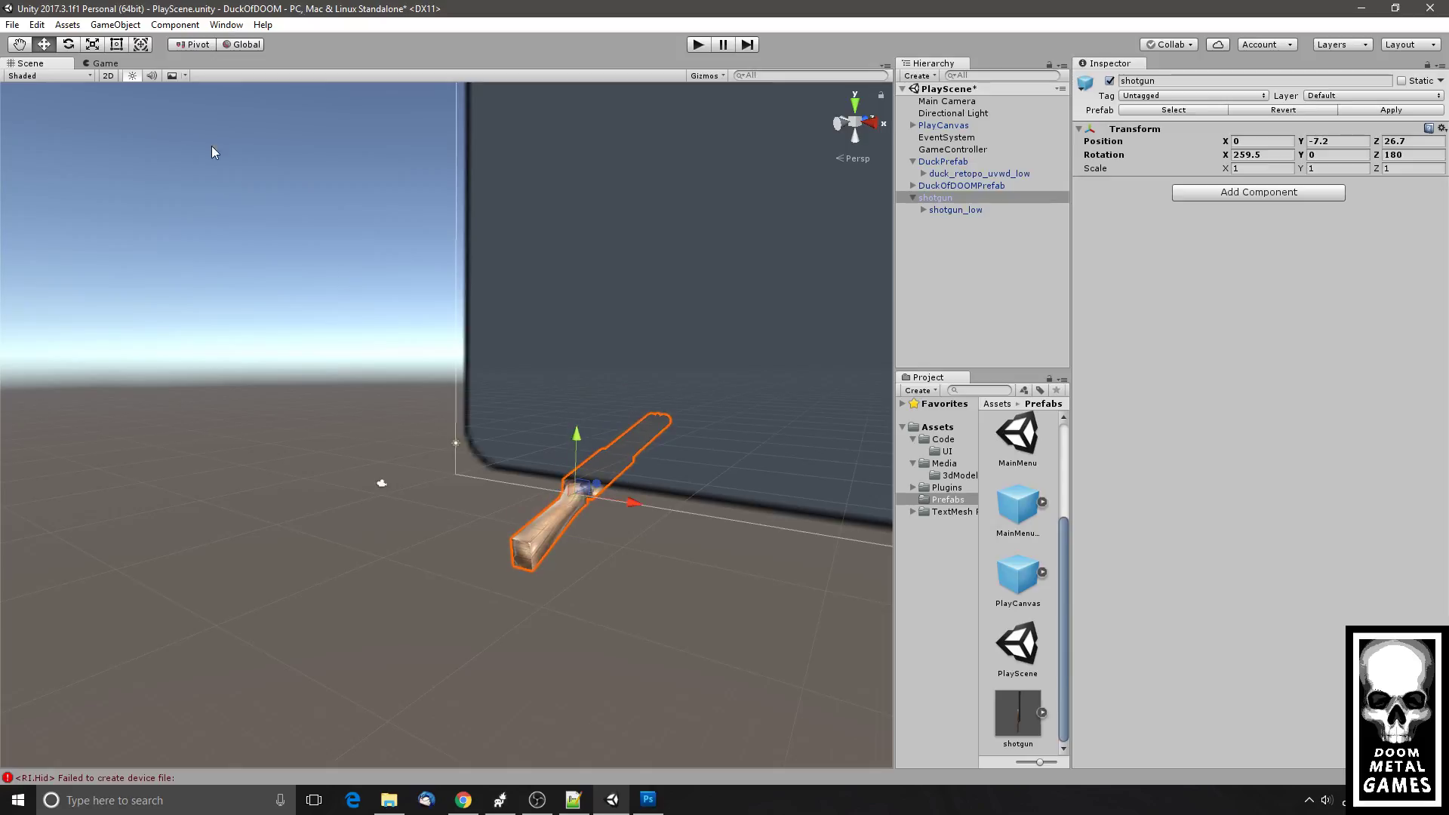
pyautogui.click(113, 63)
pyautogui.click(36, 64)
pyautogui.moveTo(596, 486); pyautogui.dragTo(538, 492)
pyautogui.click(106, 63)
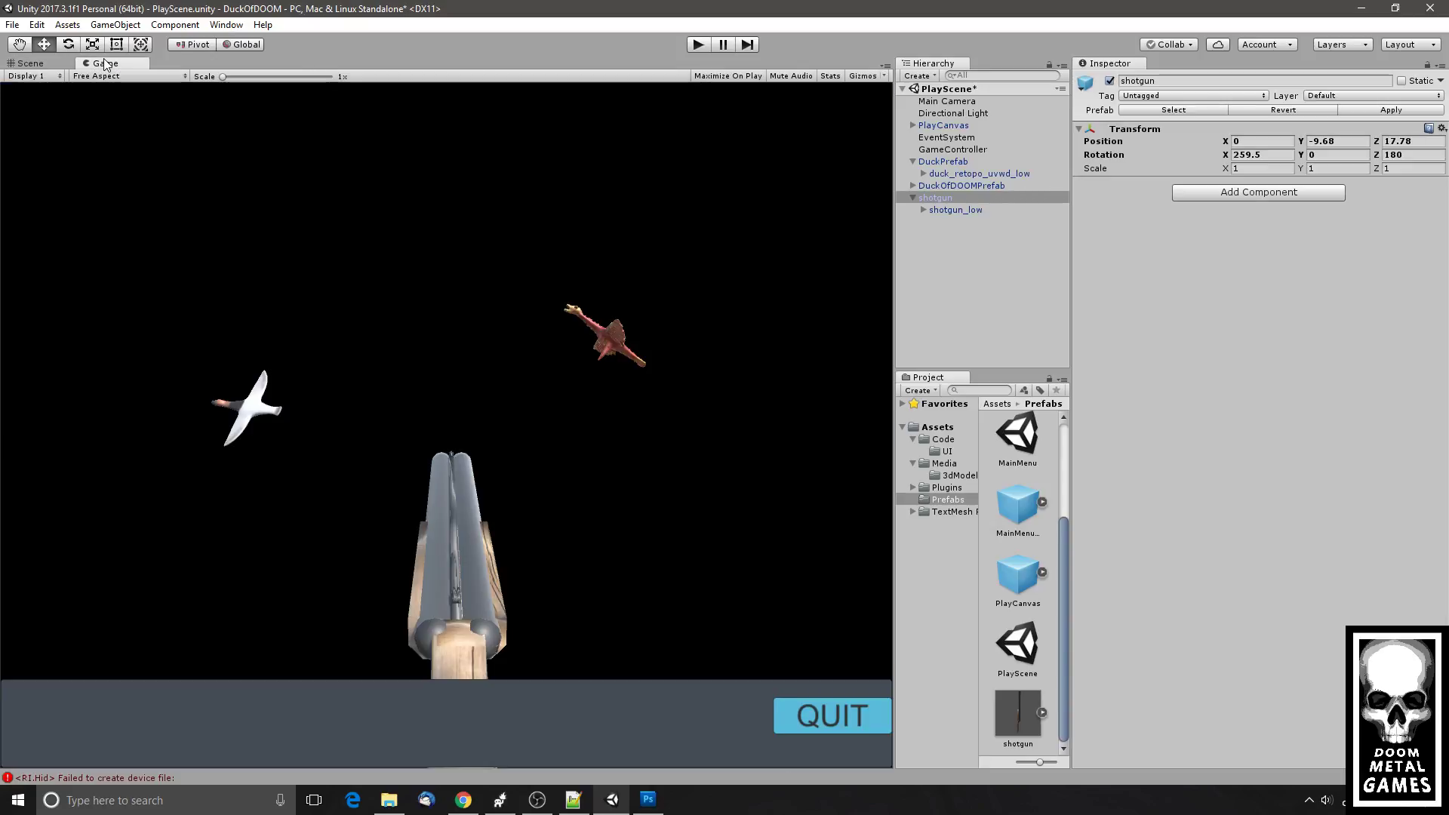
# - Fine-tune the shotgun's position to about Y -8.67 and Z 13.65 using the Game view, and save the scene
pyautogui.click(30, 63)
pyautogui.moveTo(568, 518); pyautogui.dragTo(507, 473)
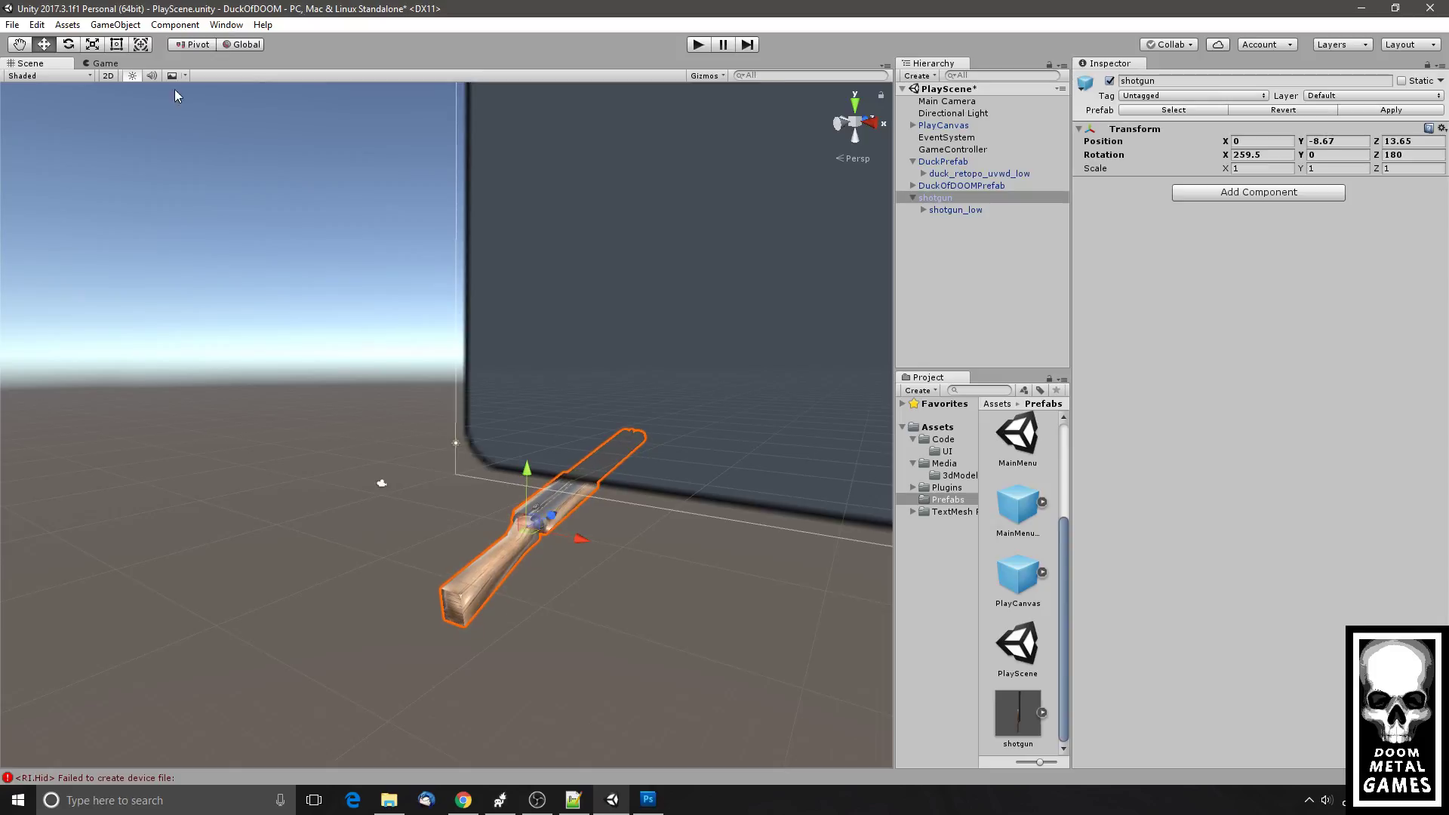
pyautogui.click(106, 64)
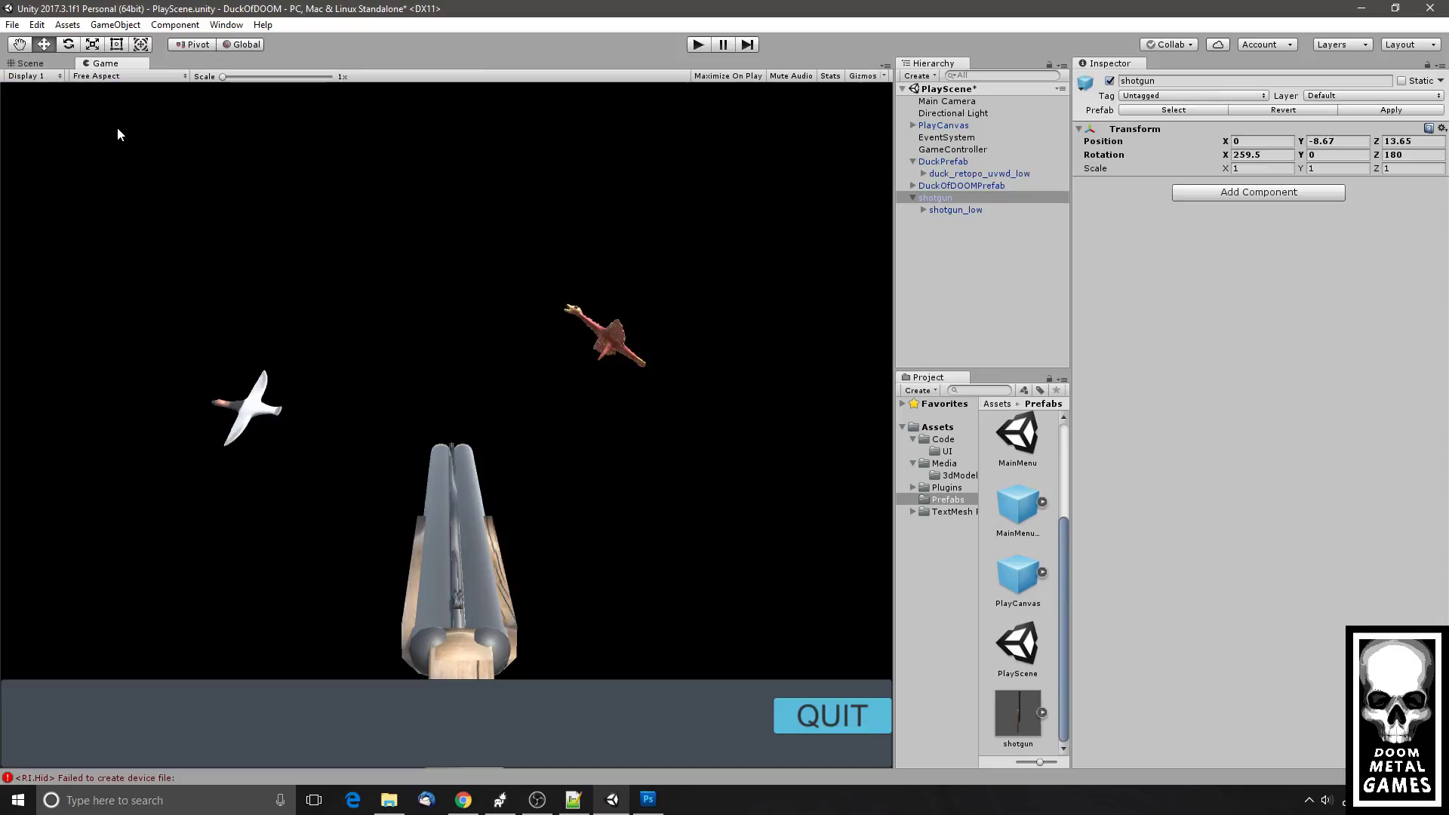
pyautogui.click(12, 24)
pyautogui.click(49, 81)
# - Switch to OBS Studio and stop the live stream
pyautogui.click(536, 799)
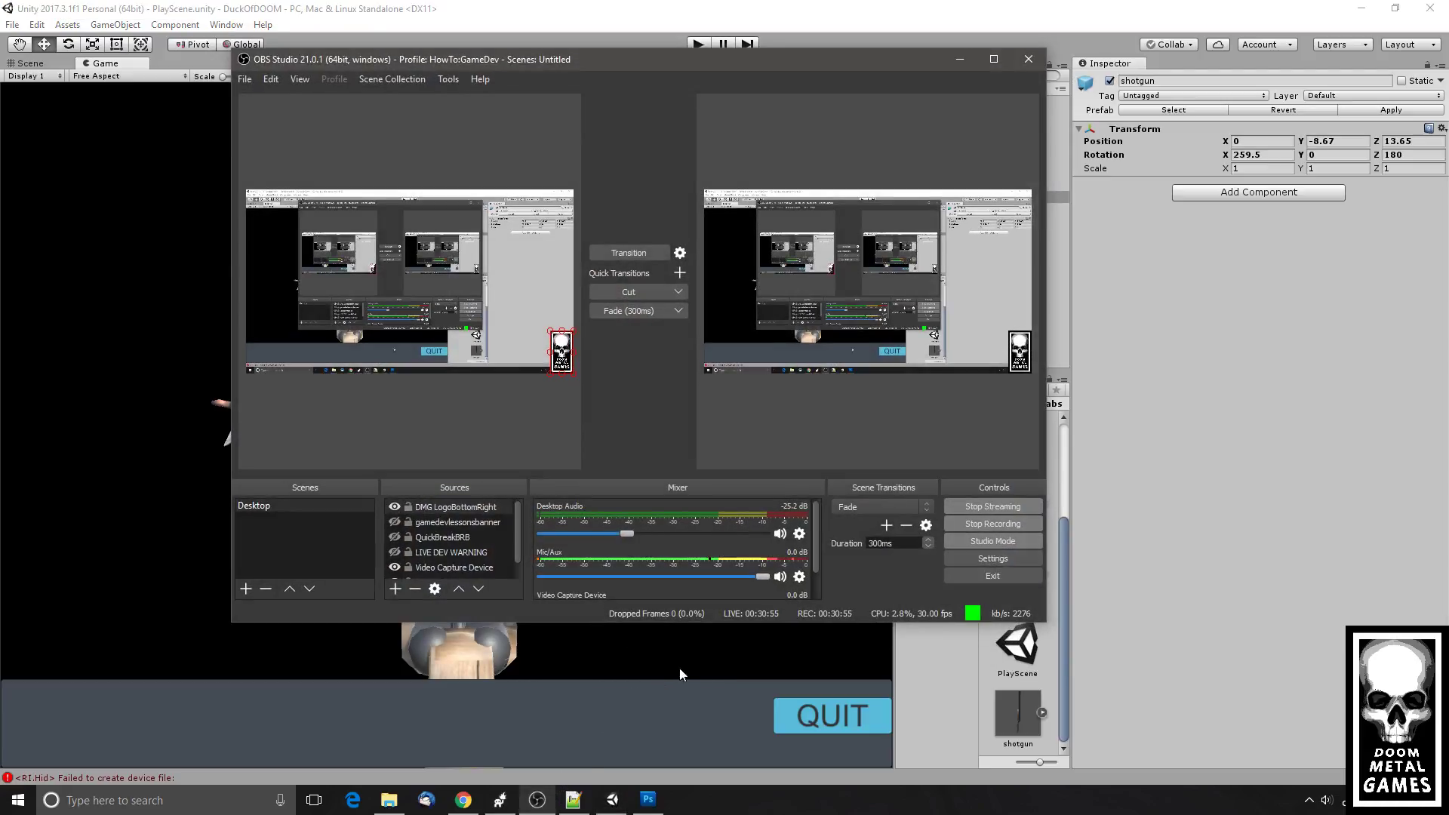
pyautogui.click(1012, 515)
pyautogui.click(691, 365)
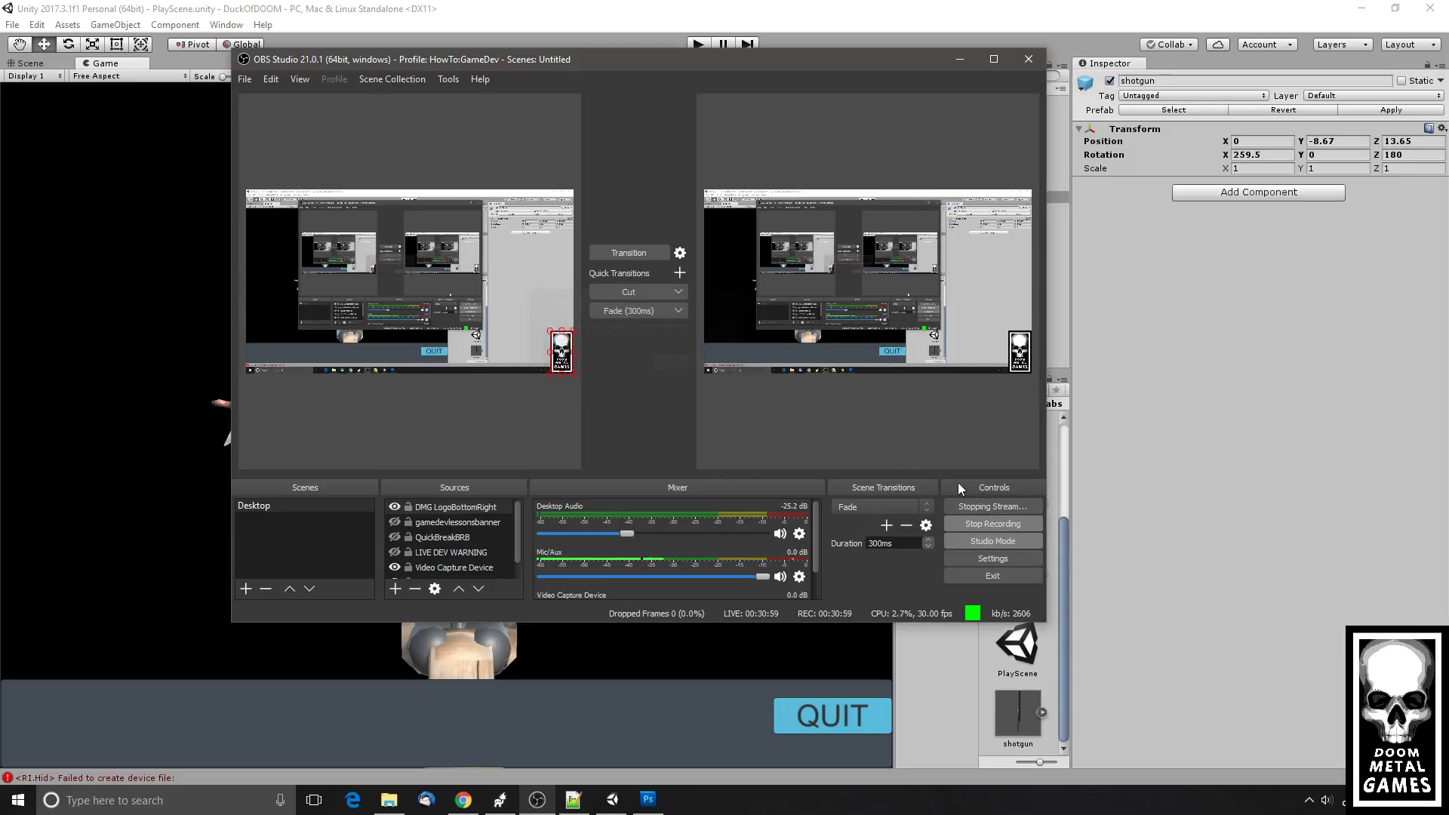